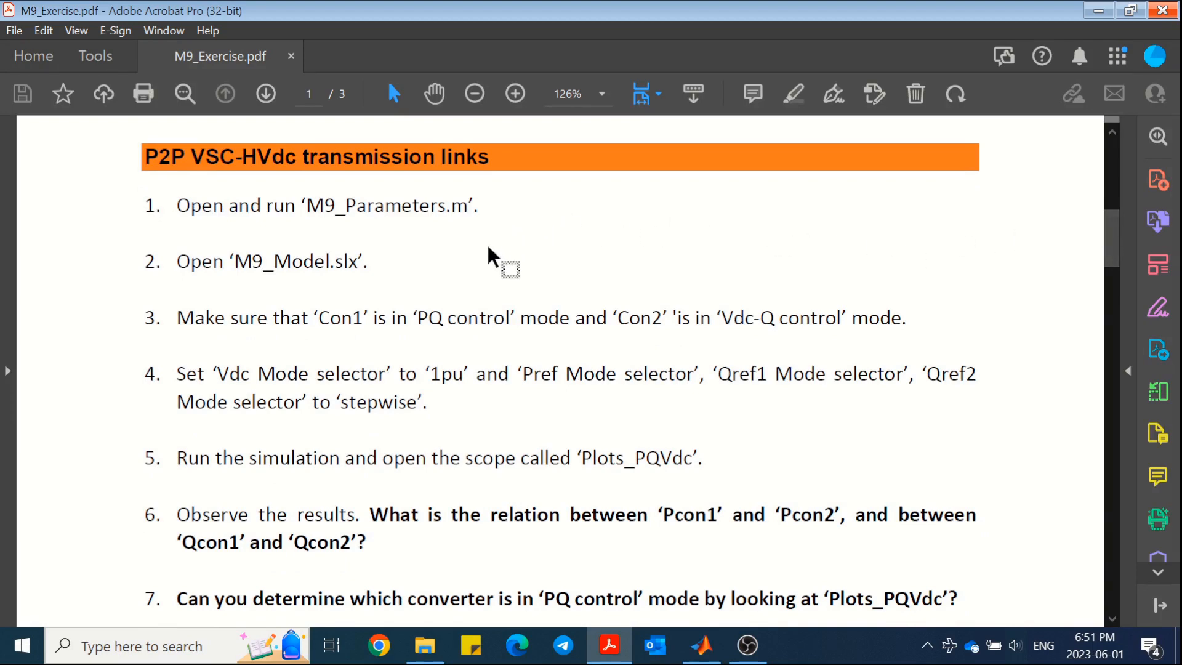
Step: Switch to MATLAB, open the M9_Parameters.m script for viewing, and minimize its editor
left_click(702, 645)
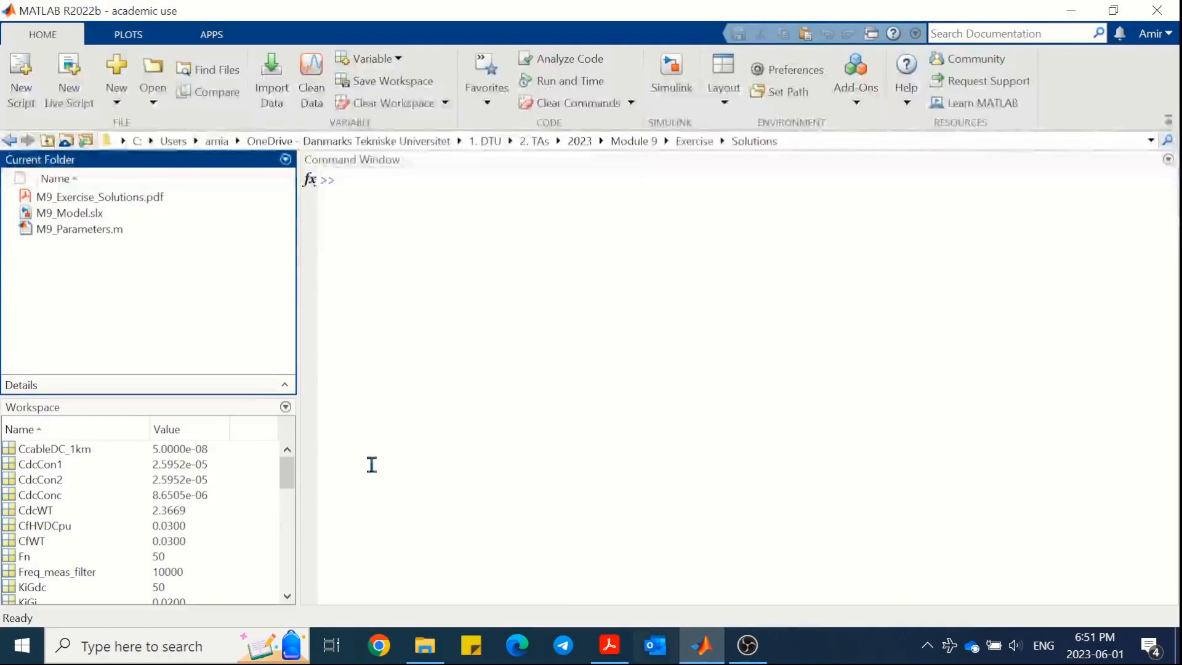
double_click(82, 230)
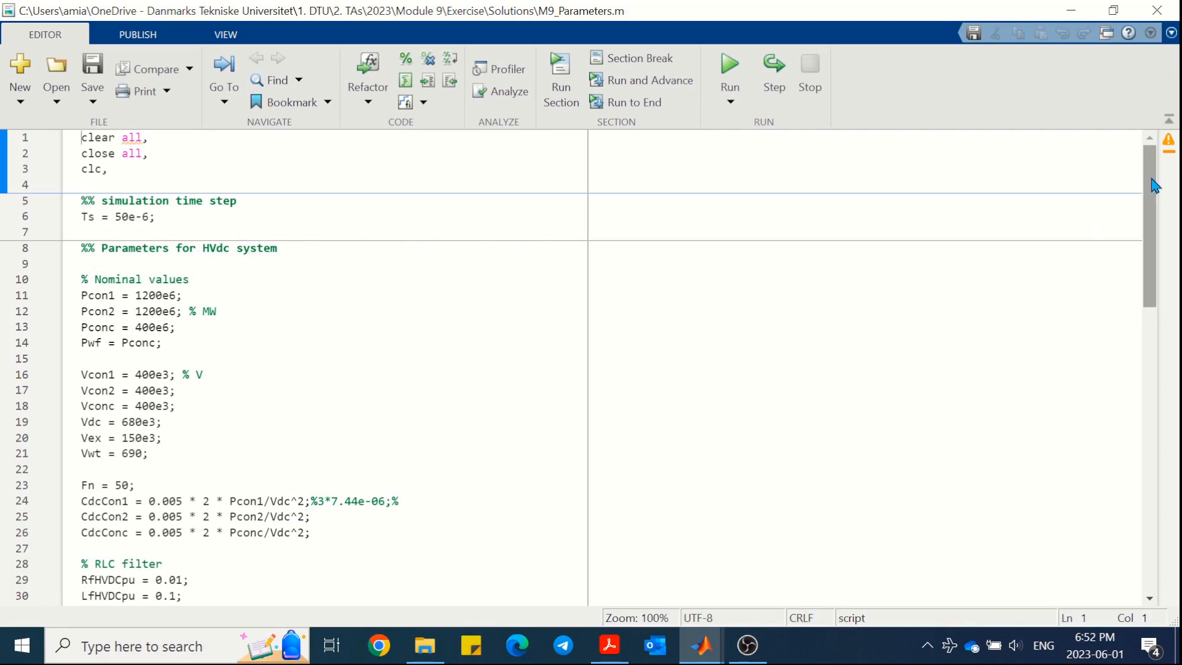
mouse_move(1154, 185)
left_mouse_down()
mouse_move(1169, 478)
mouse_move(1140, 178)
left_mouse_up()
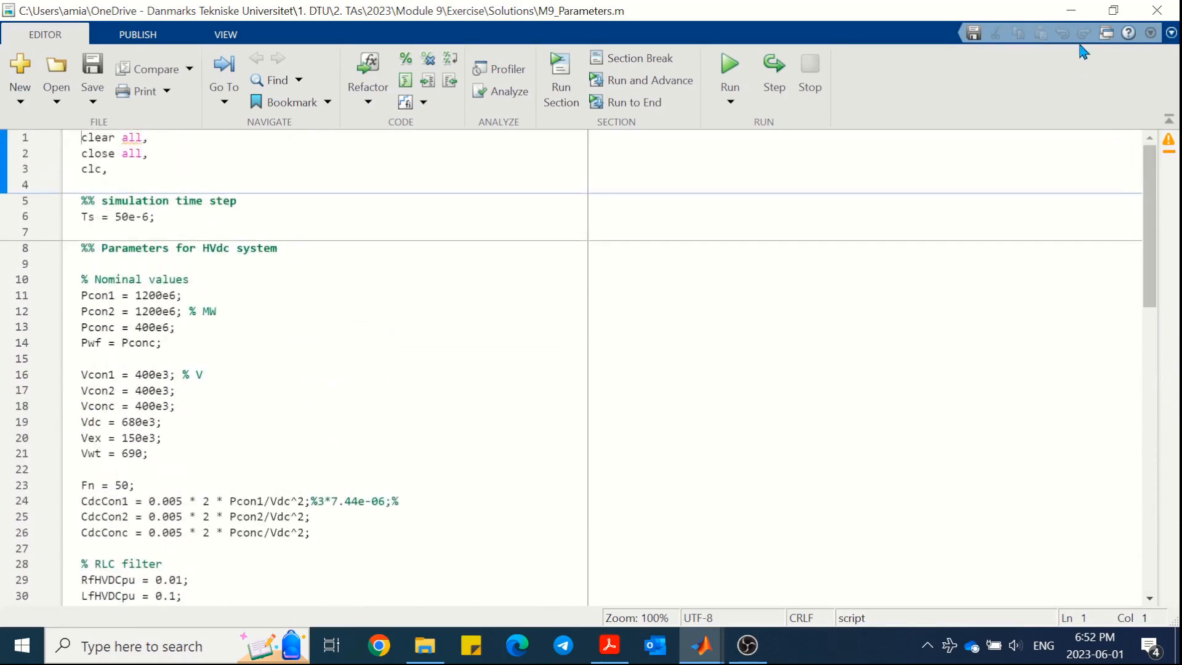
left_click(1072, 12)
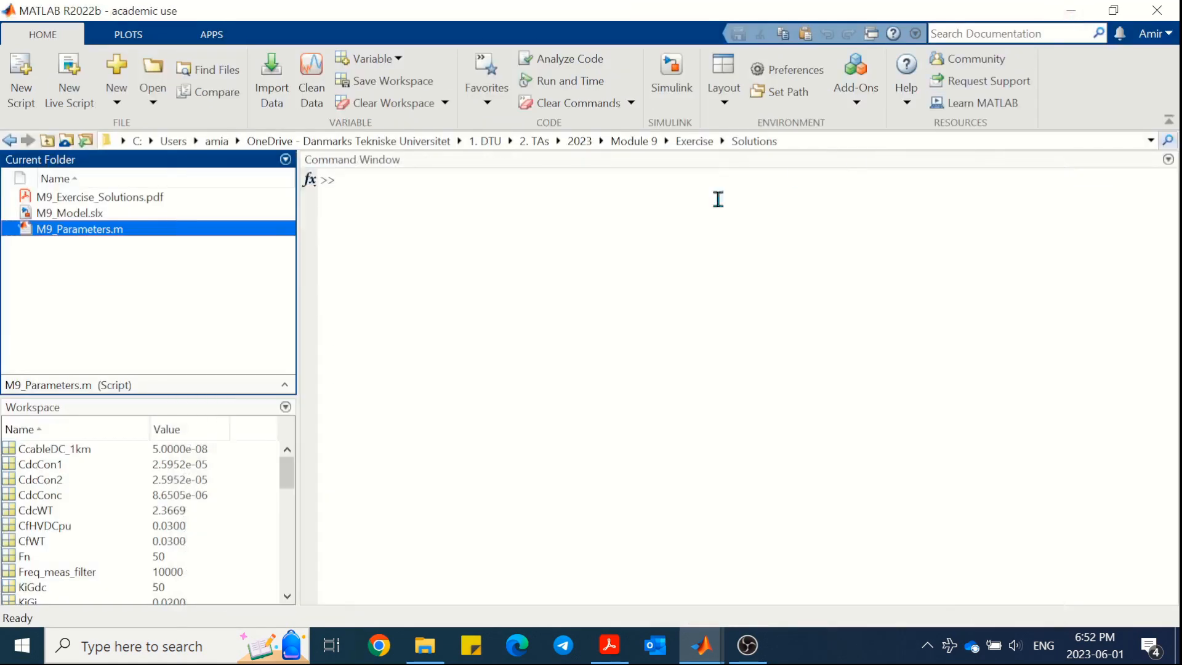
Step: Open the M9_Model.slx Simulink model and bring its diagram to the front
double_click(94, 213)
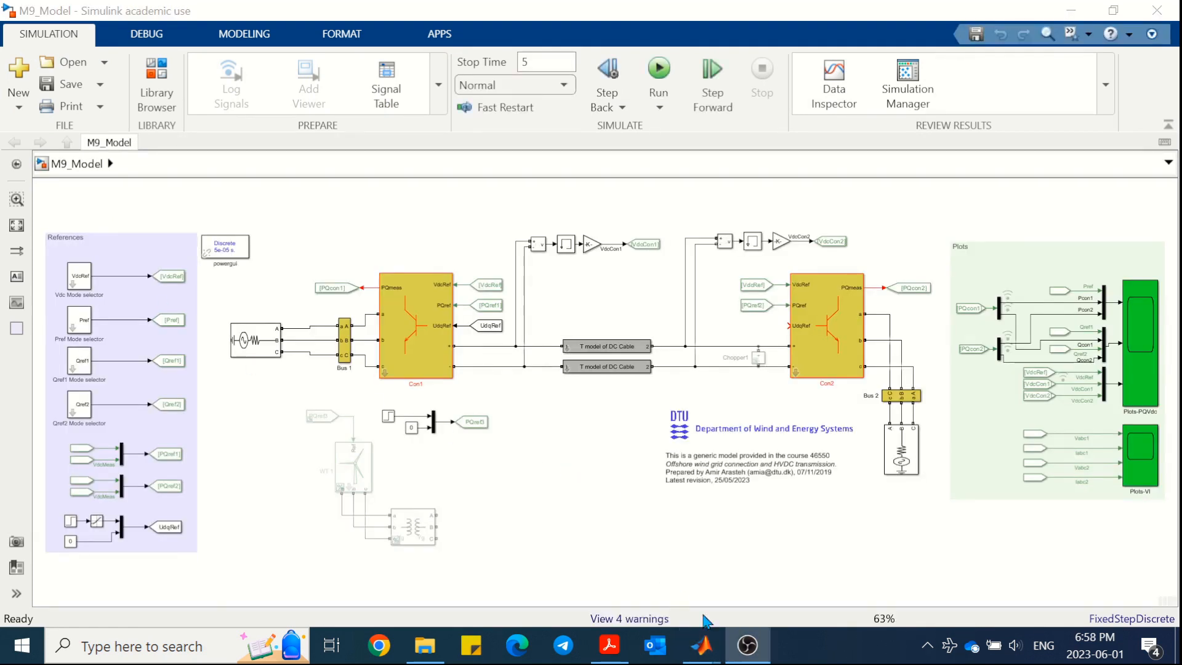
mouse_move(702, 646)
left_click(520, 576)
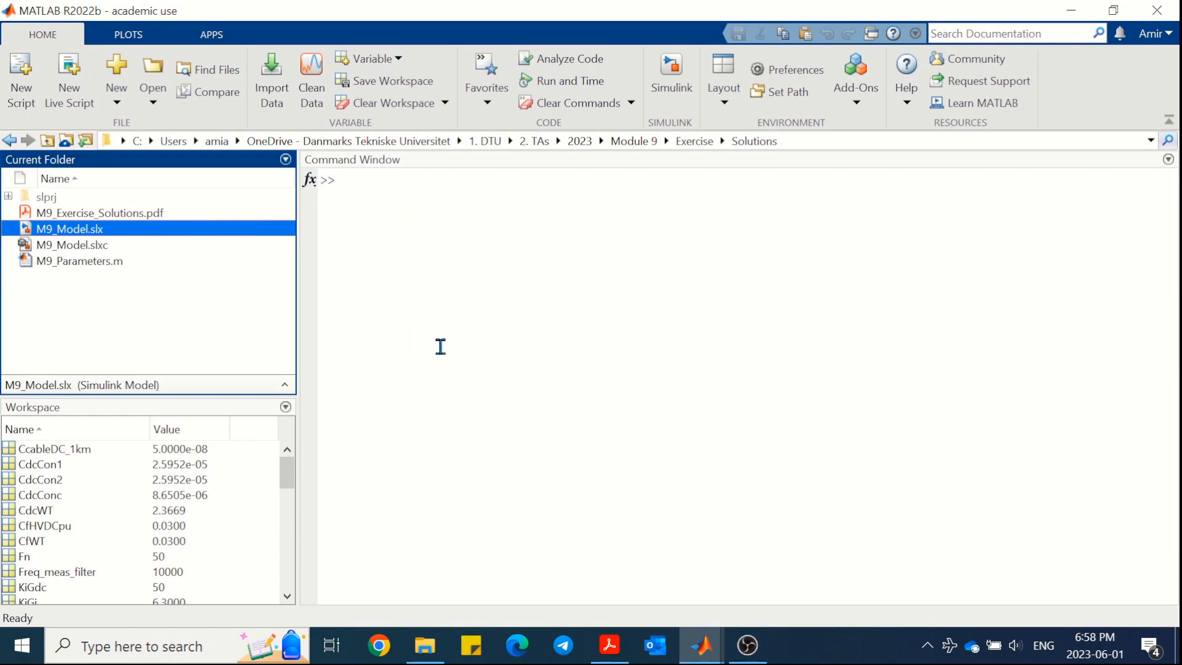
left_click(1070, 11)
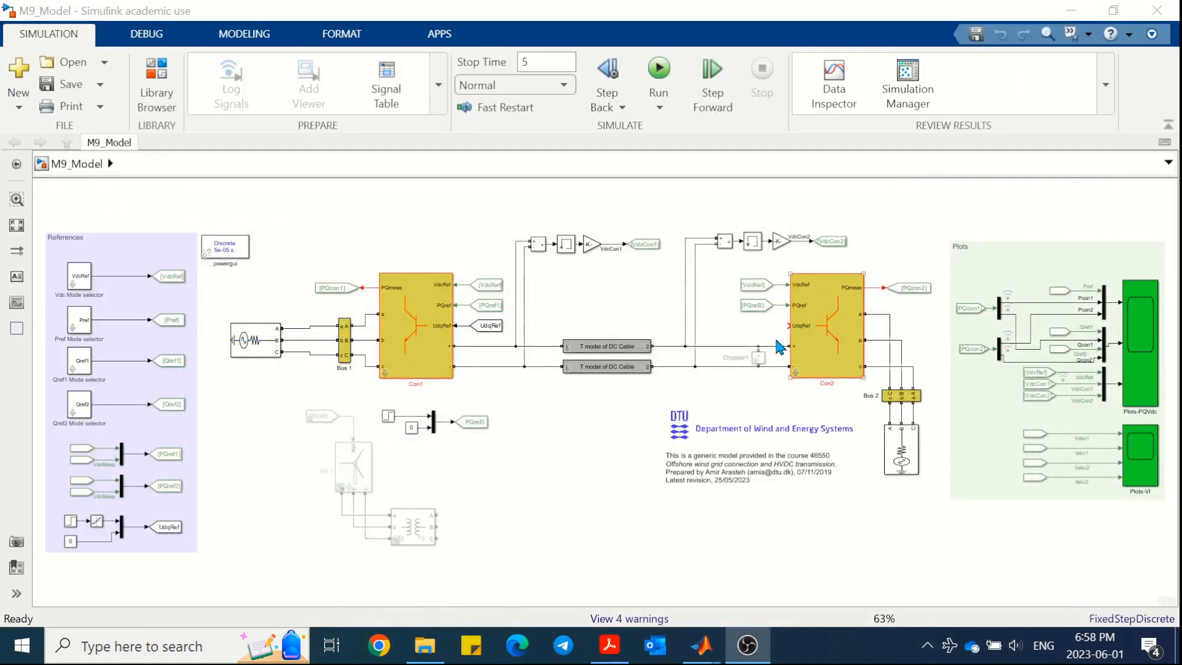
Step: Consult the exercise instructions, and check that converter Con1 uses PQ control and Con2 uses Vdc-Q control
left_click(610, 645)
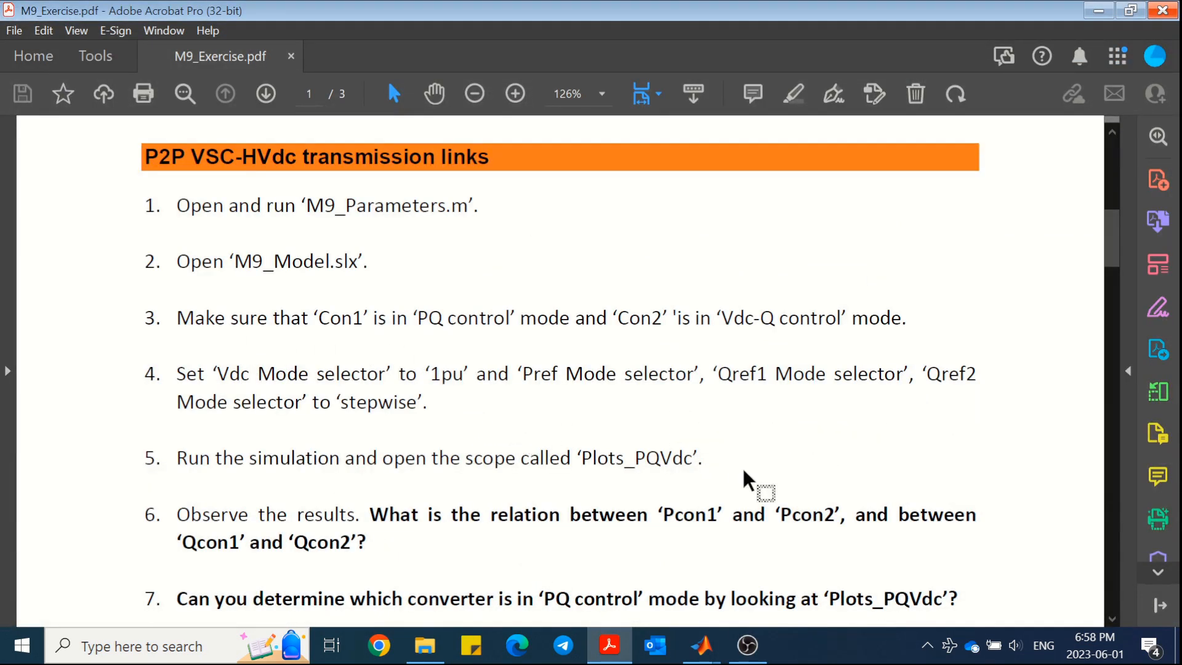
left_click(622, 646)
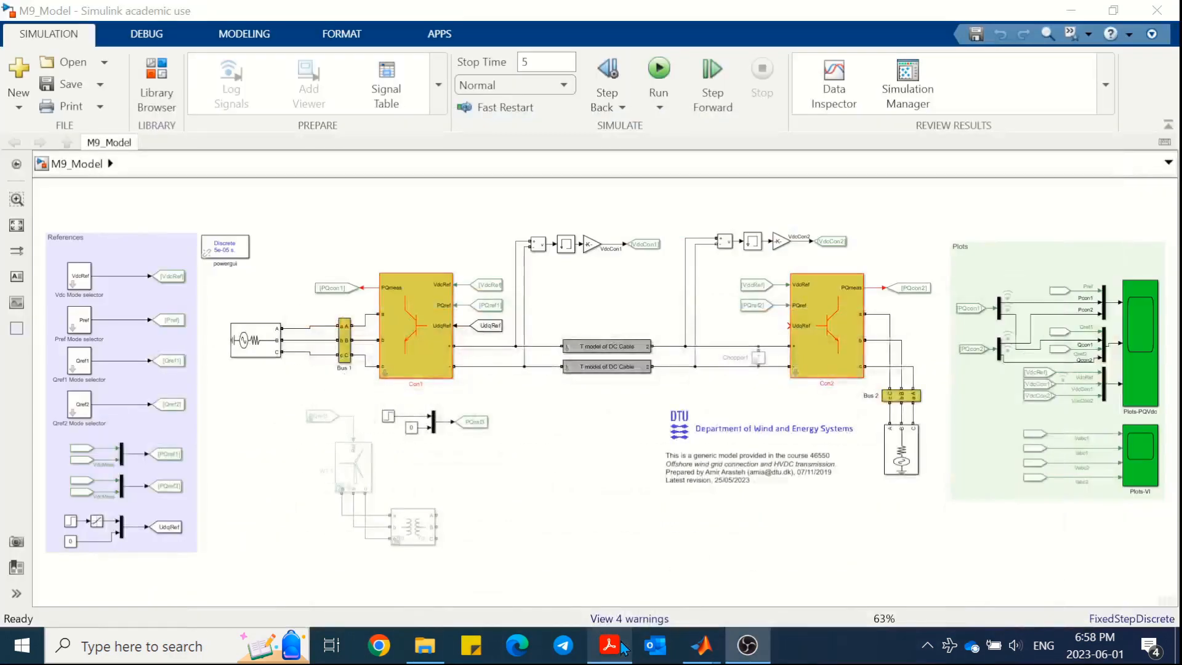
double_click(433, 331)
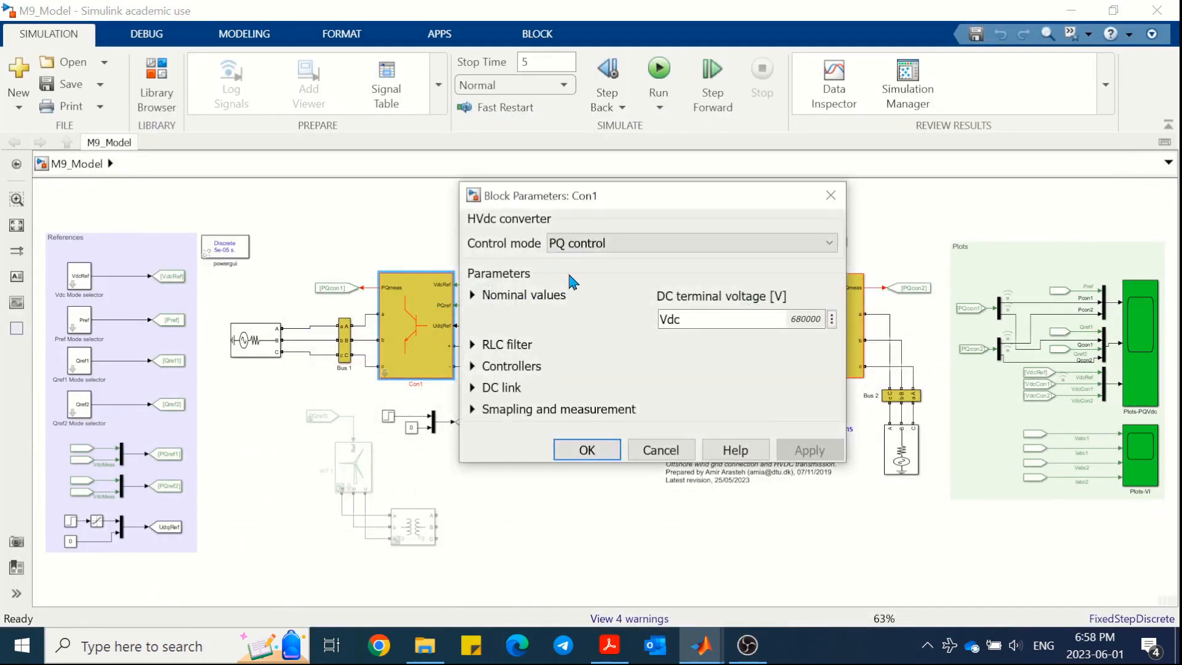
left_click(607, 450)
double_click(828, 321)
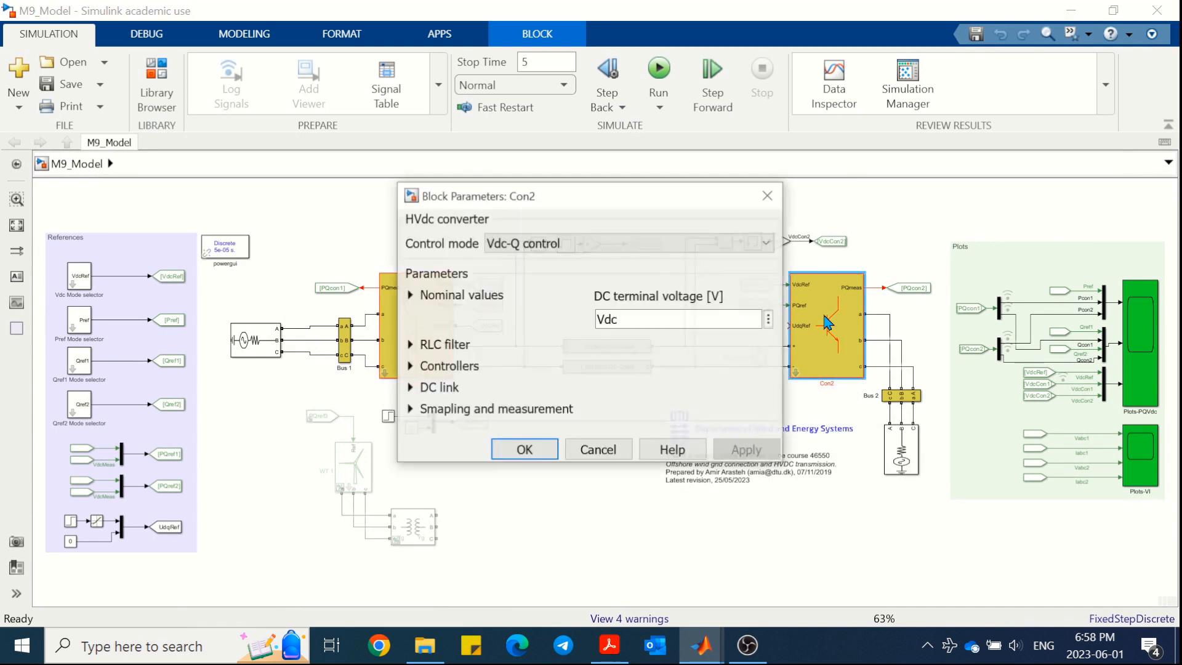
left_click(540, 449)
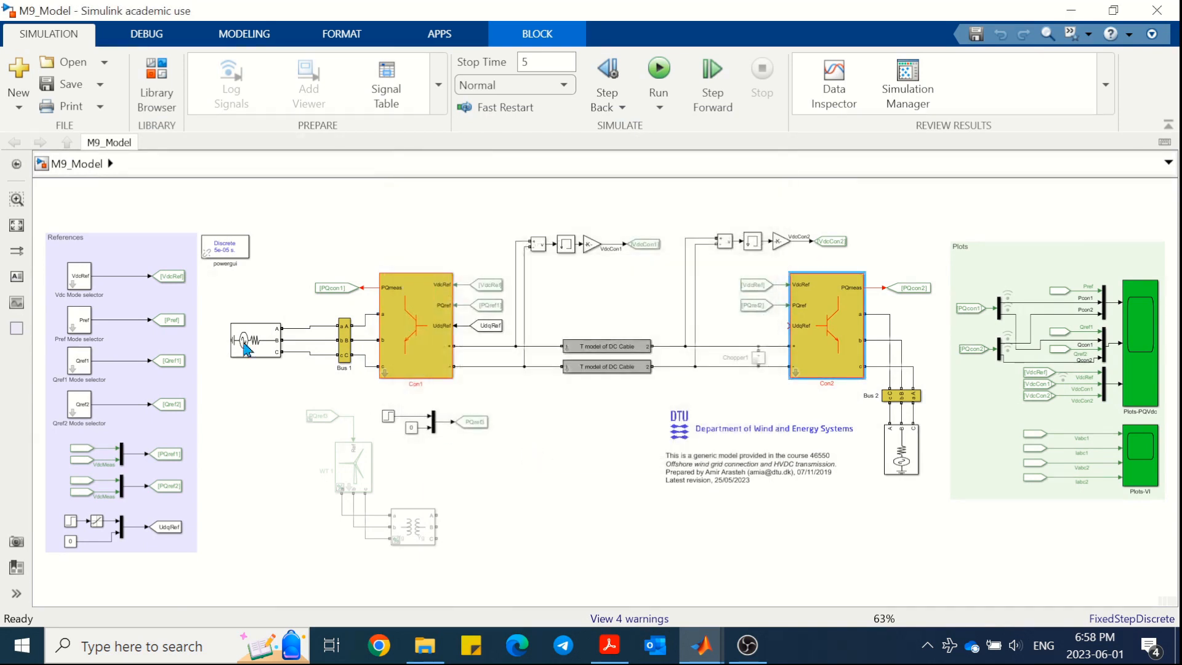
Step: Check the Vdc mode selector, and verify that the Pref, Qref1 and Qref2 mode selectors are set to Stepwise
double_click(79, 277)
left_click(199, 342)
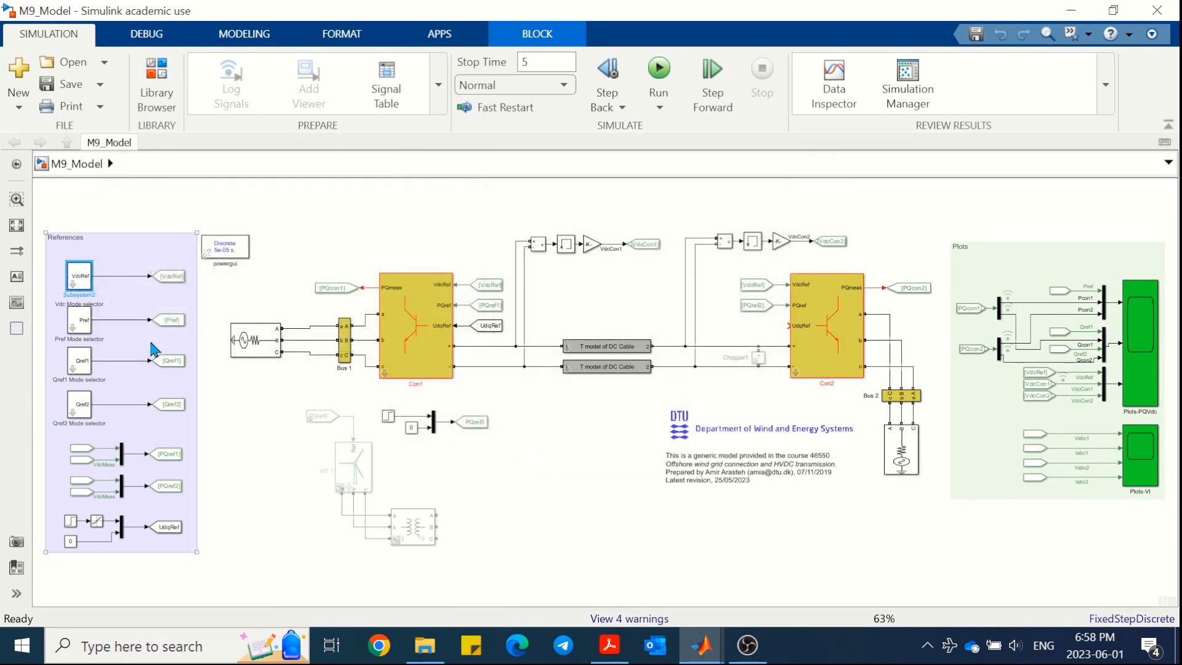
double_click(80, 320)
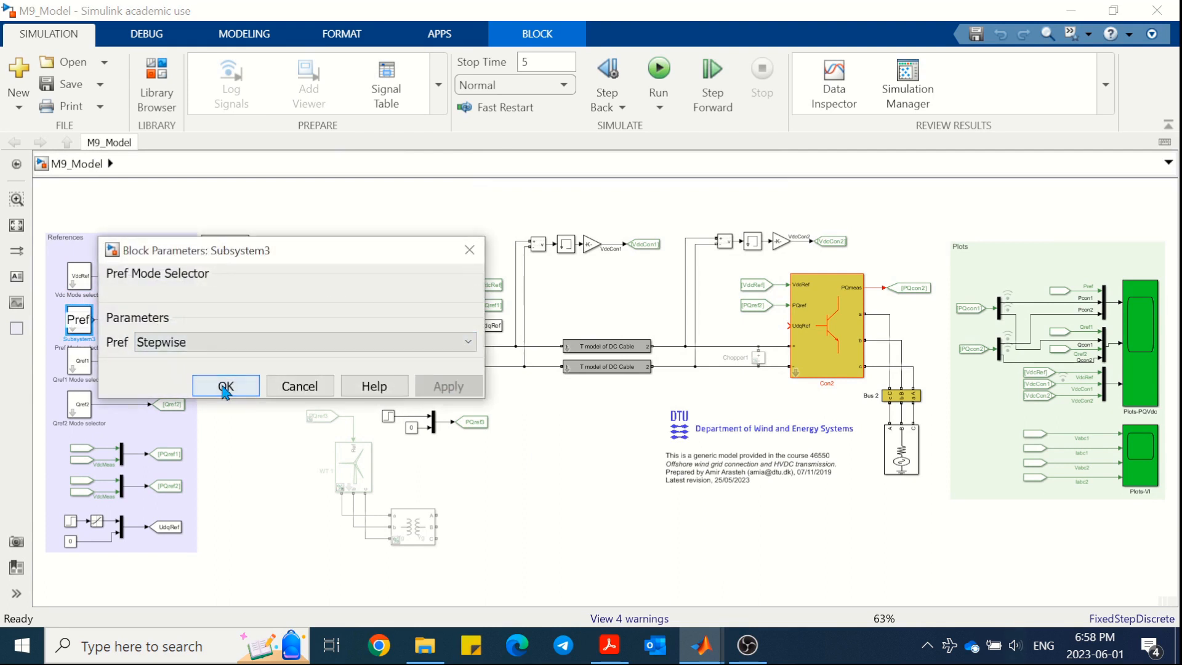
left_click(226, 386)
double_click(81, 363)
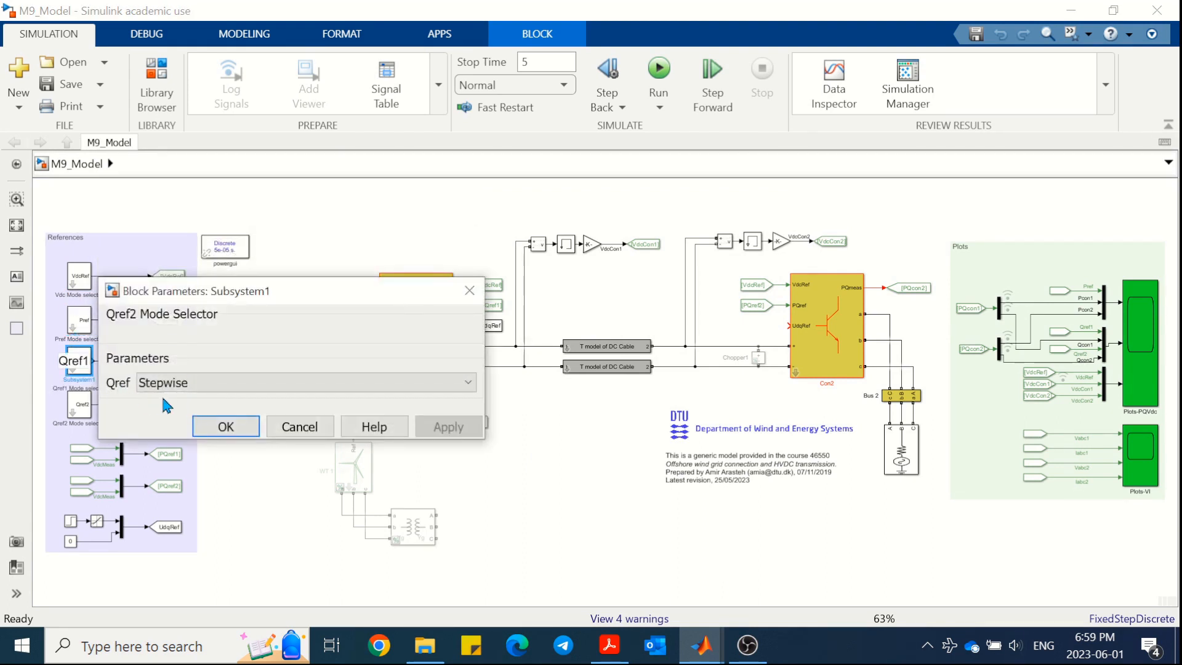
left_click(225, 427)
double_click(84, 409)
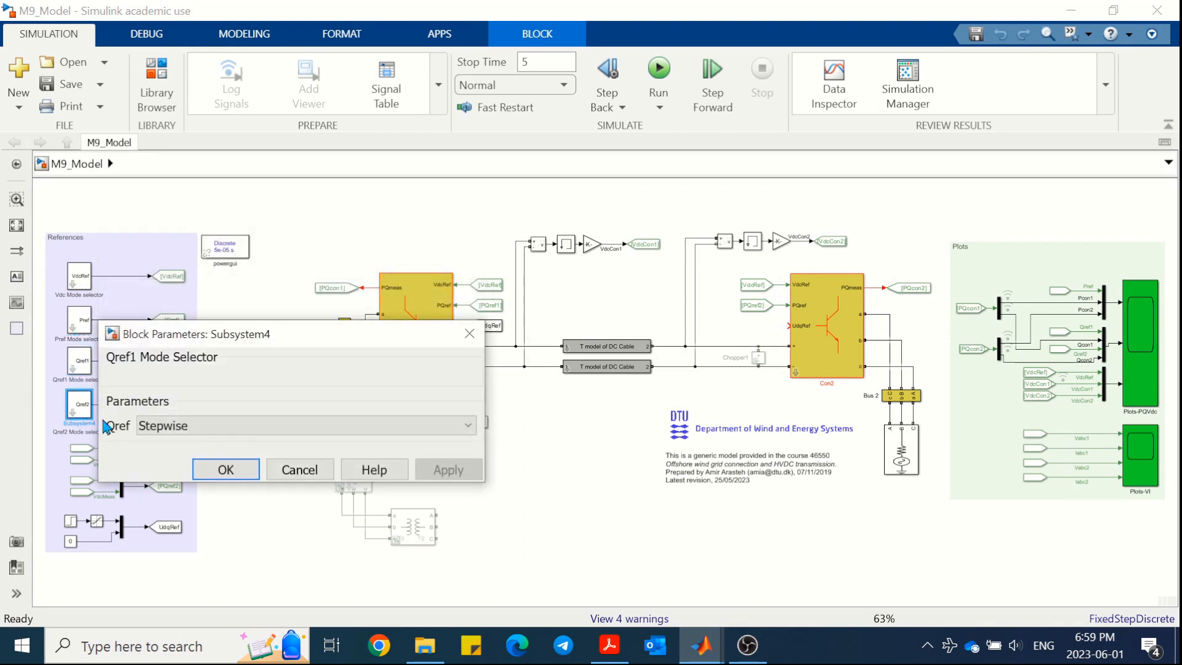
left_click(226, 469)
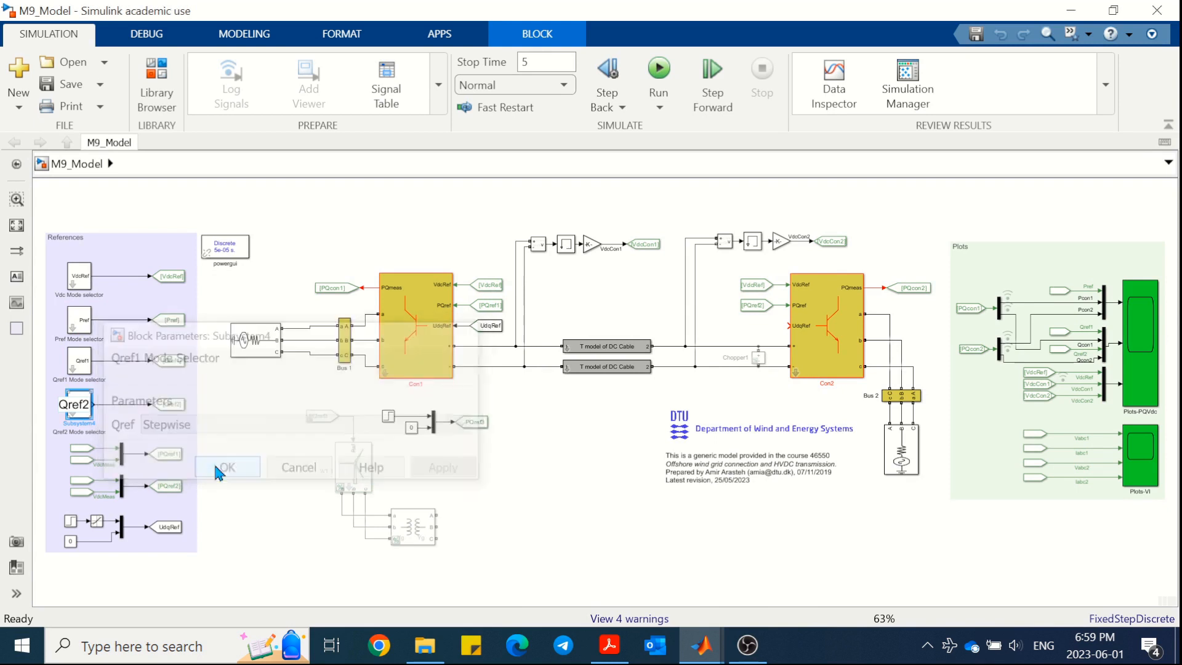
Step: Run the simulation, consult the exercise instructions, and open the Plots-PQVdc scope
left_click(662, 71)
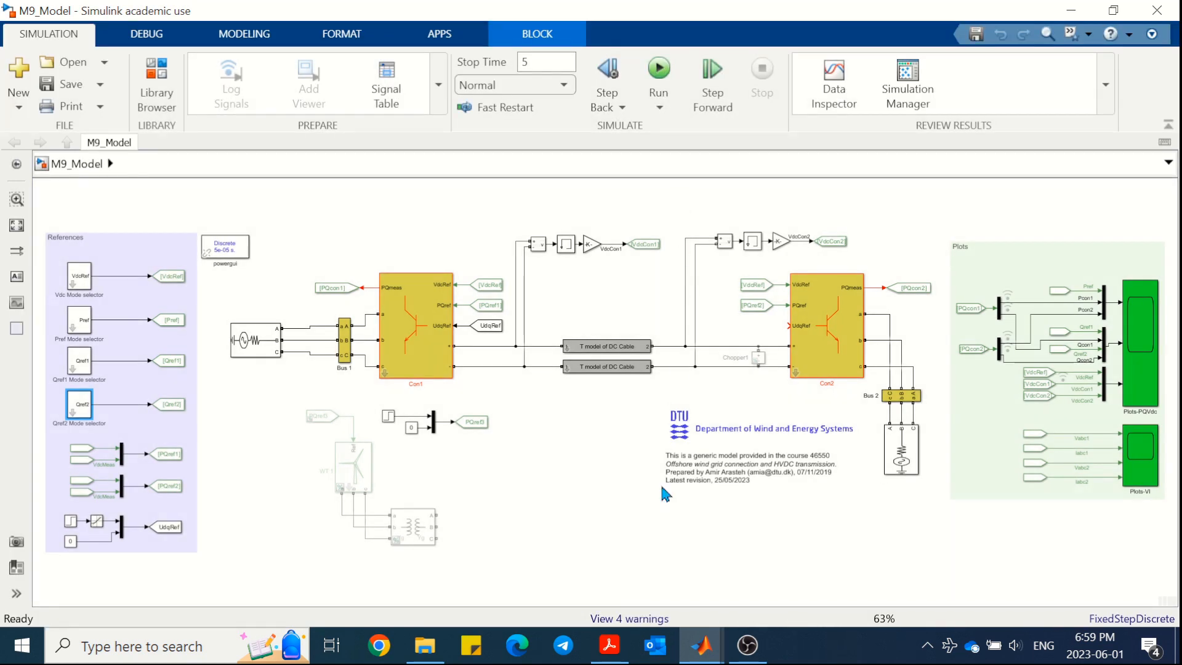
left_click(609, 645)
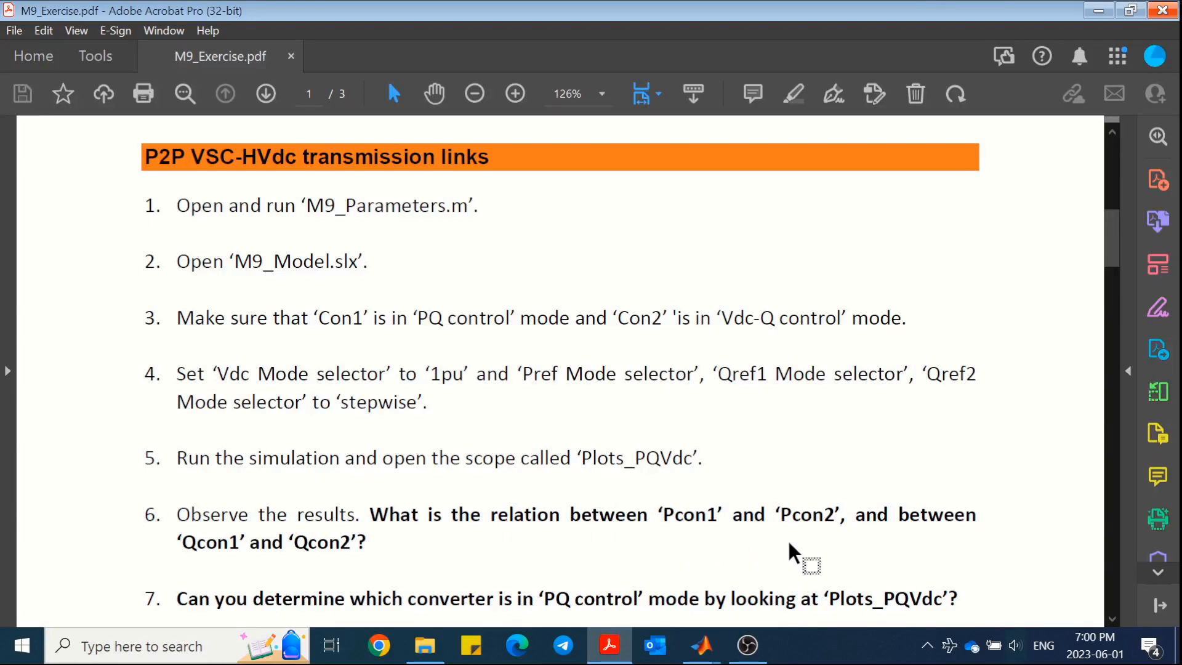
left_click(702, 646)
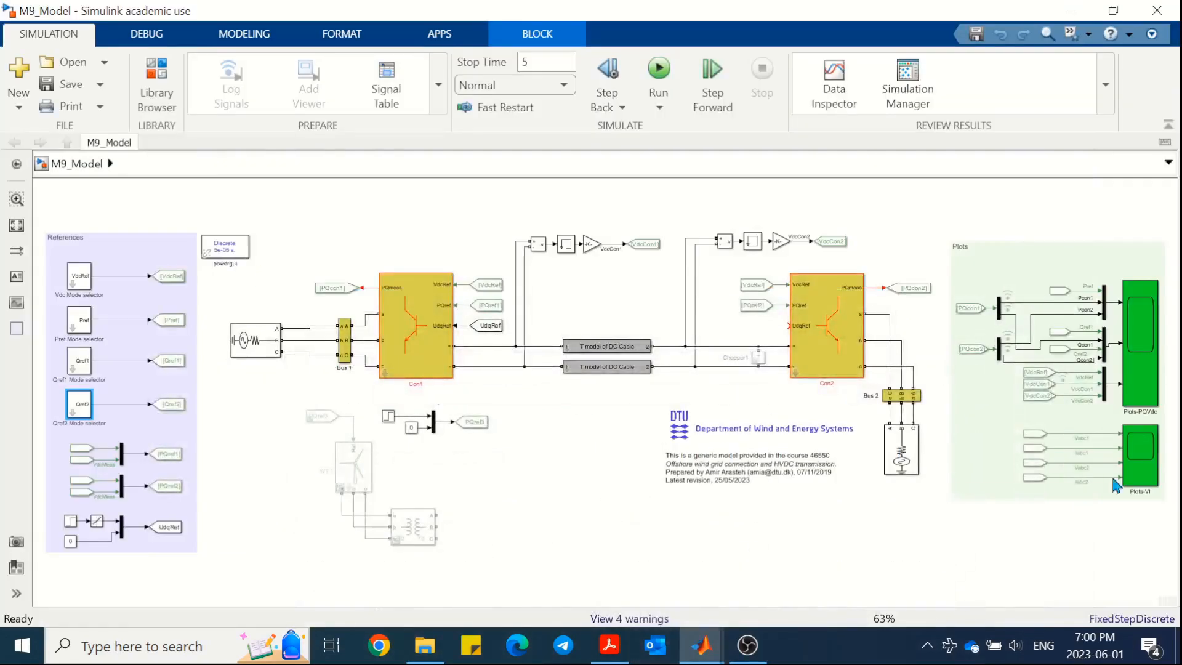
left_click(1143, 353)
double_click(1143, 353)
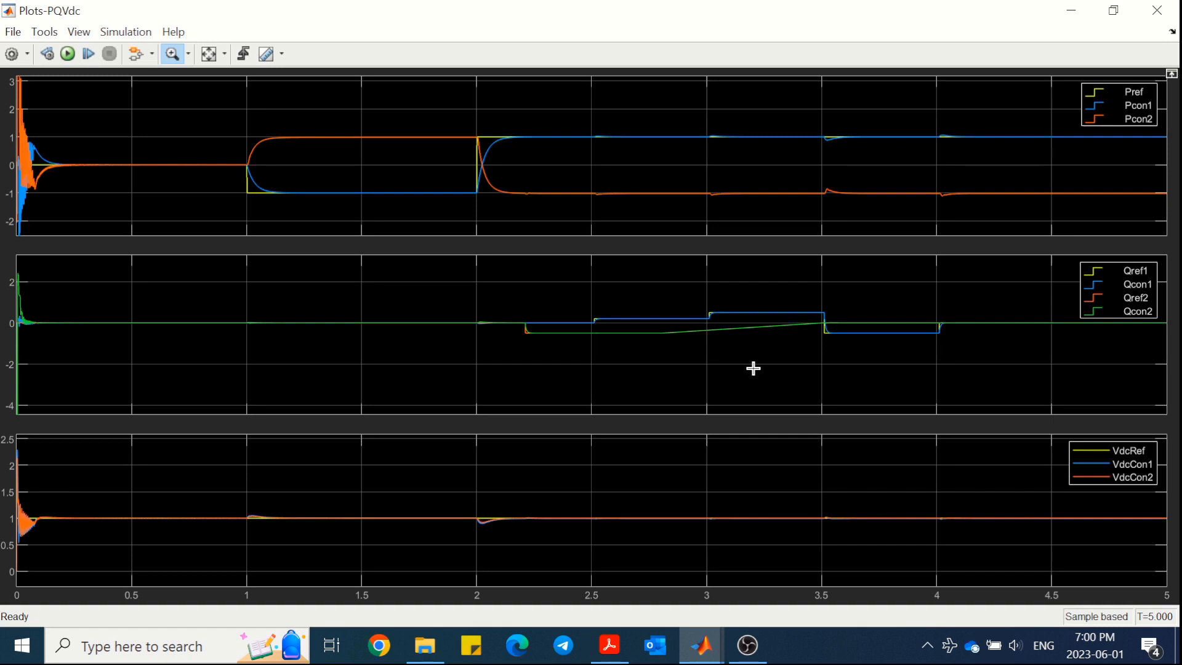
Step: Zoom vertically into the reactive power plot, and temporarily hide the Pref curve in the active power plot
left_click_drag(717, 285, 718, 354)
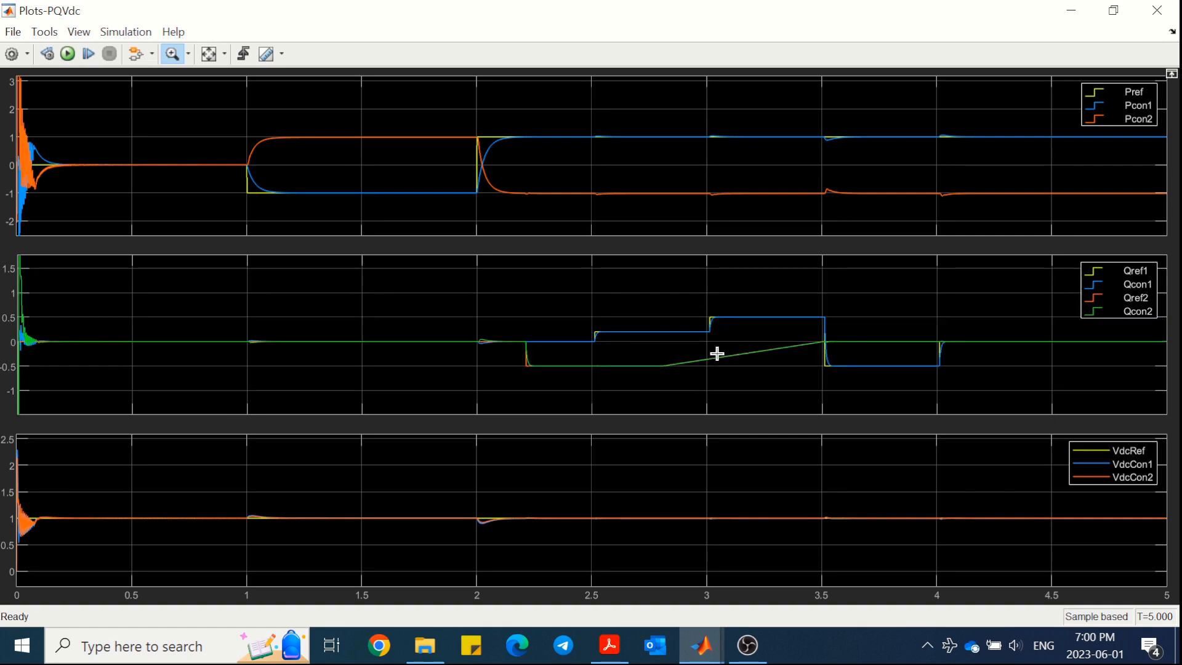
left_click(1095, 93)
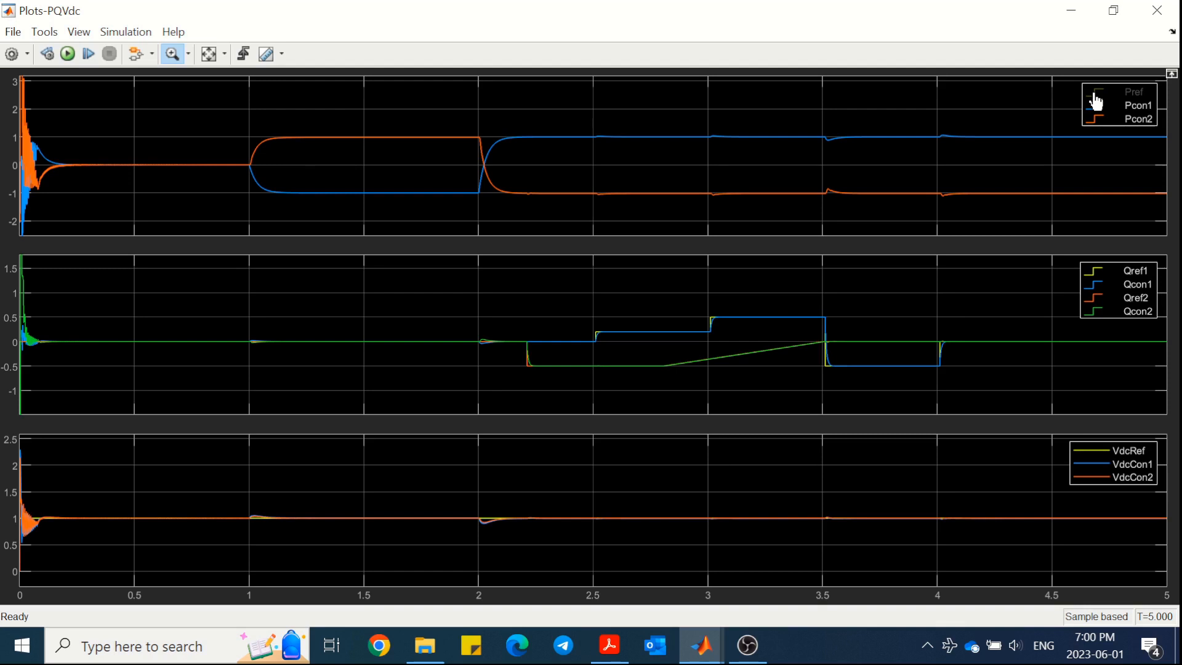
left_click(1095, 96)
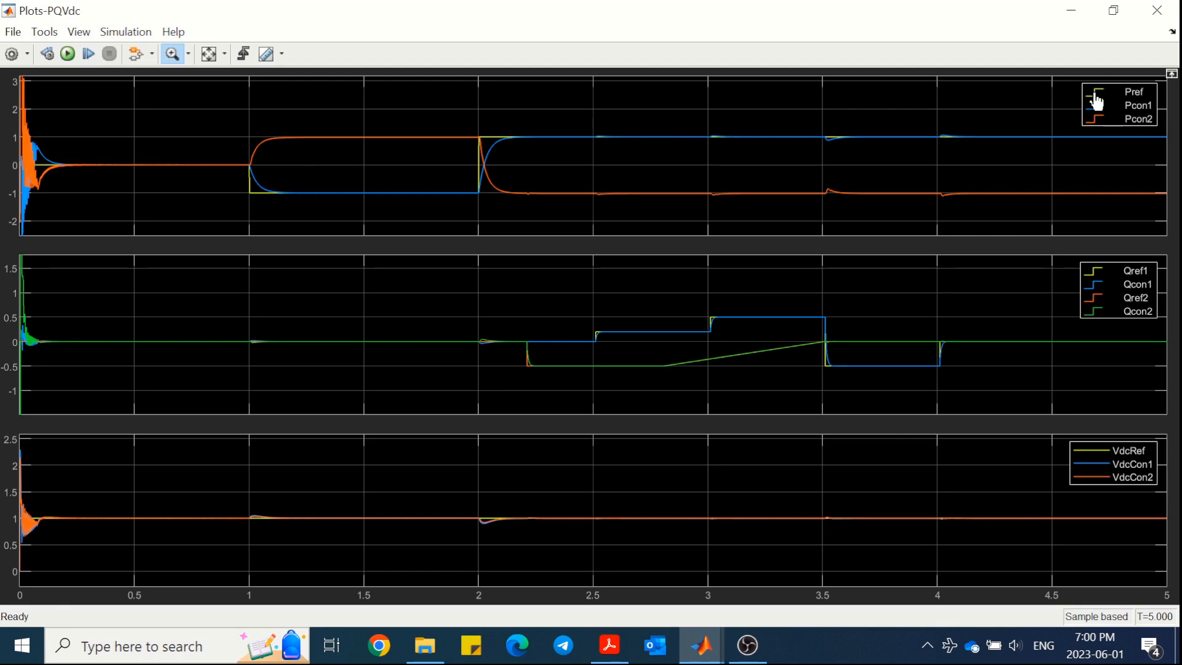
Step: Show only the Qref1 and Qcon1 curves in the reactive power plot
left_click(1095, 272)
left_click(1097, 299)
left_click(1097, 312)
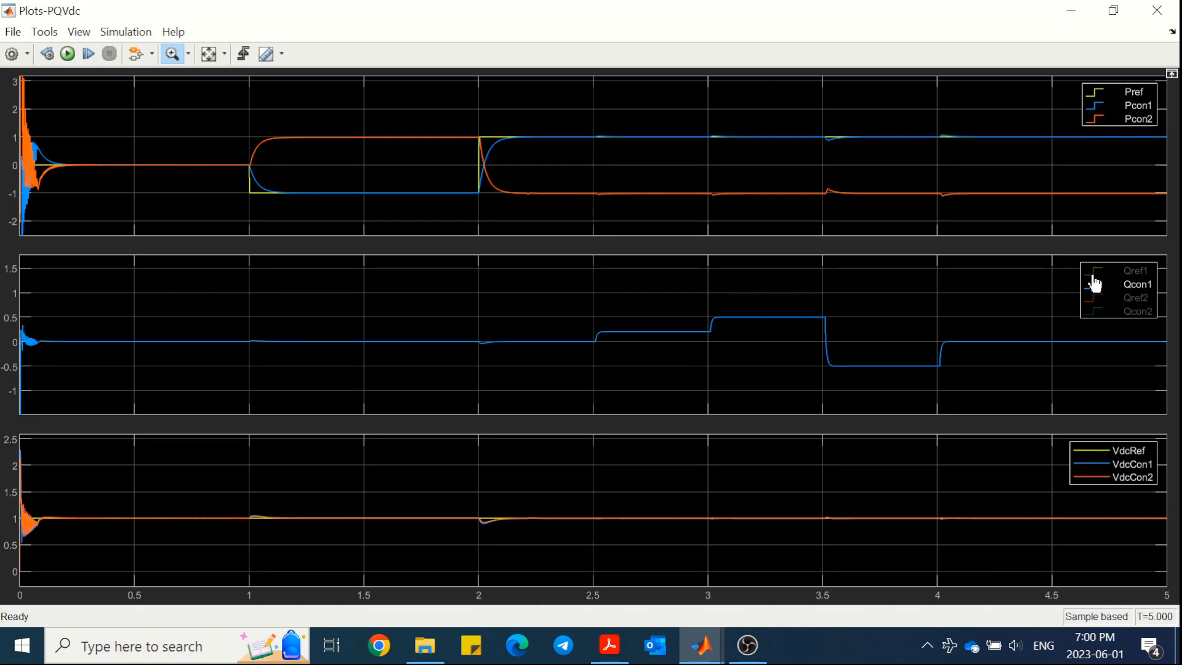
left_click(1093, 272)
Step: Show only Qref2 and Qcon2 in the reactive power plot, and restore all its curves
left_click(1094, 272)
left_click(1094, 285)
left_click(1096, 300)
left_click(1096, 314)
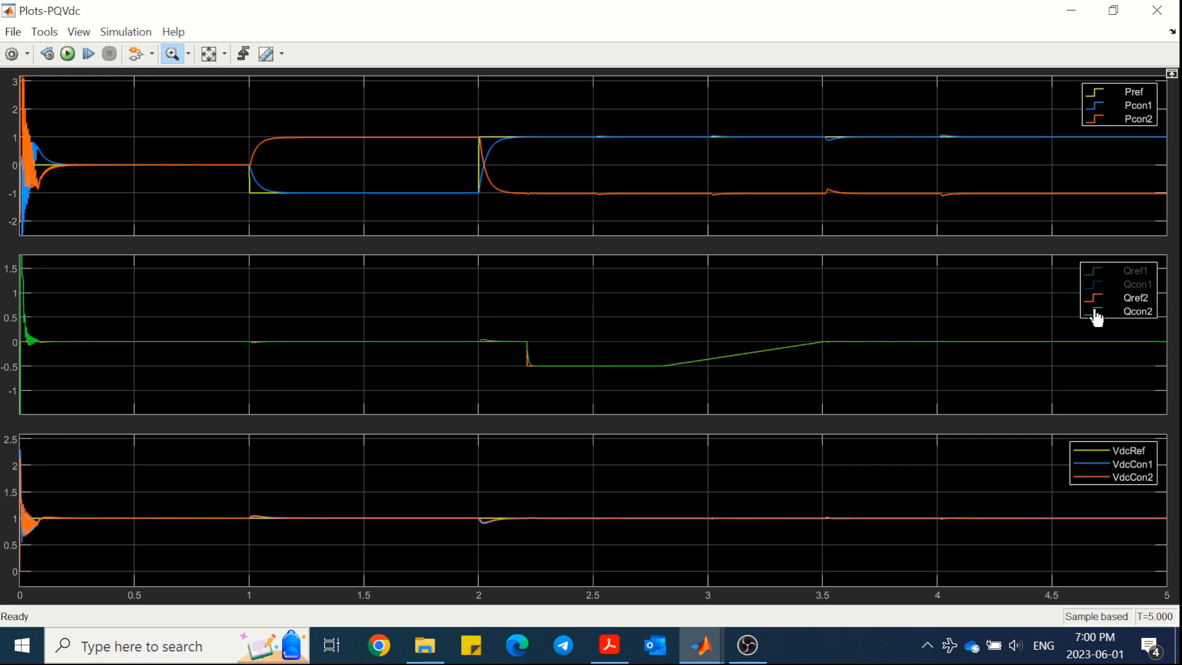
left_click(1091, 270)
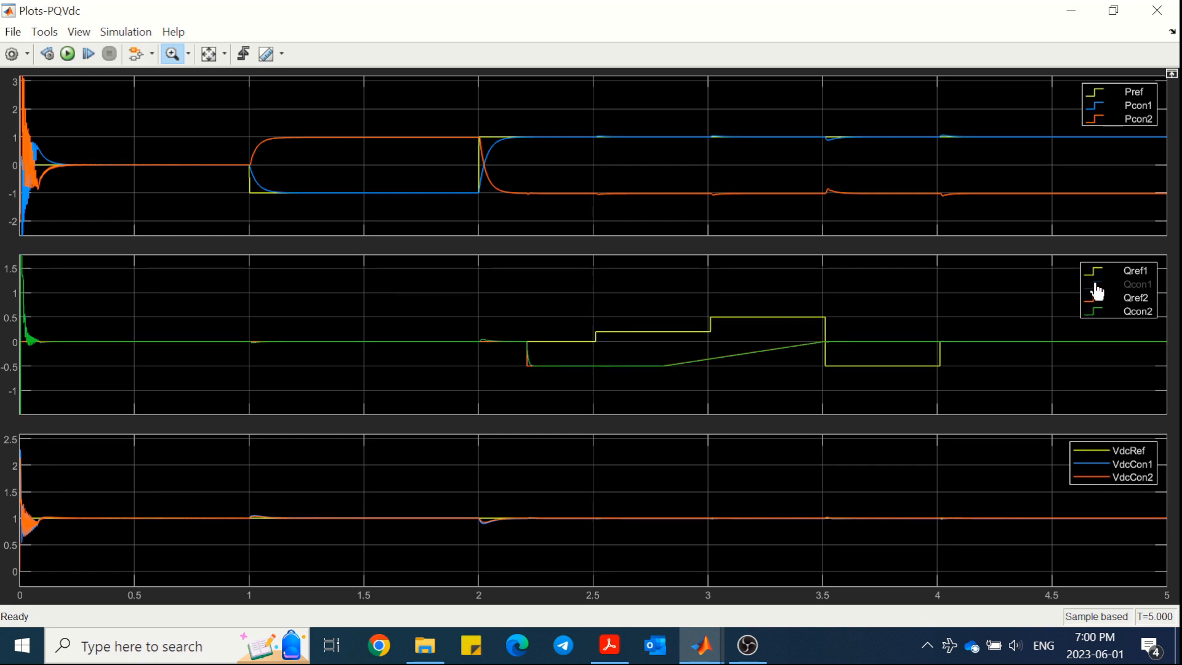
left_click(1094, 285)
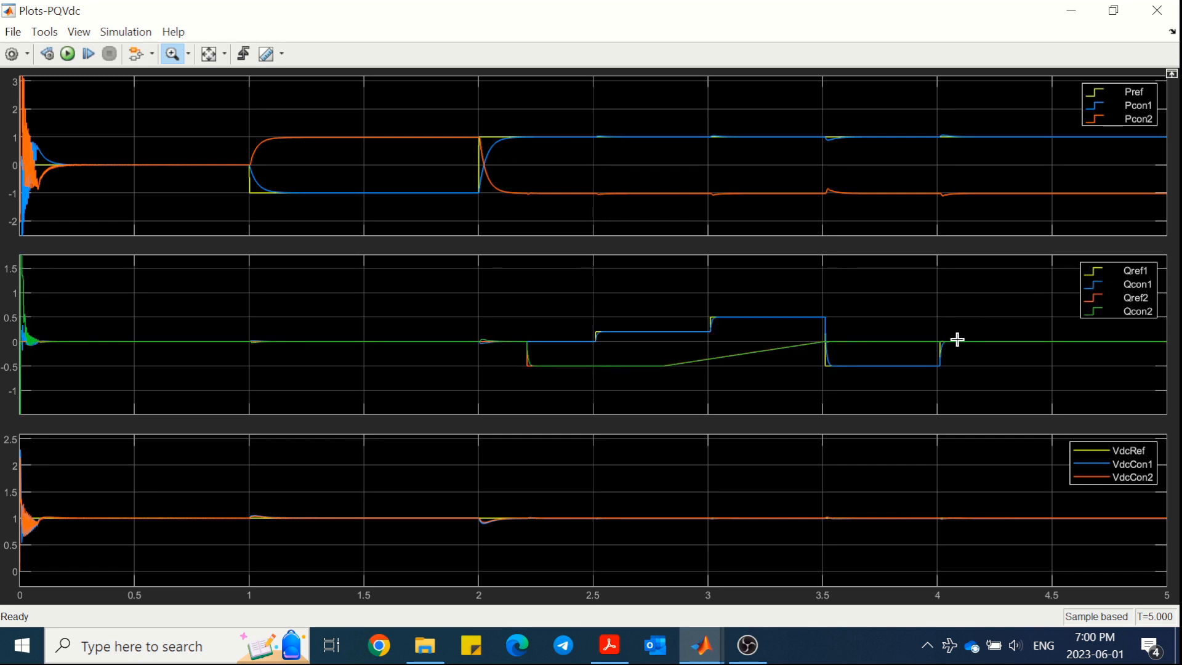
Step: Read questions 6 and 7 in M9_Exercise.pdf and return to the Plots-PQVdc scope
left_click(609, 645)
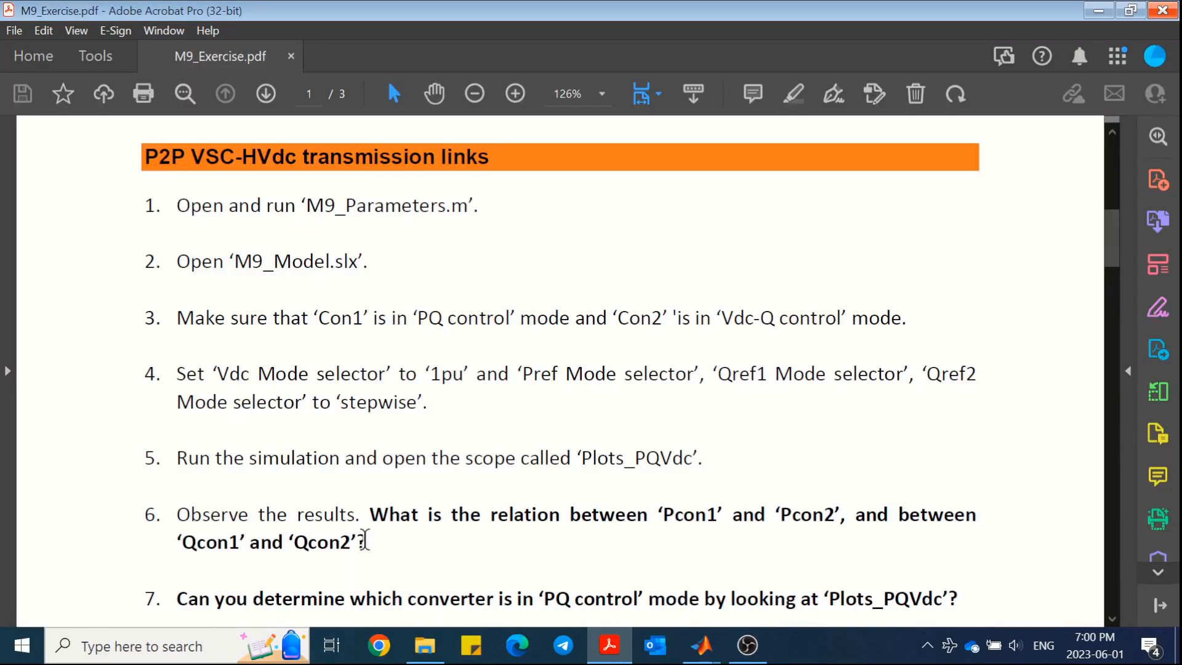
scroll(496, 541, "down", 1)
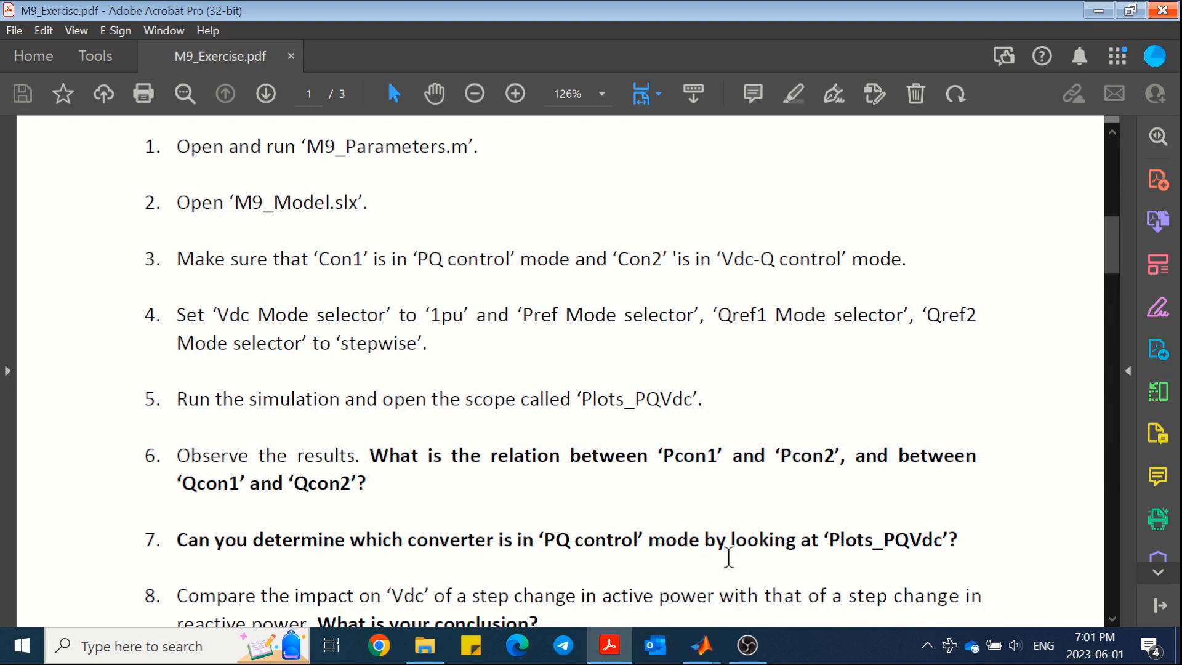
left_click(611, 653)
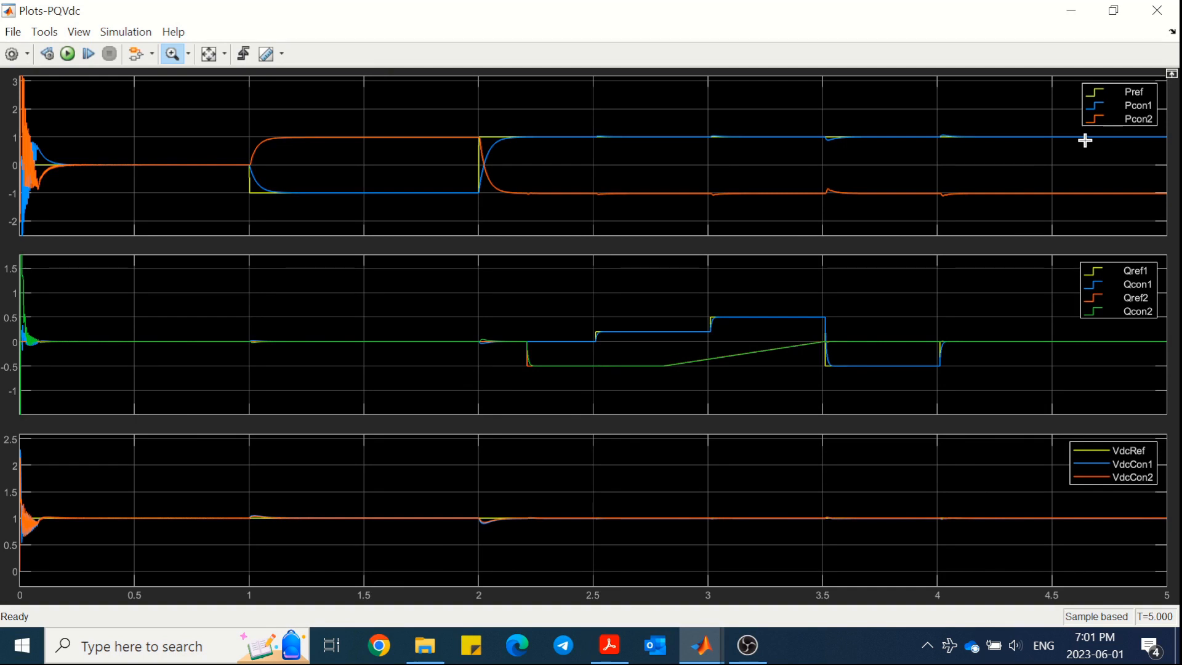
Step: Compare Pcon1 with Pref in the active power plot by temporarily hiding Pcon2
left_click(1095, 123)
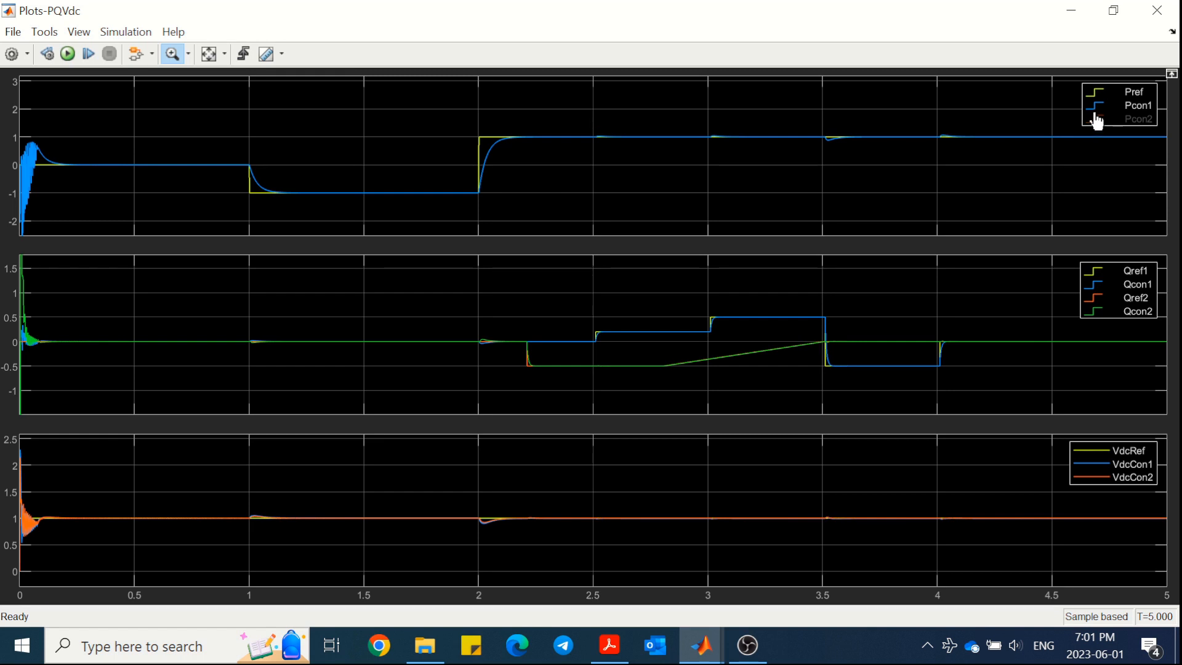
left_click(1095, 111)
left_click(1096, 111)
left_click(1097, 126)
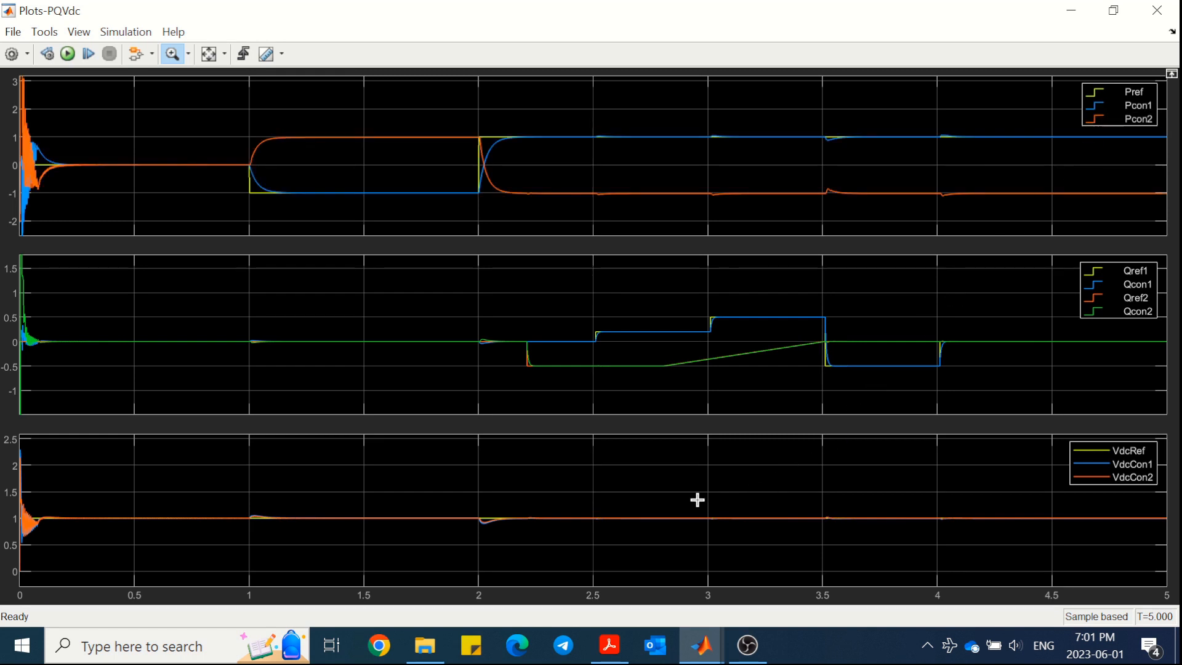
Step: Zoom the DC voltage plot vertically to about 0.9–1.05, and hide the VdcCon2 curve
left_click_drag(681, 501, 680, 537)
left_click_drag(649, 491, 649, 545)
left_click_drag(630, 444, 622, 571)
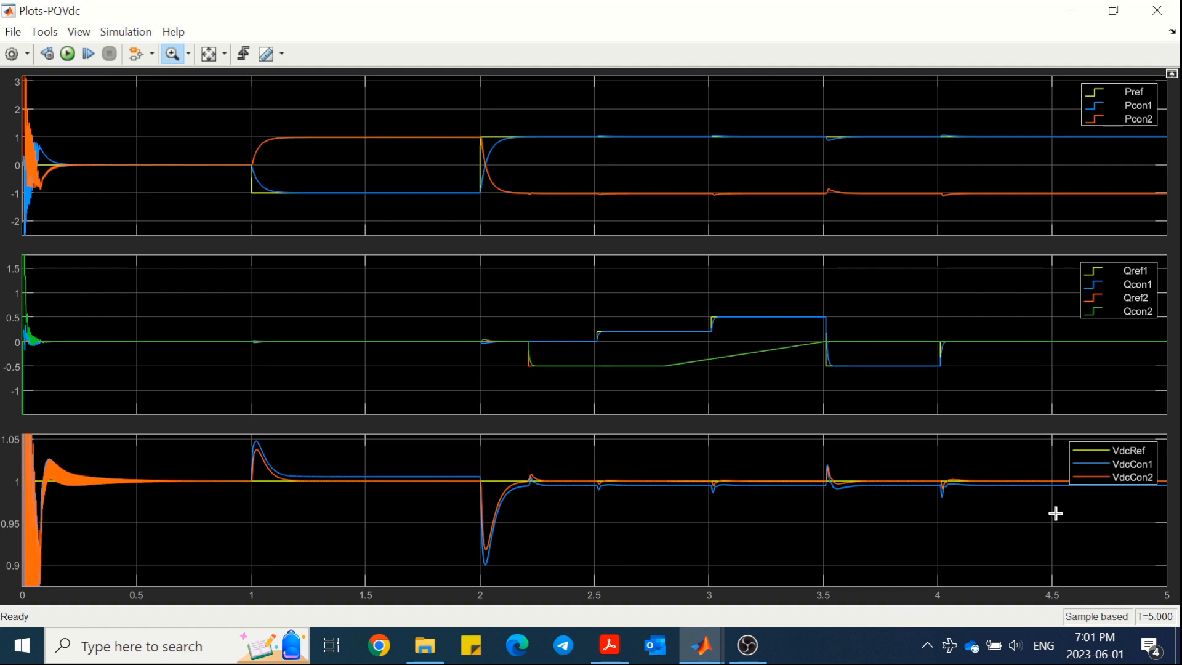
left_click(1088, 475)
left_click(1079, 467)
left_click(1085, 483)
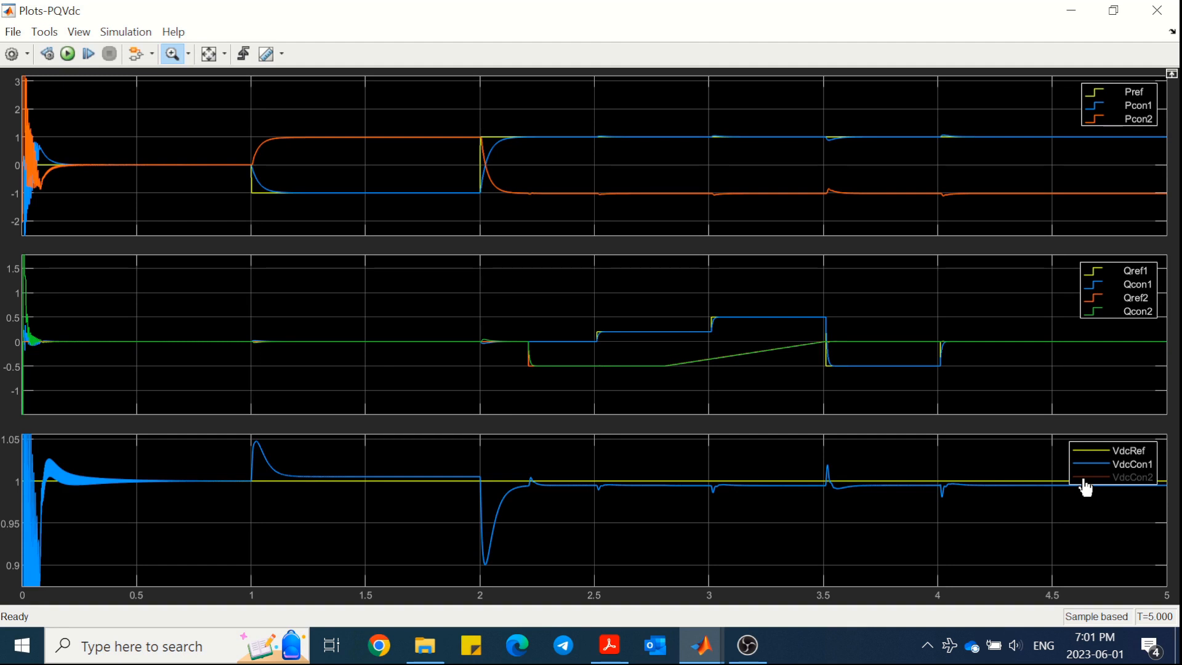
Step: Restore the VdcCon2 curve in the DC voltage plot, and read questions 8 and 9 in M9_Exercise.pdf
left_click(1085, 483)
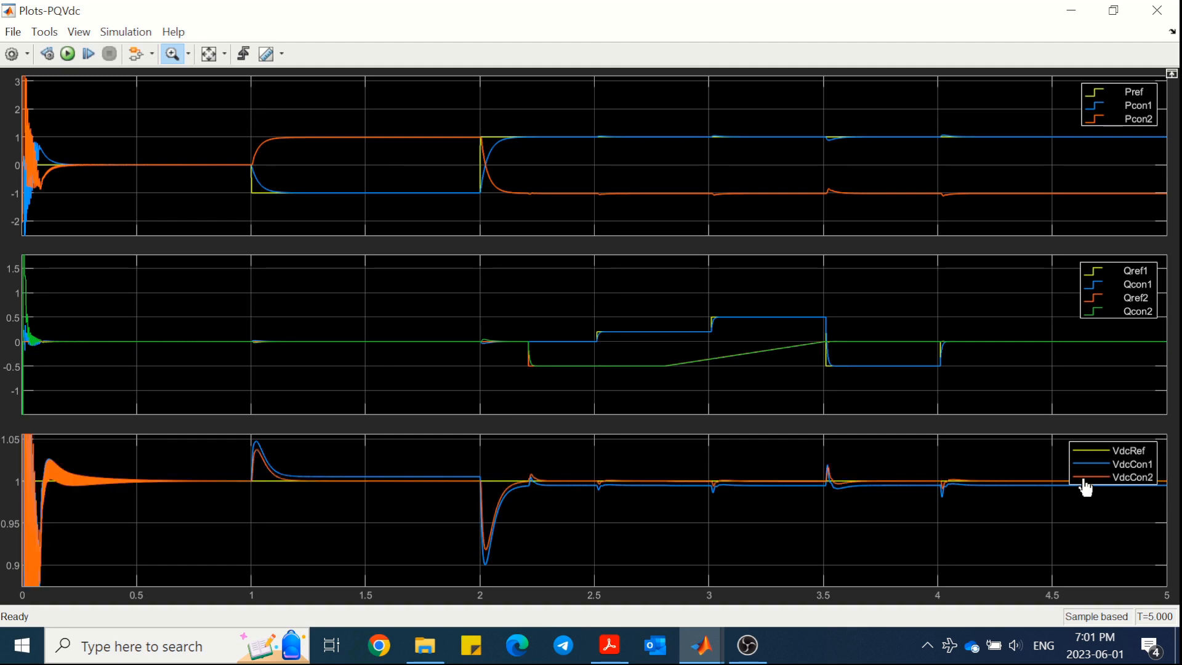
left_click(611, 646)
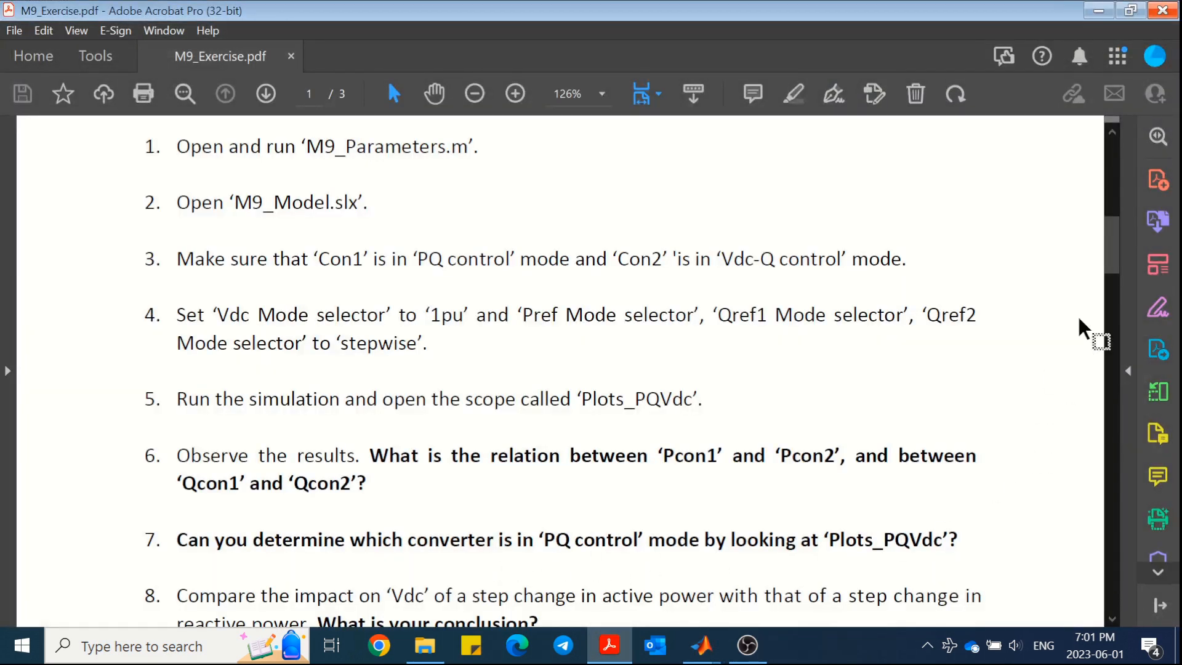
scroll(1115, 275, "down", 3)
scroll(1115, 276, "down", 3)
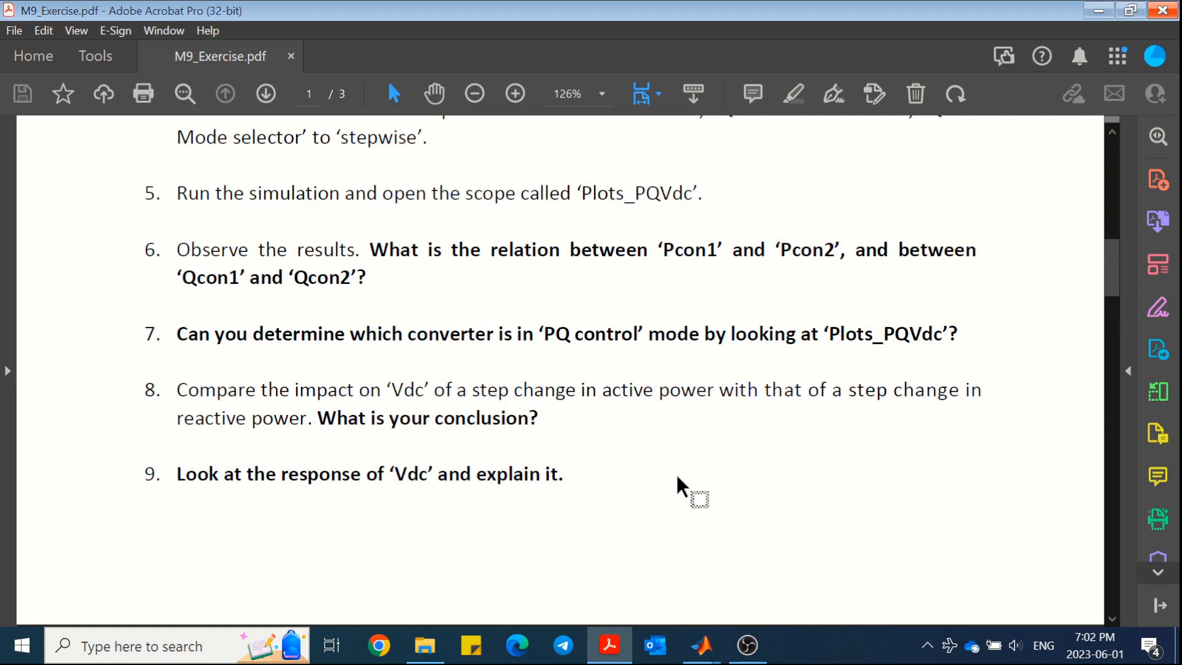
left_click(613, 645)
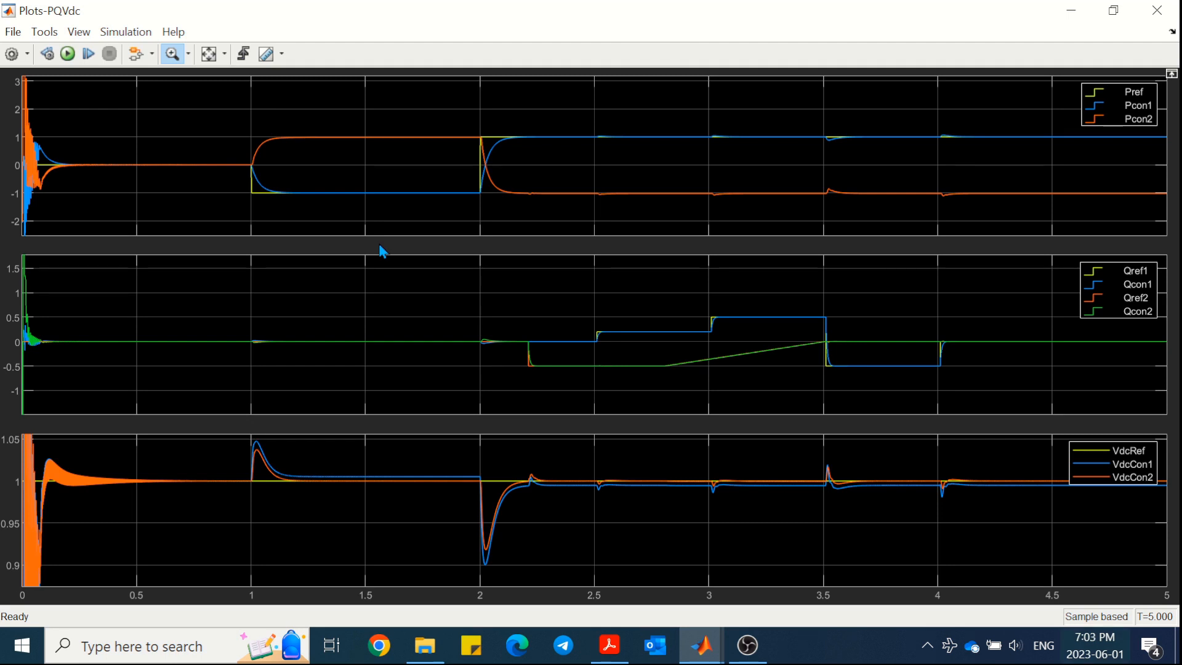
Step: Read instruction 10 in M9_Exercise.pdf and copy the Plots-PQVdc scope to the clipboard
mouse_move(610, 645)
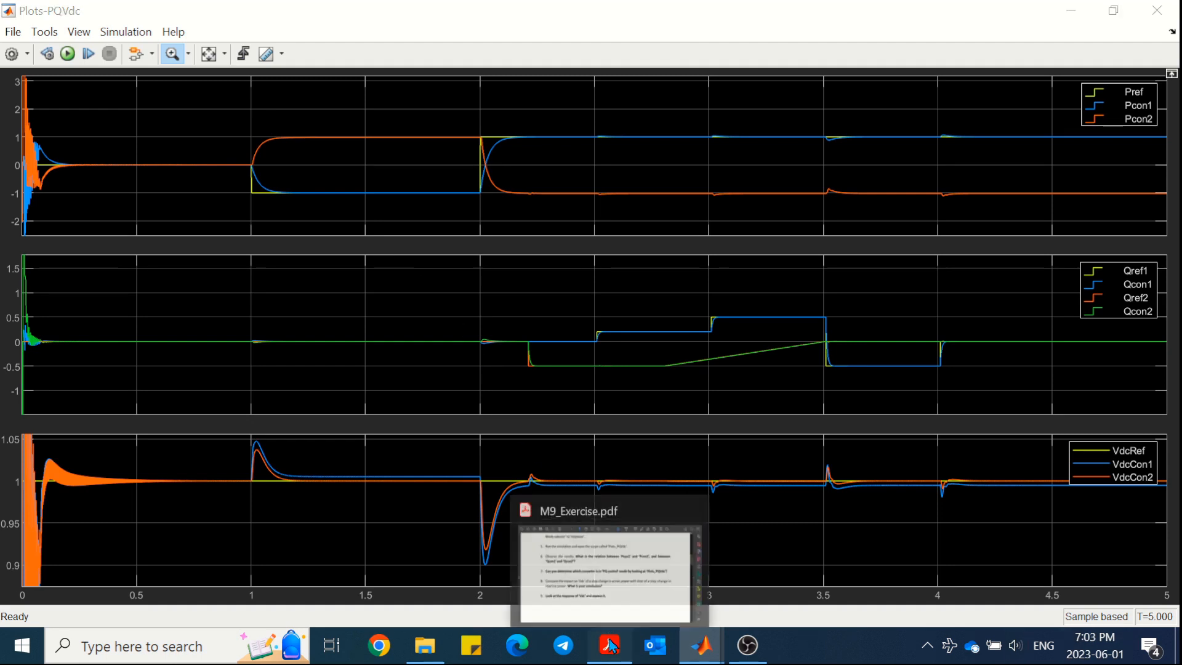
left_click(686, 560)
left_click_drag(1114, 277, 1119, 343)
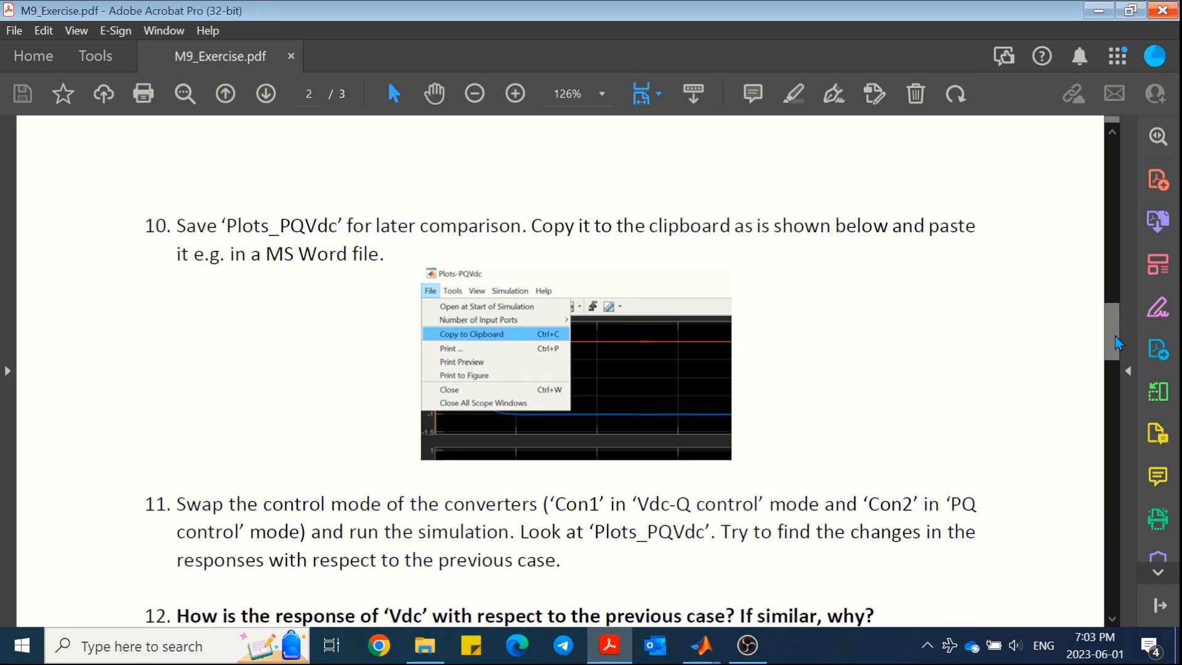
left_click(1099, 11)
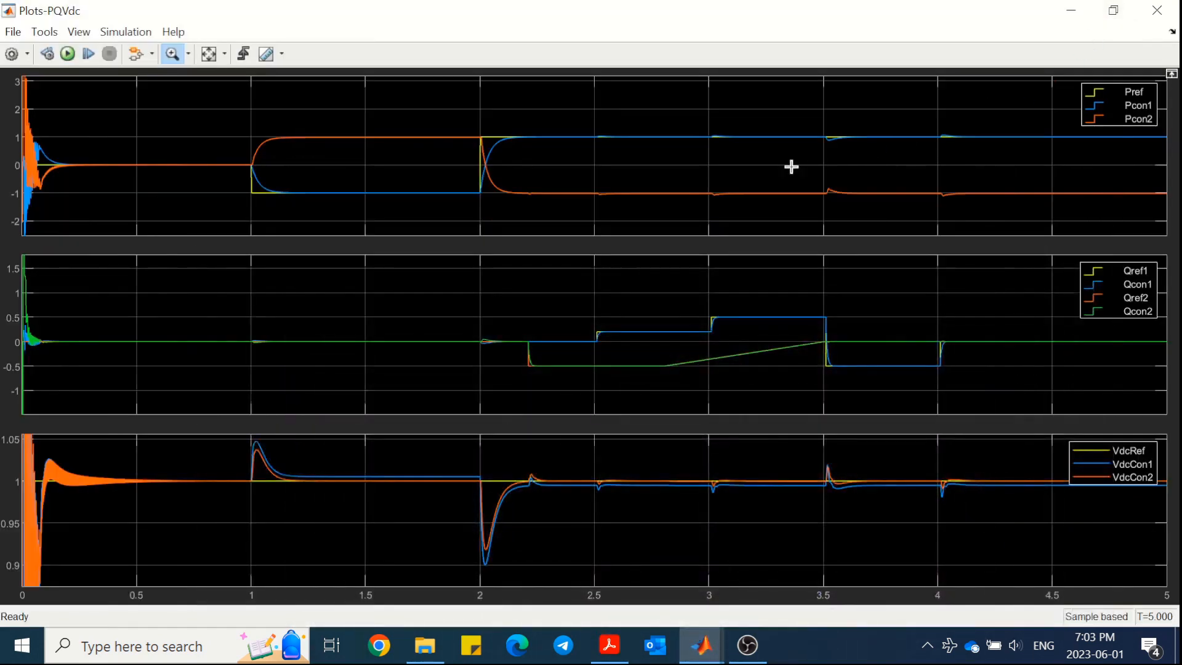
left_click(13, 32)
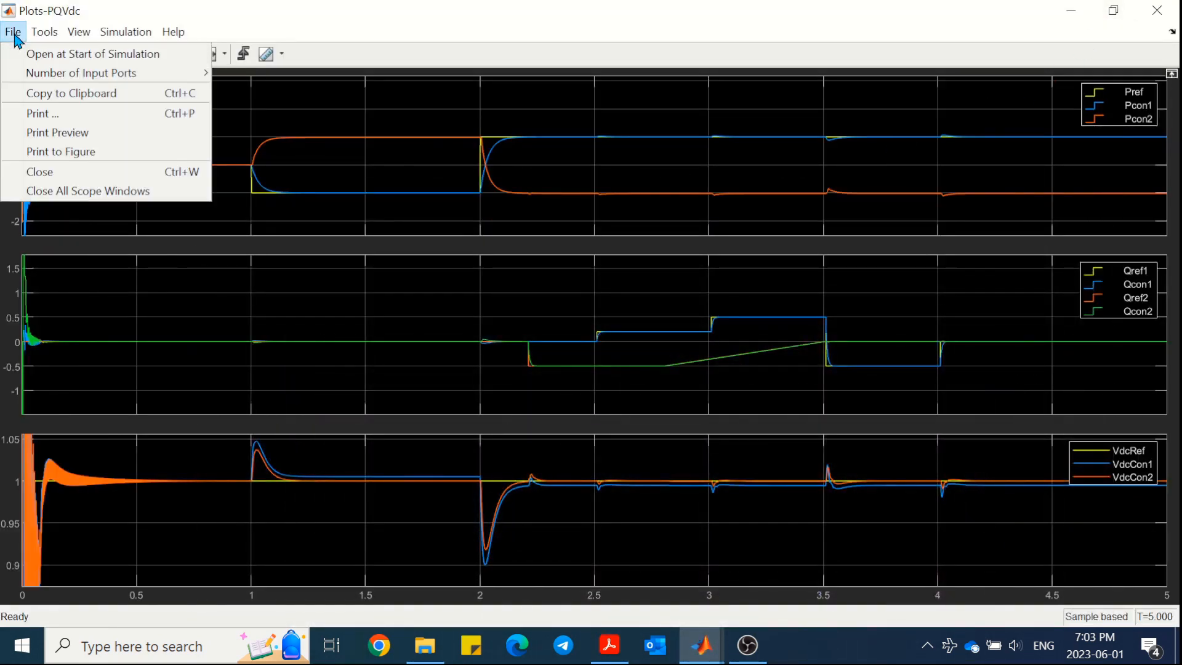
left_click(48, 93)
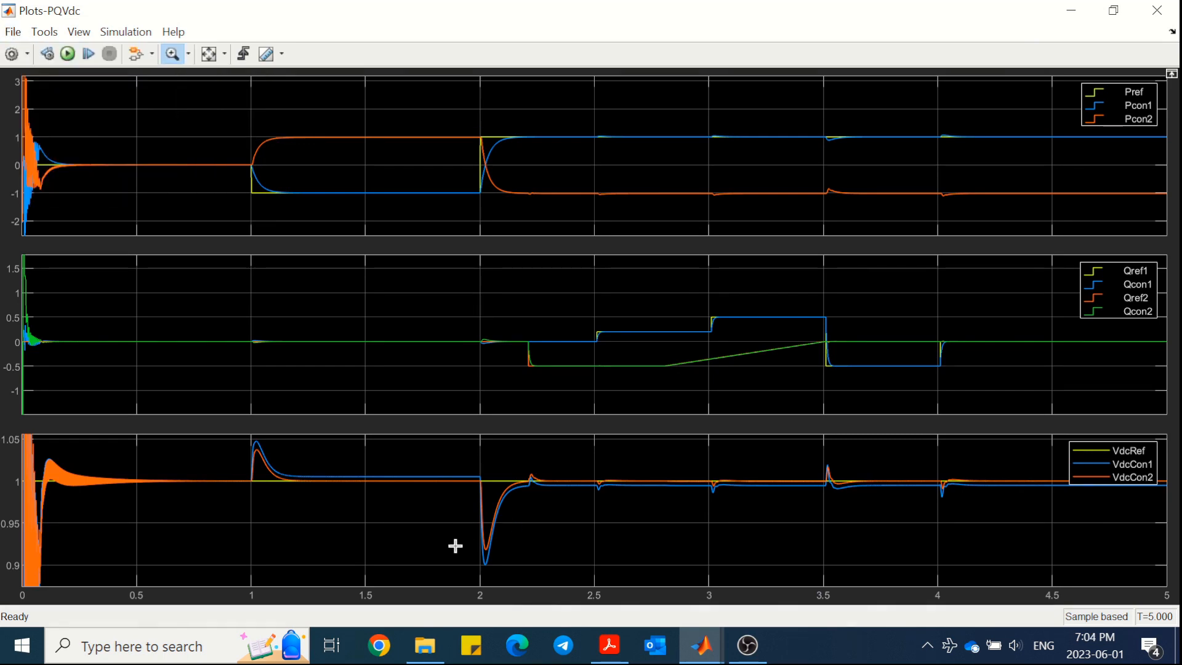
Step: Create a new Microsoft Word document in the Solutions folder and paste the copied scope plots into it
left_click(424, 645)
right_click(368, 312)
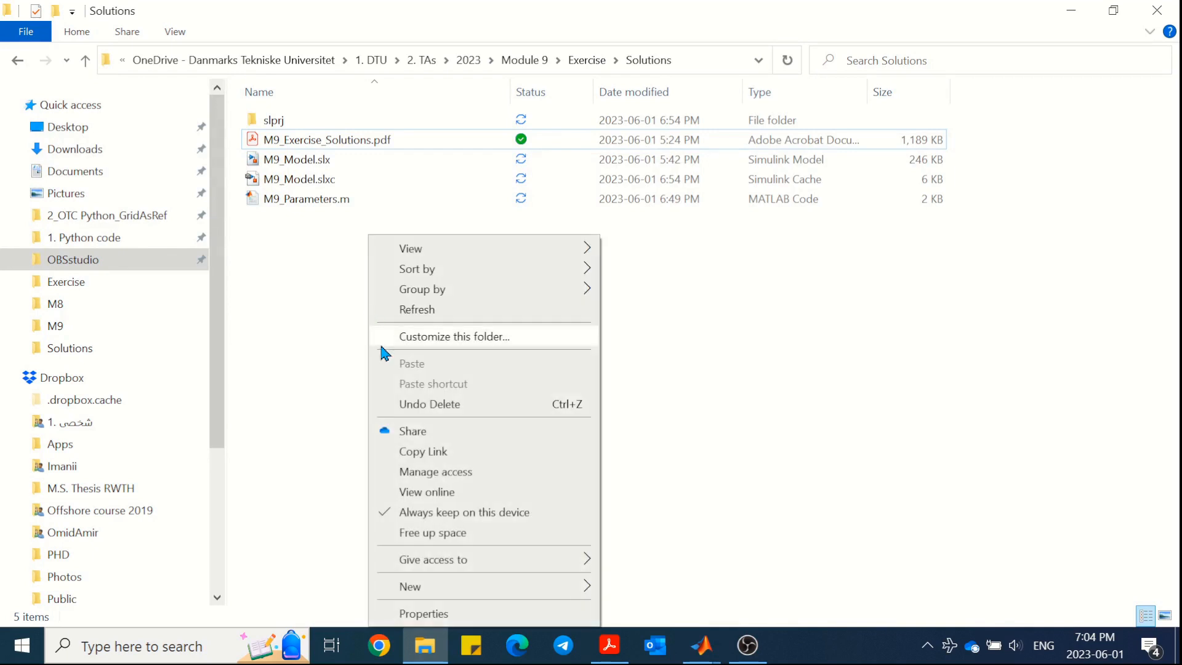
mouse_move(496, 587)
left_click(651, 448)
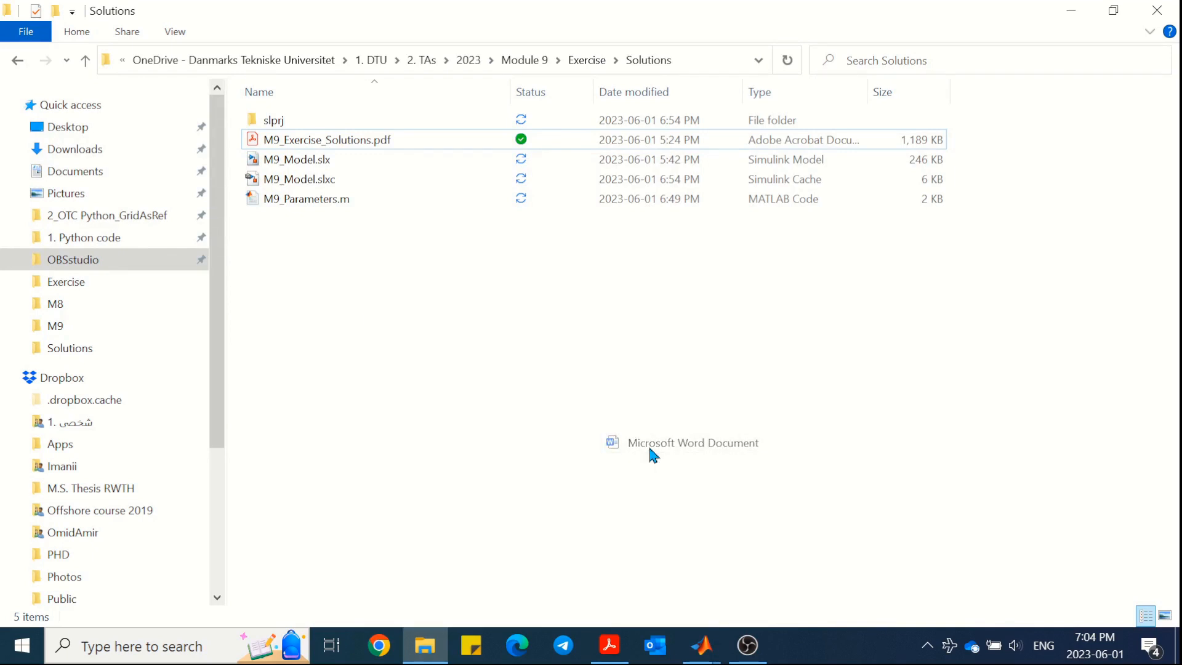
double_click(496, 225)
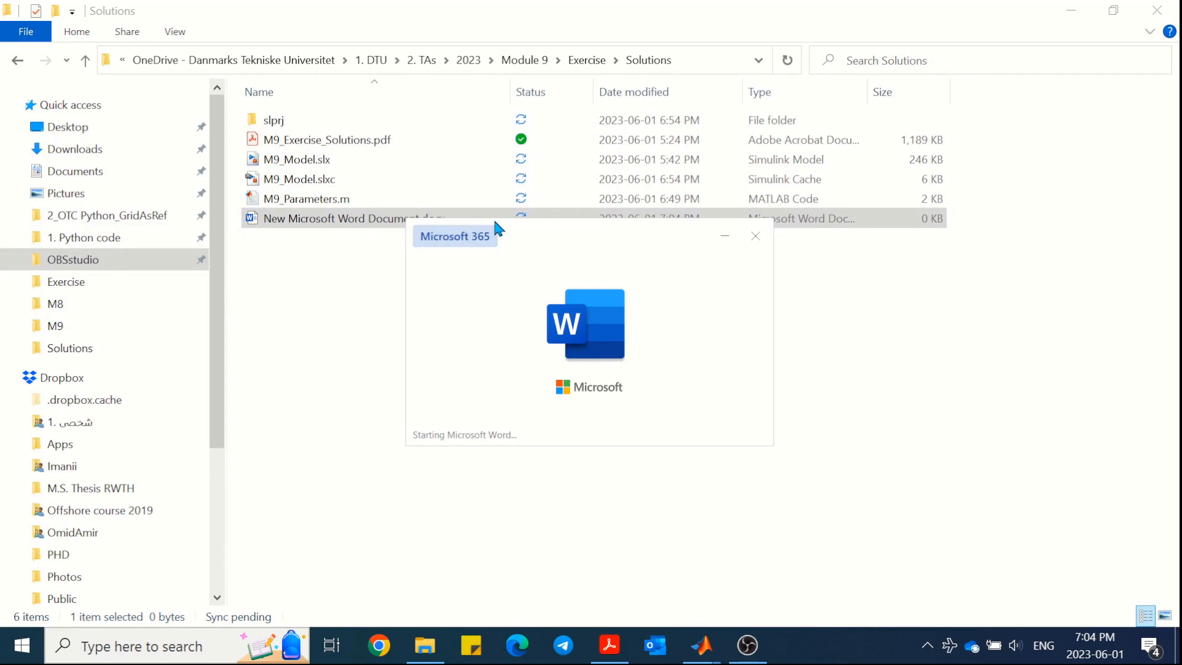
key("ctrl+v")
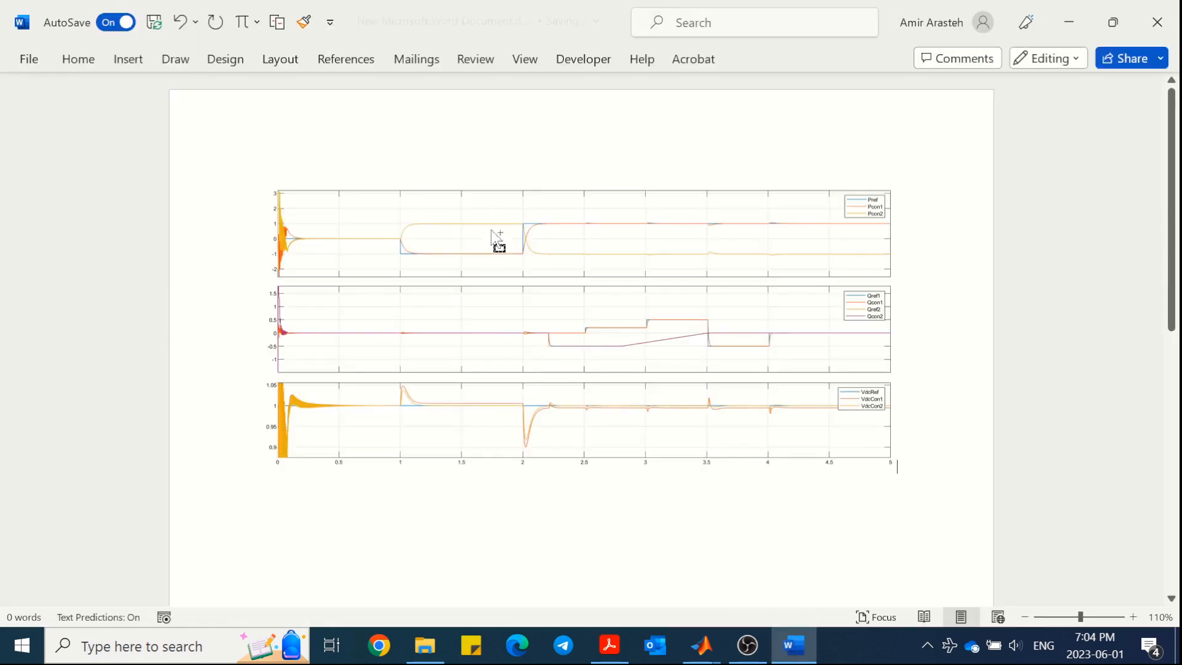
left_click(1069, 25)
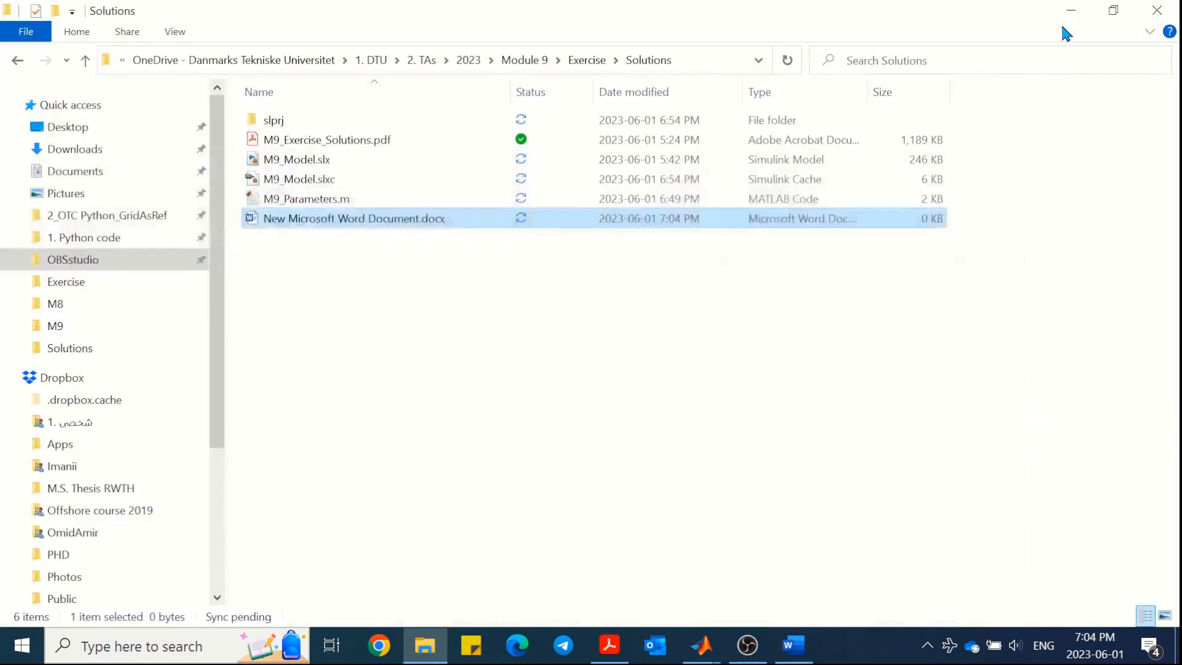
Step: Switch to the M9_Model Simulink window and set the control mode of converter Con1 to Vdc-Q control
left_click(609, 645)
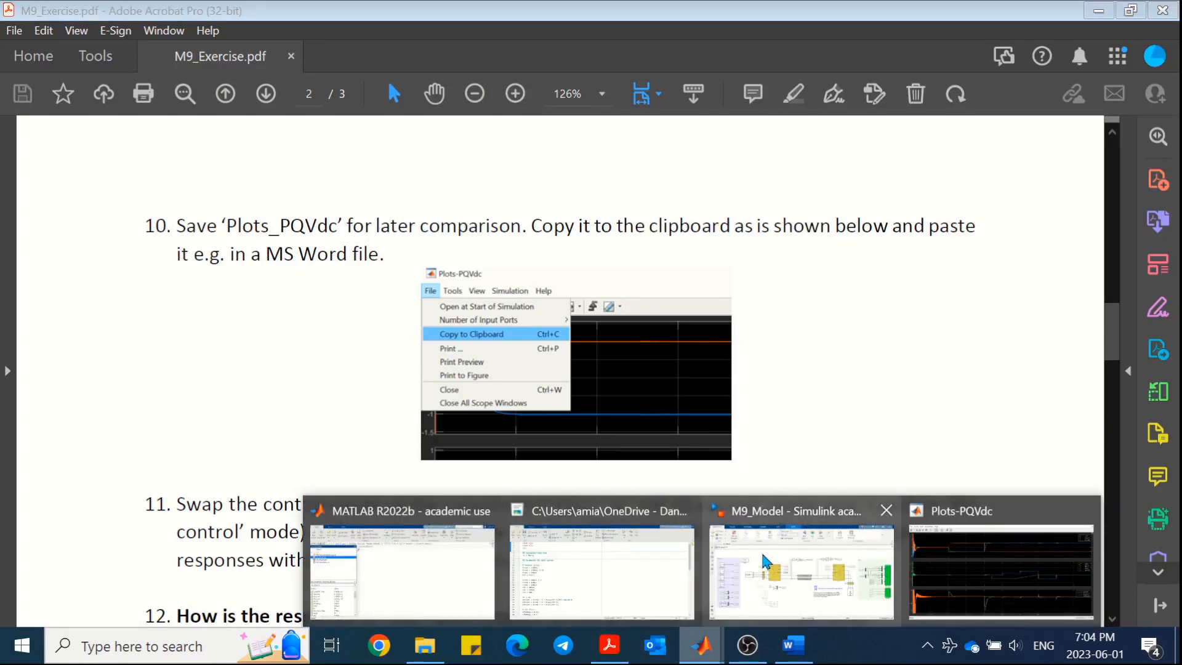
left_click(765, 557)
double_click(437, 351)
left_click(561, 243)
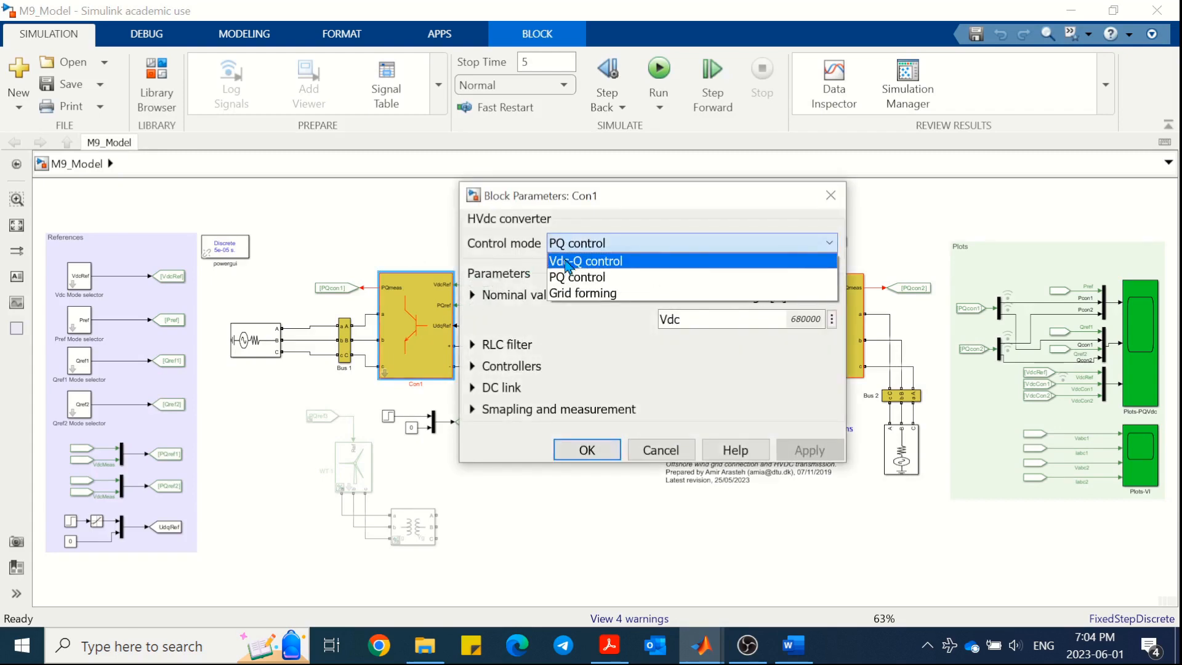
left_click(585, 261)
left_click(587, 450)
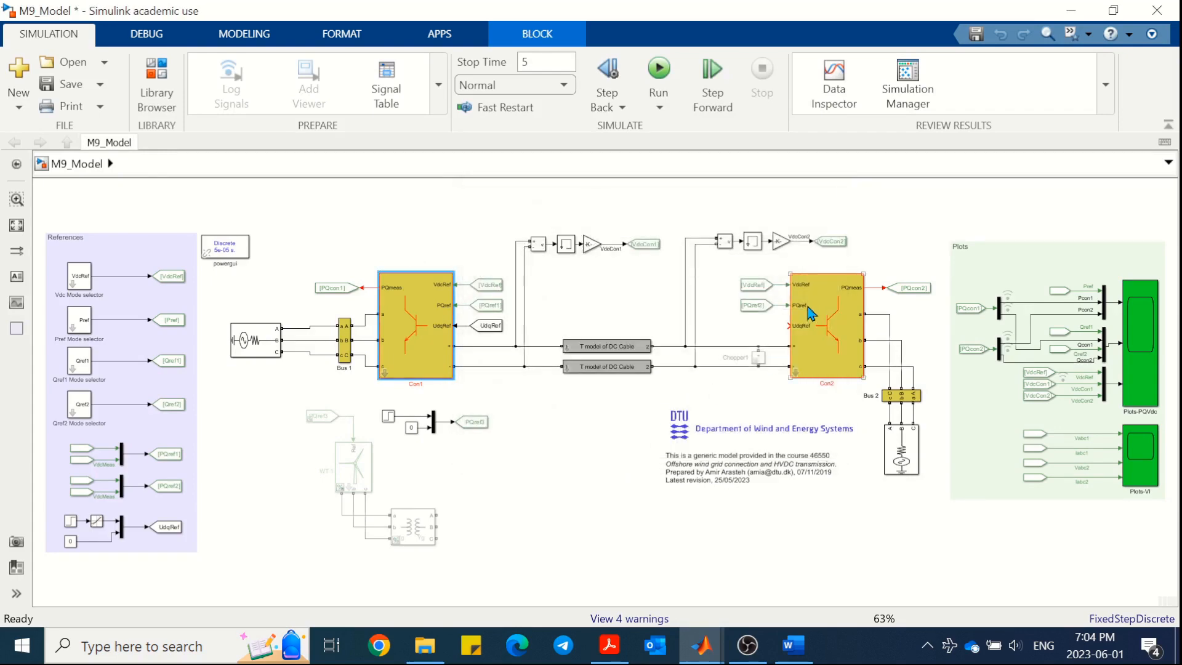
Step: Set the control mode of converter Con2 to PQ control
double_click(807, 305)
left_click(633, 243)
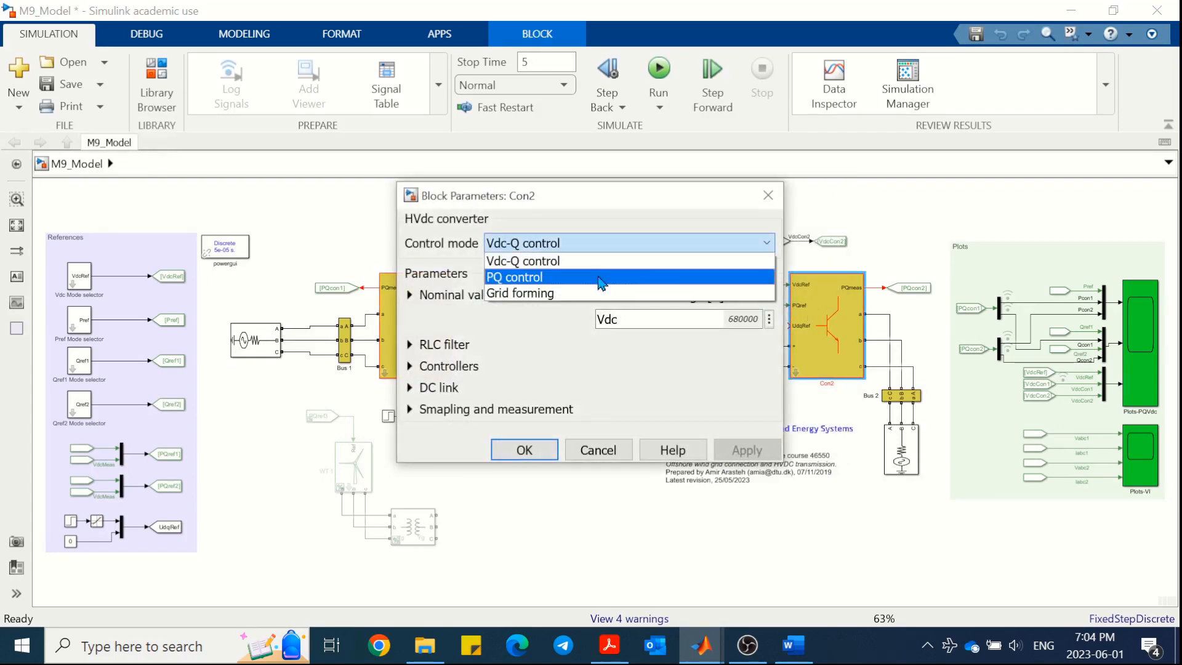
left_click(541, 275)
left_click(525, 450)
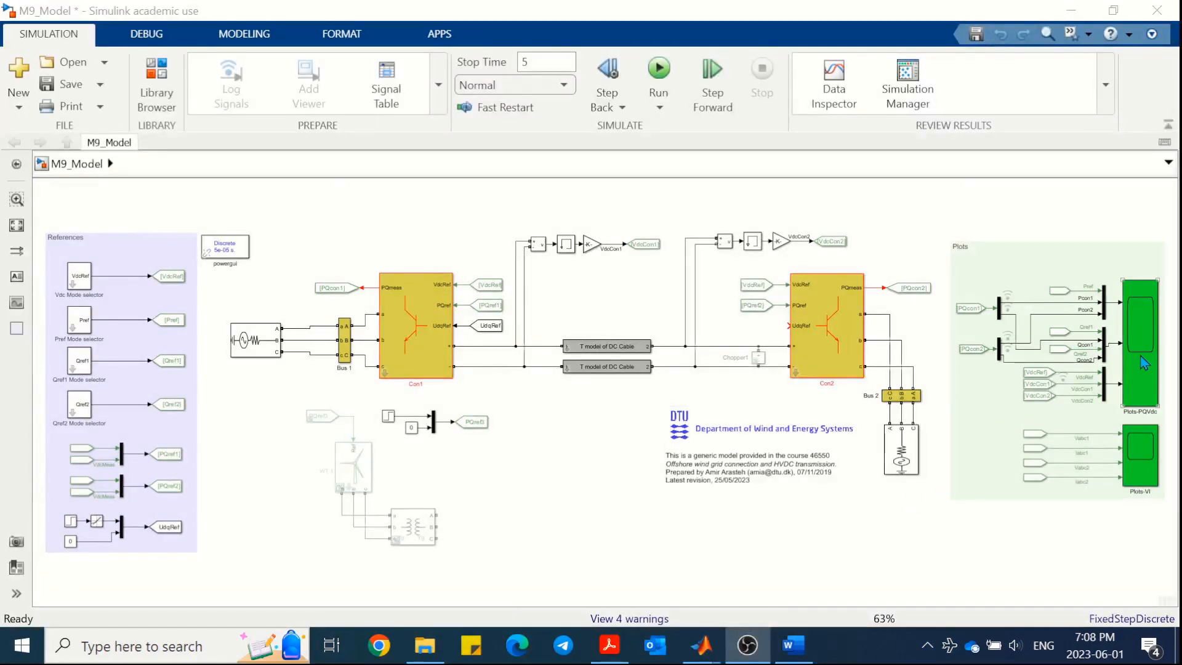
Step: Open the Plots-PQVdc scope and arrange it side by side with the Word document holding the earlier plots
double_click(1146, 355)
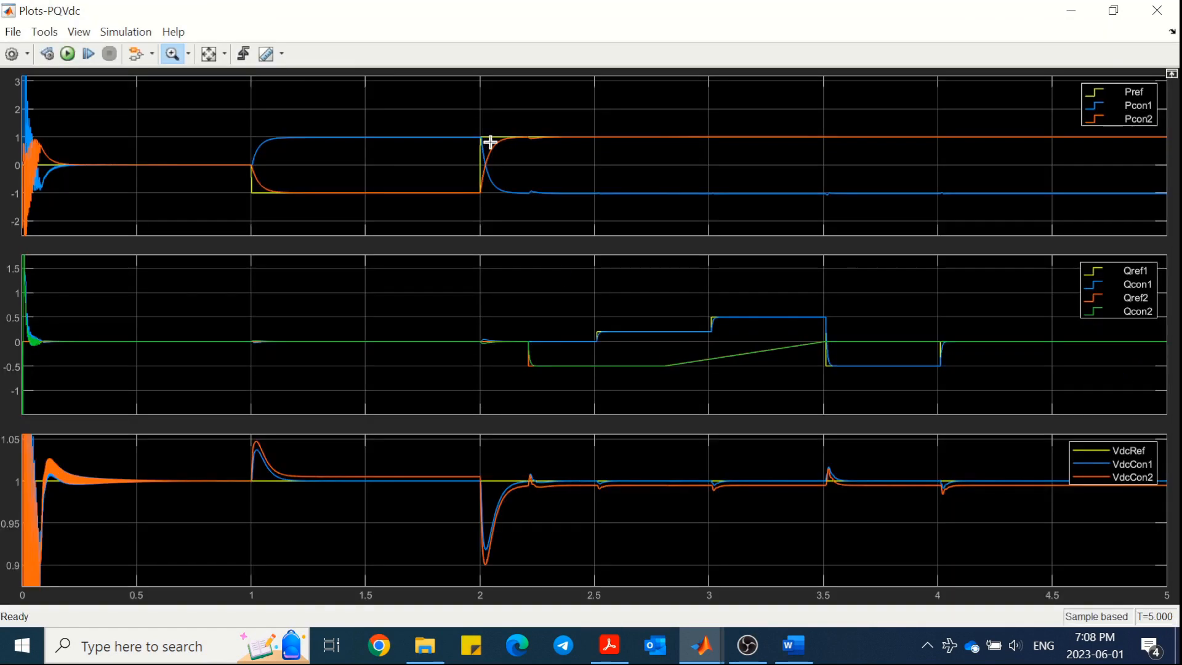
left_click_drag(417, 14, 1181, 136)
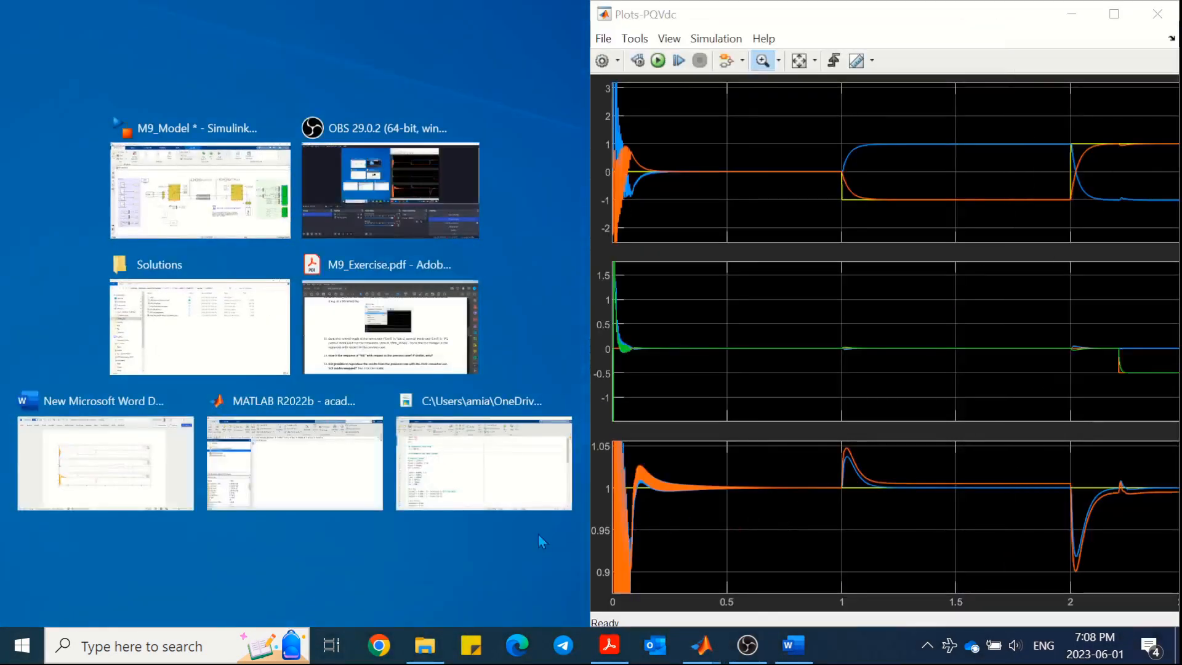
left_click(148, 465)
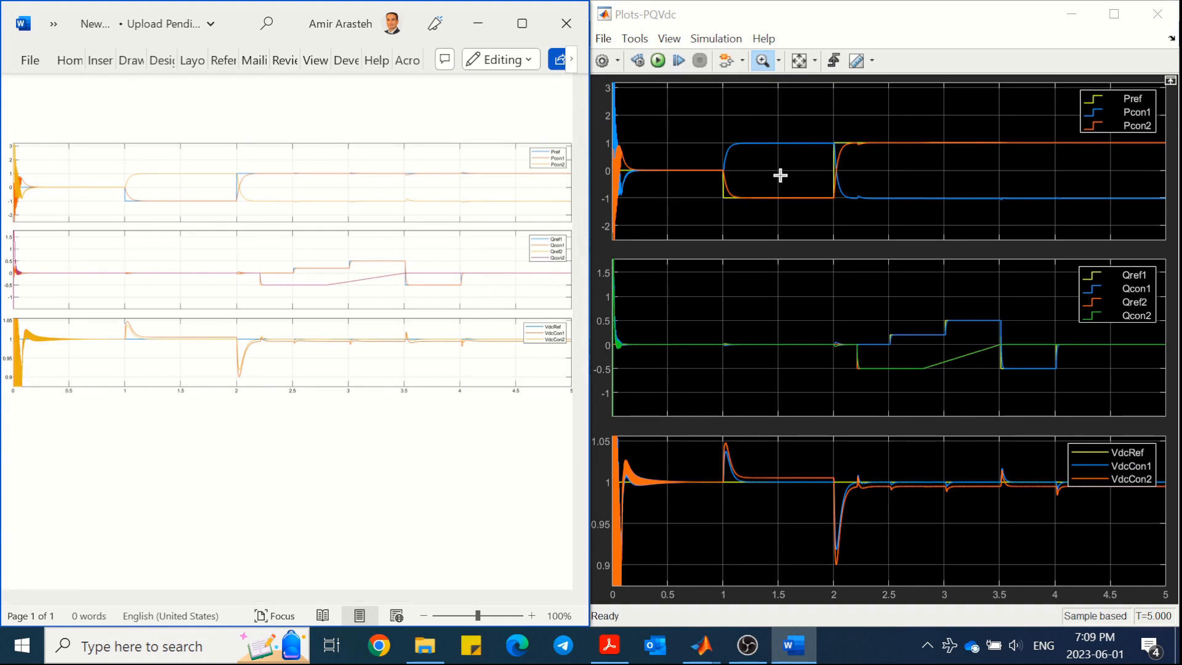
Step: Compare Pcon1 and Pcon2 with Pref in the active power plot by temporarily hiding and restoring both converter curves
left_click(1092, 112)
left_click(1094, 127)
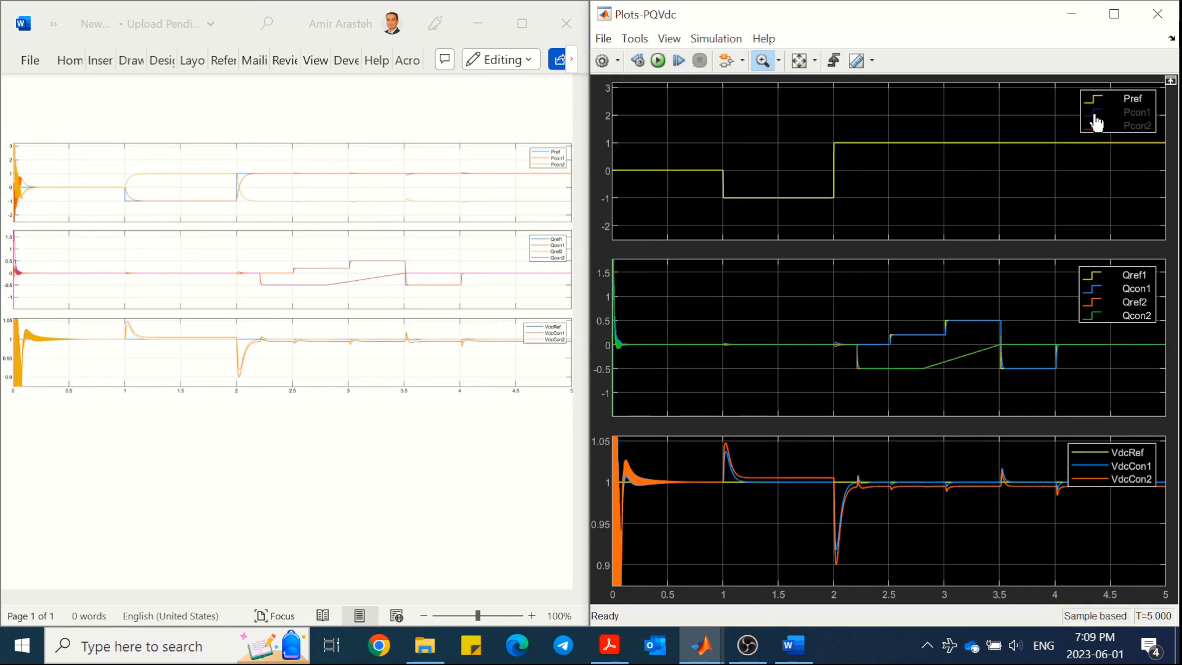
left_click(1095, 114)
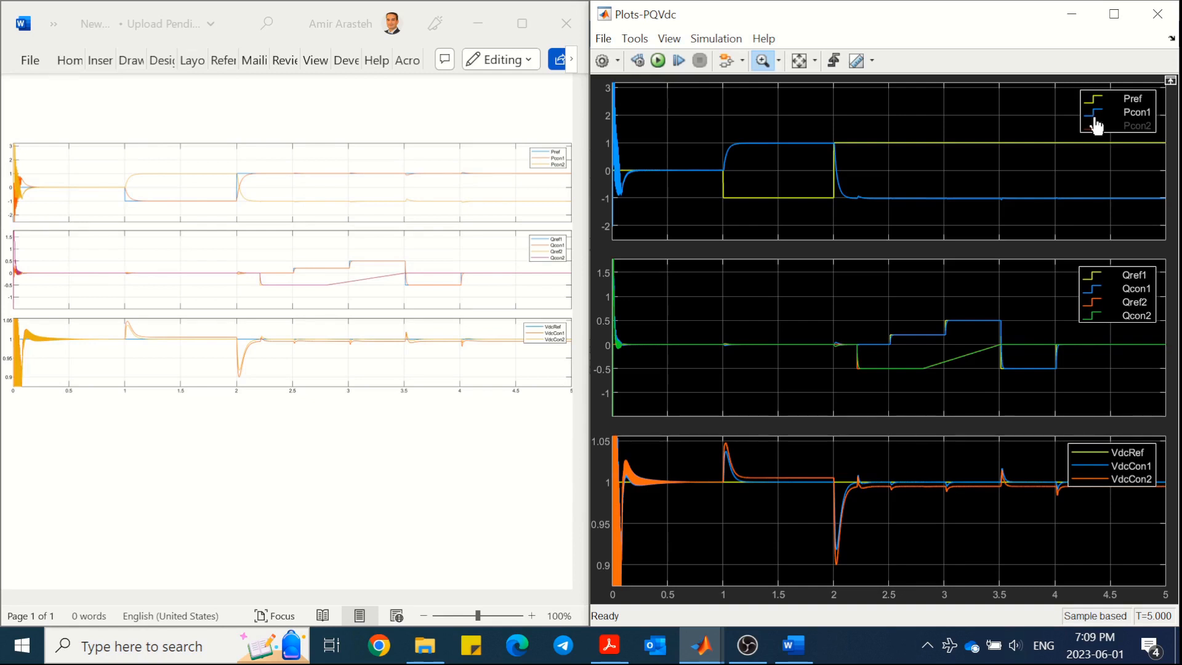
left_click(1096, 131)
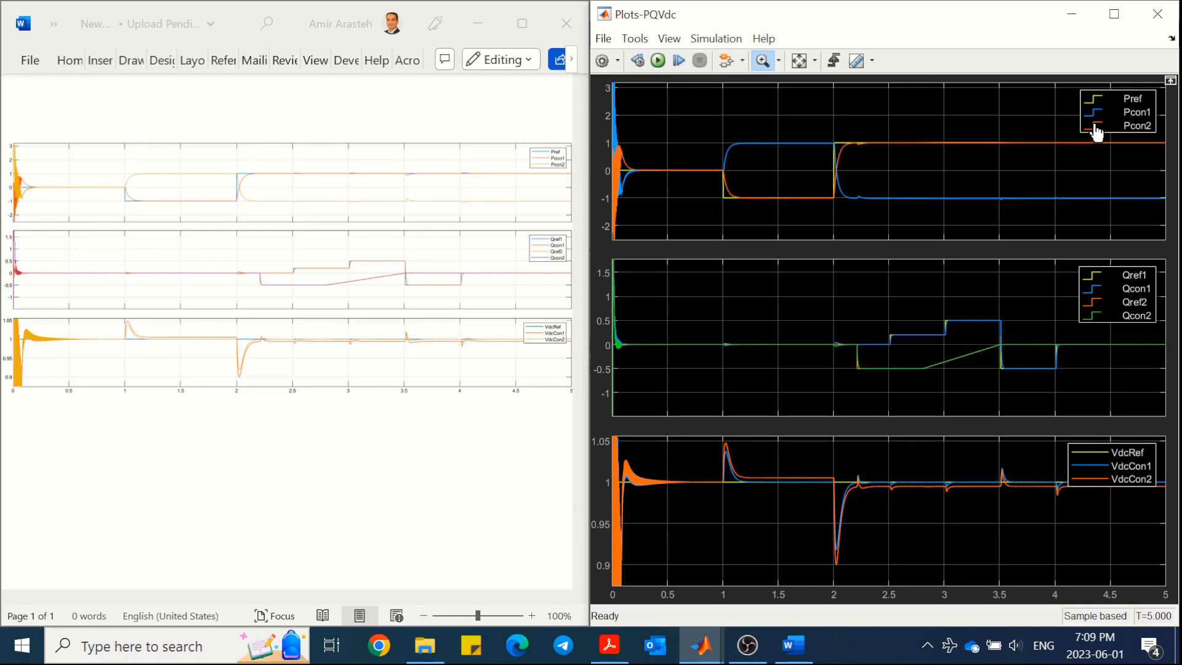
left_click(1097, 131)
left_click(1097, 131)
Step: Isolate Qref1 in the reactive power plot, compare Qcon1 with it, and restore the Qref2 and Qcon2 curves
left_click(1103, 316)
left_click(1099, 304)
left_click(1096, 288)
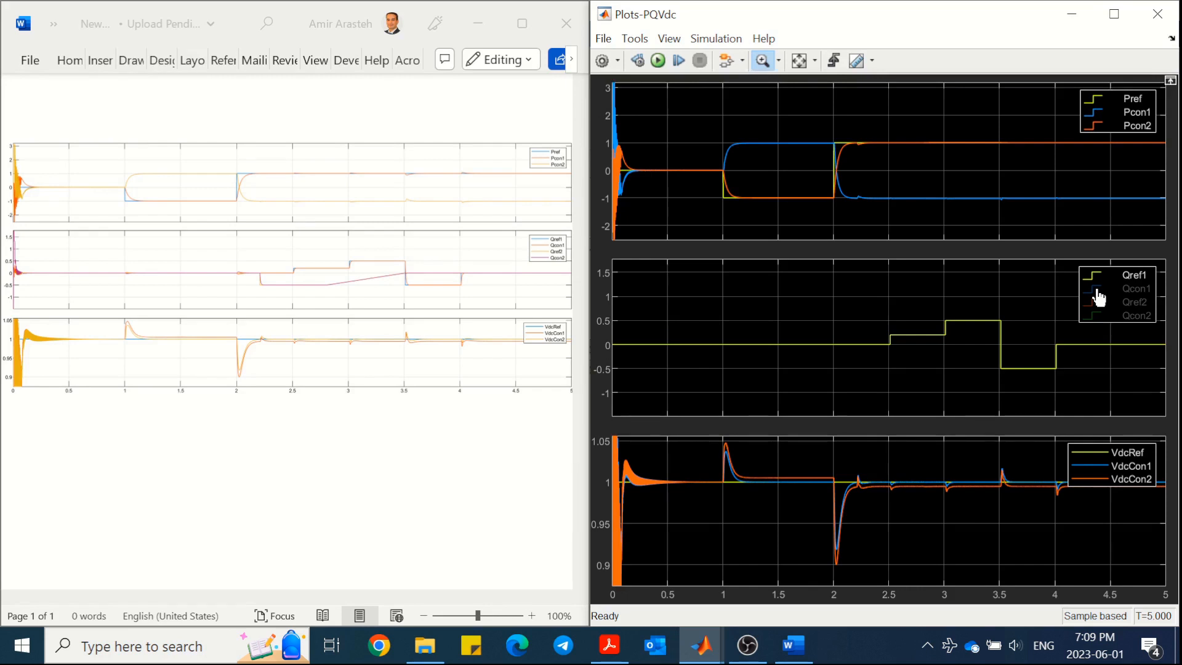
left_click(1097, 290)
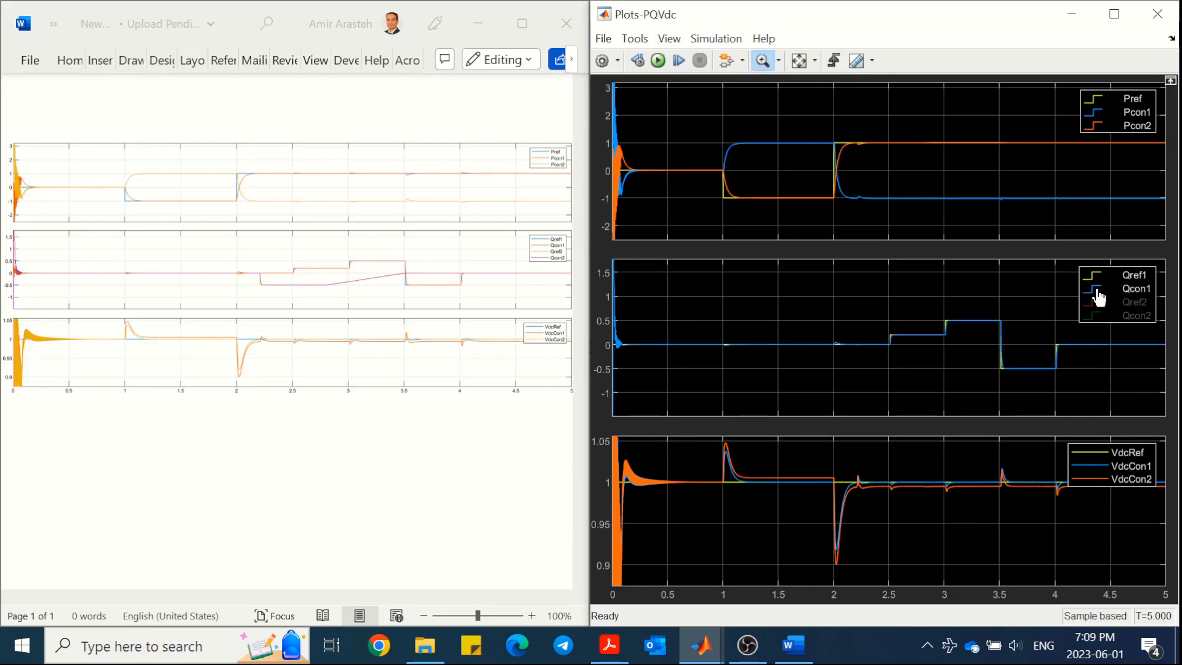
left_click(1099, 301)
left_click(1095, 316)
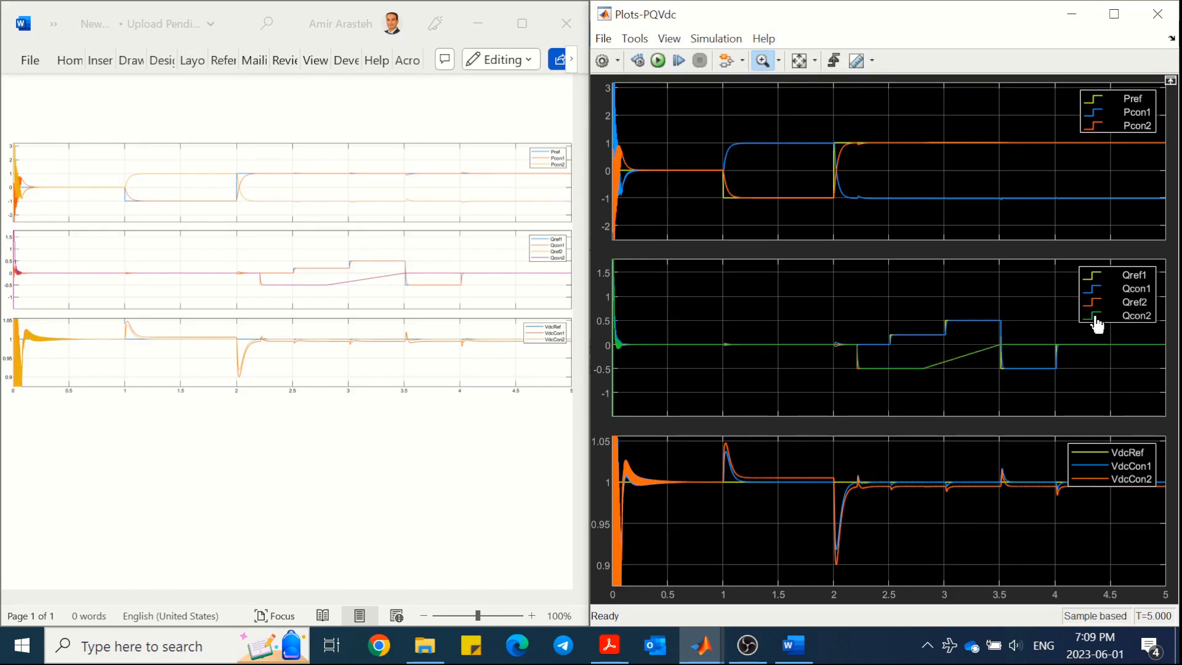
Step: Compare VdcCon1 and VdcCon2 with VdcRef in the DC voltage plot by hiding both curves and restoring them one by one
left_click(1098, 468)
left_click(1101, 479)
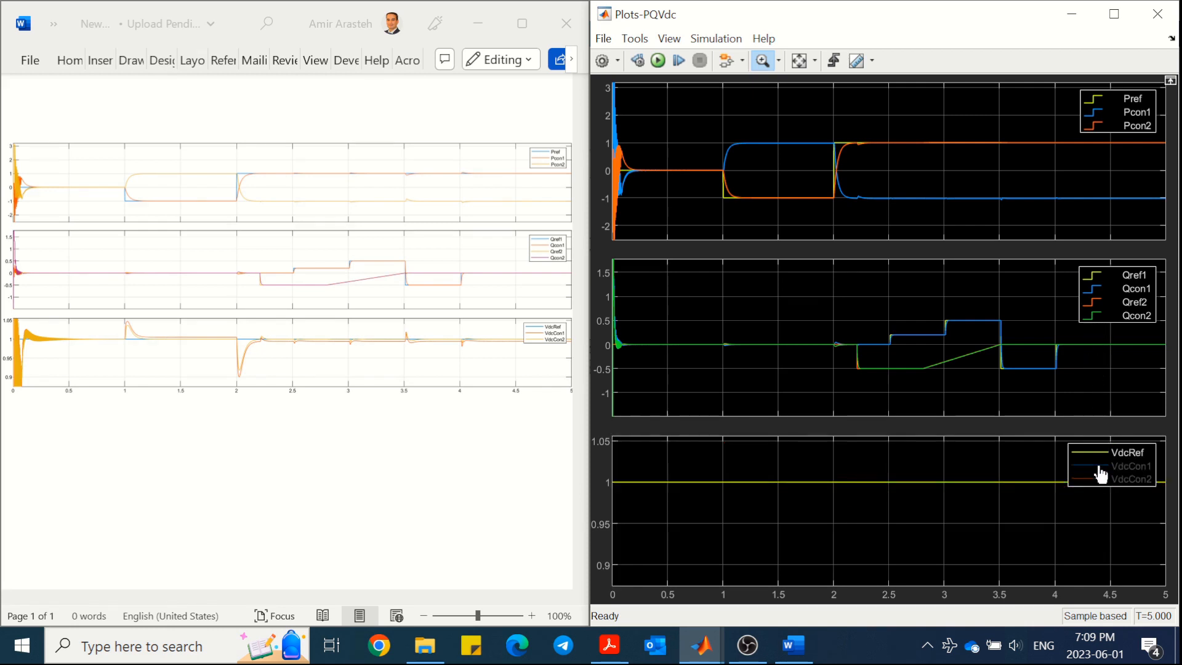
left_click(1101, 470)
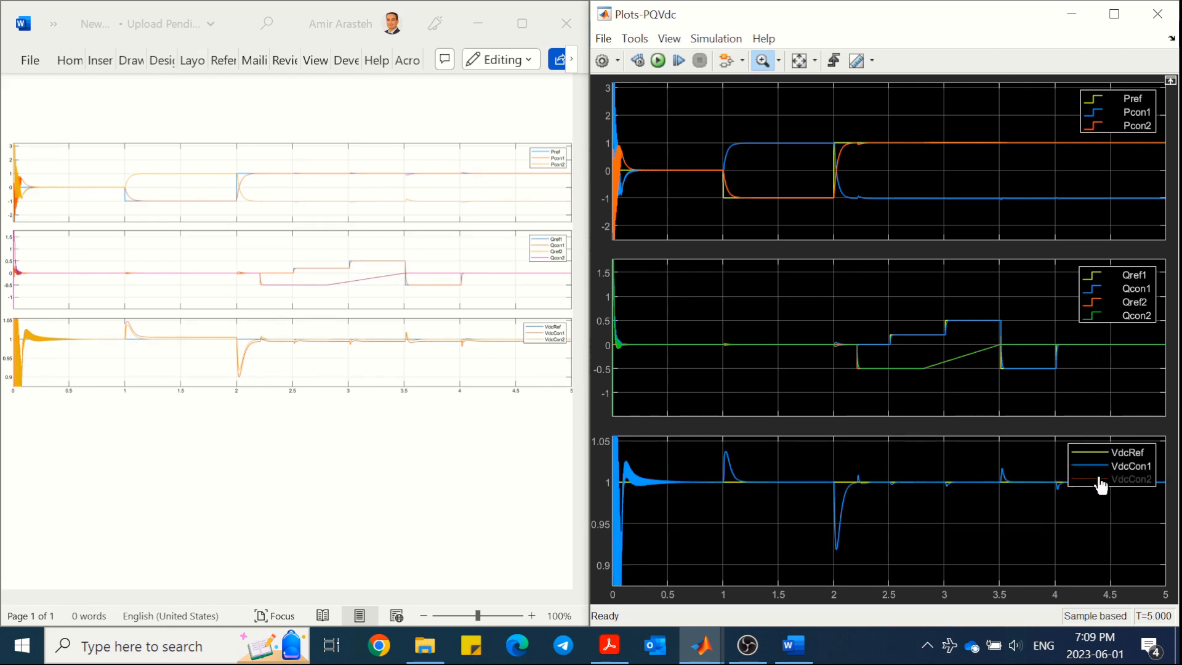
left_click(1100, 482)
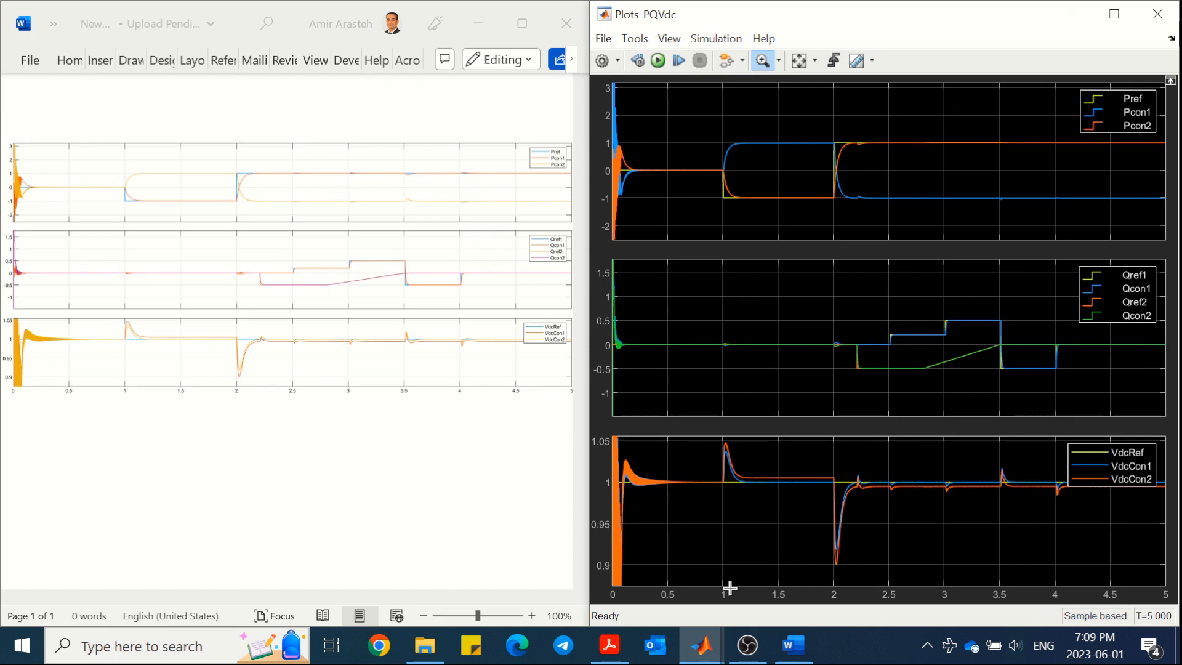
Step: Read questions 12 and 13 in M9_Exercise.pdf, checking the side-by-side plots in between
left_click(610, 645)
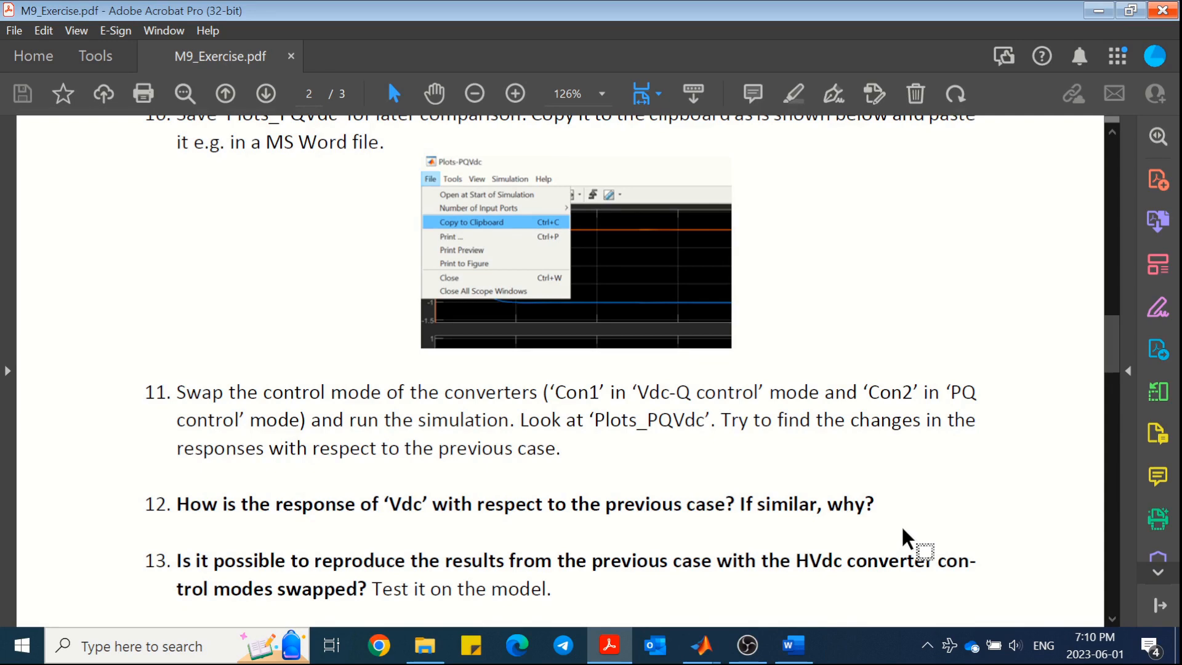
left_click(623, 646)
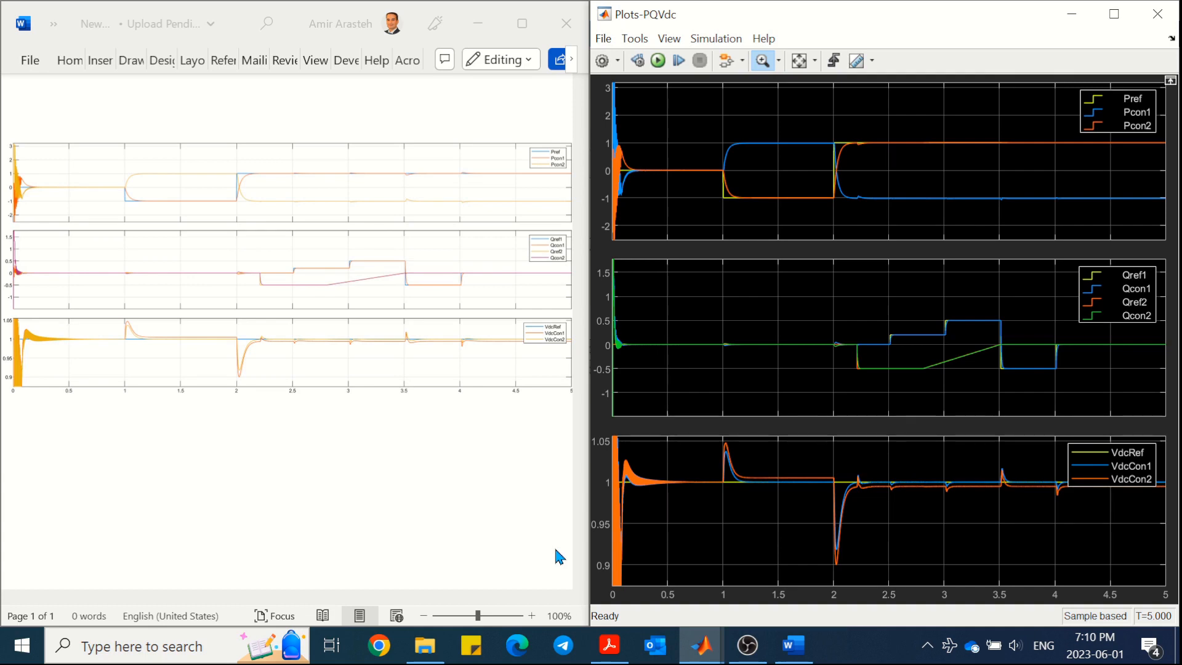
left_click(610, 645)
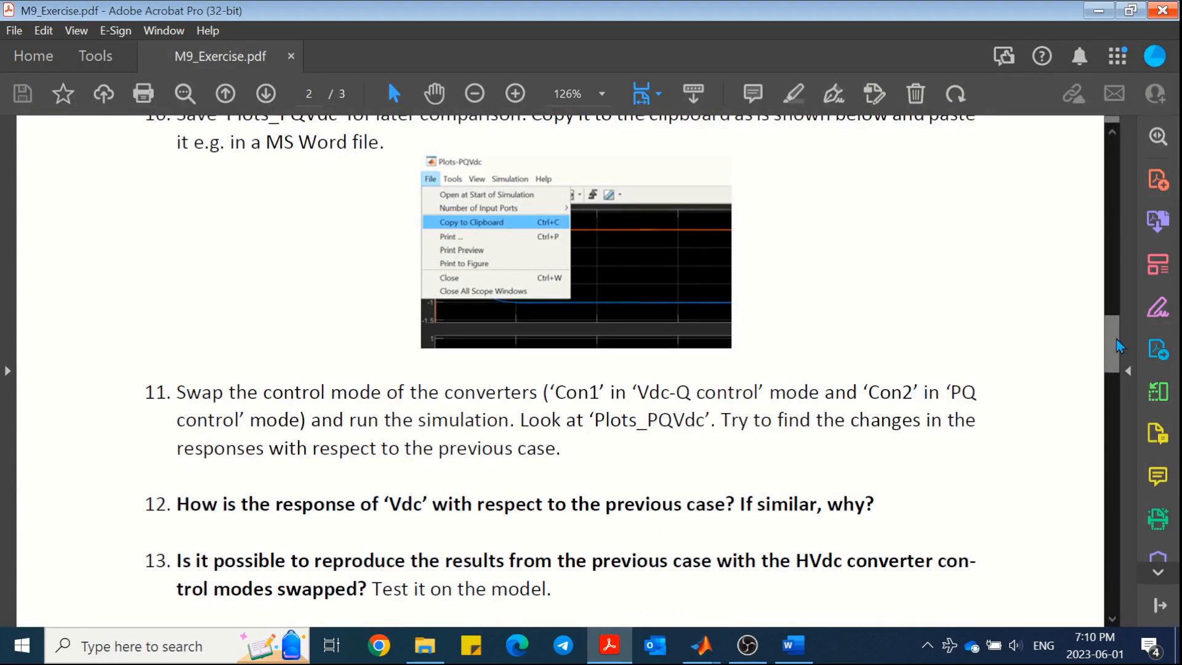
left_click_drag(1120, 346, 1118, 352)
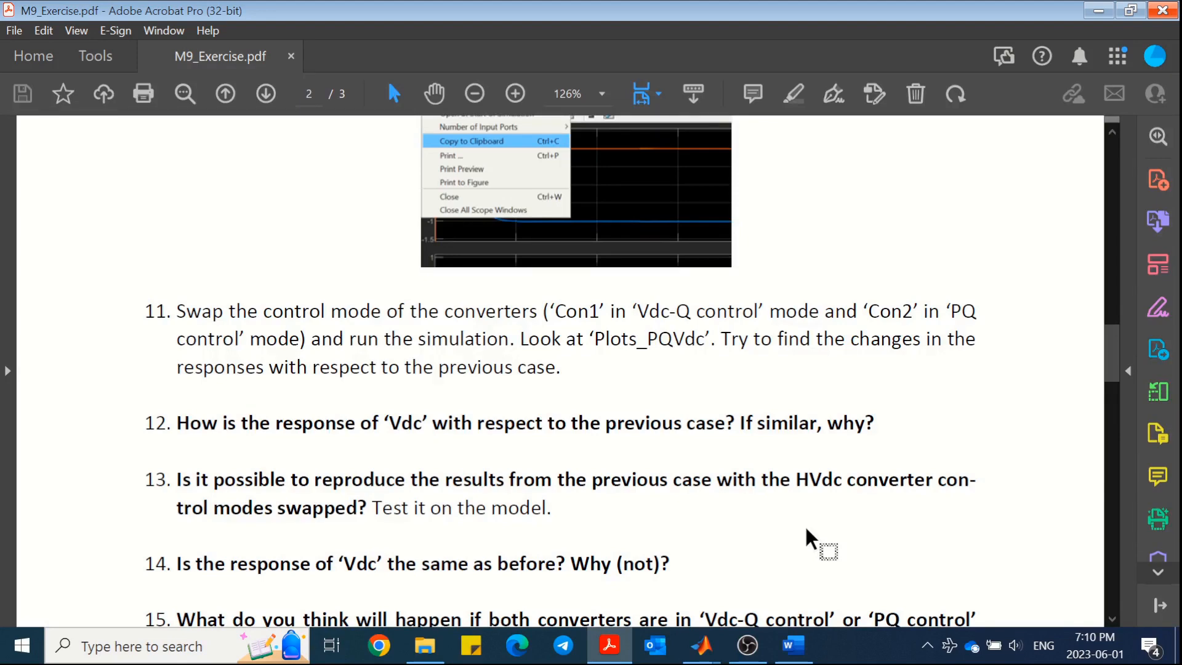
Step: Insert a Gain block between the Pref mode selector and its Pref tag in M9_Model and set its gain to -1
left_click(610, 646)
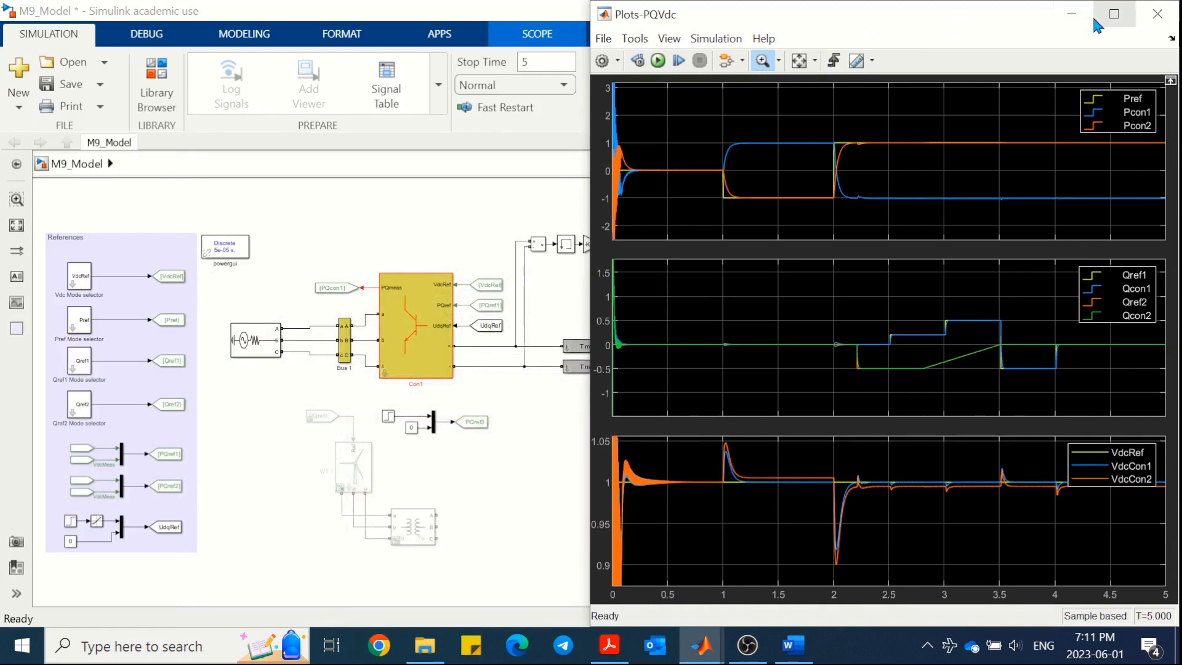
left_click(1073, 15)
left_click(565, 419)
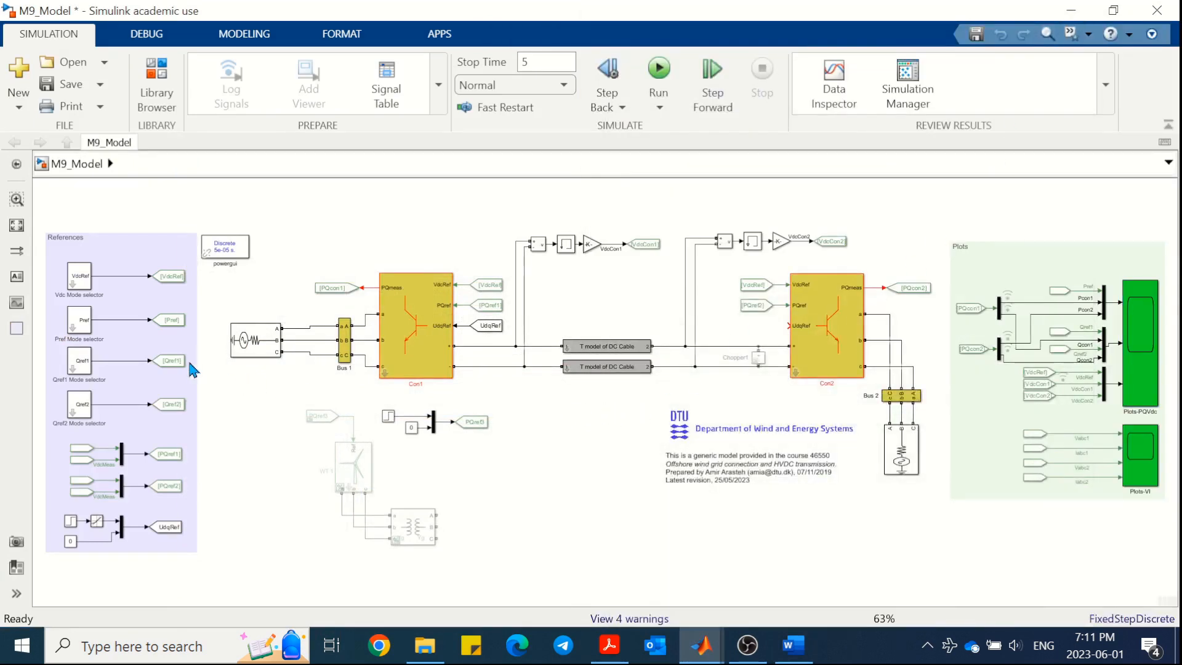
double_click(215, 315)
type("gain")
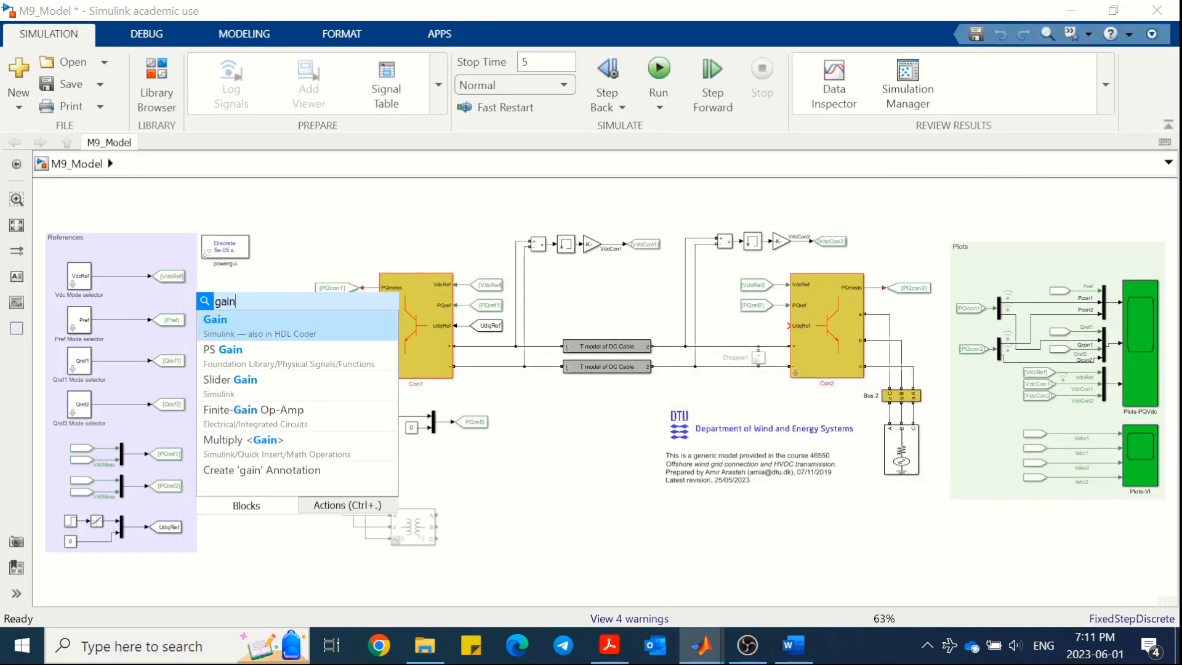
key("Return")
left_click_drag(206, 307, 121, 319)
double_click(121, 319)
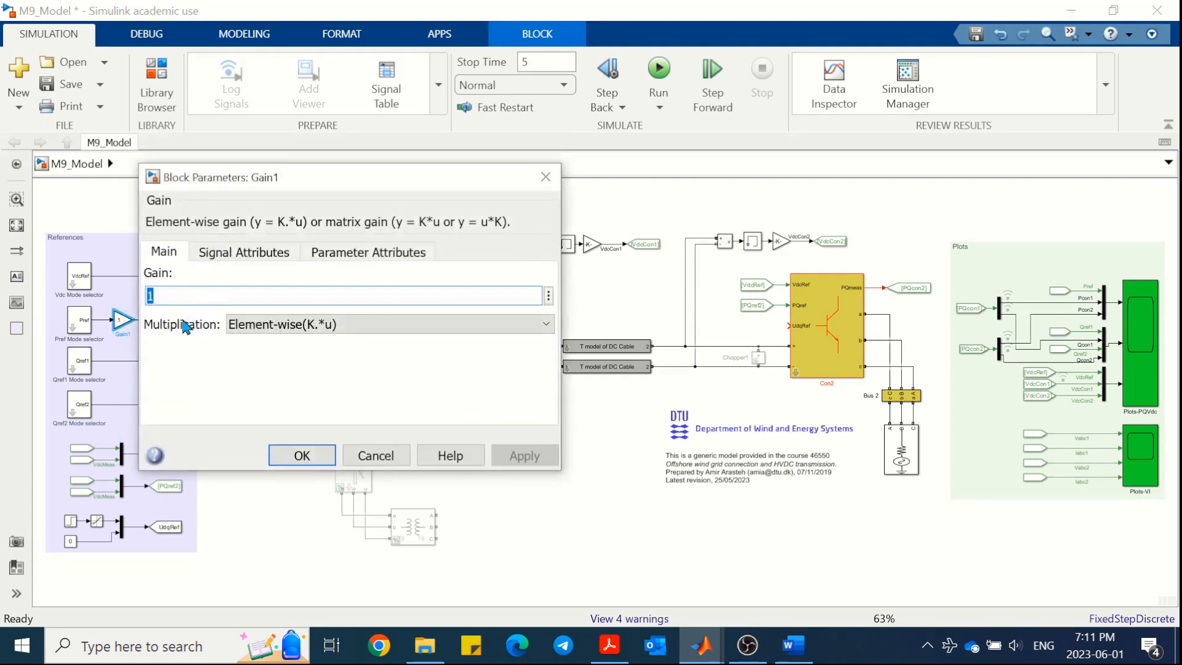
type("-1")
key("Return")
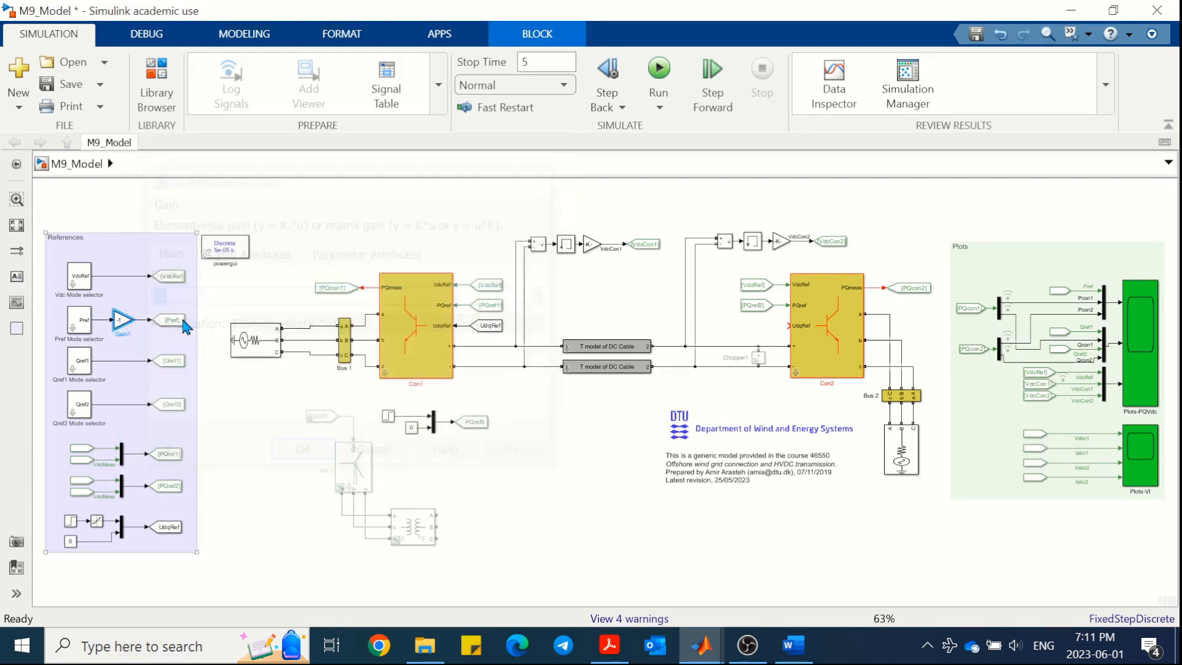
Step: Run the simulation and show the Plots-PQVdc scope beside the previous case's plots in the Word document
left_click(658, 77)
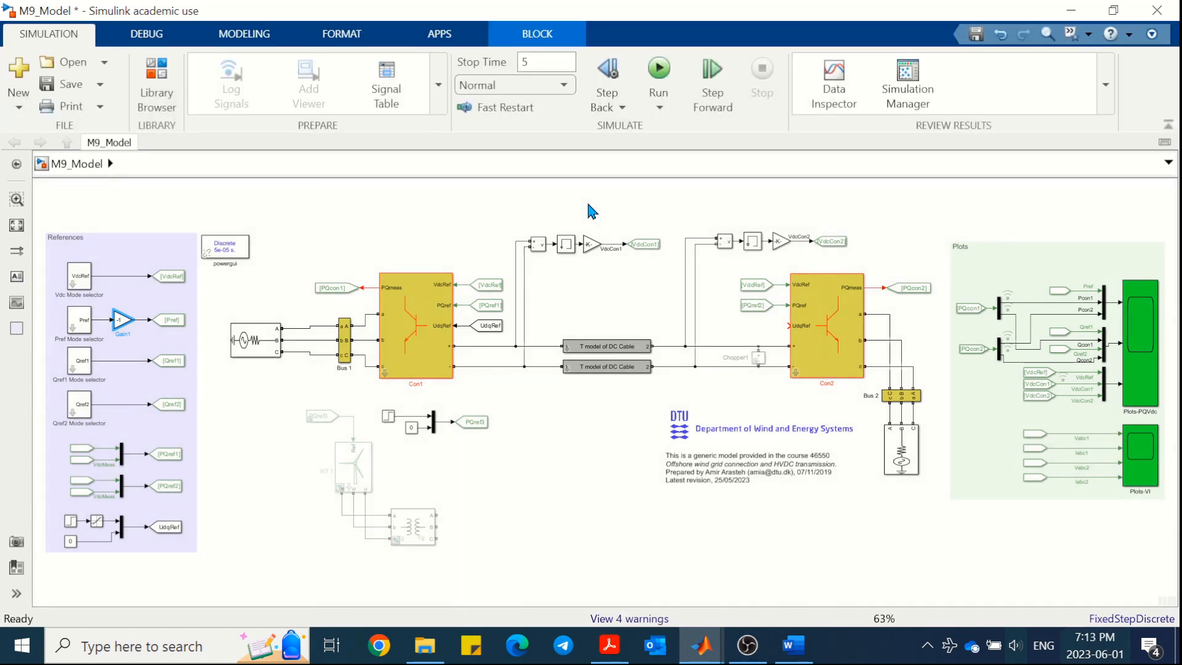
left_click(1146, 319)
double_click(1147, 319)
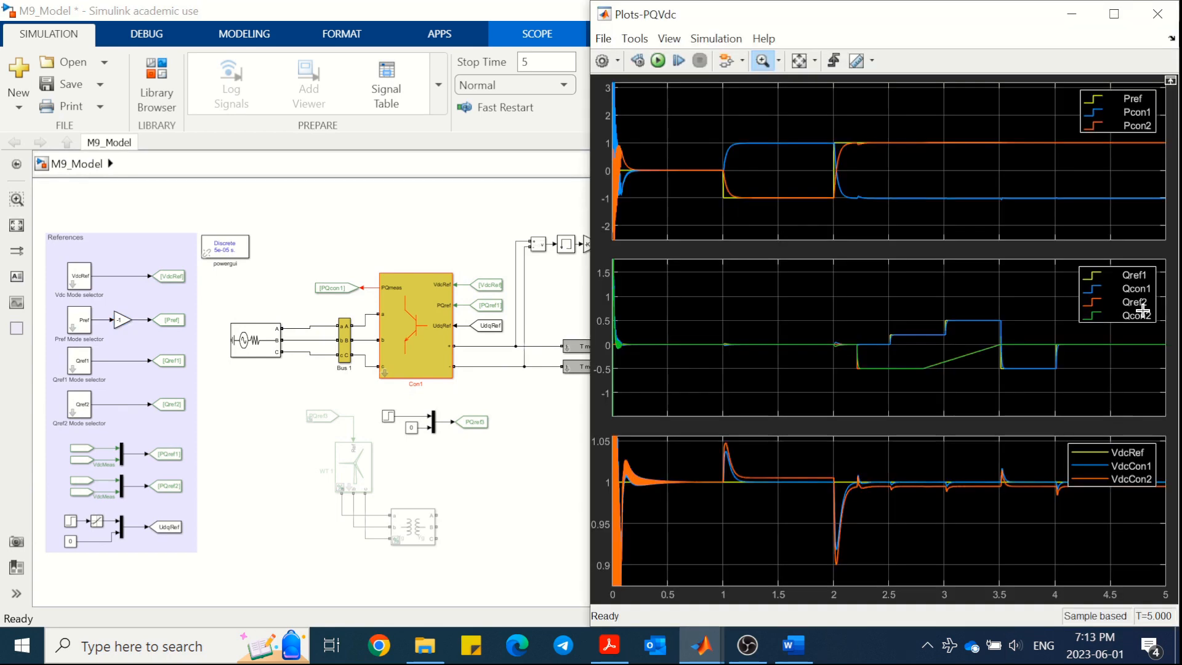
left_click(794, 645)
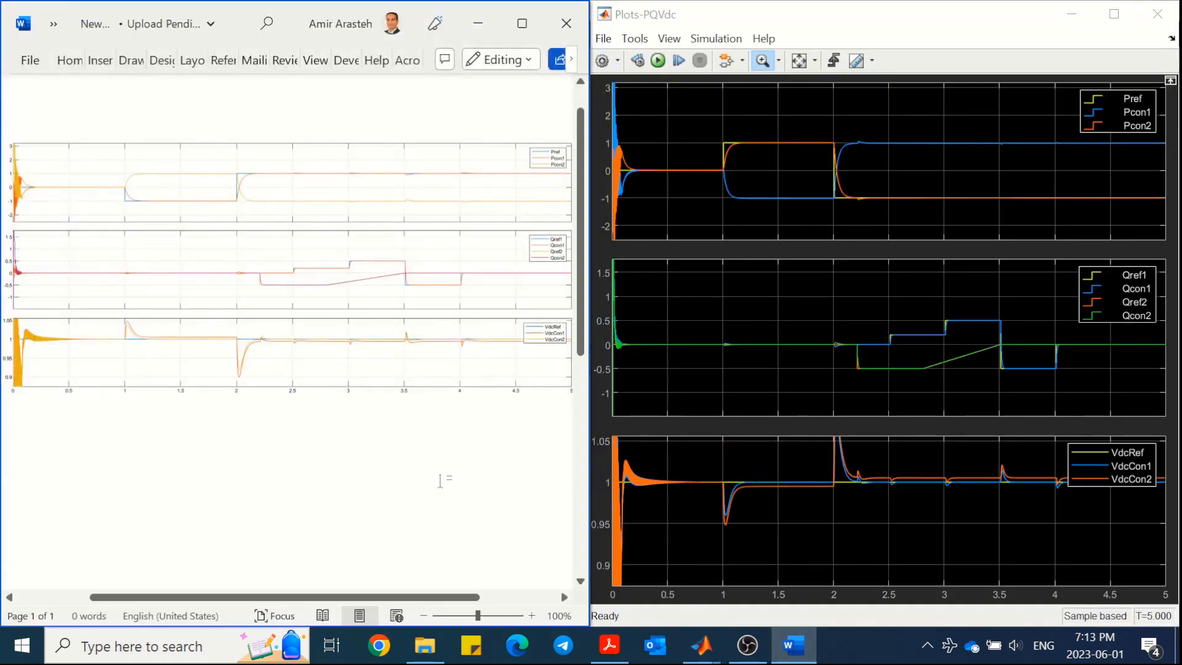
Step: Compare Pcon1 with Pref by temporarily hiding Pcon2 and Pref, restore both curves, and examine the DC voltage response against the previous case
left_click(1093, 129)
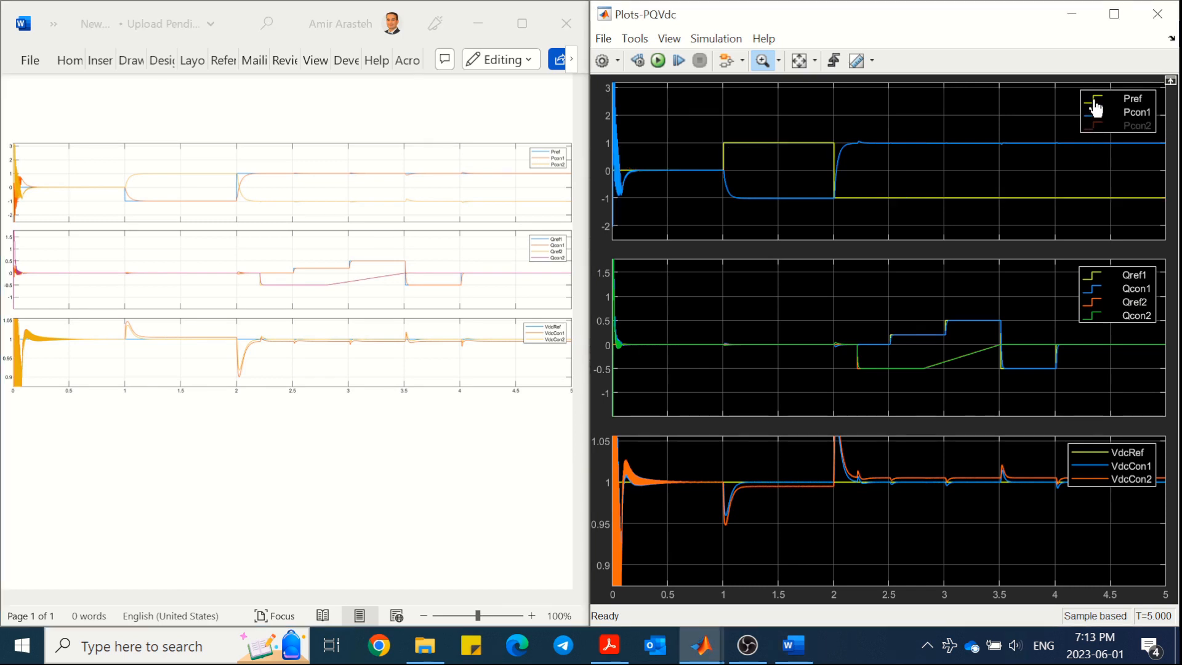
left_click(1094, 100)
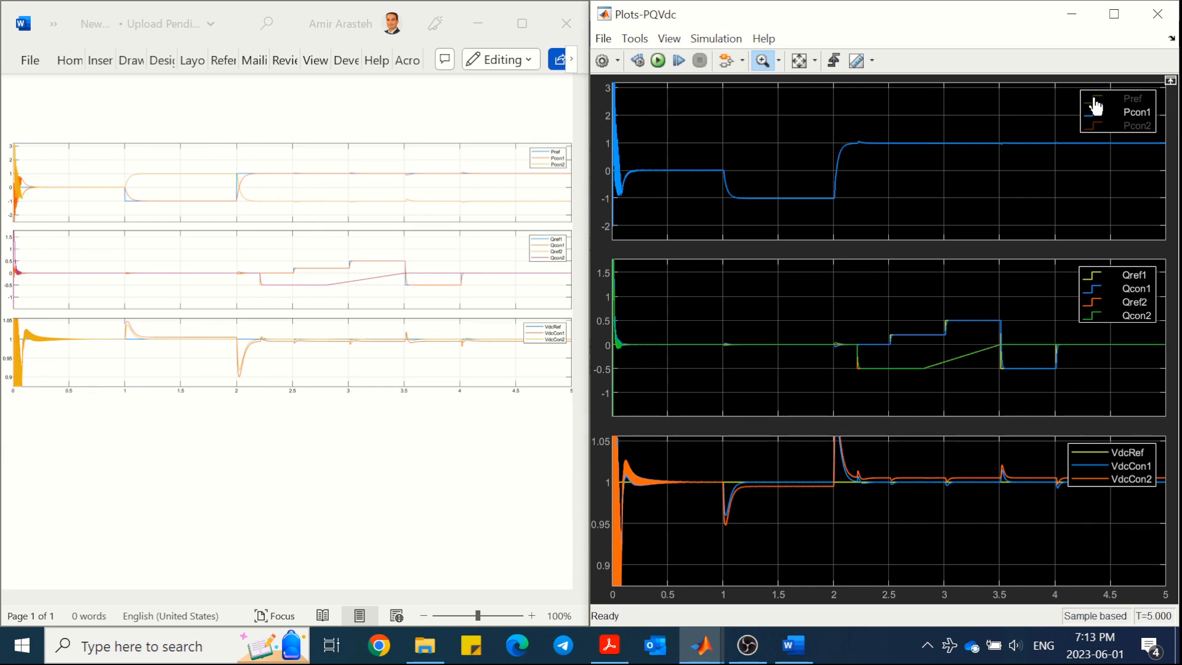
left_click(1094, 103)
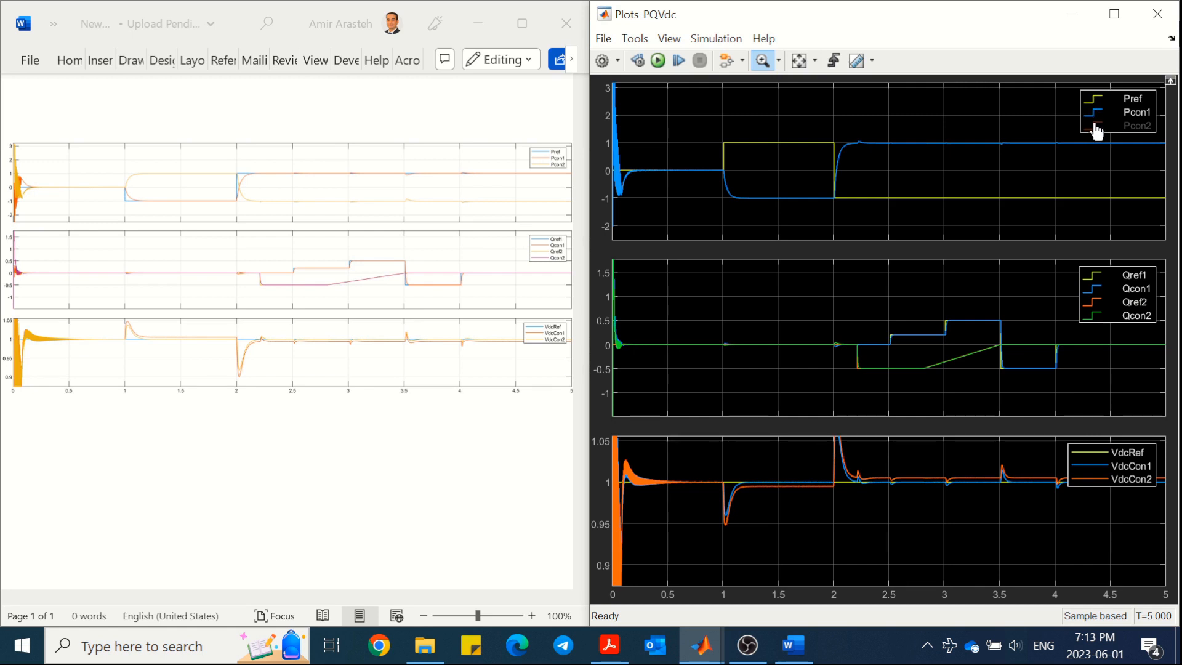
left_click(1096, 127)
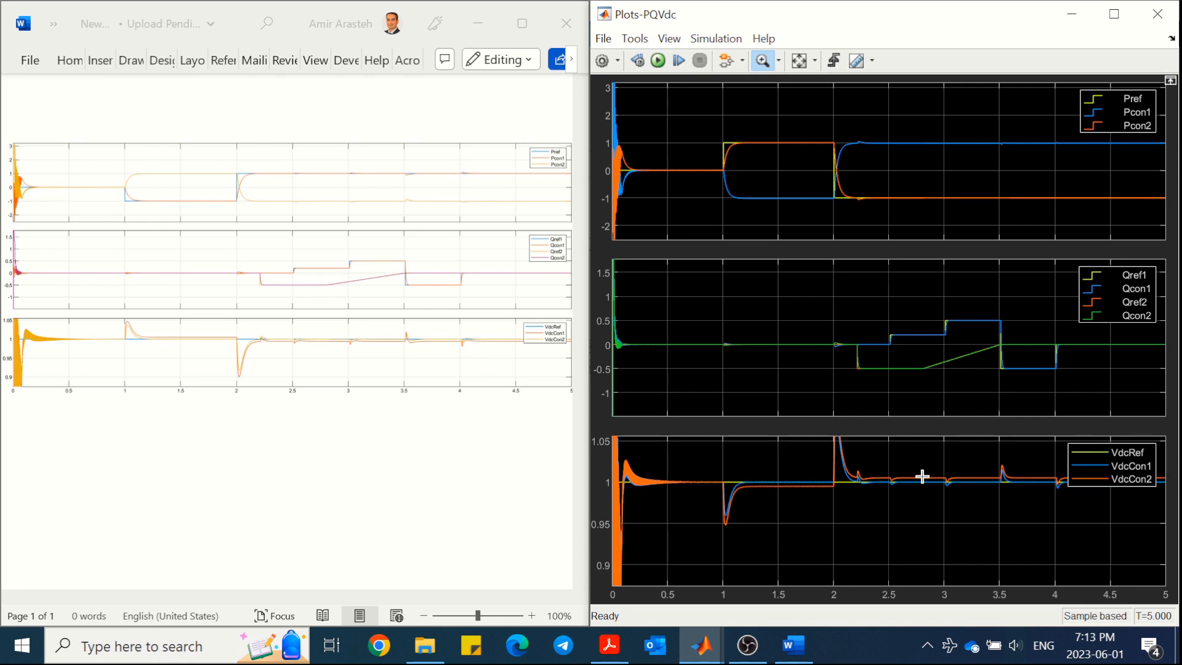
scroll(923, 477, "down", 3)
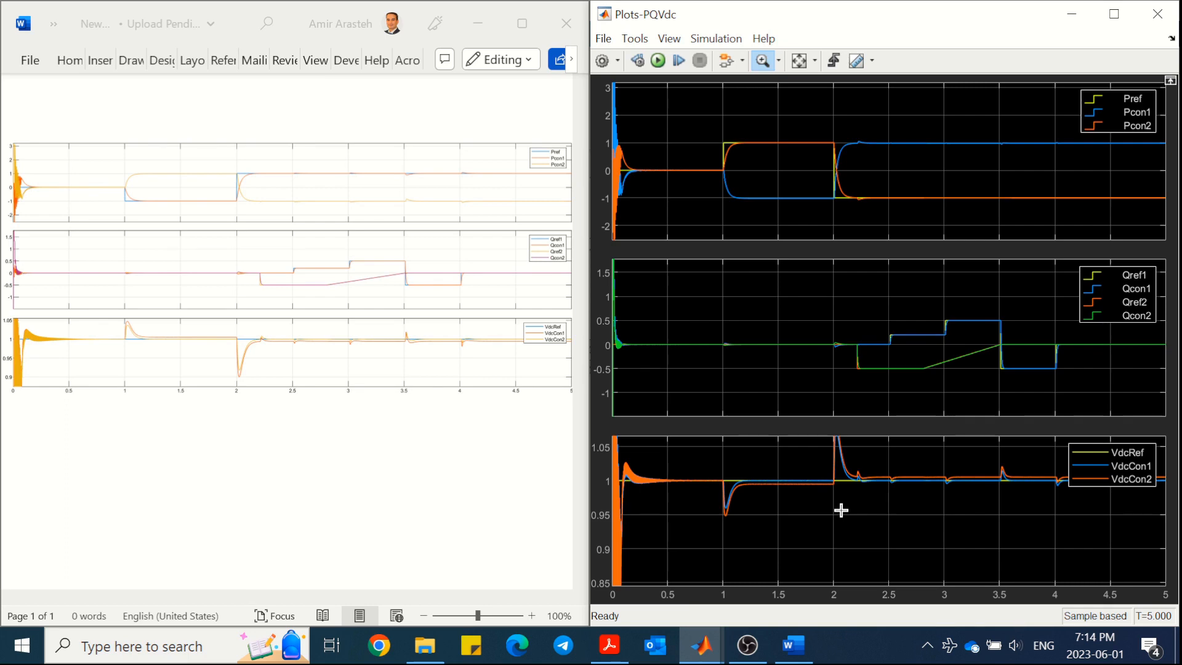
Step: Read questions 14 to 16 in M9_Exercise.pdf about the Vdc response and both converters sharing one control mode
left_click(609, 646)
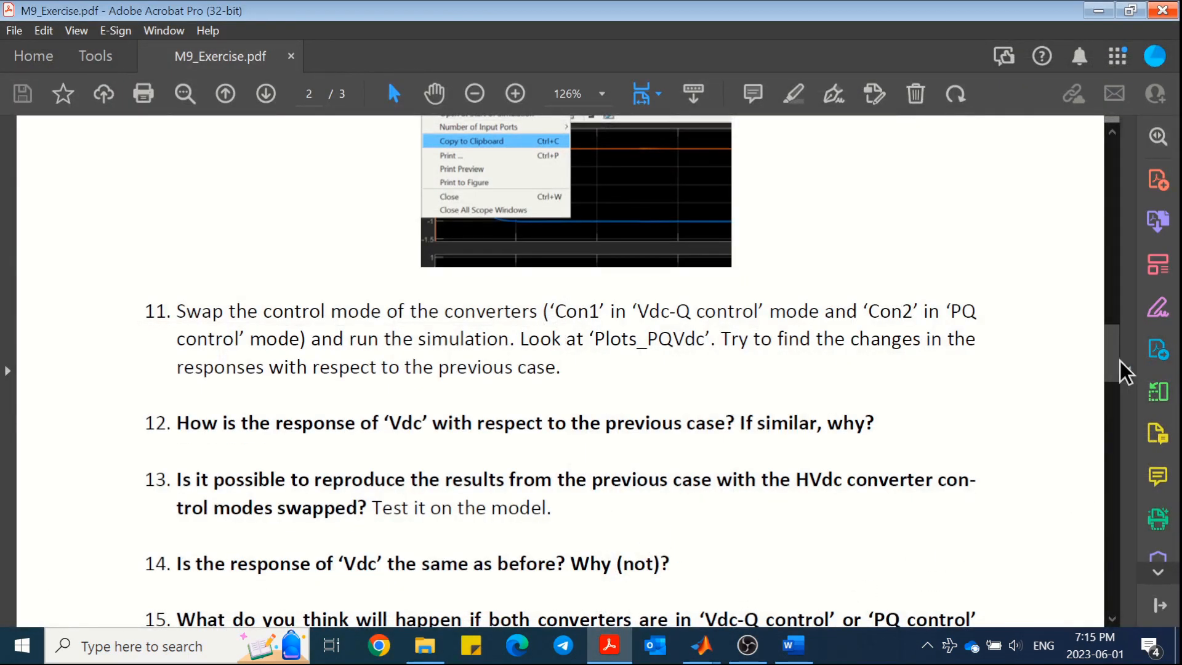
left_click_drag(1118, 370, 1121, 394)
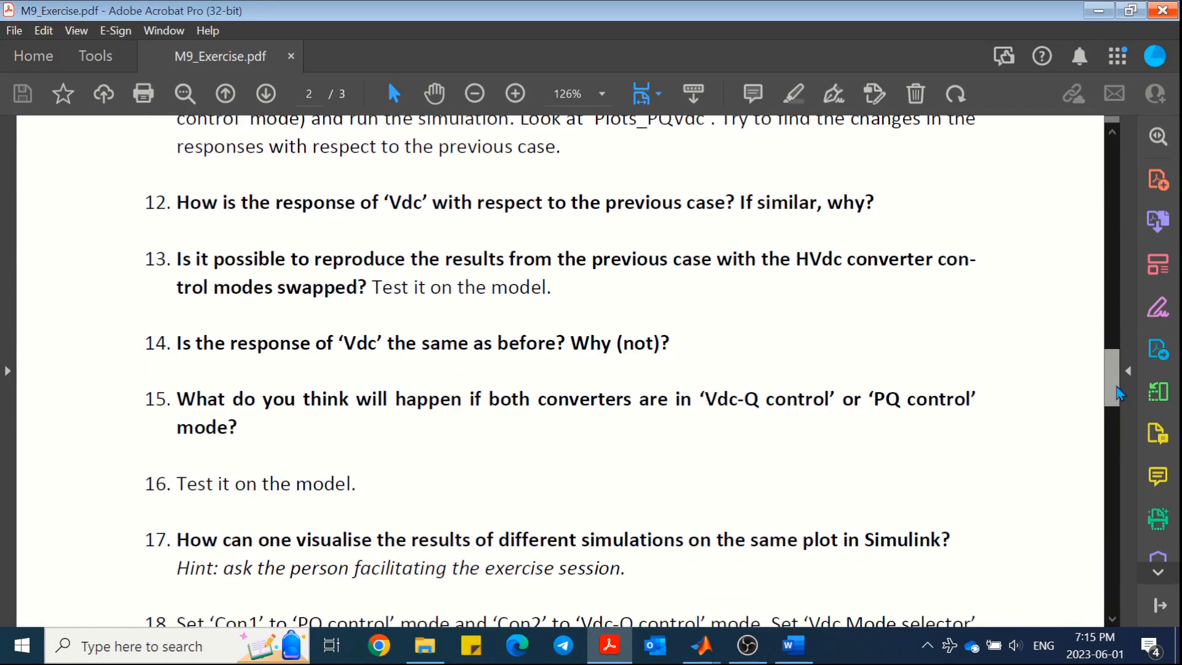
left_click_drag(1117, 387, 1116, 386)
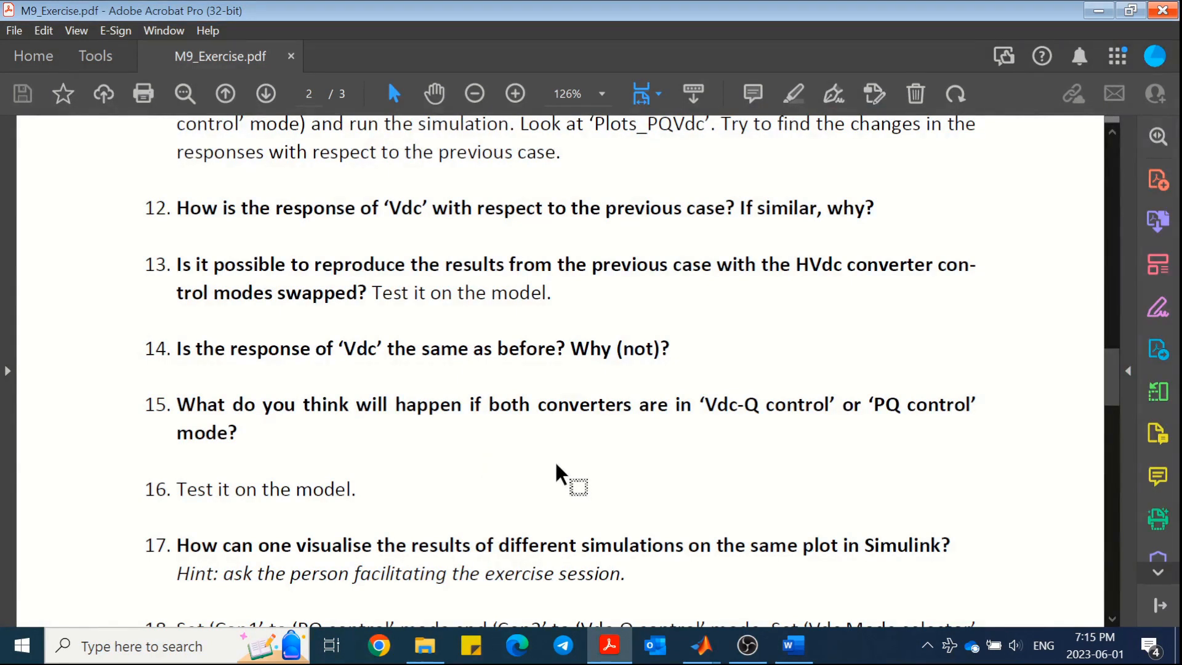
Step: Return to M9_Model, check Con1's block parameters, and set Con2's control mode to Vdc-Q control
mouse_move(702, 645)
left_click(785, 563)
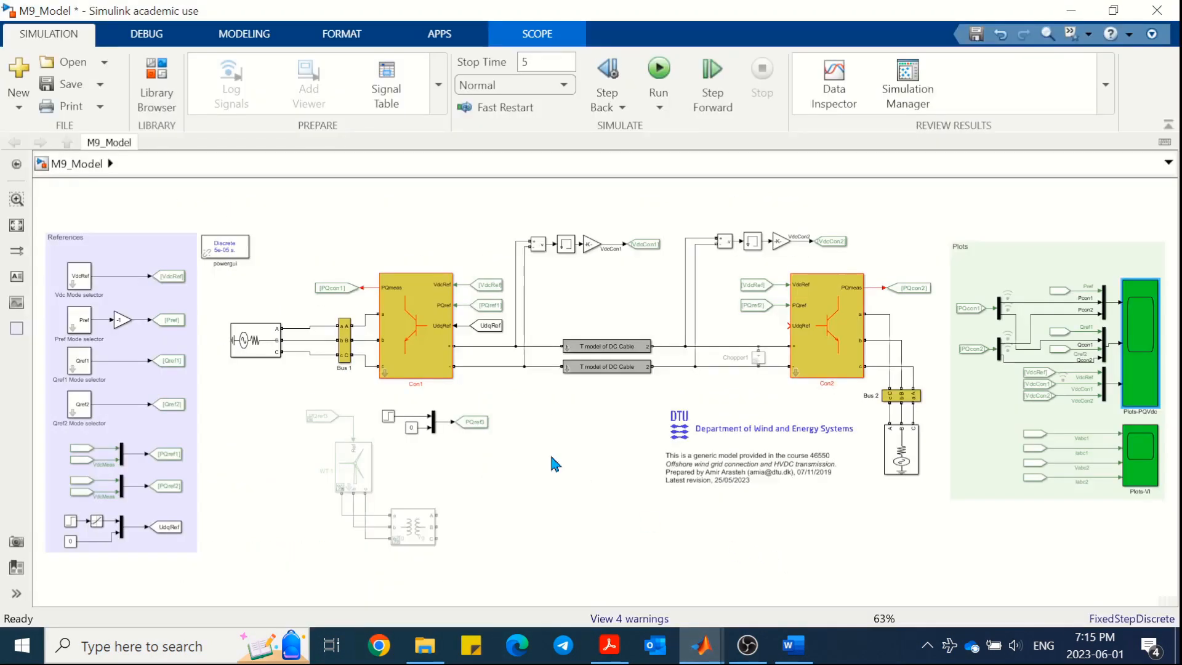
double_click(440, 352)
left_click(563, 444)
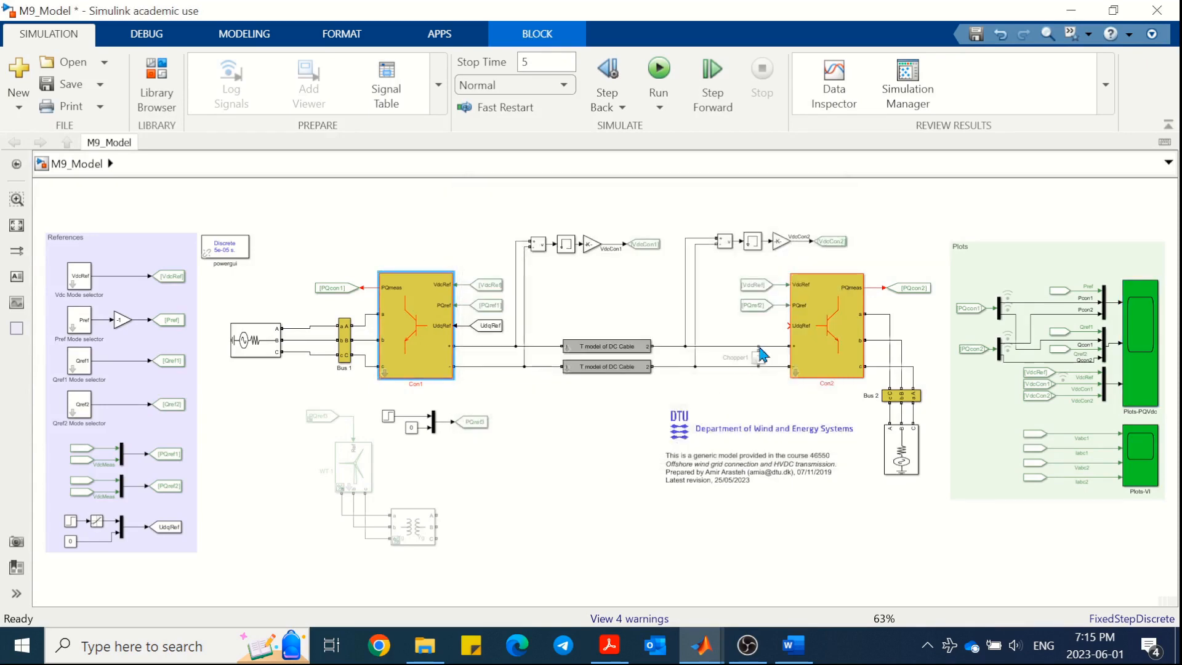
double_click(814, 310)
left_click(617, 246)
left_click(612, 261)
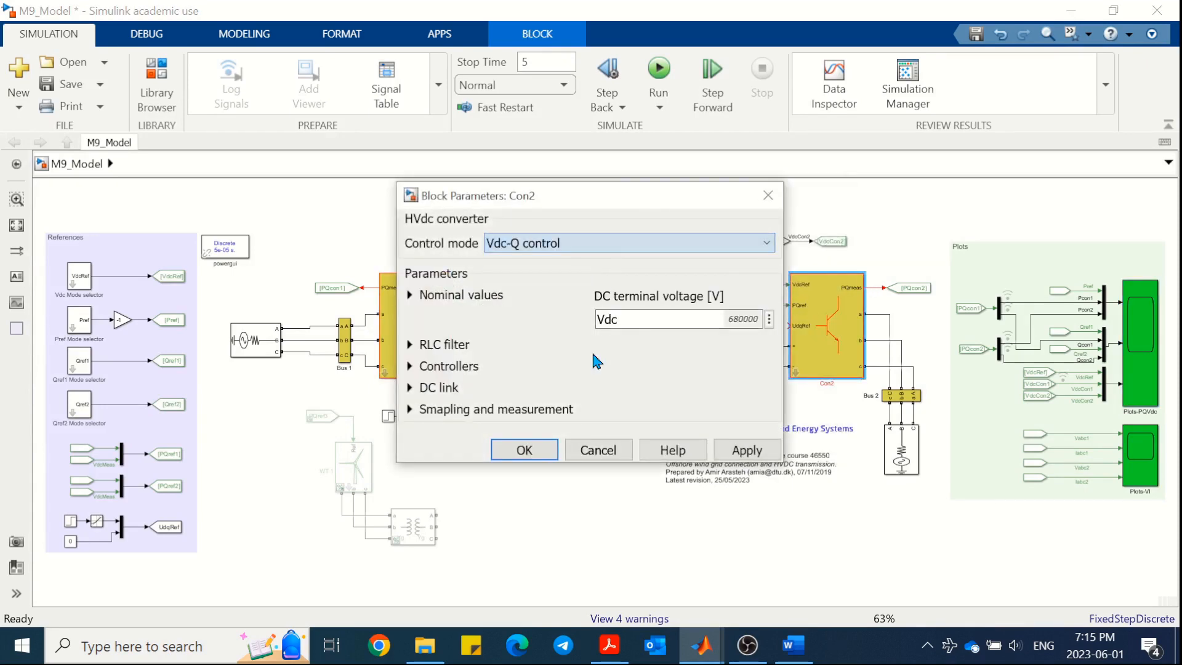
left_click(524, 450)
Step: Run the simulation and examine the power and DC voltage curves in Plots-PQVdc, enlarging the voltage response
left_click(656, 74)
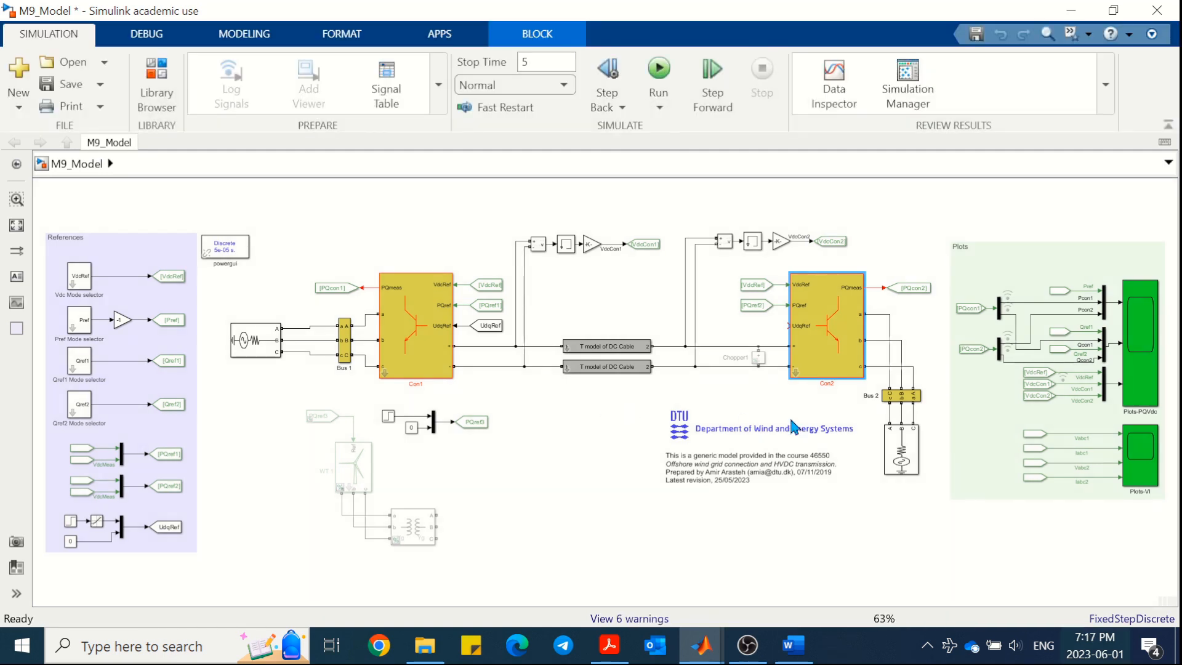
double_click(1146, 343)
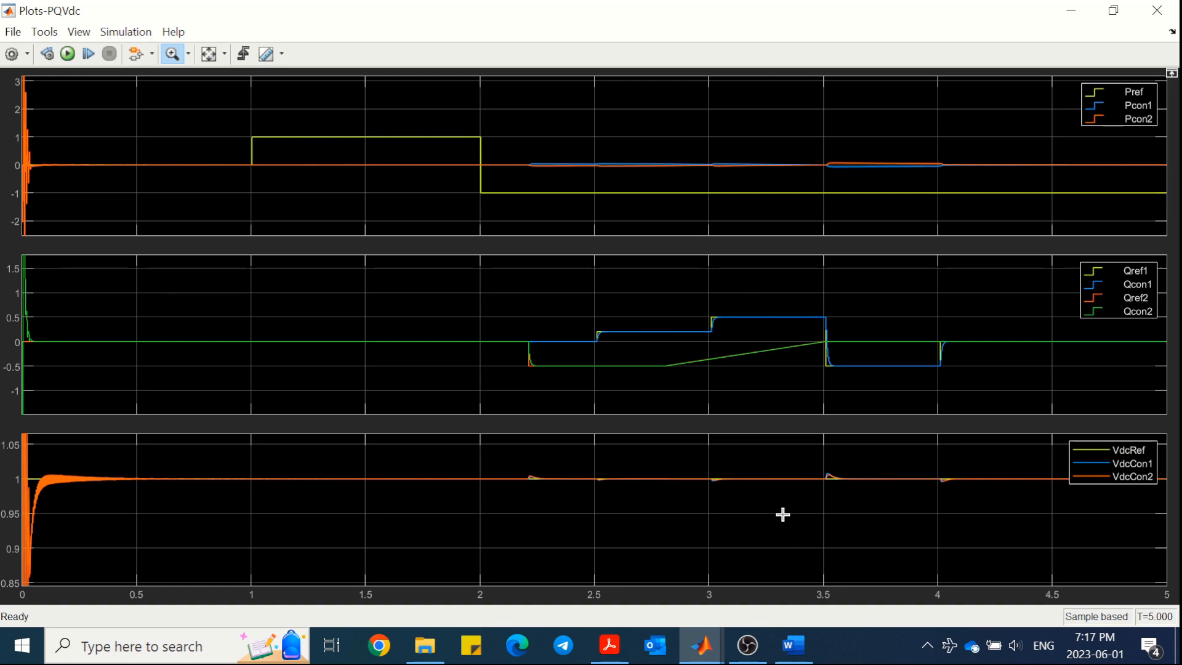
left_click_drag(782, 506, 780, 462)
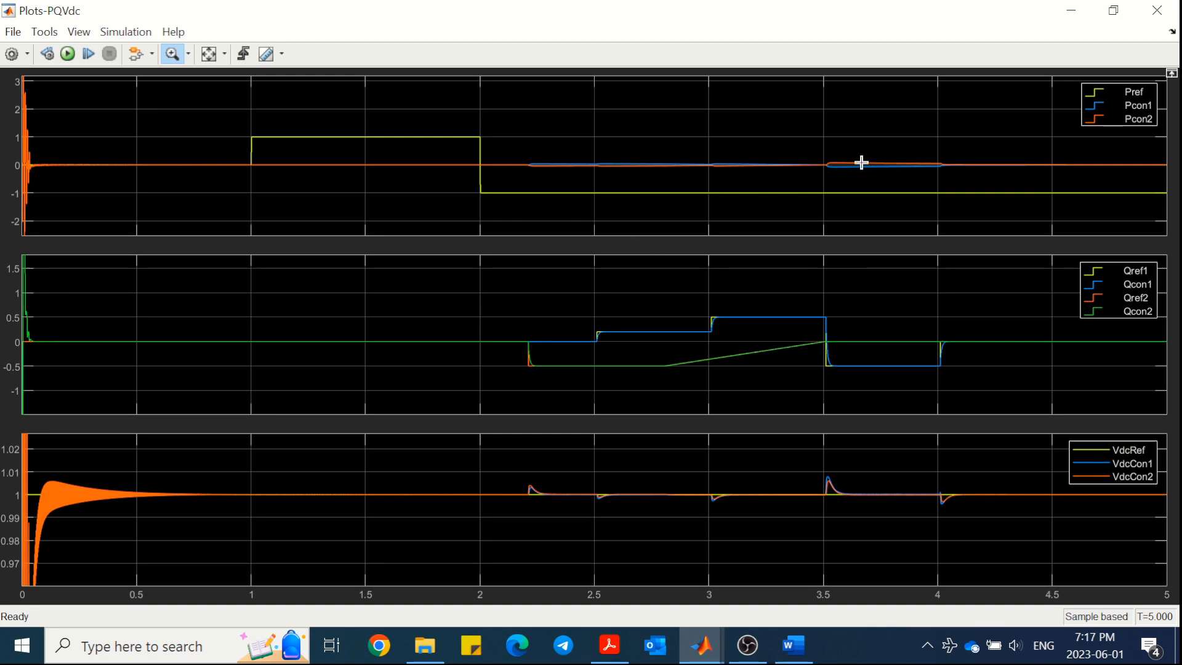
left_click(1072, 10)
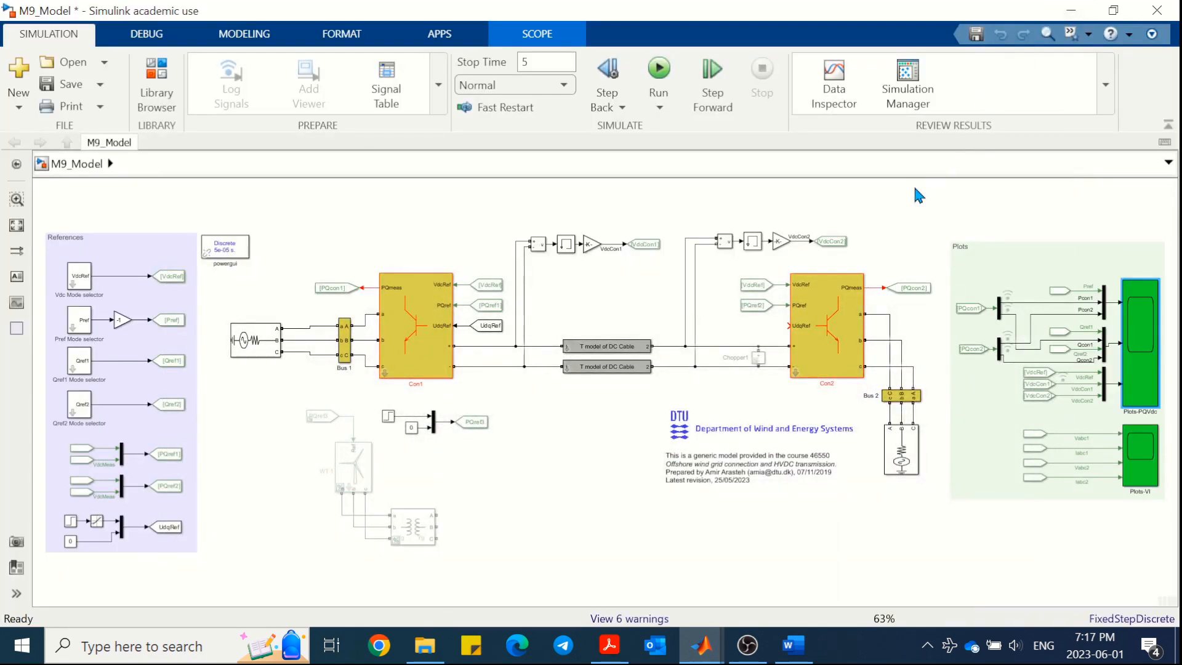
Step: Insert a Gain block between the VdcRef tag and Con2's VdcRef input and set its gain to 0.9
left_click(758, 285)
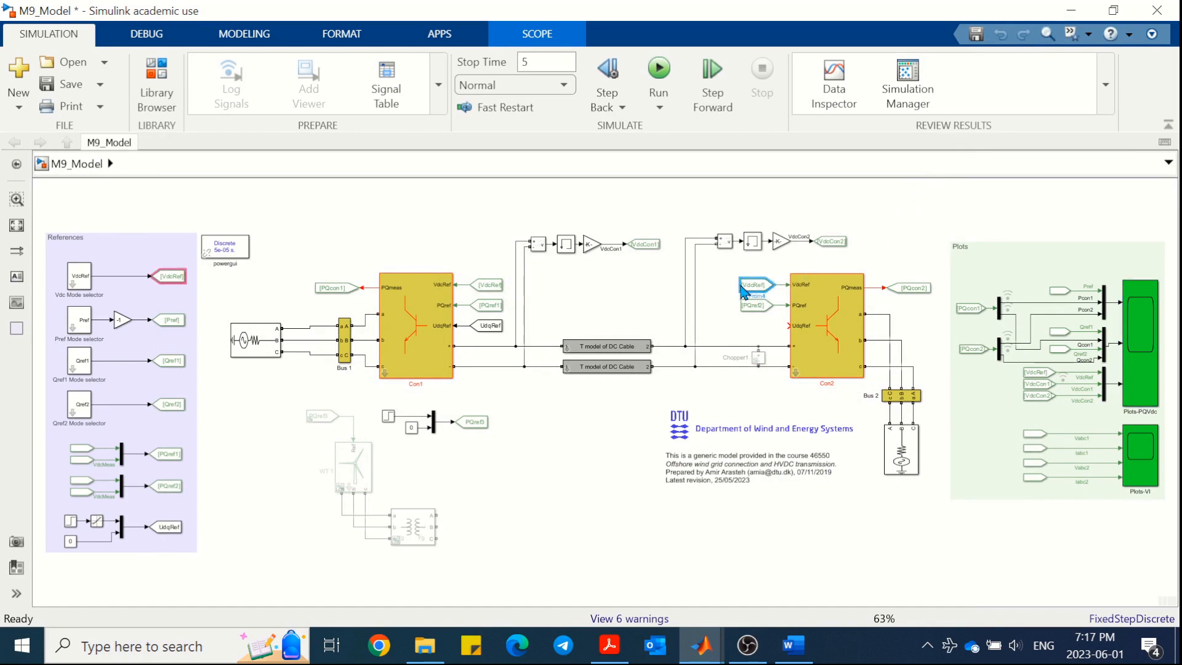
double_click(765, 269)
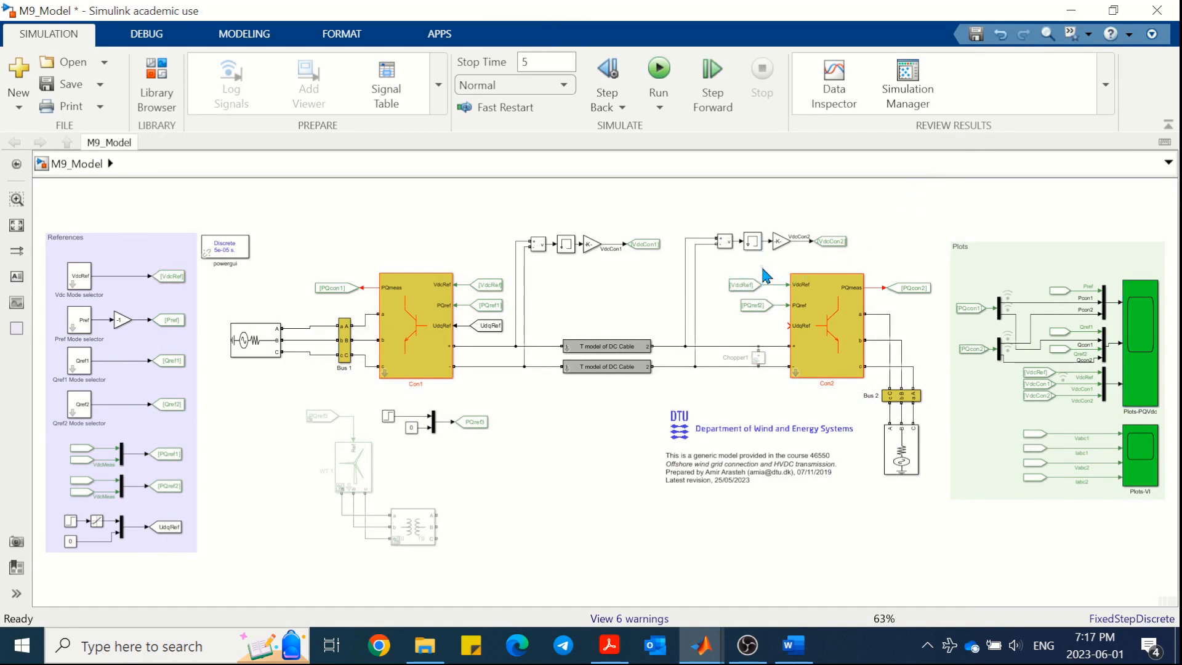
type("gain")
key("Return")
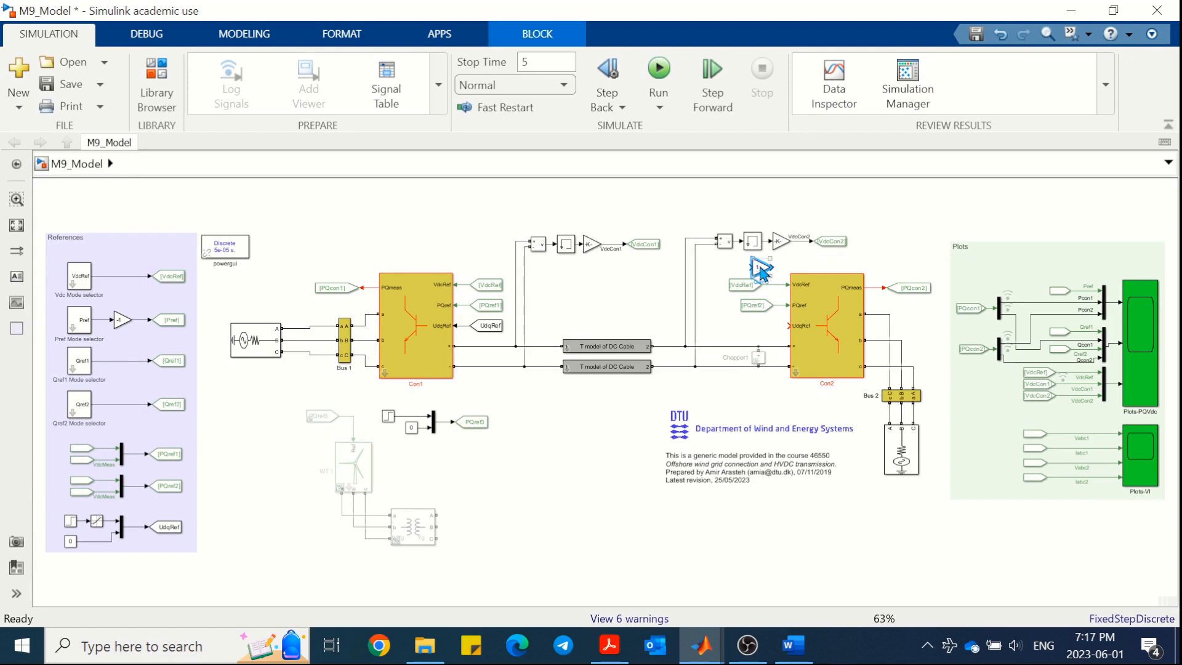
mouse_move(760, 270)
left_mouse_down()
mouse_move(776, 296)
mouse_move(768, 284)
left_mouse_up()
double_click(770, 285)
type("0.9")
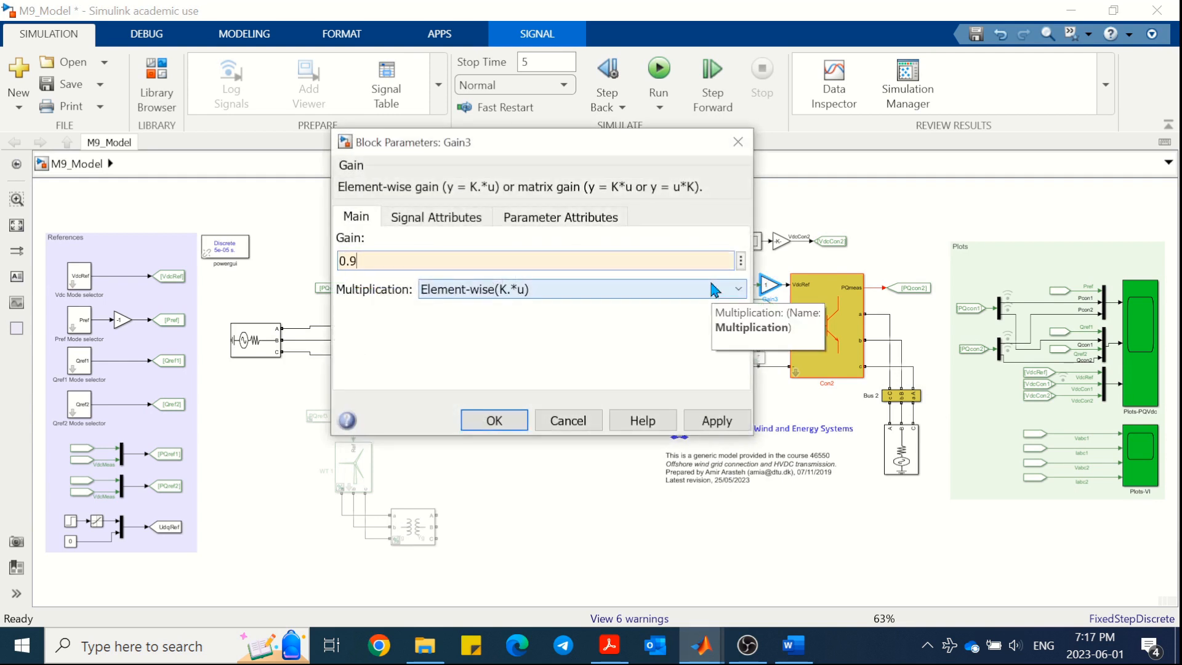
key("Return")
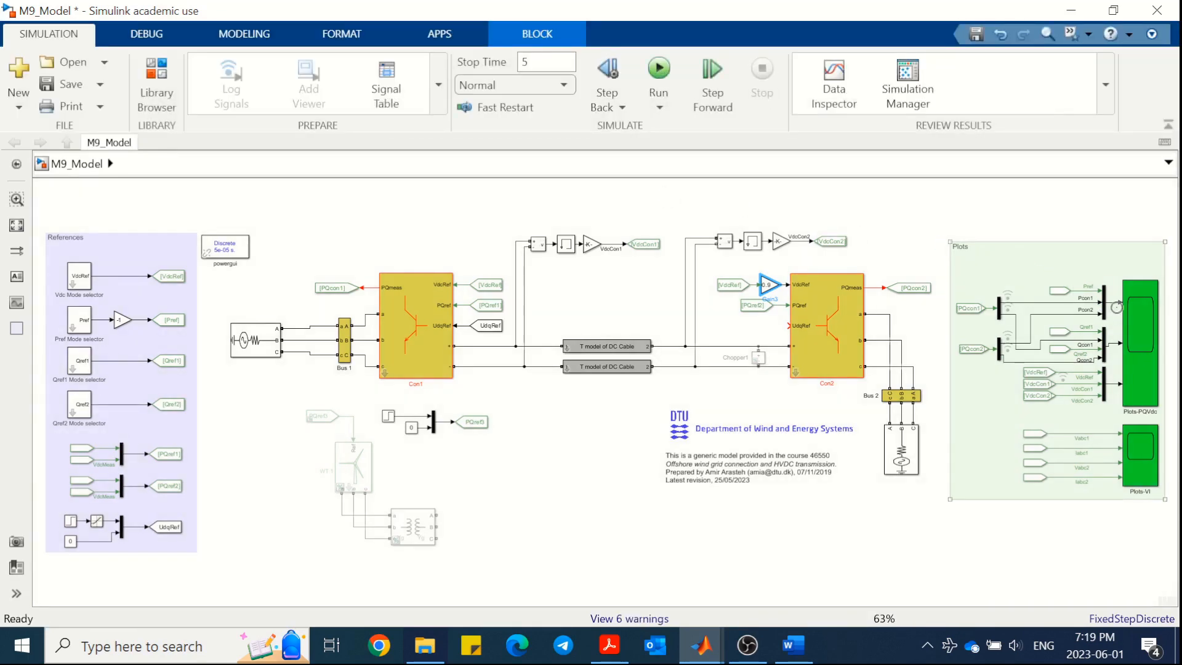
Step: Examine the Plots-PQVdc responses for the reduced Con2 voltage reference, fit the full curves in view, and close the scope
left_click(1133, 317)
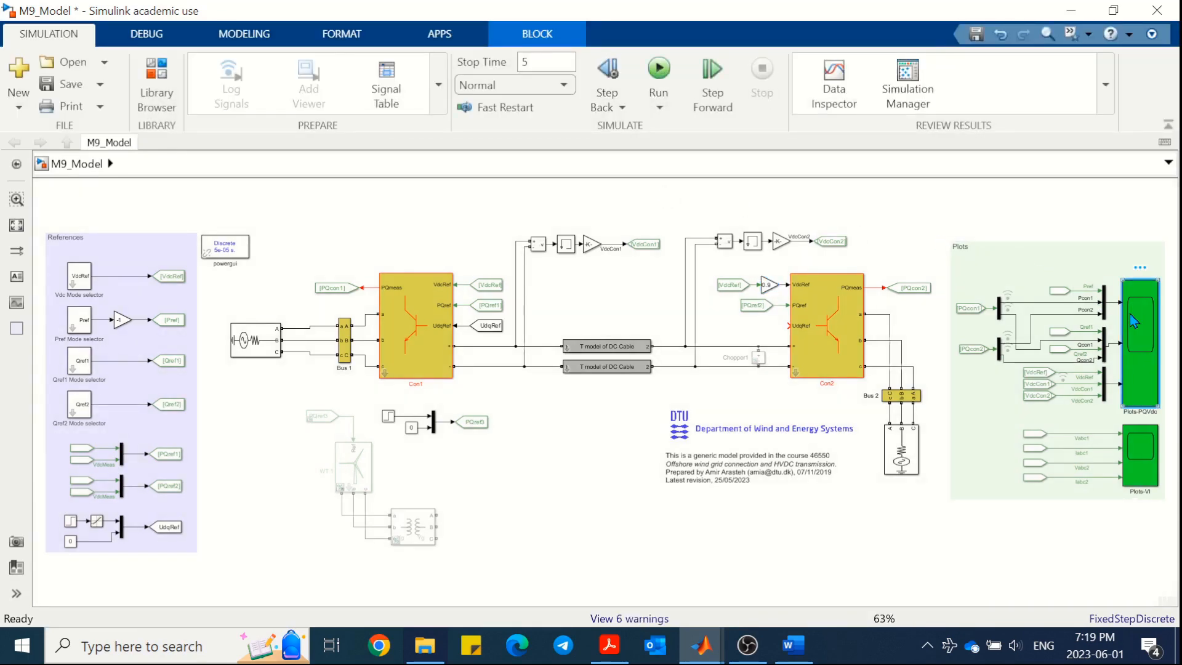
double_click(1133, 321)
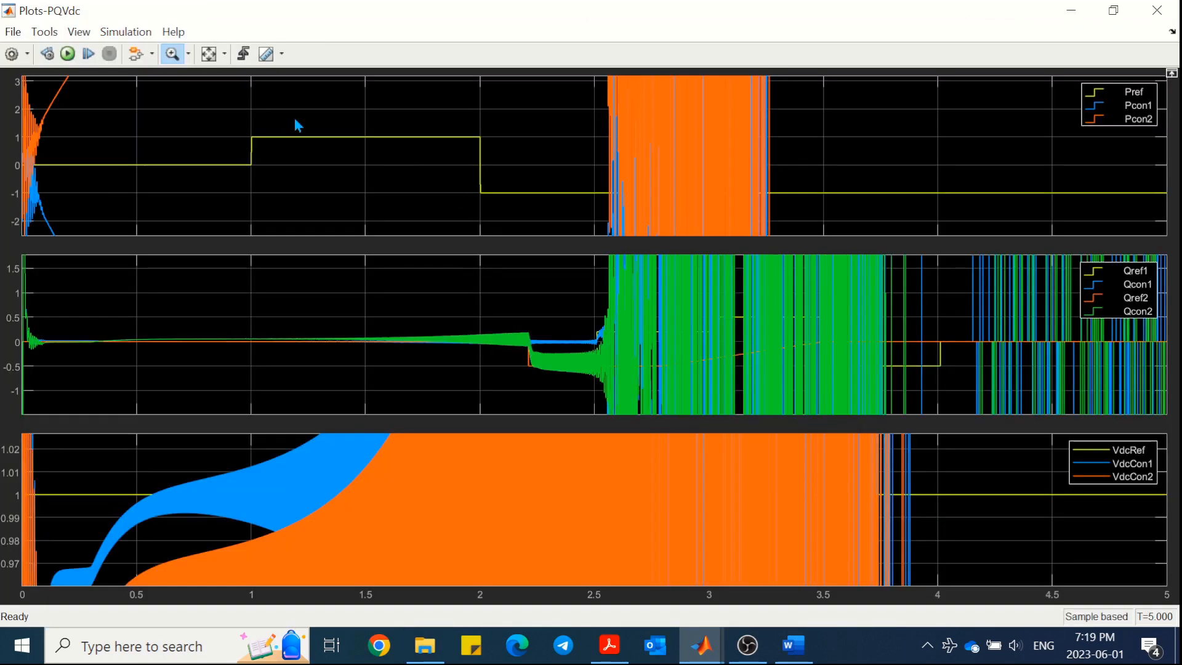
left_click(213, 61)
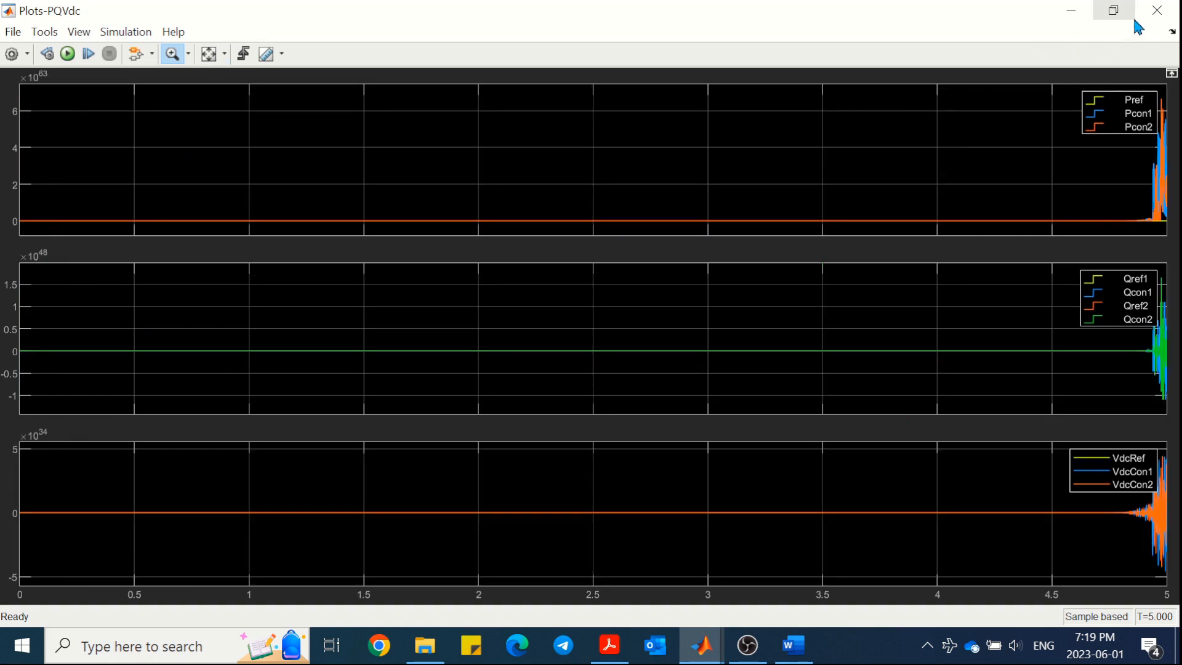
left_click(1158, 10)
Step: Delete the Gain block ahead of Con2's VdcRef input and set Con1's control mode to PQ control
left_click(768, 287)
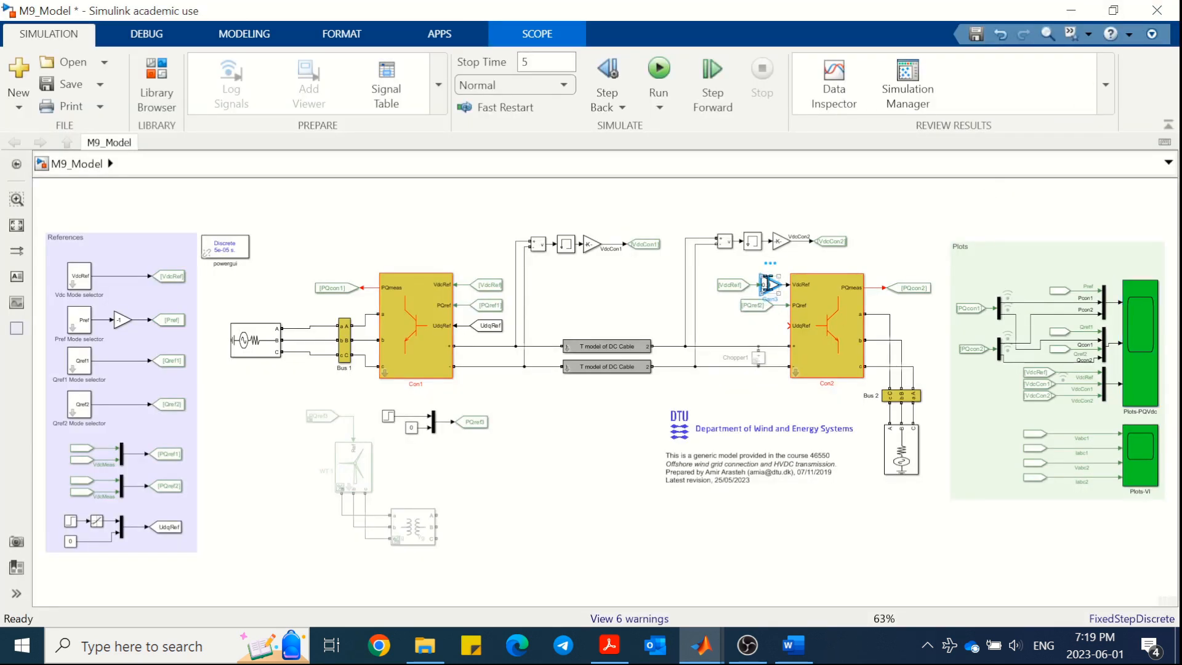
key("Delete")
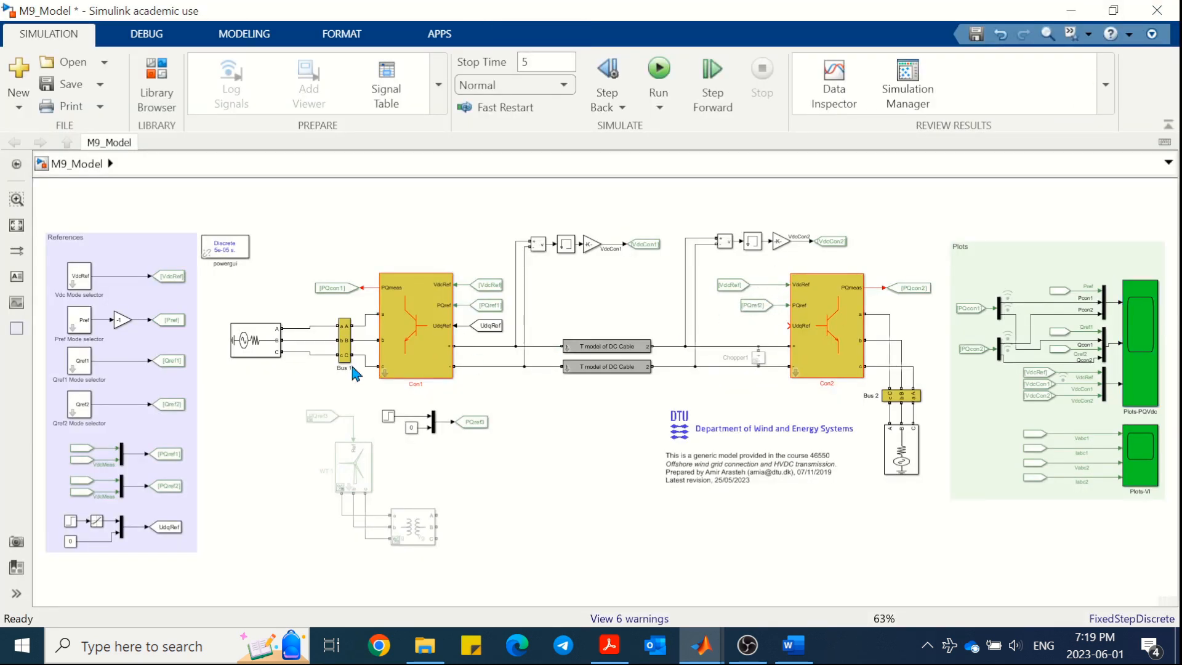
left_click(422, 328)
double_click(424, 298)
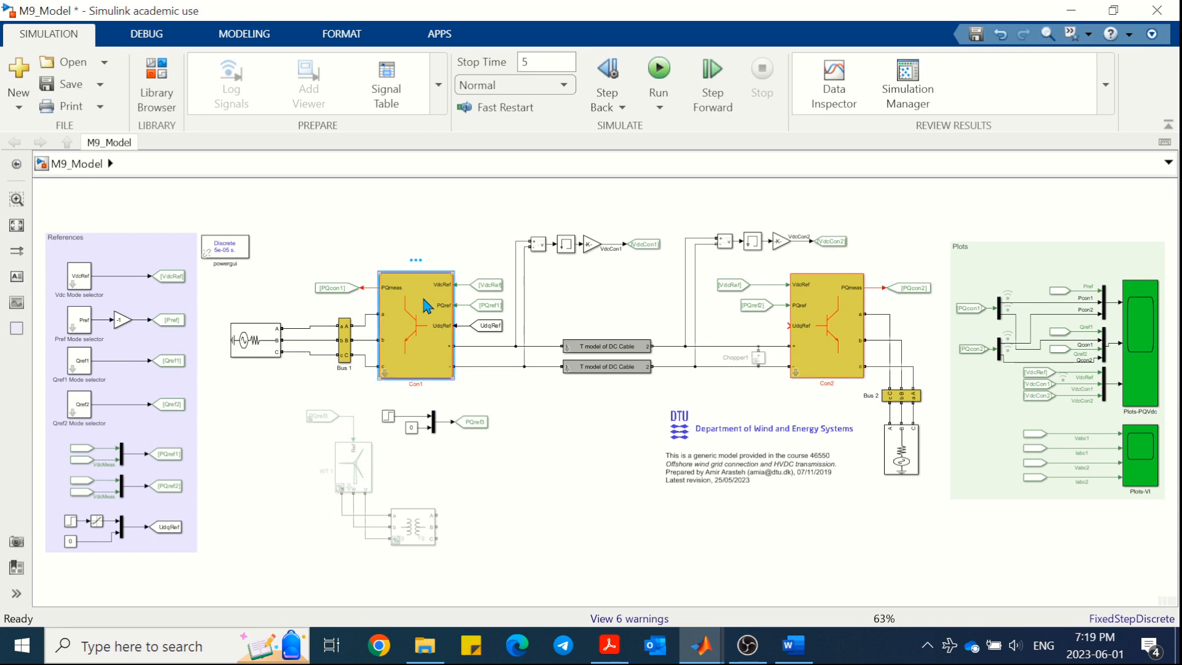
left_click(616, 244)
left_click(575, 280)
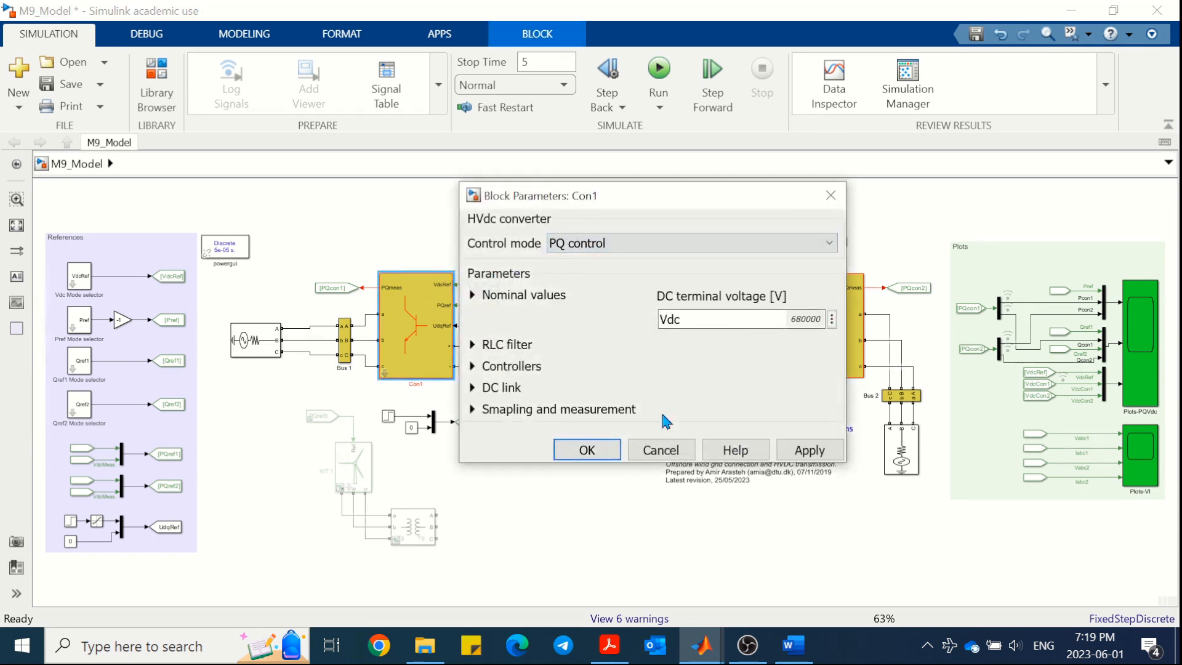
left_click(588, 450)
Step: Set Con2's control mode to PQ control in its block parameters
double_click(799, 322)
left_click(647, 243)
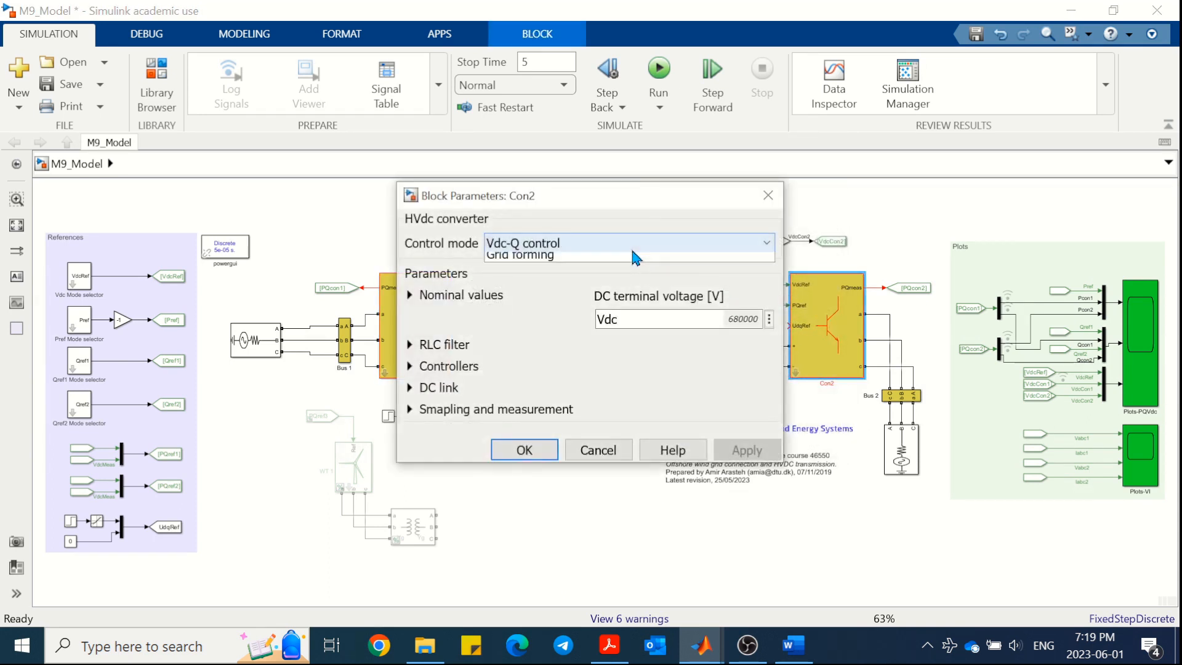
left_click(576, 275)
left_click(526, 450)
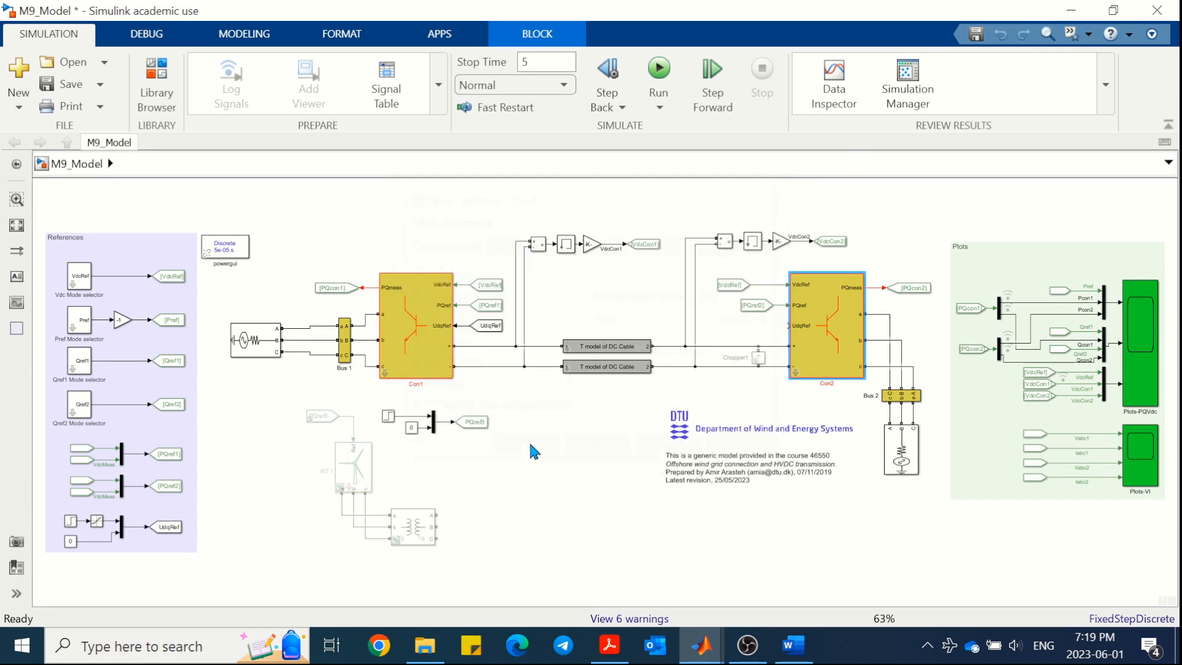
Step: Run the simulation with both converters in PQ control, examine the full Plots-PQVdc curves fitted to view, and close the scope
left_click(658, 73)
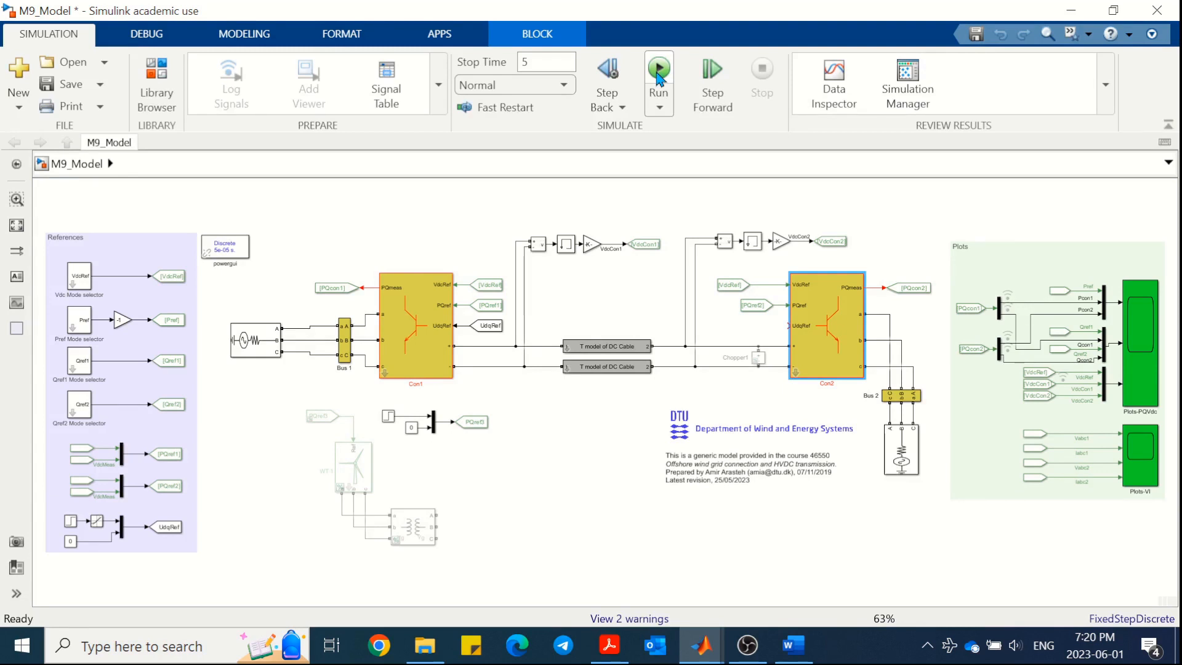
left_click(1155, 308)
double_click(1156, 308)
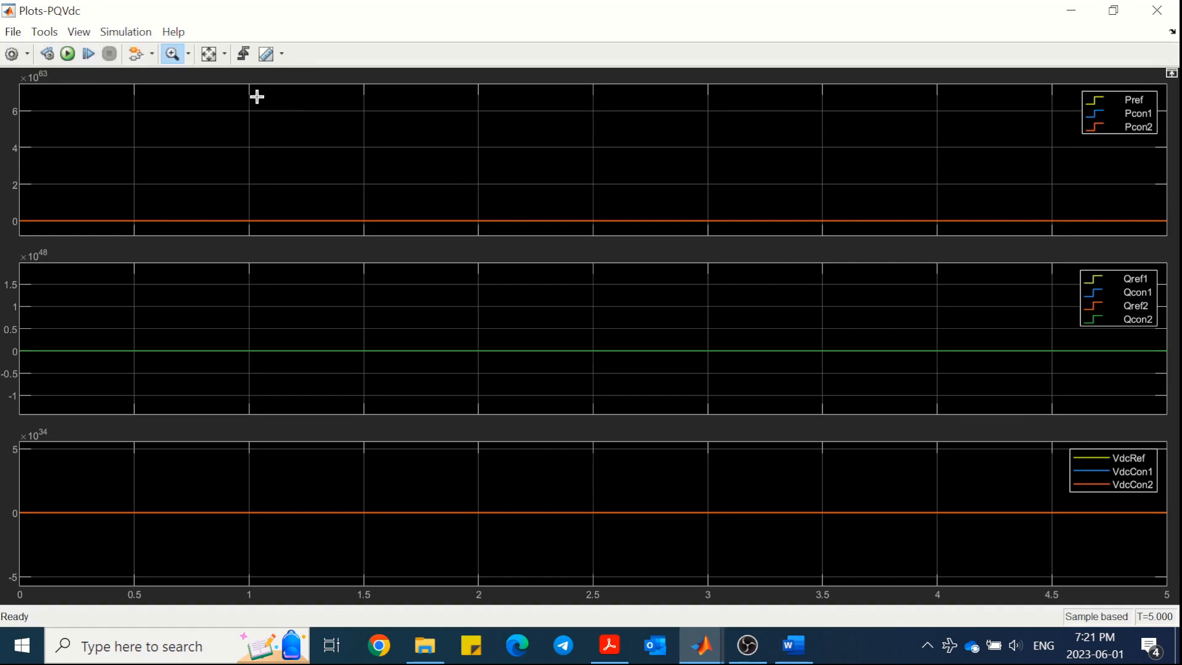
left_click(208, 54)
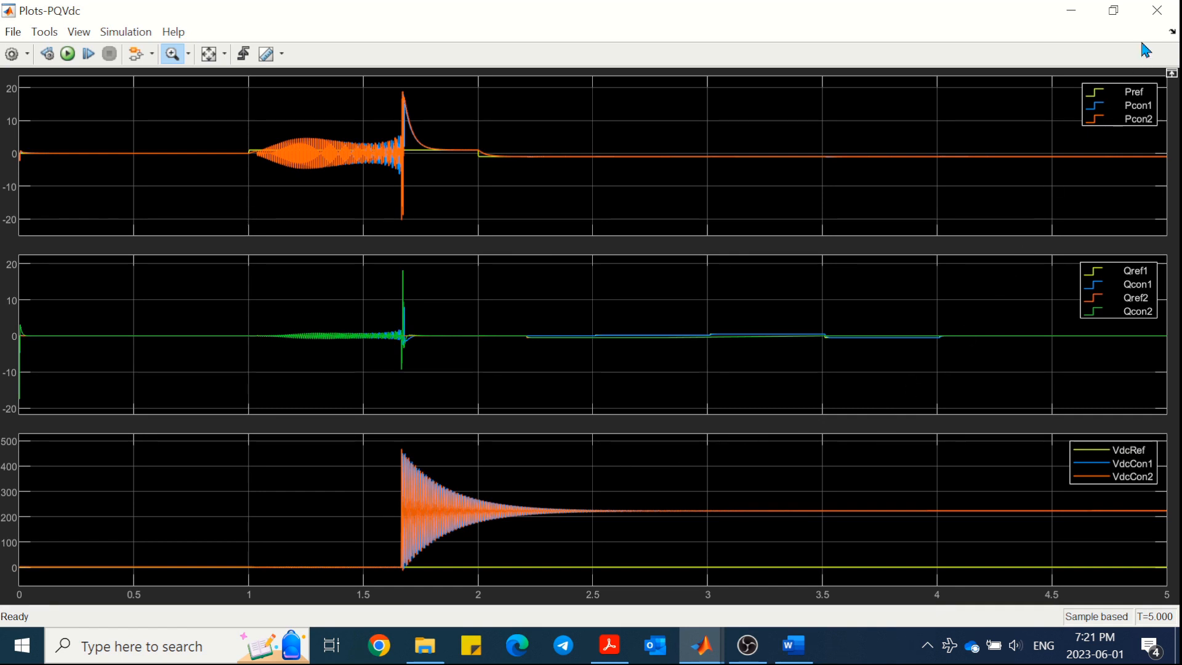
left_click(1152, 19)
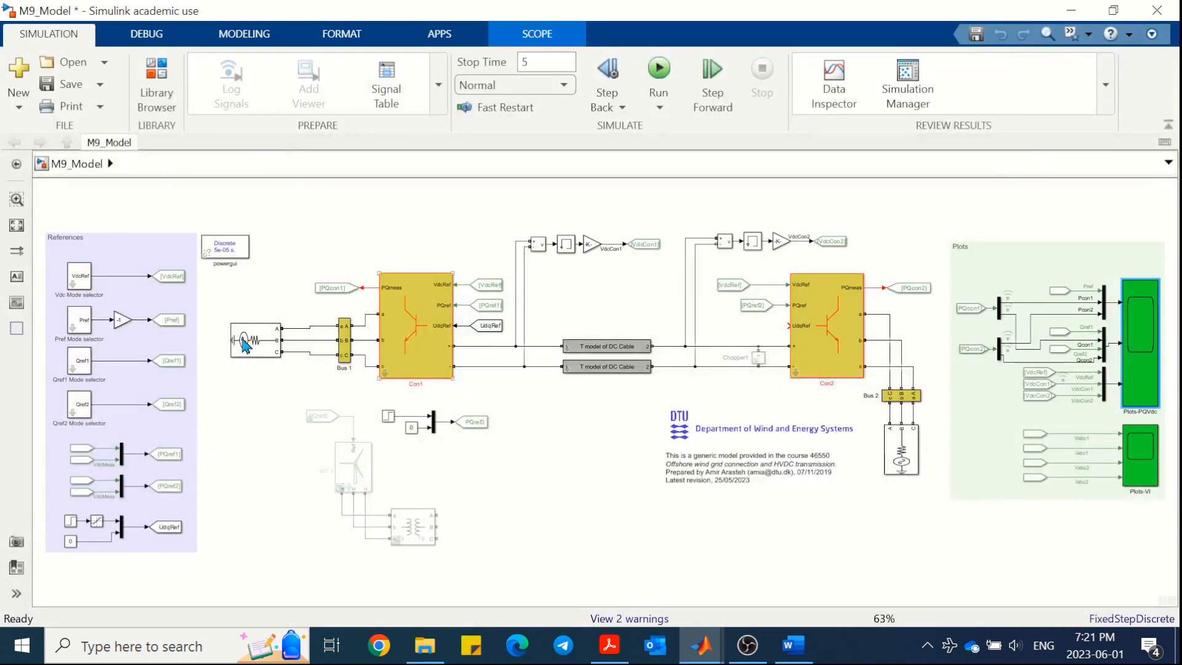
Step: Remove the -1 Gain block from the Pref reference line and connect the Pref Mode selector directly to the Pref tag
left_click(120, 317)
key("Delete")
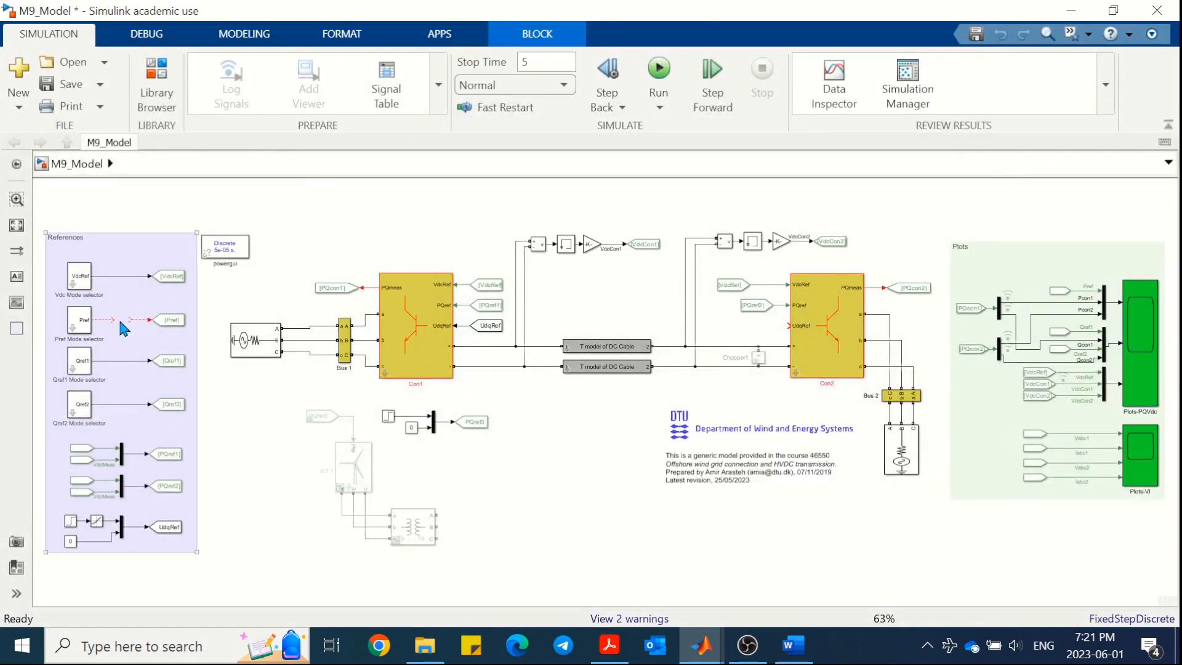
left_click_drag(113, 321, 149, 319)
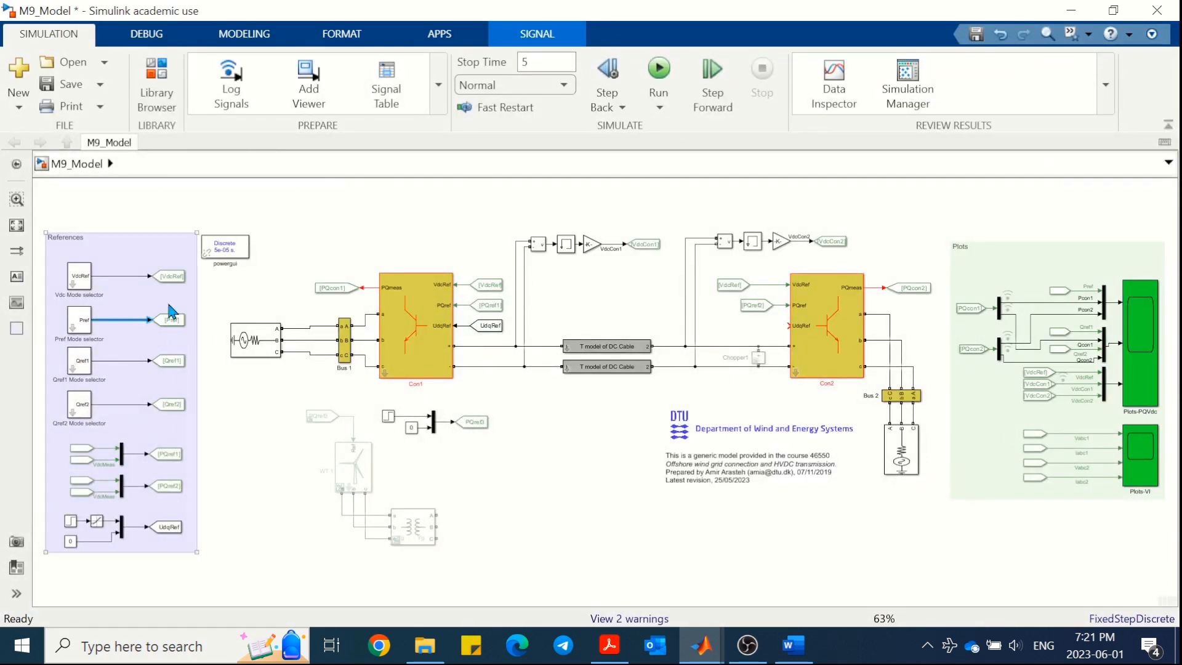
Step: Rerun the simulation with the non-inverted Pref, examine the Plots-PQVdc responses scaled to fit, and close the scope
left_click(657, 70)
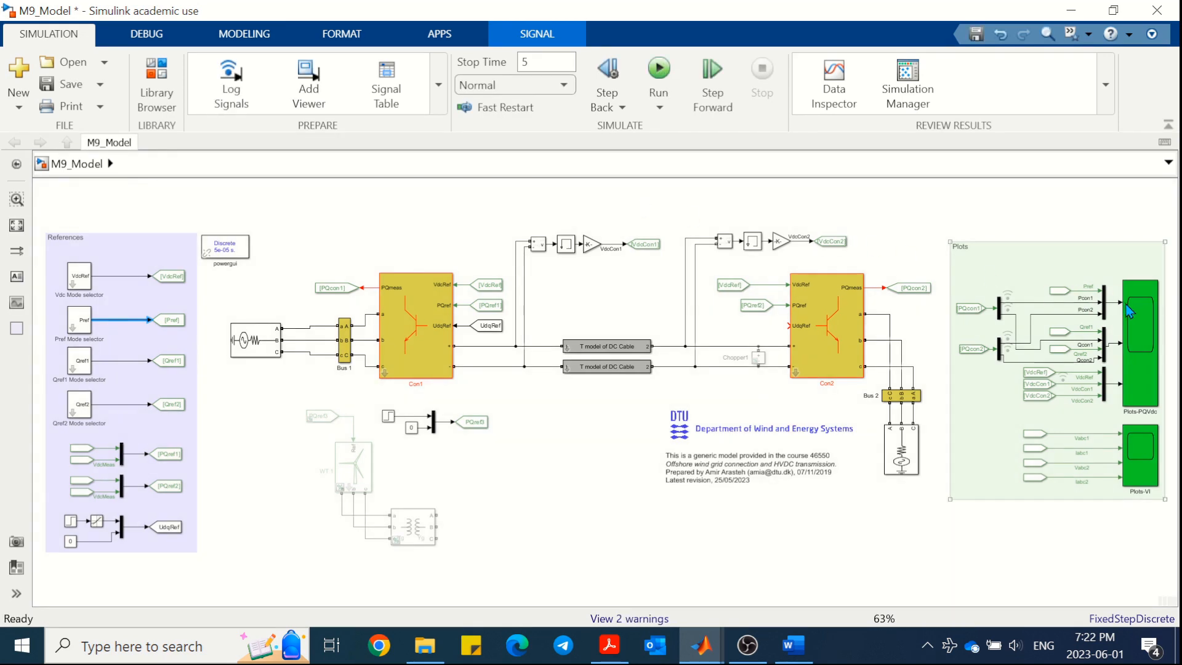
left_click(1138, 319)
double_click(1138, 318)
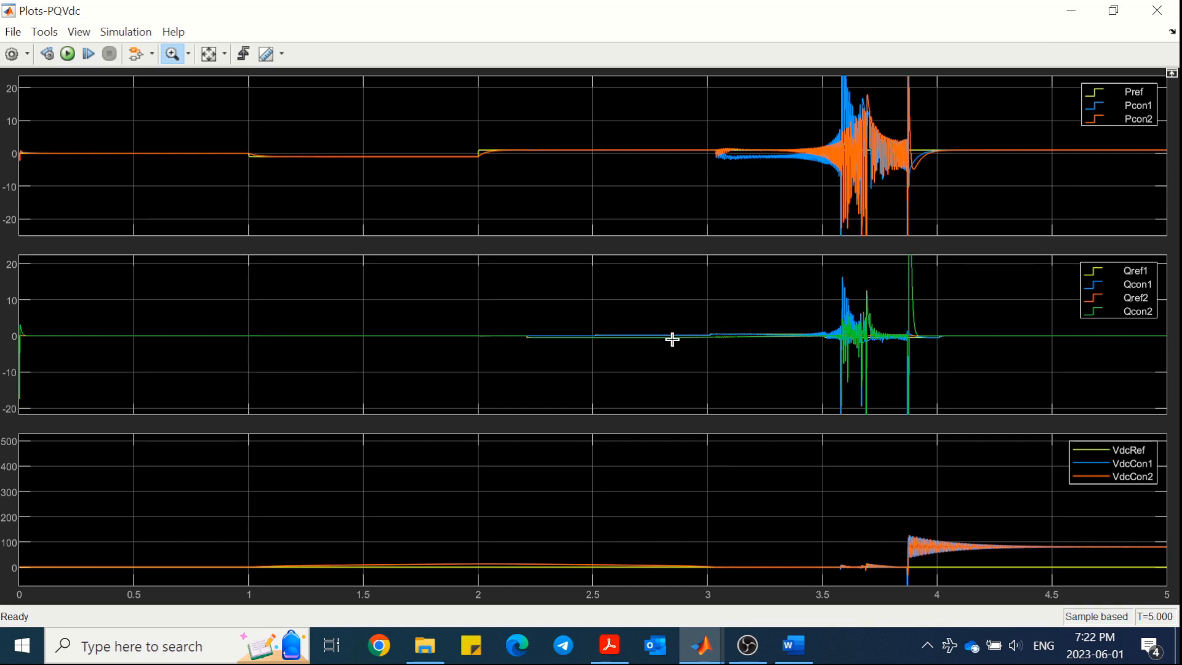
left_click(209, 55)
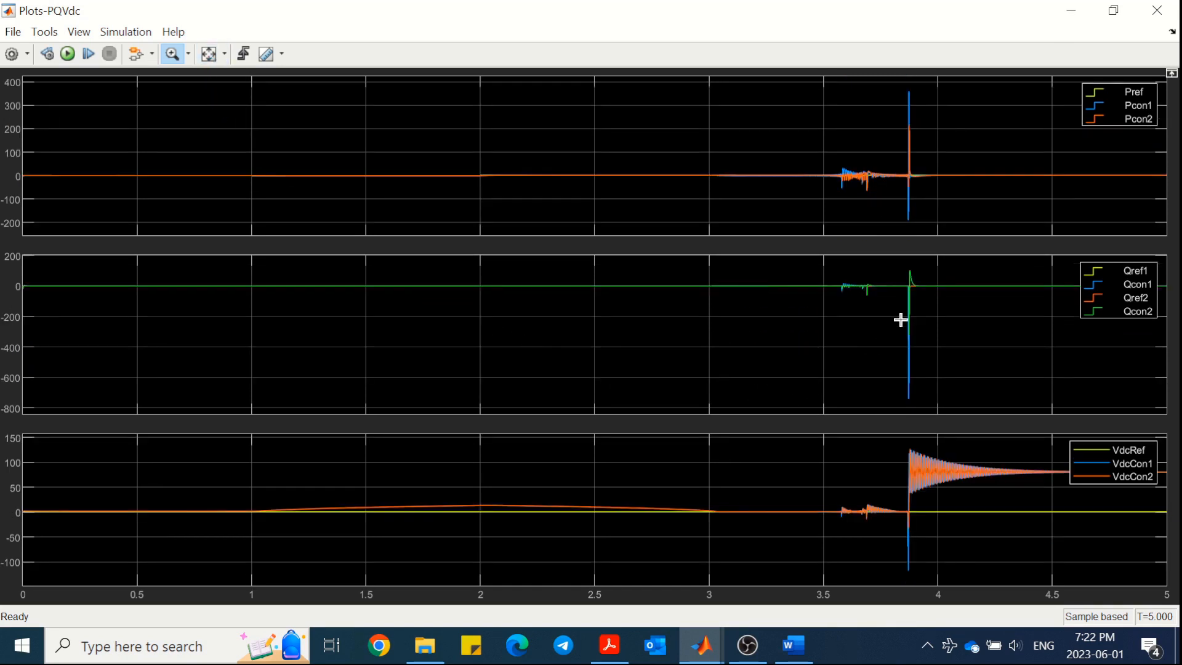
left_click(1158, 11)
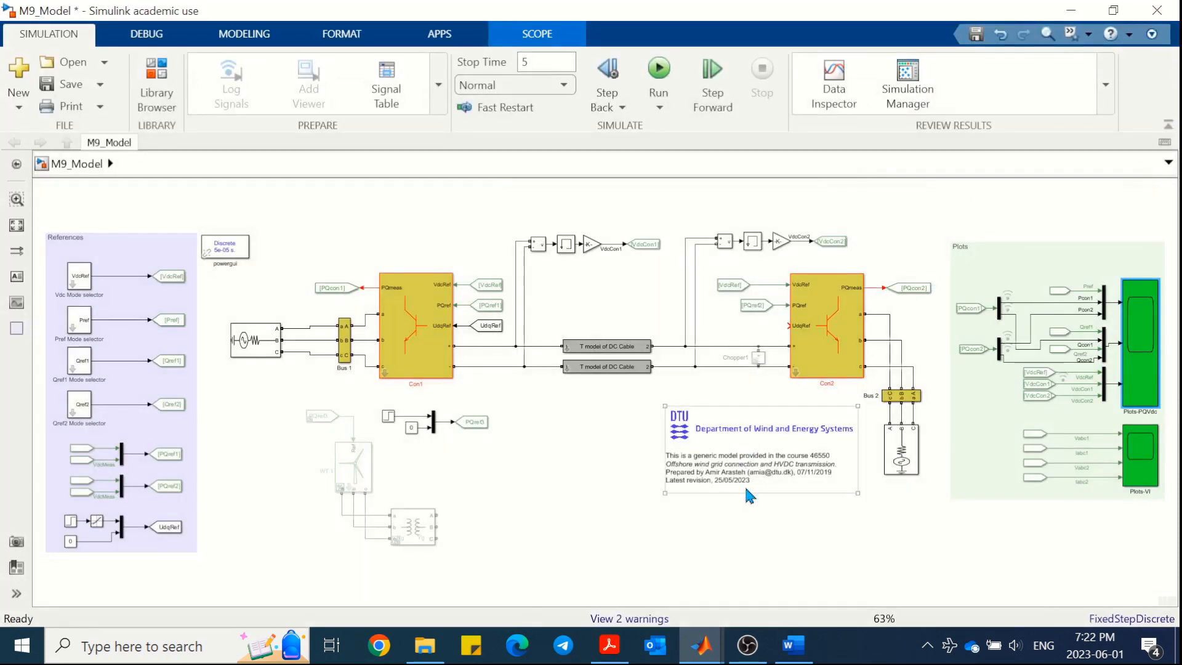
Step: Switch to M9_Exercise.pdf in Acrobat and read the questions from number 12 onward, including number 17 on comparing simulations in one plot
left_click(610, 645)
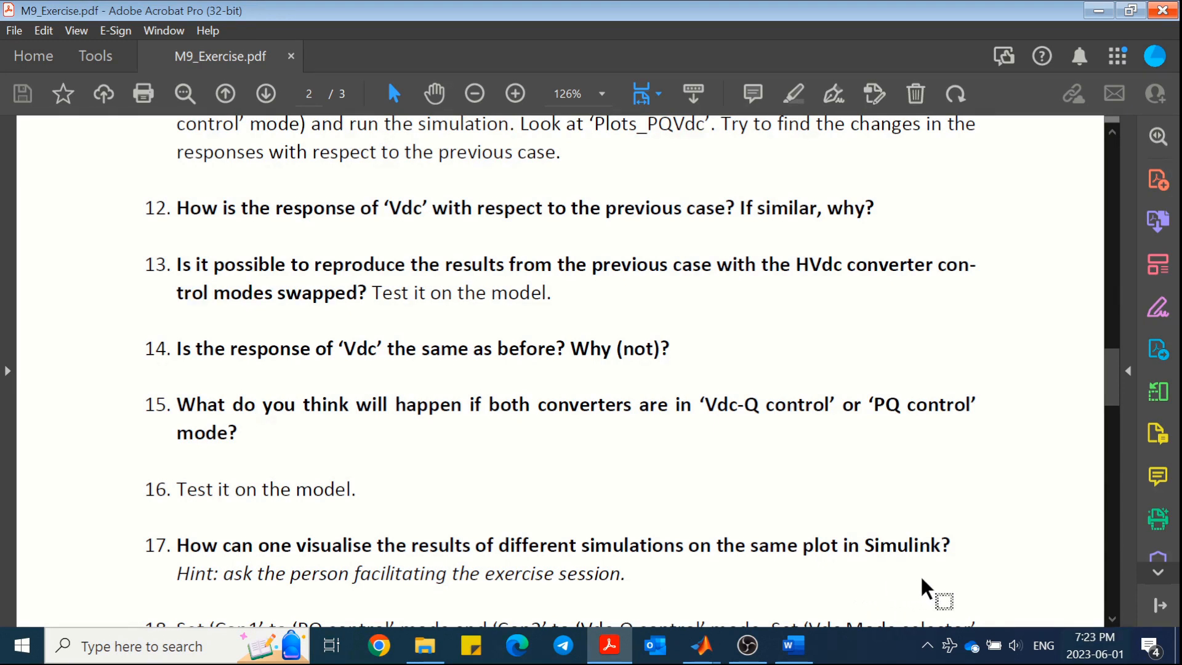
scroll(1113, 400, "down", 1)
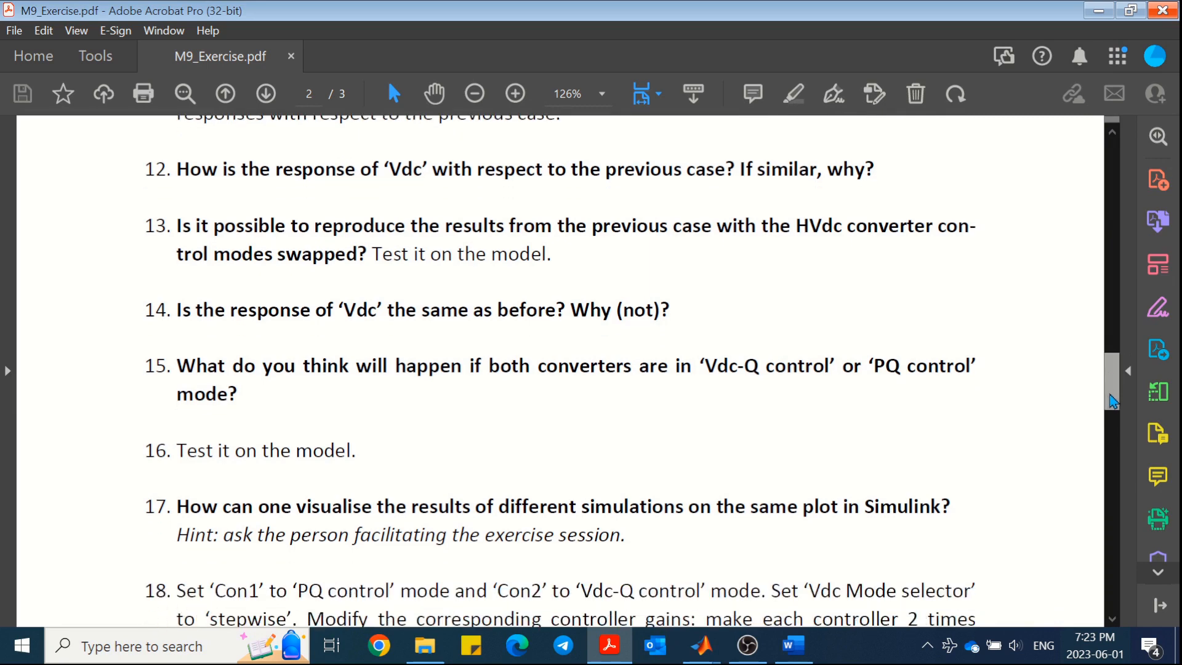
left_click_drag(1113, 400, 1116, 440)
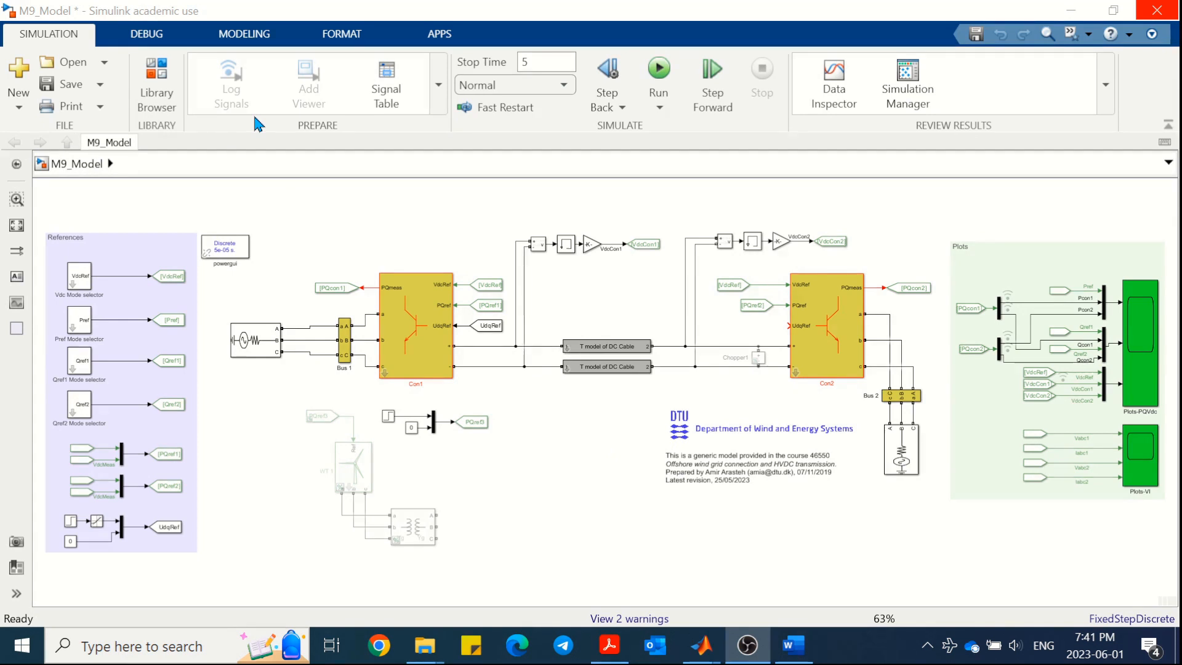
Step: Open the Simulation Data Inspector, go through its Getting Started guide on logging signals, and close the guide and the inspector
left_click(833, 86)
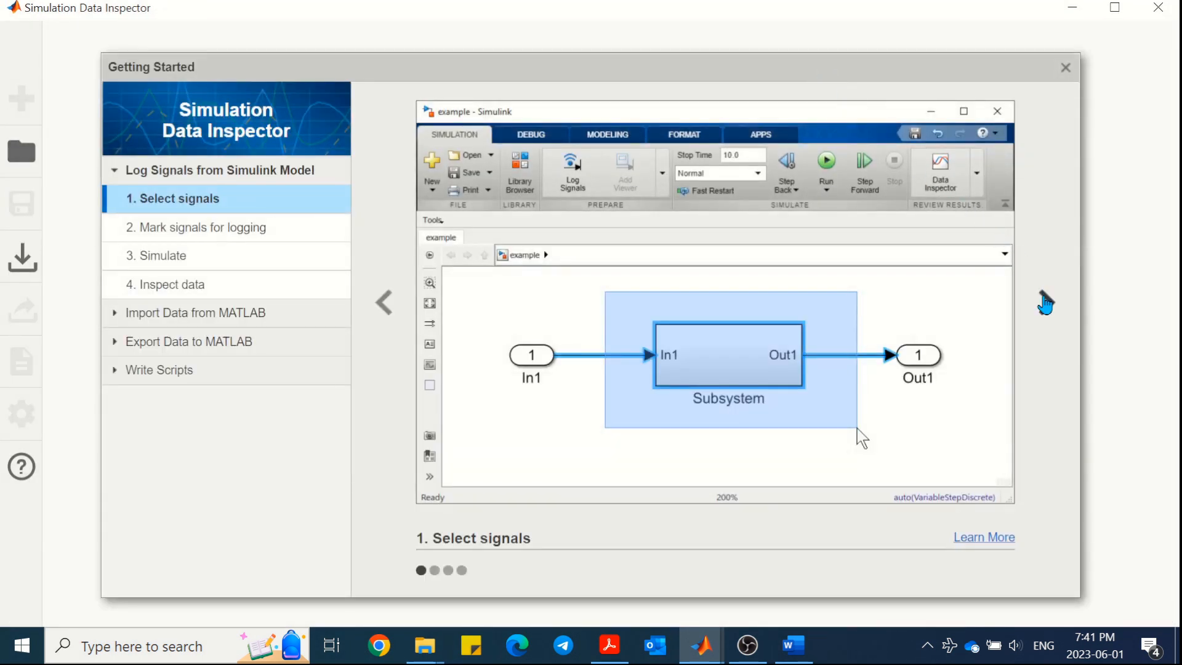
left_click(1047, 302)
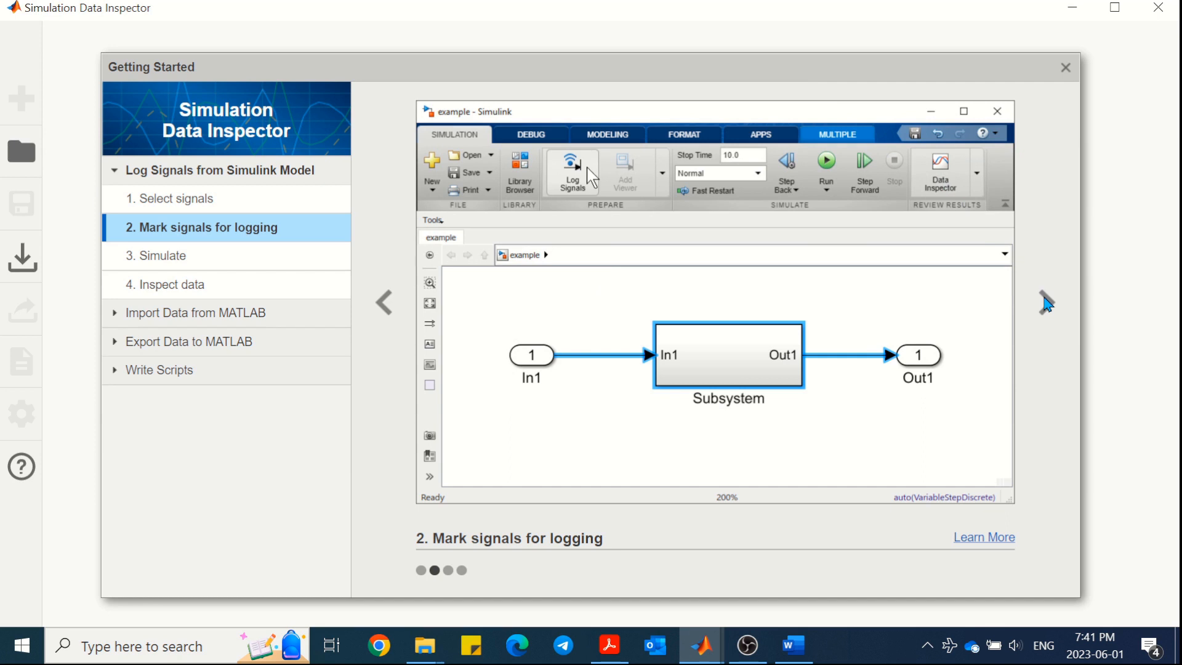
left_click(1047, 304)
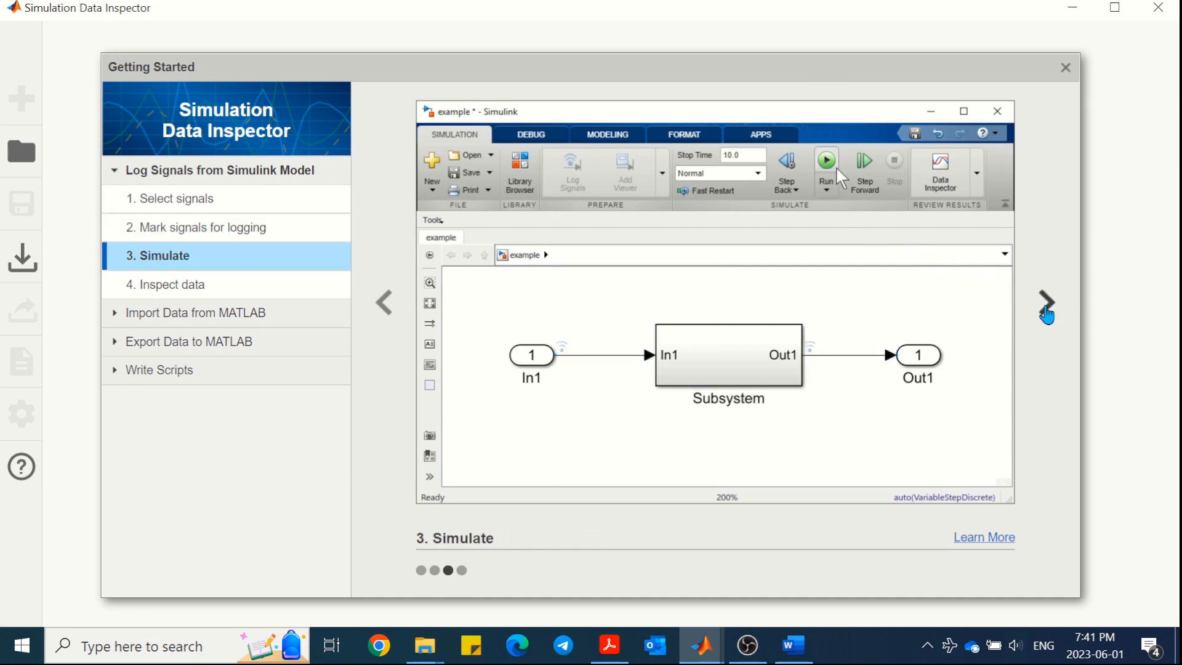
left_click(1047, 314)
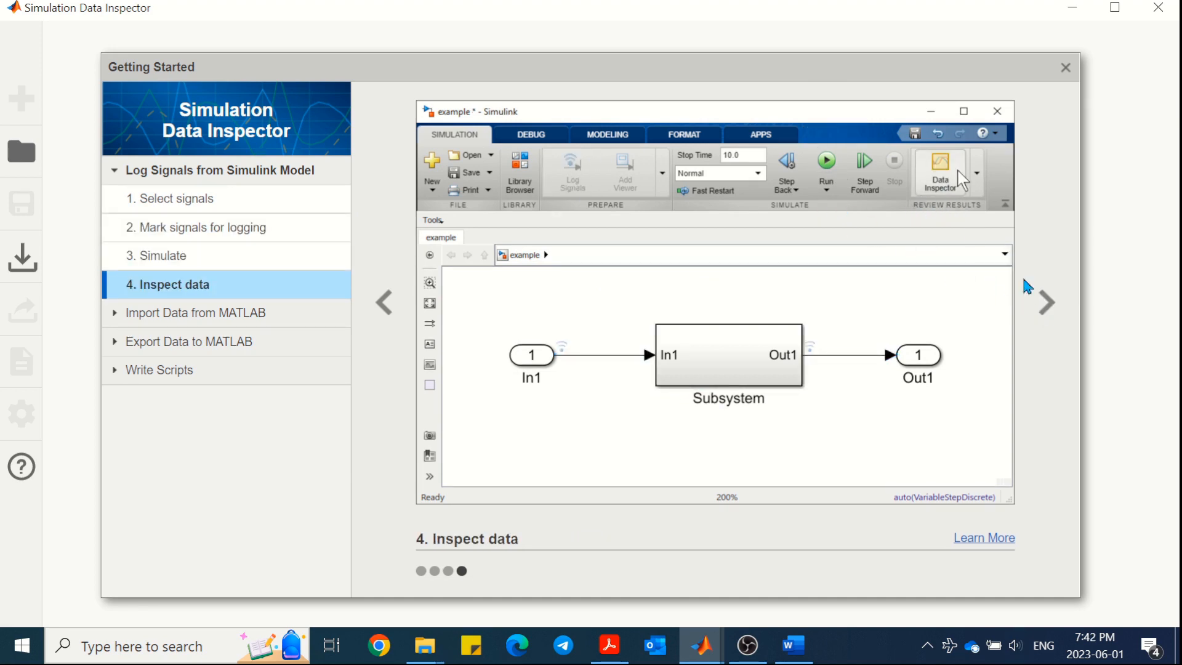
left_click(1046, 303)
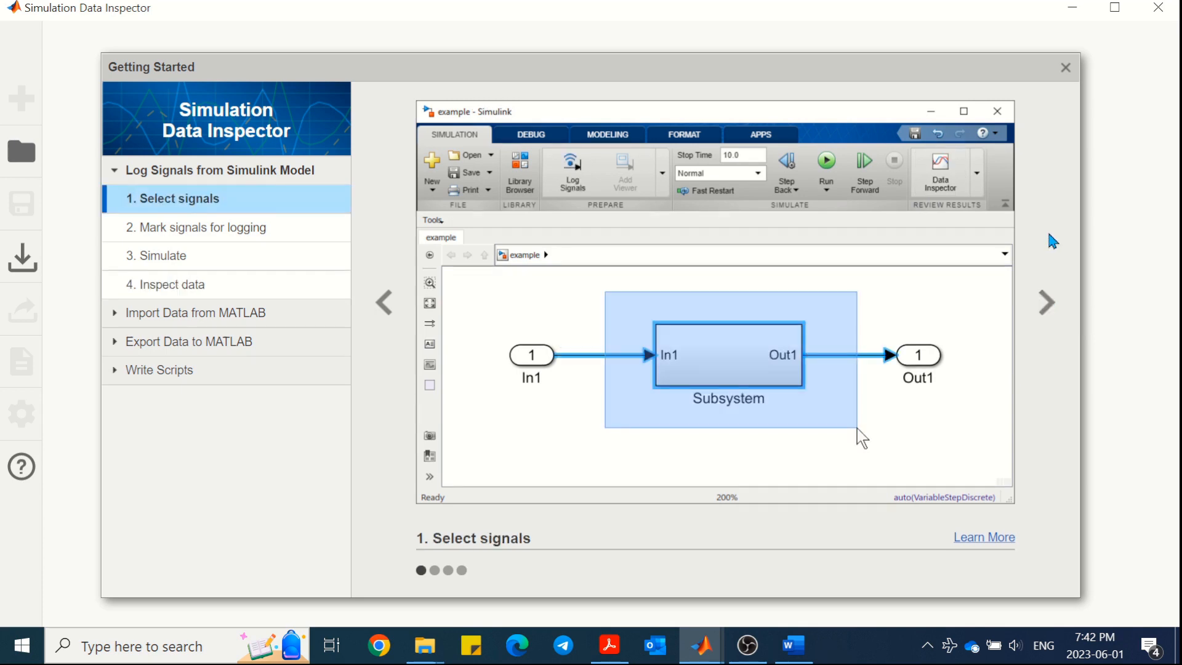
left_click(1066, 68)
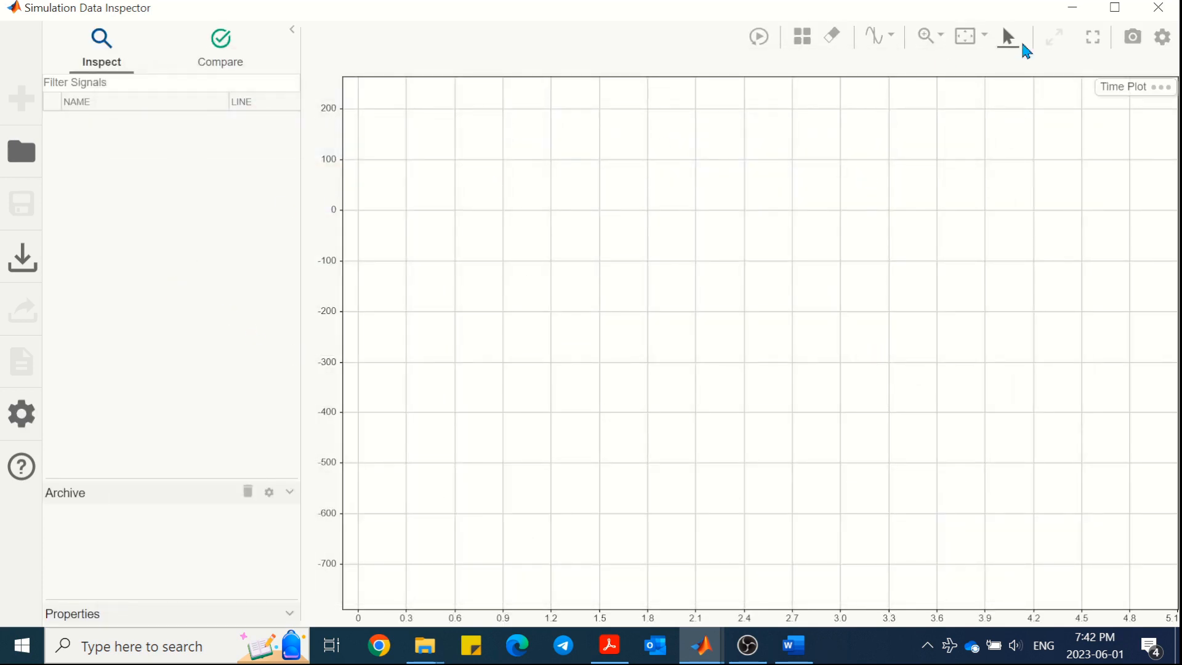
left_click(1149, 11)
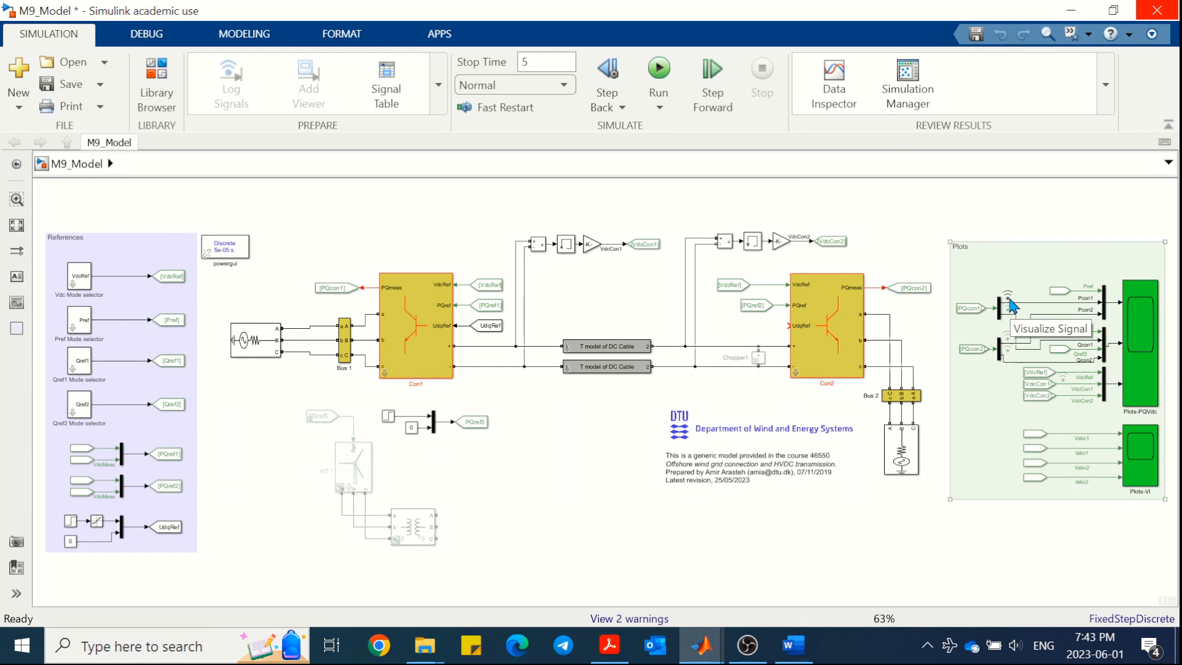
Step: Enable logging for the Vabc1 signal feeding the Plots-VI scope
left_click(1063, 434)
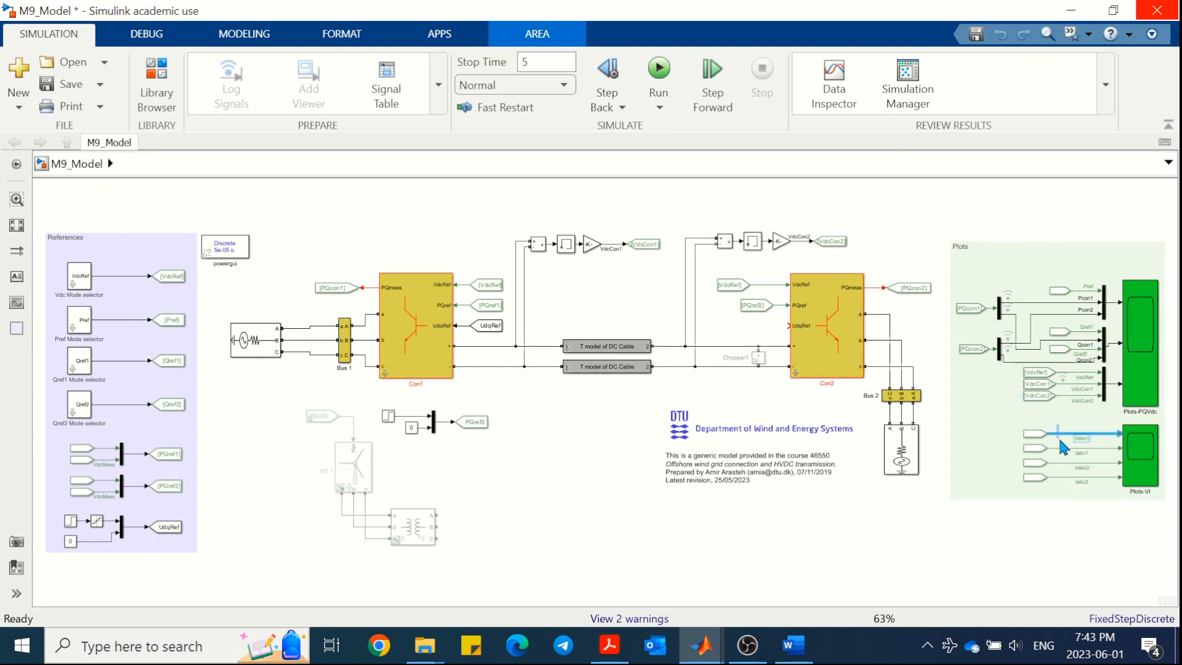
left_click(1061, 439)
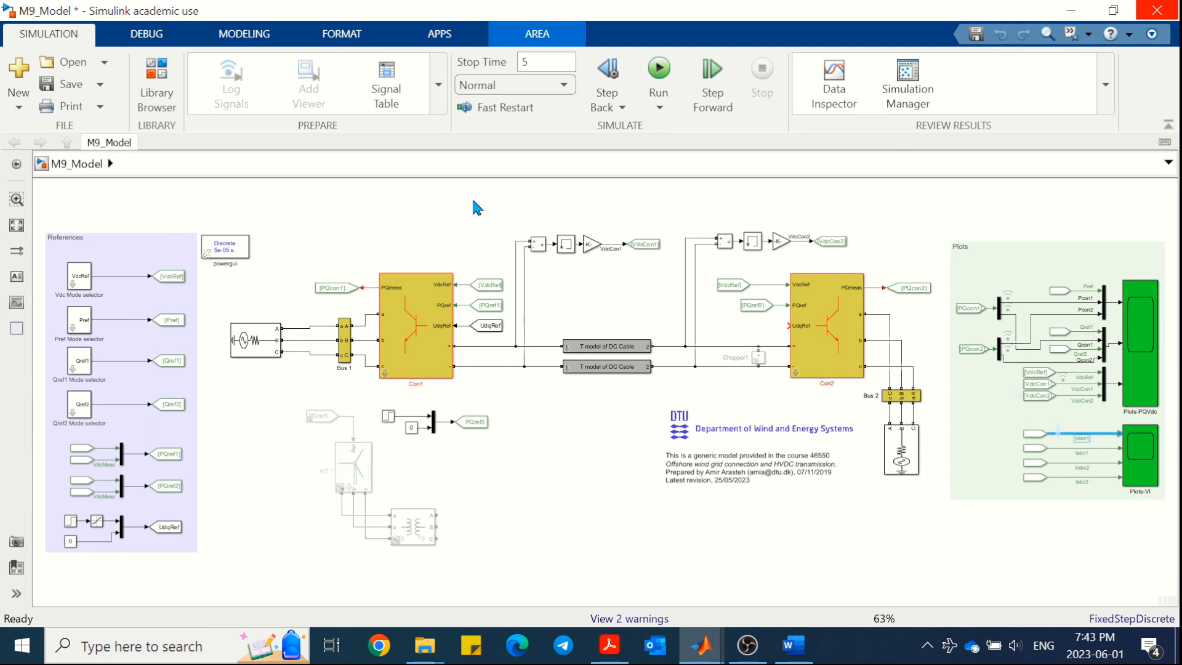
left_click(231, 85)
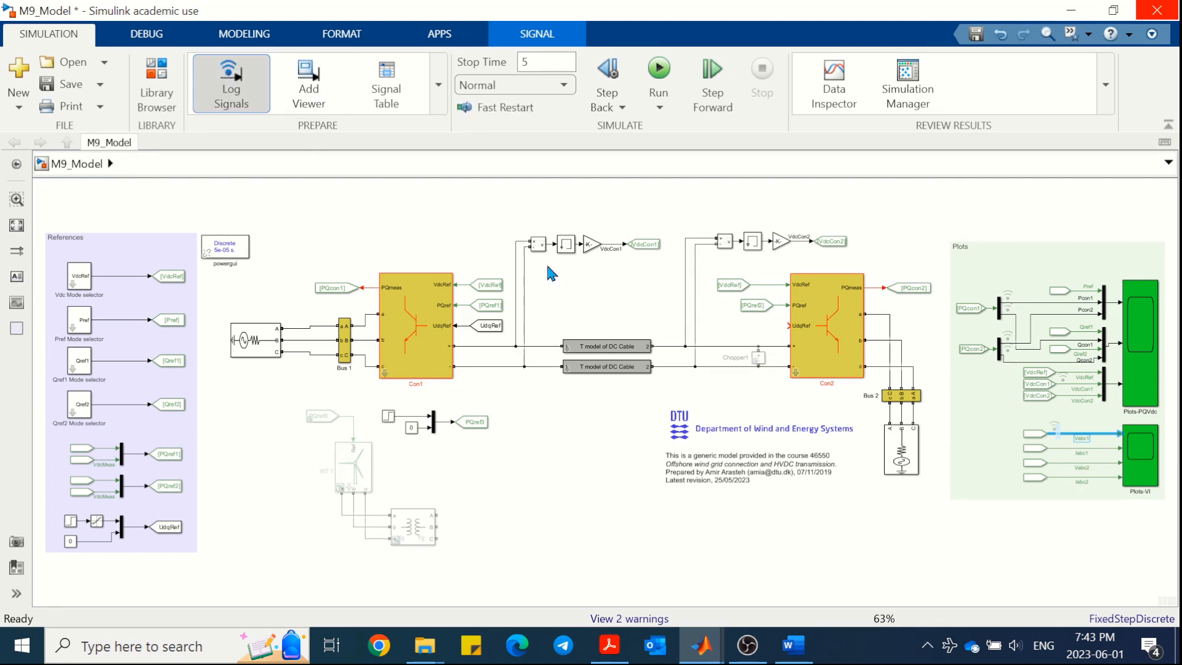
left_click(1041, 531)
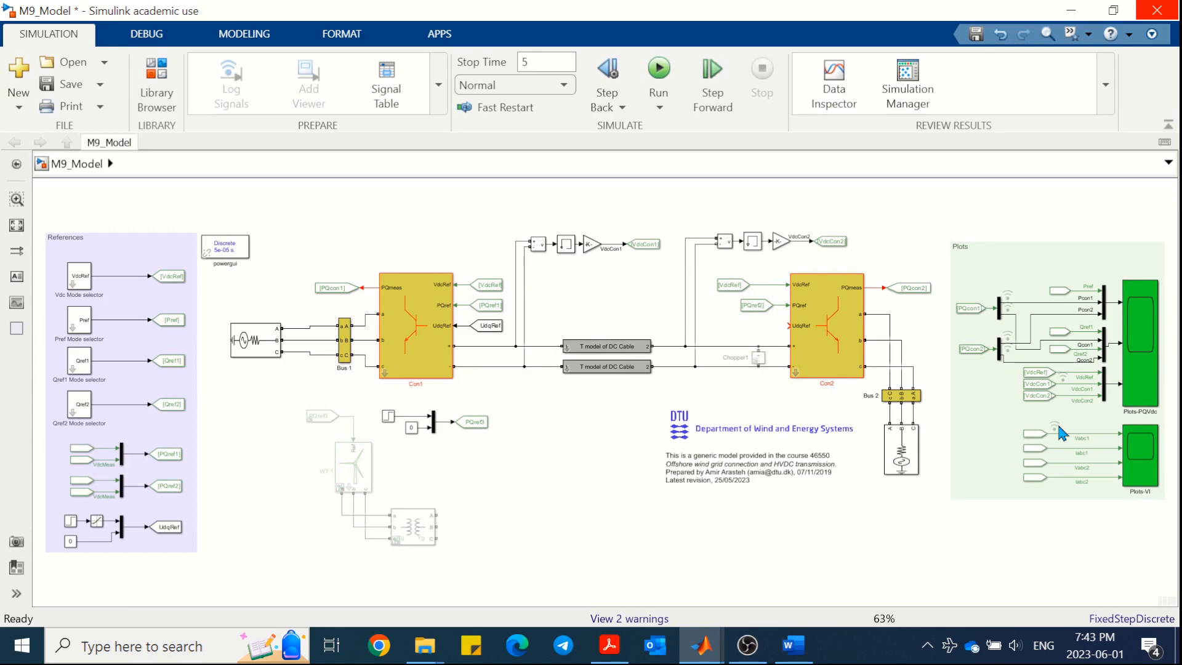
Step: Open the Data Inspector from the logging badge on Vabc1, dismiss the Getting Started guide, and close the inspector
left_click(1058, 428)
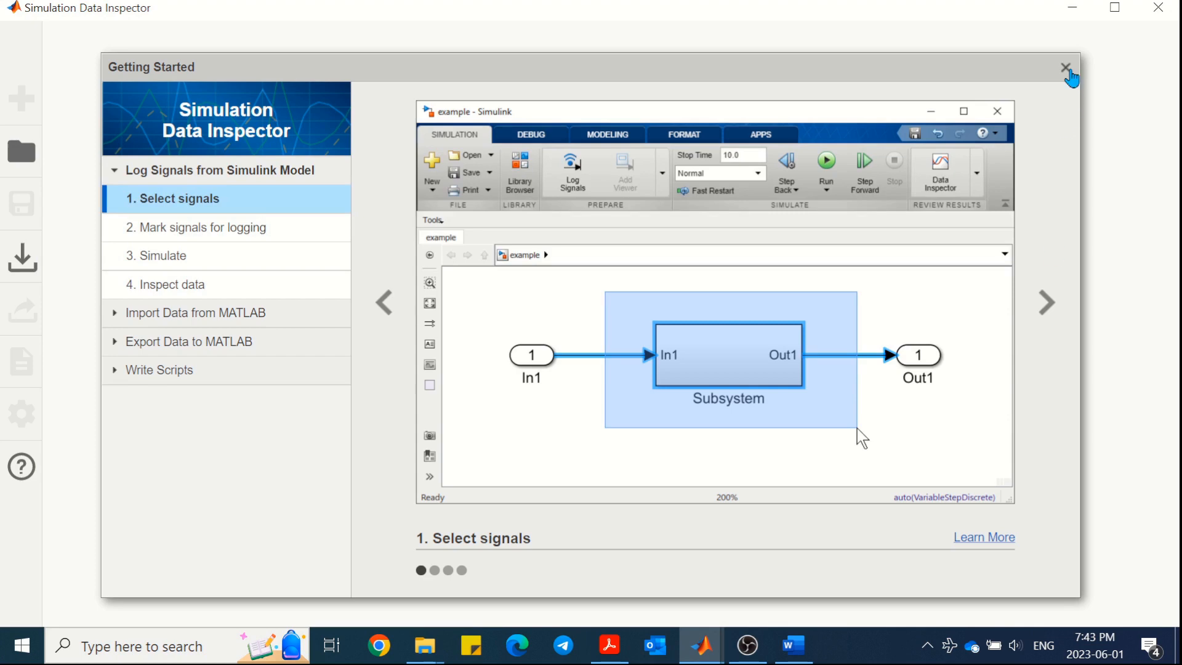
left_click(1066, 68)
left_click(1159, 9)
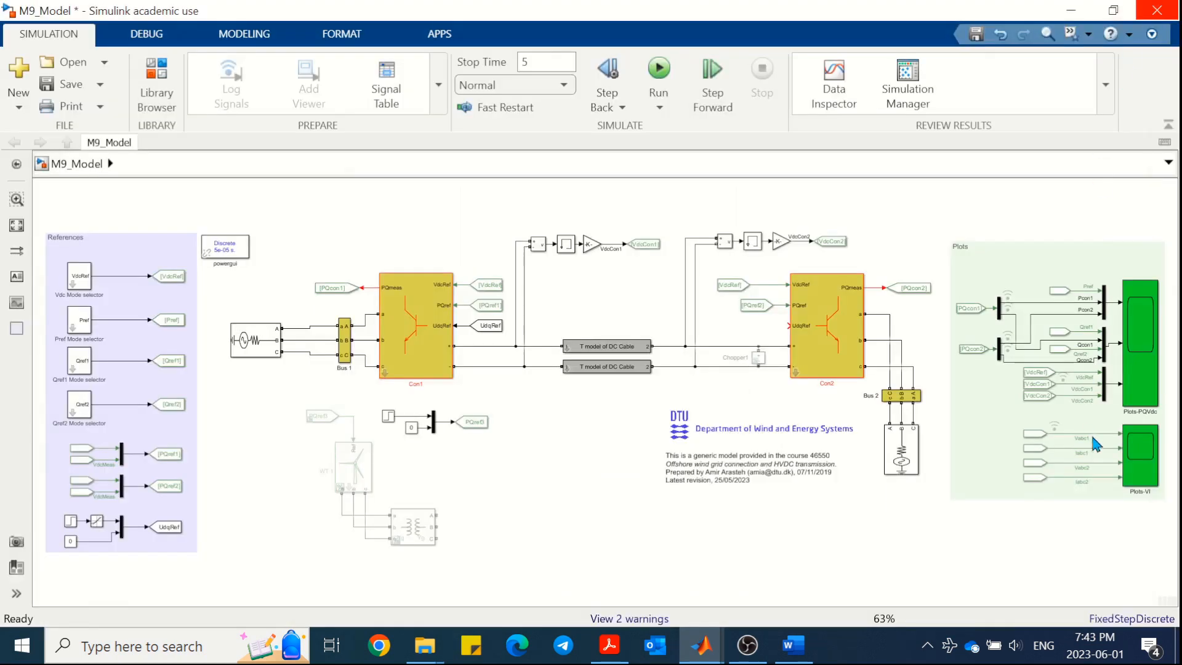
Step: Enable logging for the Iabc1 signal feeding the Plots-VI scope
left_click(1061, 451)
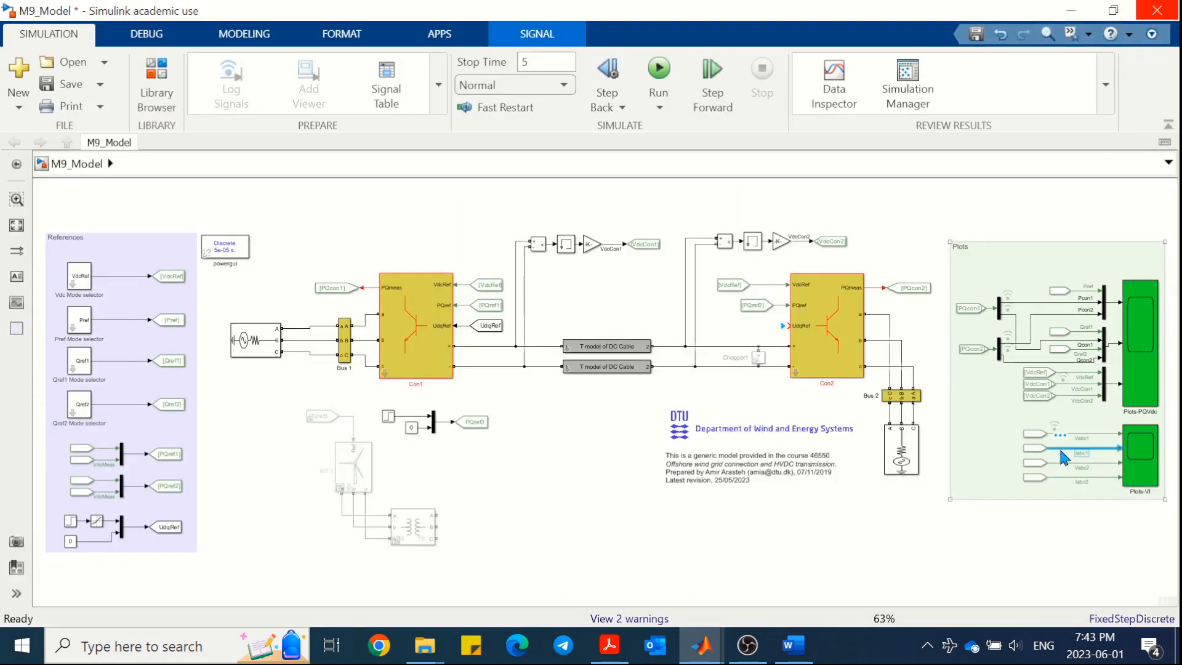
right_click(1060, 452)
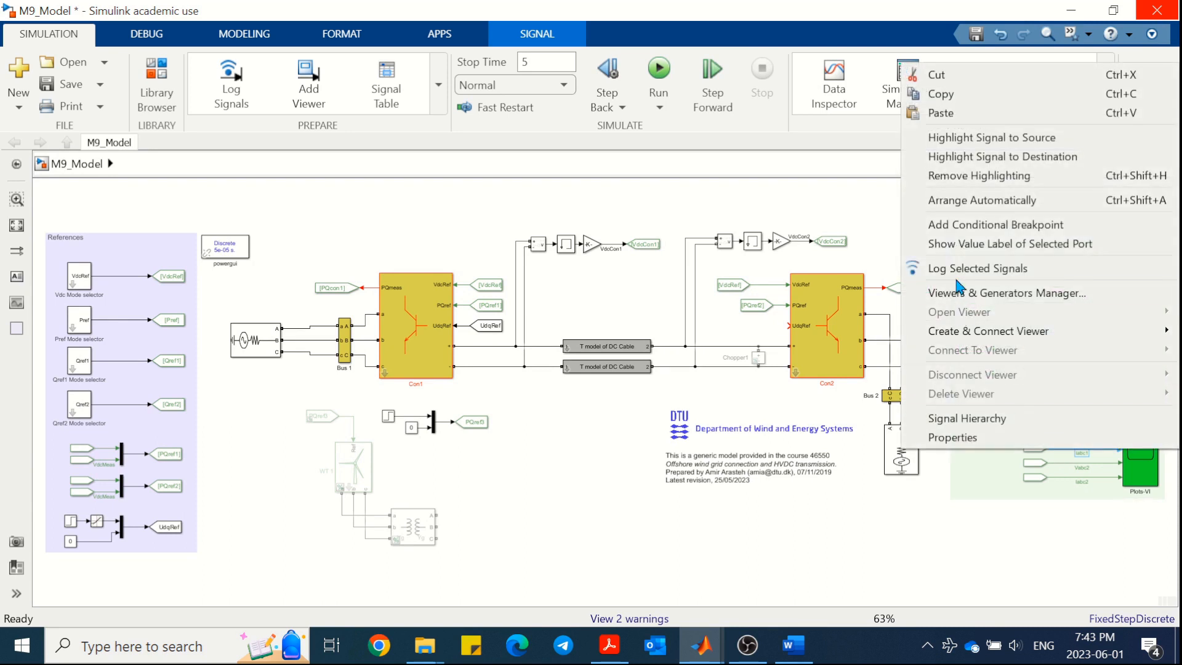
left_click(998, 269)
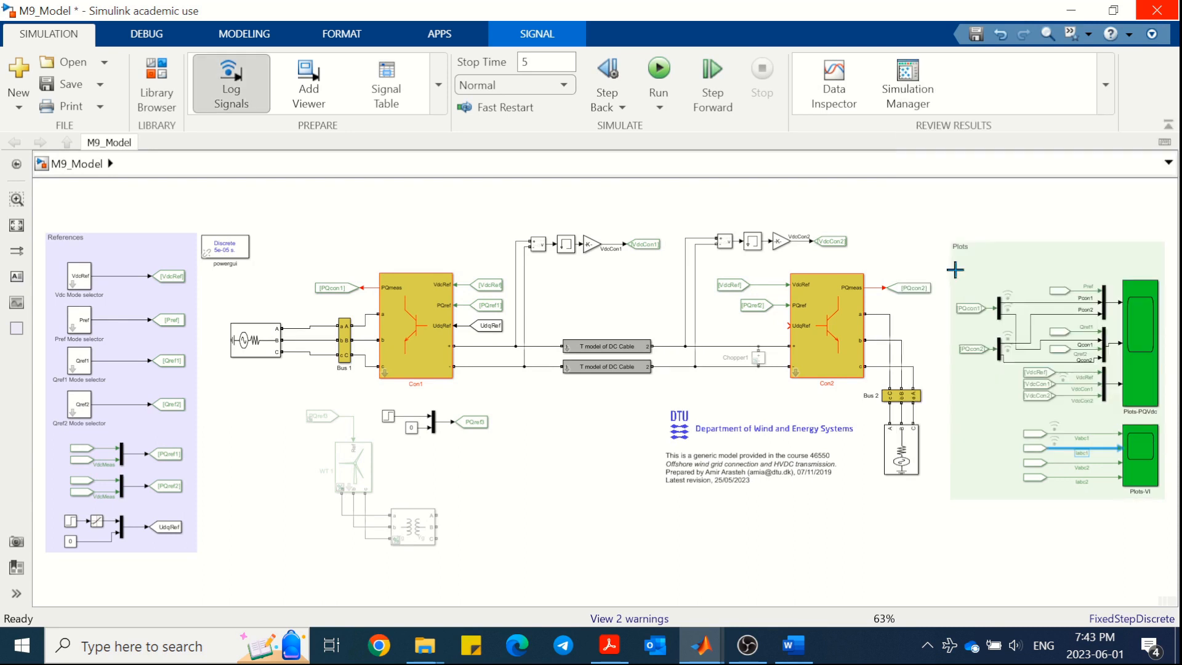
Step: Stop logging the Vabc1 and Iabc1 signals feeding the Plots-VI scope
left_click(1069, 434)
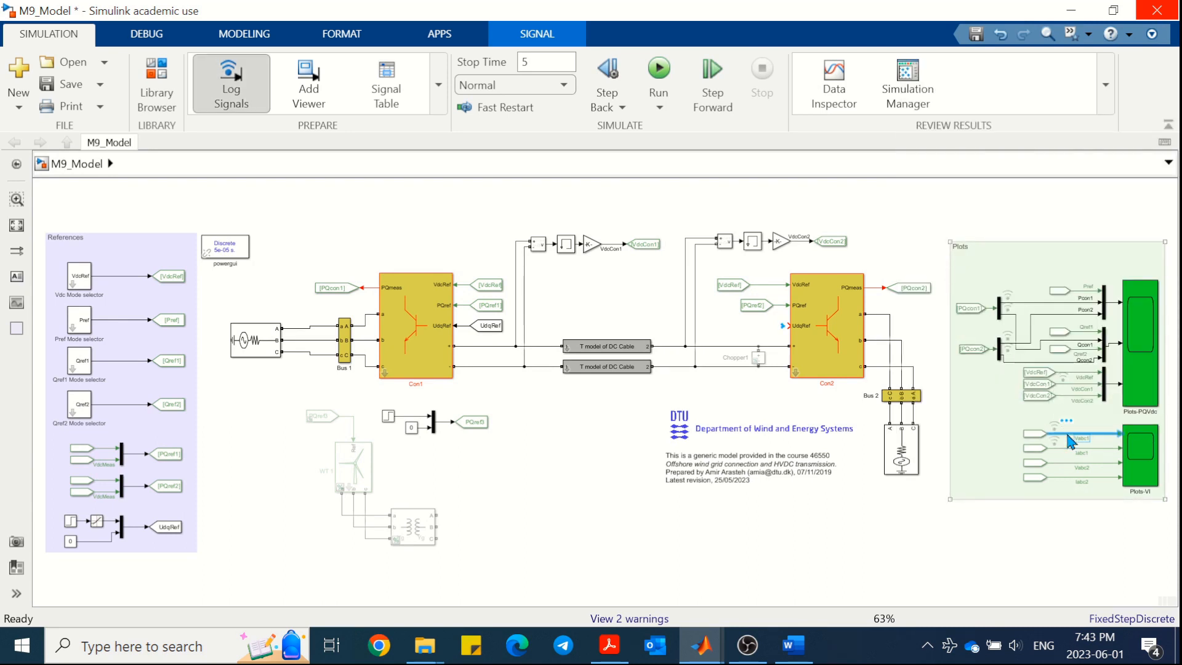
left_click(231, 83)
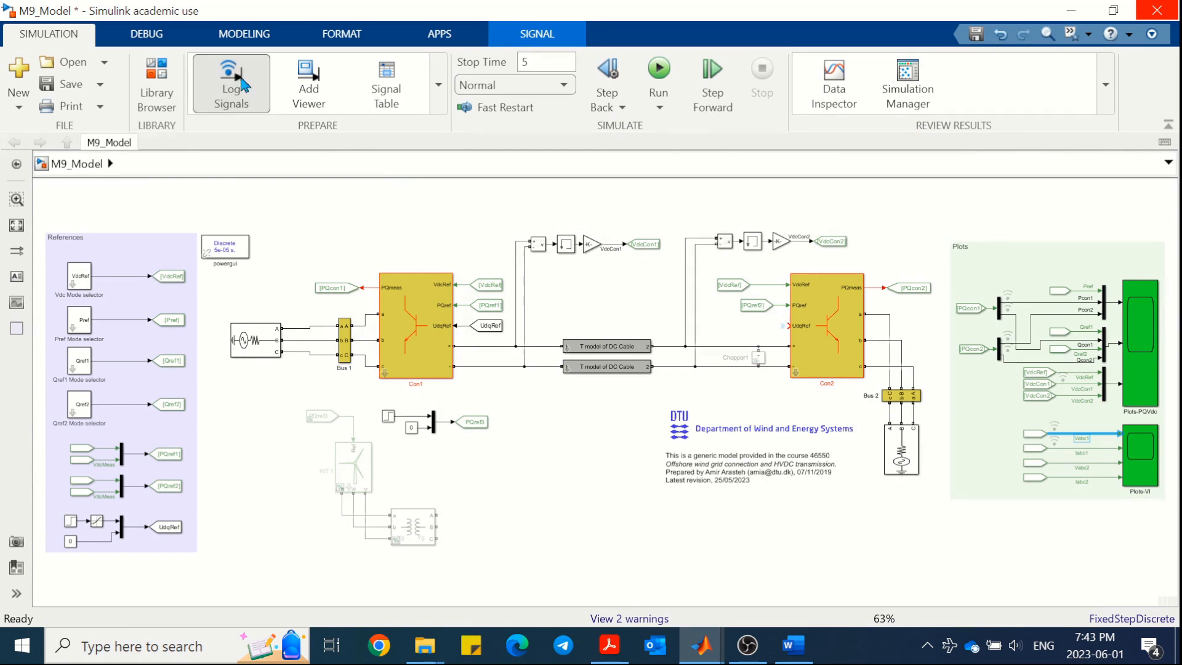
right_click(1072, 439)
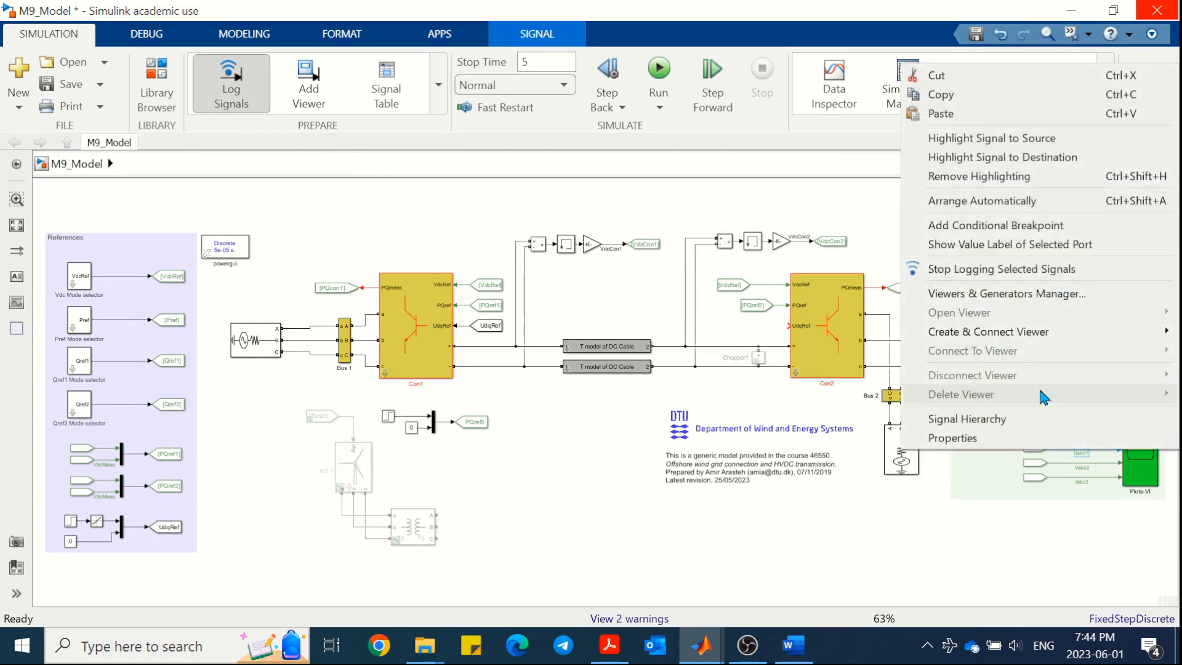
left_click(998, 269)
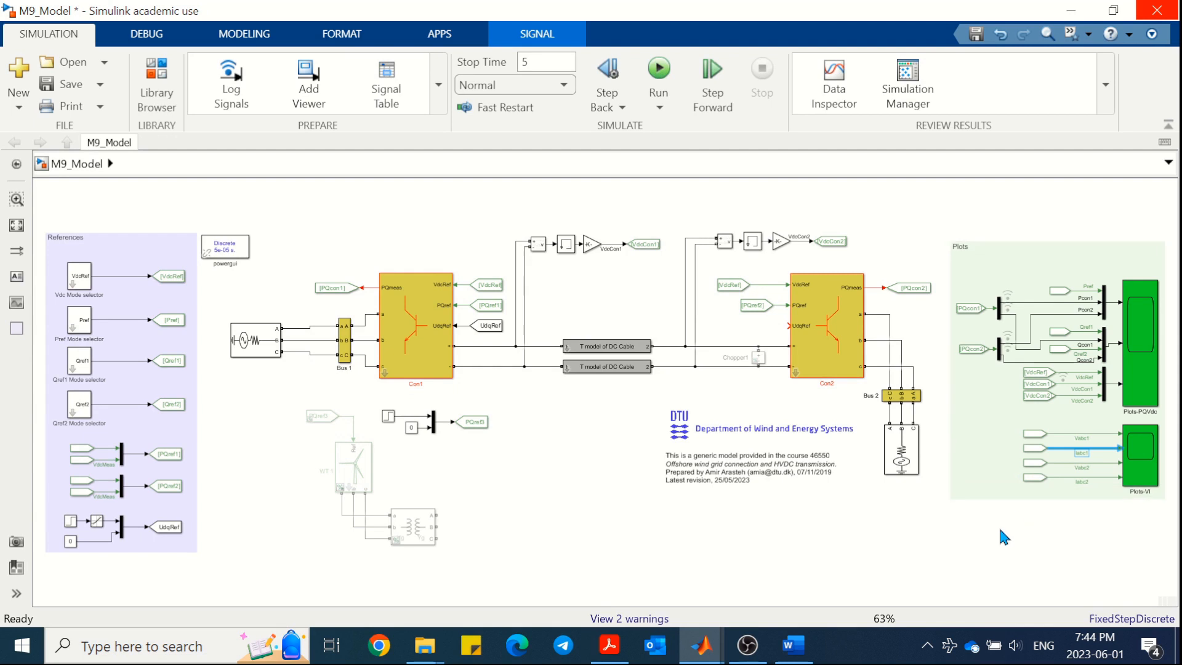
Step: Run the simulation, check the Data Inspector from the logging badge on Pcon1, dismiss its Getting Started guide, and close the inspector
left_click(954, 334)
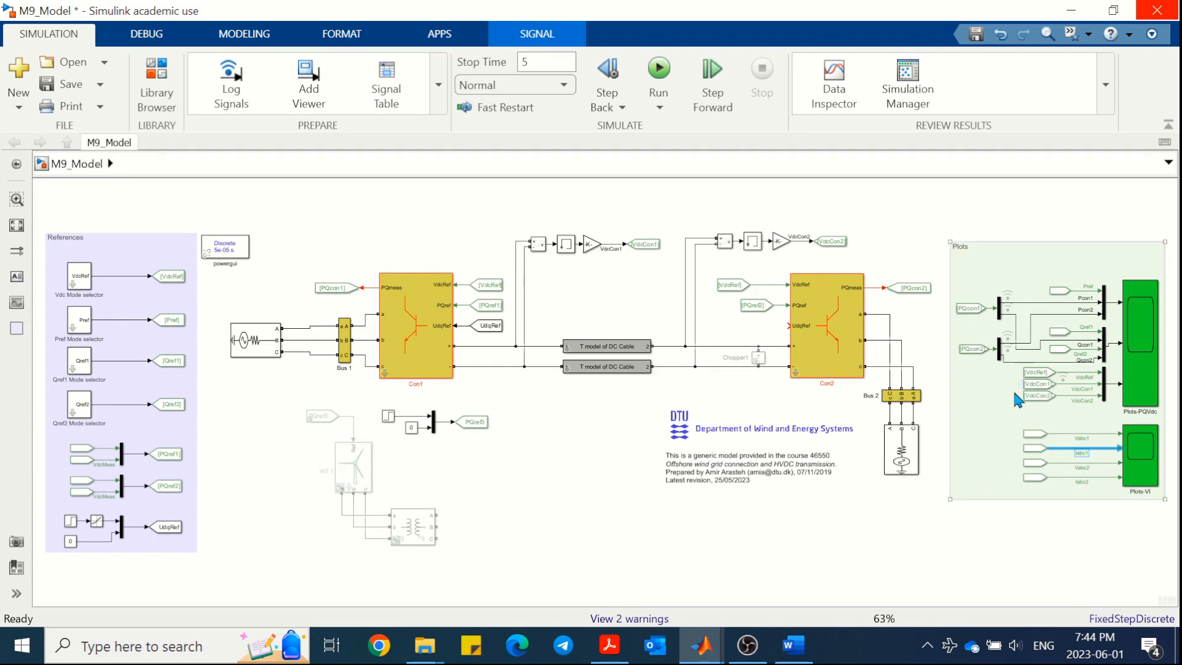
left_click(660, 93)
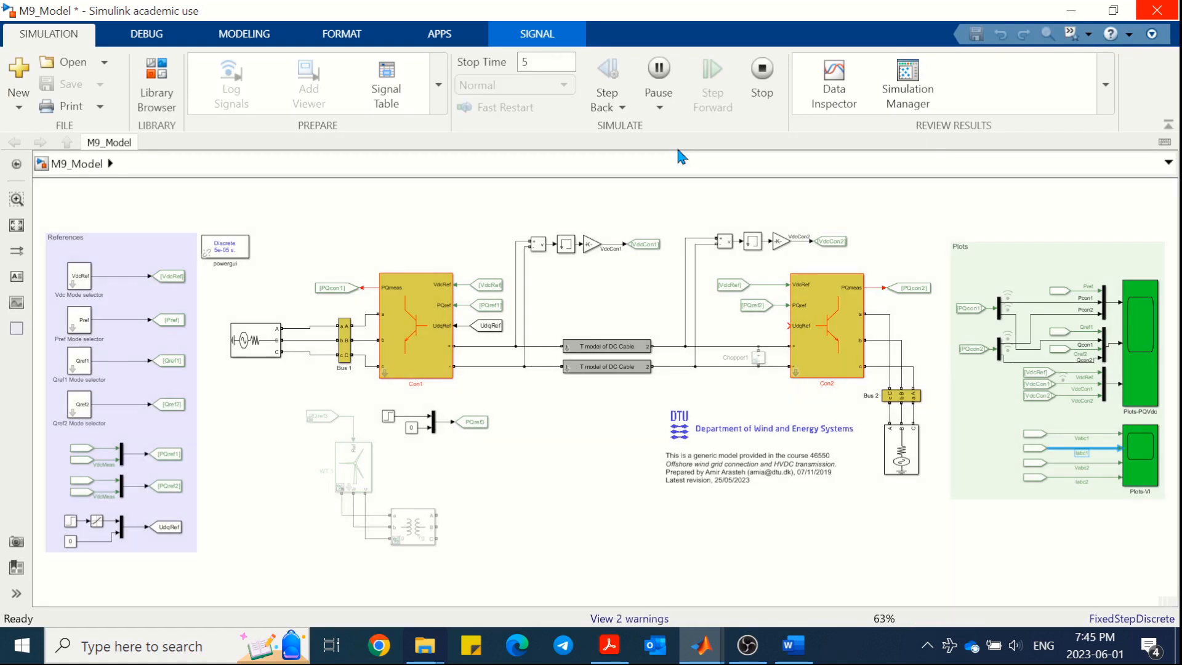
left_click(982, 265)
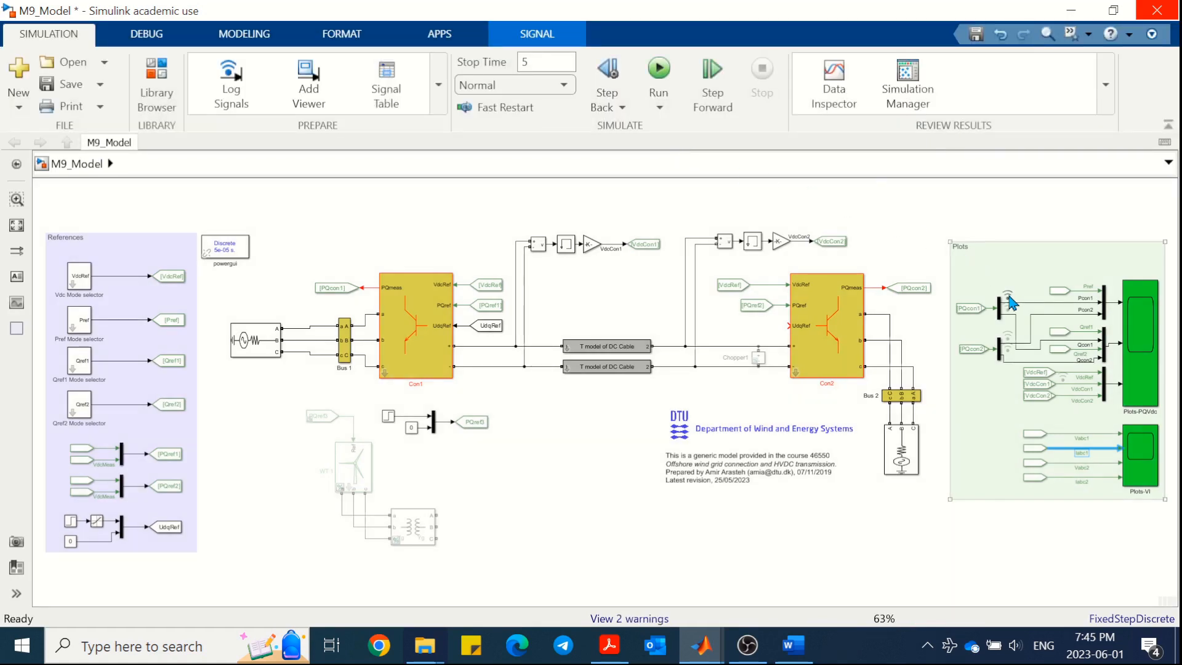
left_click(1010, 299)
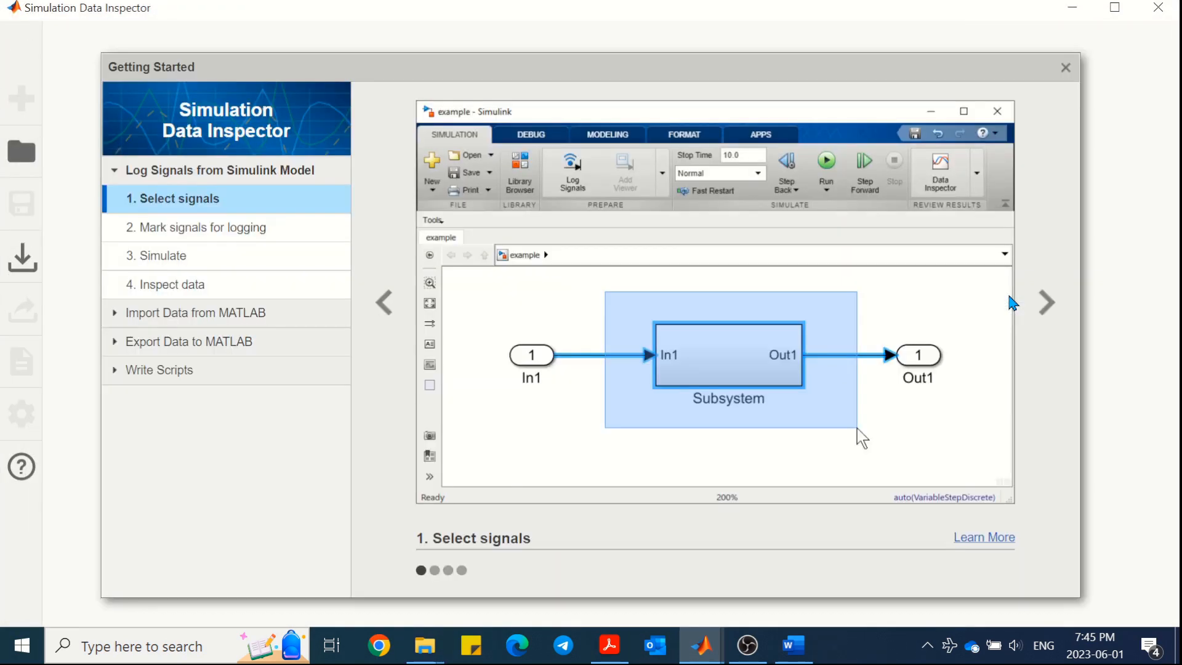
left_click(1065, 69)
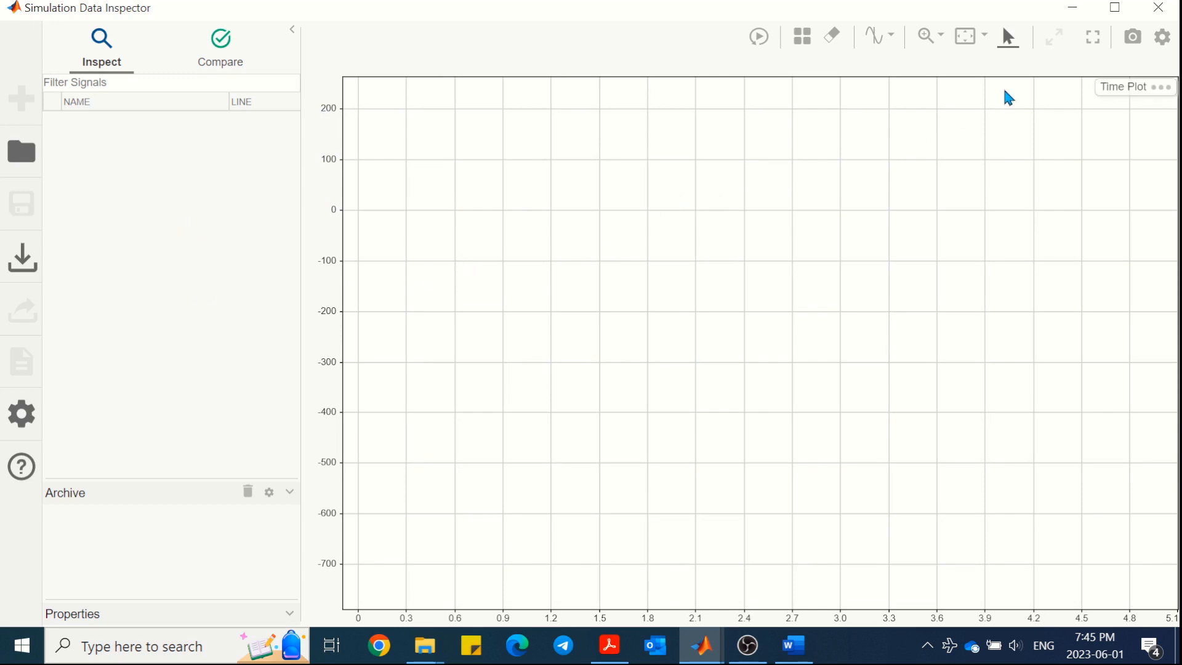
left_click(1141, 12)
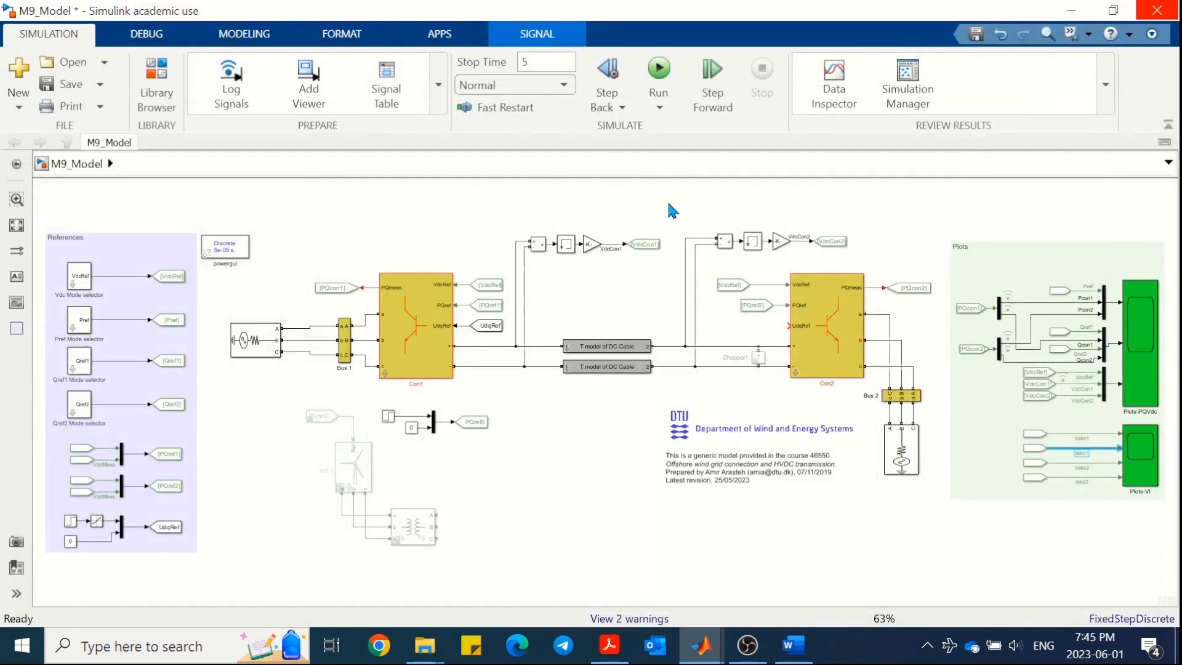
Step: Enable signal logging under the variable name logsout in the model's Data Import/Export configuration
left_click(438, 85)
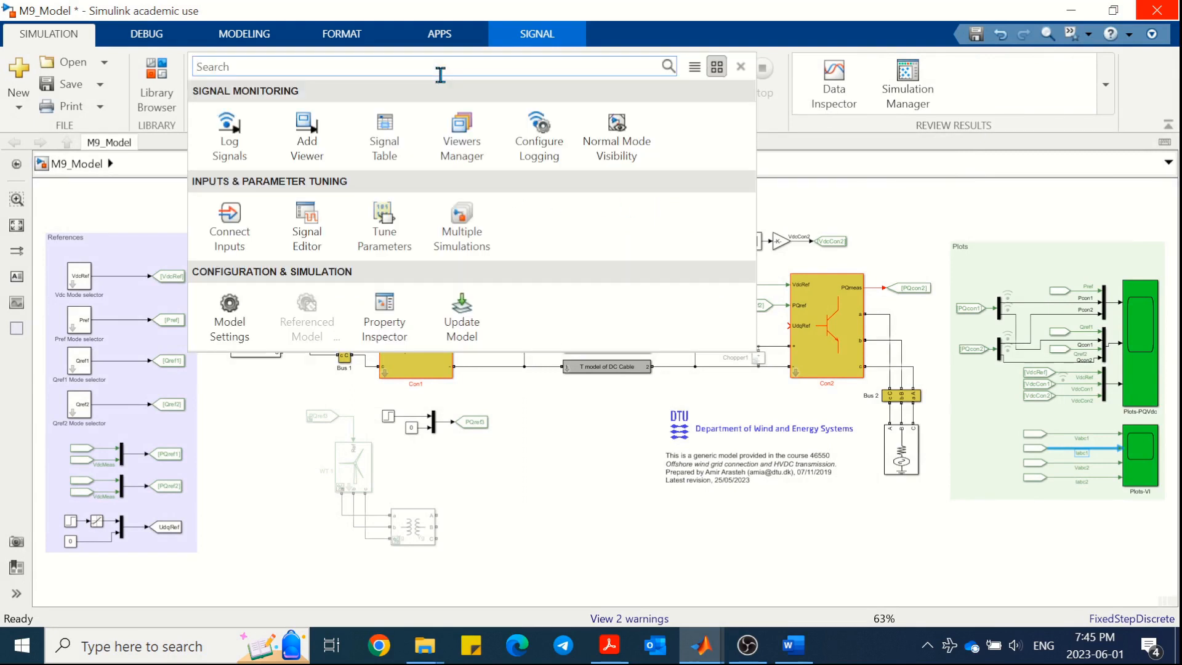
left_click(541, 129)
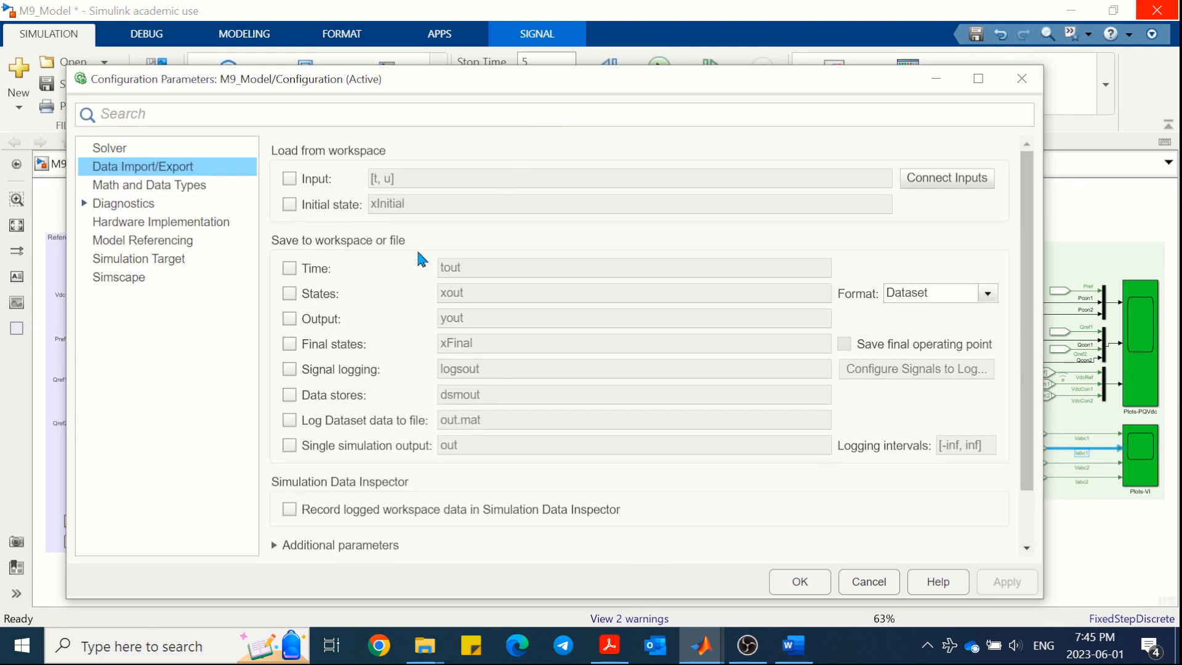
left_click(290, 369)
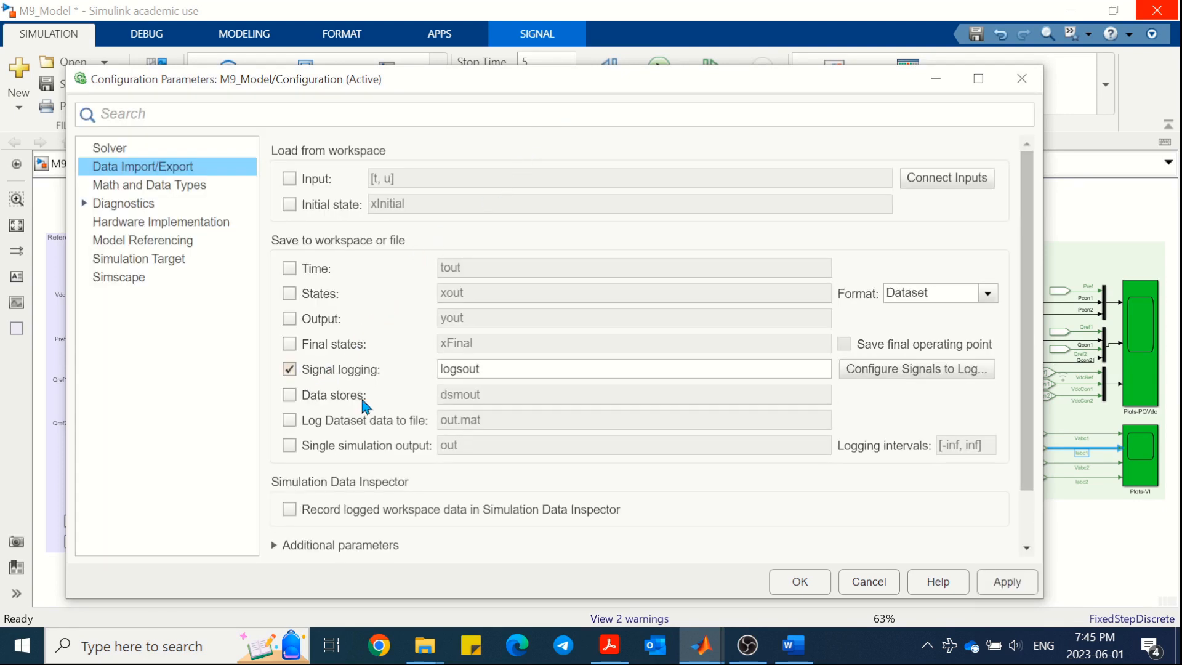
left_click(816, 588)
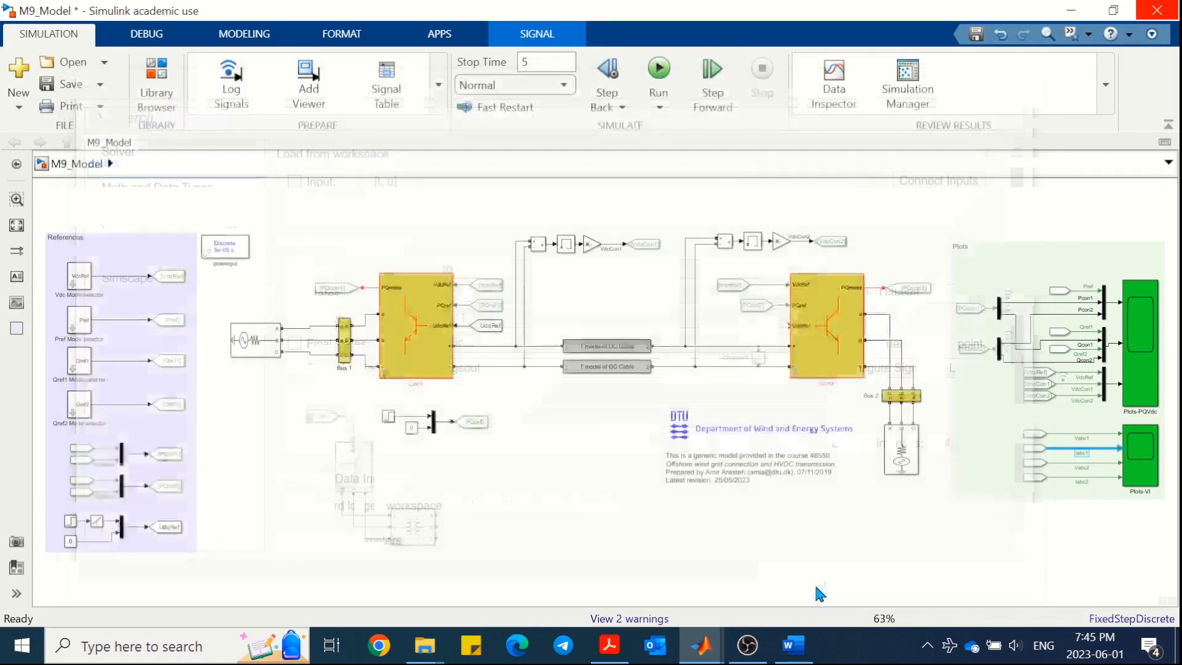
Step: Run the simulation again and plot Pcon1, Pcon2, Qcon1, Qcon2 and VdcCon1 from Run 1 in the Data Inspector
left_click(668, 78)
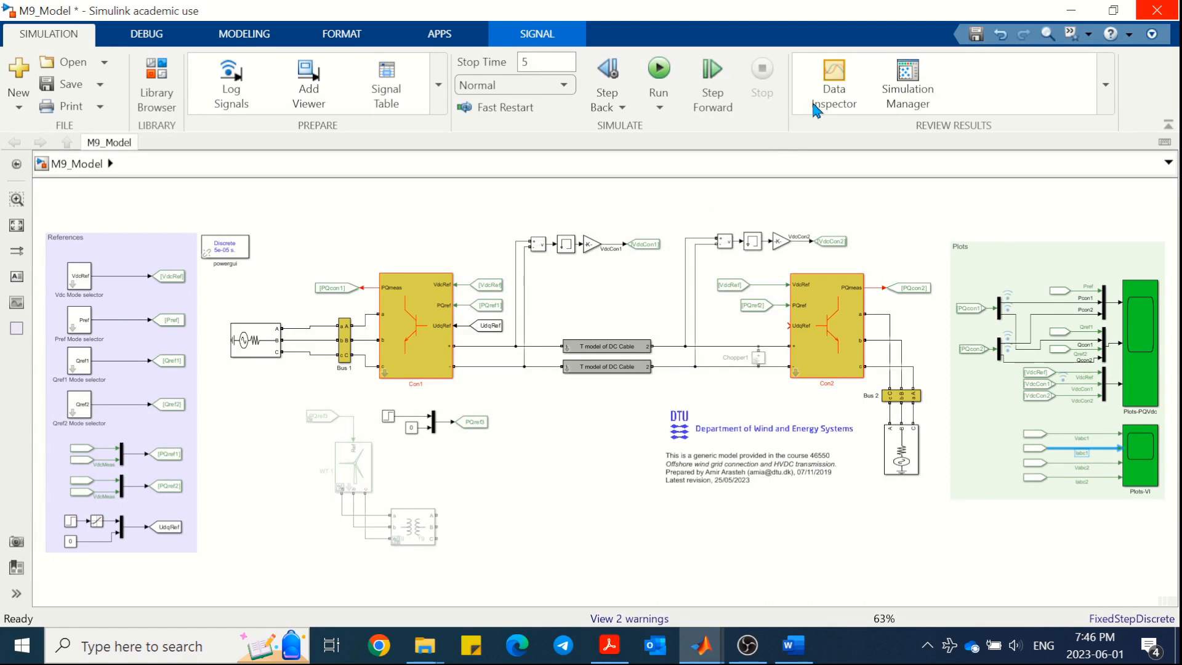
left_click(832, 88)
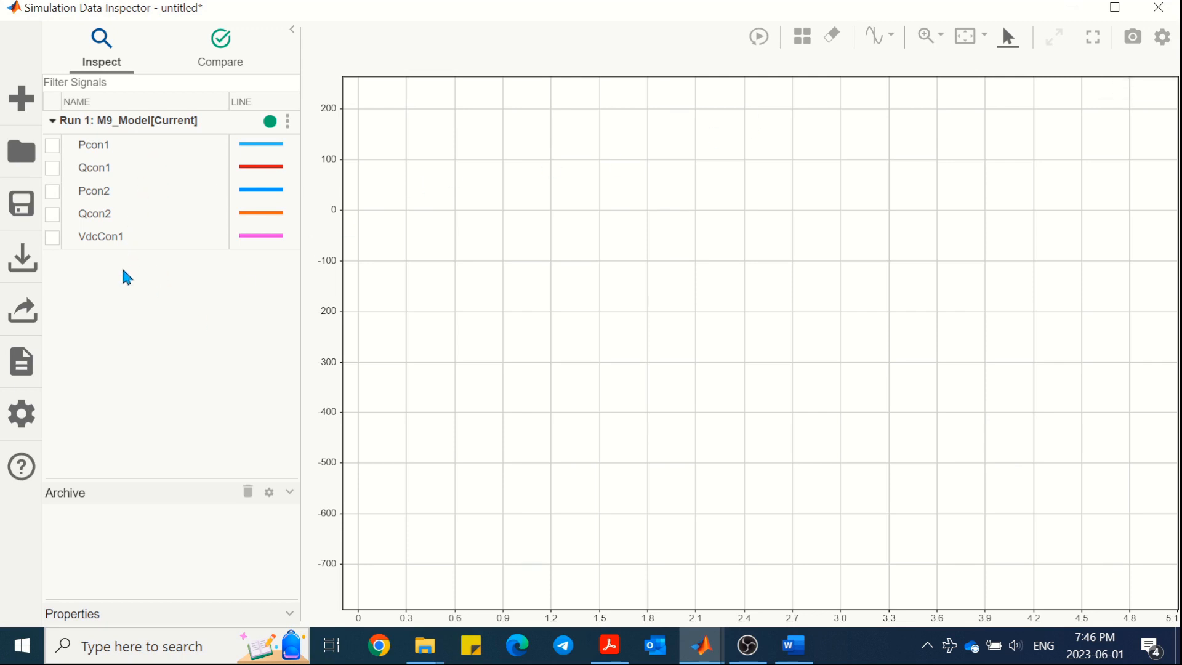
left_click(53, 148)
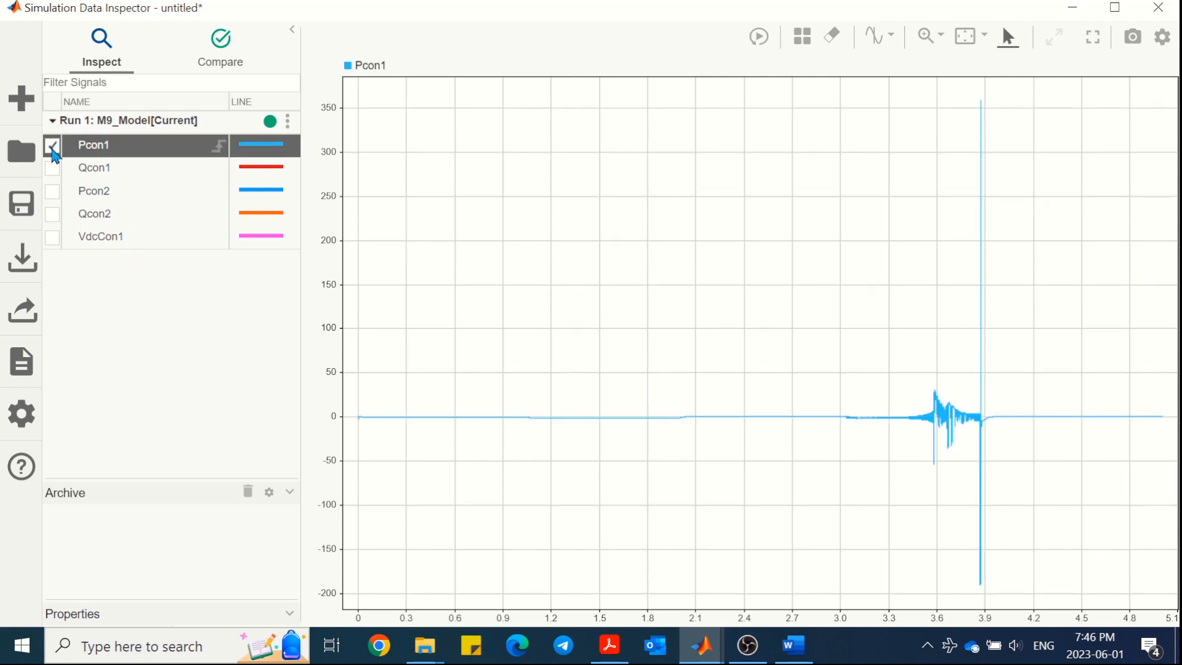
left_click(53, 190)
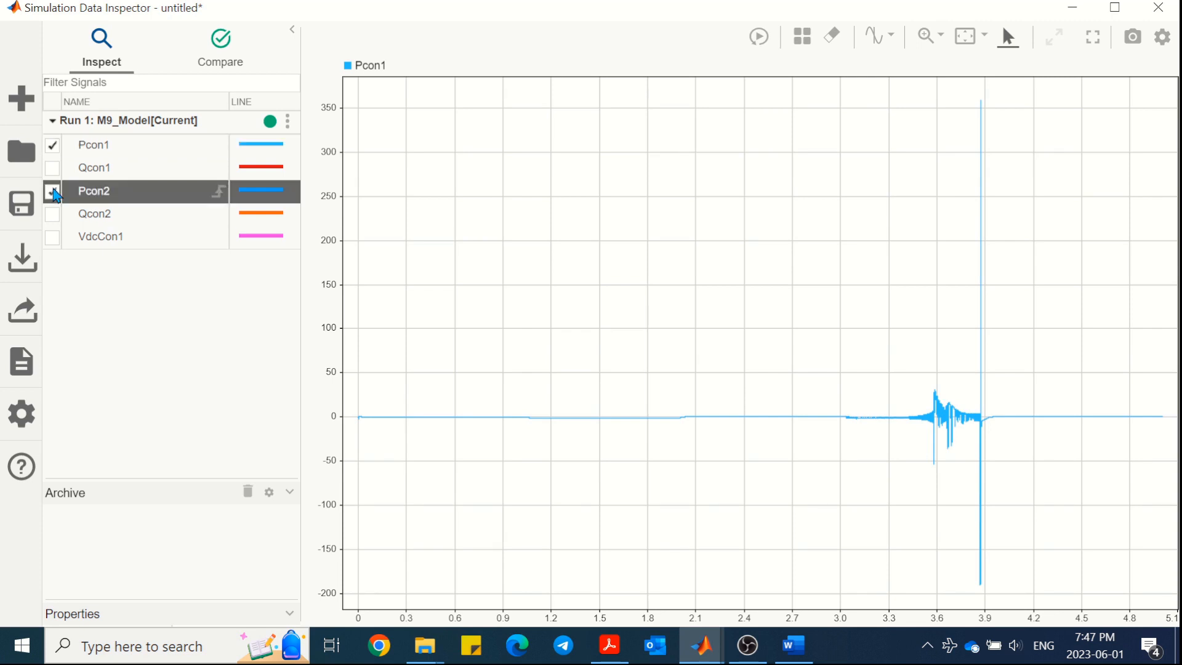
left_click(52, 168)
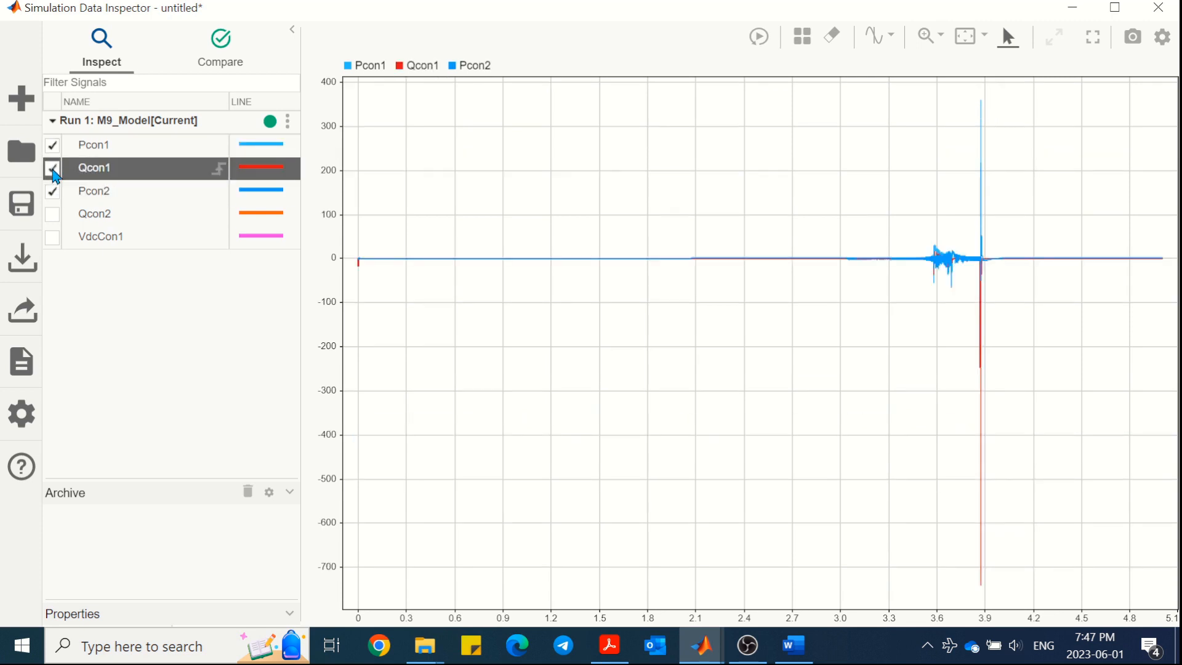
left_click(53, 214)
left_click(52, 237)
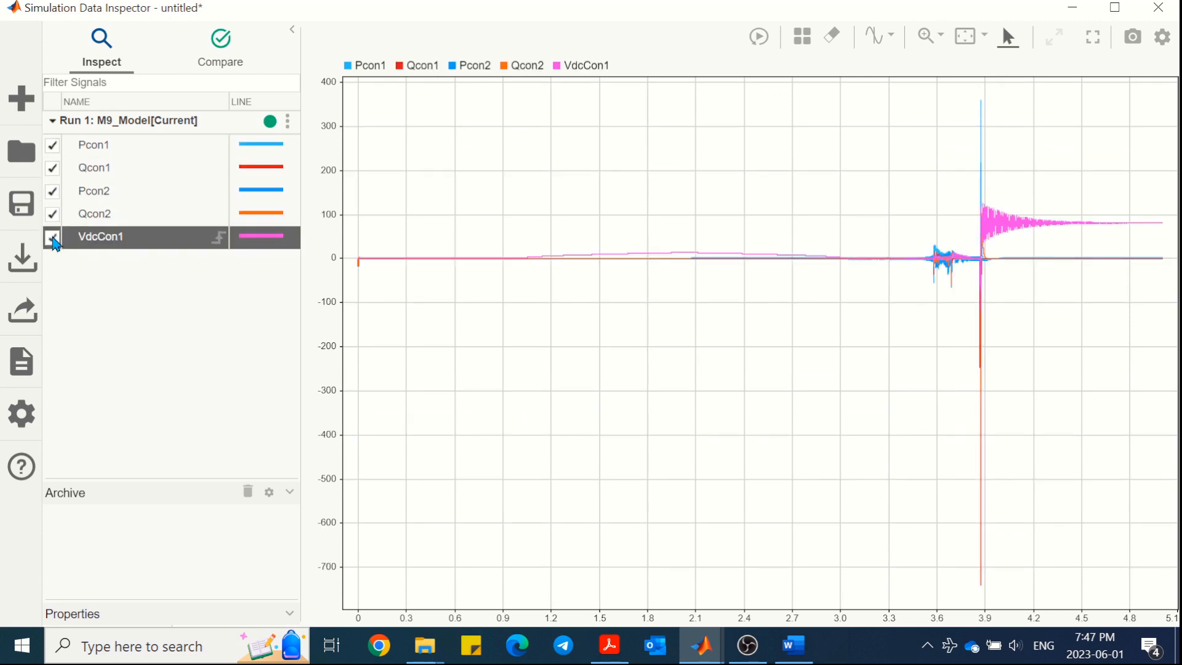
Step: Remove all five Run 1 signals from the Data Inspector's time plot
left_click(52, 237)
left_click(53, 214)
left_click(53, 190)
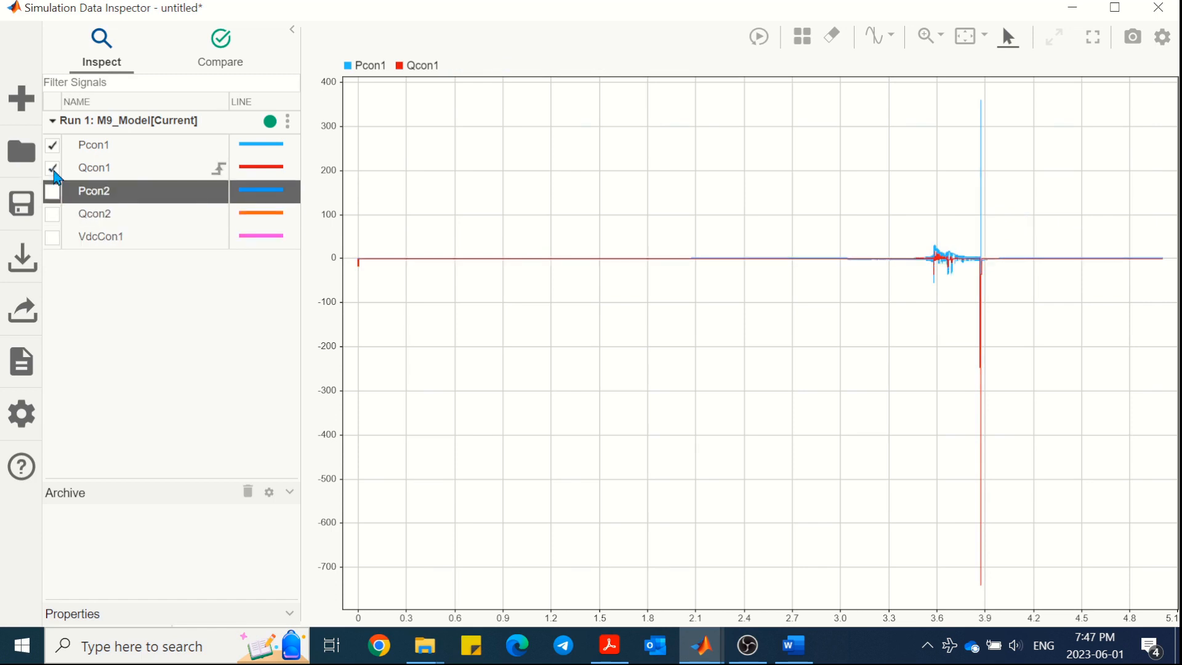
left_click(52, 168)
left_click(52, 146)
Step: Delete the Pcon1 signal from Run 1 in the Data Inspector
right_click(101, 150)
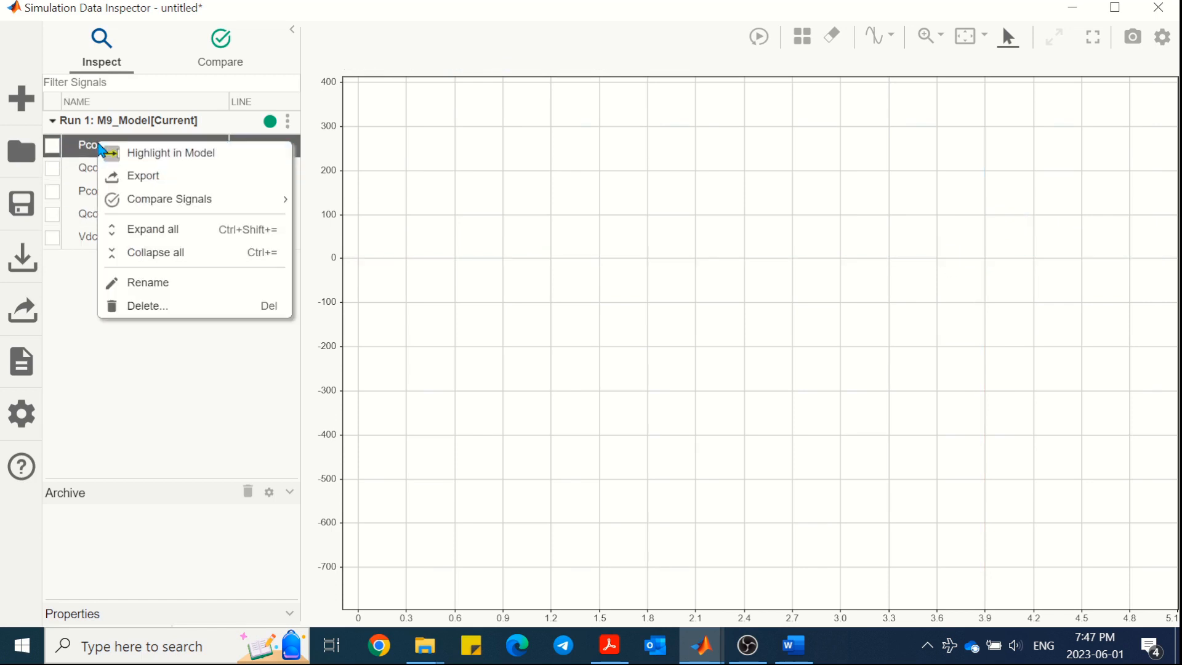
left_click(131, 306)
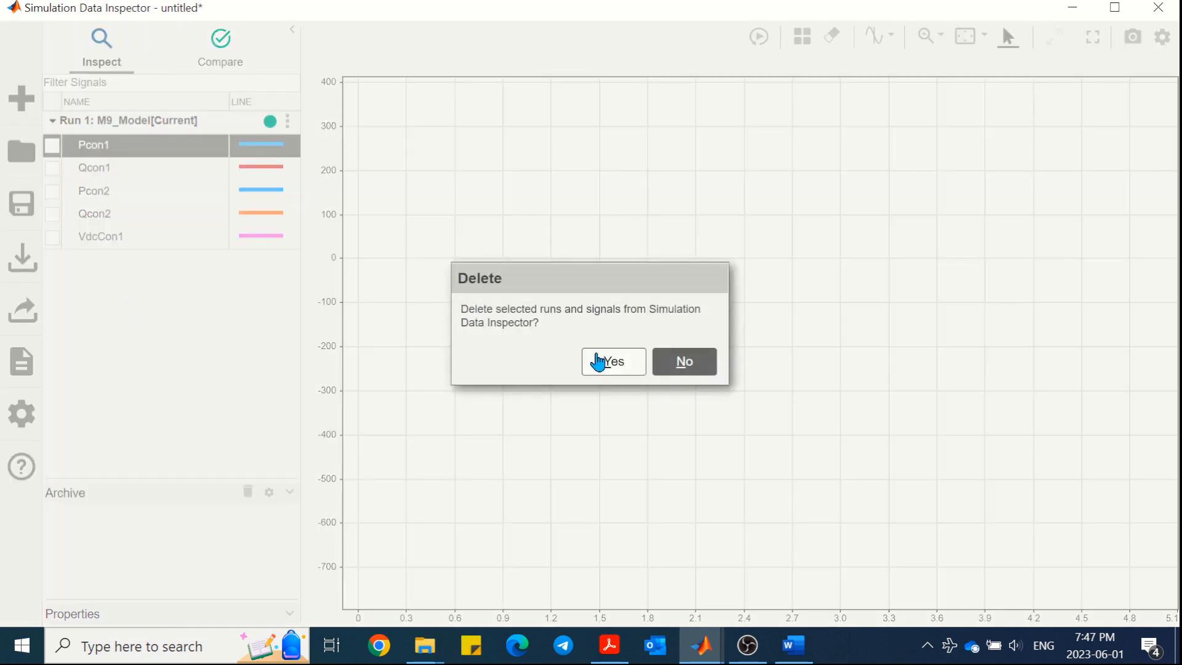
left_click(600, 361)
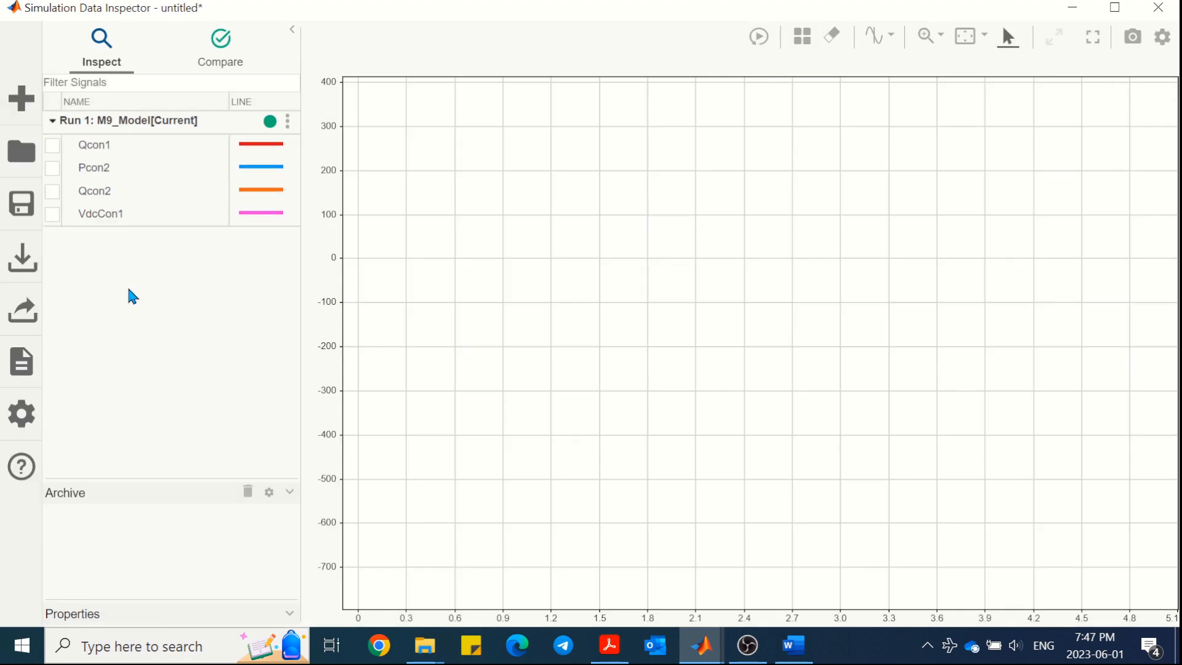
Step: Limit the Data Inspector's archive to the last 2 runs and return to the M9_Model diagram
left_click(26, 419)
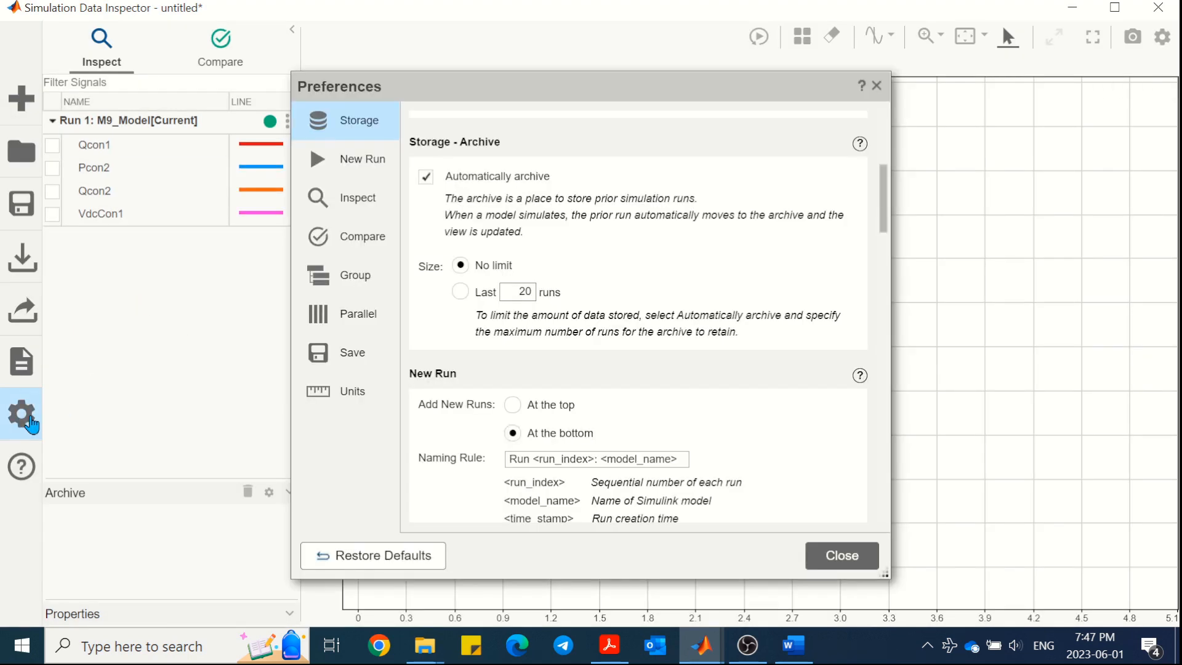
left_click(460, 293)
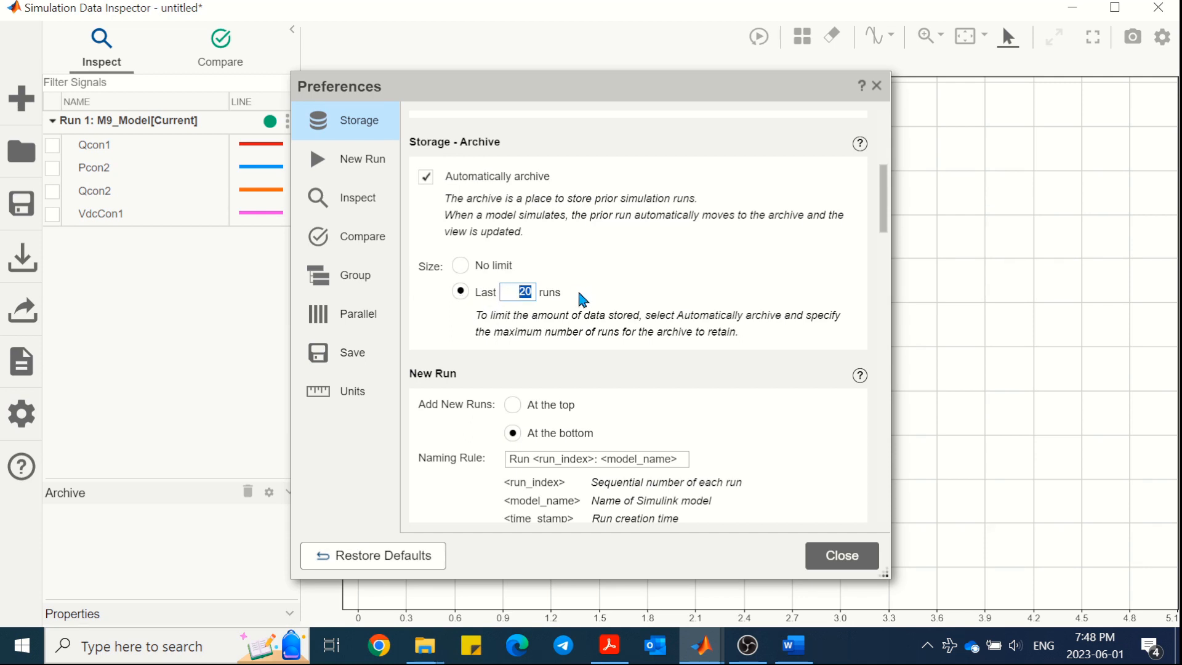
type("2")
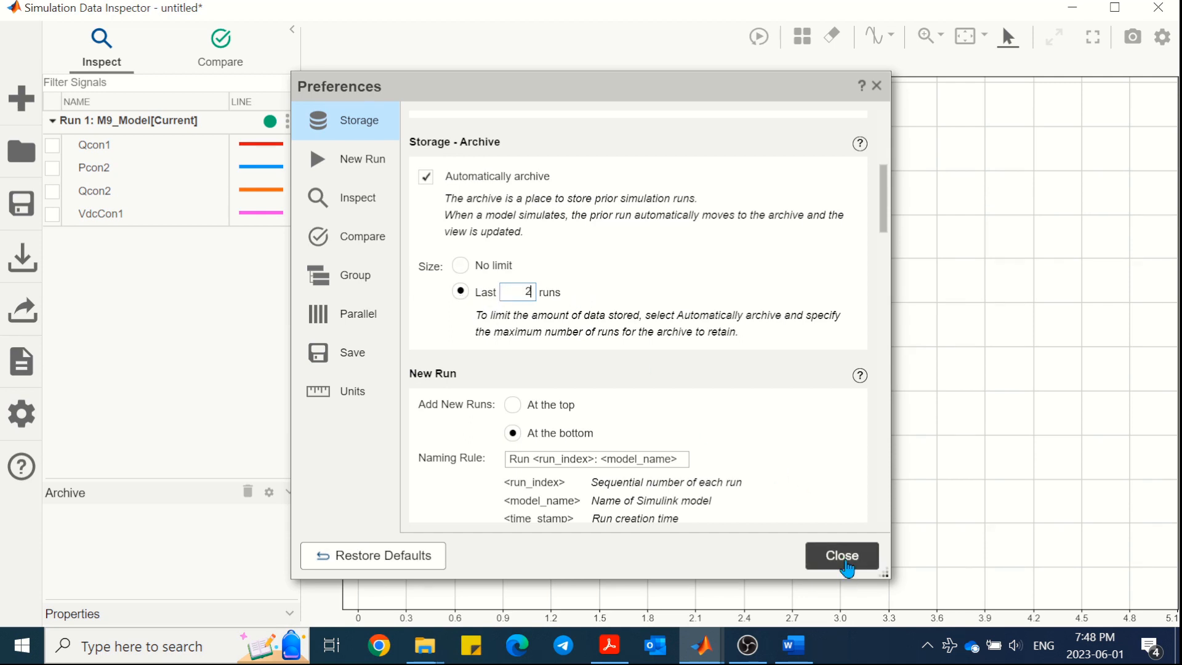
left_click(844, 557)
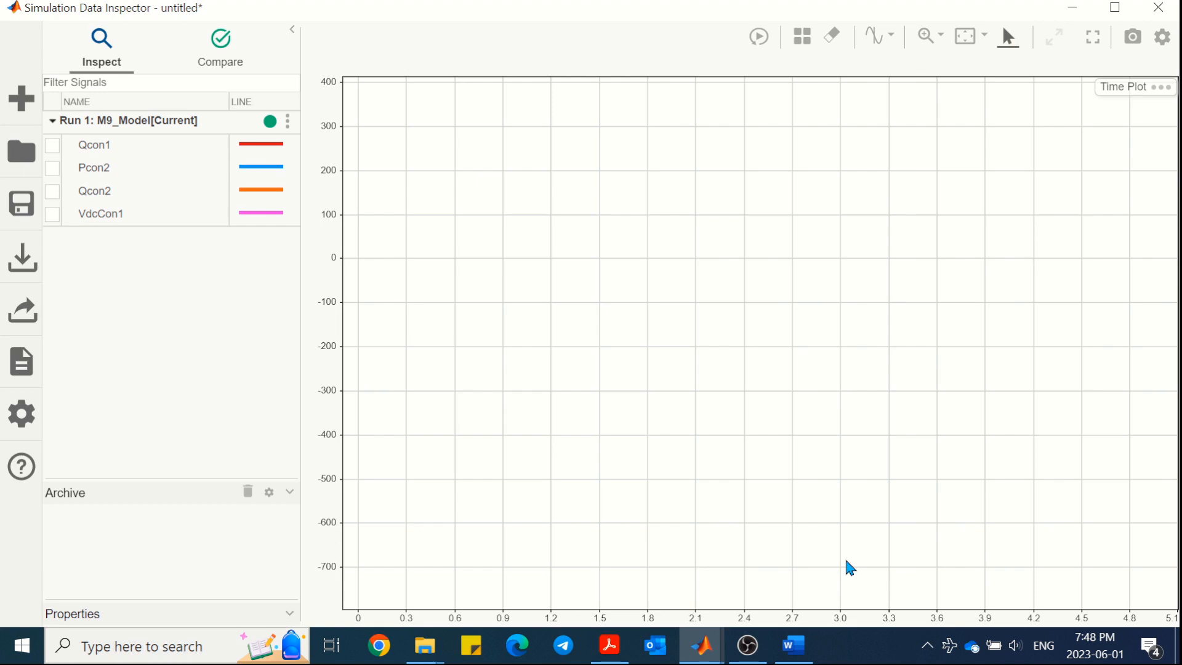
left_click(1072, 8)
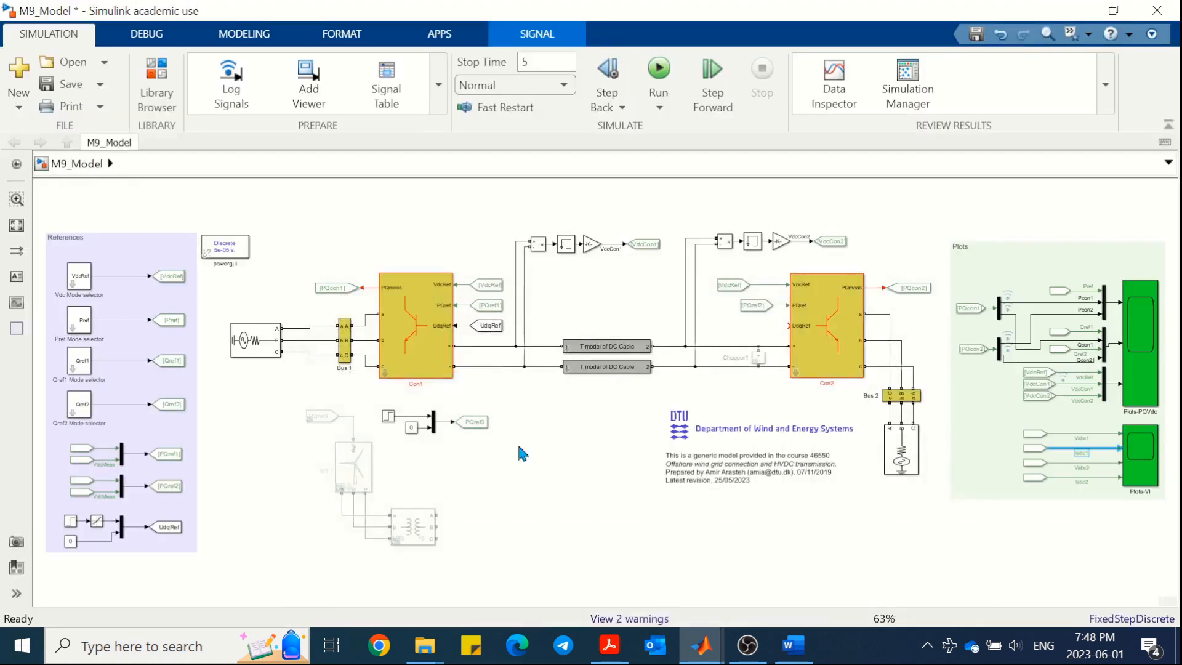
Step: Read task 18 in M9_Exercise.pdf in Acrobat, return to the Simulink model, and check the control mode of Con1
left_click(611, 634)
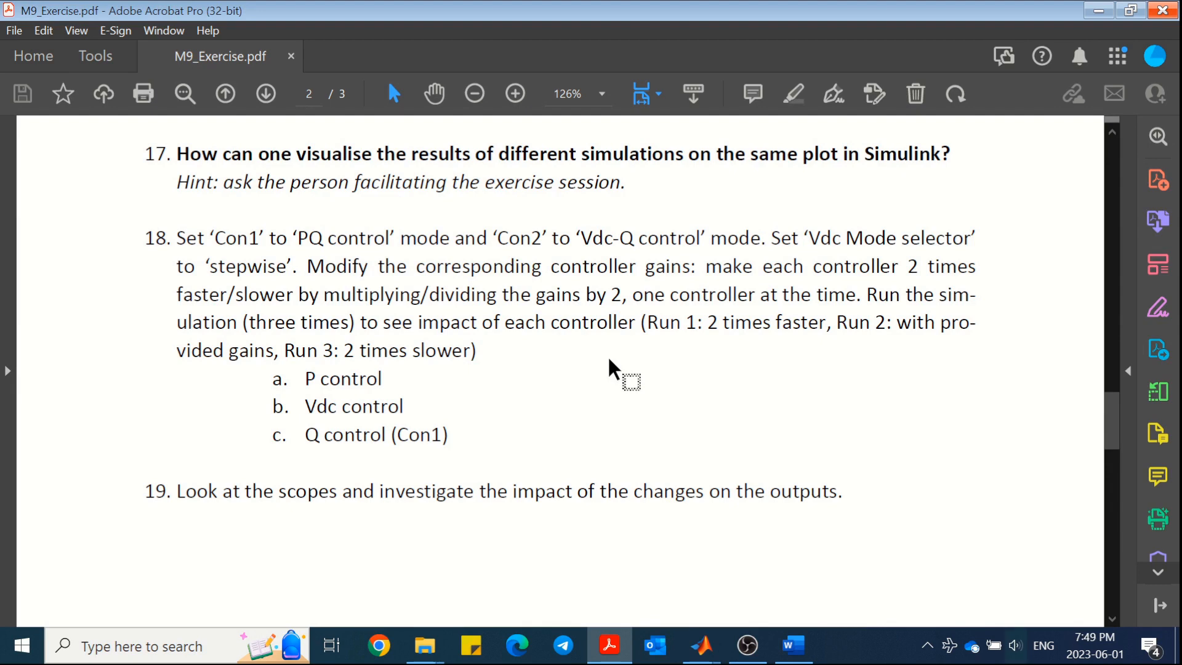
left_click(610, 645)
double_click(418, 340)
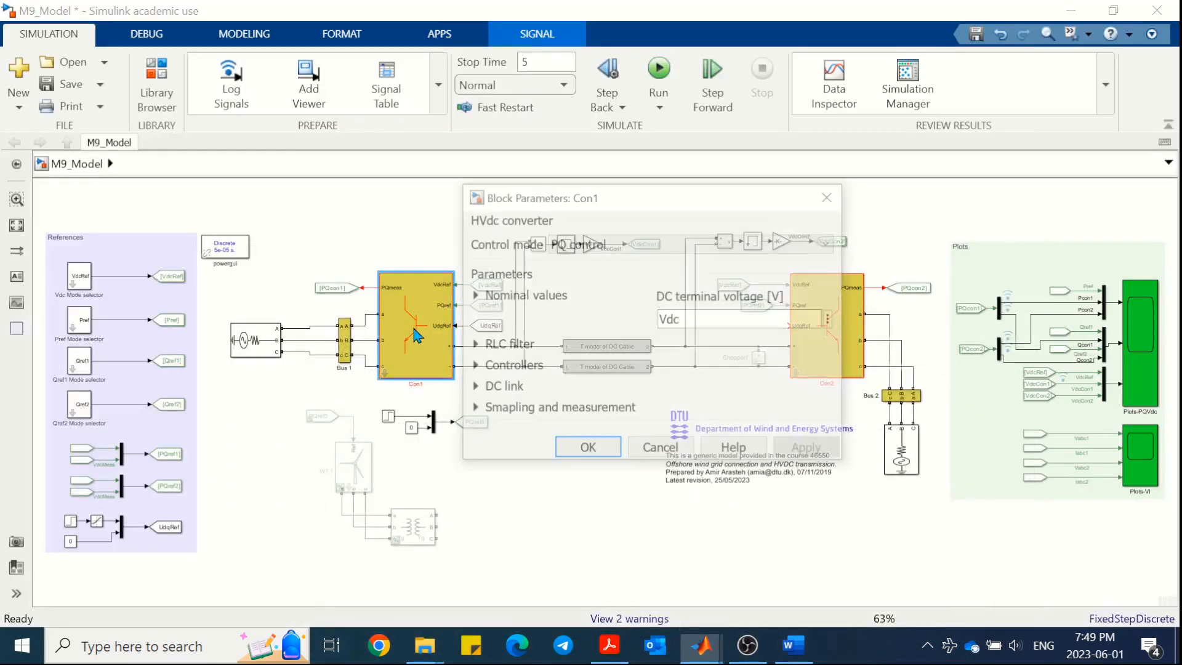
left_click(570, 448)
Step: Set the control mode of converter Con2 to Vdc-Q control
left_click(829, 325)
double_click(829, 325)
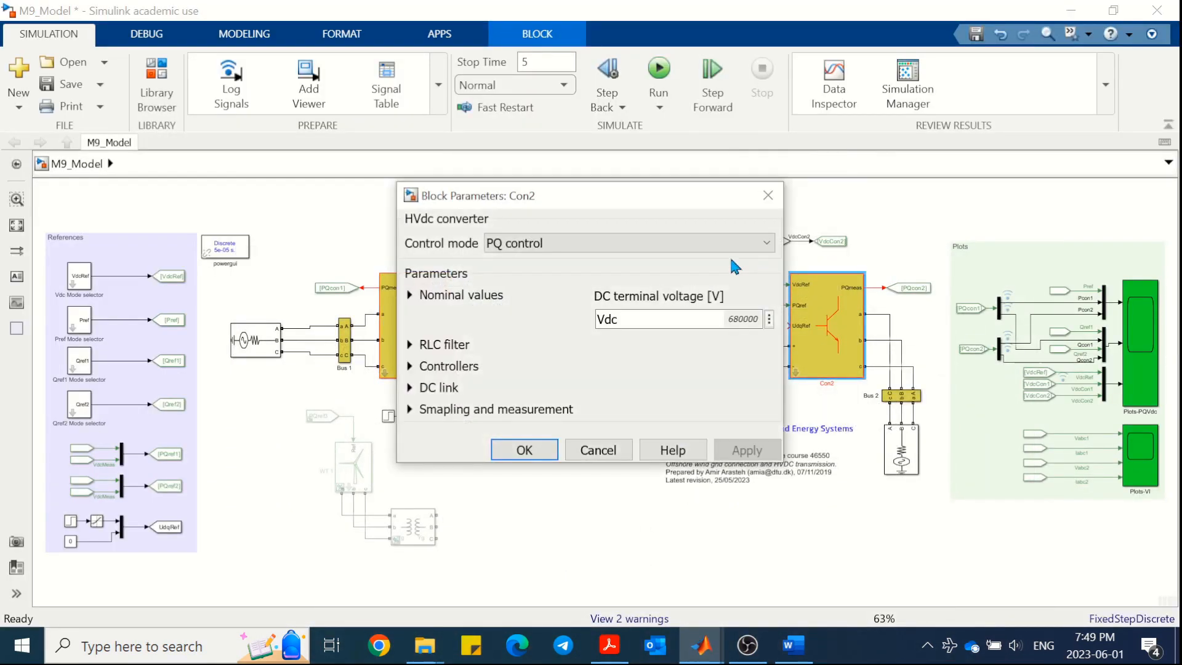
left_click(671, 243)
left_click(530, 259)
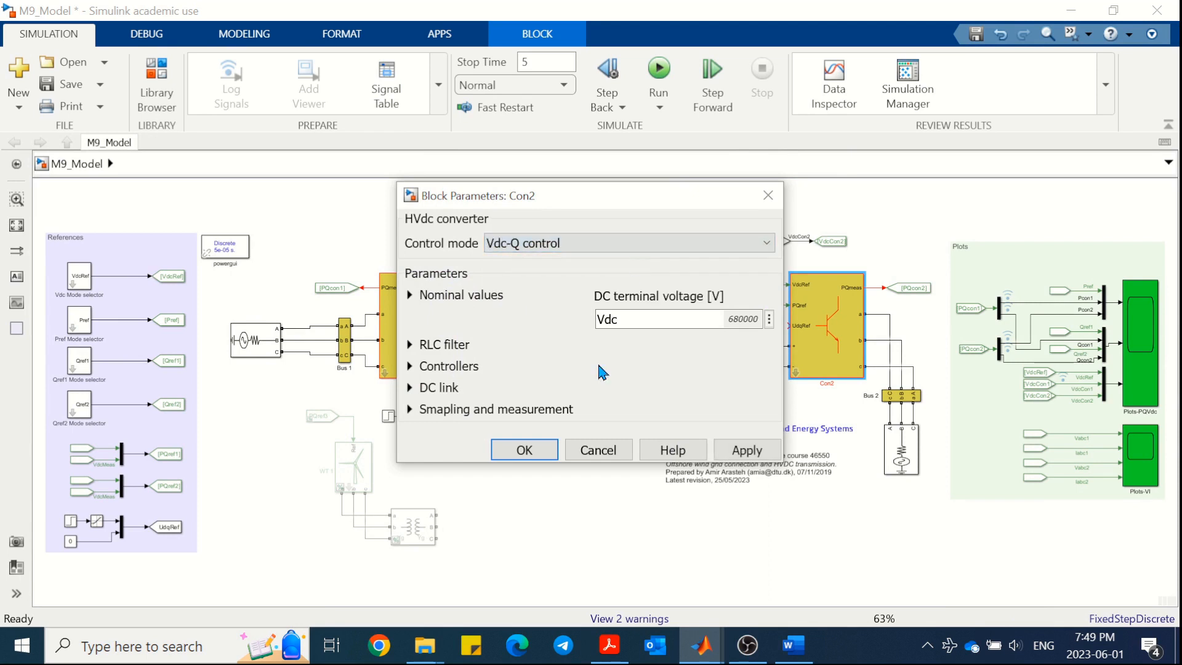
left_click(524, 450)
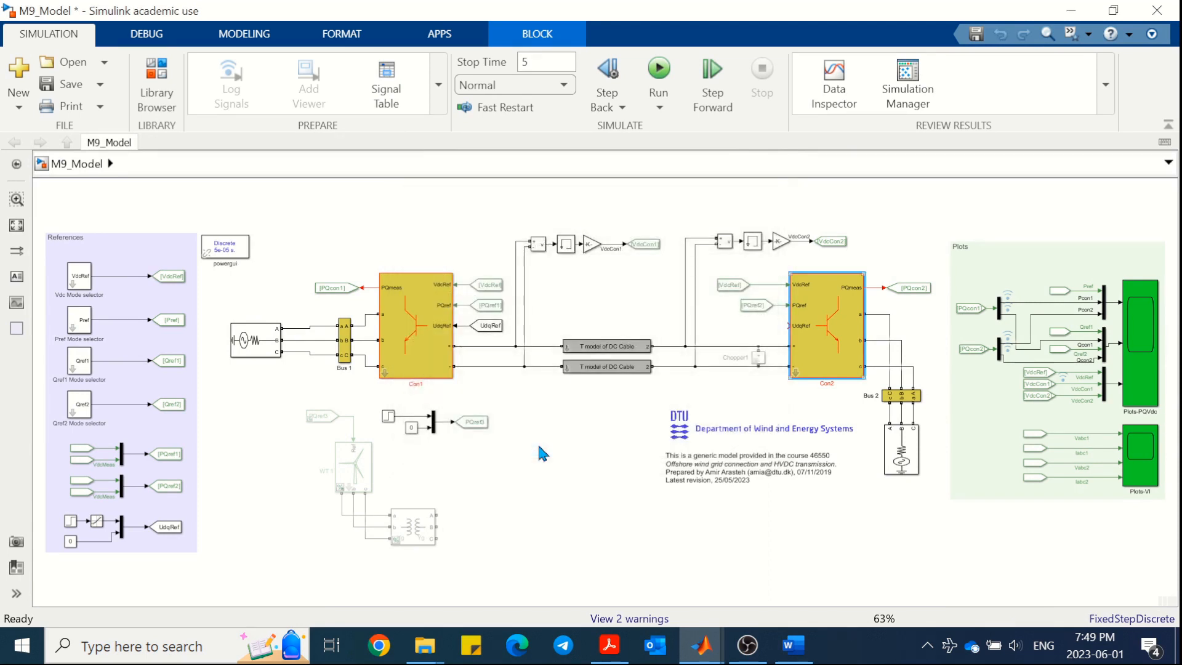
Step: Change the VdcRef setting of the Vdc mode selector block in the References area
double_click(79, 276)
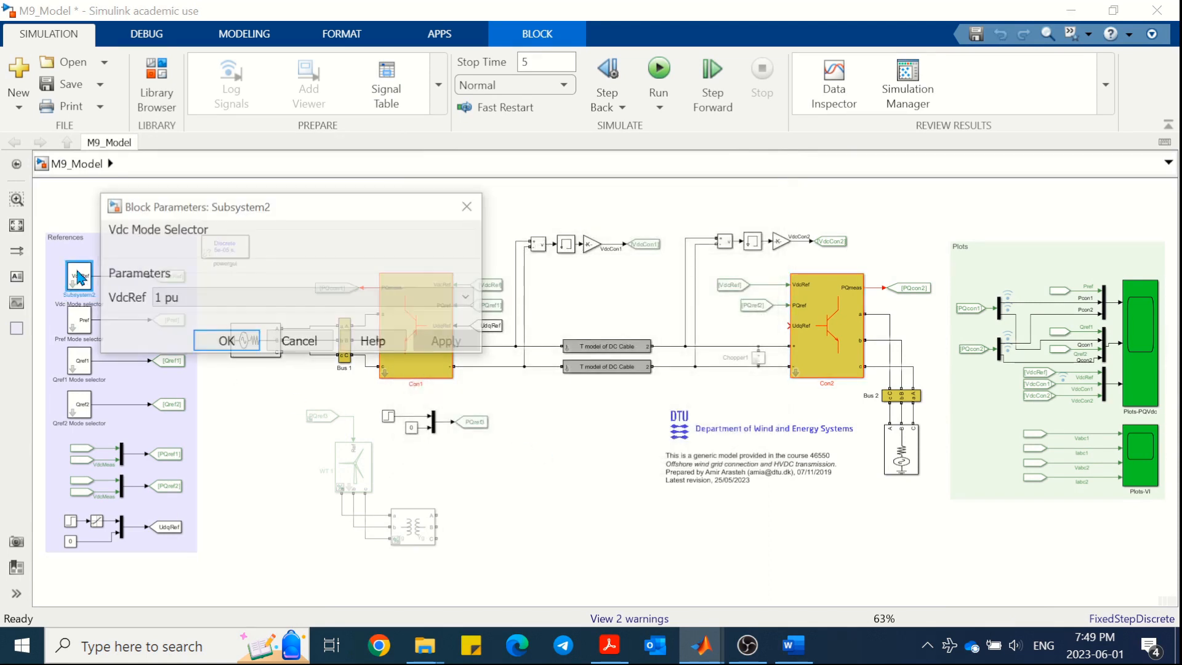
left_click(162, 297)
left_click(165, 331)
left_click(221, 341)
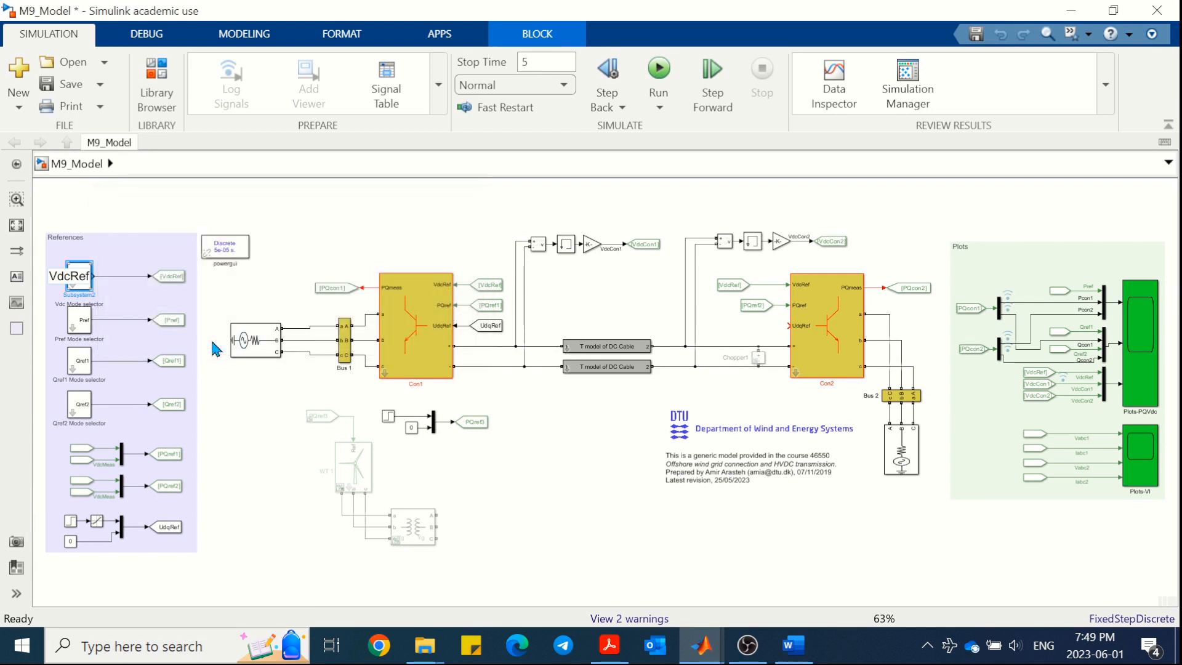
Step: Check the reference modes of the Pref, Qref1 and Qref2 mode selector blocks
double_click(85, 321)
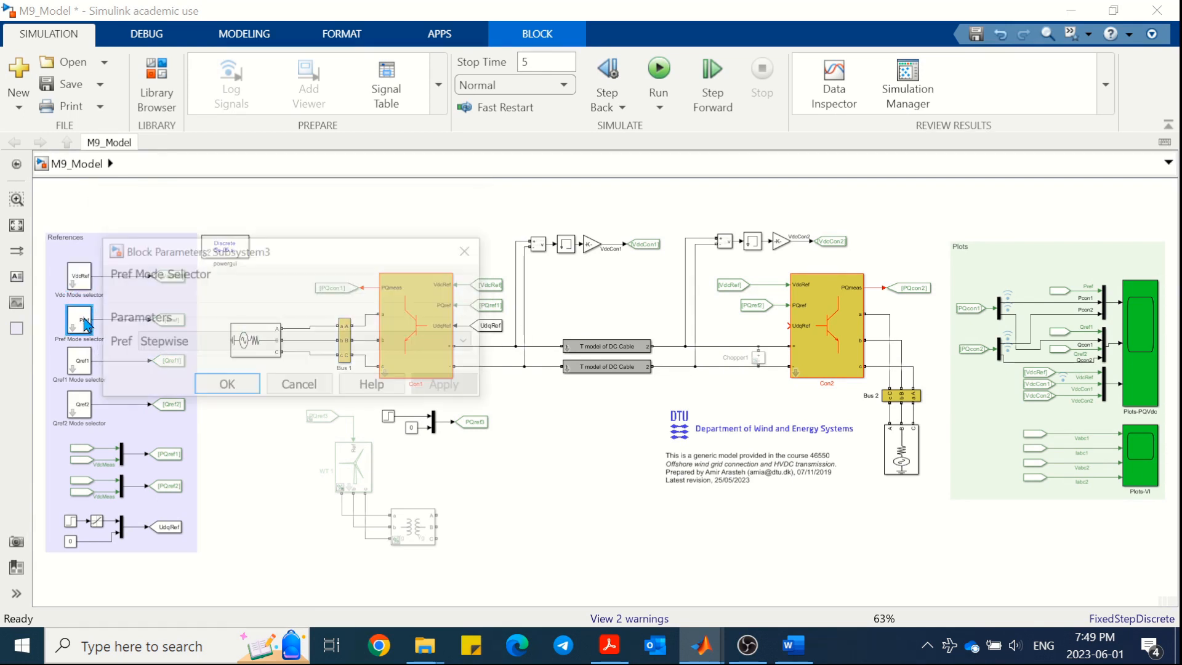
left_click(224, 388)
left_click(86, 367)
double_click(86, 368)
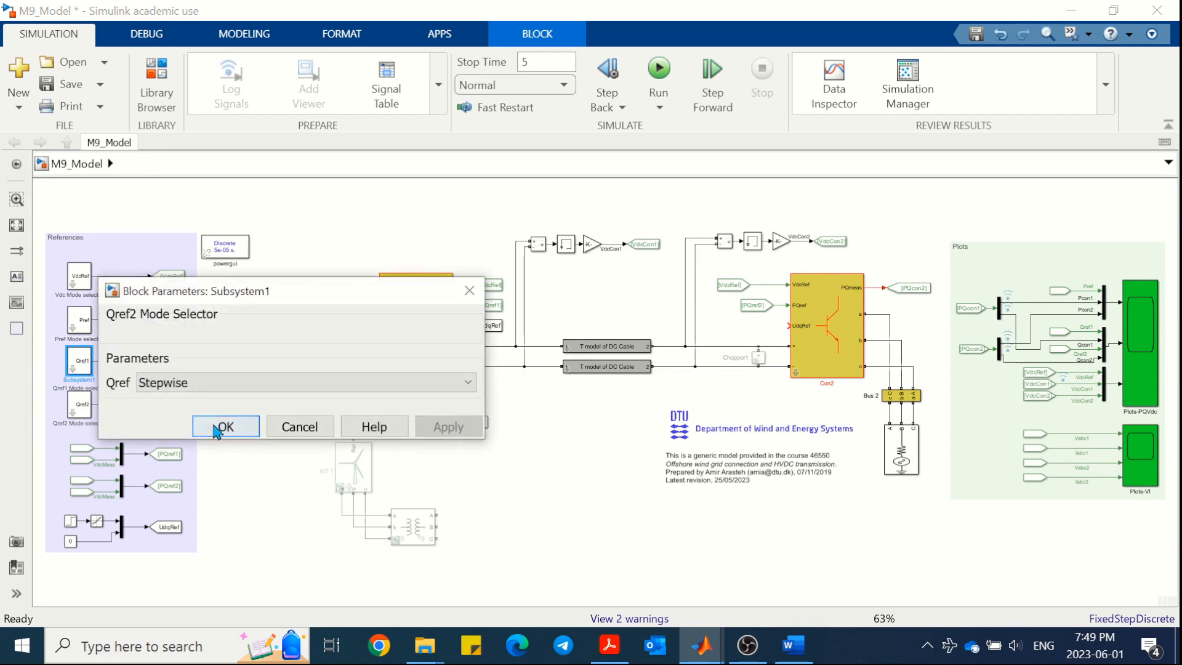
left_click(226, 428)
double_click(81, 405)
left_click(200, 469)
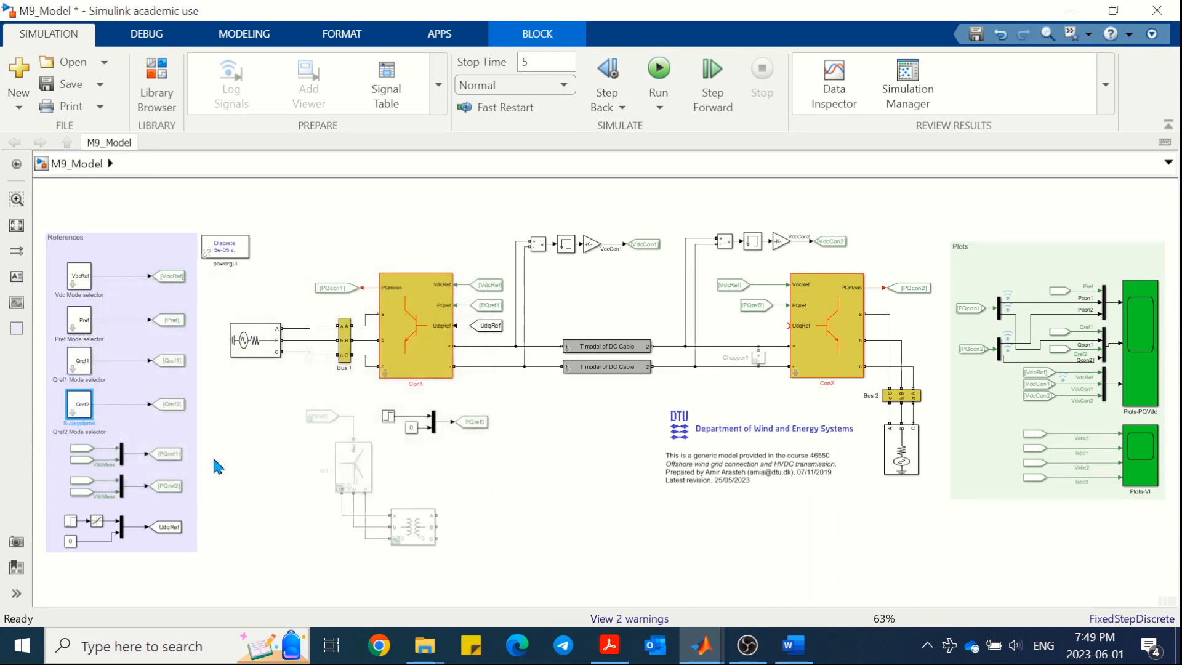
left_click(259, 396)
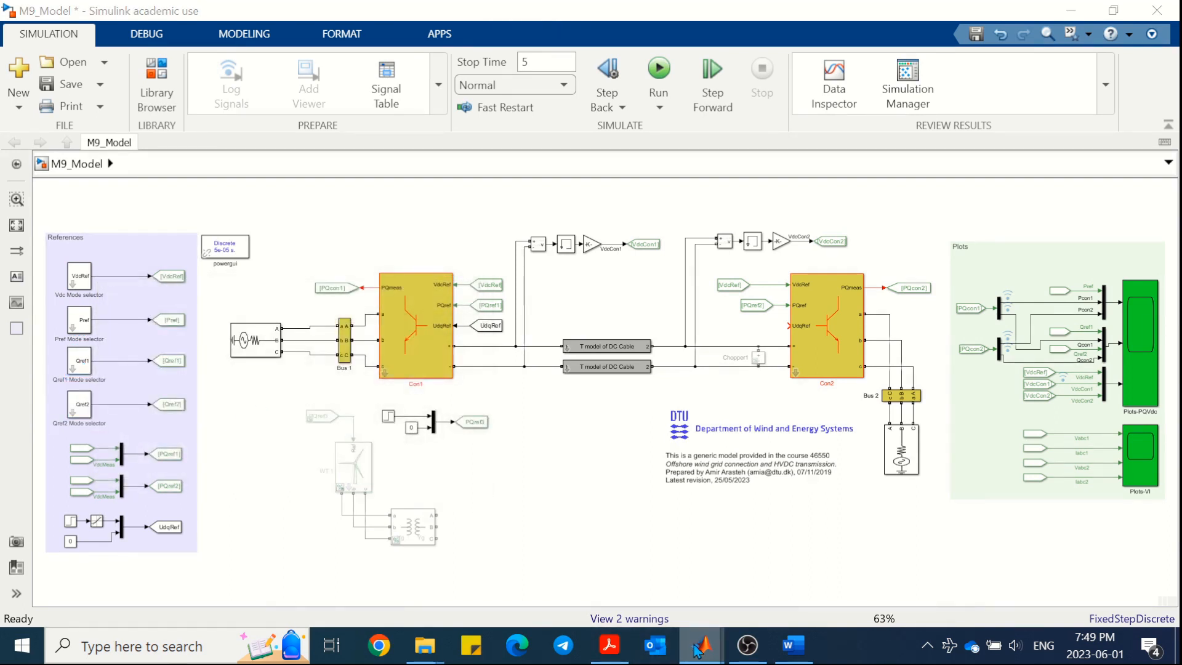
Step: Divide the active KpiP_HVDC gains by 2 in M9_Parameters.m, save the script and simulate M9_Model
mouse_move(701, 645)
left_click(616, 579)
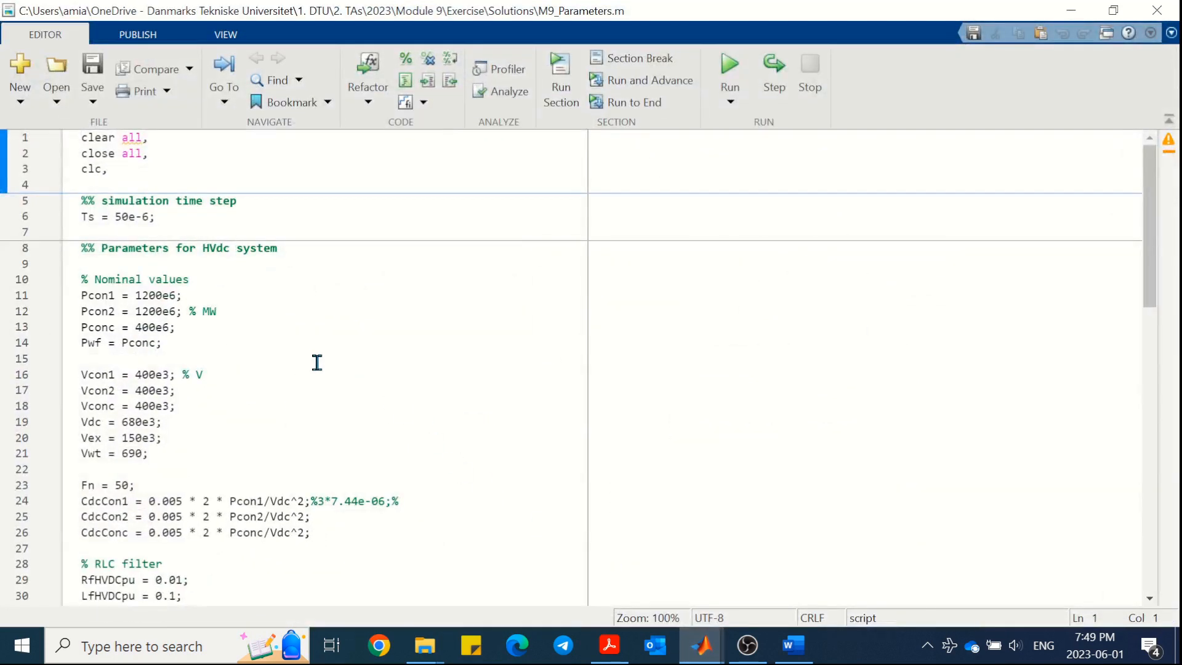
left_click_drag(1153, 267, 1153, 377)
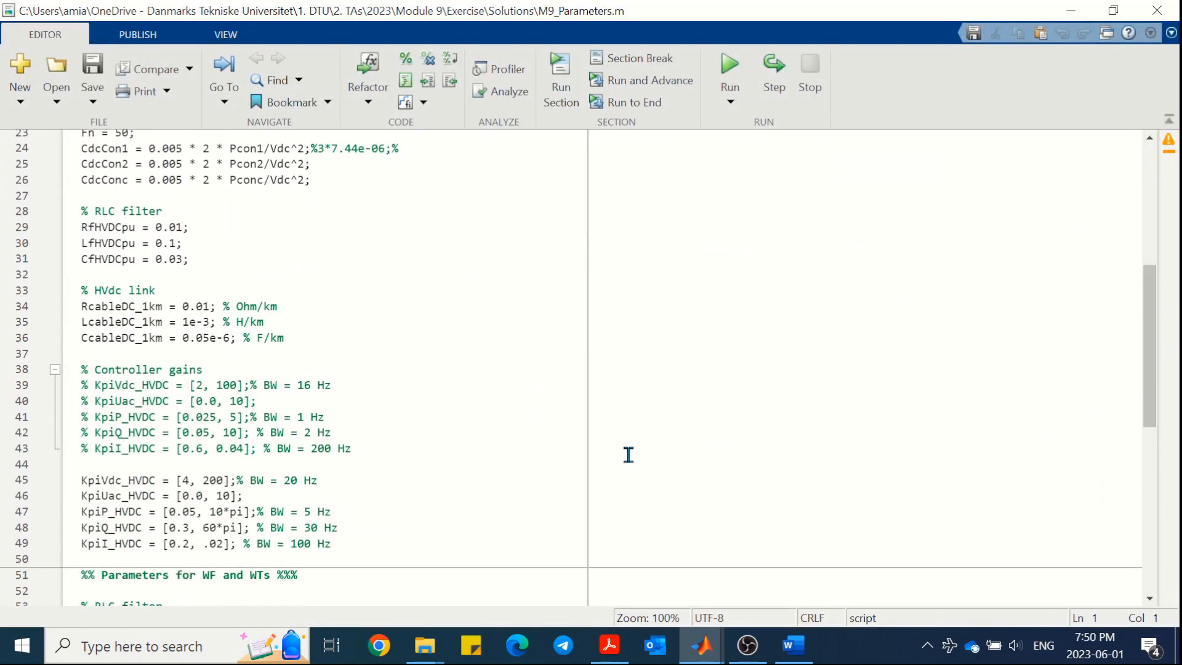
left_click(249, 512)
type("/ 2")
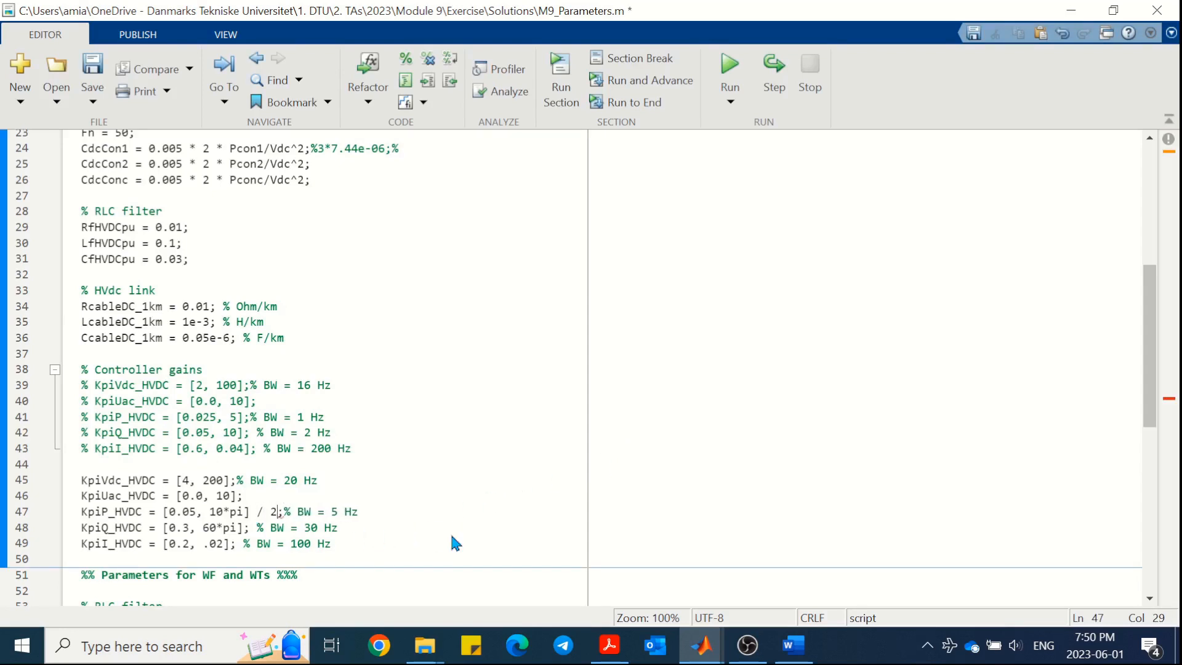
left_click(93, 71)
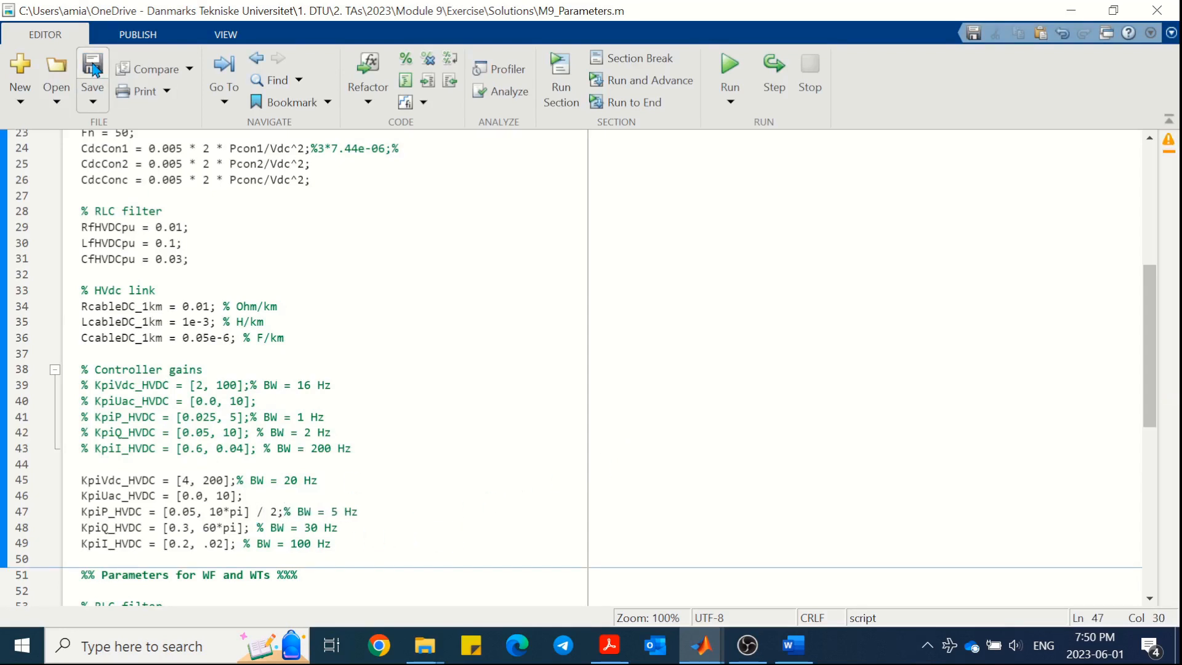
left_click(1071, 11)
left_click(659, 71)
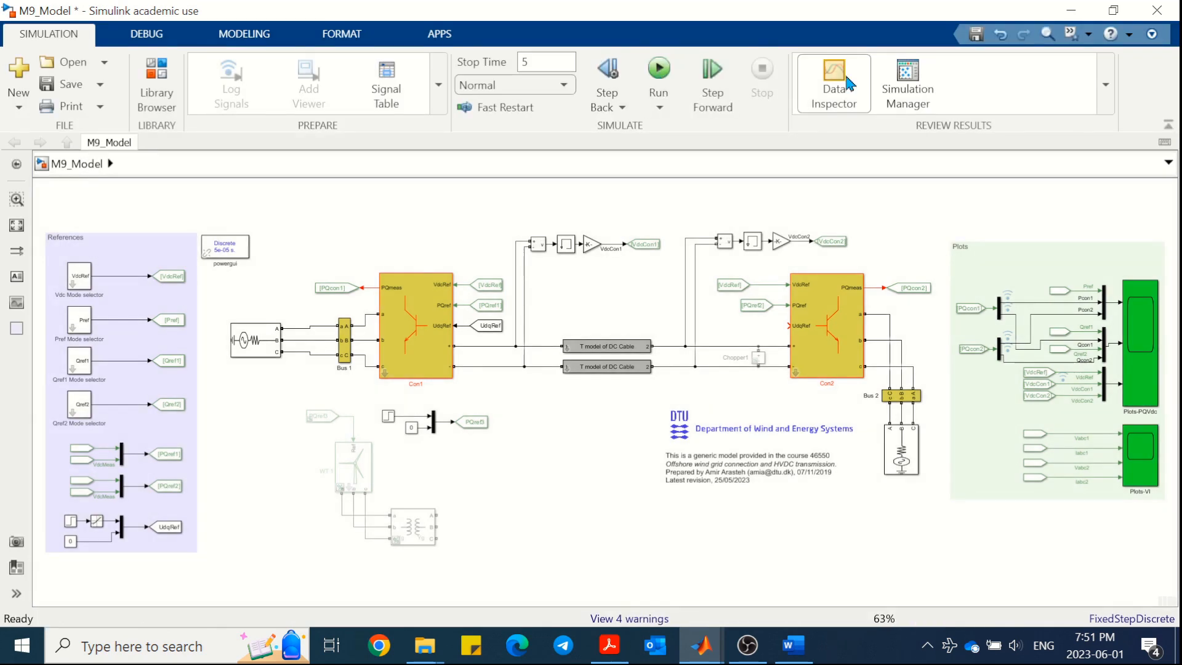
Step: Compare the Pcon2 signals of Run 1 and Run 2 in the Data Inspector
left_click(838, 77)
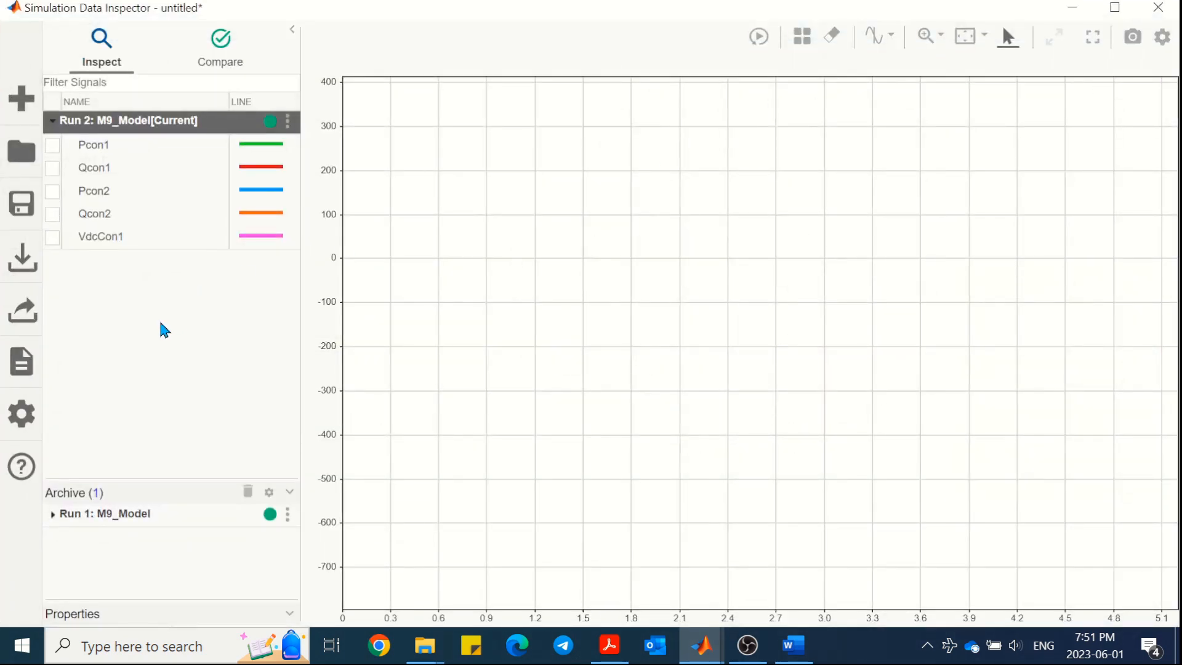
left_click(53, 516)
left_click(53, 516)
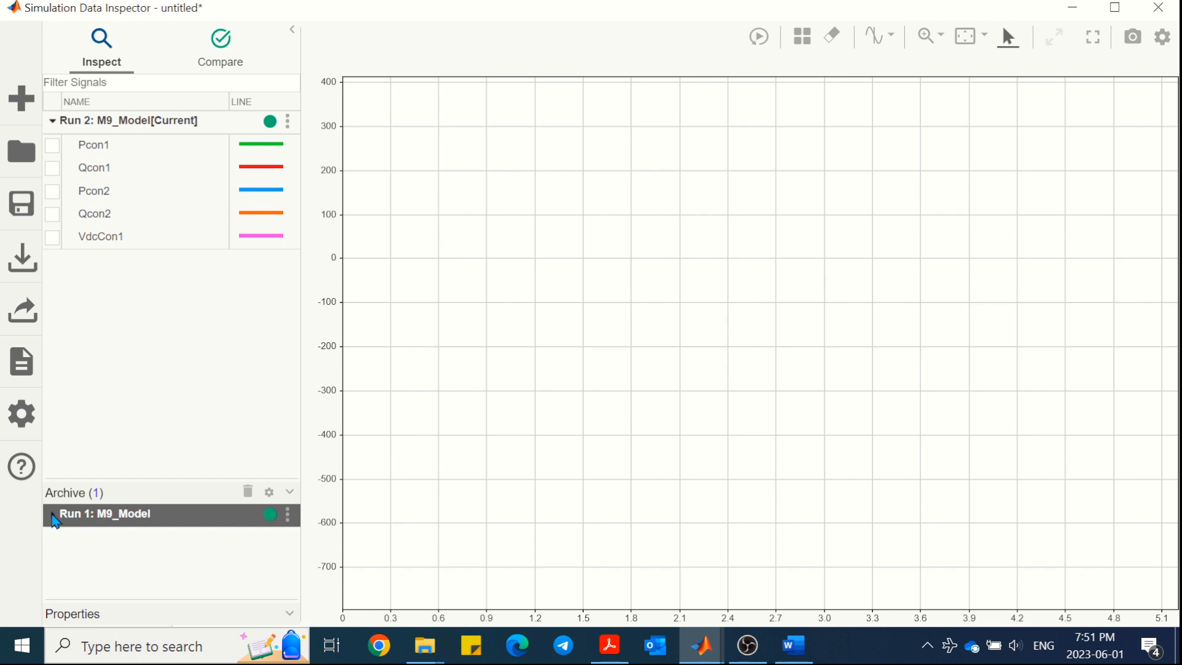
left_click(53, 516)
left_click(52, 561)
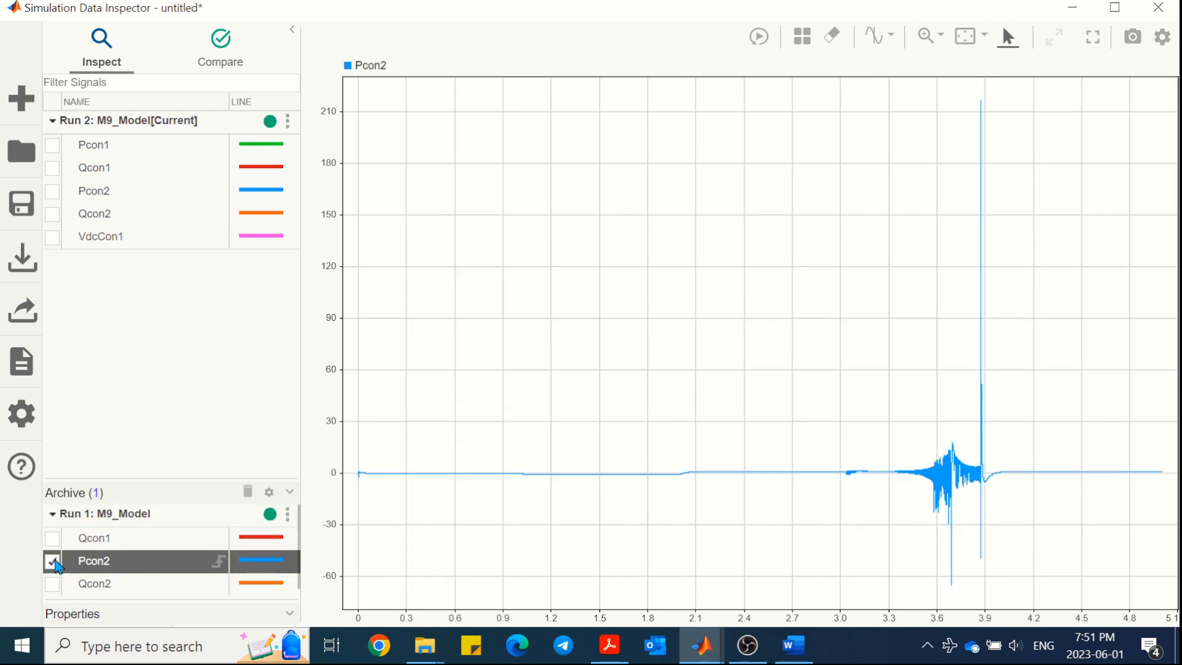
left_click(52, 192)
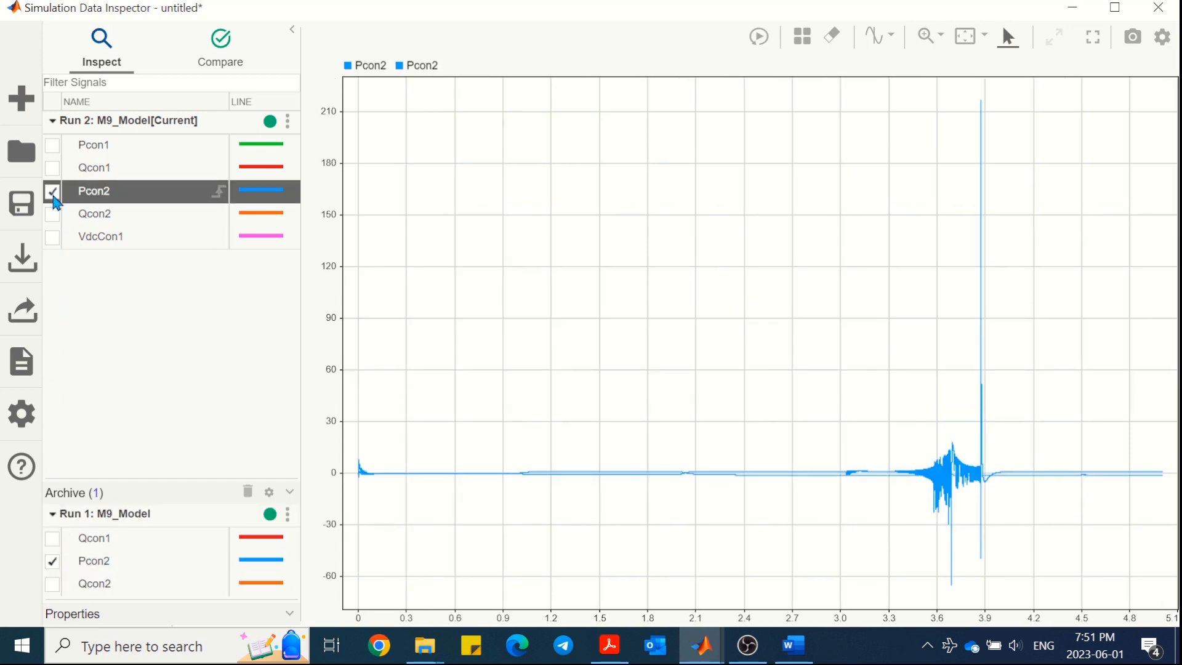
left_click(52, 561)
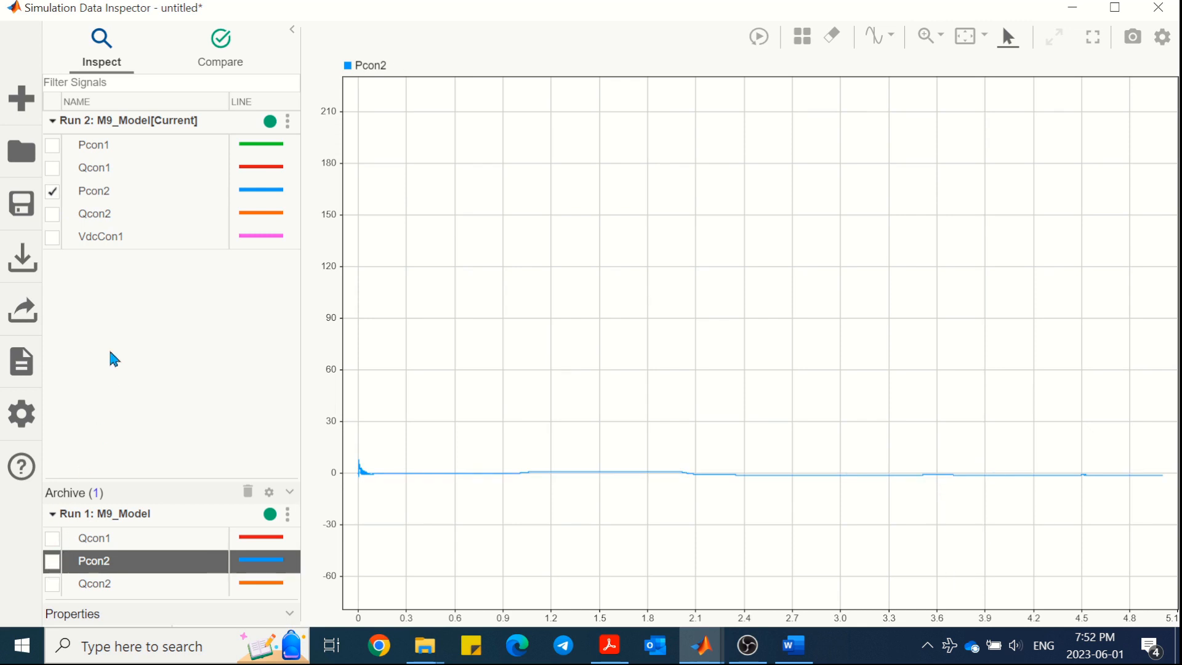
Step: Delete all archived runs, clear Run 2's Pcon2 from the plot and return to the M9_Model diagram
left_click(247, 492)
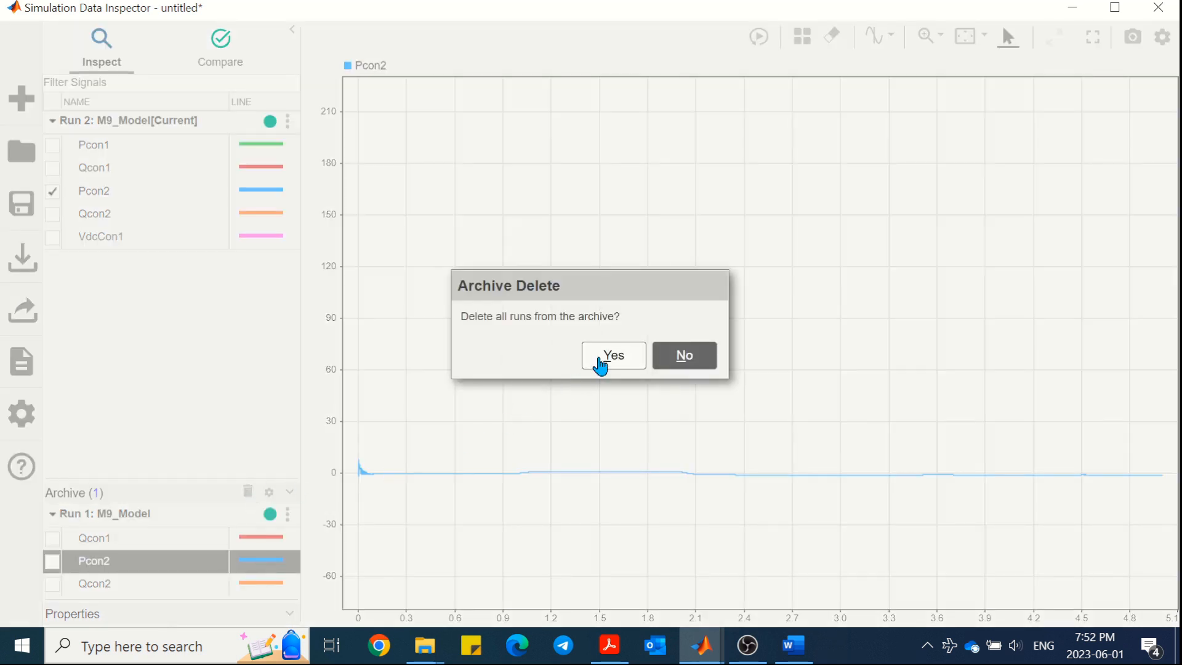
left_click(601, 366)
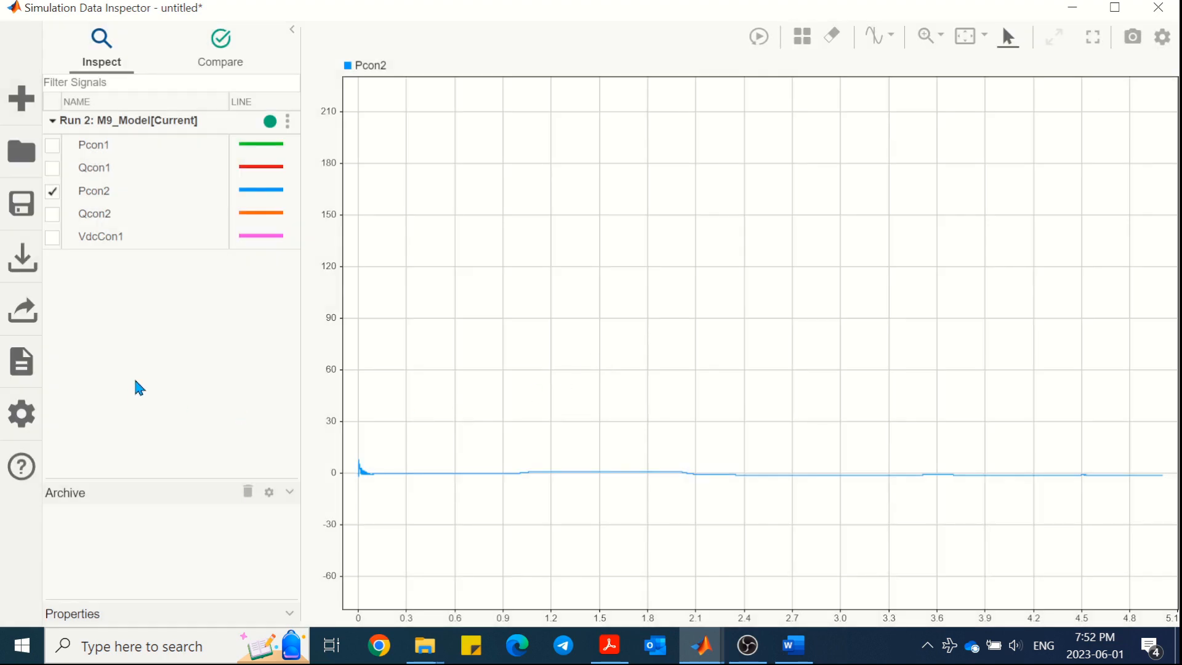
left_click(52, 191)
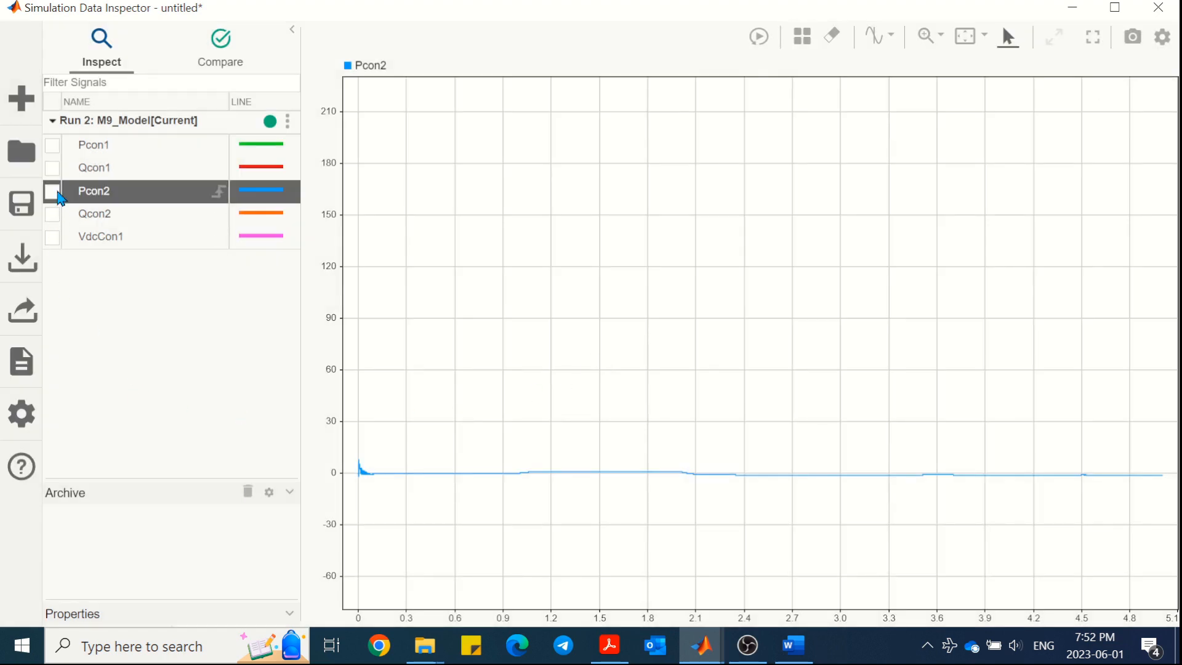
left_click(1078, 11)
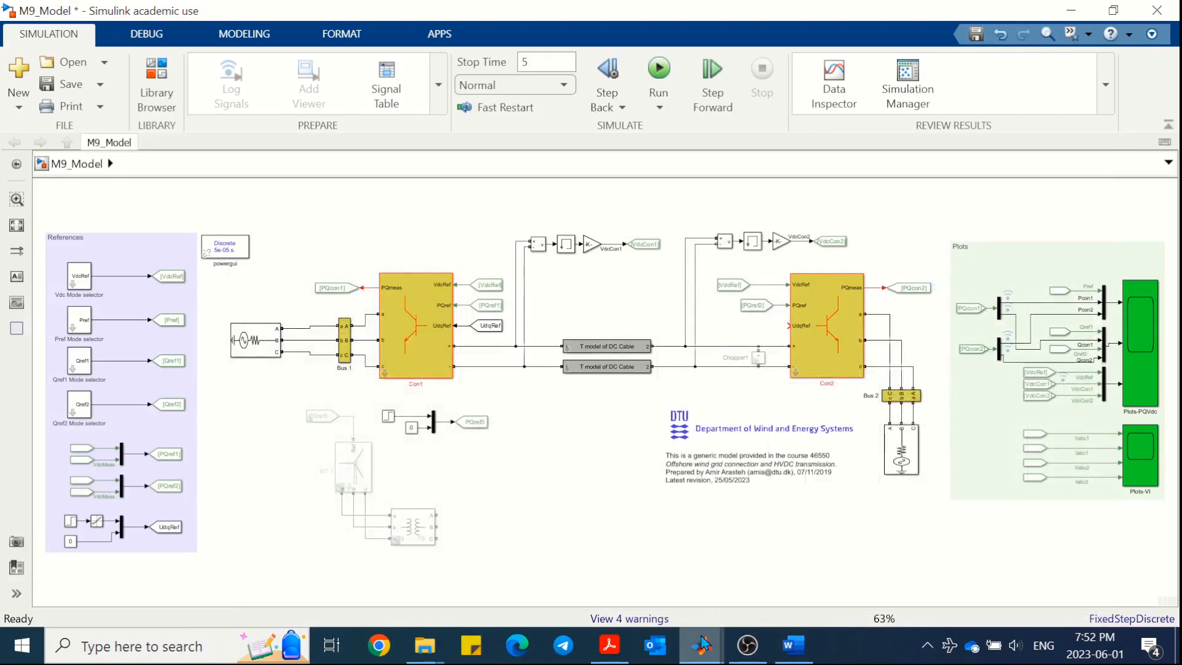
Step: Restore KpiP_HVDC to [0.05, 10*pi] in M9_Parameters.m, save the script and simulate M9_Model again
mouse_move(702, 646)
left_click(582, 542)
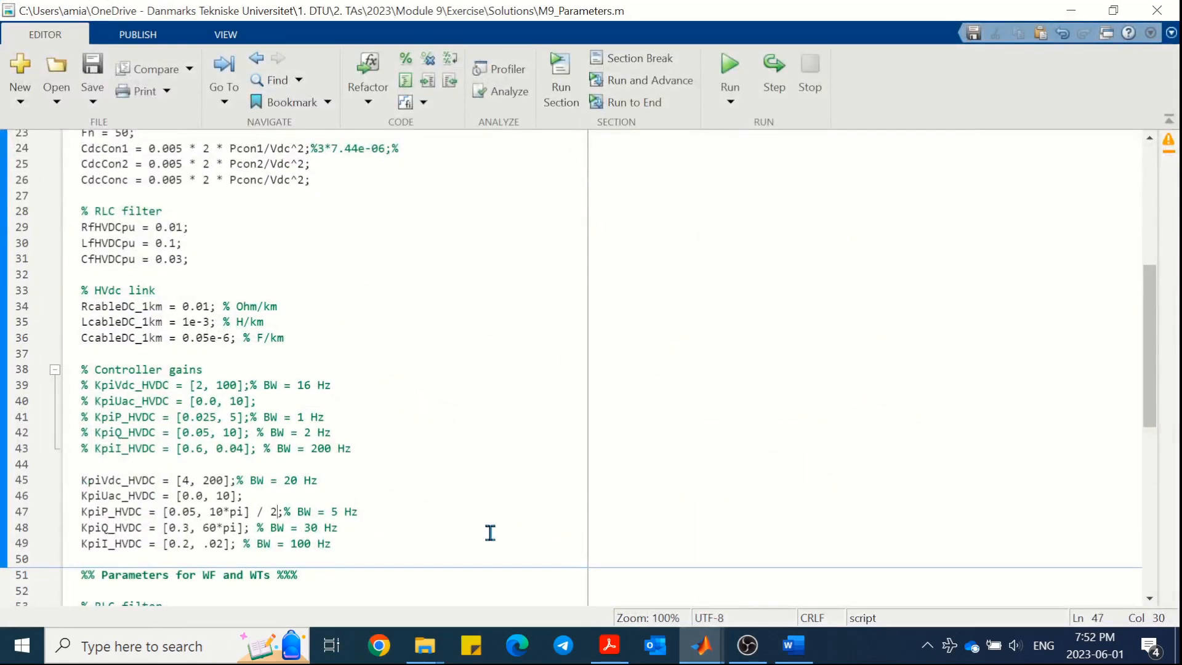
key("BackSpace")
key("BackSpace")
key("BackSpace")
key("BackSpace")
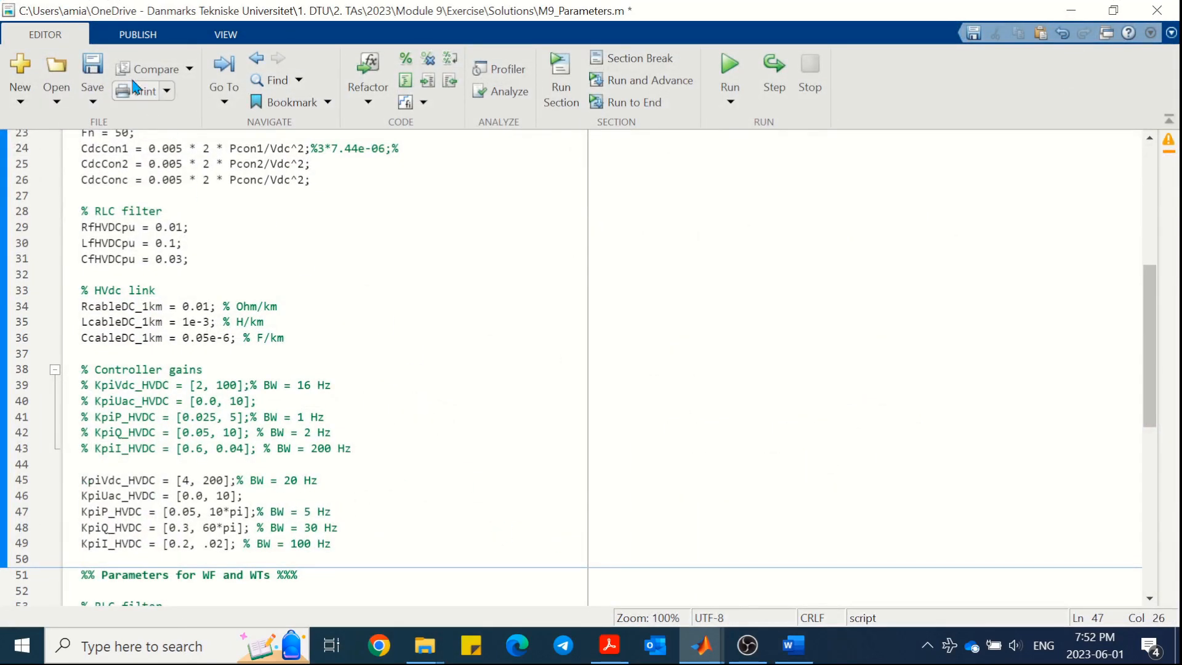
left_click(92, 64)
left_click(1072, 11)
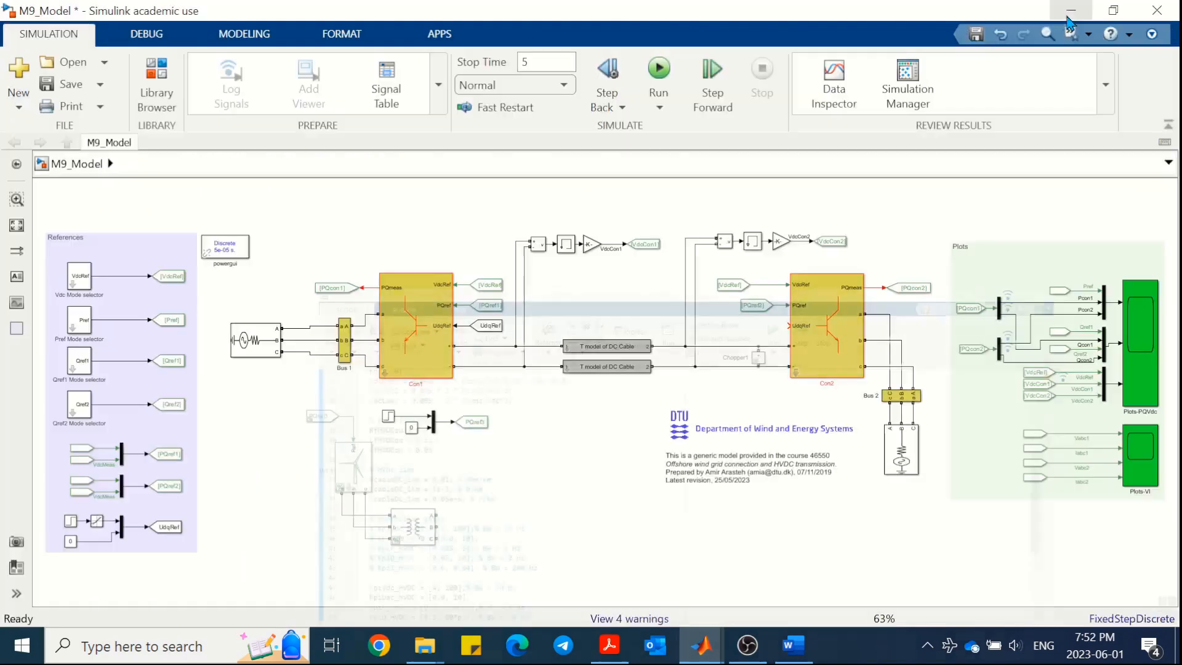
left_click(659, 71)
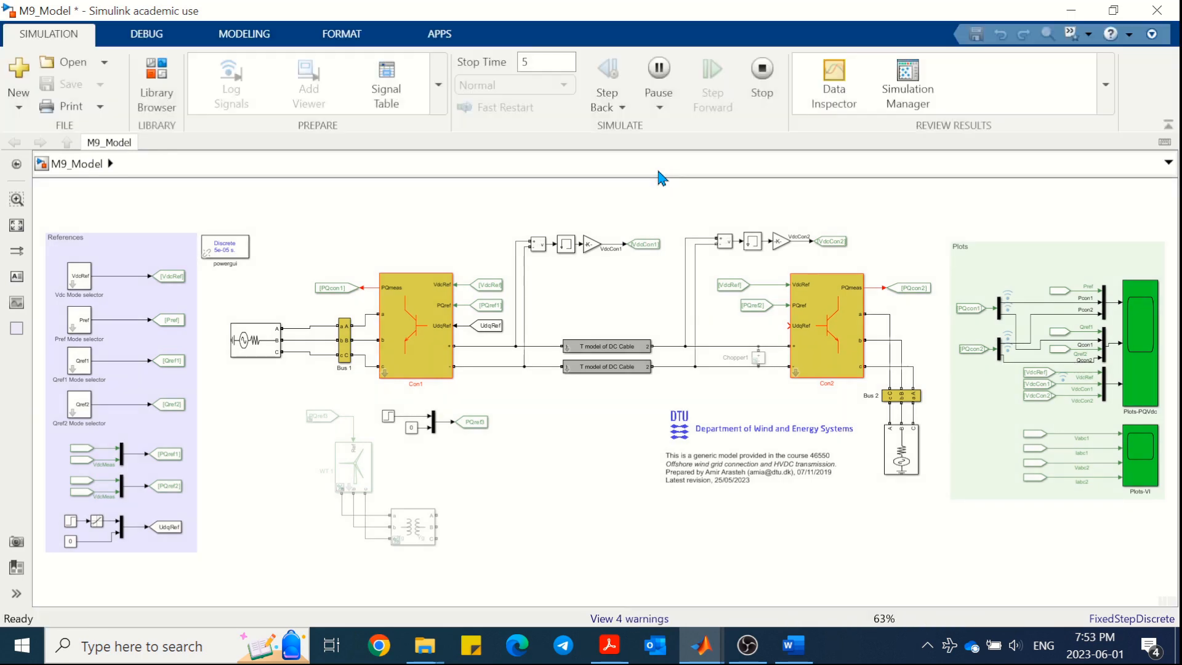
Step: Multiply the active KpiP_HVDC gains by 2 in M9_Parameters.m, save the script and rerun the M9_Model simulation
mouse_move(702, 646)
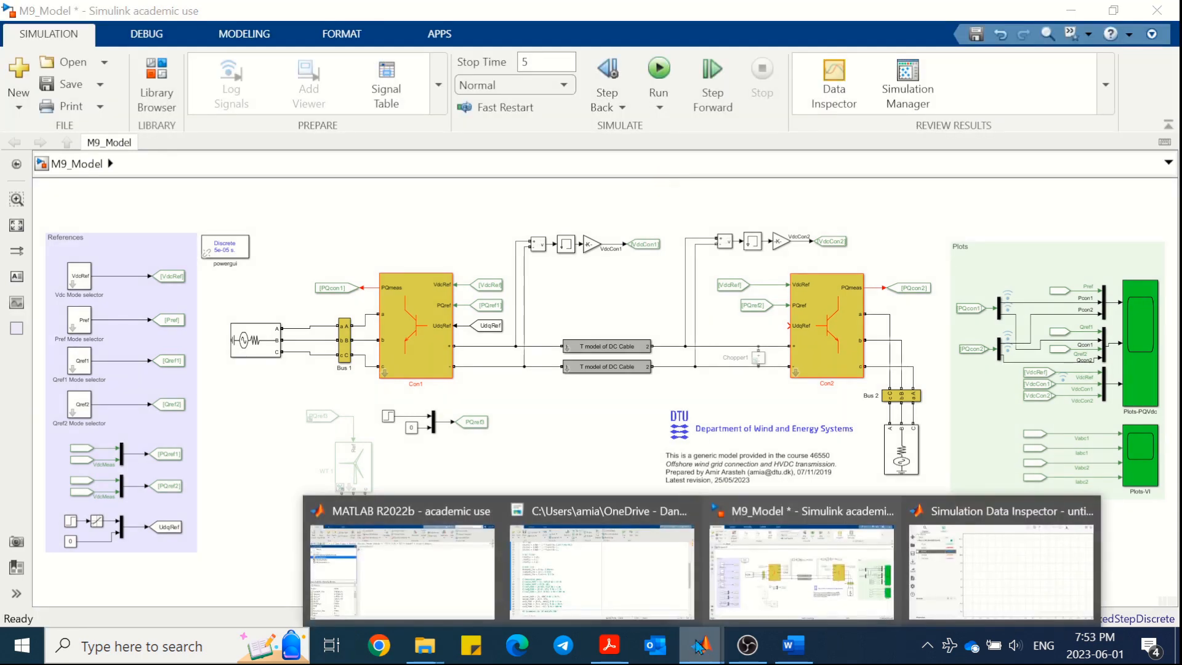
left_click(613, 569)
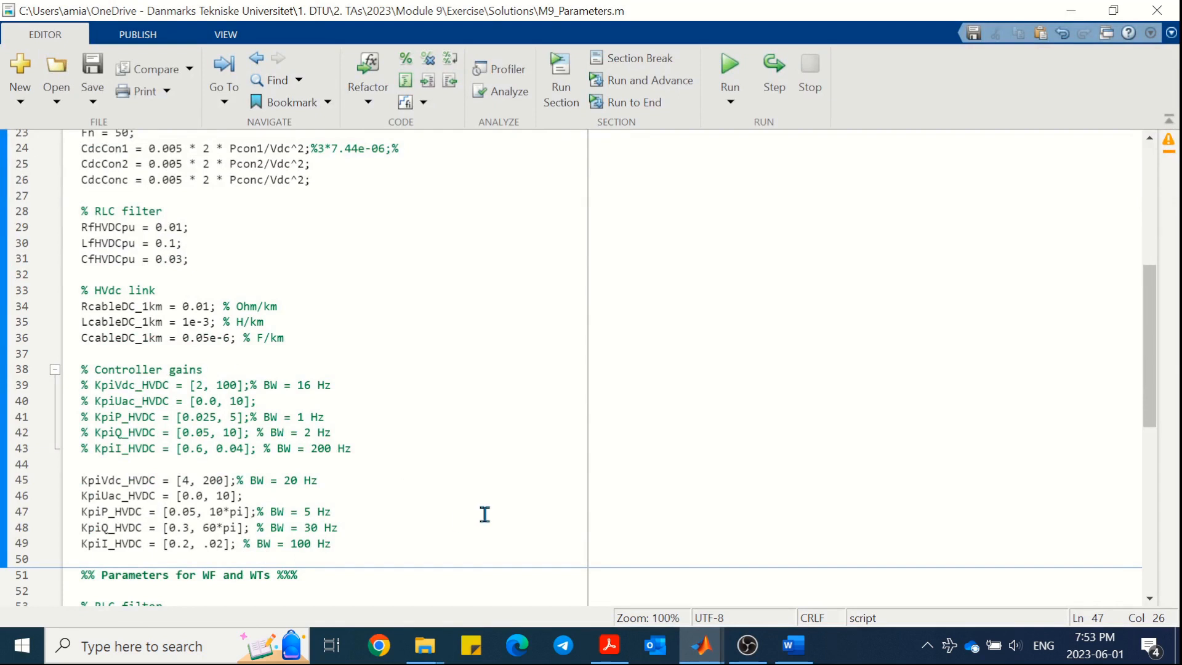
key("alt+shift")
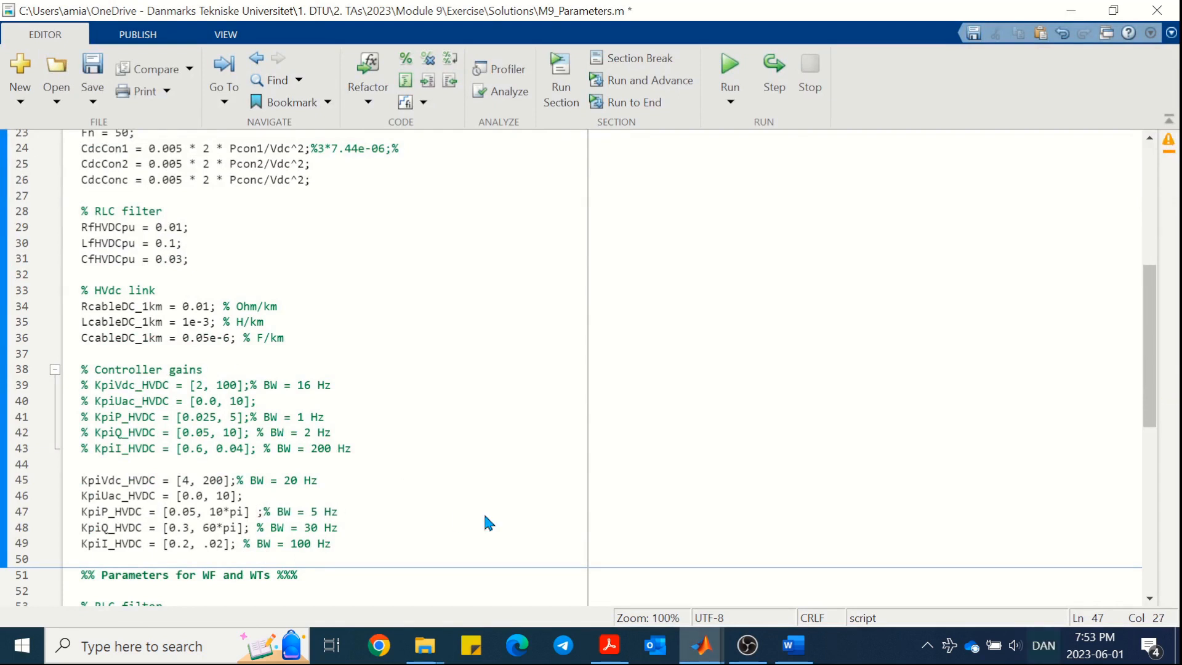
type("* 2")
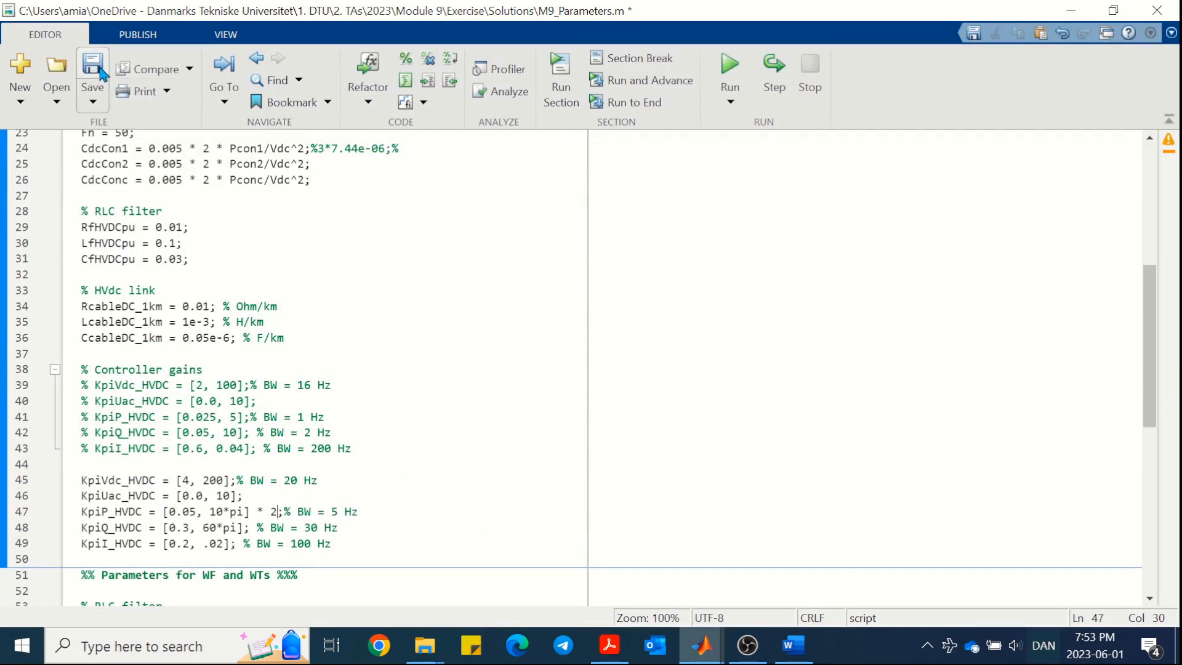
left_click(101, 74)
left_click(1072, 10)
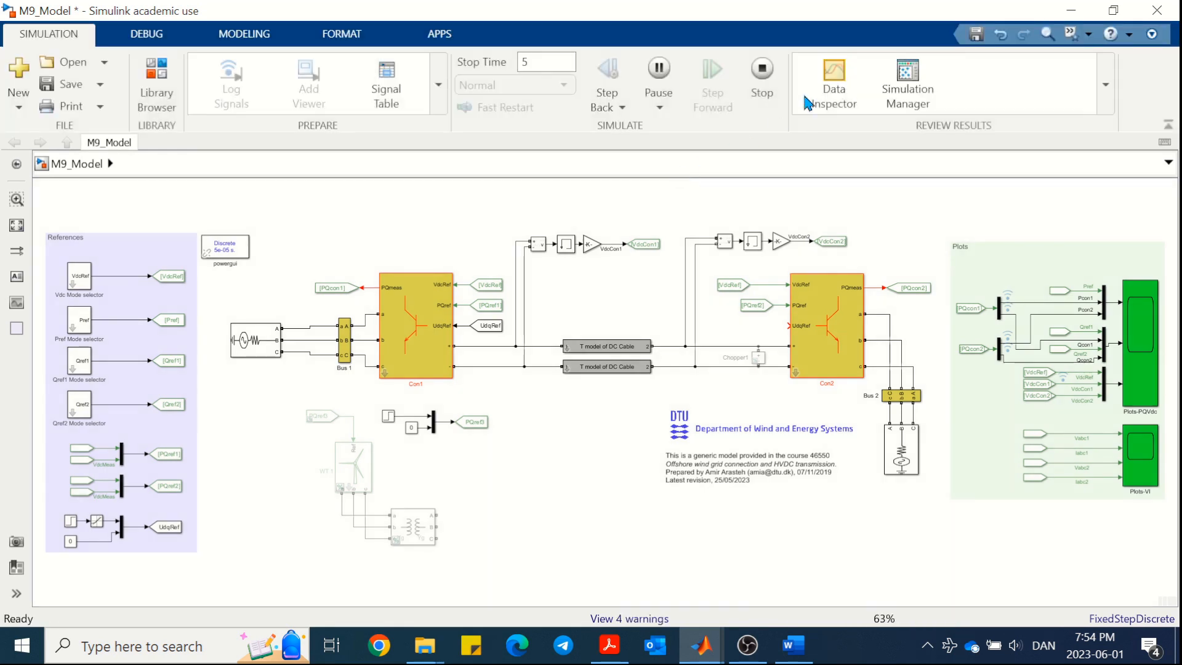
Step: Enlarge the archive area in the Data Inspector and plot Pcon1 from Runs 2, 3 and 4 together
left_click(832, 76)
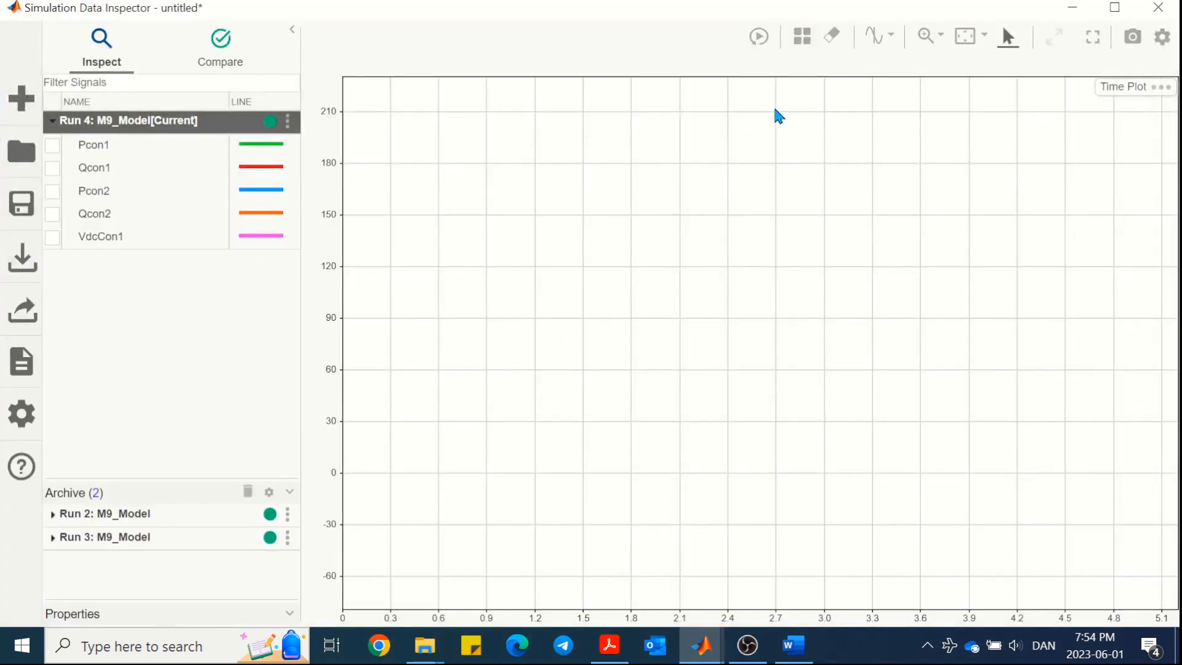
left_click(54, 516)
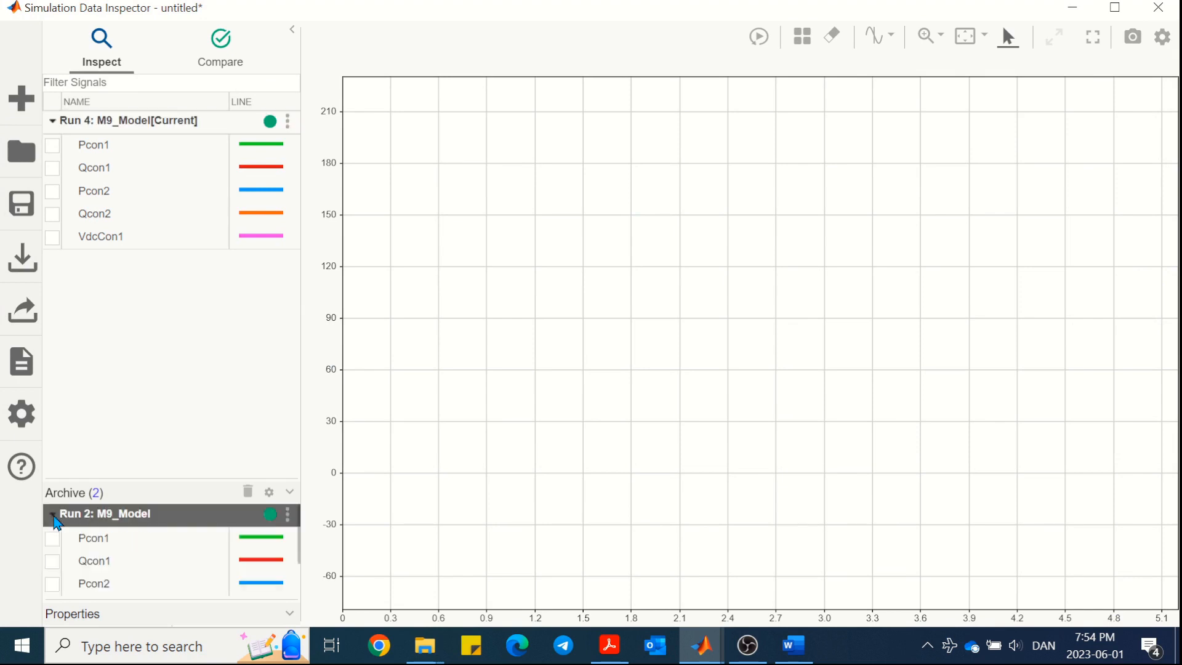
left_click_drag(174, 481, 192, 263)
left_click(54, 441)
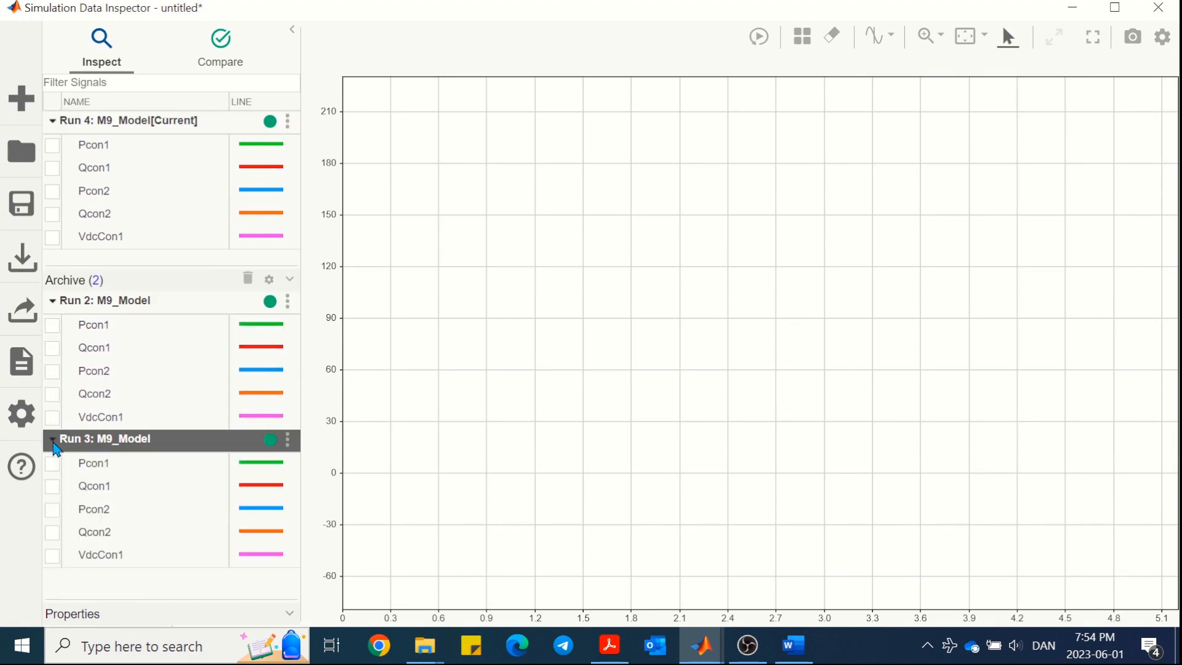
left_click(52, 465)
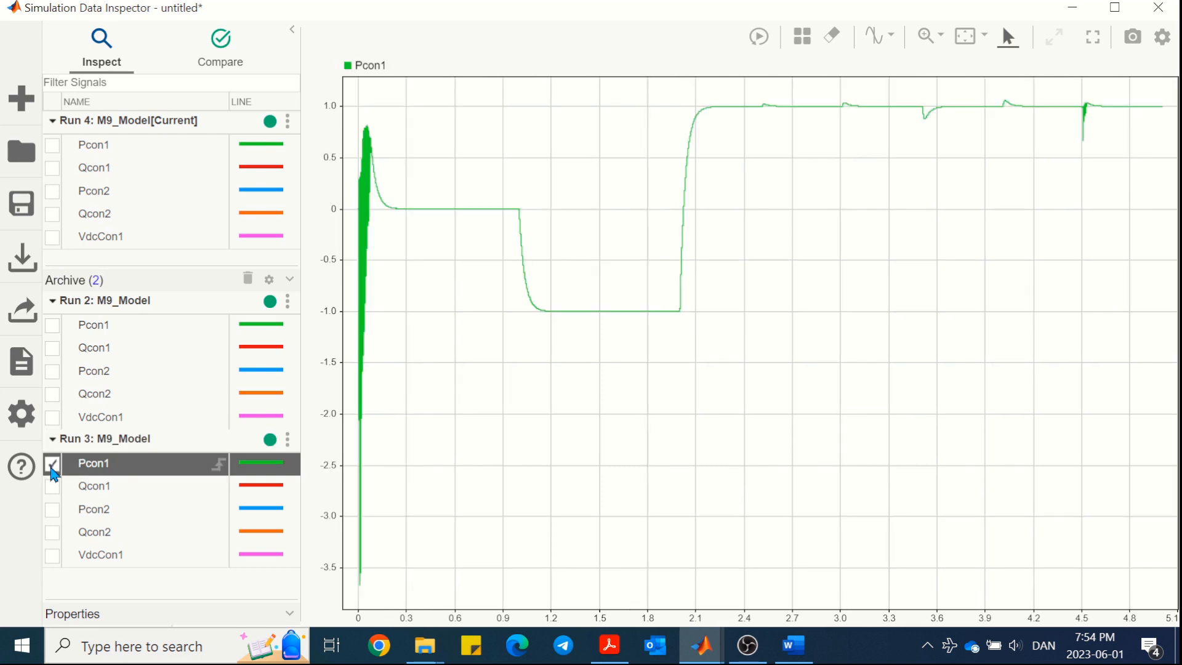
left_click(53, 326)
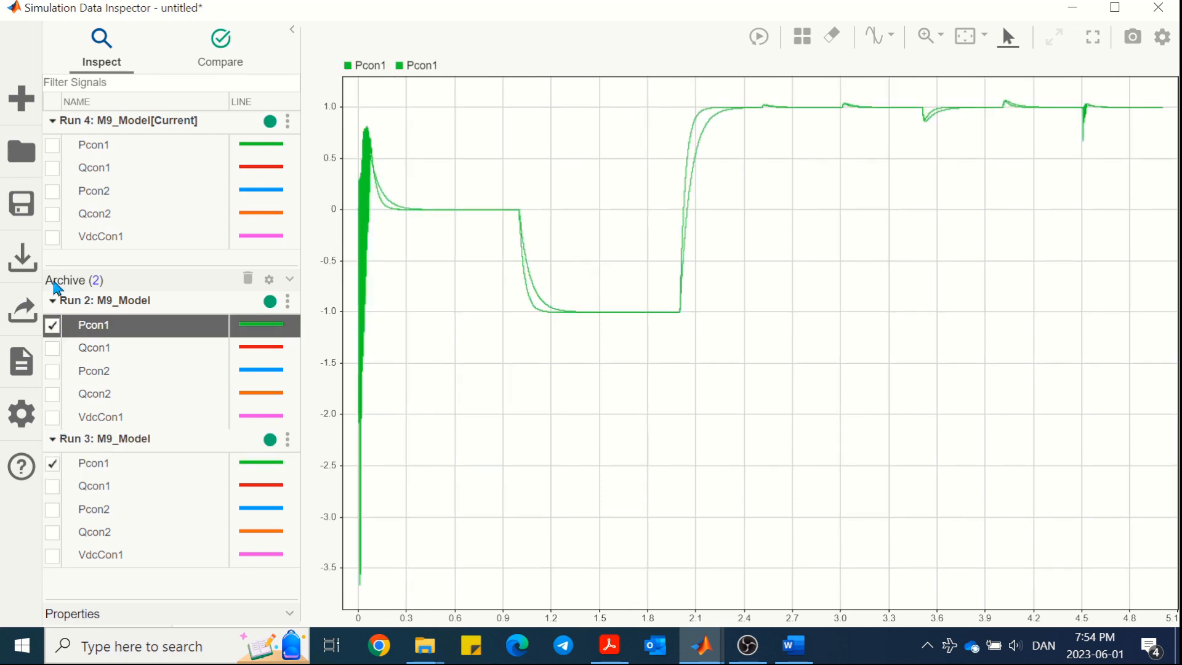
left_click(53, 145)
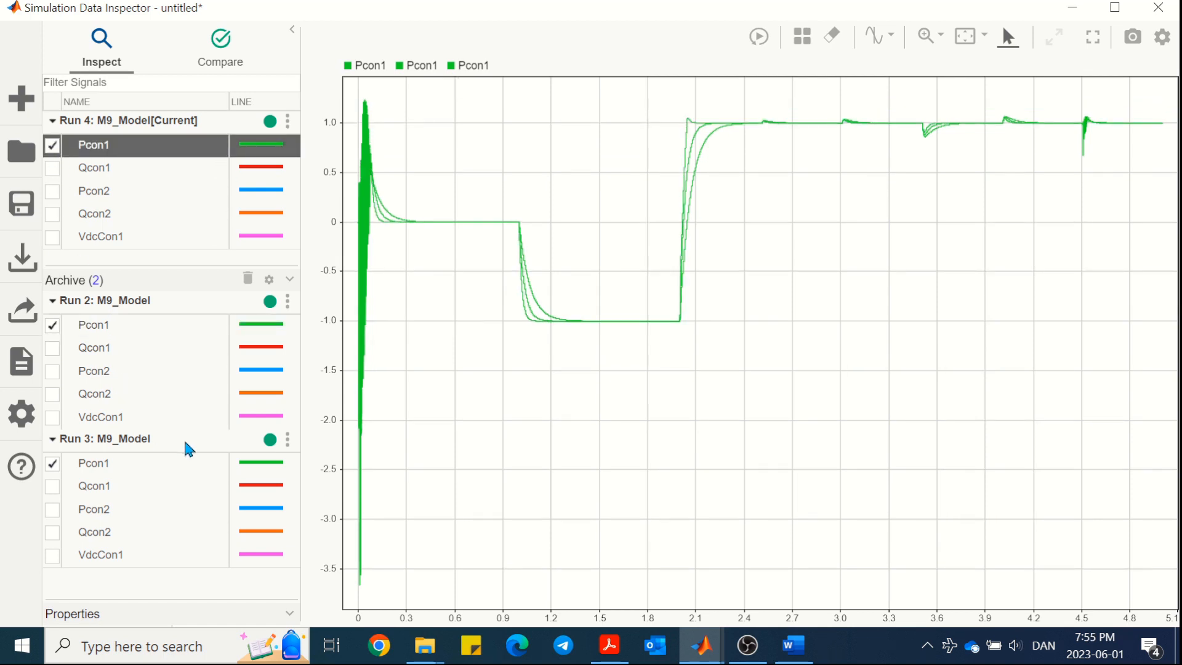
Step: Format Run 2's Pcon1 line as dark blue with the dotted style
left_click(258, 331)
left_click(330, 244)
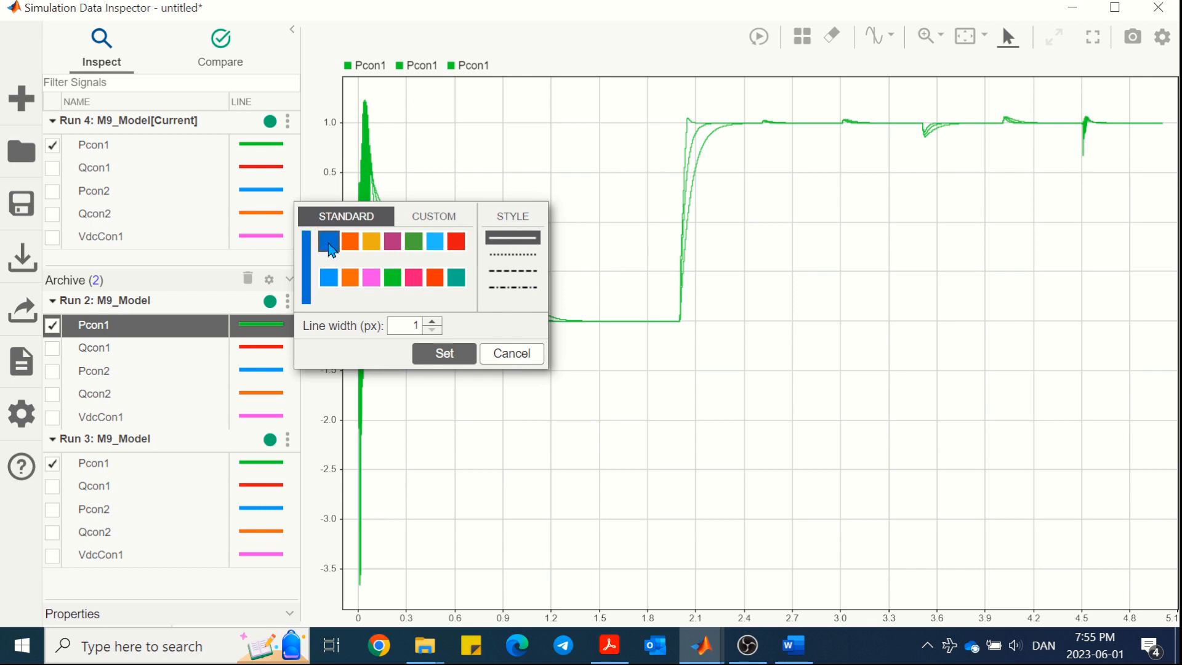
left_click(499, 256)
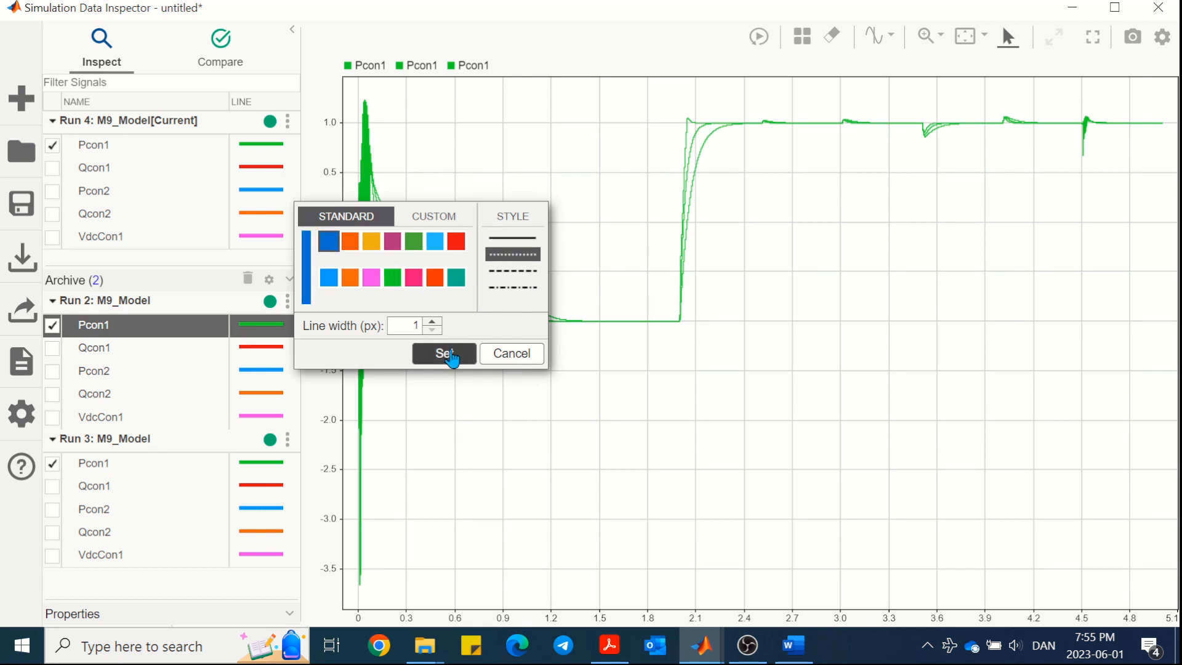
left_click(445, 354)
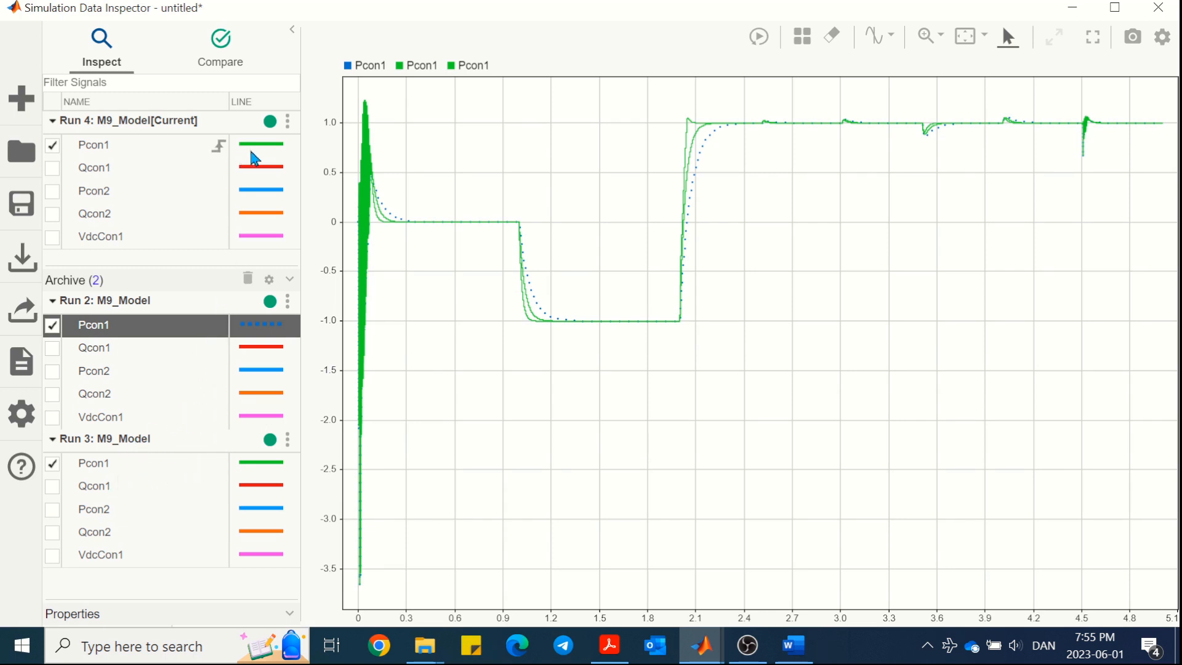
Step: Format Run 4's Pcon1 line as red with the dashed style
left_click(261, 147)
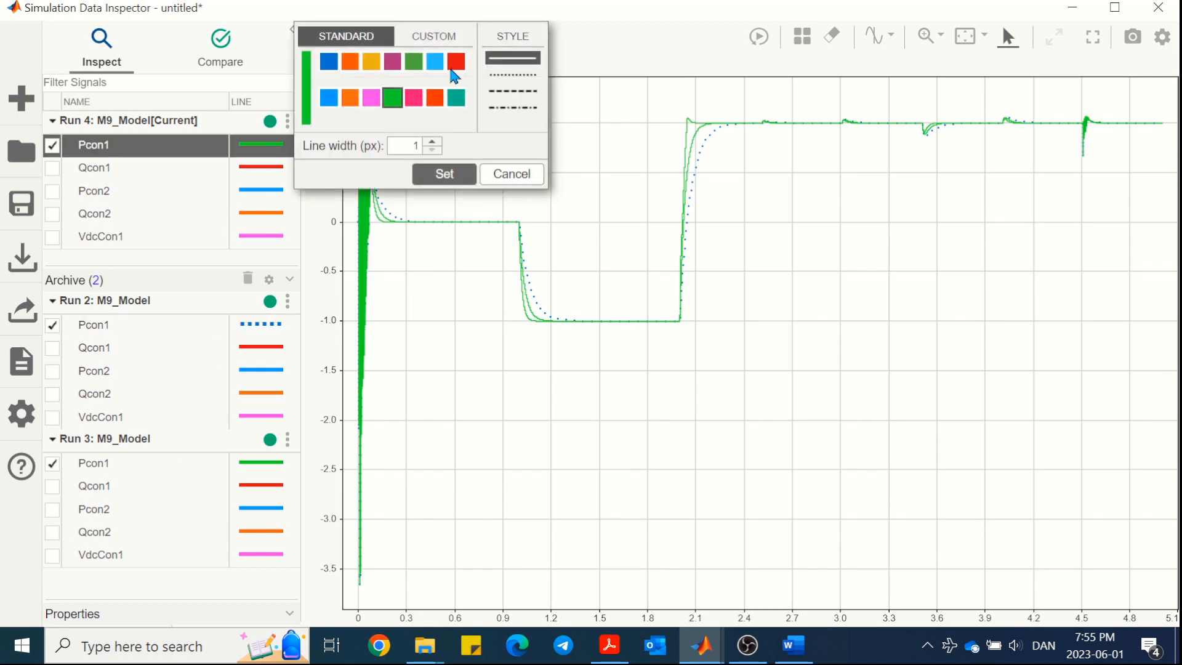
left_click(457, 62)
left_click(504, 94)
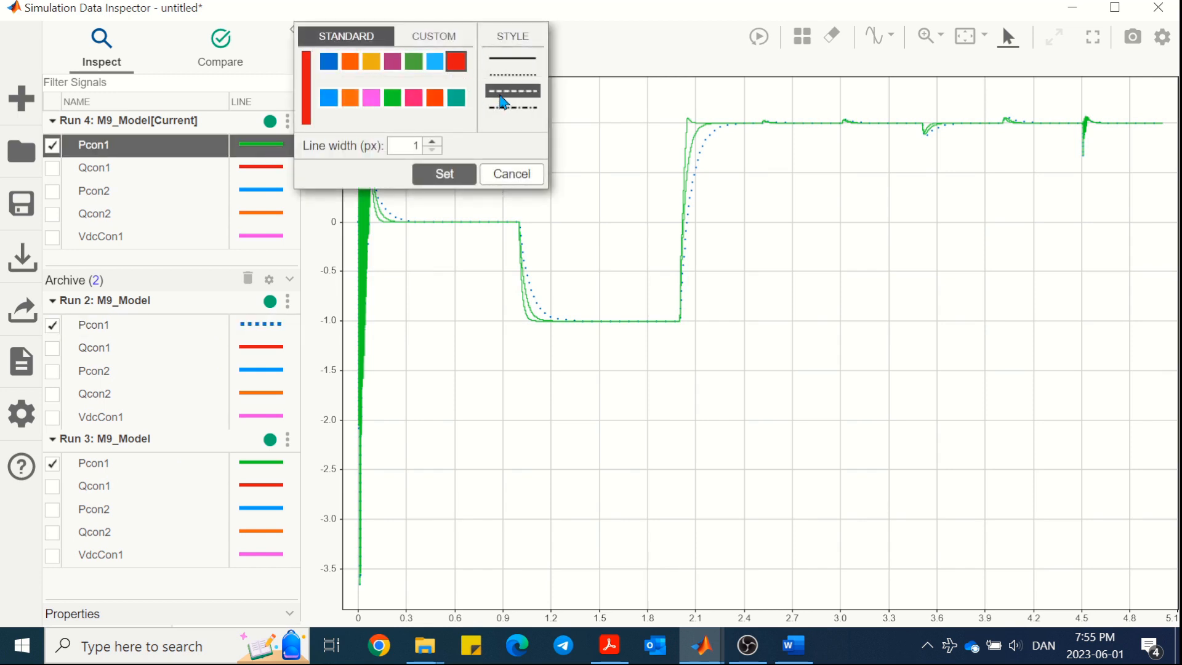
left_click(445, 174)
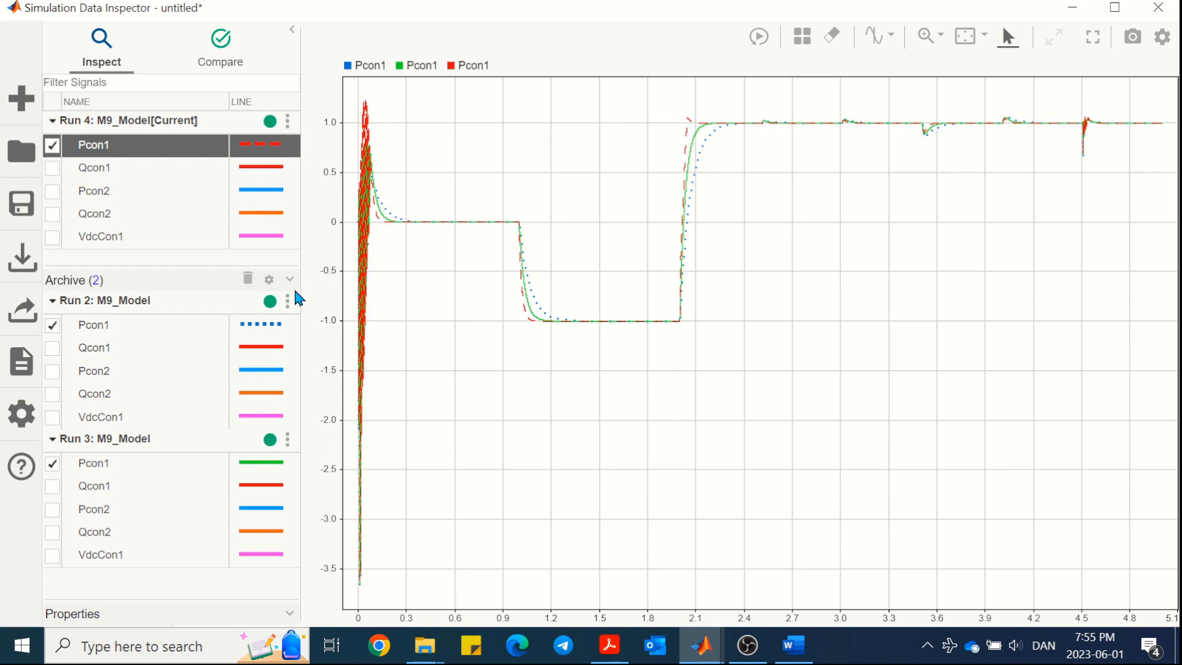
Step: Inspect the Pcon1 responses around 2 s and add Pcon2 from Runs 4, 2 and 3 to the plot
scroll(646, 148, "up", 2)
scroll(645, 147, "up", 3)
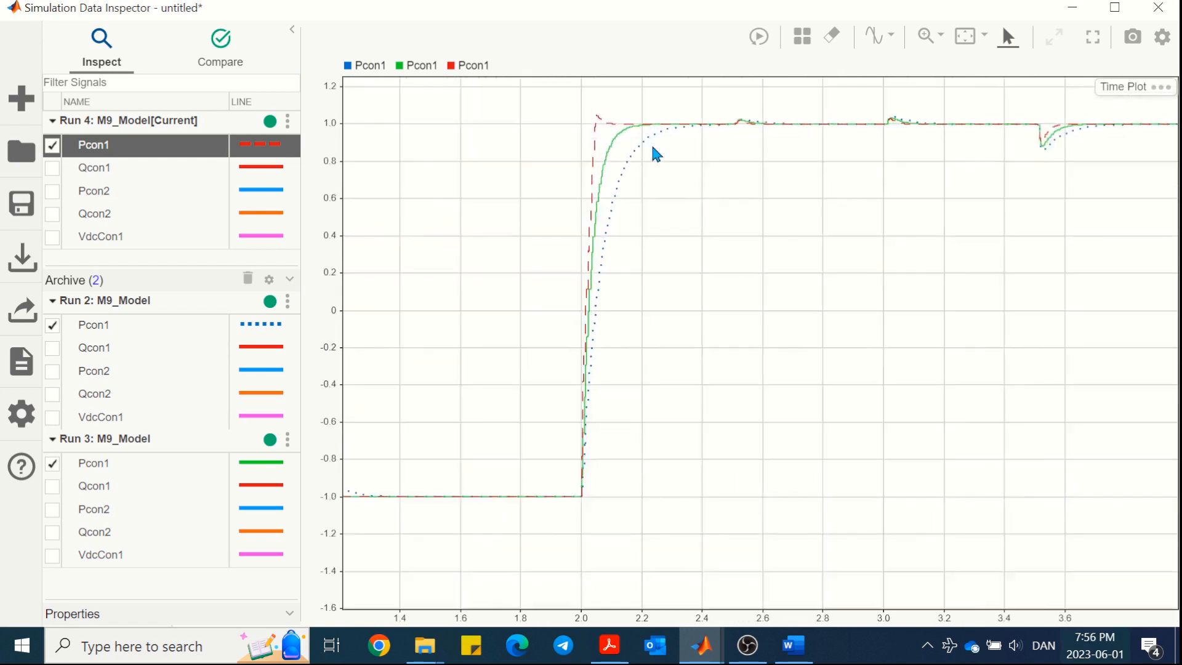
left_click_drag(684, 204, 682, 185)
scroll(684, 186, "down", 1)
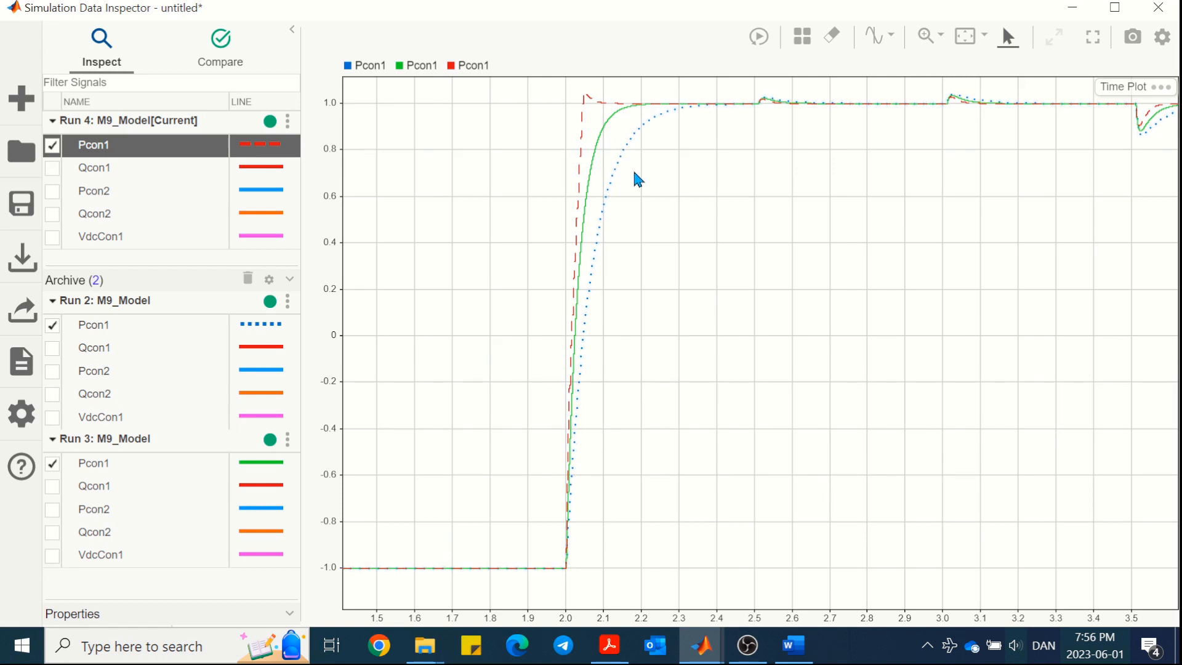
left_click(54, 192)
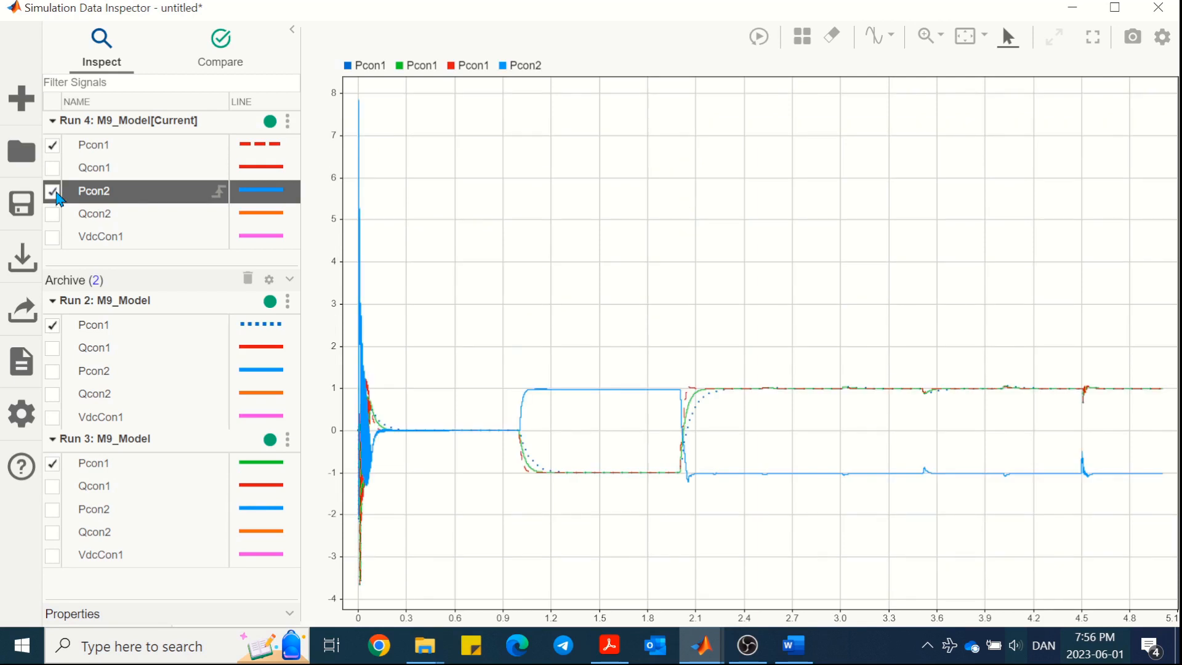
left_click(52, 372)
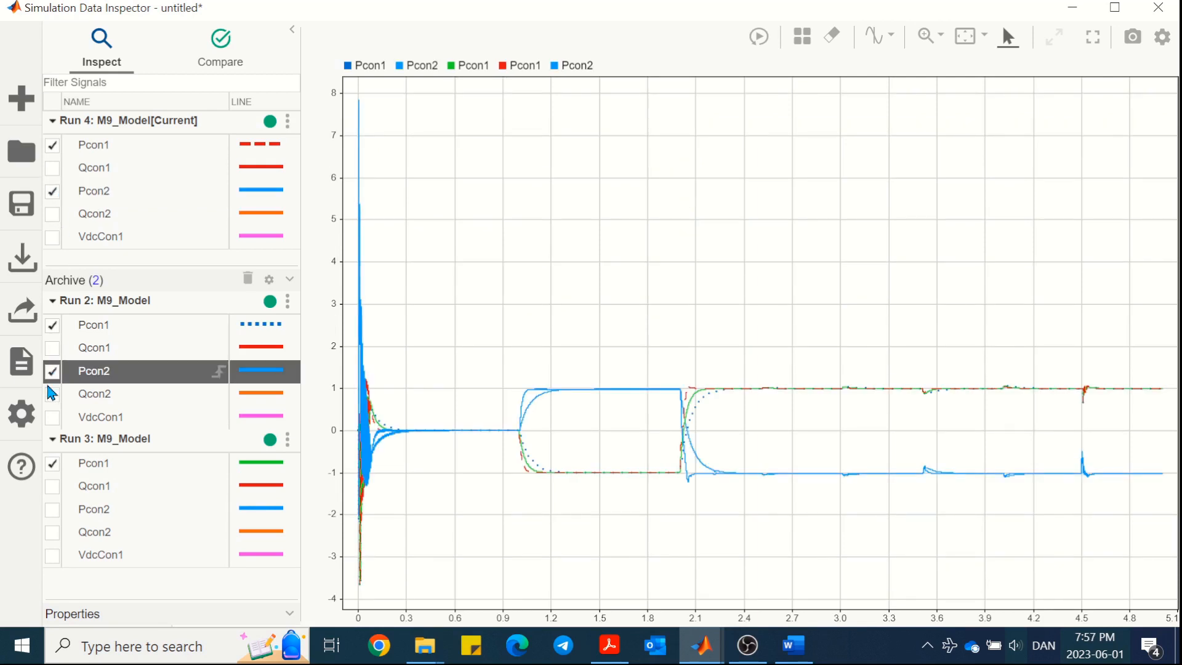
left_click(52, 510)
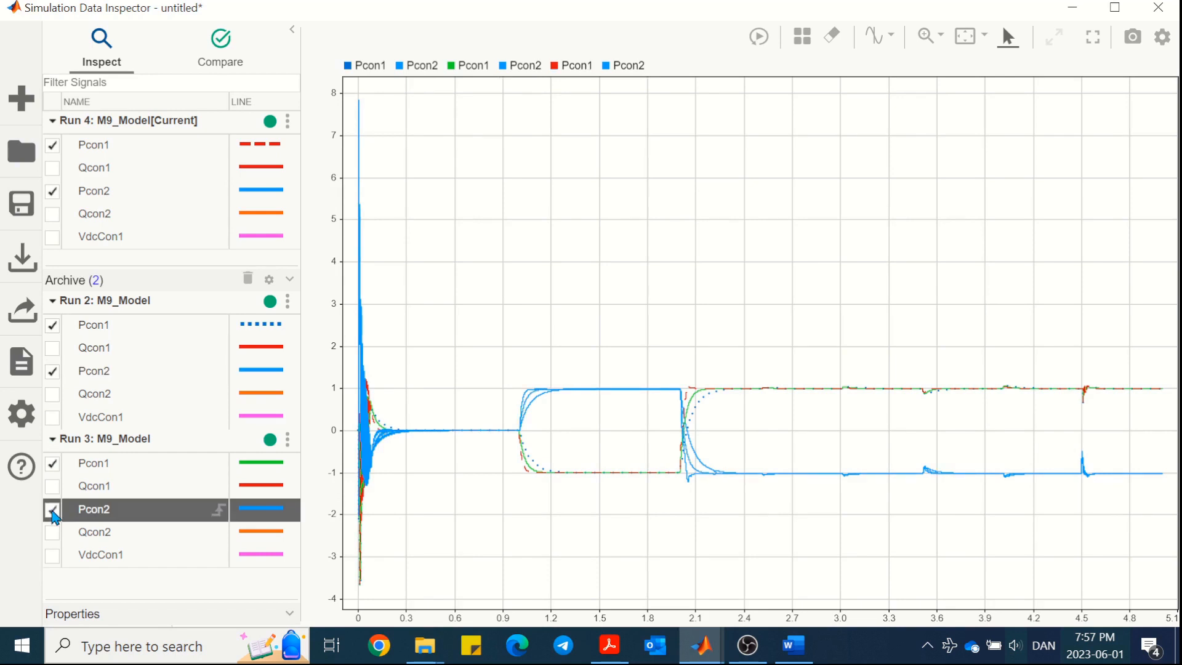
Step: Format Run 3's Pcon2 line as dark green with the dotted style
left_click(282, 510)
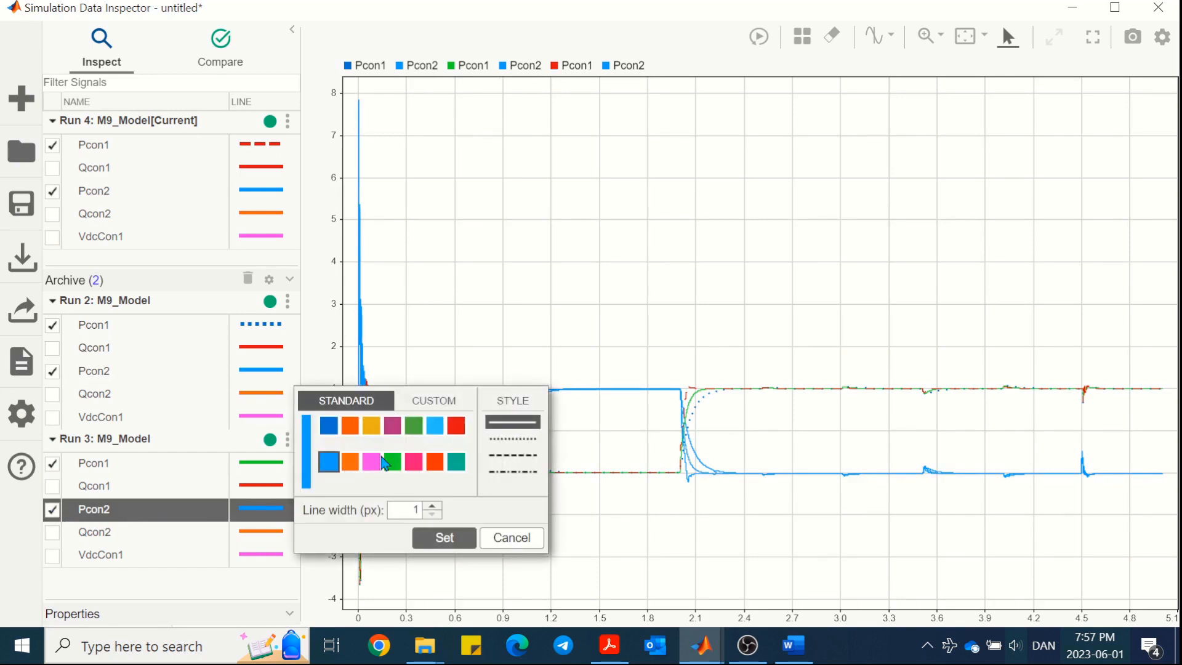
left_click(414, 426)
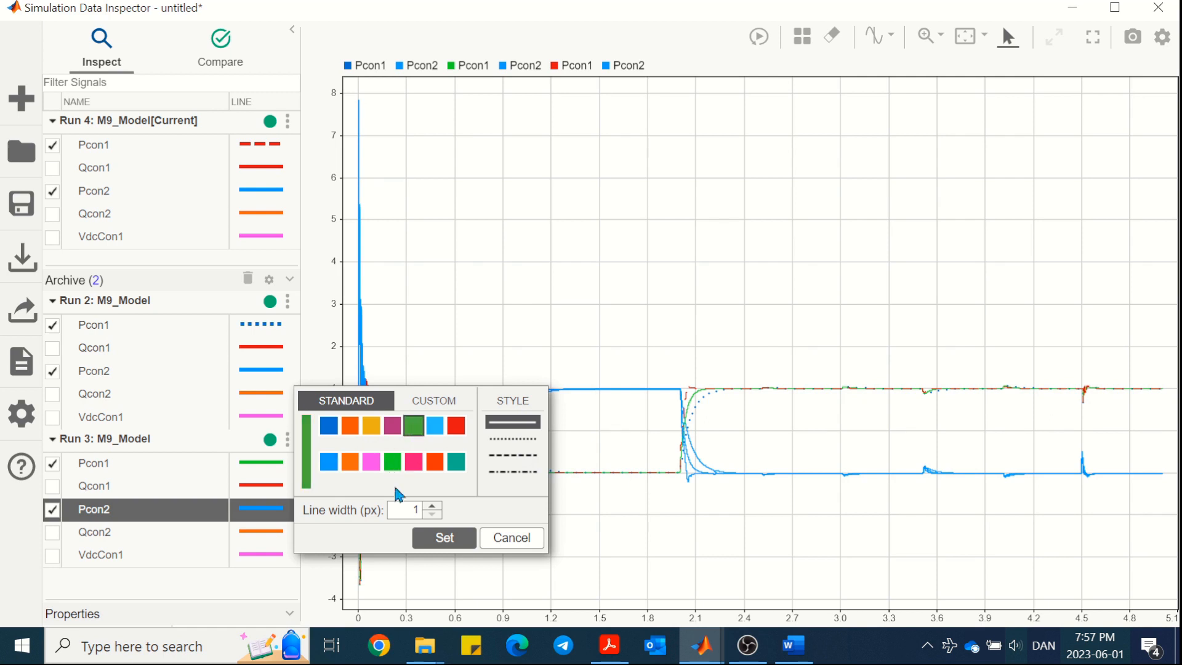
left_click(506, 440)
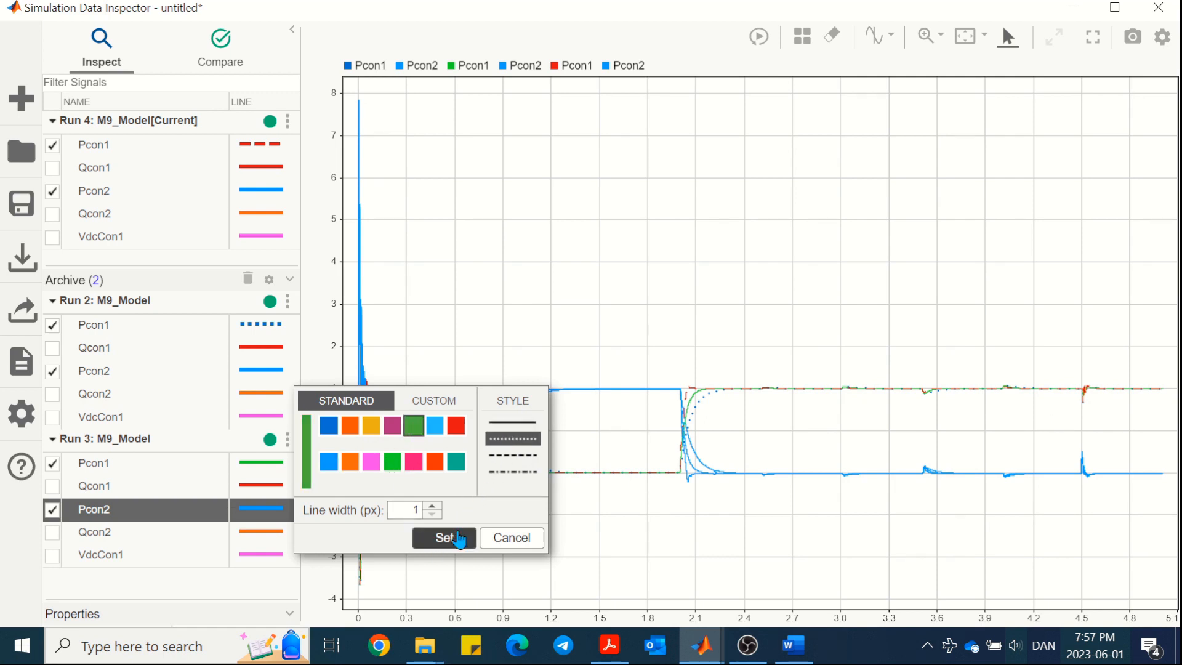
left_click(446, 541)
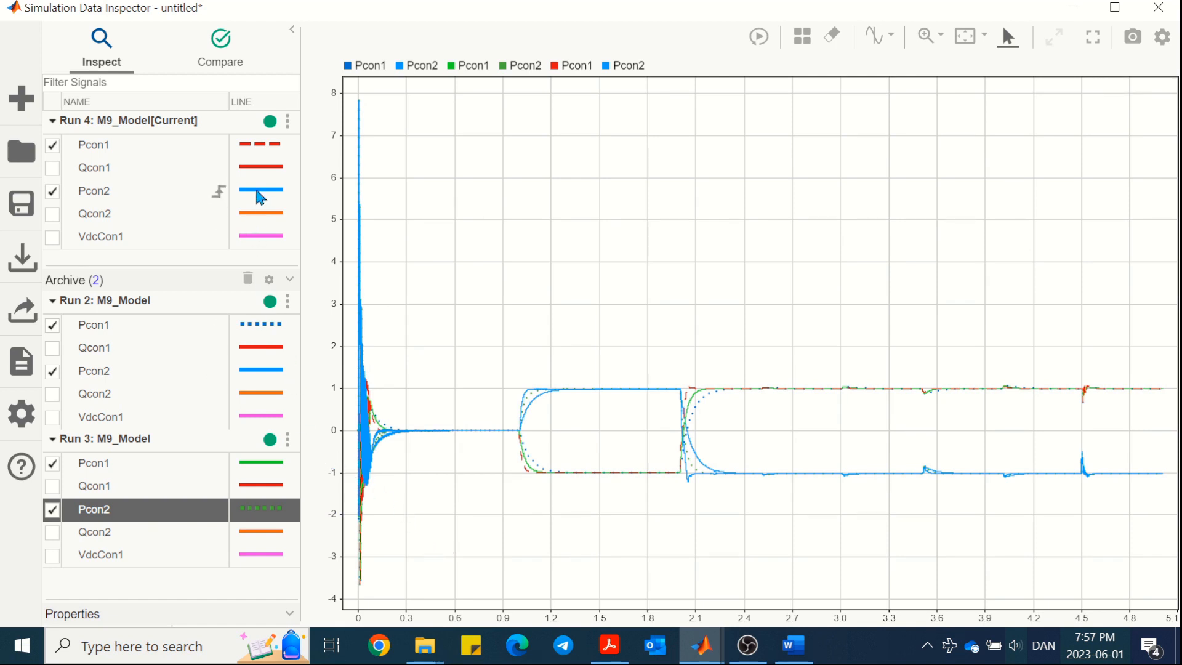
Step: Format Run 4's Pcon2 line as red with the dashed style, matching its Pcon1
left_click(261, 196)
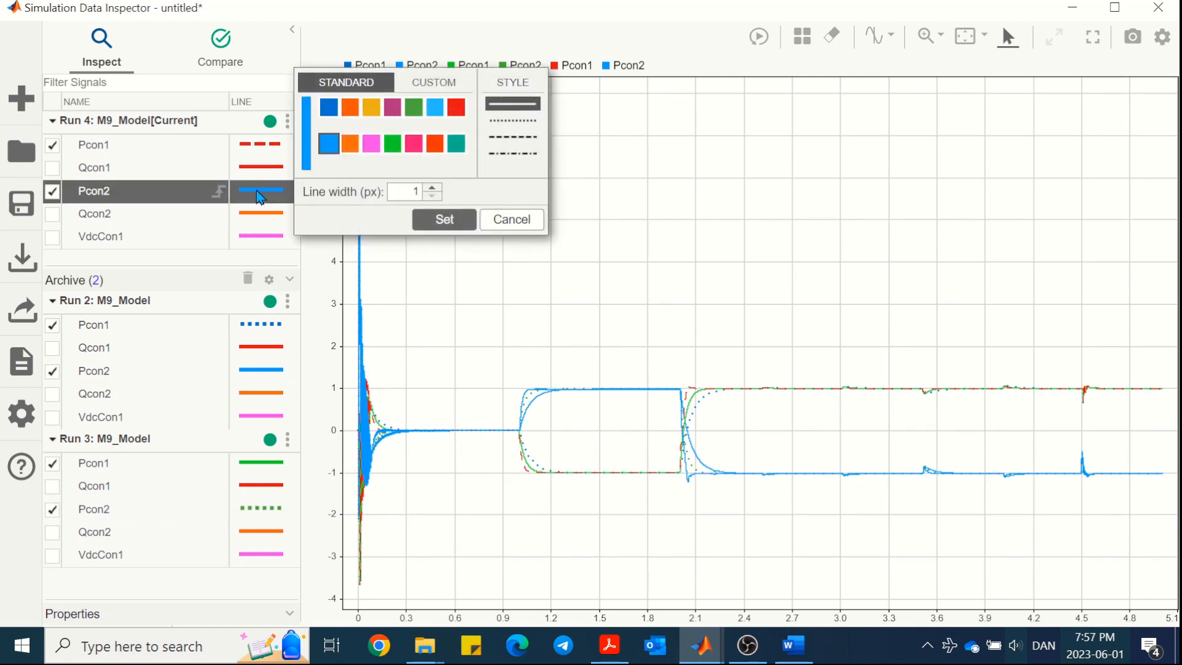
left_click(455, 107)
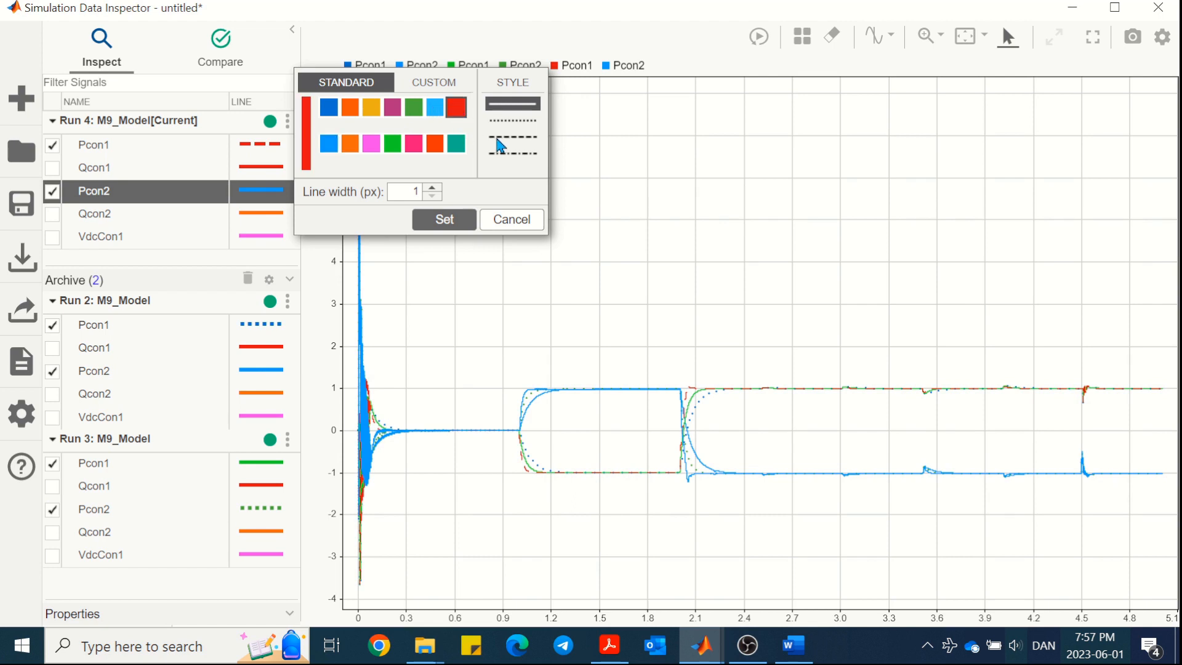
left_click(500, 146)
left_click(438, 221)
Step: Change Run 3's Pcon2 line to bright green with the solid style, matching its Pcon1
left_click(271, 515)
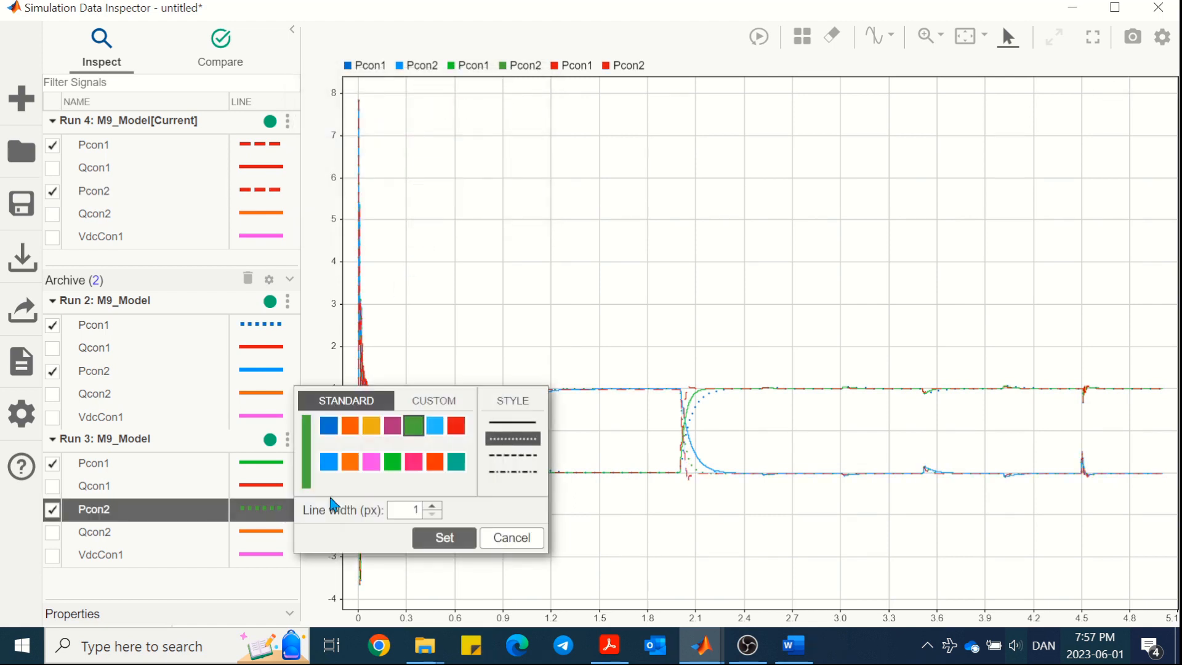
left_click(443, 538)
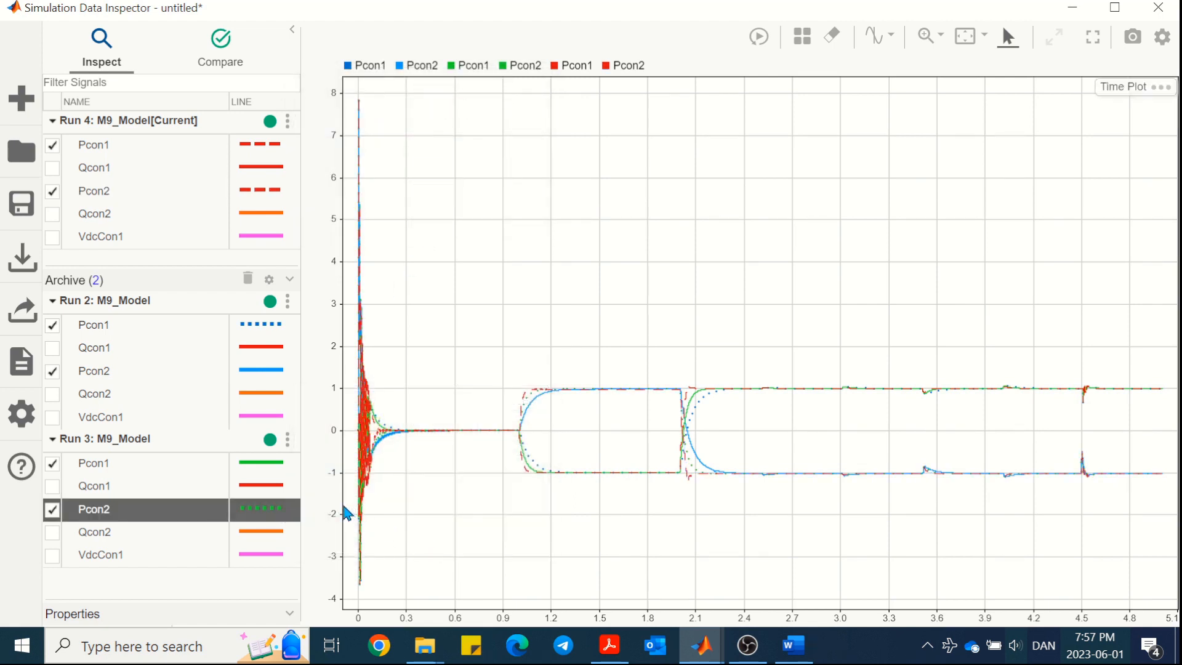
left_click(283, 513)
left_click(500, 418)
left_click(459, 540)
Step: Format Run 2's Pcon2 line as dark blue with the dotted style, matching its Pcon1
left_click(265, 373)
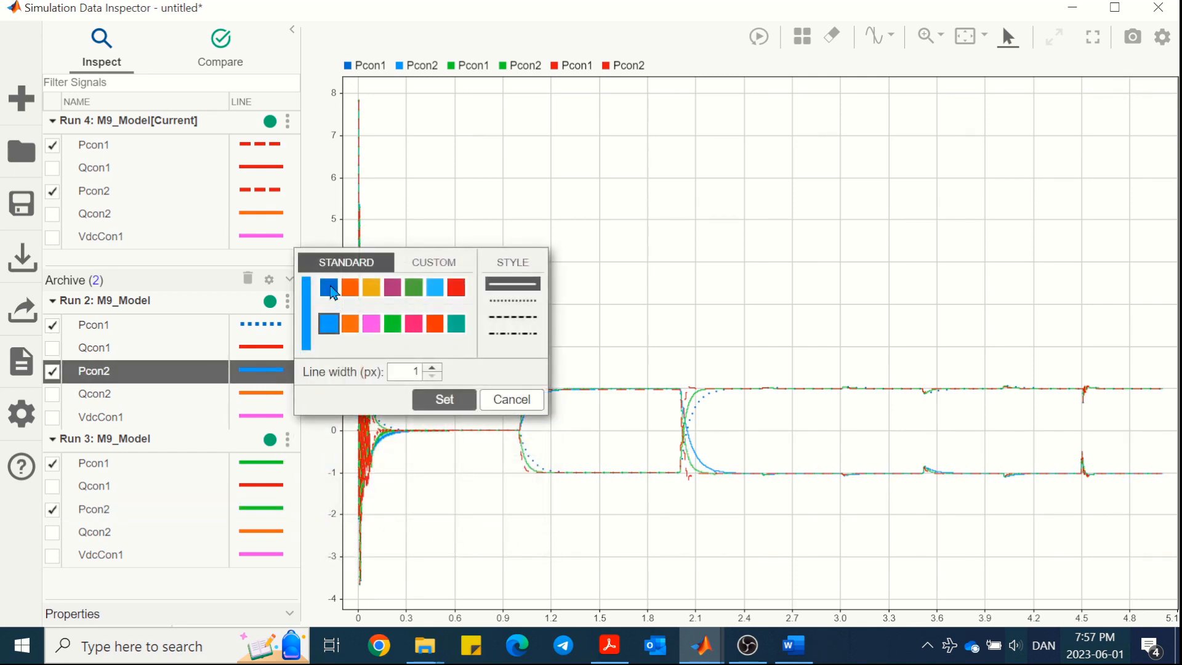
left_click(329, 287)
left_click(500, 300)
left_click(447, 400)
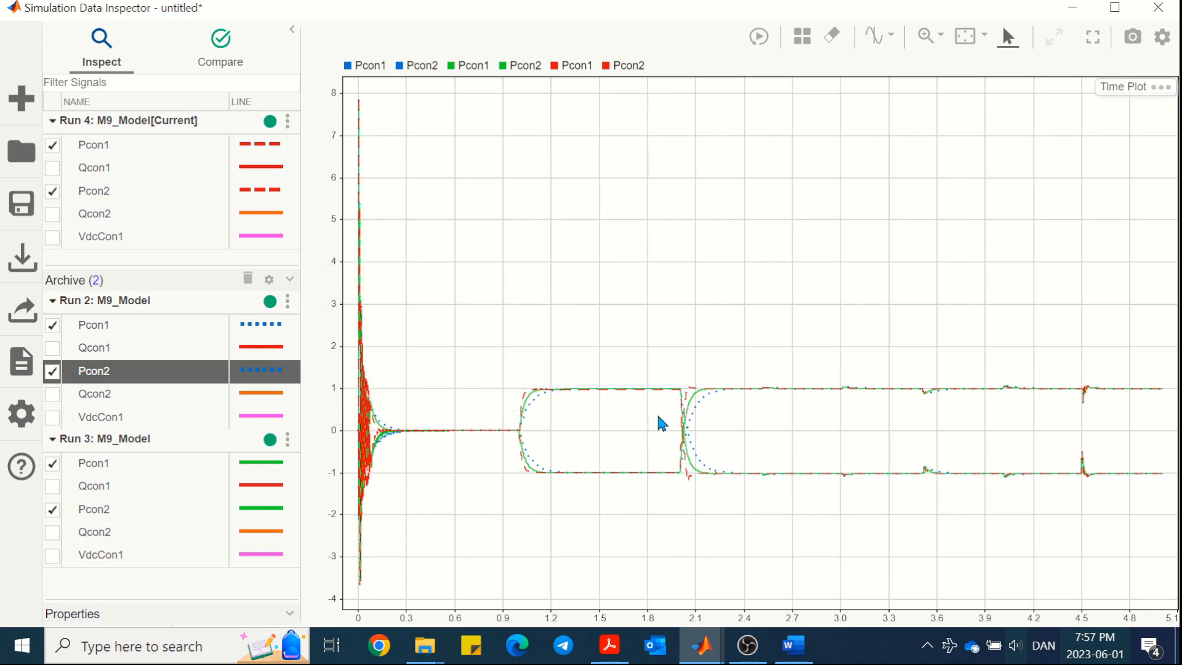
Step: Inspect the power responses around 2 s, then clear Pcon1 and Pcon2 of Runs 4, 2 and 3 from the plot
scroll(712, 440, "up", 5)
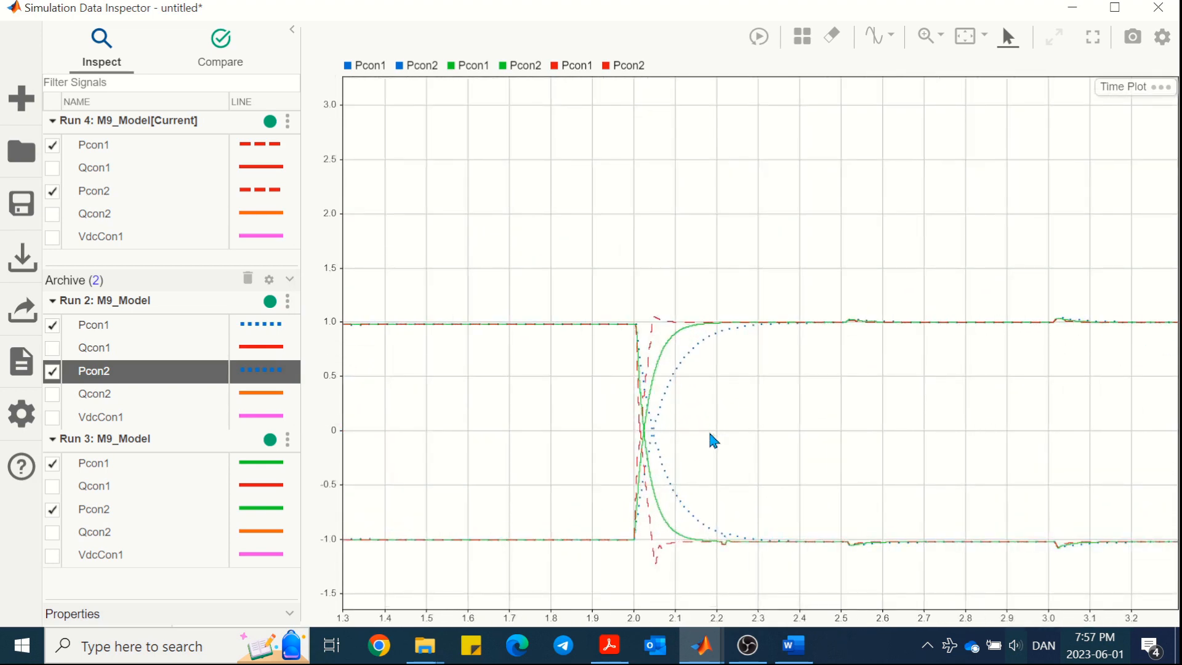
scroll(711, 441, "down", 2)
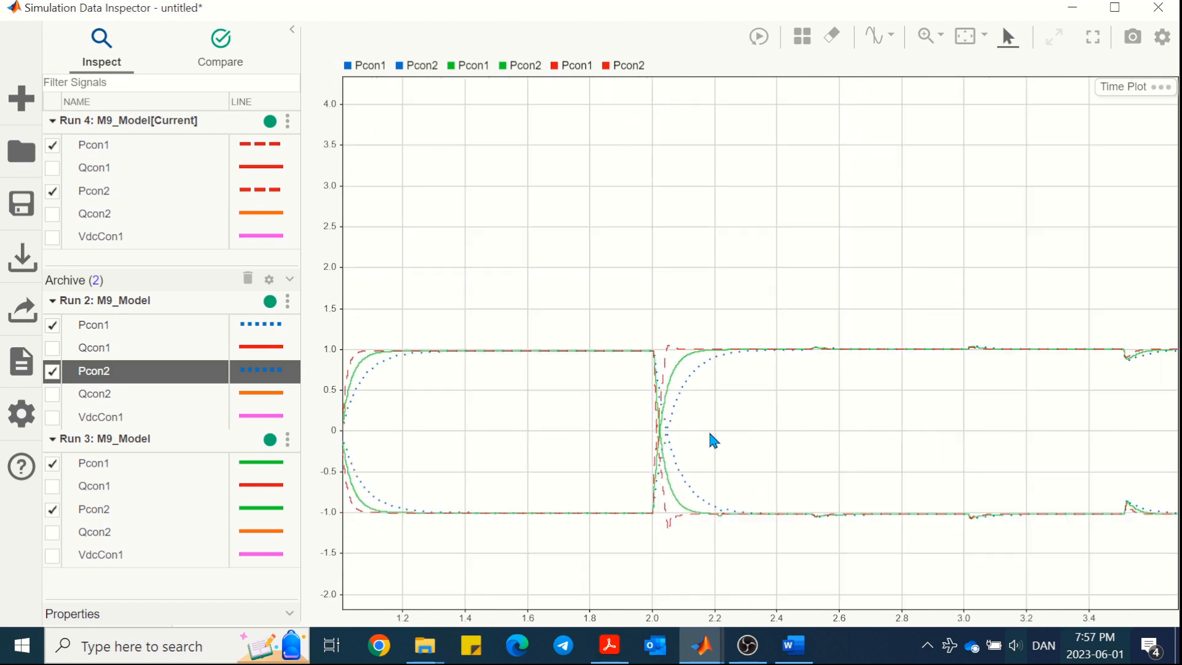
left_click(52, 191)
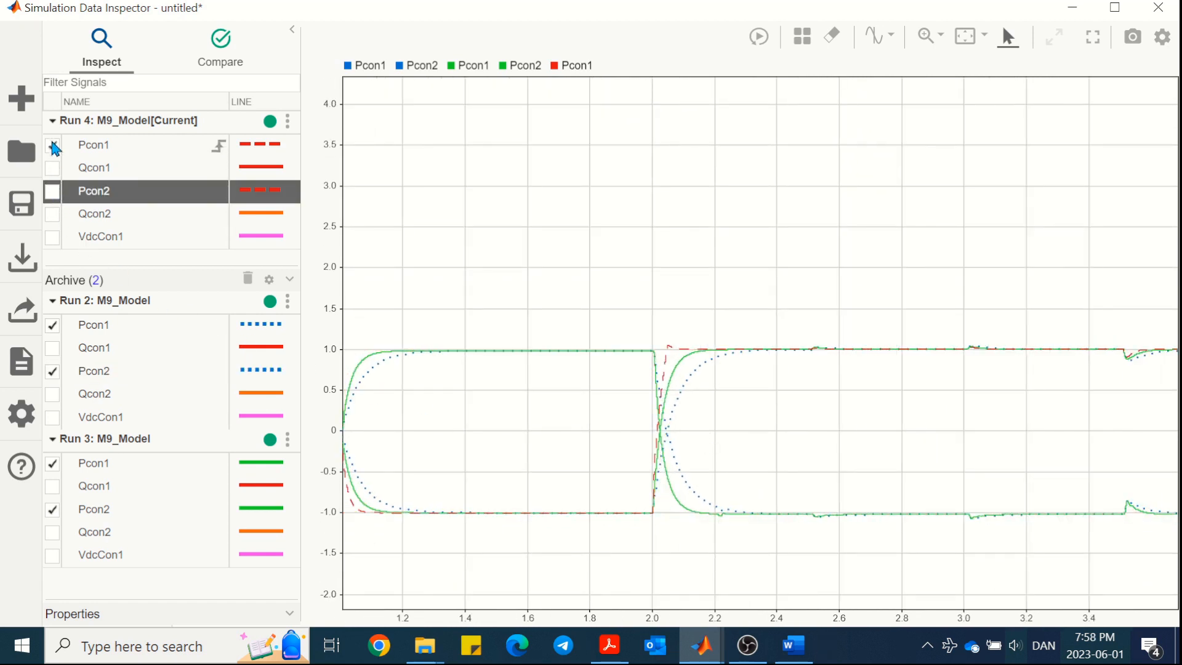
left_click(52, 146)
left_click(52, 331)
left_click(52, 372)
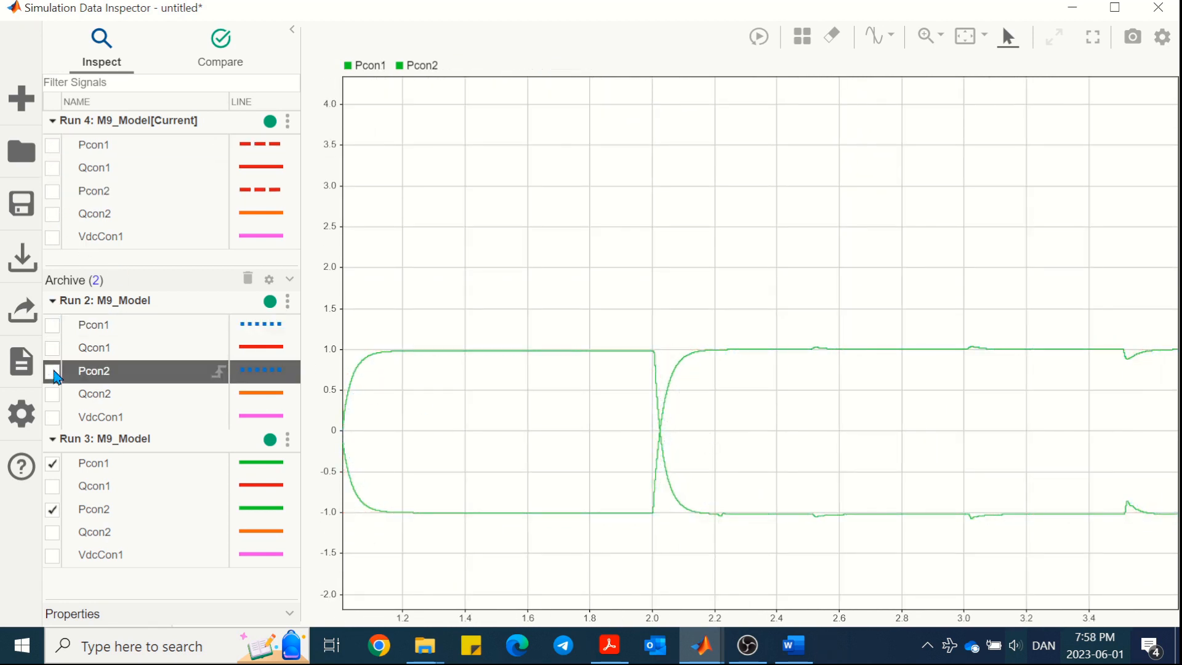
left_click(52, 463)
left_click(52, 509)
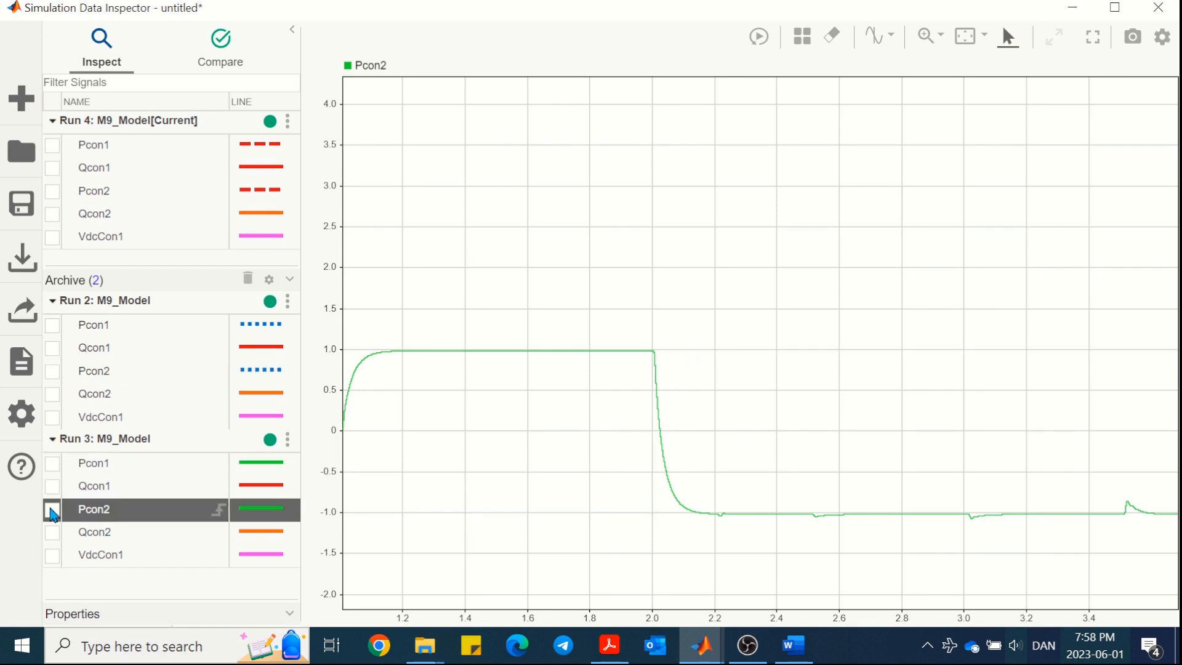
Step: Plot Qcon1 from Runs 4, 2 and 3 together
left_click(53, 170)
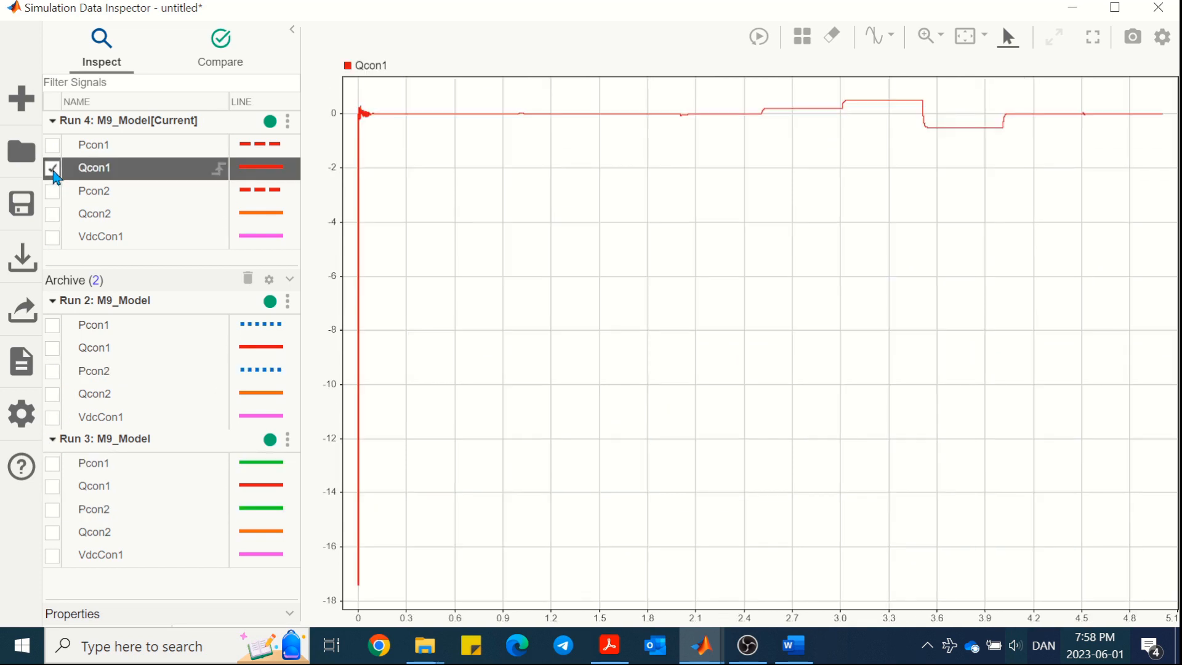
left_click(52, 348)
left_click(53, 487)
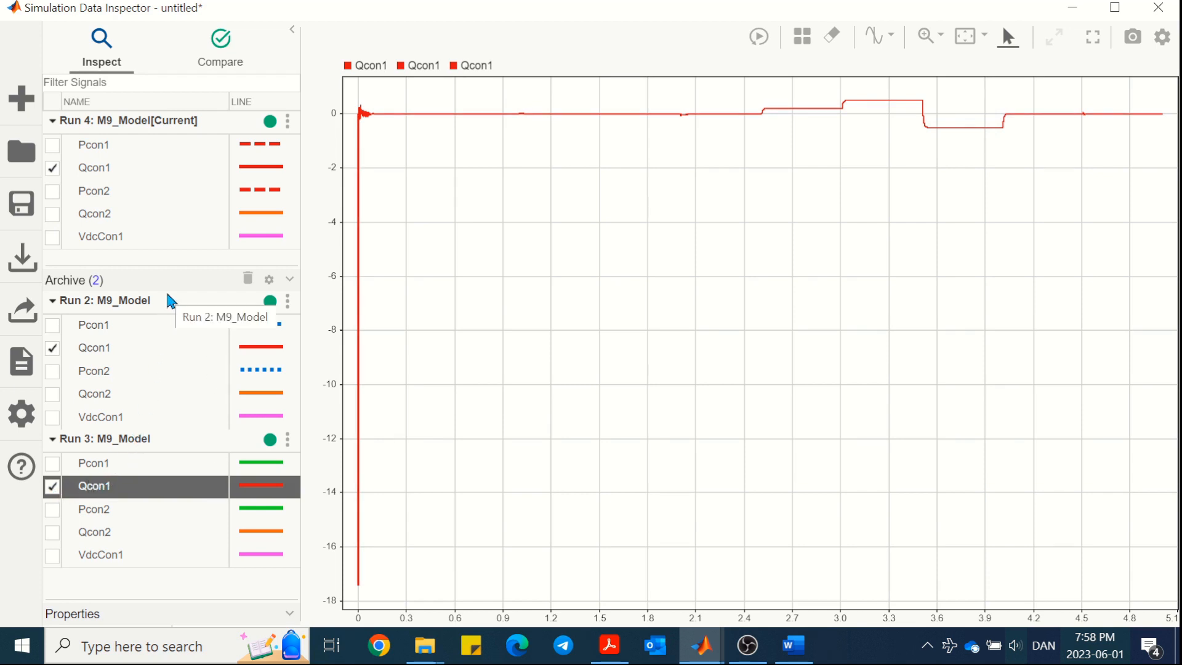
Step: Set the line colour of Run 3's Qcon1 to teal
left_click(262, 486)
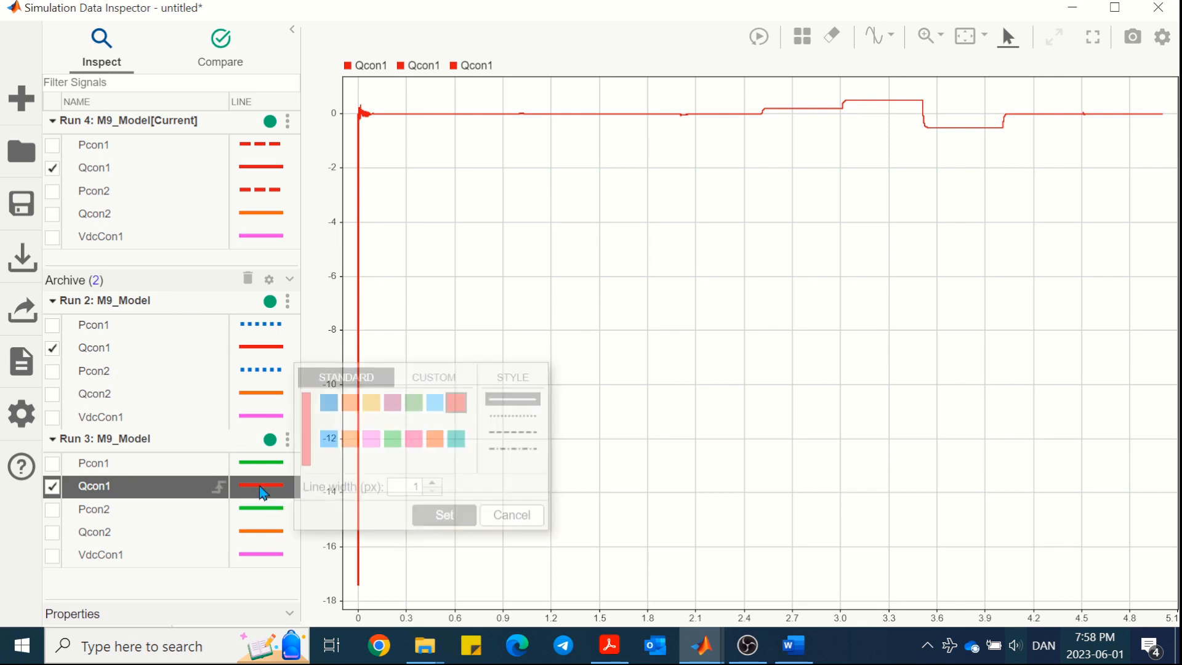
left_click(456, 440)
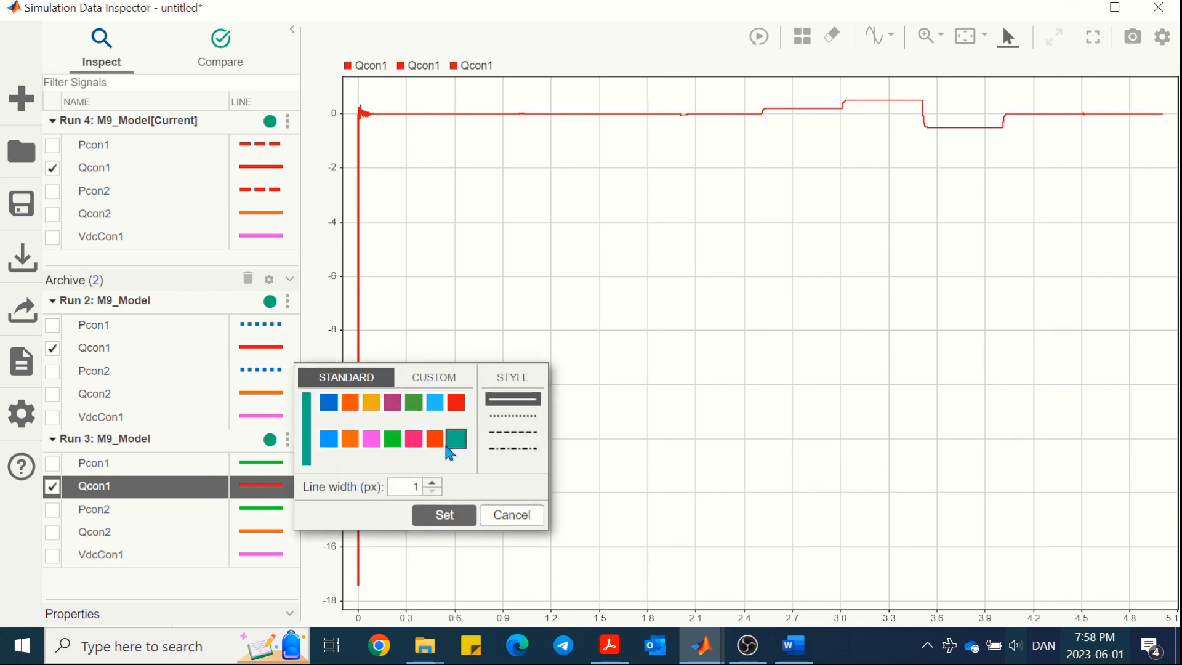
left_click(441, 520)
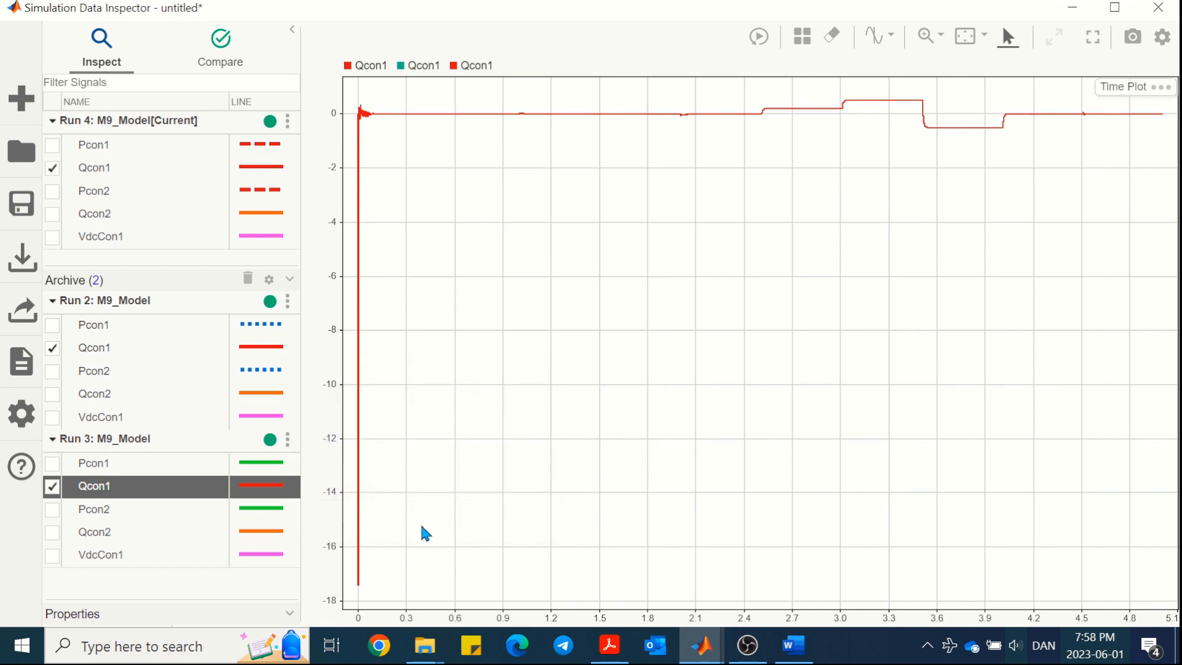
Step: Set the line colours of Run 3's Qcon2 and VdcCon1 to dark green
left_click(265, 532)
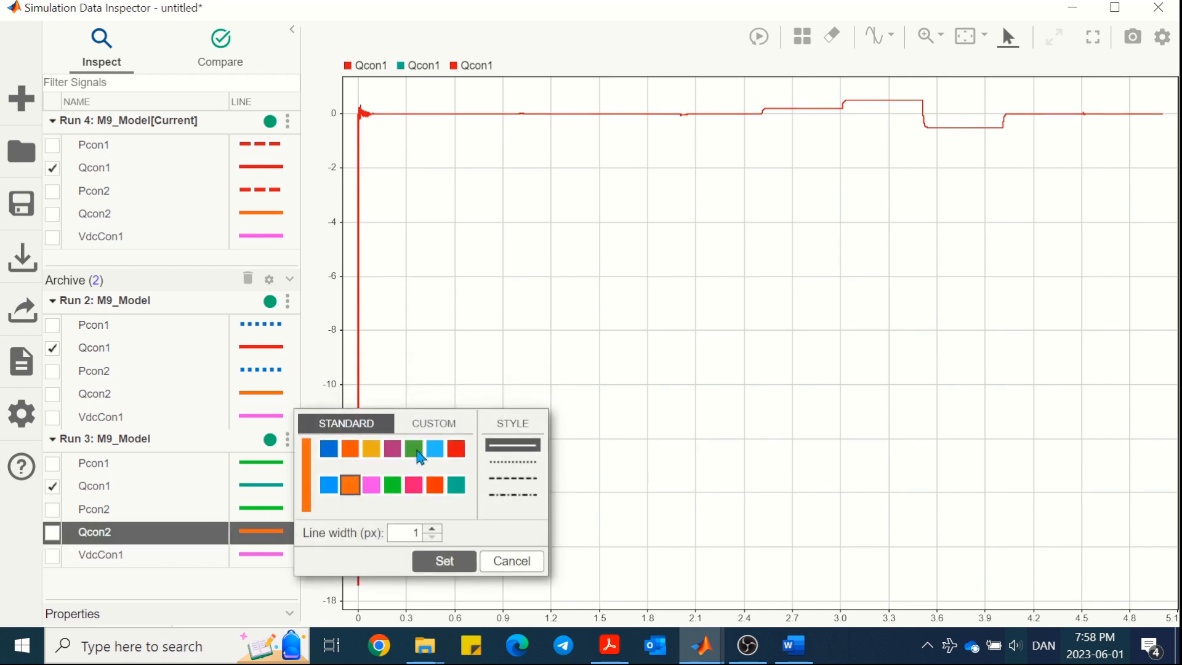
left_click(414, 449)
left_click(442, 561)
left_click(264, 554)
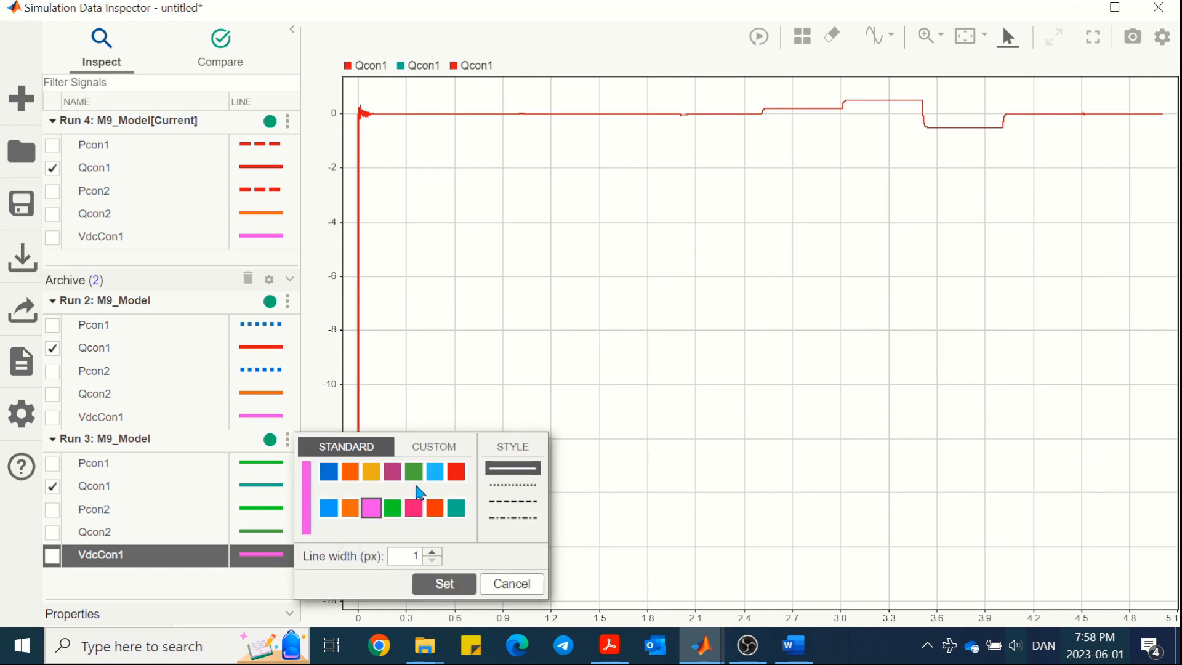
left_click(414, 472)
left_click(437, 584)
Step: Recolour Run 3's Qcon1 line dark green to match that run's Qcon2 and VdcCon1
left_click(270, 493)
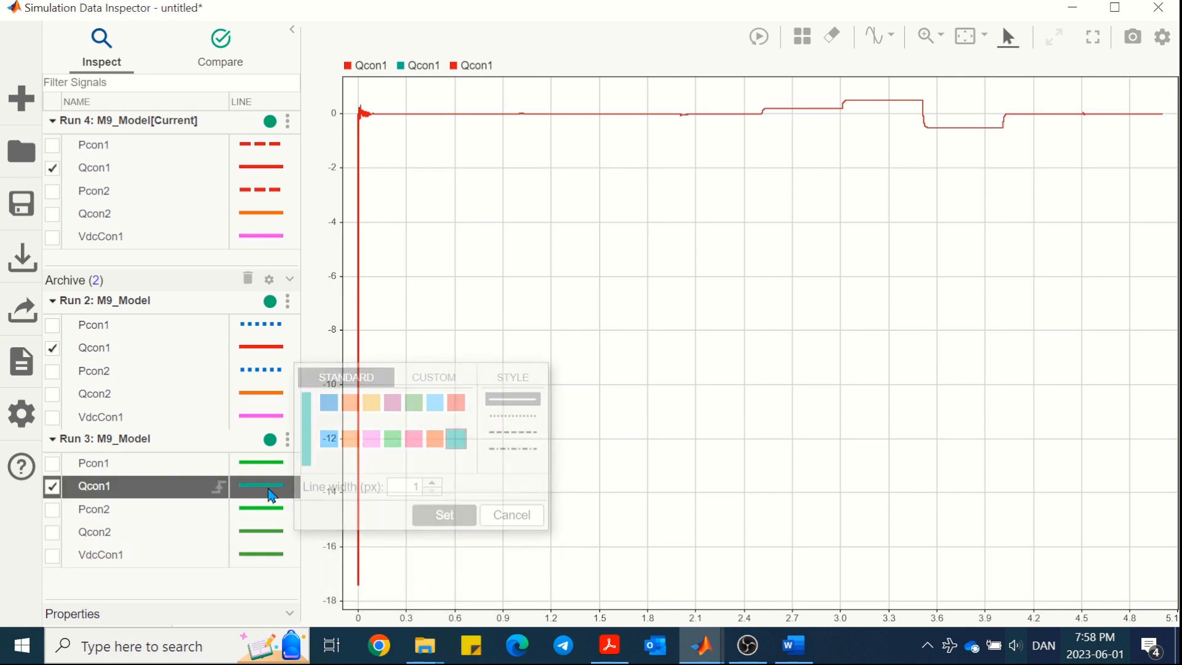
left_click(414, 403)
left_click(434, 516)
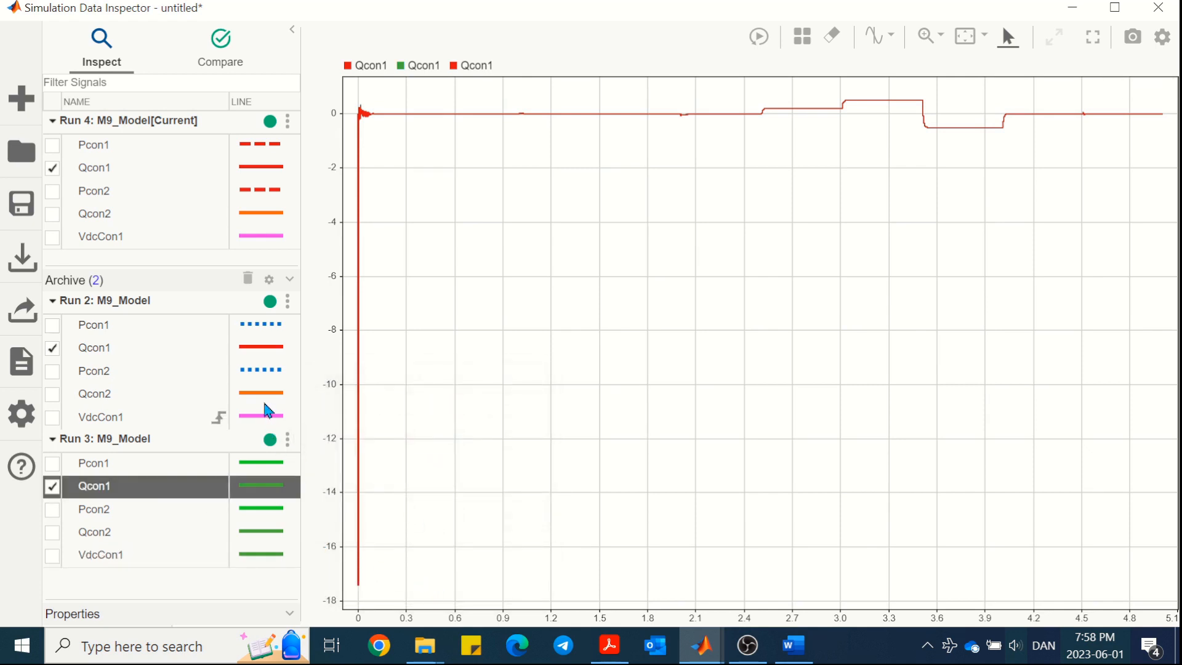
Step: Set the lines of Run 2's Qcon1, Qcon2 and VdcCon1 to blue dotted
left_click(261, 348)
left_click(328, 265)
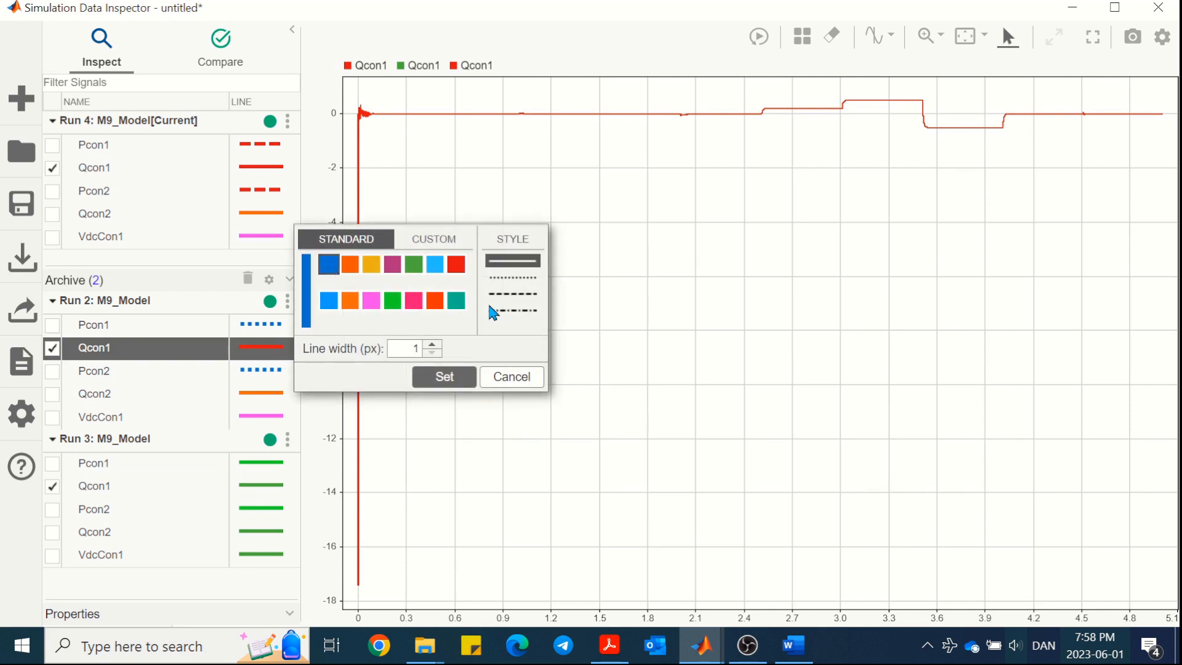
left_click(508, 278)
left_click(445, 376)
left_click(270, 394)
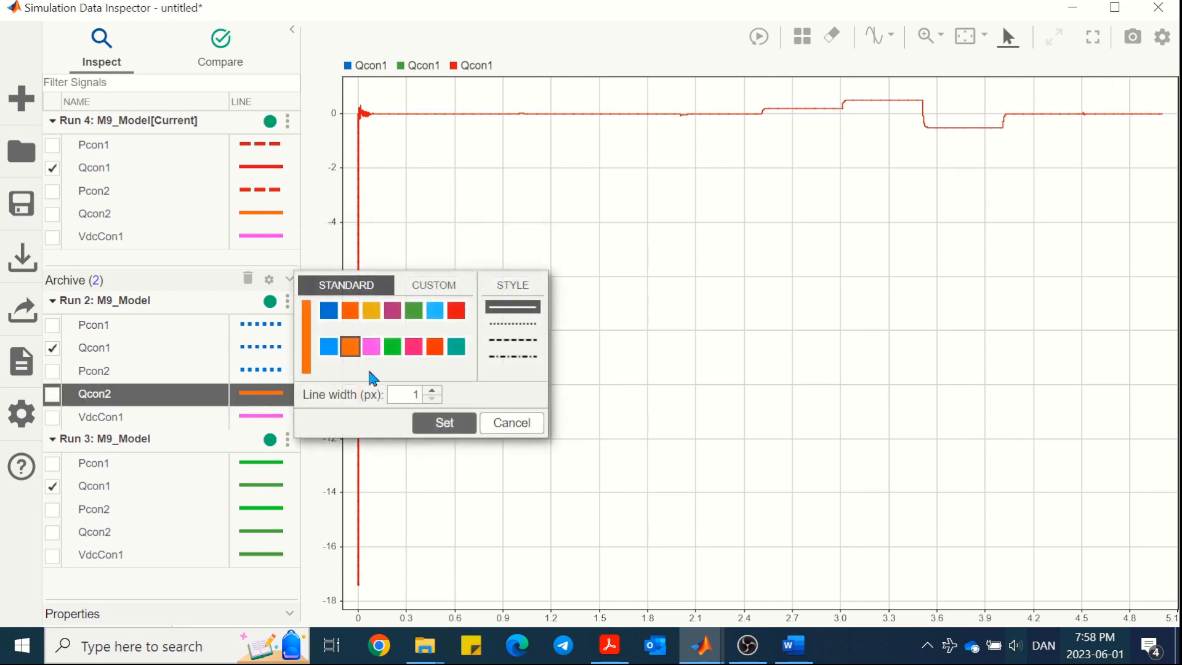
left_click(330, 315)
left_click(513, 324)
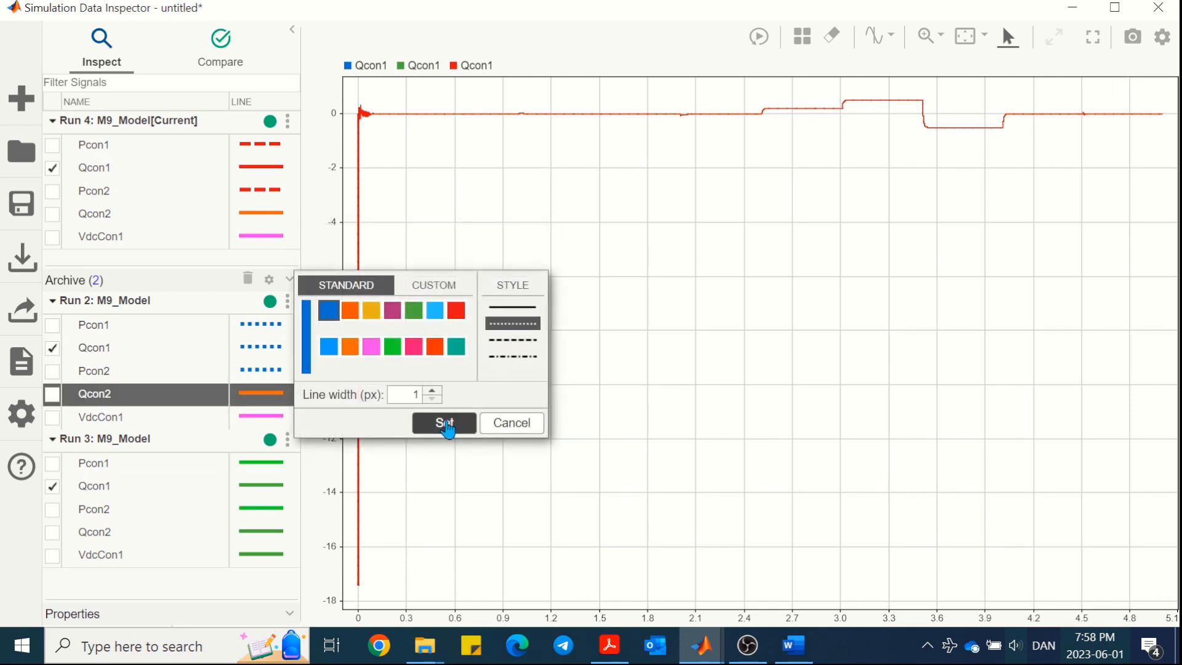
left_click(445, 424)
left_click(270, 419)
left_click(328, 335)
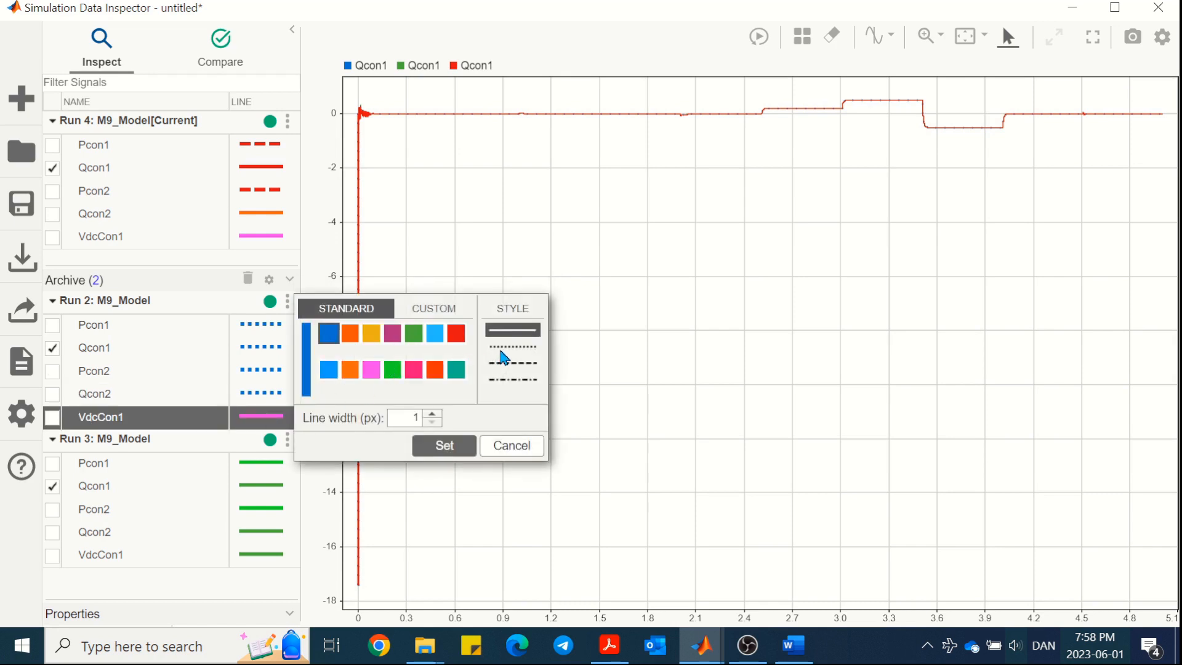
left_click(512, 347)
left_click(445, 445)
Step: Set the lines of Run 4's Qcon1, Qcon2 and VdcCon1 to red dashed
left_click(266, 178)
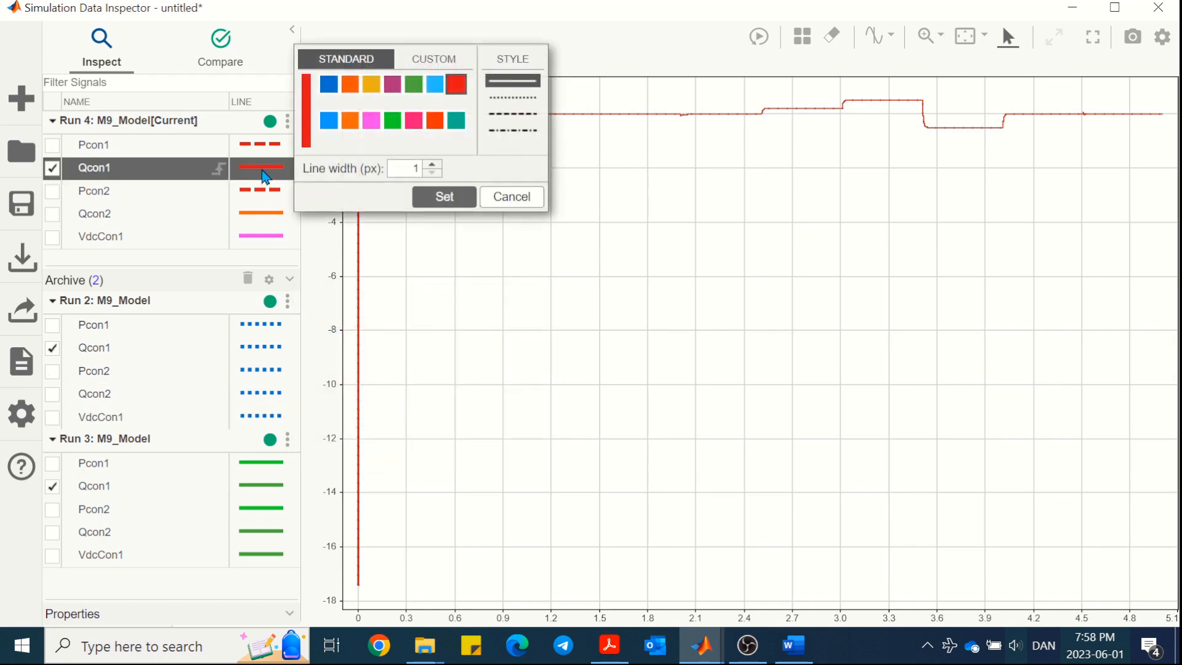
left_click(489, 115)
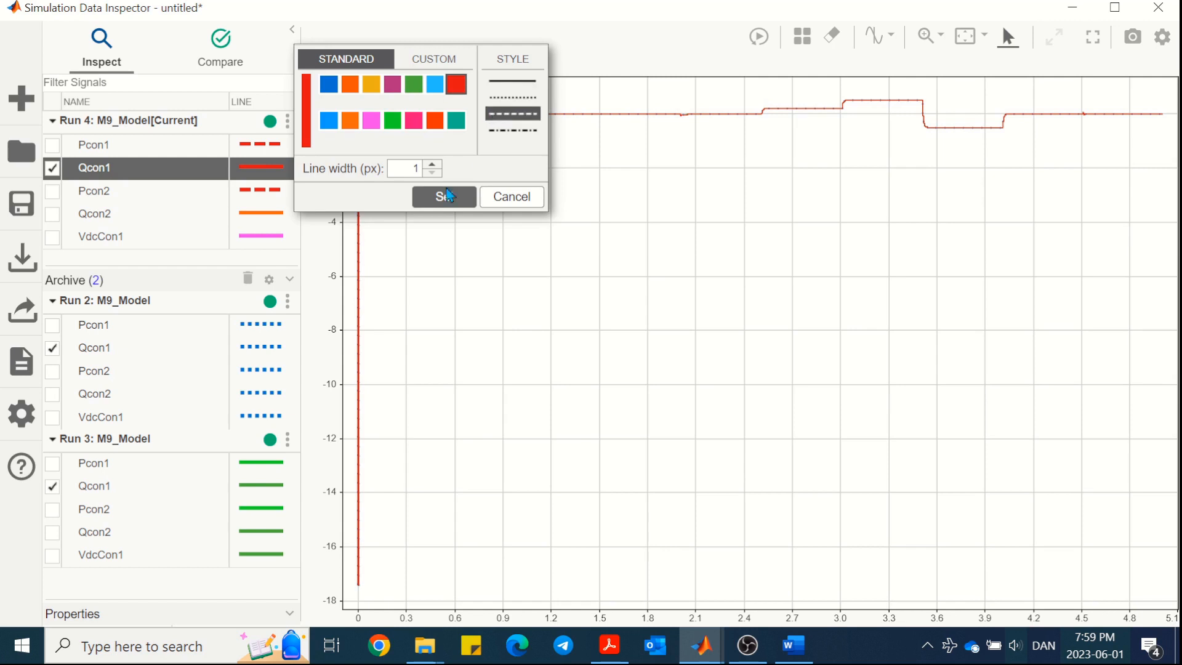
left_click(445, 197)
left_click(265, 214)
left_click(456, 130)
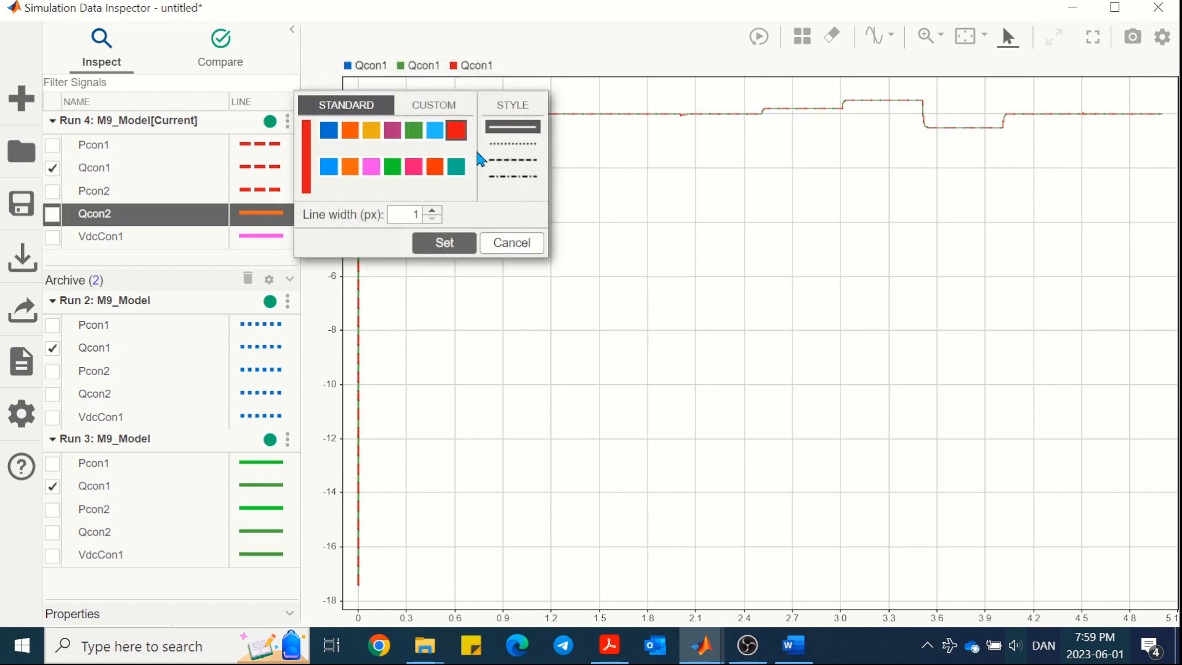
left_click(513, 159)
left_click(445, 243)
left_click(276, 239)
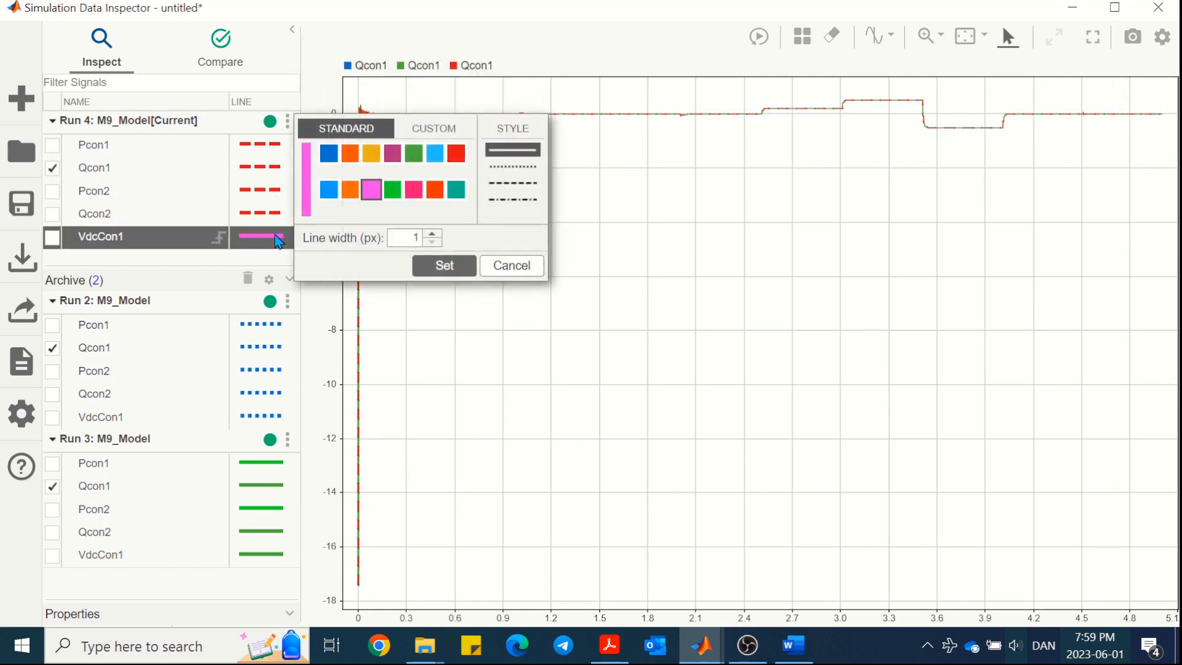
left_click(456, 153)
left_click(512, 183)
left_click(452, 264)
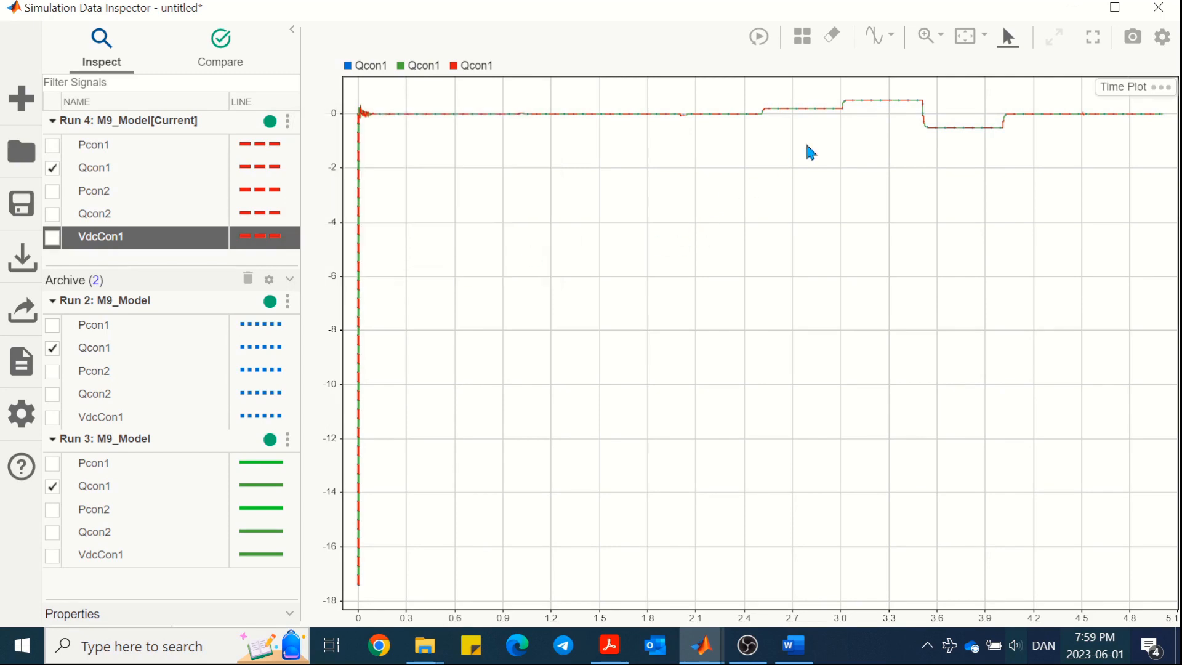
Step: Compare the three runs' Qcon1 curves around 3 s, and add Qcon2 from Runs 4, 2 and 3 to the plot
scroll(957, 87, "up", 10)
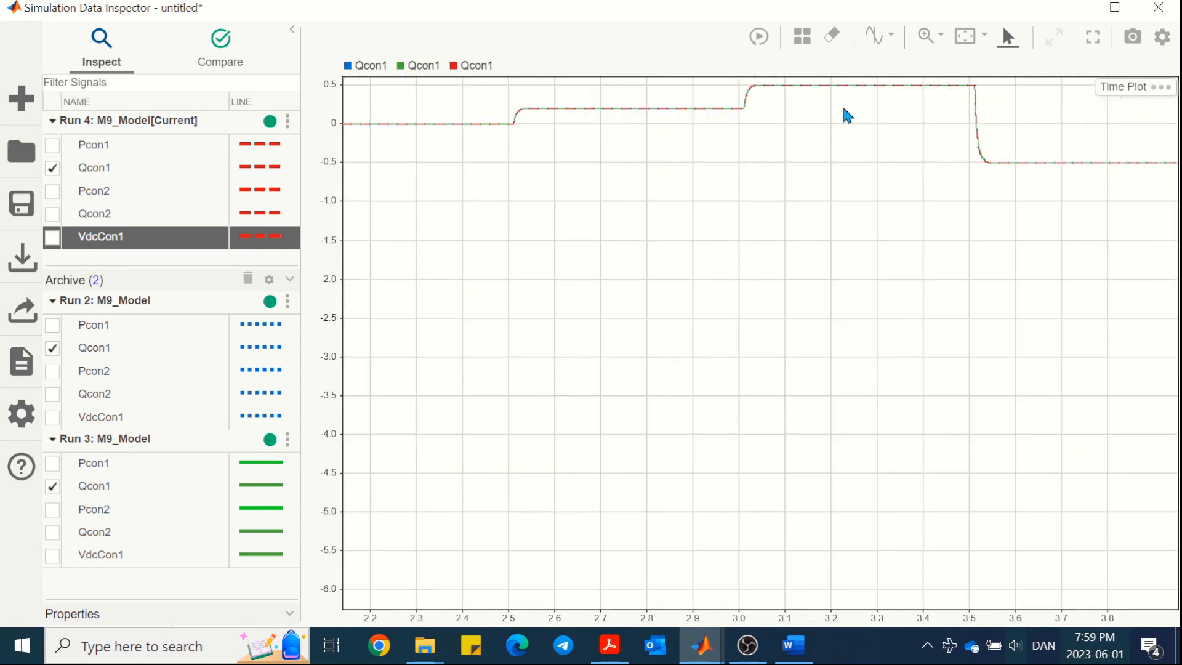
scroll(836, 121, "up", 8)
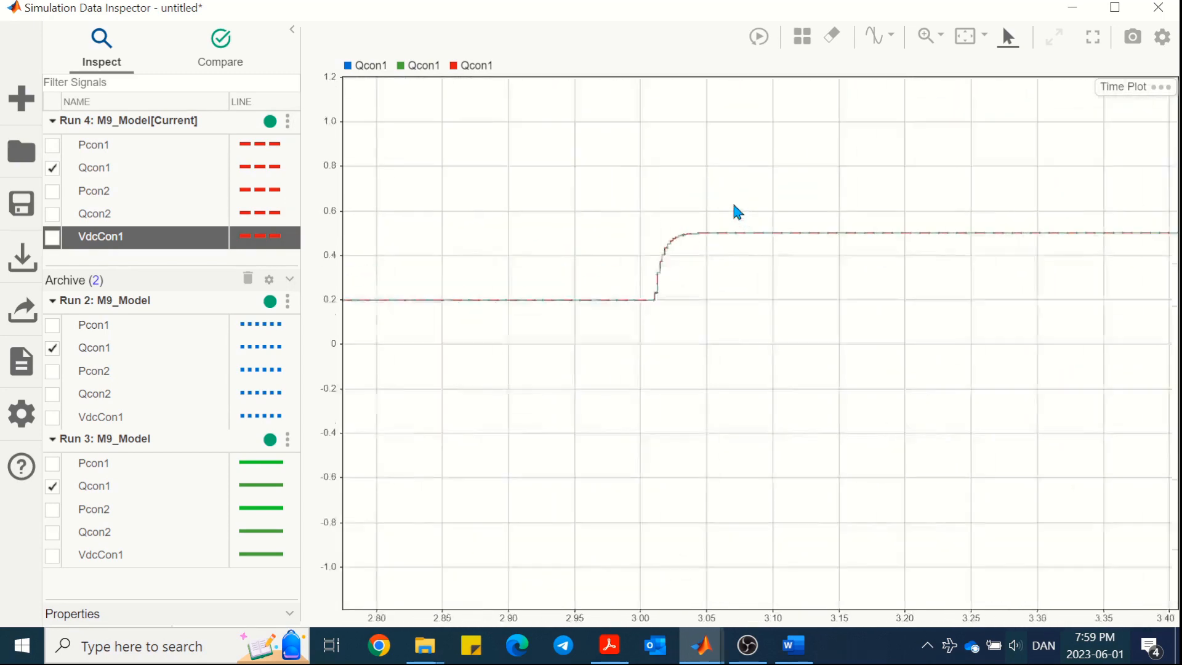
scroll(734, 205, "up", 10)
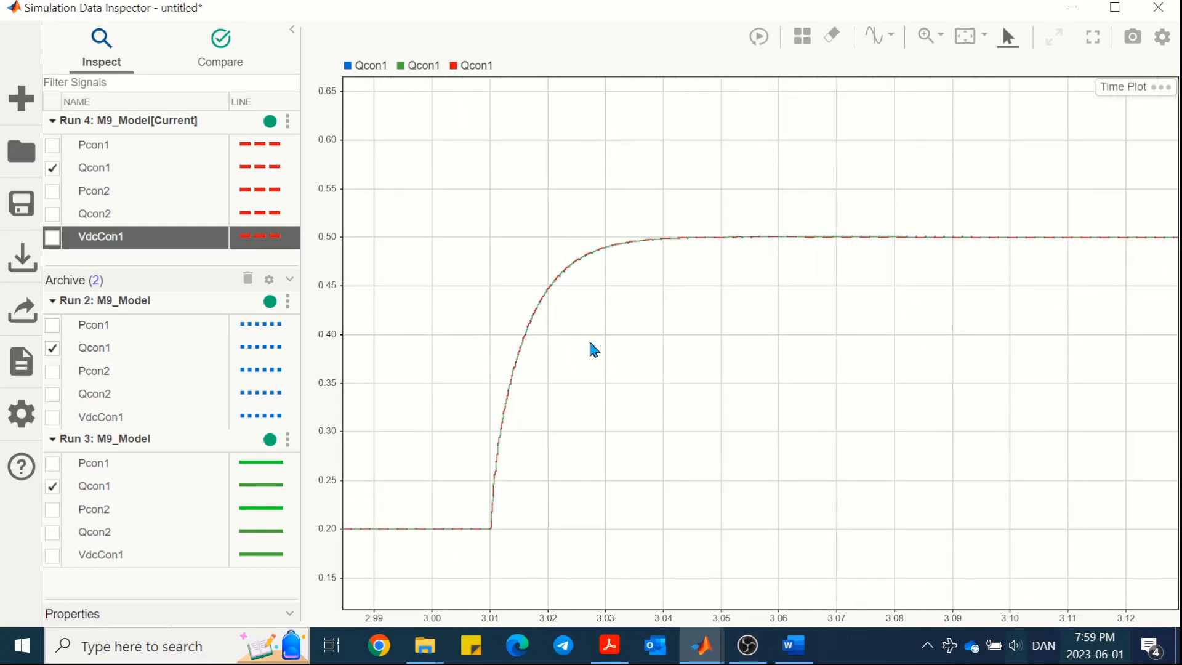
left_click(51, 214)
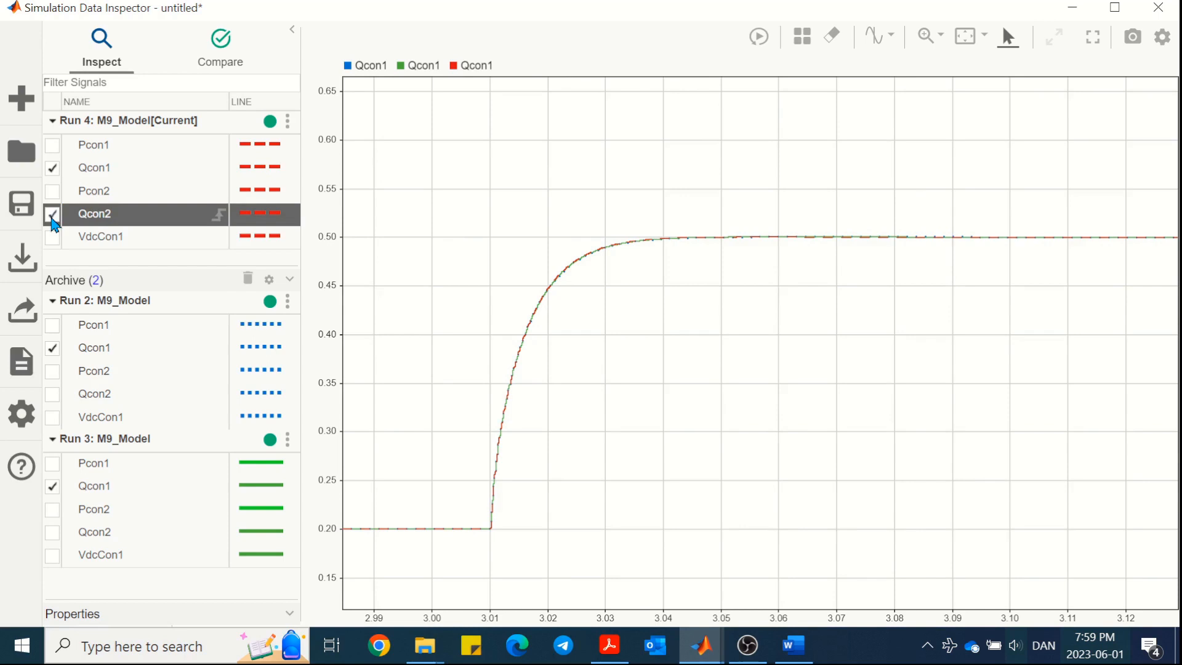
left_click(53, 394)
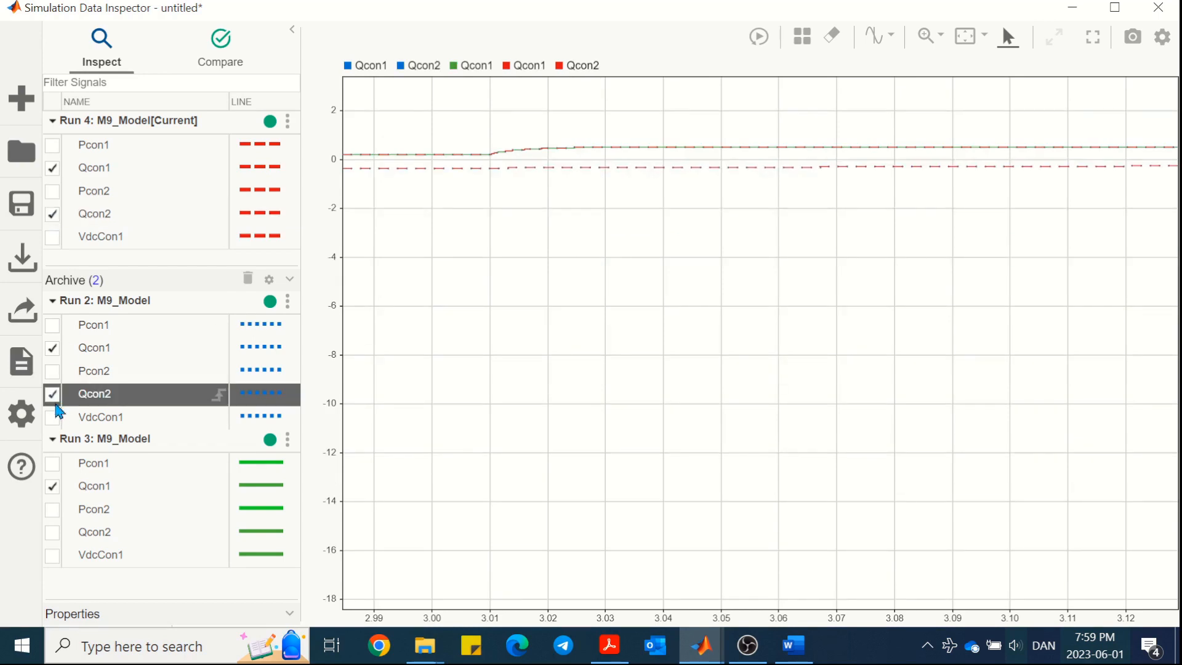
left_click(59, 533)
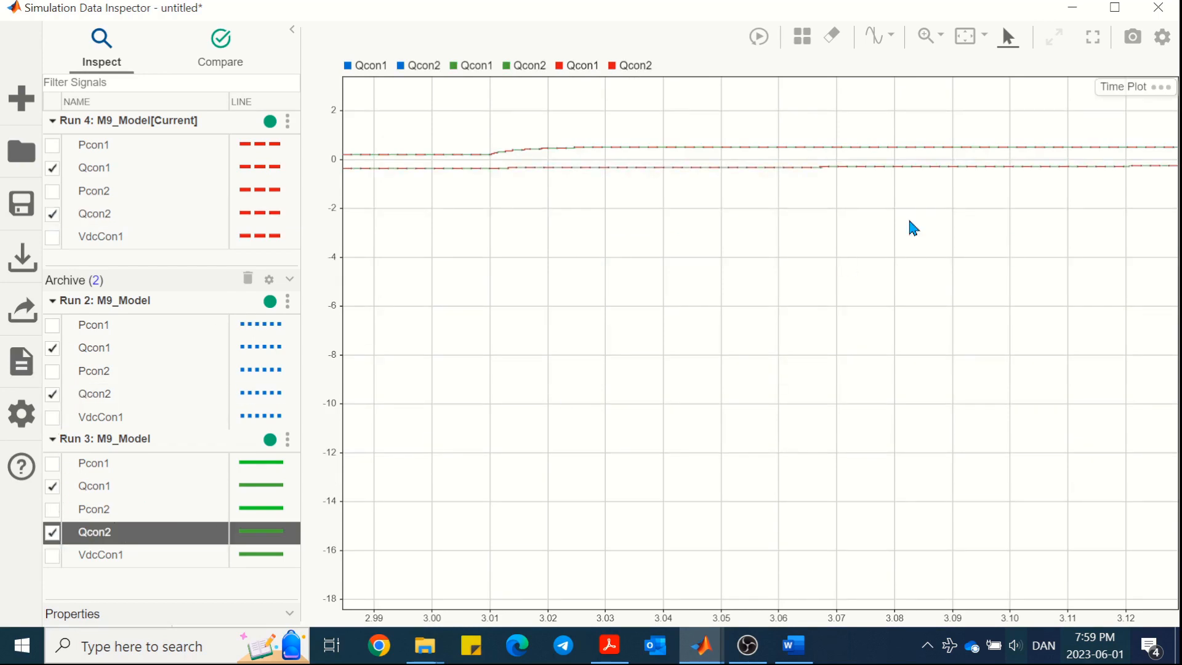
scroll(856, 172, "up", 1)
scroll(856, 172, "up", 3)
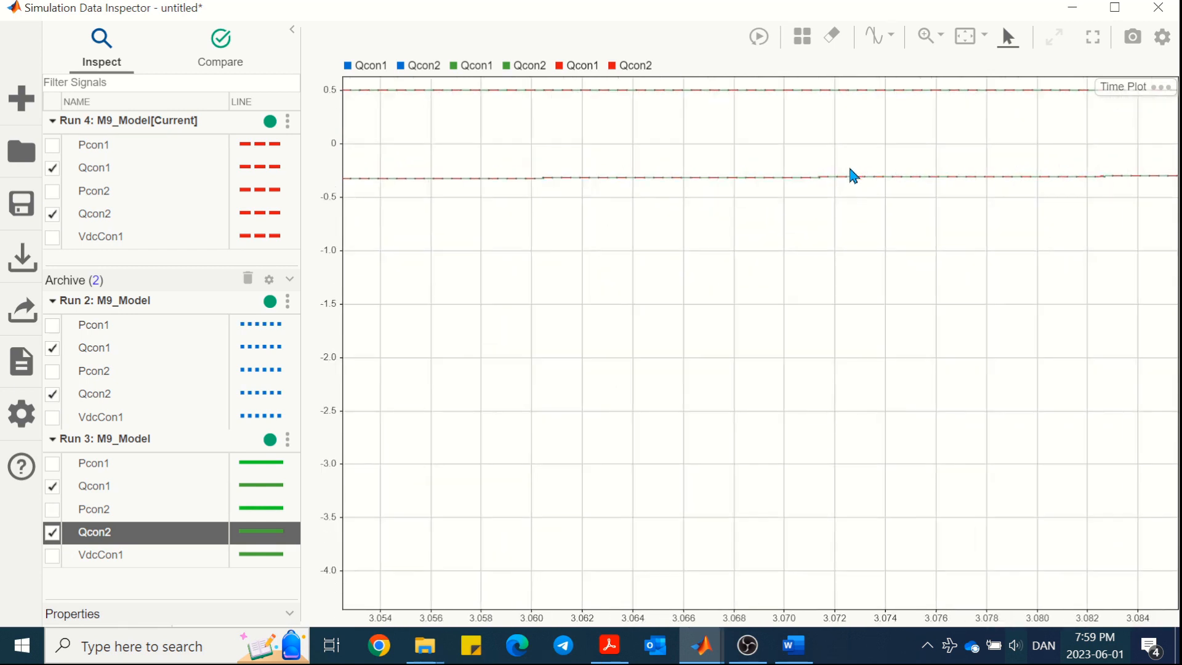
Step: Remove Qcon1 and Qcon2 of all three runs from the plot
left_click(52, 168)
left_click(52, 214)
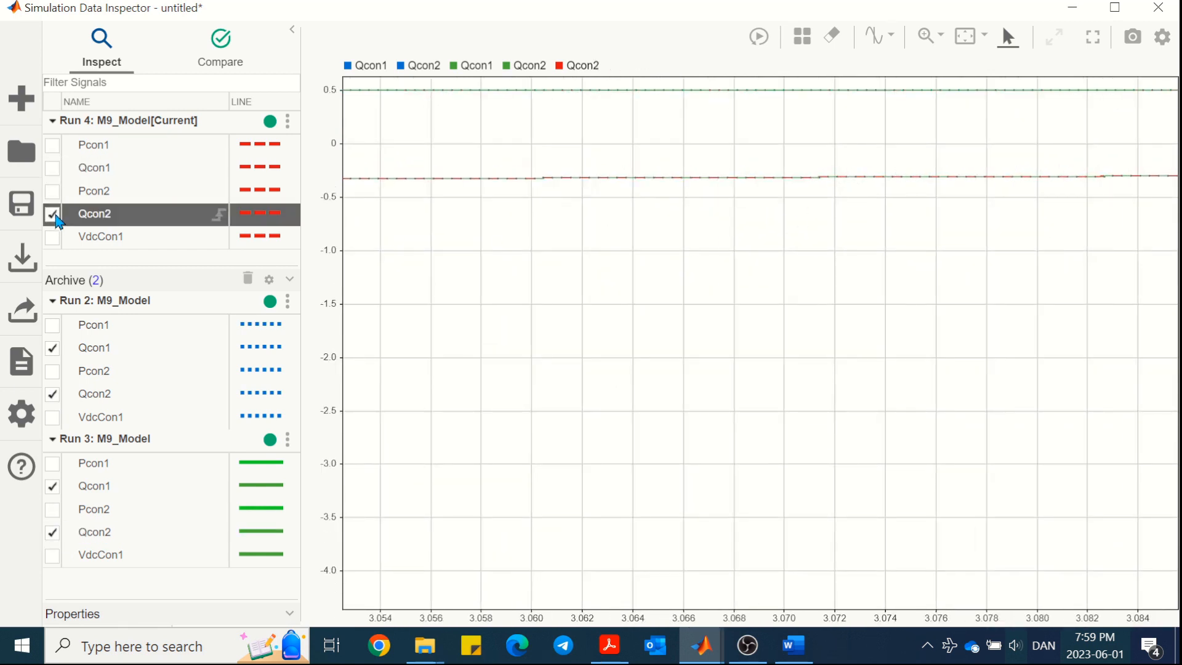
left_click(53, 348)
left_click(53, 395)
left_click(52, 487)
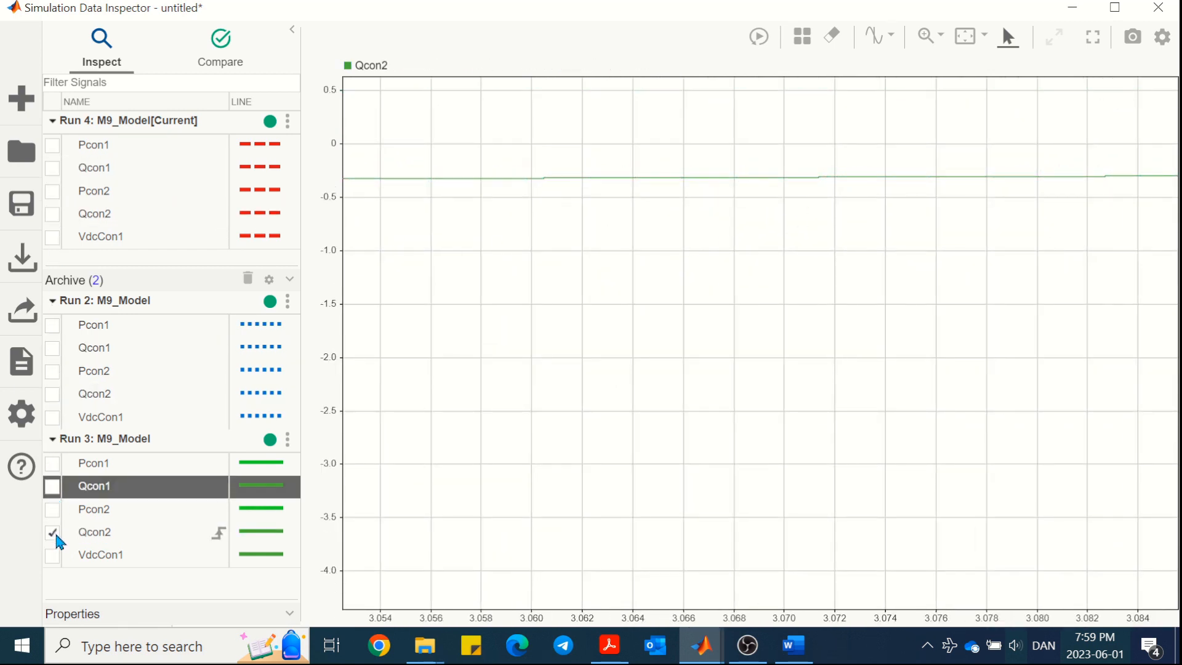
left_click(53, 532)
Step: Plot VdcCon1 from Runs 4, 2 and 3 together and inspect the dip at 2 s
left_click(52, 237)
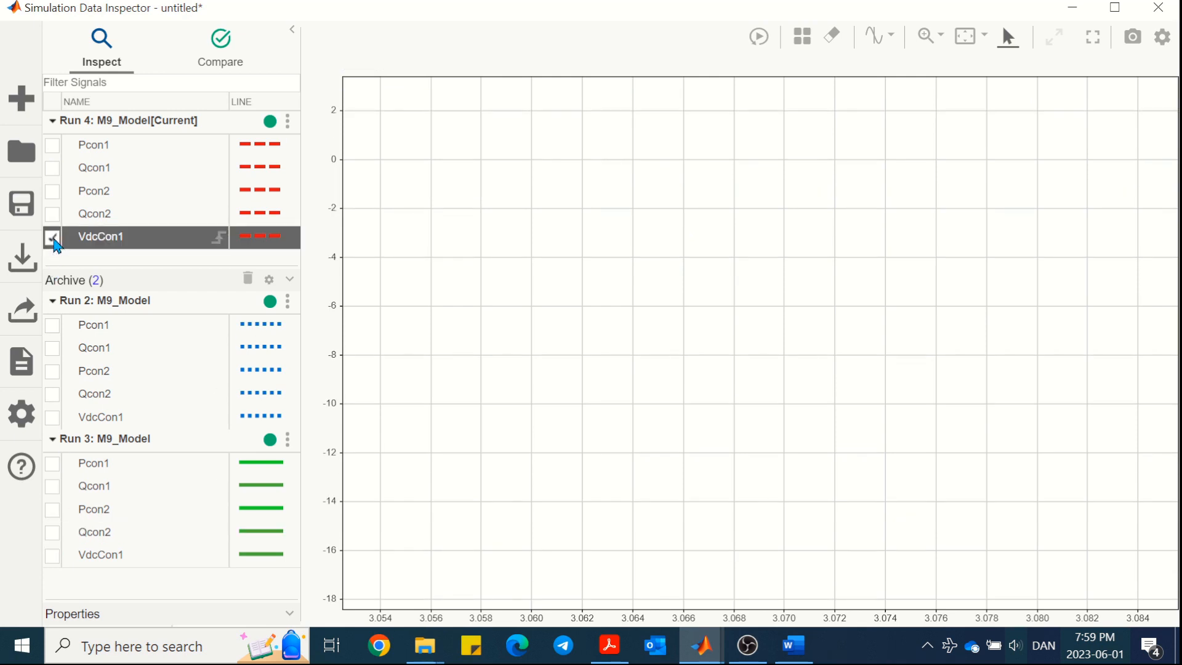
left_click(52, 417)
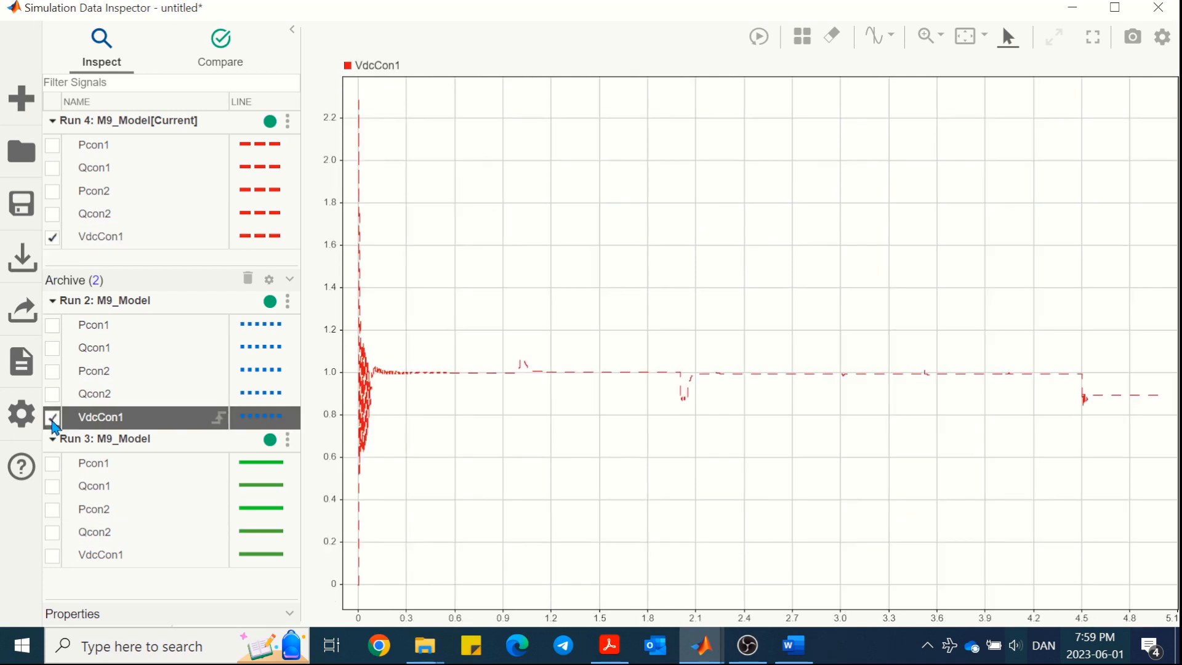
left_click(54, 557)
scroll(702, 386, "up", 5)
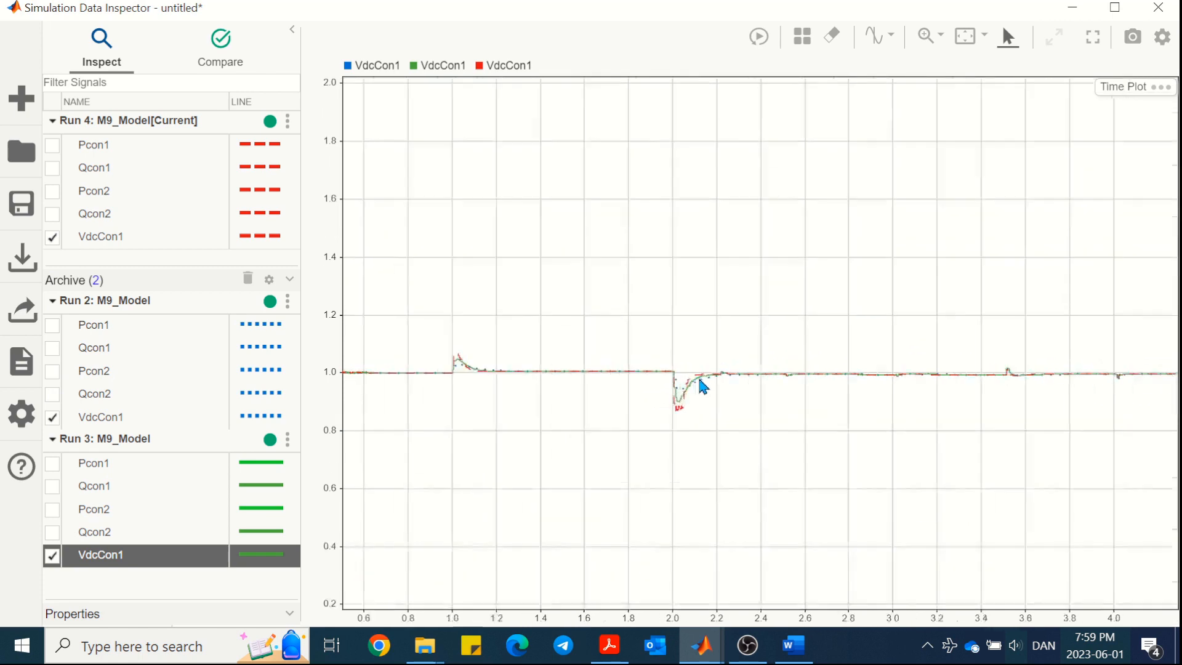
scroll(714, 408, "up", 3)
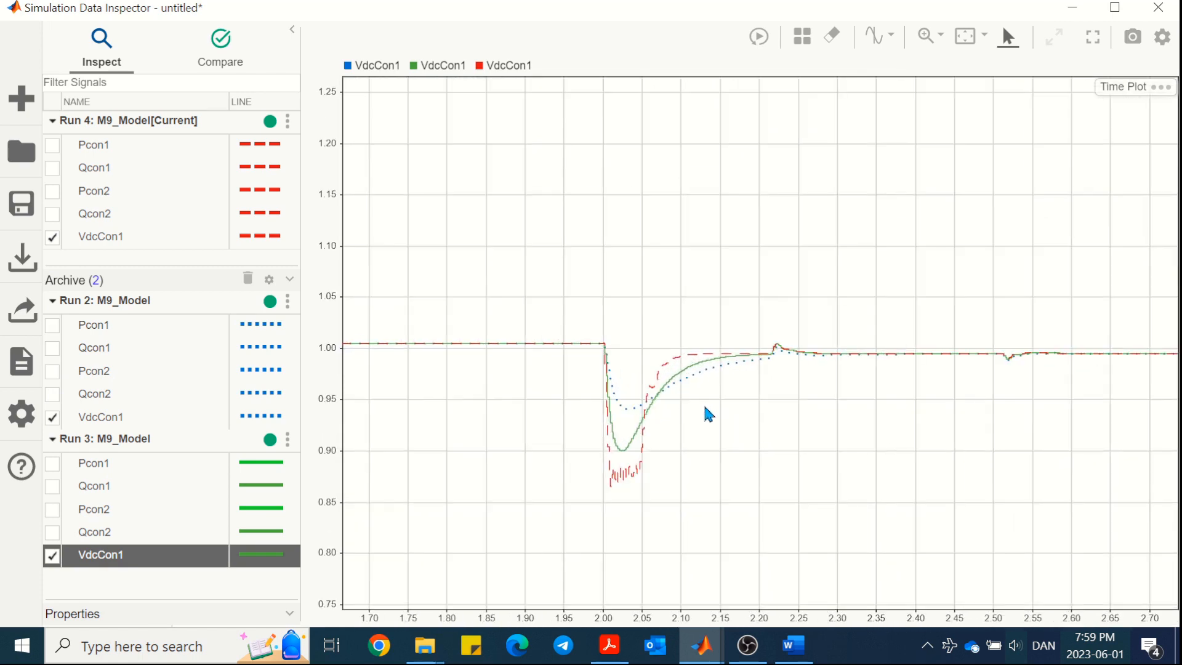
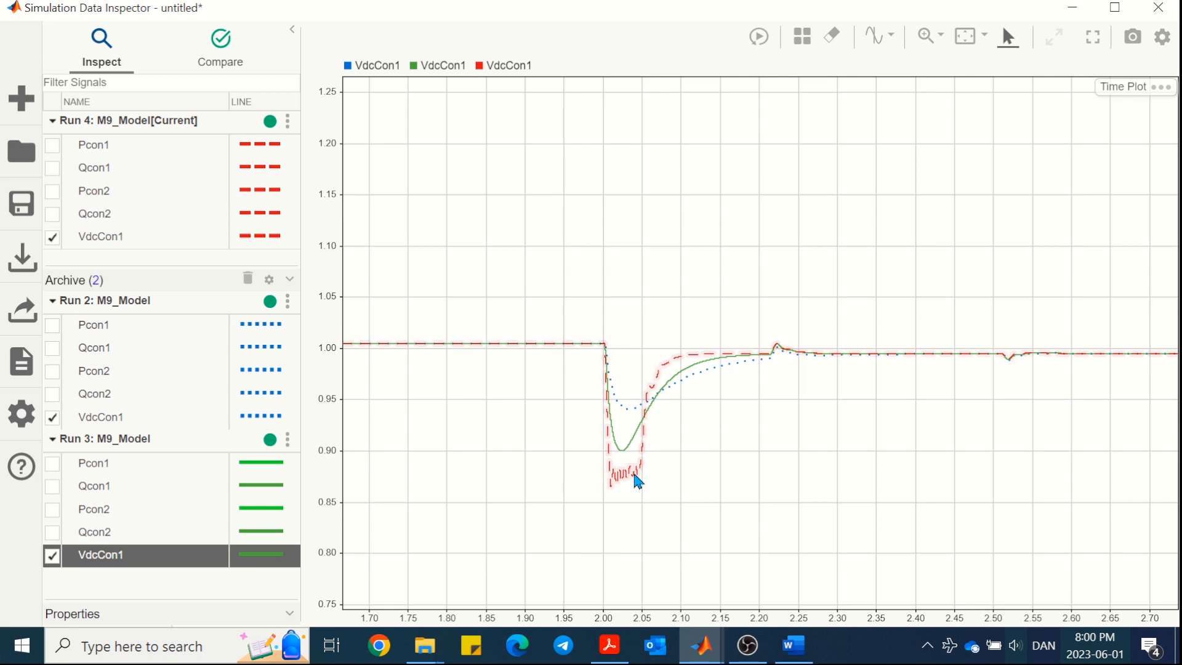
Step: Examine how the VdcCon1 curves of the three runs differ at the transients around 1 s, 2 s and 2.5 s
scroll(790, 397, "down", 6)
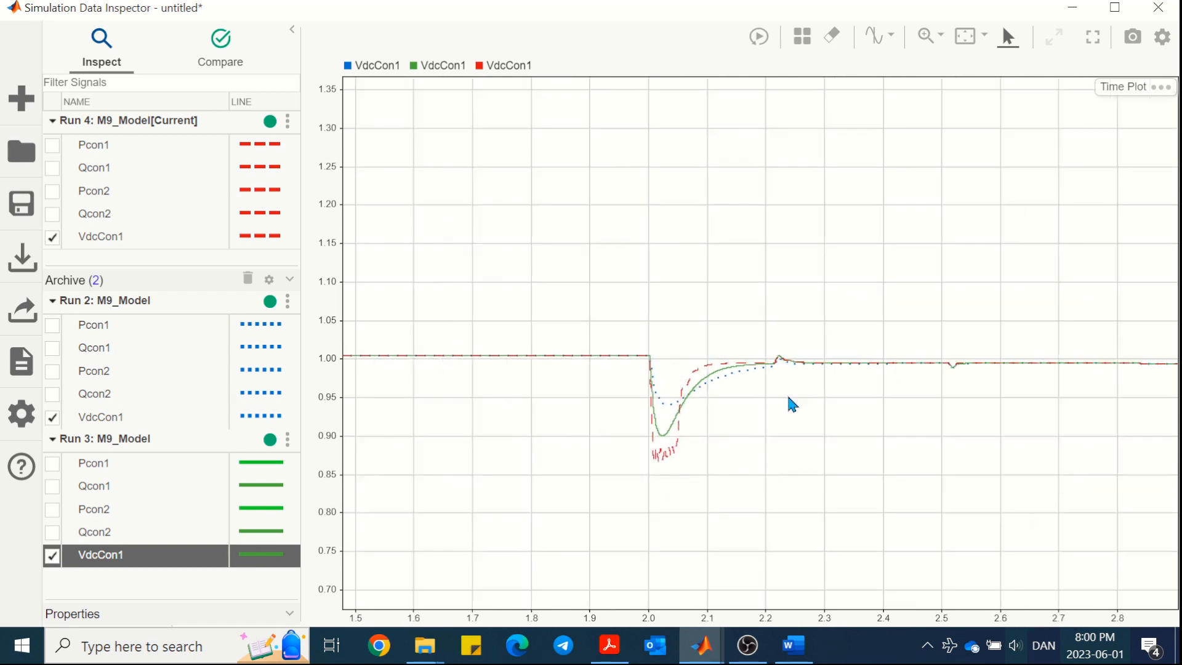
scroll(798, 408, "down", 1)
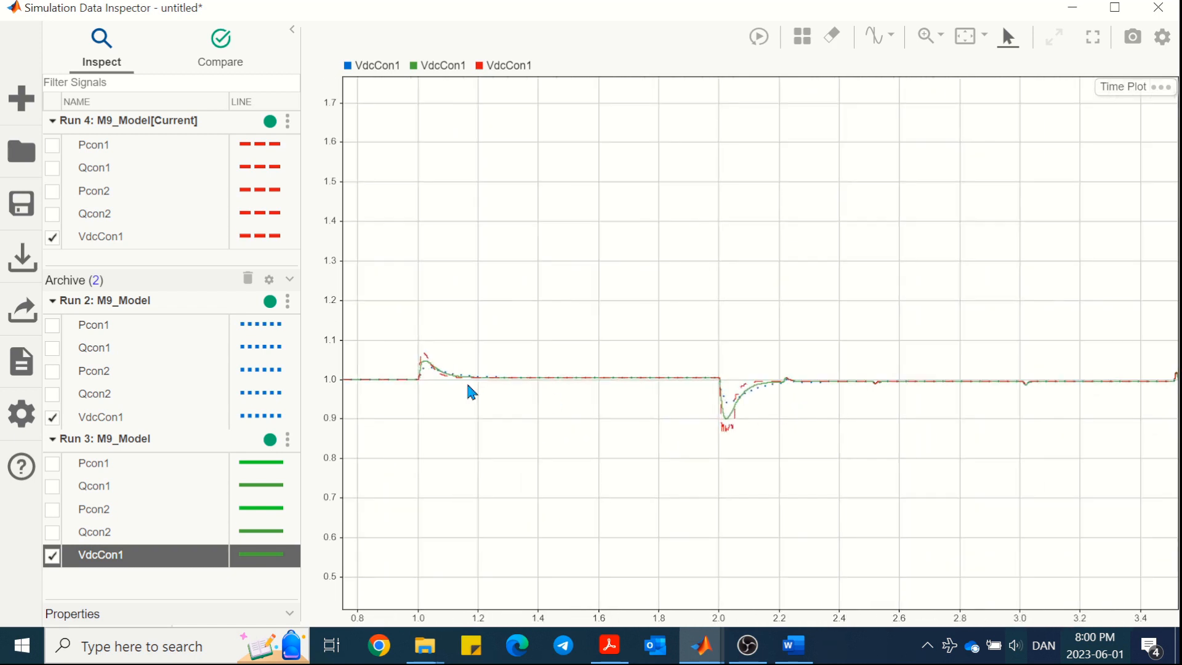
scroll(419, 370, "up", 7)
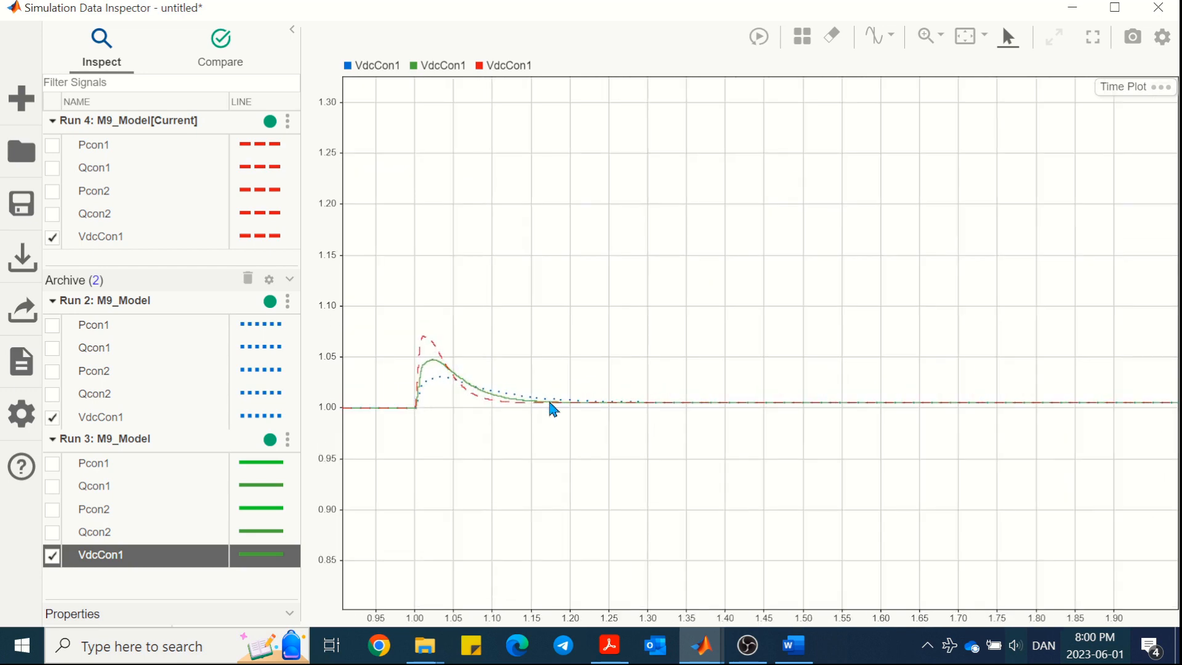
scroll(944, 463, "down", 3)
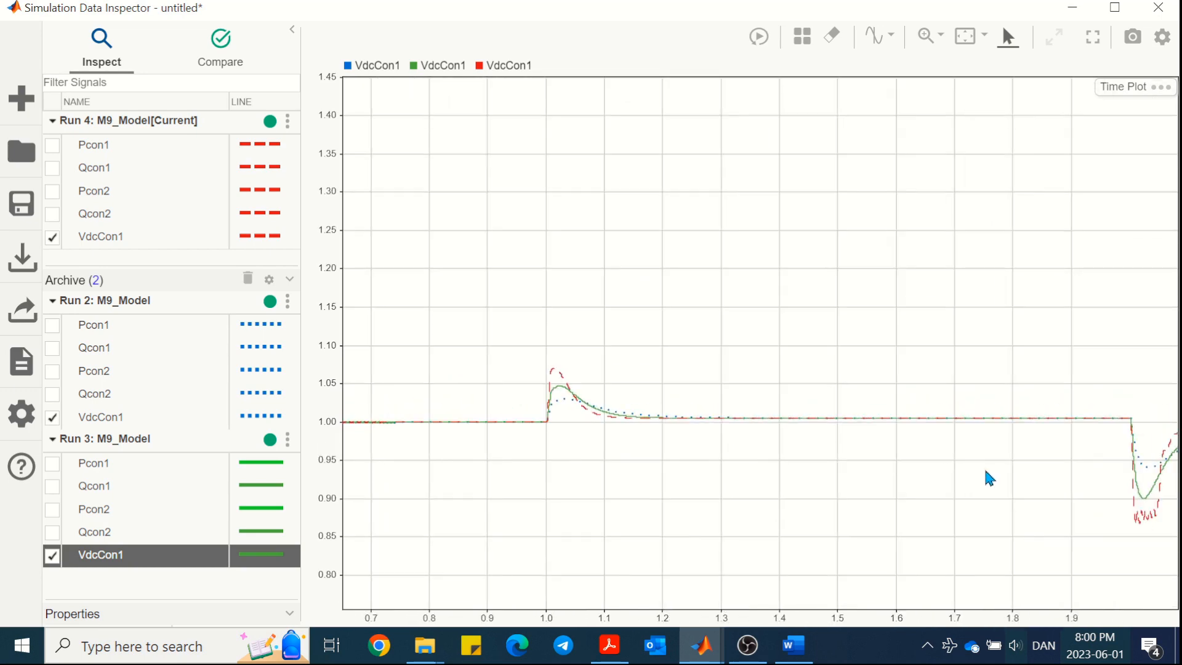
left_click_drag(985, 467, 489, 435)
left_click_drag(902, 454, 774, 435)
scroll(801, 413, "up", 5)
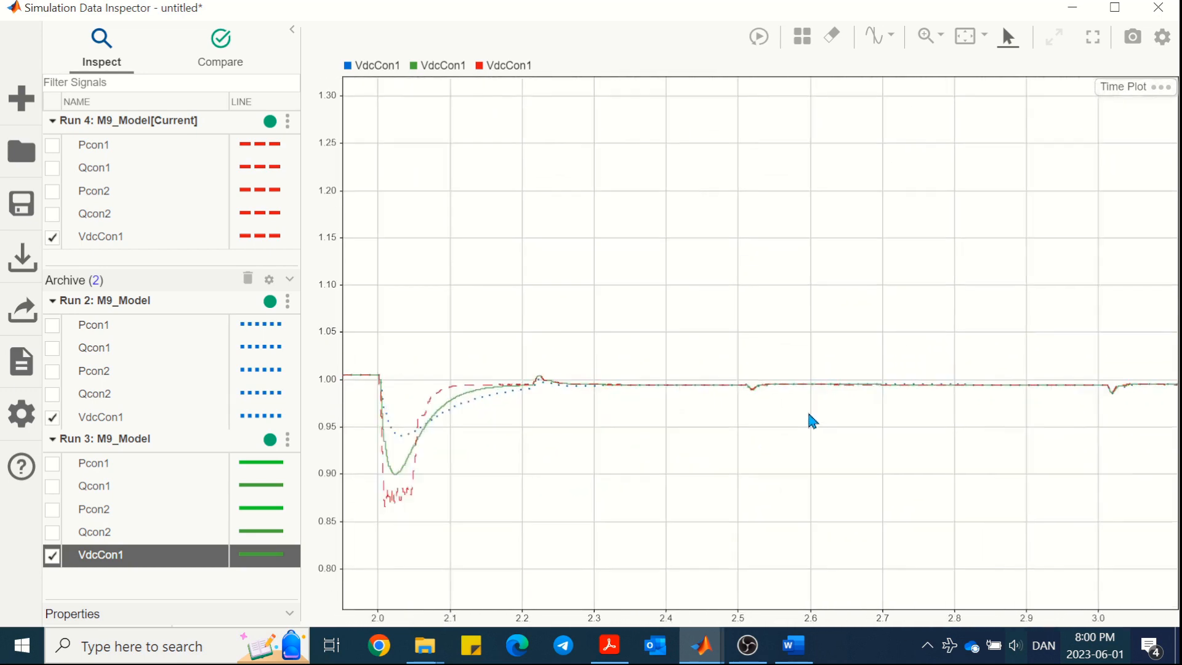
scroll(792, 390, "up", 1)
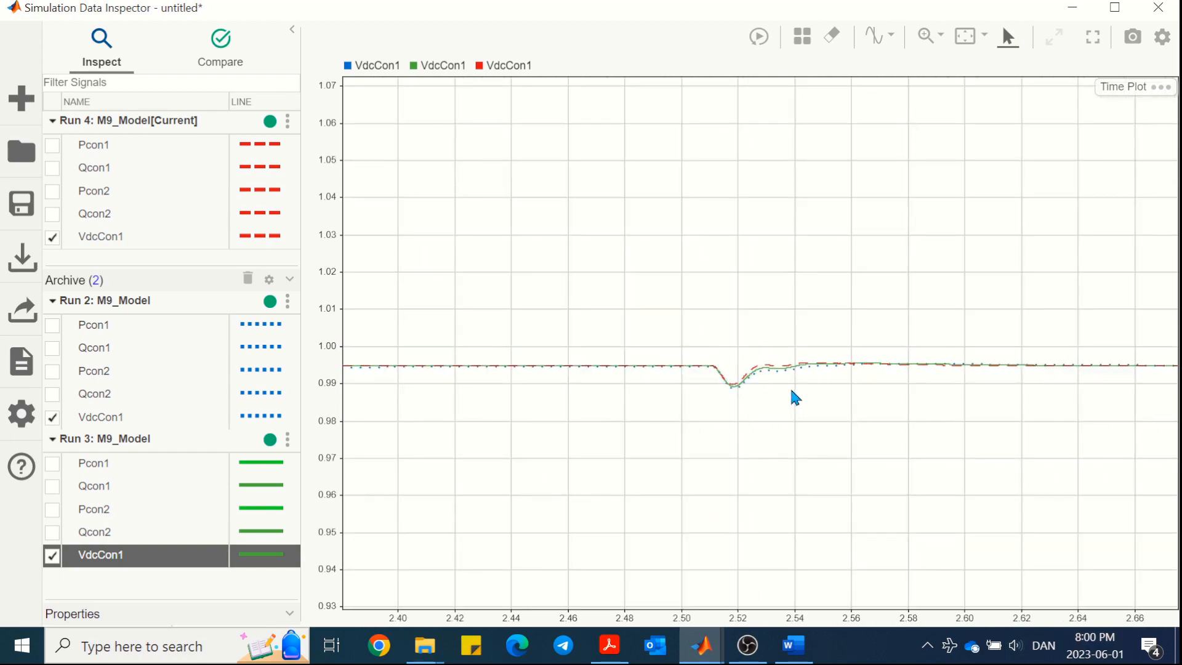
scroll(792, 391, "down", 4)
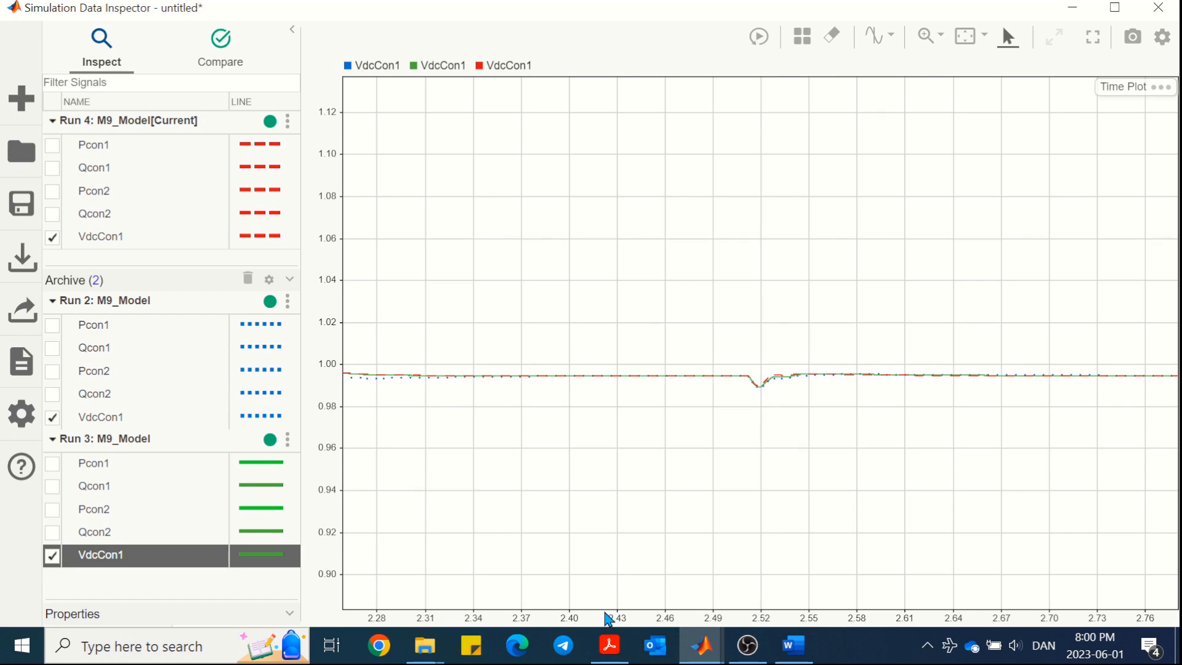
Step: Check item 18 of M9_Exercise.pdf in Acrobat, and return to the M9_Parameters.m script in MATLAB
left_click(610, 645)
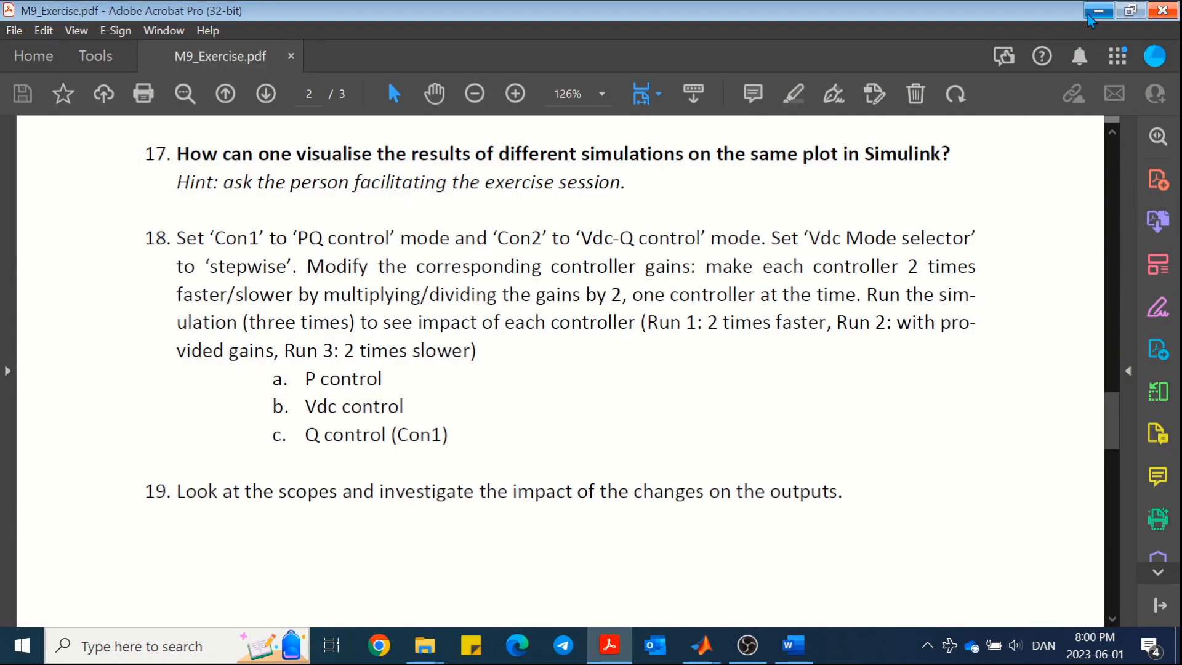
left_click(1096, 11)
mouse_move(698, 654)
left_click(573, 567)
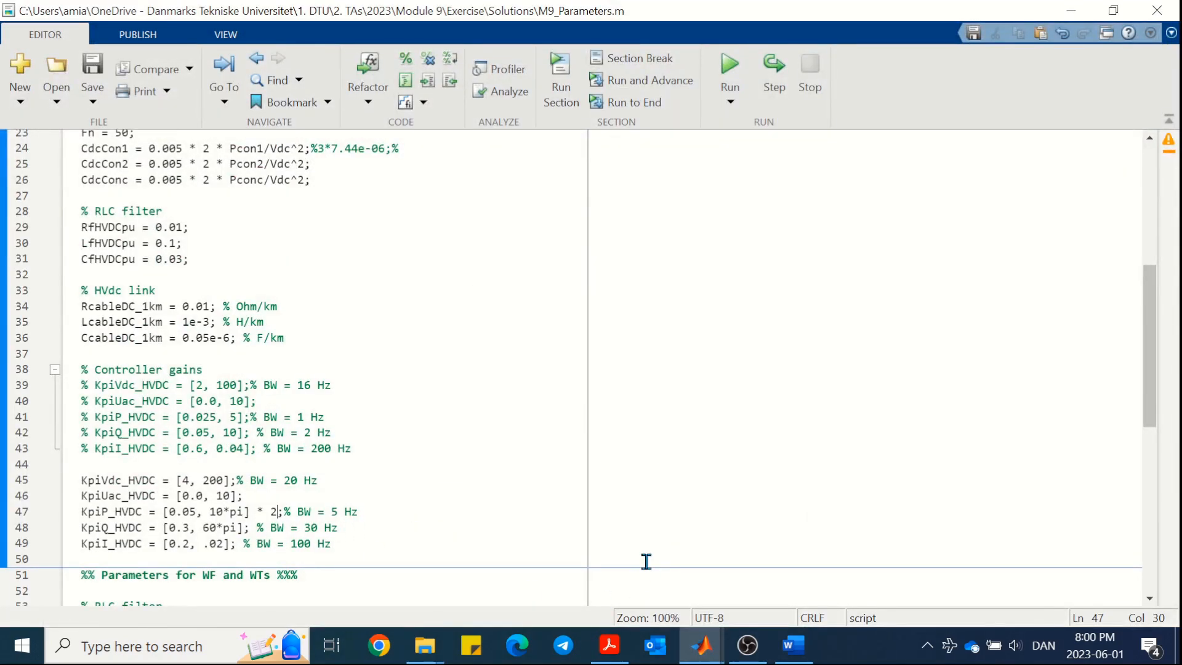
Step: Remove the * 2 factor from KpiP_HVDC, divide the KpiVdc_HVDC gains [4, 200] by 2, and save the script
key("BackSpace")
key("BackSpace")
key("BackSpace")
key("BackSpace")
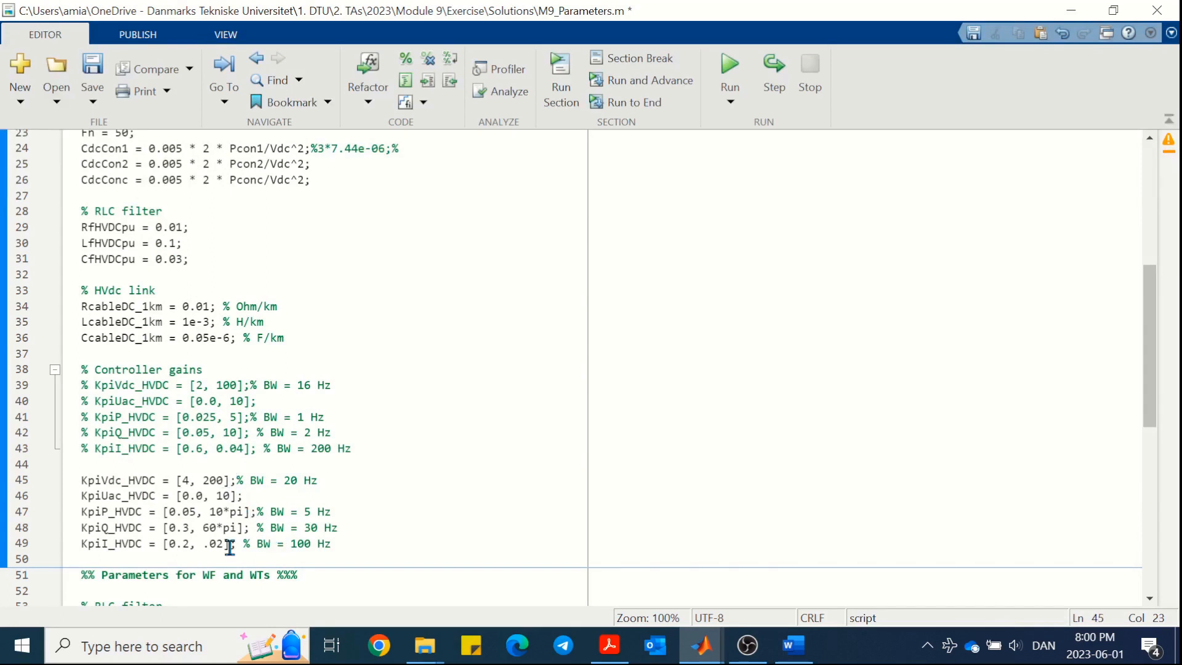
type("/ 2")
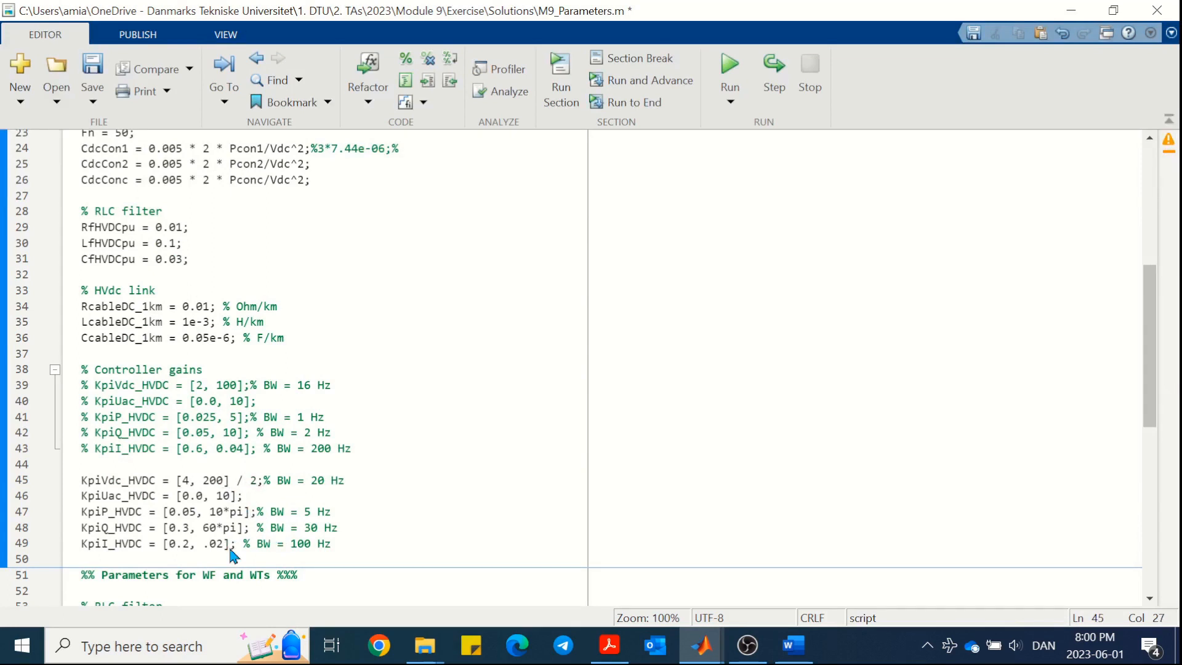
left_click(93, 77)
left_click(702, 646)
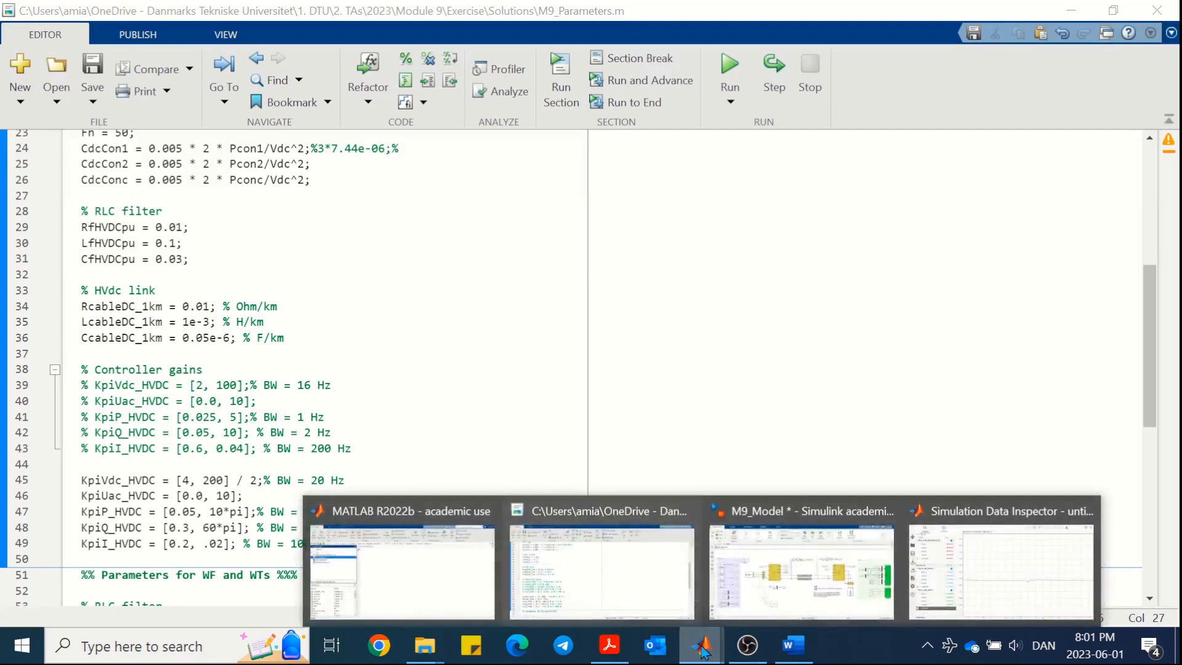
Step: Run the M9_Model simulation in Simulink with the halved KpiVdc_HVDC gains, and return to the M9_Parameters.m script
left_click(750, 555)
left_click(657, 93)
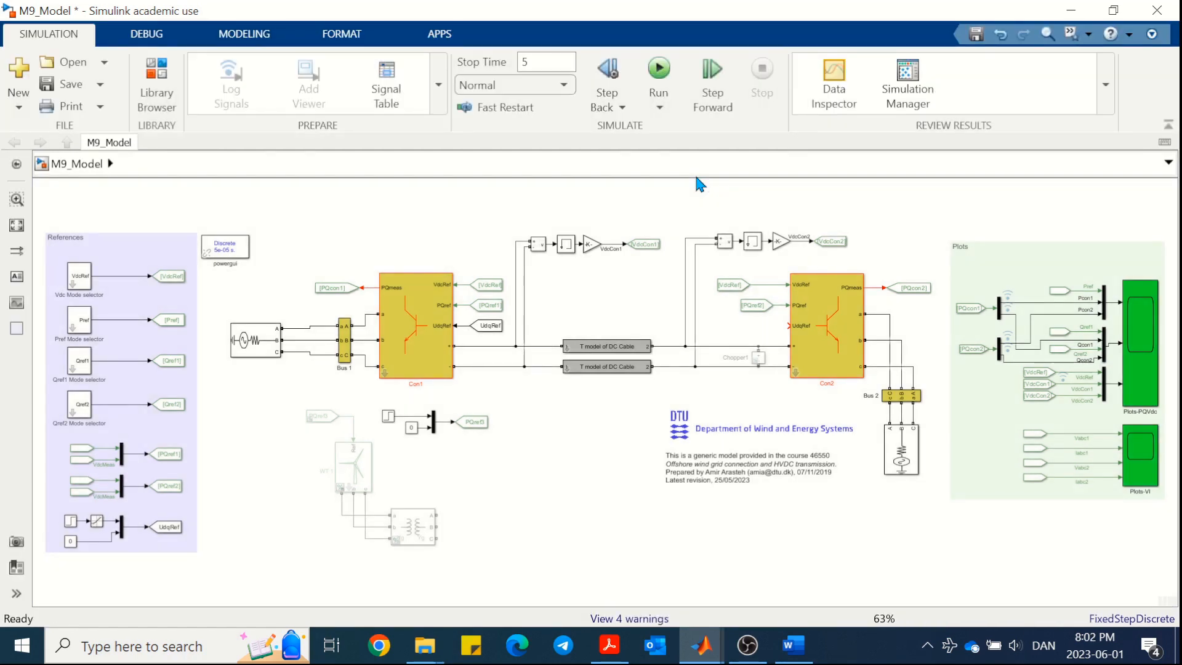
mouse_move(702, 645)
left_click(615, 588)
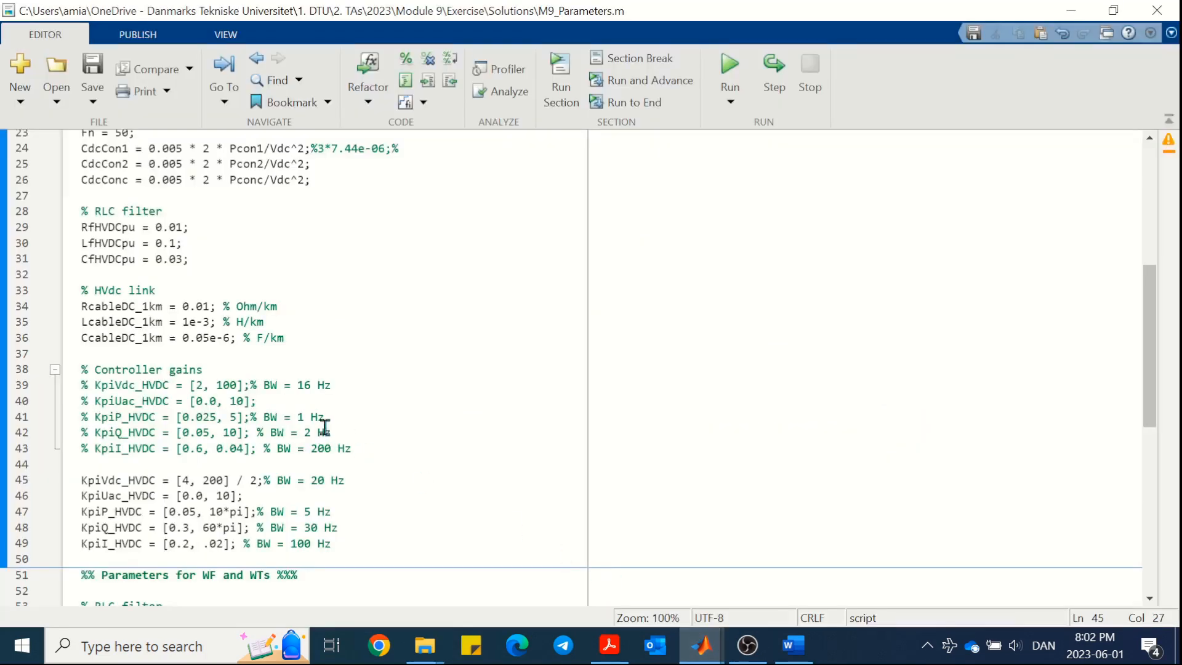
Step: Remove the / 2 divisor from the KpiVdc_HVDC gains [4, 200] and save the script
key("BackSpace")
key("BackSpace")
key("BackSpace")
key("BackSpace")
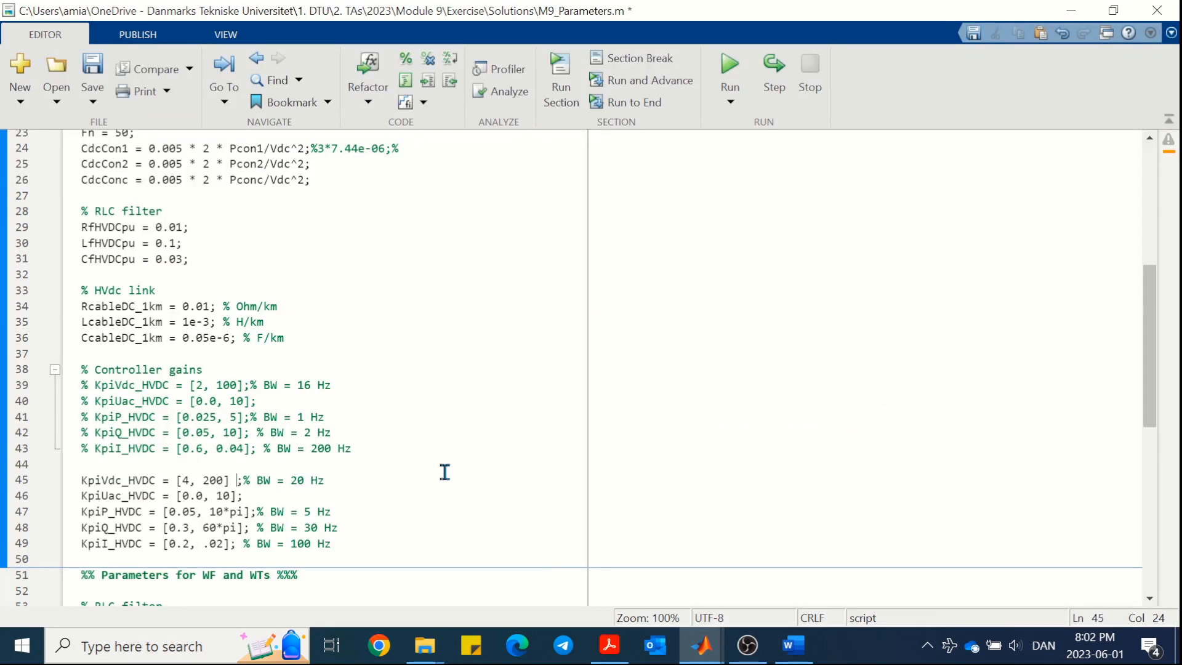
key("ctrl+s")
Step: Run the M9_Model simulation with KpiVdc_HVDC = [4, 200], and go back to the M9_Parameters.m script
left_click(1072, 11)
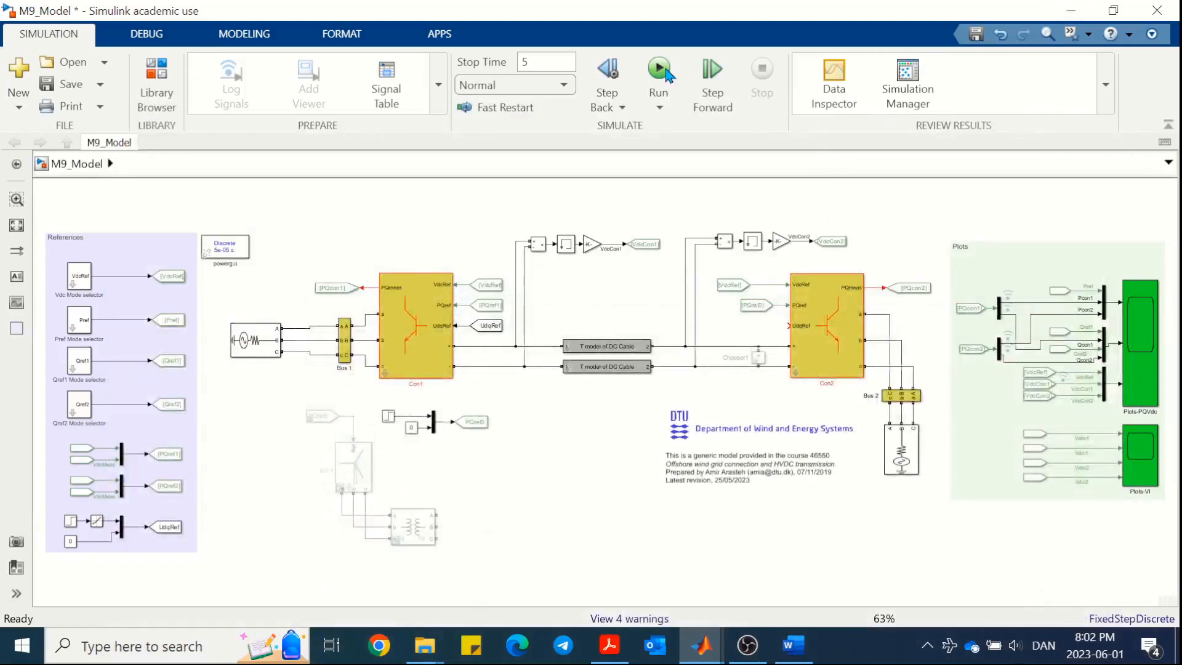
left_click(660, 69)
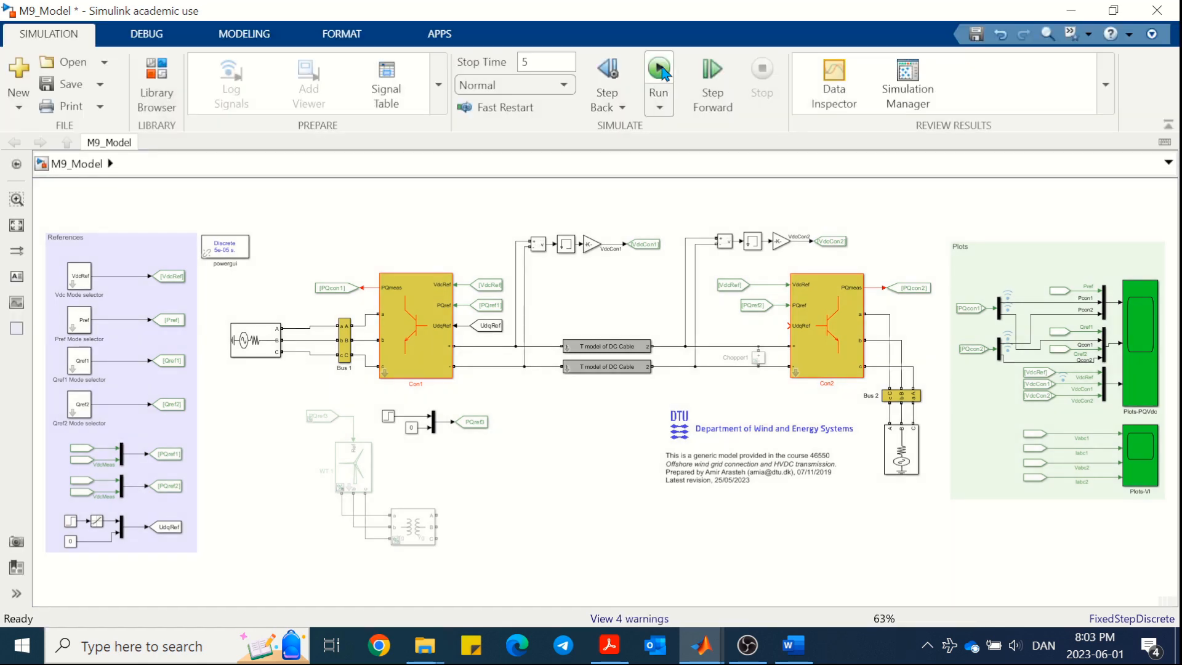
mouse_move(701, 645)
left_click(591, 566)
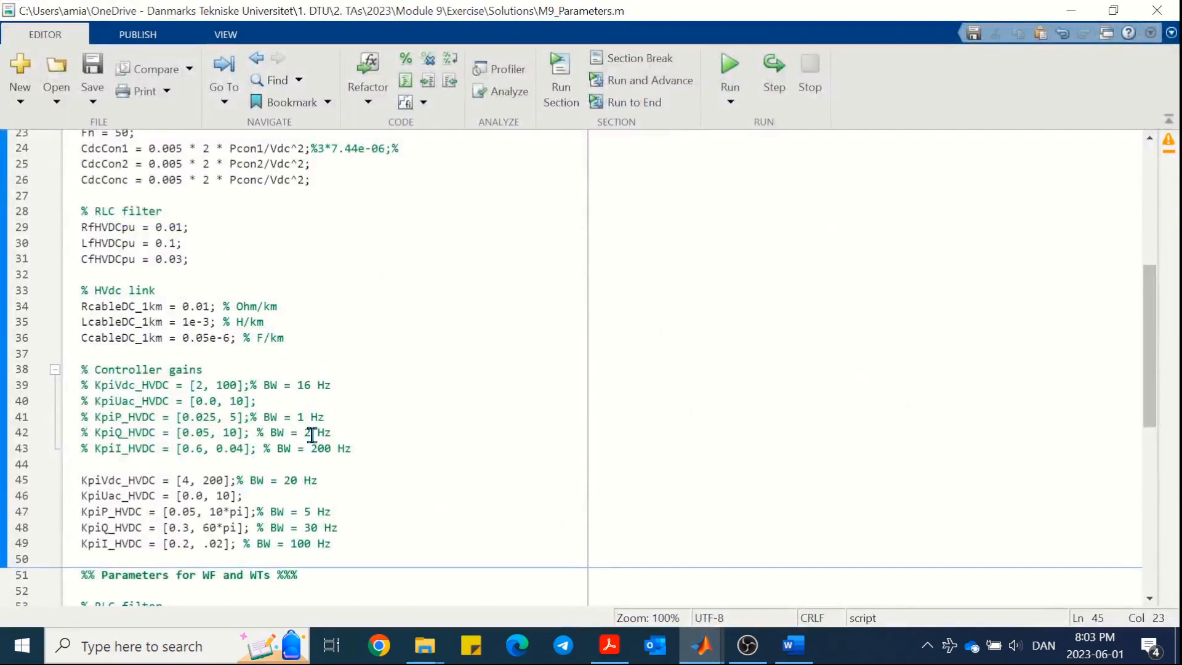
Step: Multiply the KpiVdc_HVDC gains [4, 200] by 2 and save the script
type("* ")
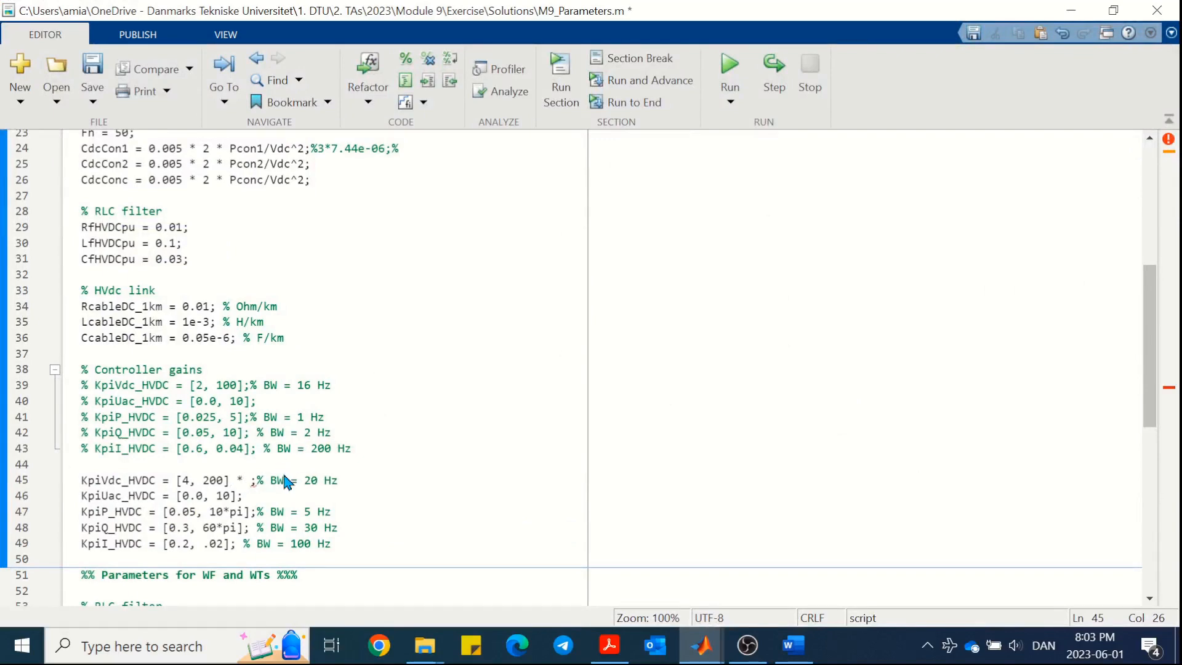
type("2")
left_click(92, 64)
Step: Run the M9_Model simulation with the doubled KpiVdc_HVDC gains and open the results in the Data Inspector
left_click(1075, 12)
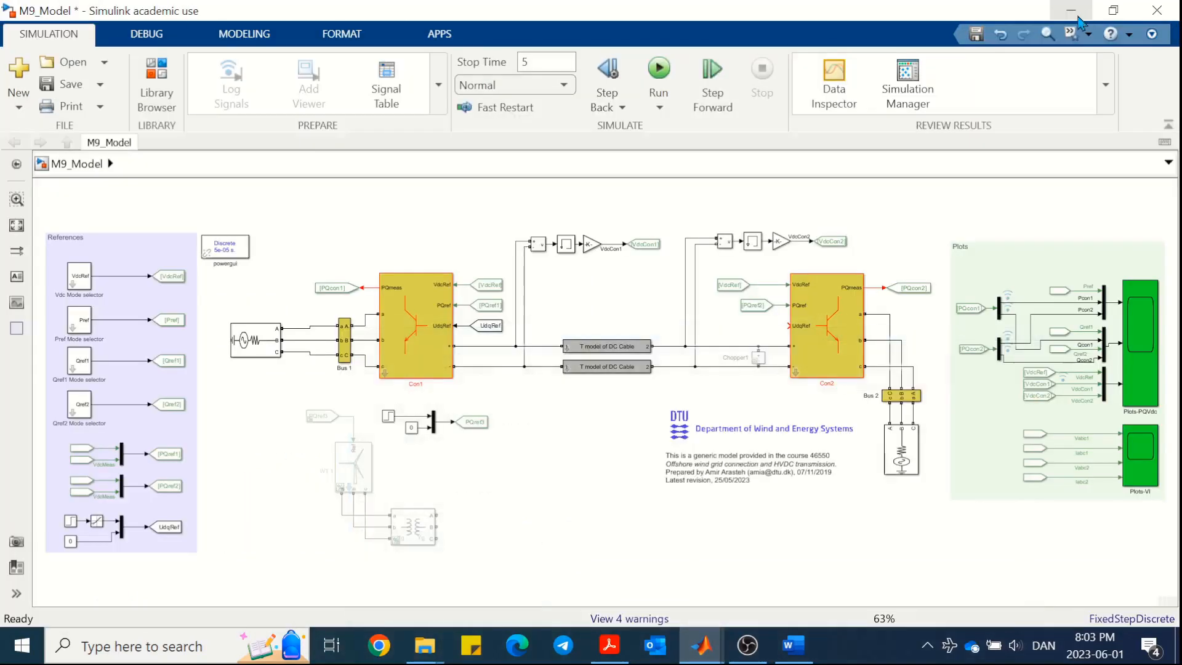
left_click(658, 68)
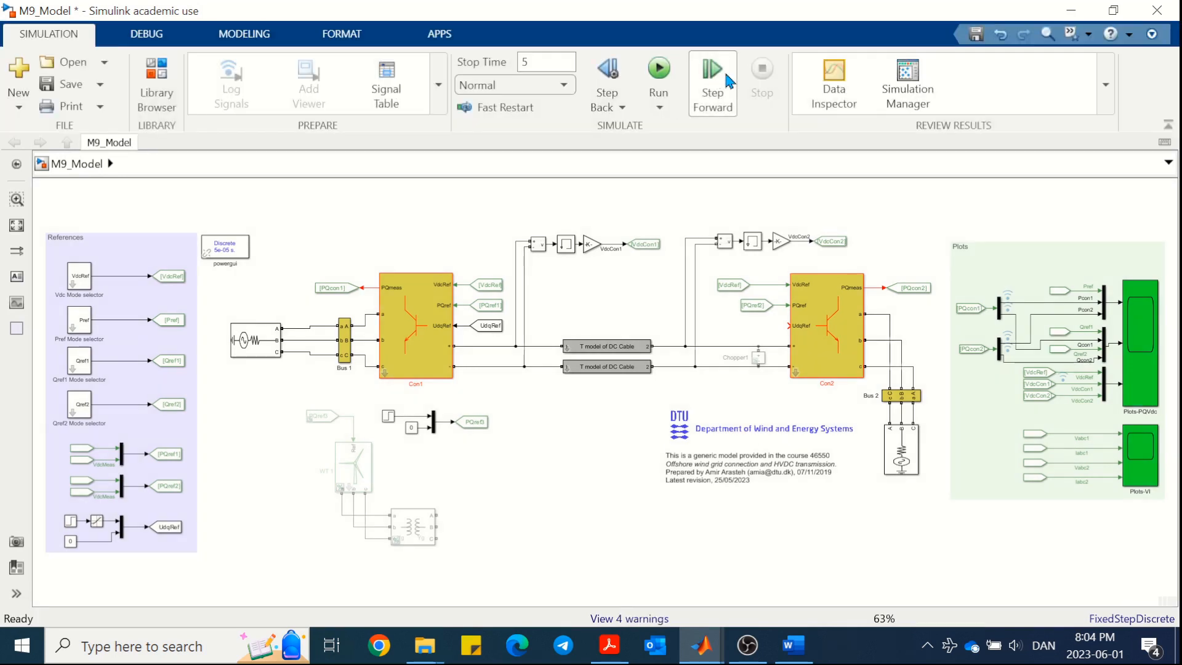
left_click(835, 79)
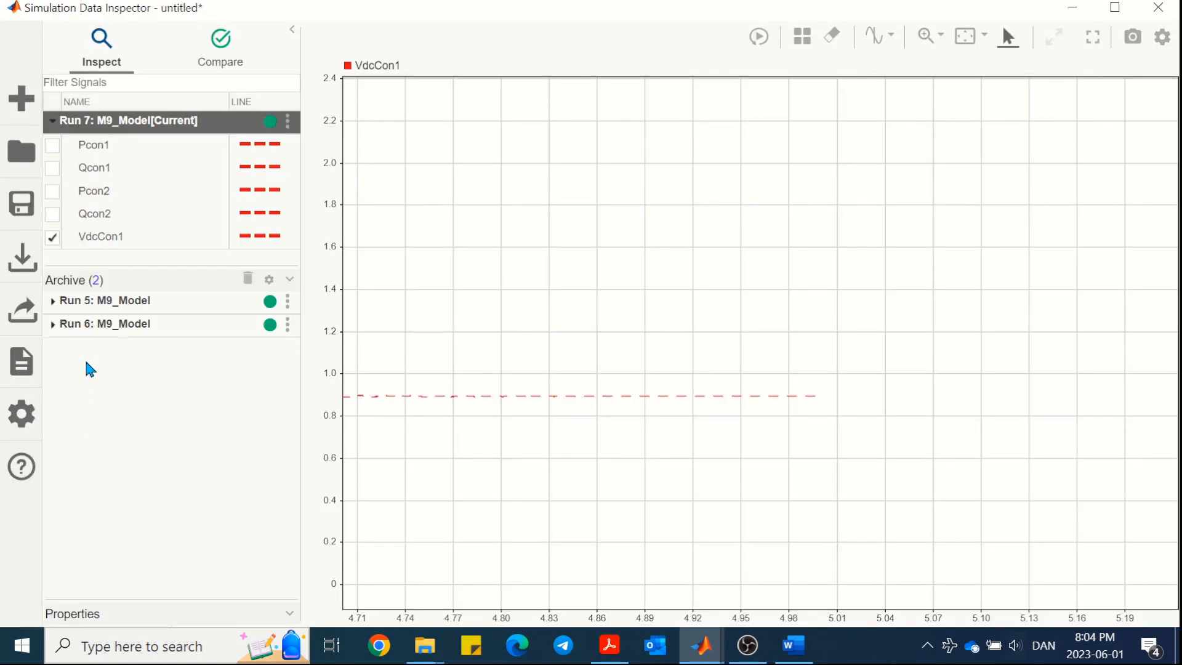
Step: Expand the archived Runs 5 and 6, and set Run 5's Pcon1 line to blue and dotted
left_click(57, 303)
left_click(54, 302)
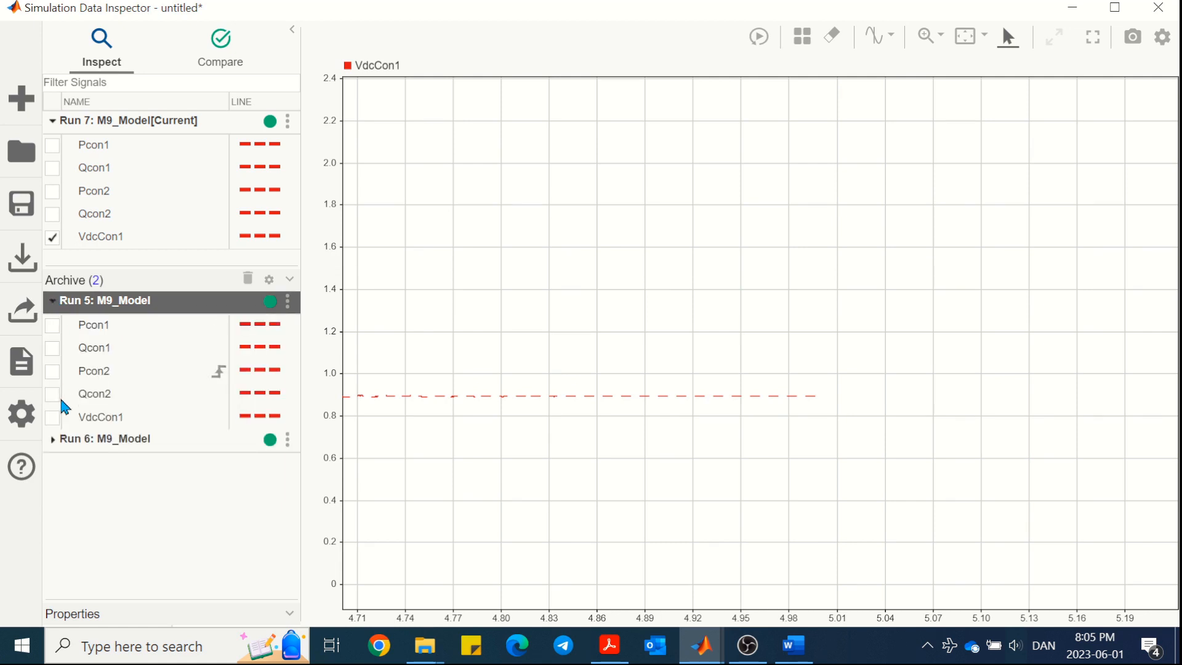
left_click(53, 440)
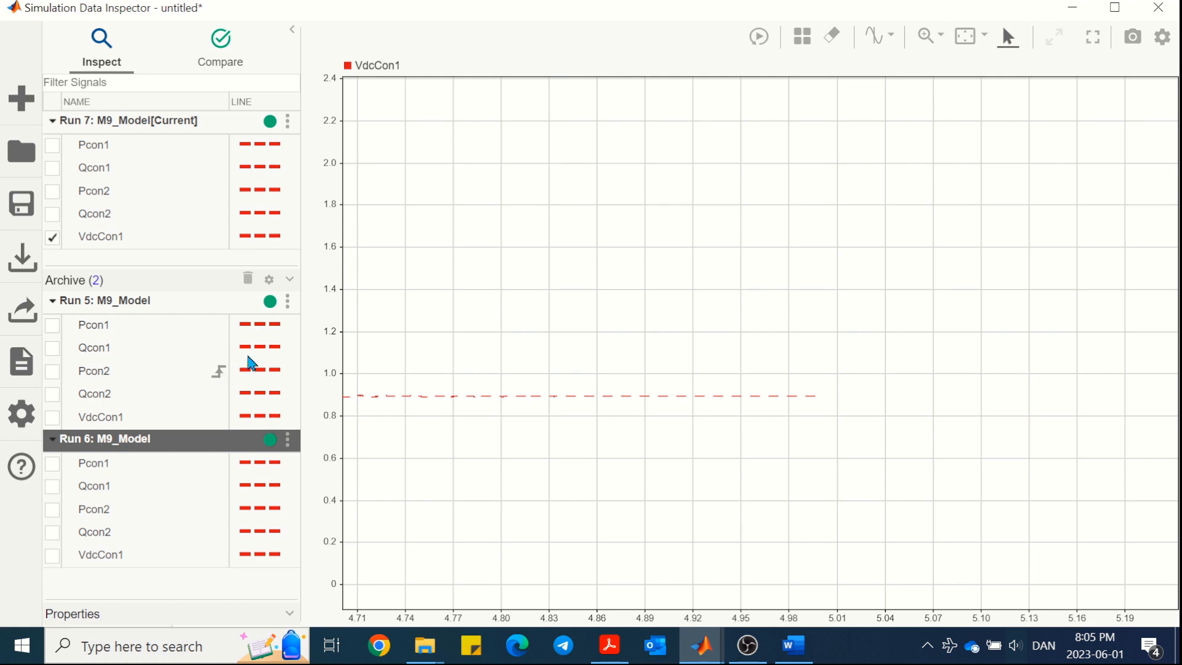
left_click(270, 326)
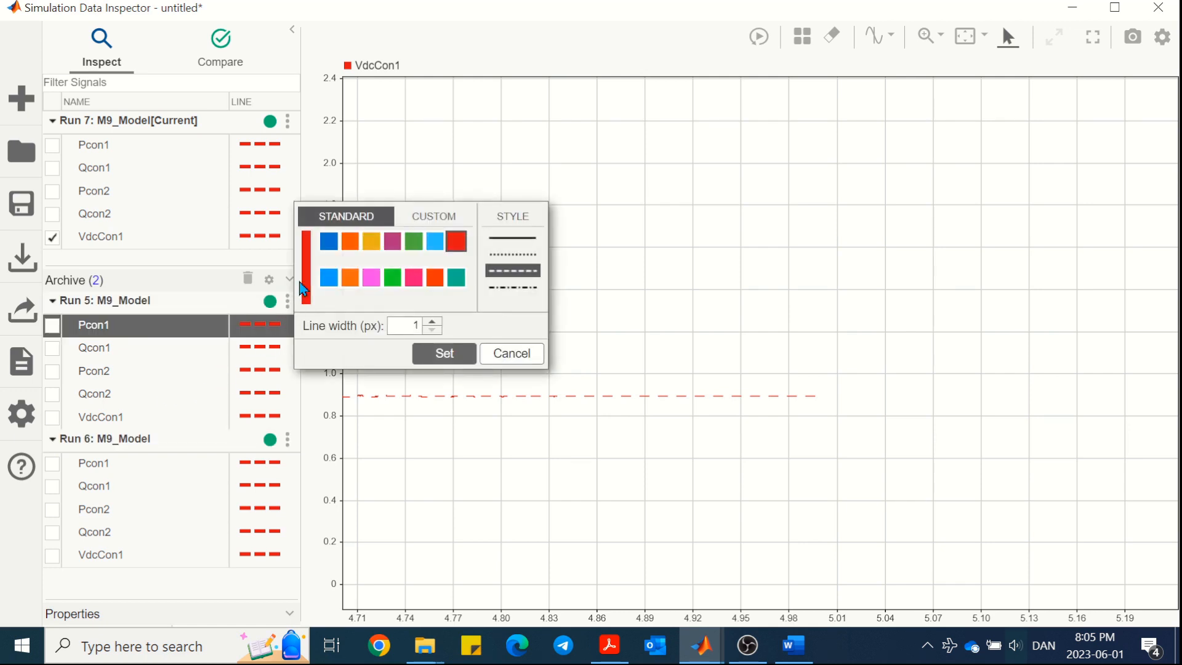
left_click(330, 245)
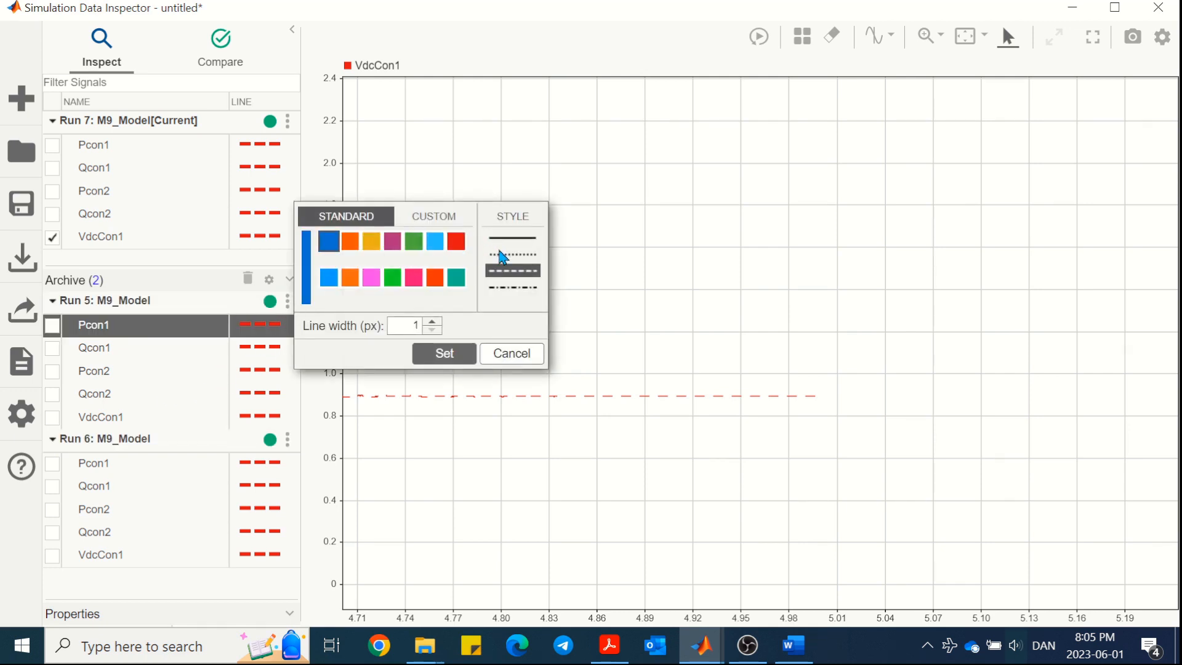
left_click(503, 255)
left_click(444, 354)
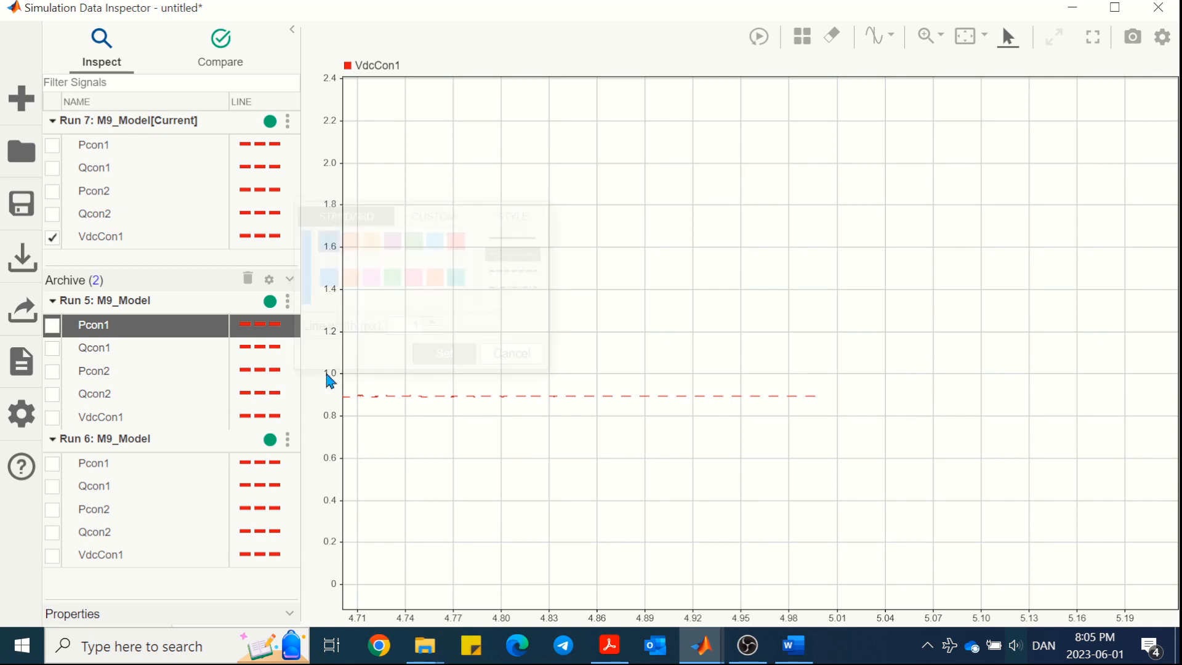
Step: Set the Qcon1 and Pcon2 lines of Run 5 to blue and dotted
left_click(266, 348)
left_click(329, 265)
left_click(513, 278)
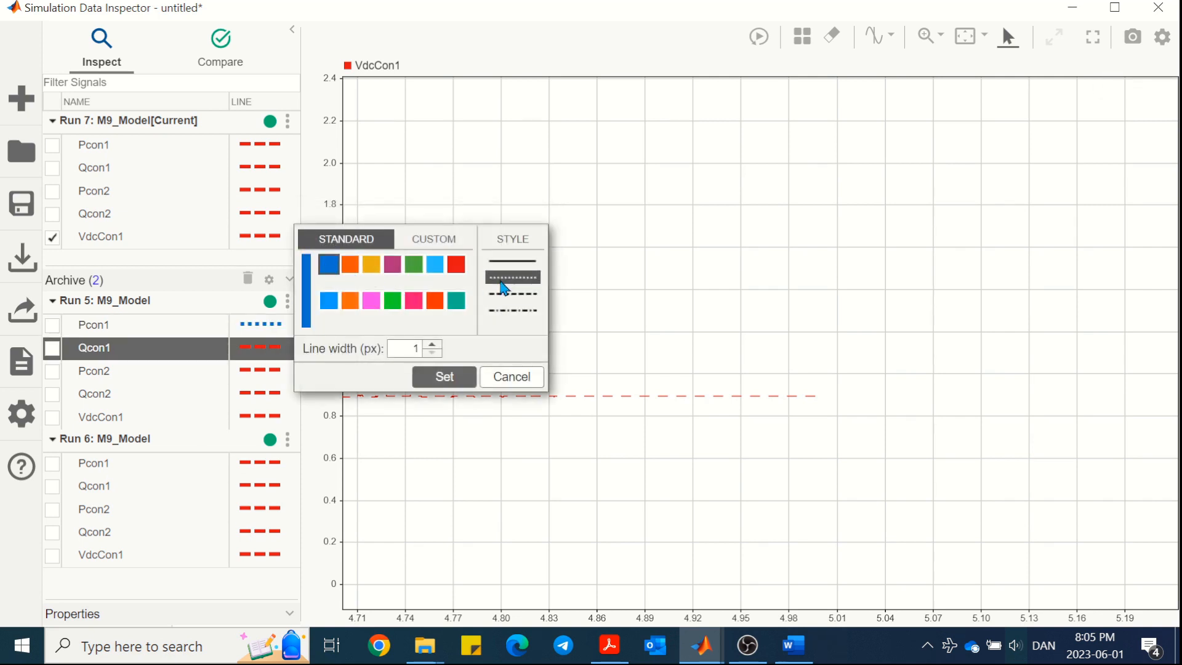
left_click(444, 376)
left_click(263, 369)
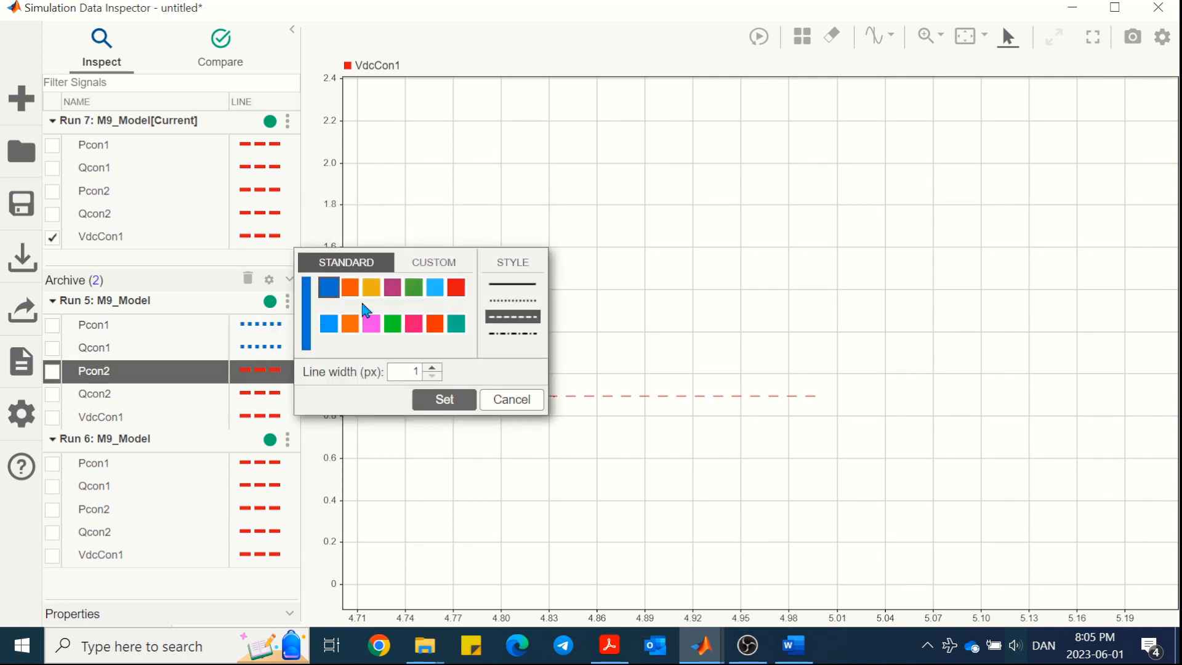
left_click(500, 302)
left_click(445, 399)
Step: Set the Qcon2 and VdcCon1 lines of Run 5 to blue and dotted
left_click(265, 393)
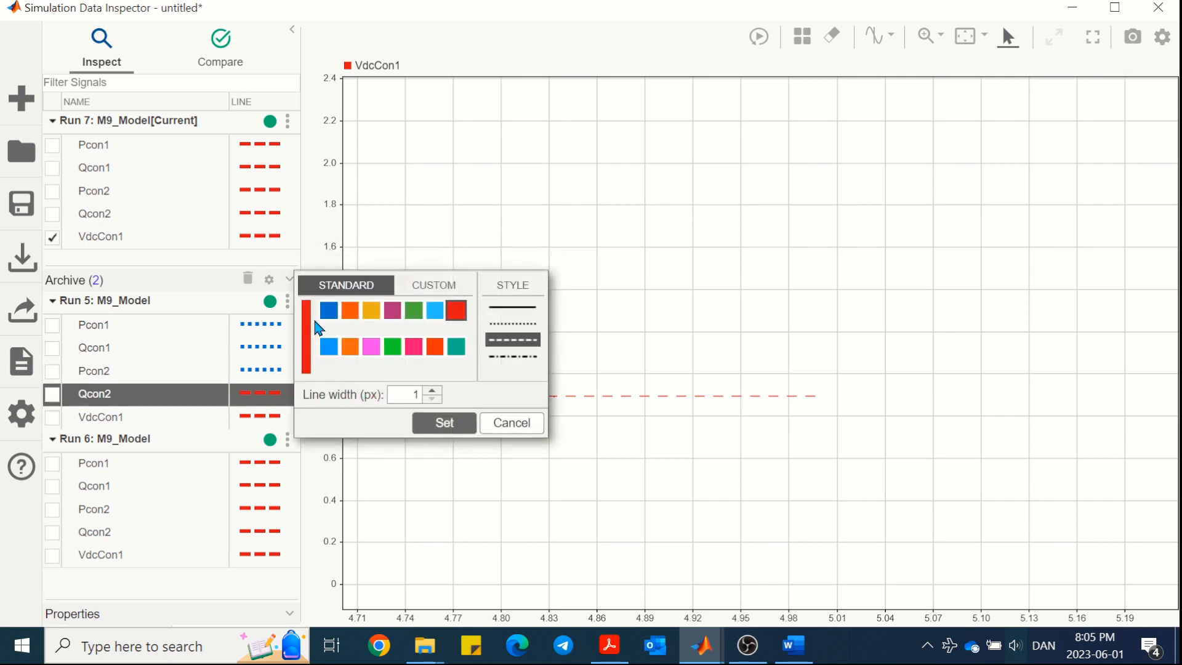
left_click(501, 324)
left_click(445, 422)
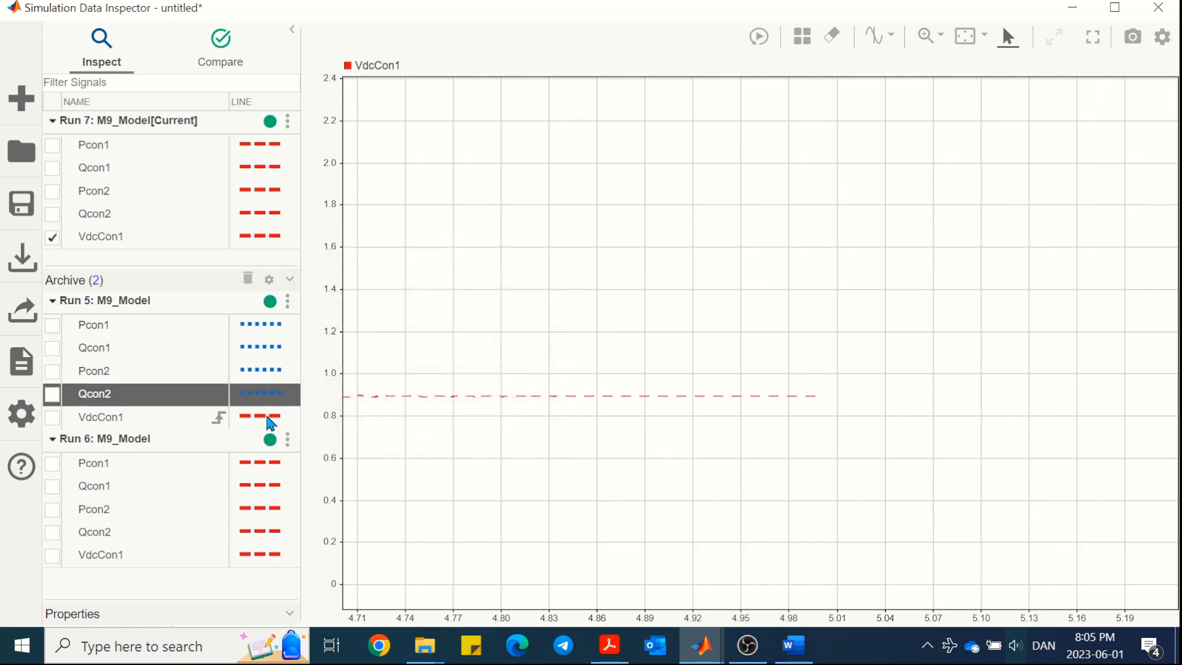
left_click(267, 417)
left_click(330, 334)
left_click(512, 346)
left_click(445, 445)
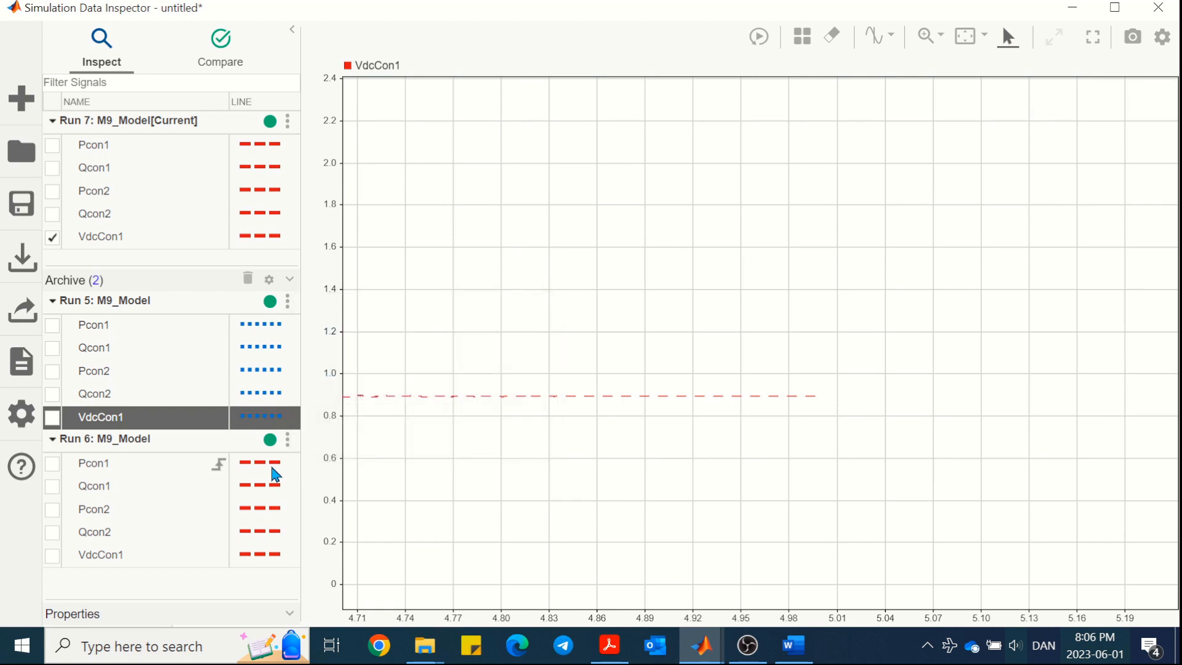
Step: Set the Pcon1 and Qcon1 lines of Run 6 to green and solid
left_click(267, 470)
left_click(415, 387)
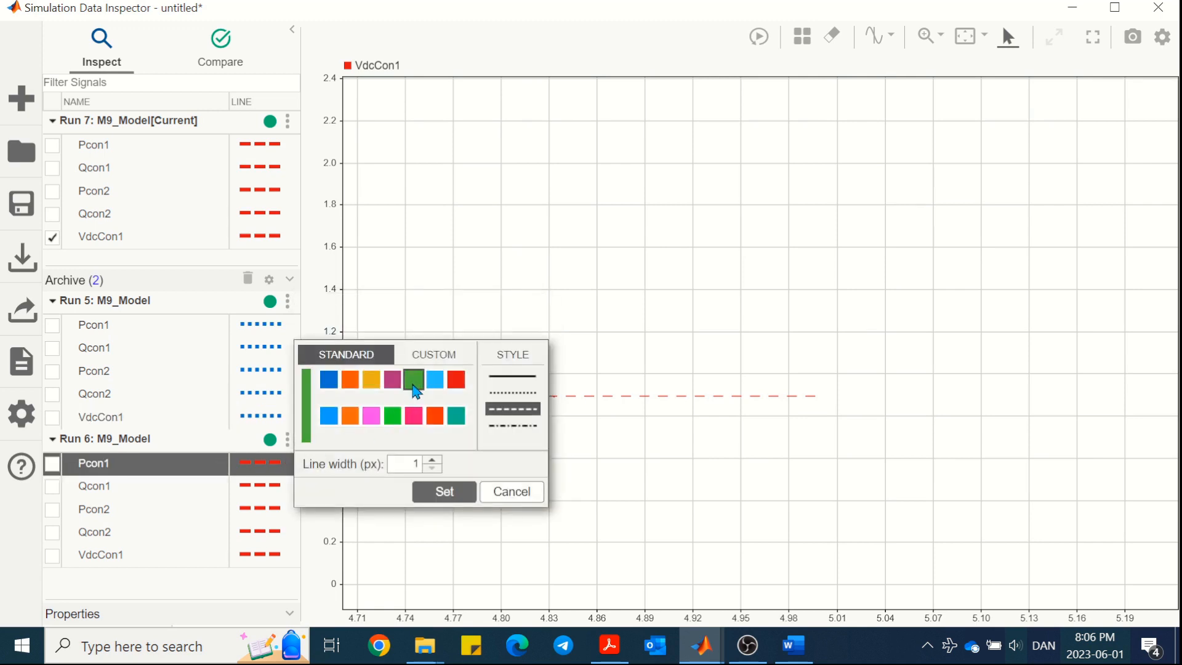
left_click(504, 377)
left_click(444, 492)
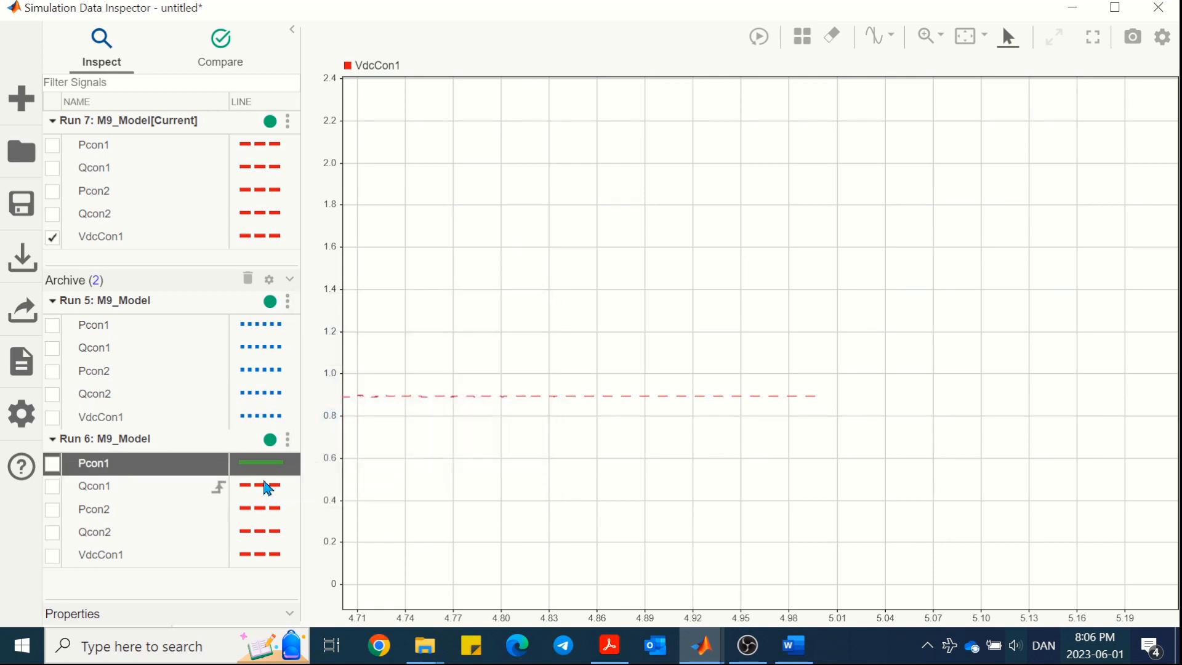
left_click(262, 485)
left_click(414, 403)
left_click(513, 399)
left_click(445, 515)
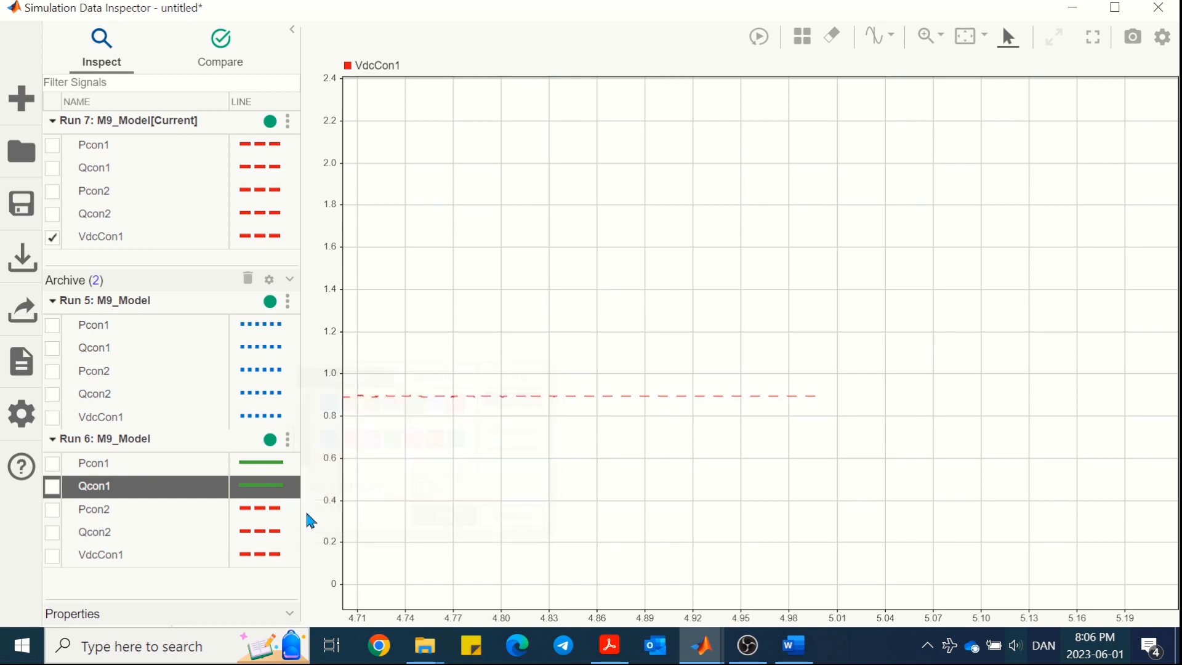
Step: Set the Pcon2, Qcon2 and VdcCon1 lines of Run 6 to green and solid
left_click(267, 509)
left_click(413, 426)
left_click(513, 422)
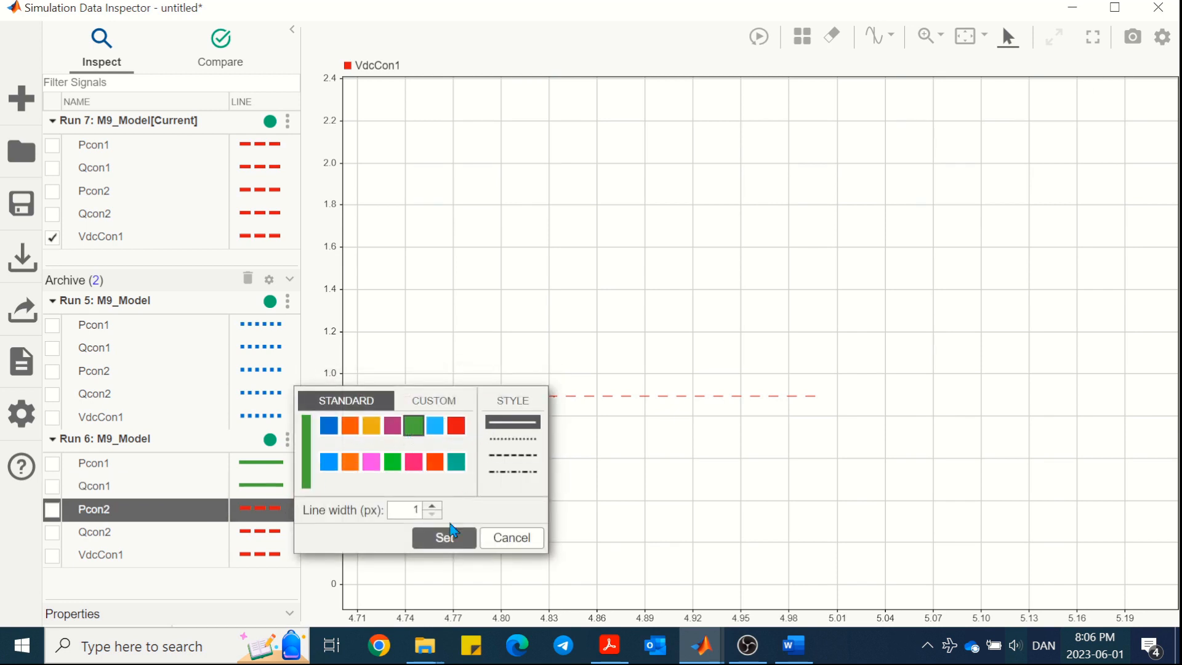
left_click(445, 538)
left_click(275, 532)
left_click(414, 449)
left_click(513, 445)
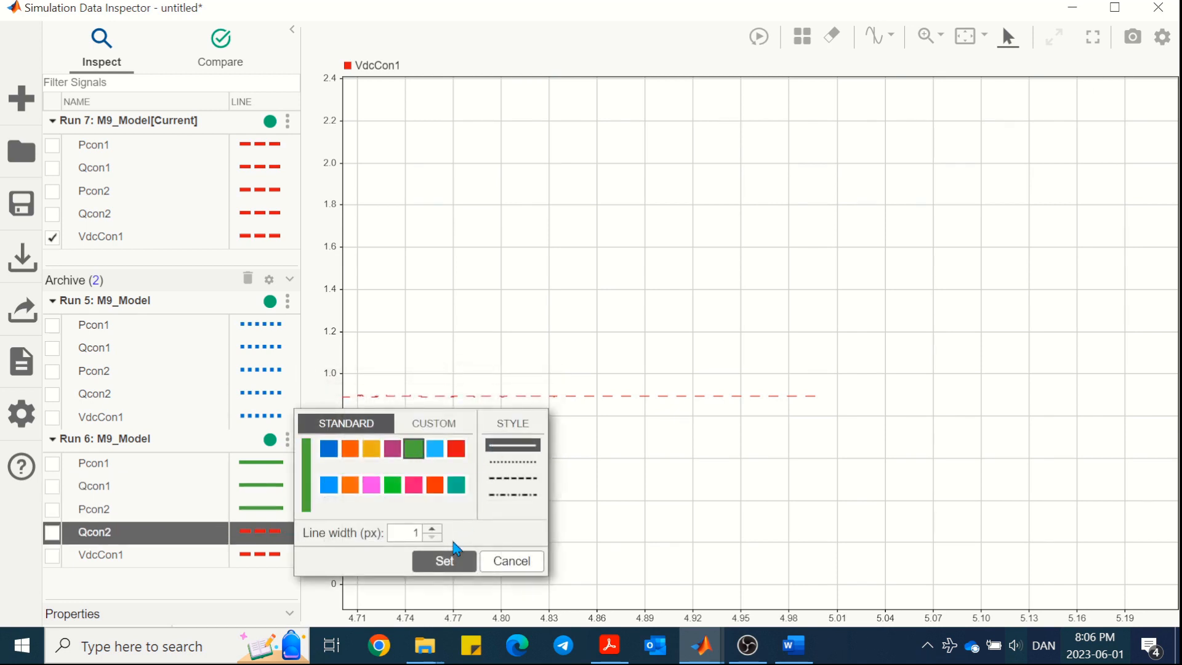
left_click(444, 561)
left_click(267, 554)
left_click(414, 471)
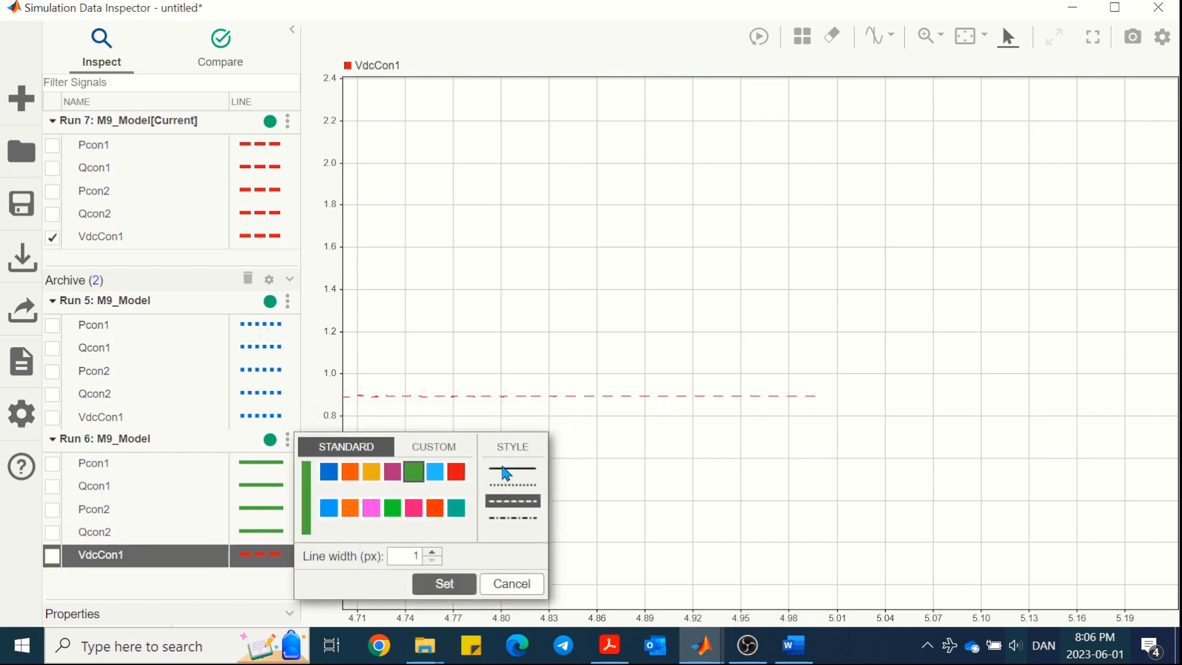
left_click(513, 468)
left_click(445, 583)
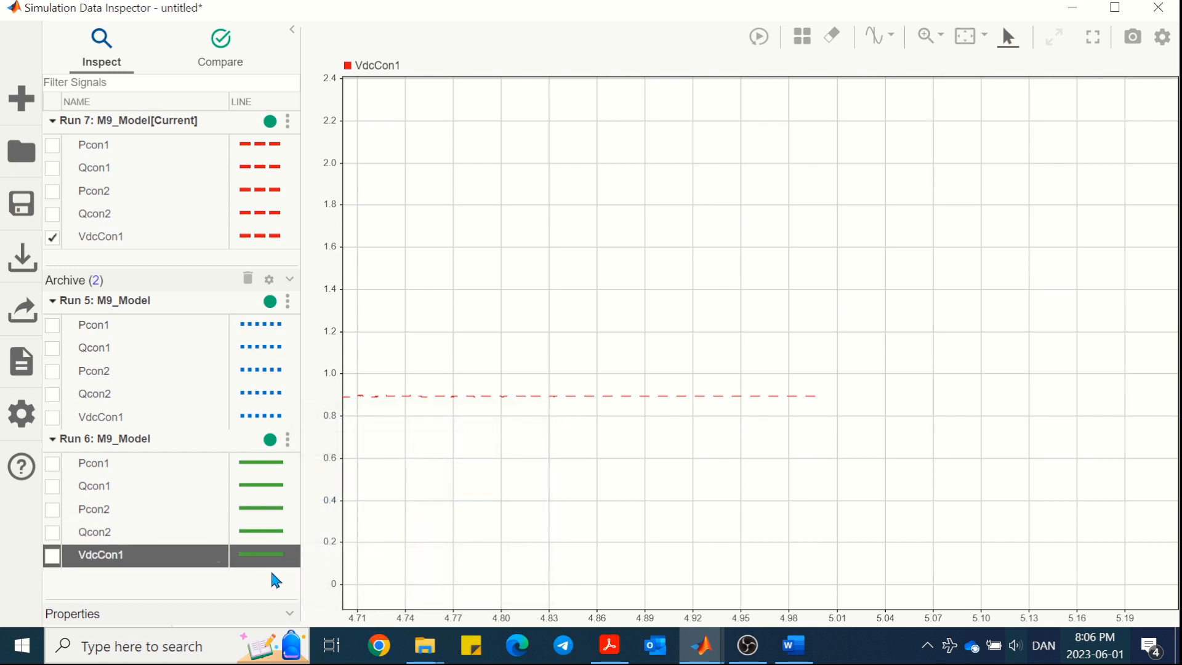
Step: Plot VdcCon1 from Runs 7, 5 and 6 together over the full simulation time
left_click(52, 239)
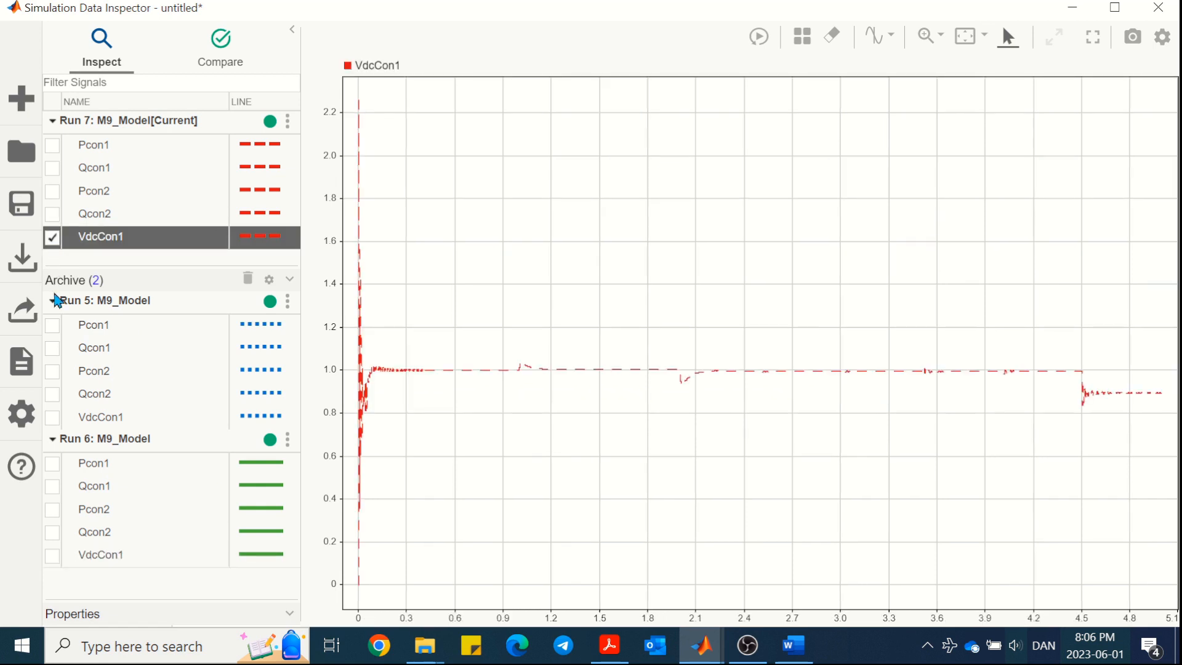
left_click(53, 417)
left_click(52, 418)
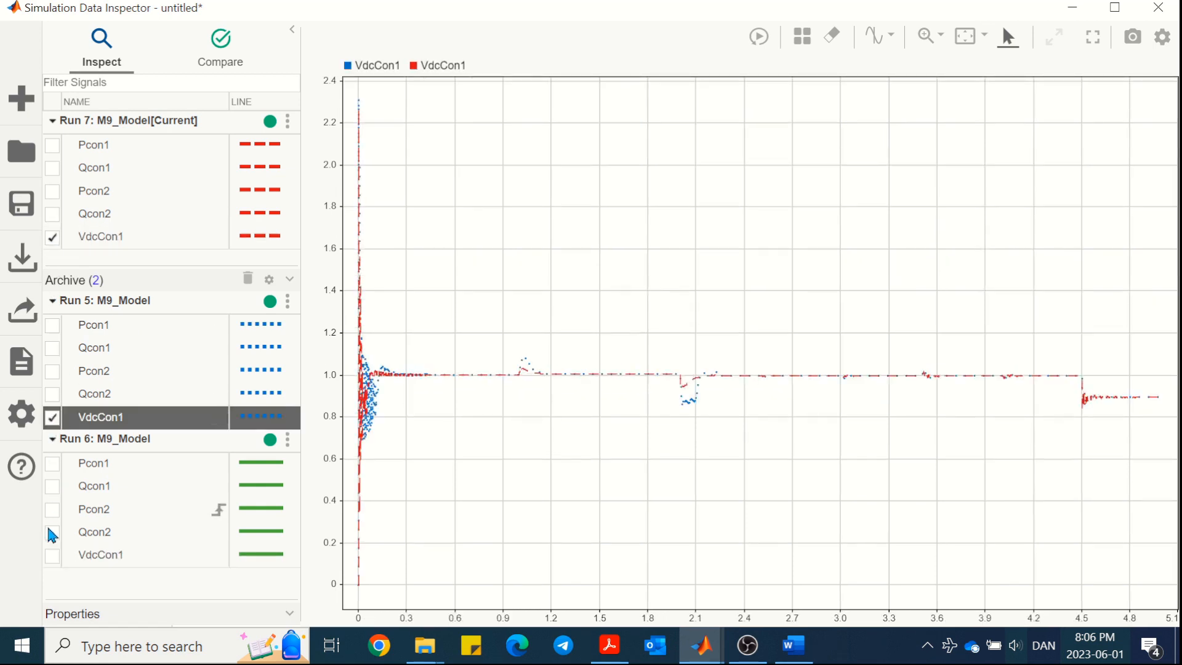
left_click(53, 556)
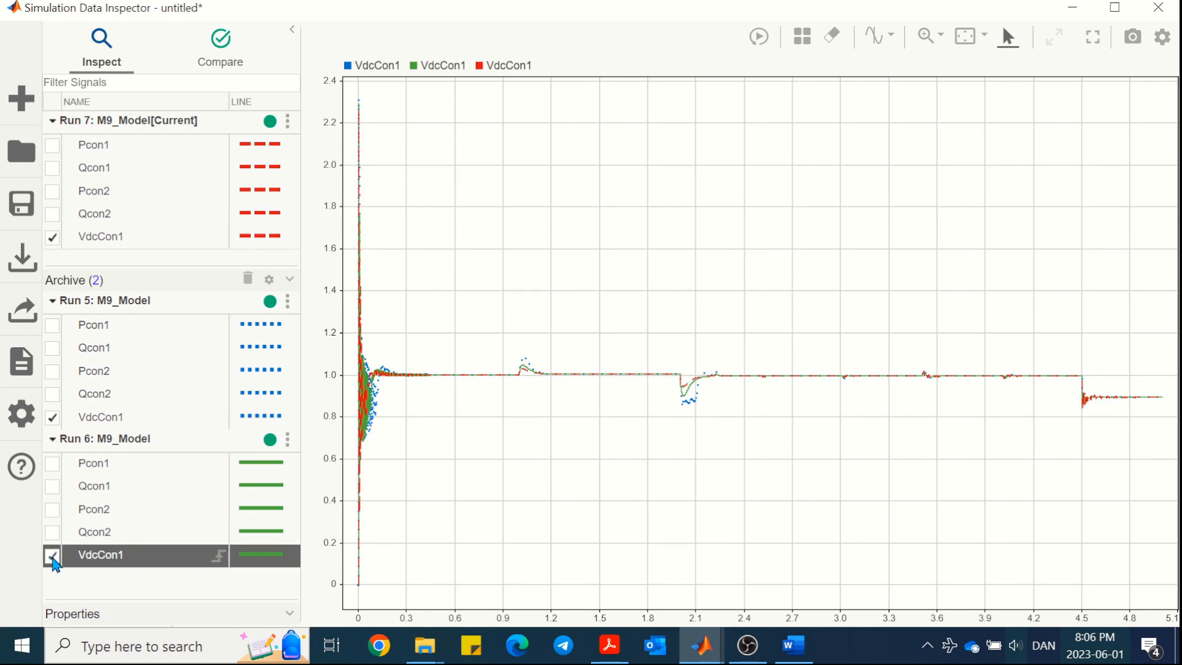
Step: Examine how the VdcCon1 curves of the three runs oscillate after the voltage drop at 4.5 s
scroll(561, 383, "up", 2)
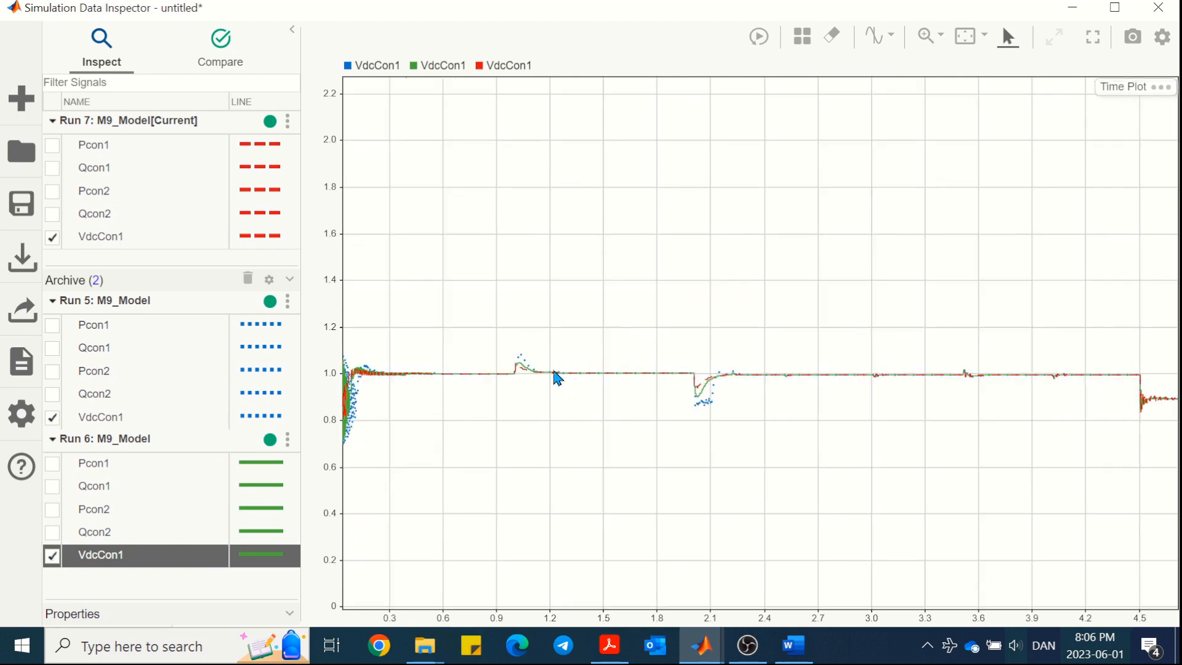
scroll(511, 378, "down", 3)
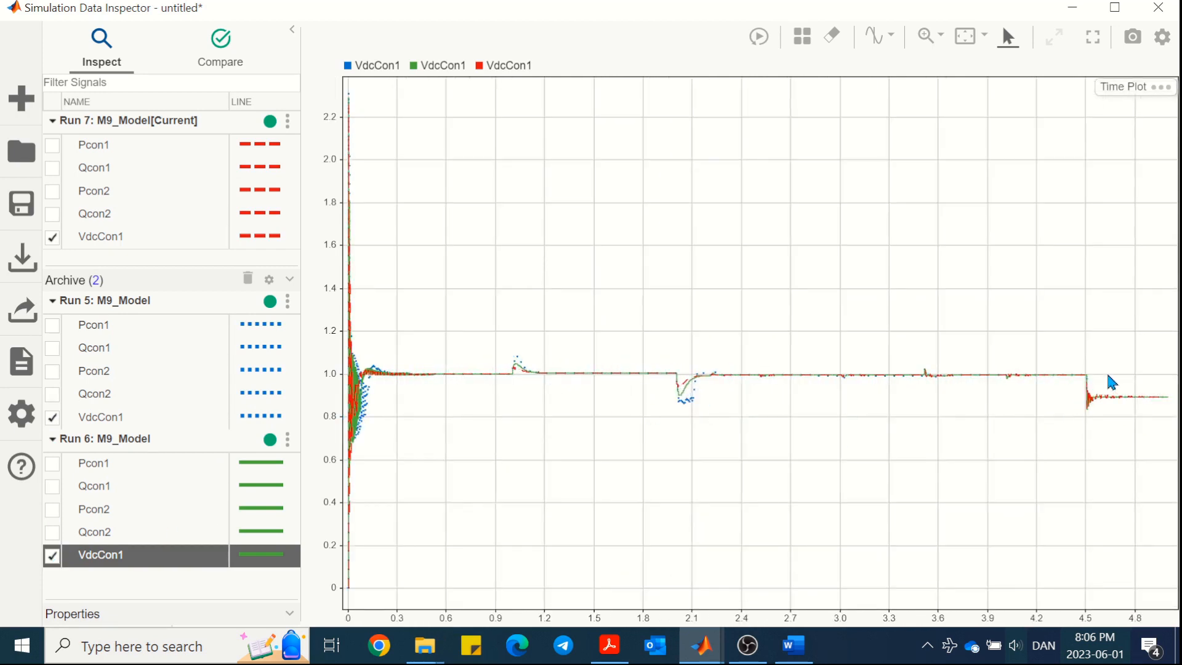
mouse_move(1110, 349)
left_mouse_down()
mouse_move(882, 341)
mouse_move(852, 412)
mouse_move(796, 359)
left_mouse_up()
scroll(911, 366, "up", 1)
scroll(830, 401, "up", 5)
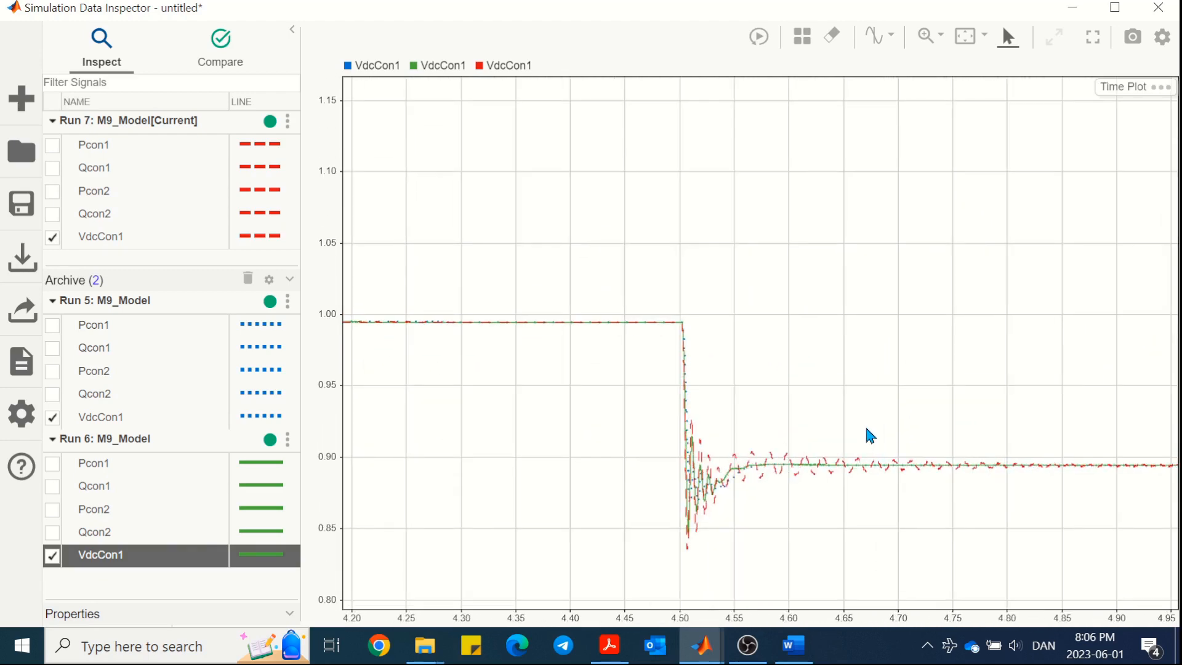
scroll(870, 435, "up", 1)
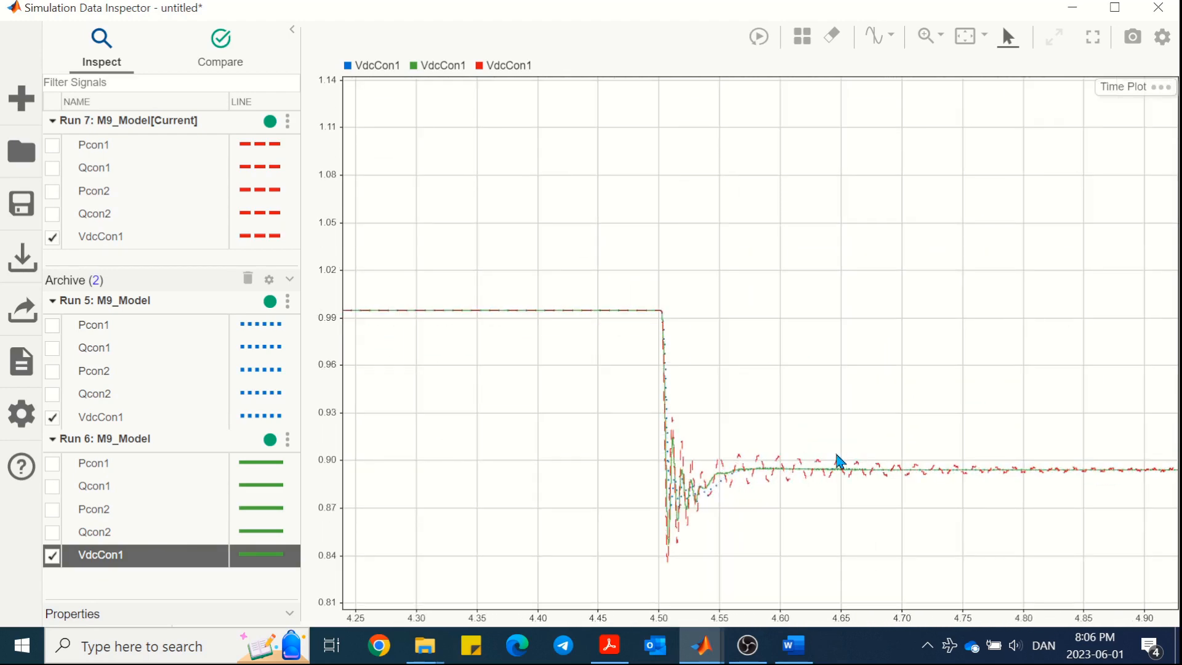
scroll(794, 361, "up", 3)
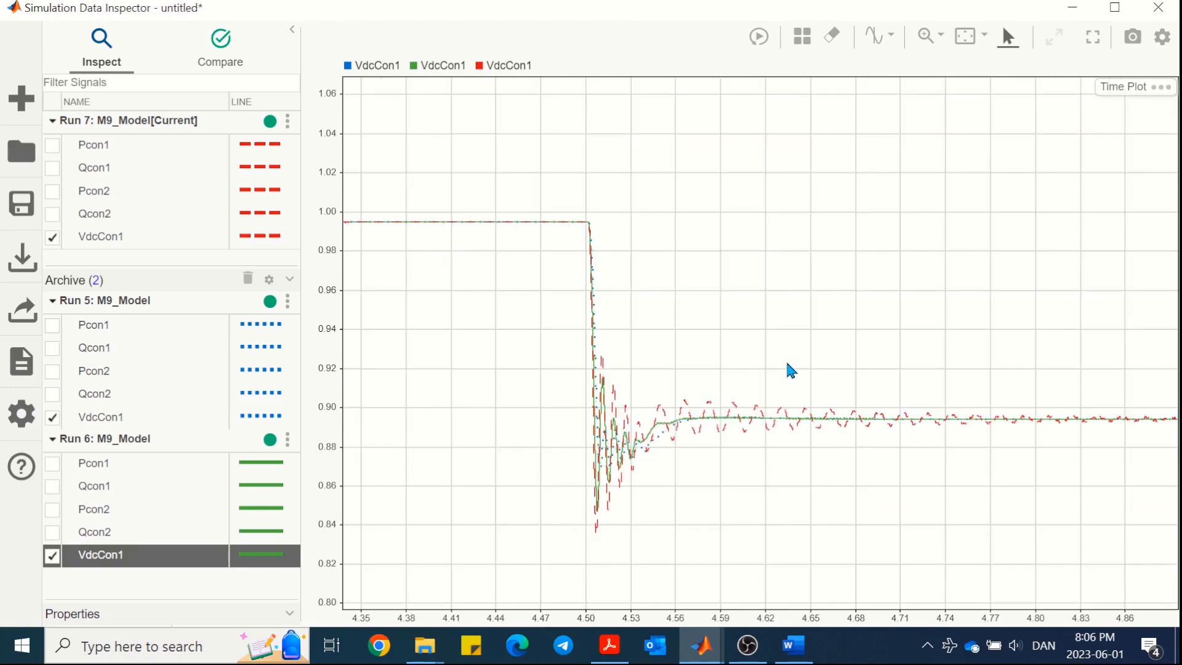
Step: Compare VdcCon1 of Run 5 alone, with Run 6, and with all three runs around the voltage drop at 4.5 s
left_click(52, 556)
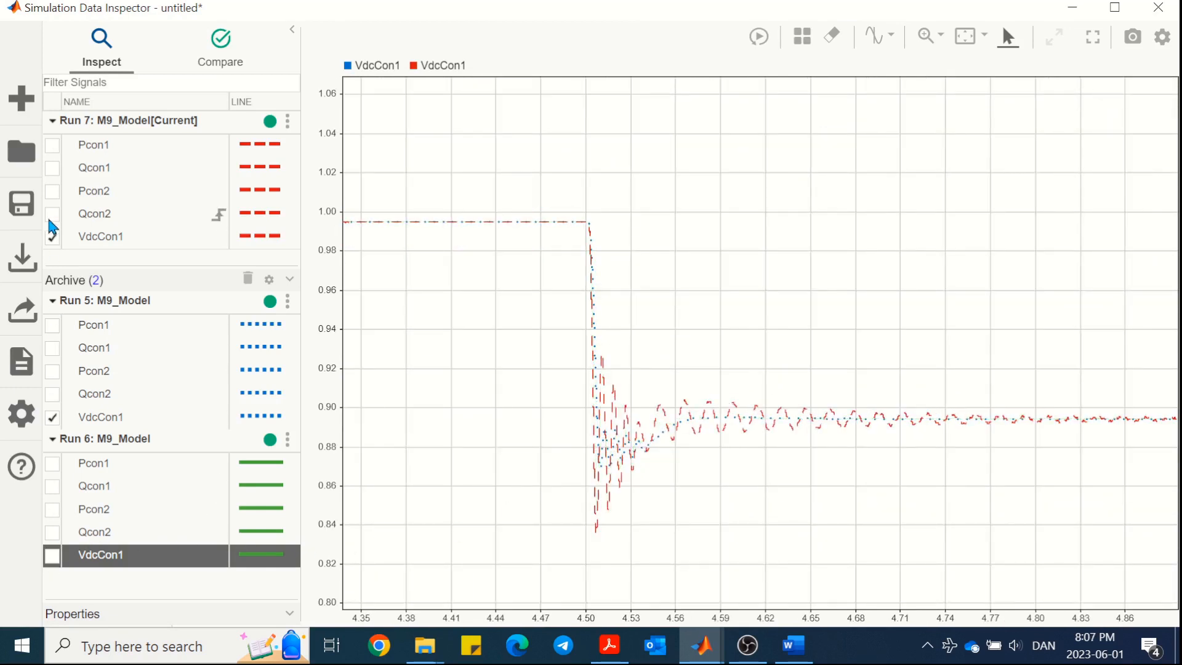
left_click(52, 237)
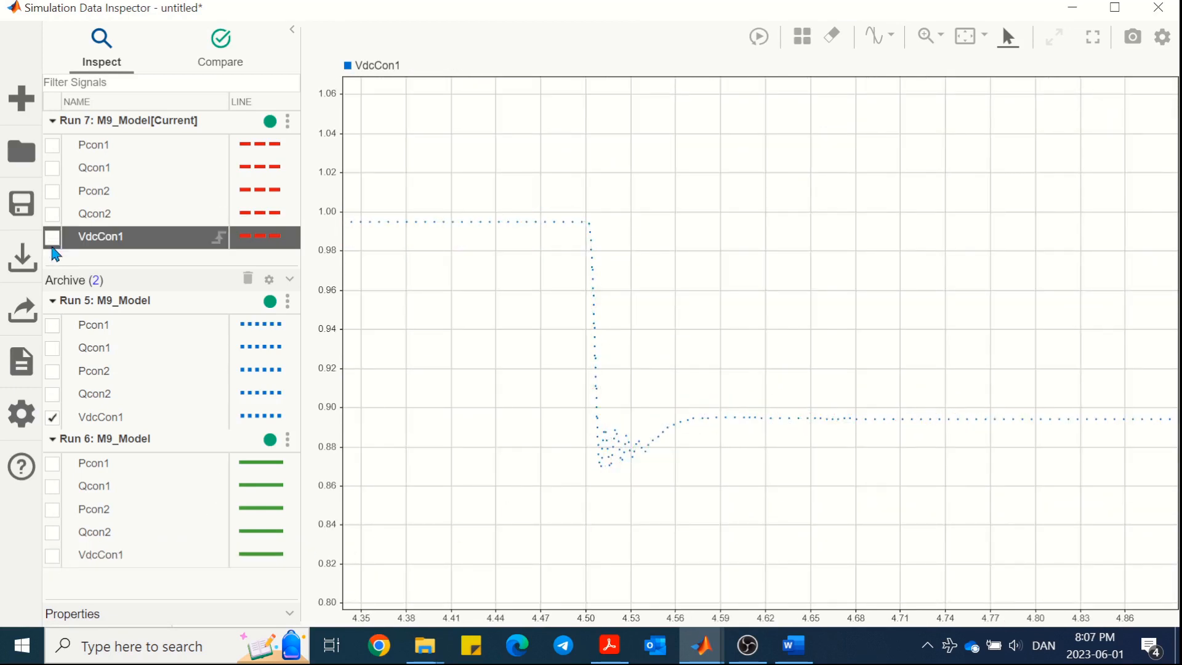
left_click(53, 556)
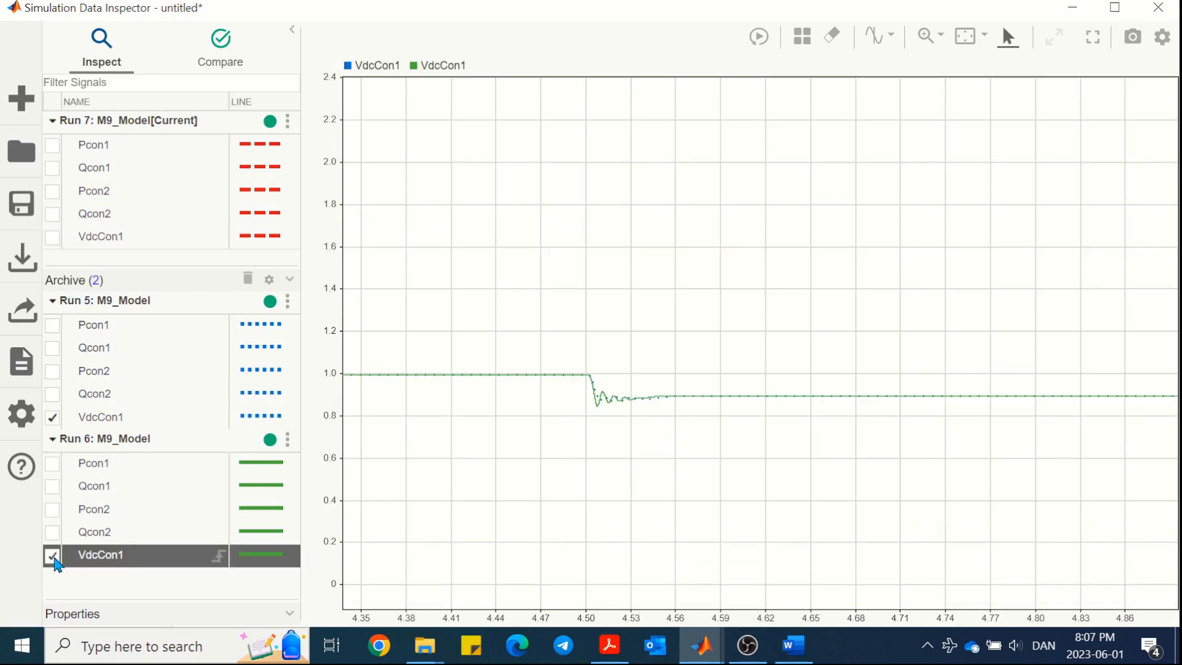
scroll(629, 393, "up", 3)
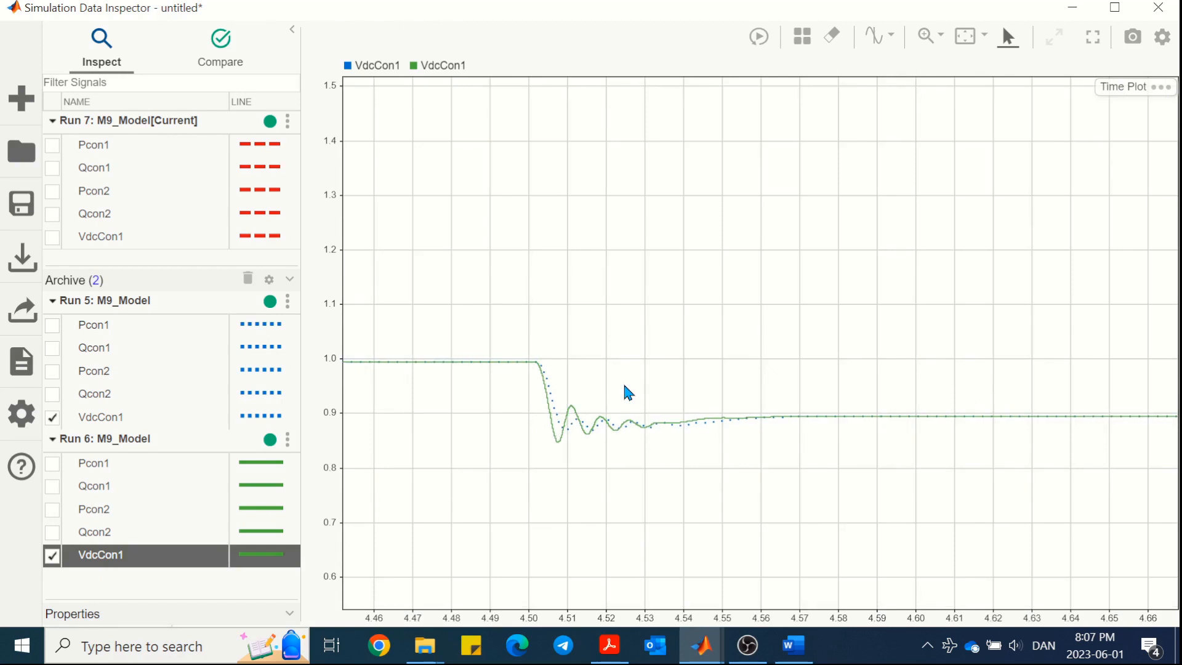
left_click(53, 239)
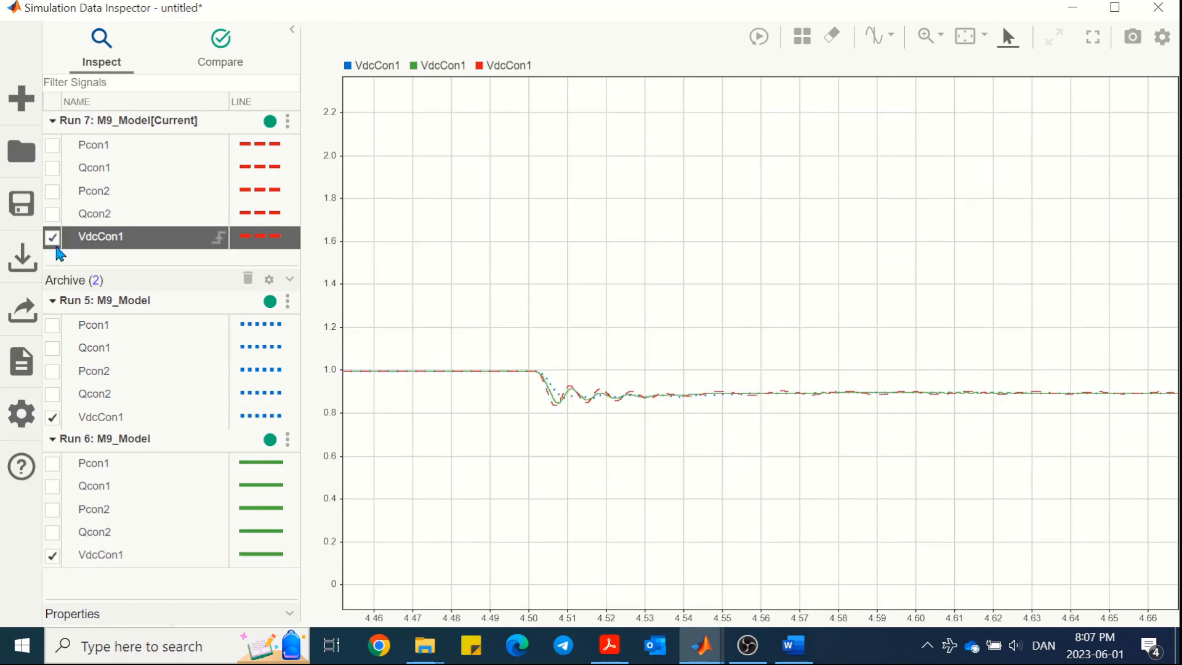
scroll(570, 417, "up", 4)
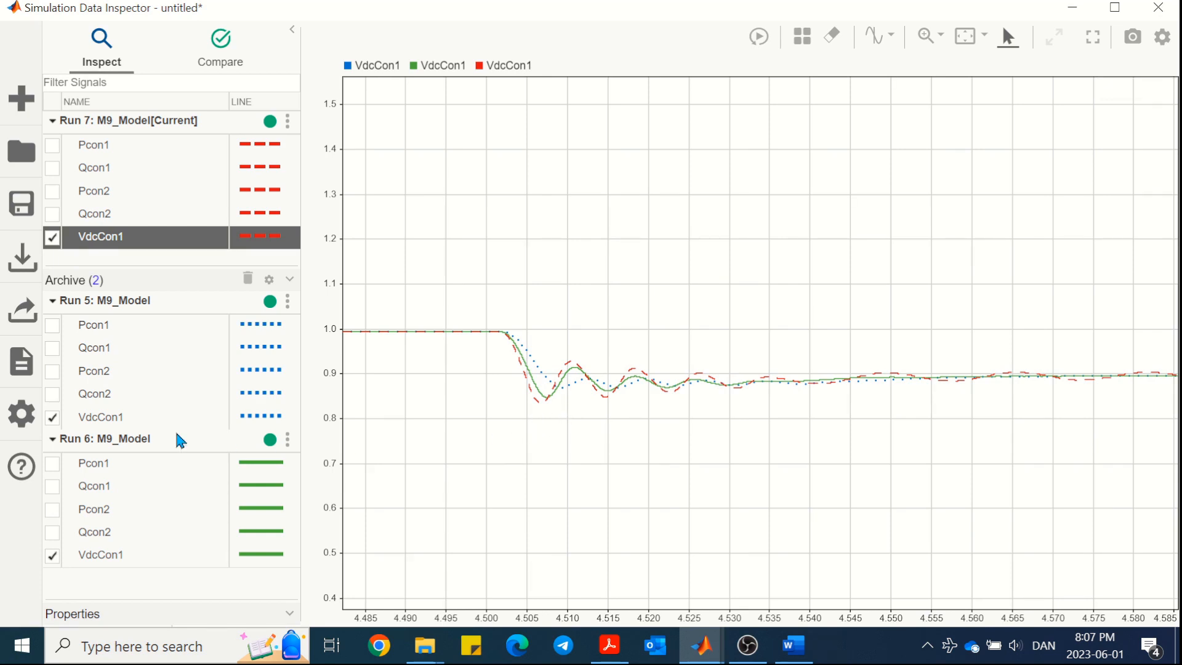
Step: Replace the VdcCon1 curves in the plot with Pcon1 from Runs 7, 5 and 6
left_click(52, 238)
left_click(53, 417)
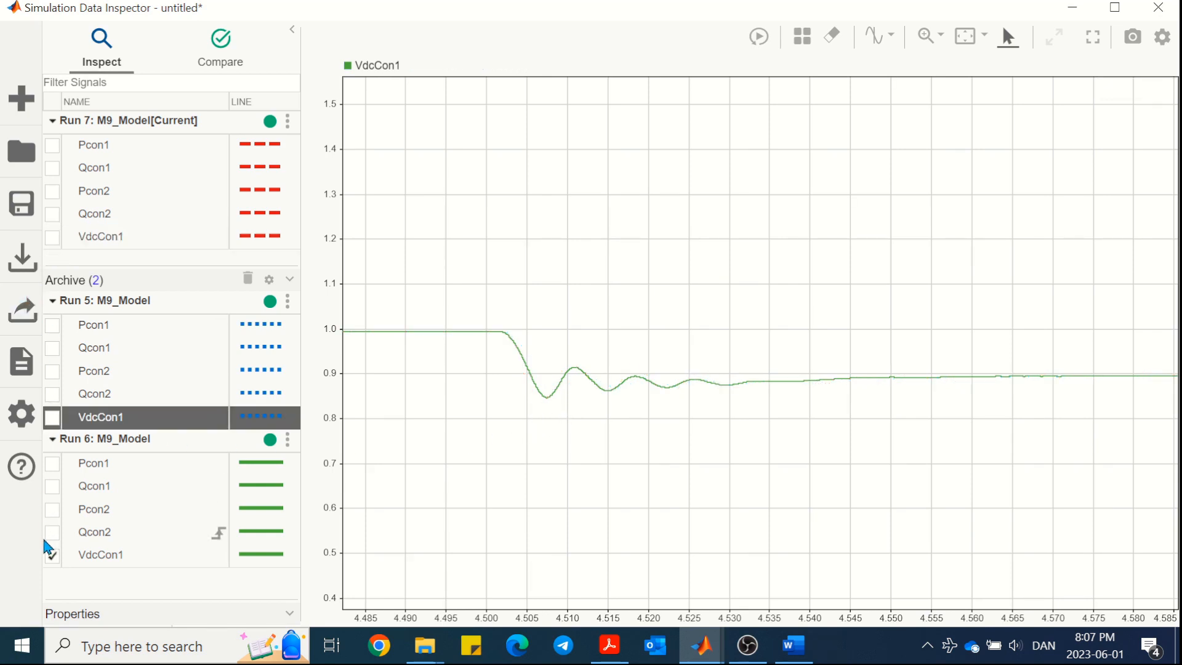
left_click(53, 556)
left_click(53, 145)
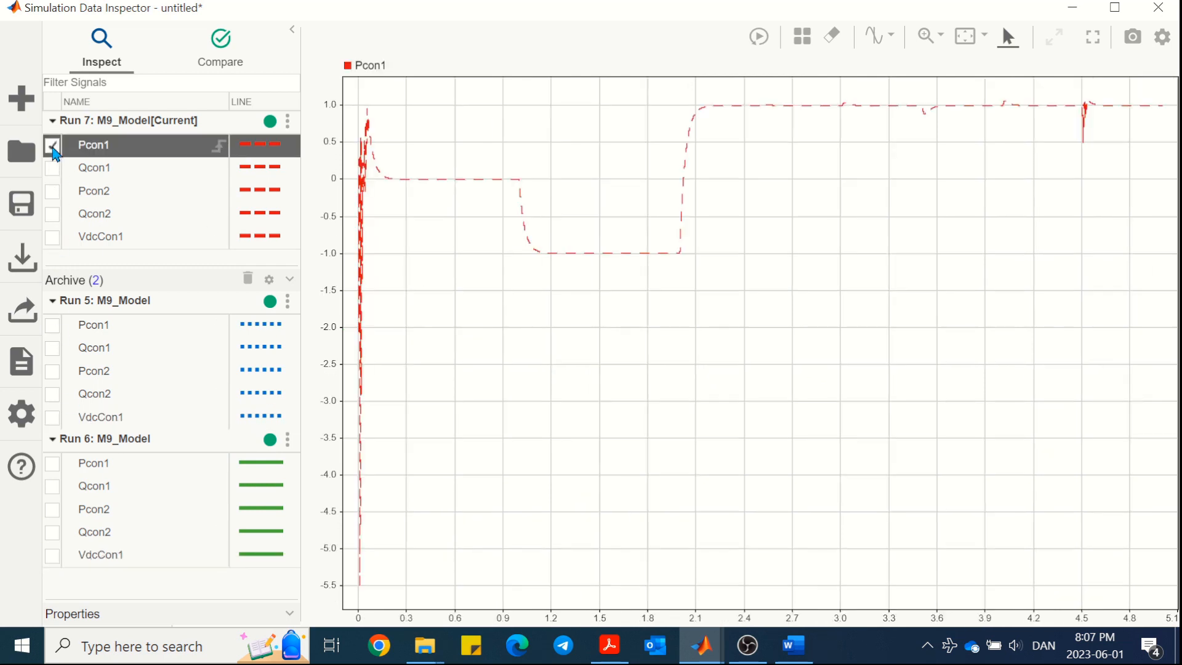
left_click(53, 327)
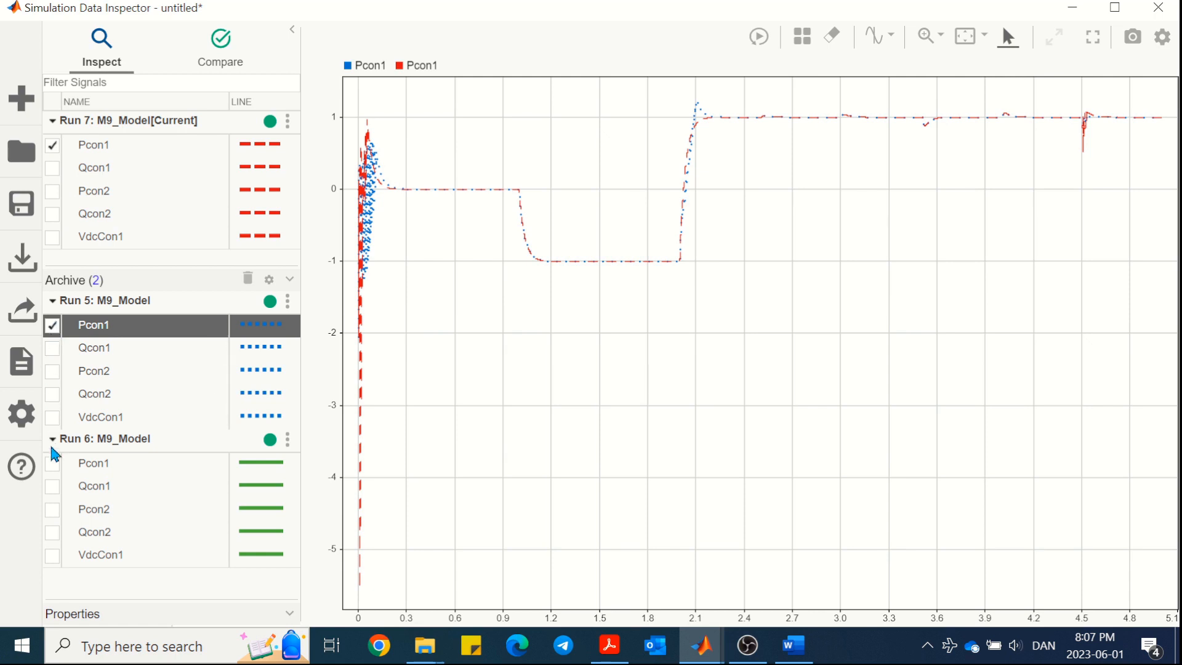
left_click(53, 464)
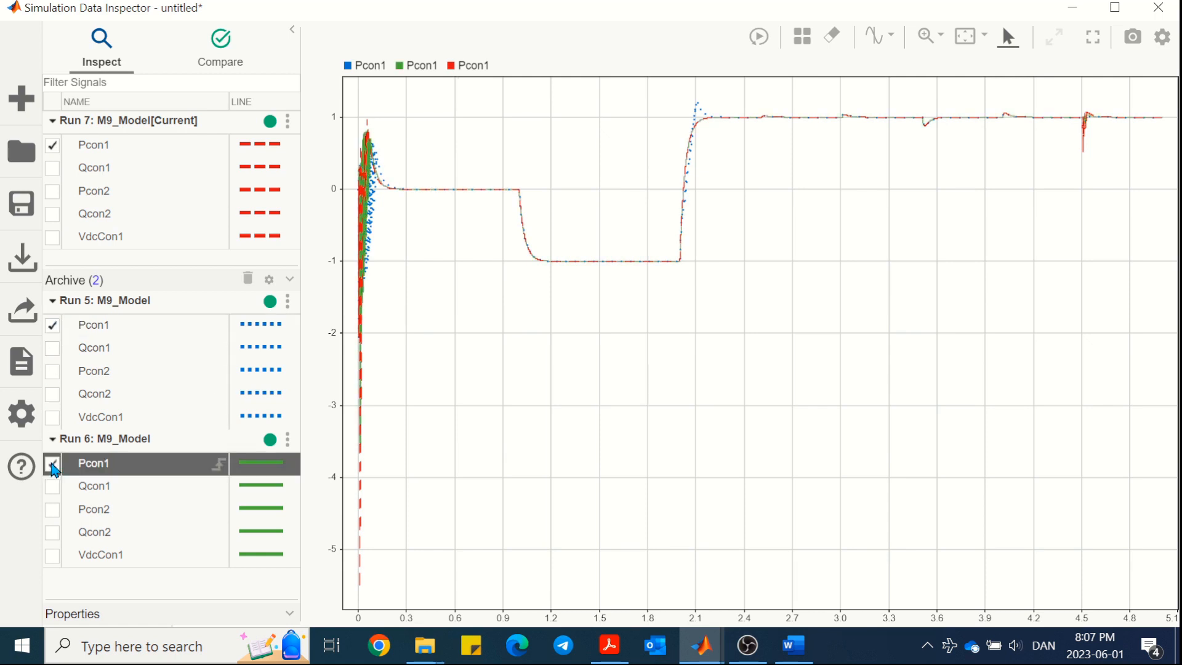
Step: Compare Pcon1 of Run 5 with and without Run 6, and restore Pcon1 of all three runs in the plot
left_click(53, 148)
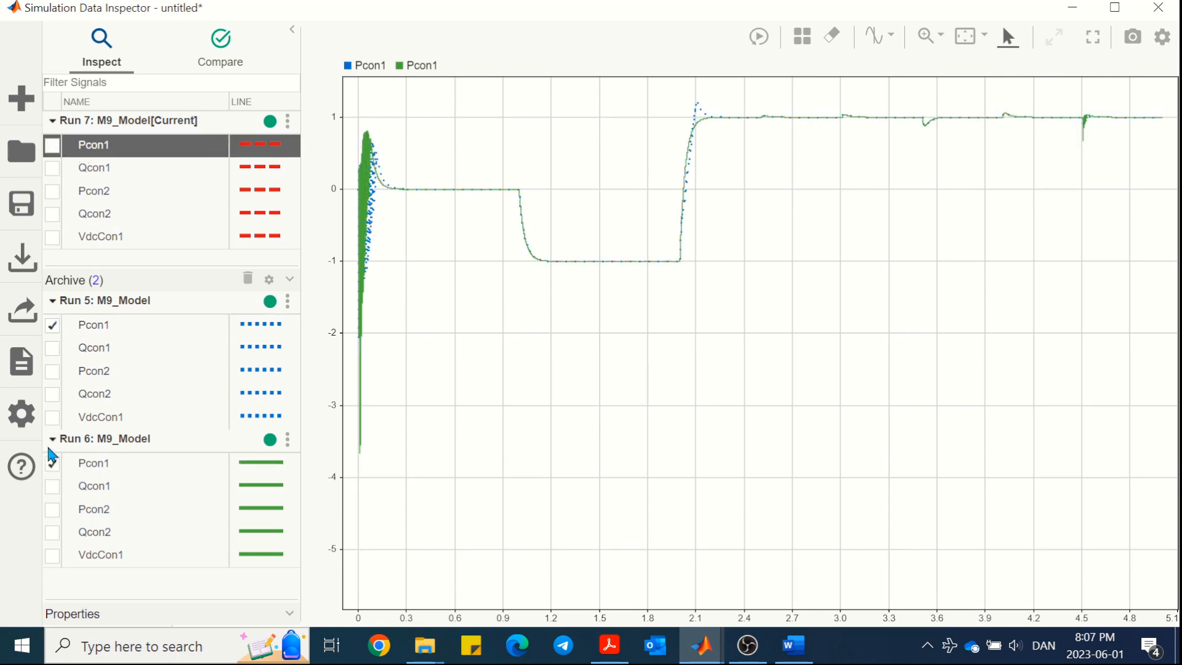
left_click(55, 467)
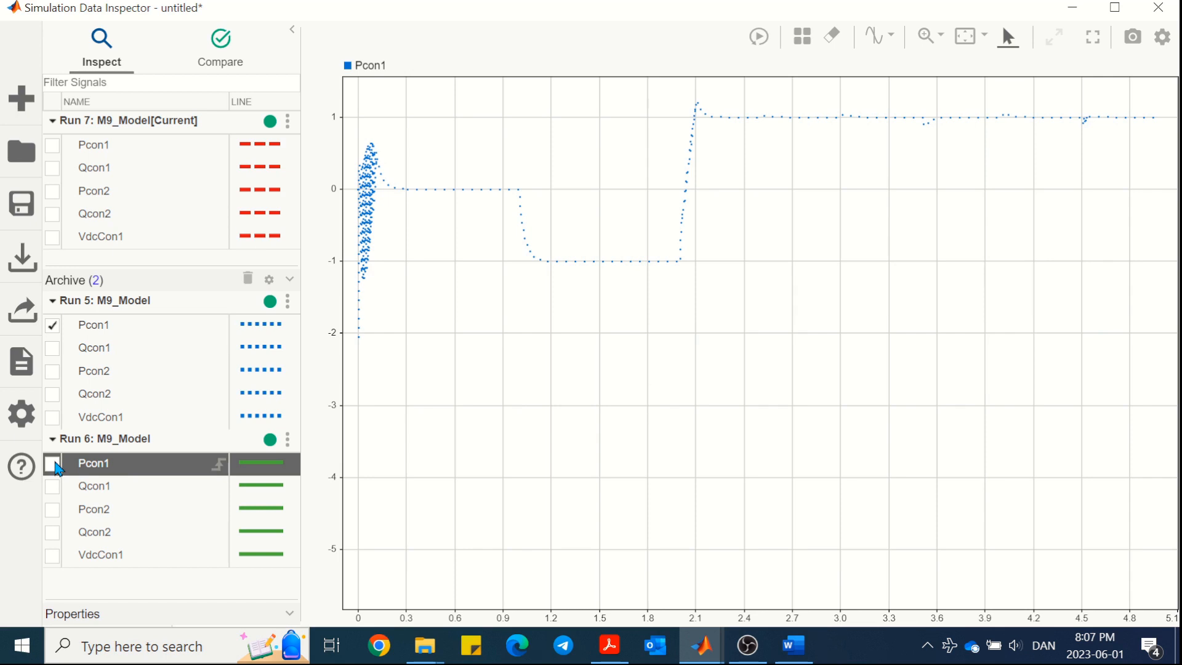
left_click(54, 465)
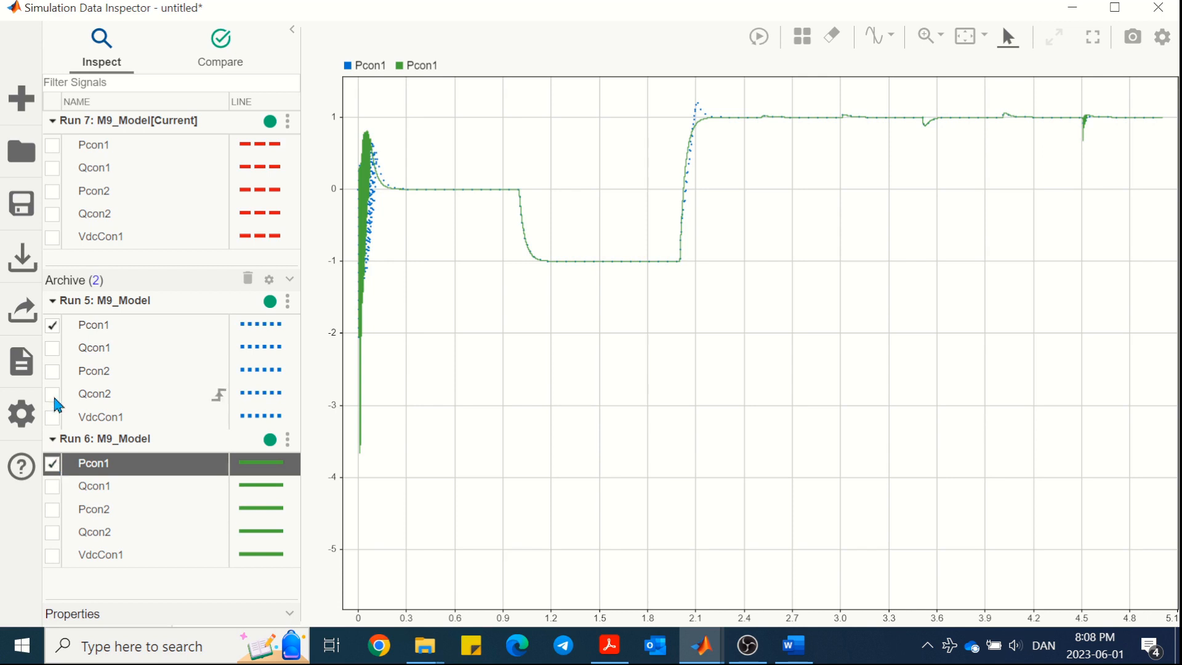
left_click(60, 237)
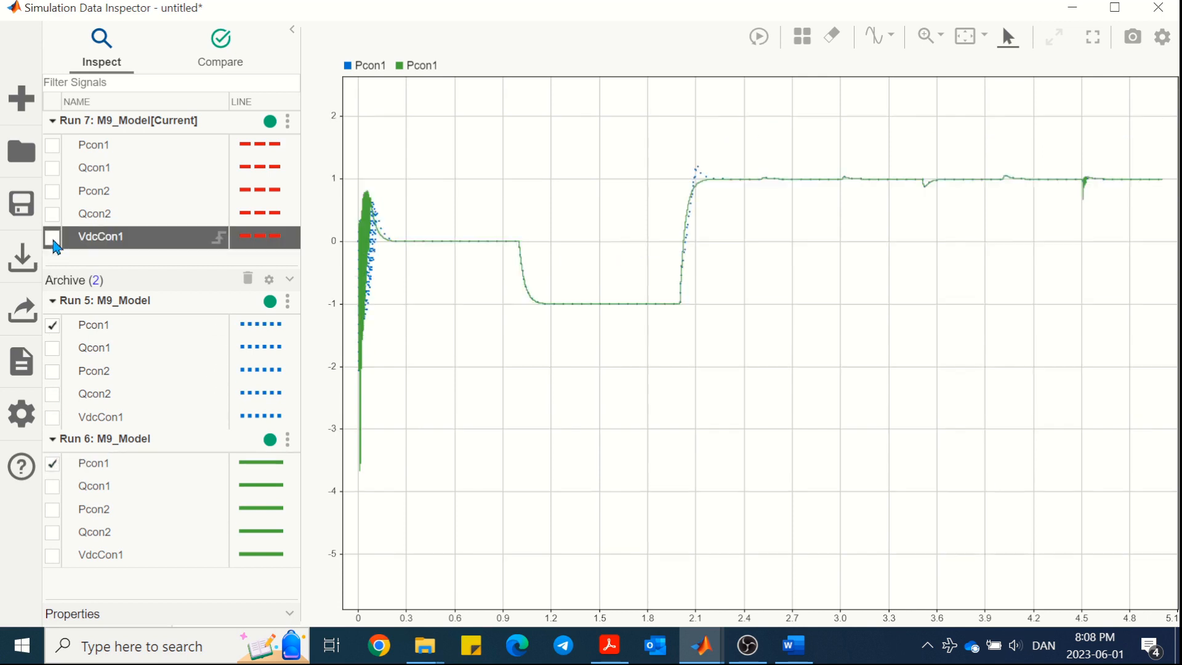
left_click(53, 146)
Step: Examine the Pcon1 curves of the three runs around the power step at 2.0 s and the disturbances up to 4.5 s
scroll(719, 226, "up", 4)
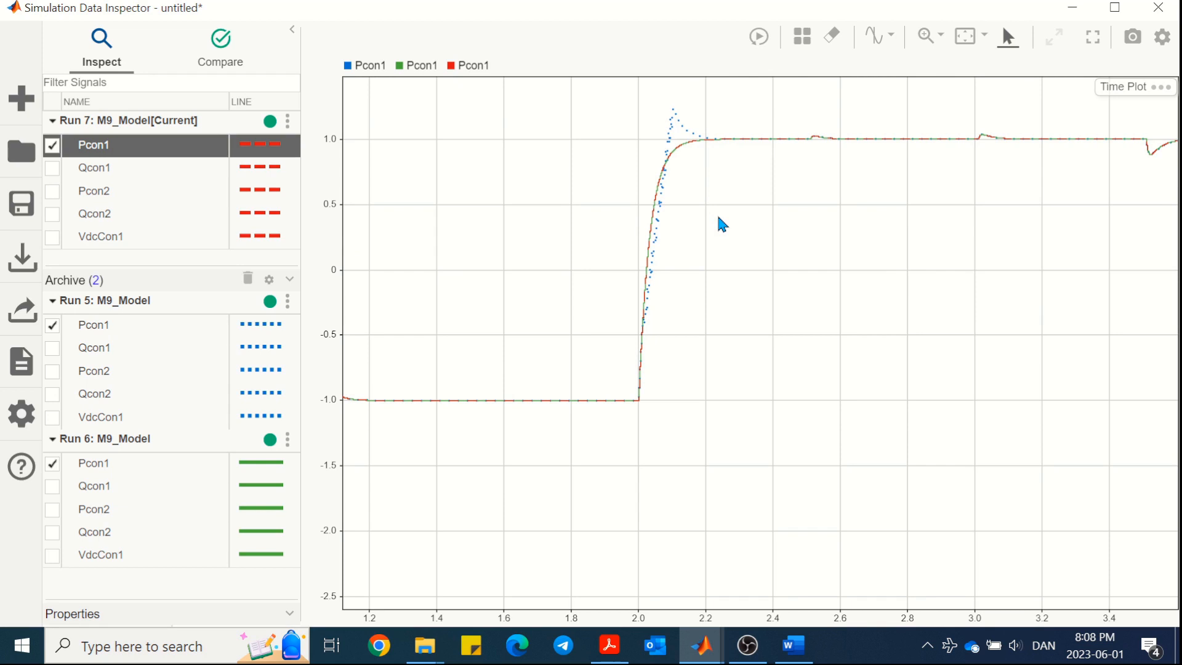
scroll(884, 254, "down", 2)
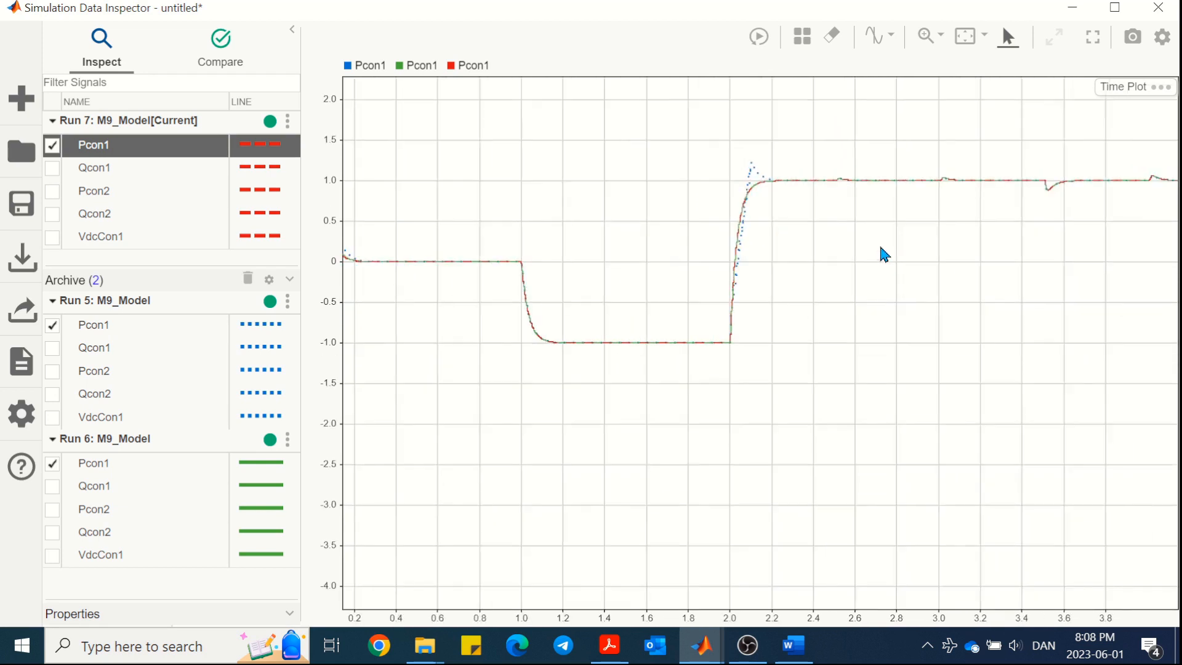
scroll(884, 254, "down", 3)
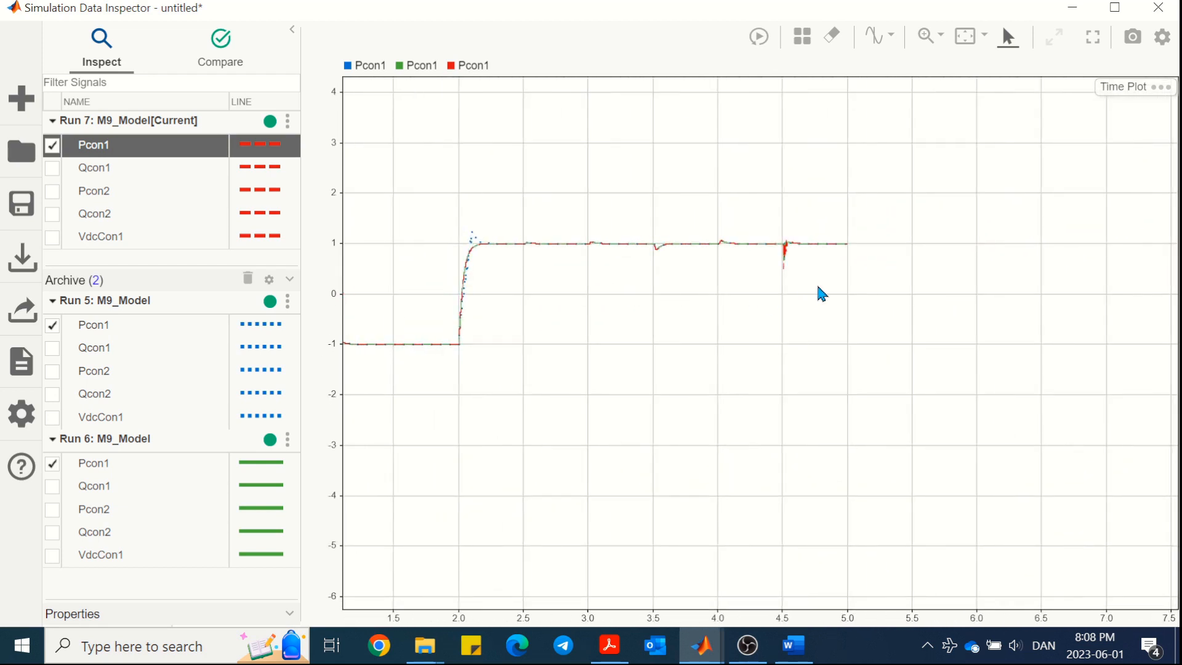
scroll(800, 296, "up", 1)
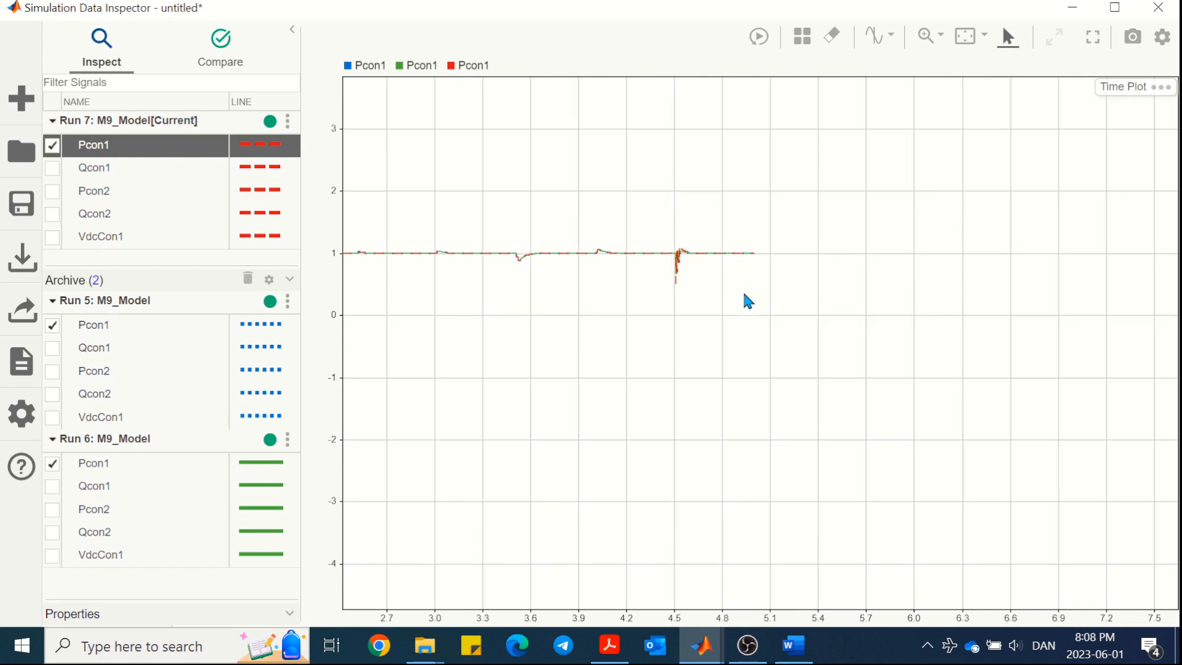
scroll(748, 301, "down", 2)
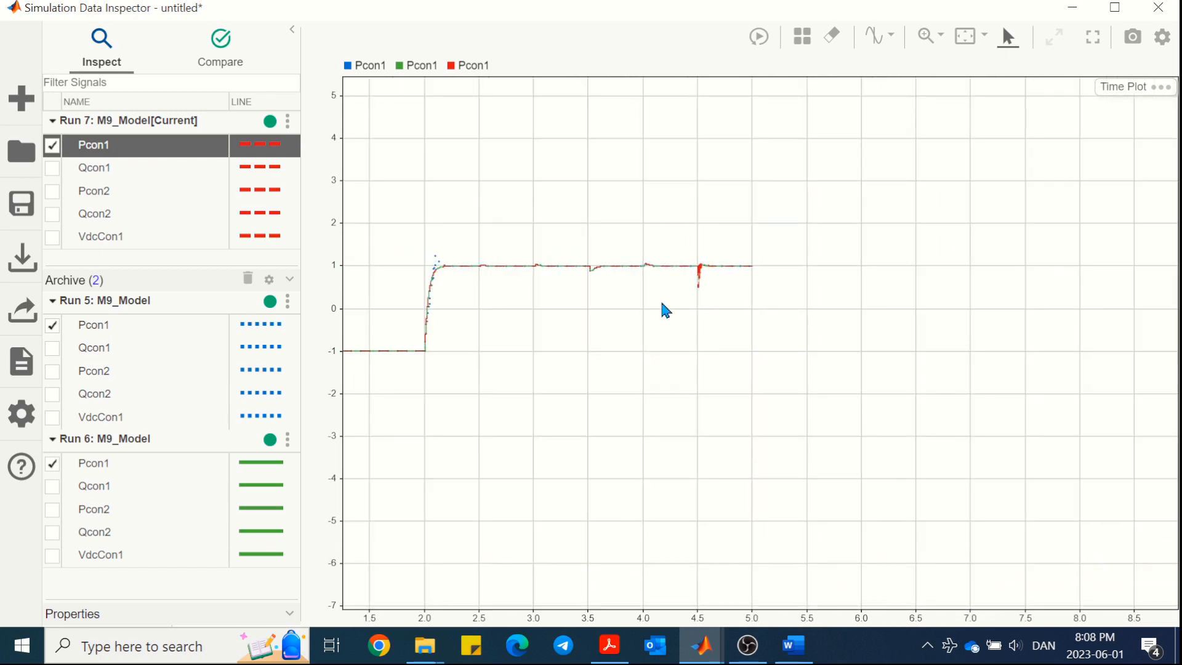
left_click_drag(664, 306, 830, 320)
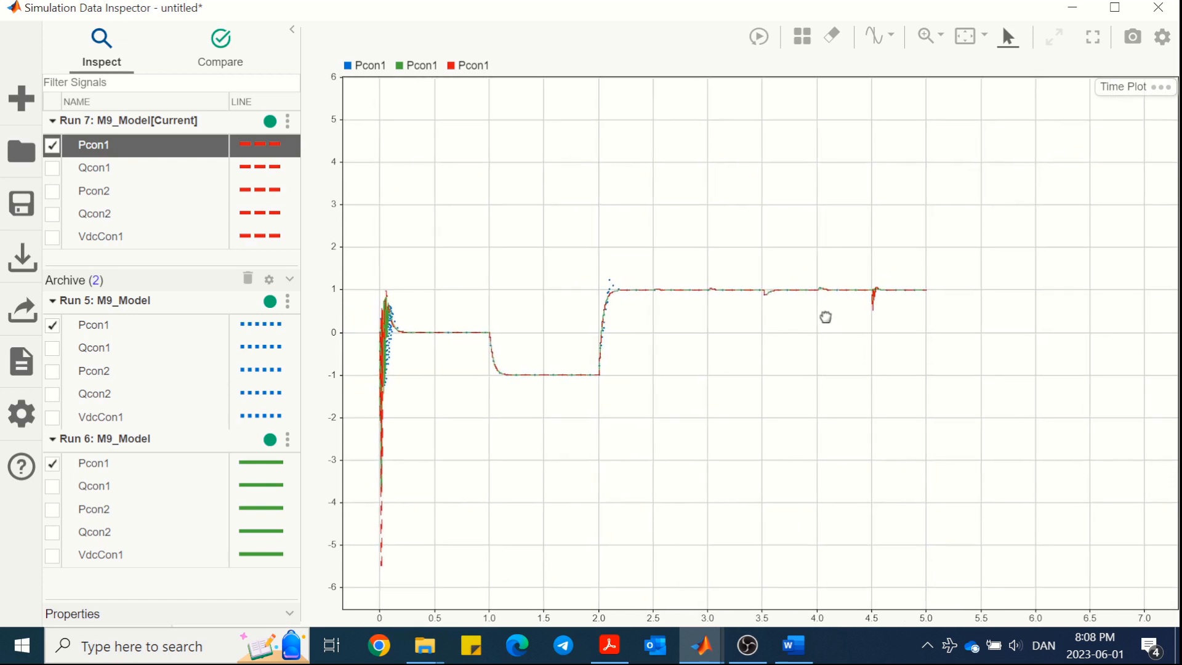
scroll(668, 333, "up", 3)
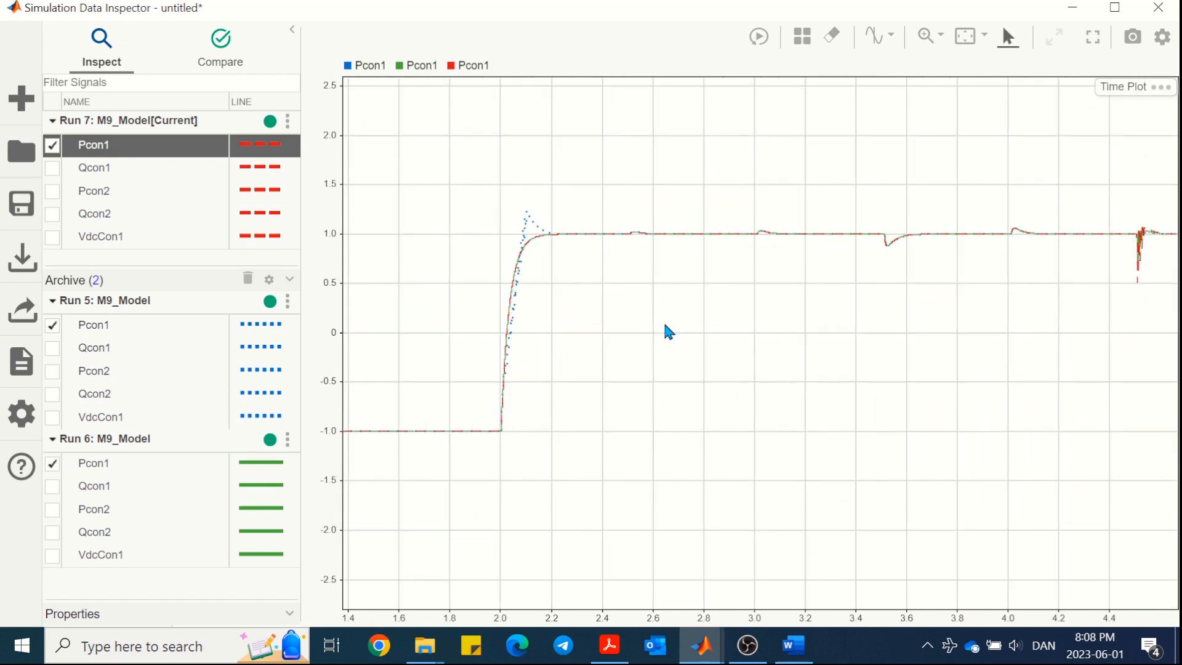
Step: Replace the Pcon1 curves with Qcon1 from Runs 7, 5 and 6, focusing on the reactive power steps between 2.5 and 3.5 s
left_click(52, 144)
left_click(52, 325)
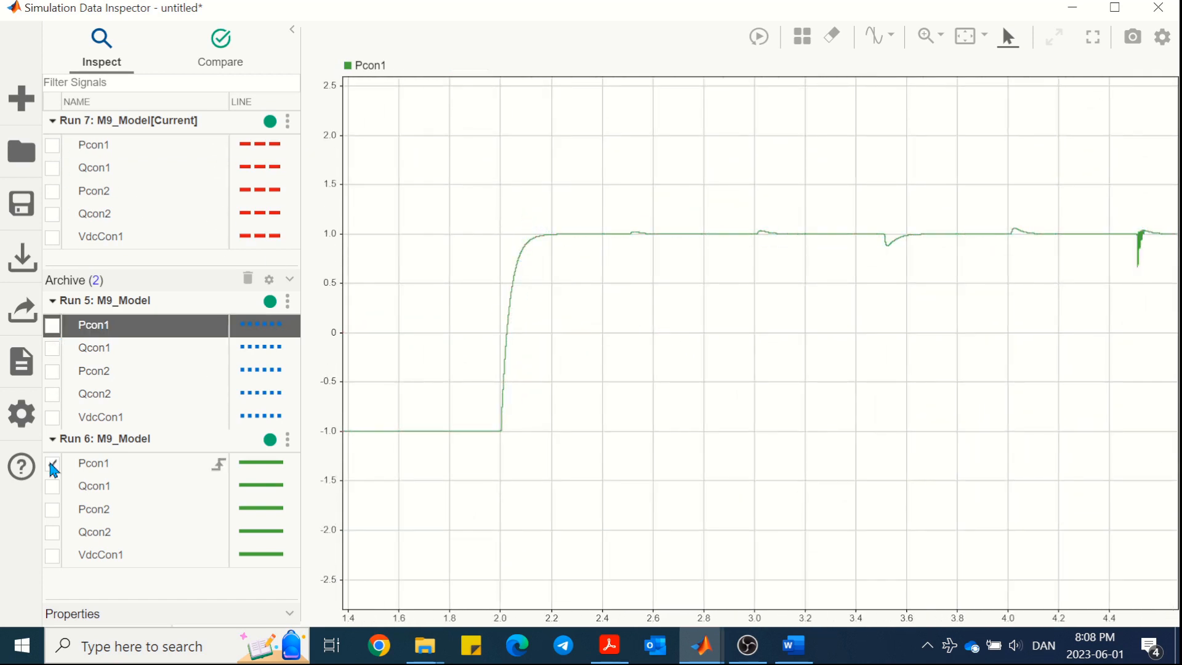
left_click(52, 463)
left_click(53, 168)
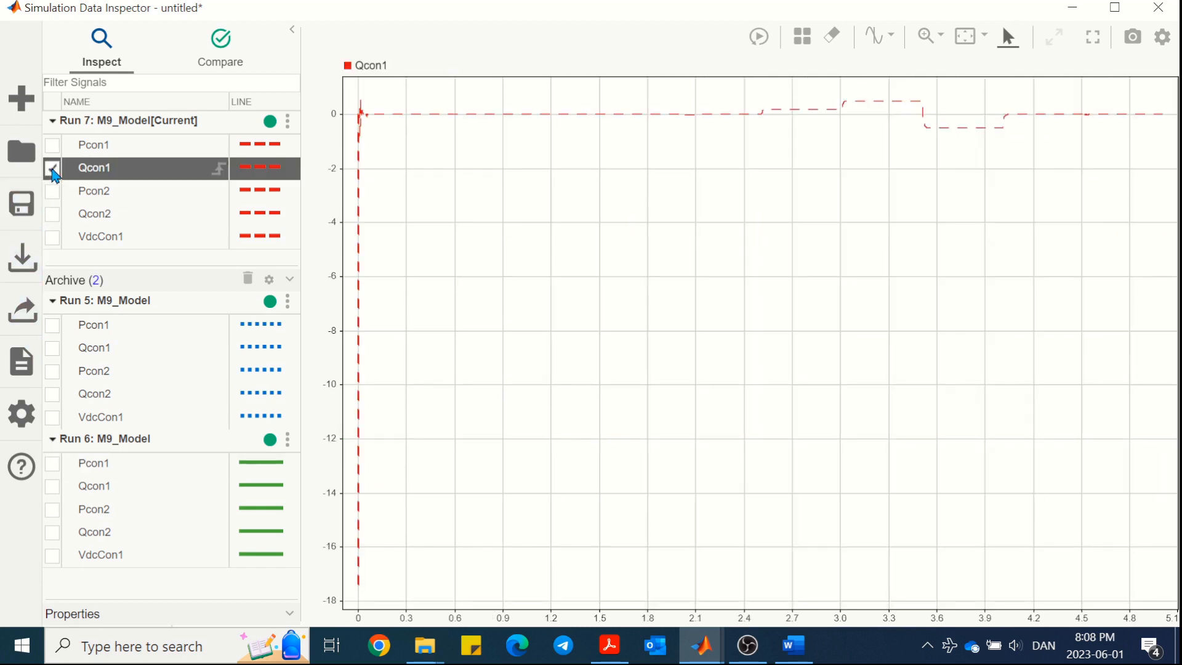
left_click(52, 348)
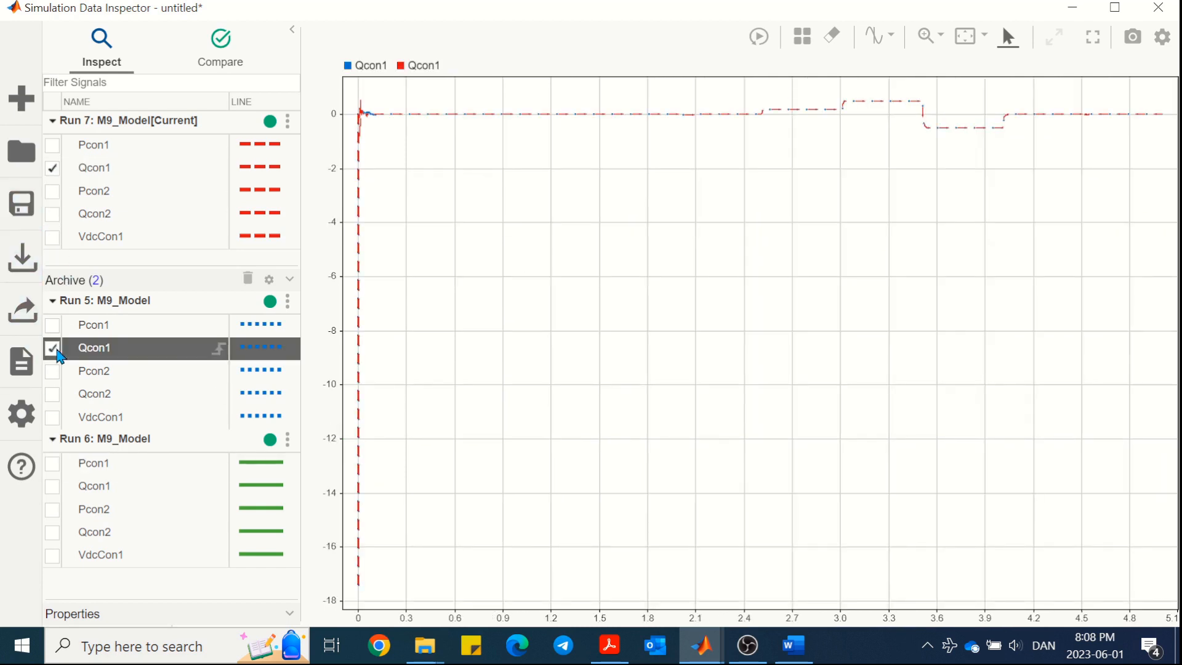
left_click(52, 486)
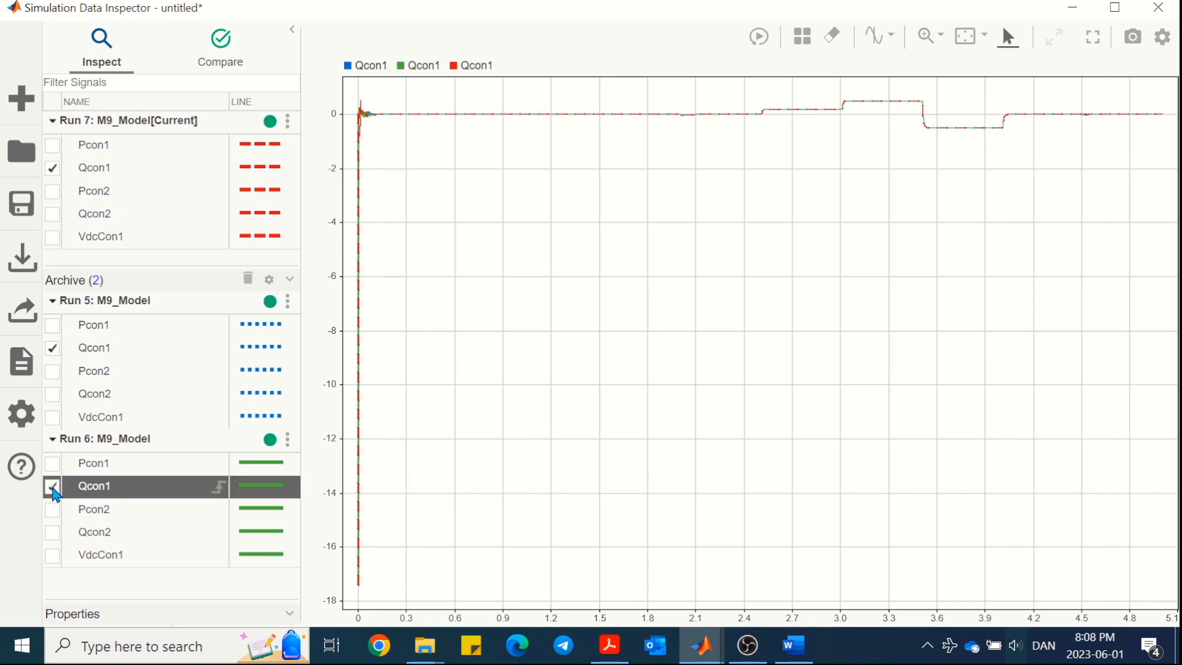
scroll(871, 110, "up", 8)
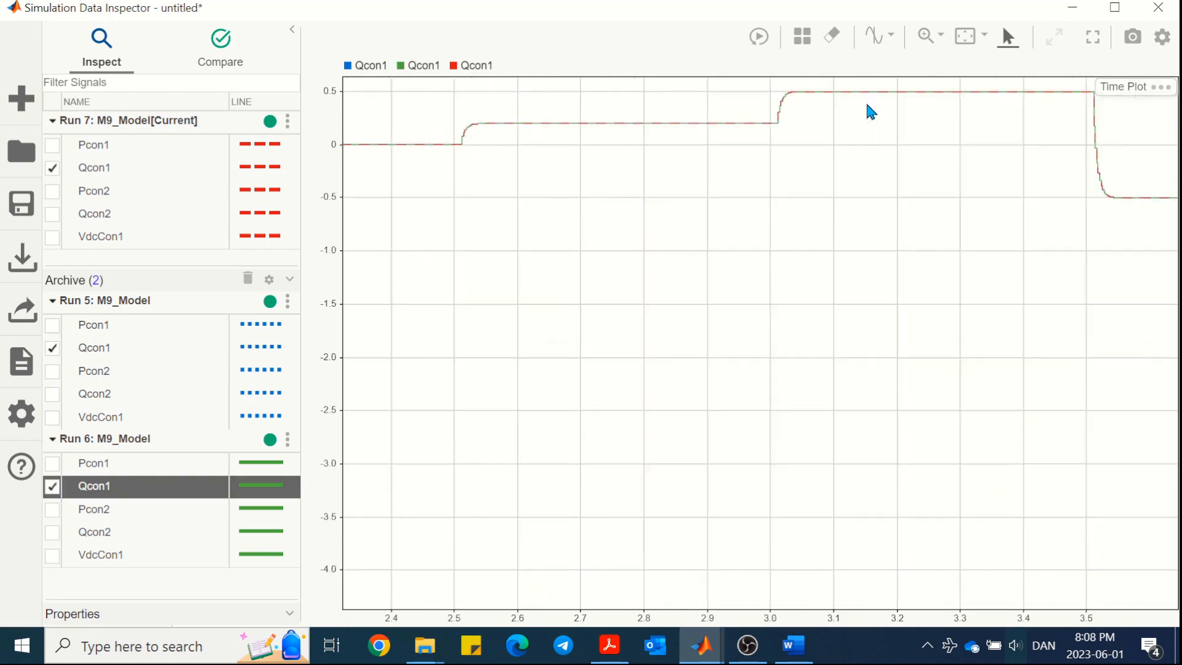
Step: Add the Qcon2 signals of Run 7, Run 5 and Run 6 to the plot alongside the Qcon1 curves
scroll(769, 206, "up", 5)
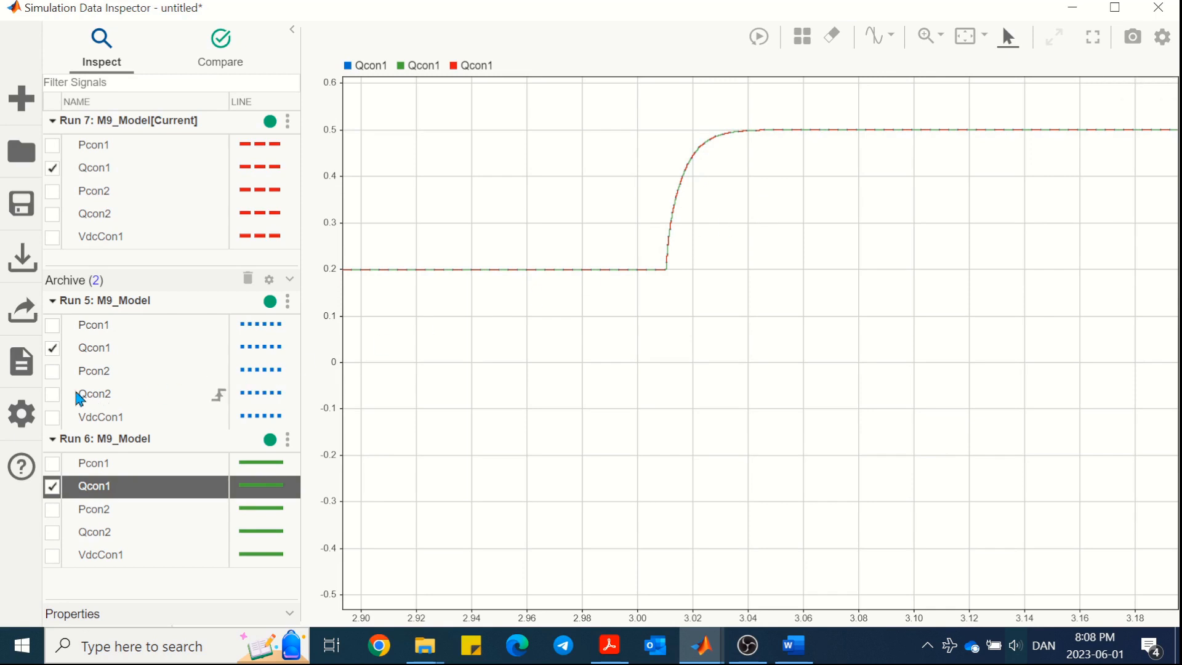
left_click(53, 215)
left_click(53, 215)
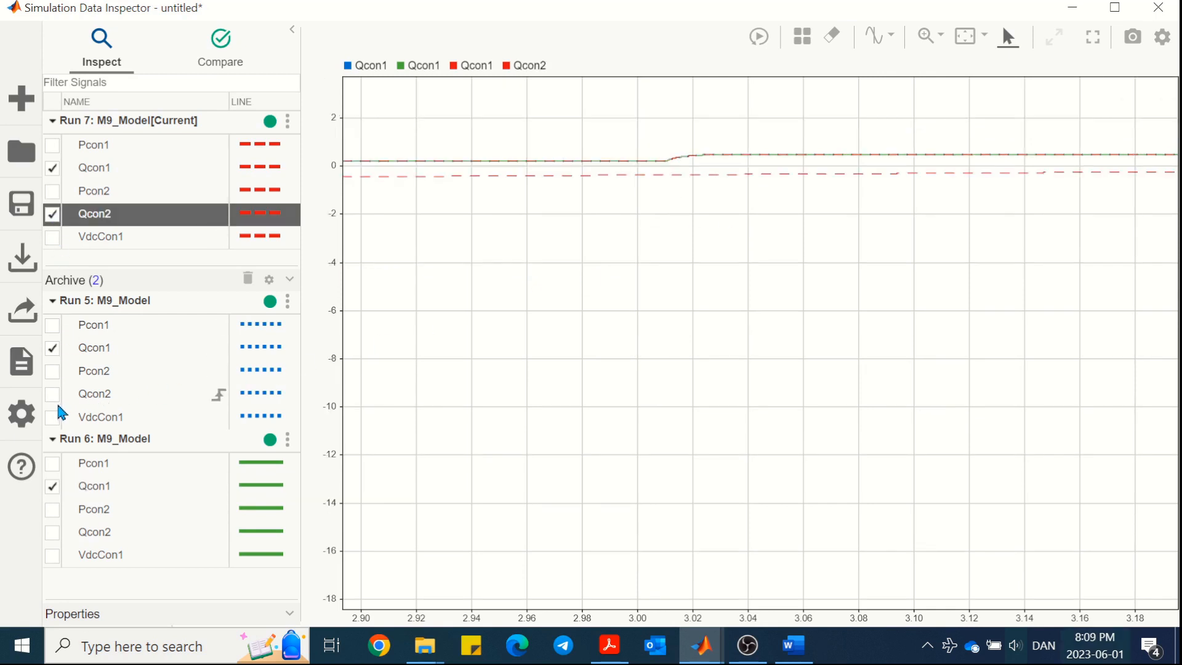
left_click(53, 394)
left_click(53, 532)
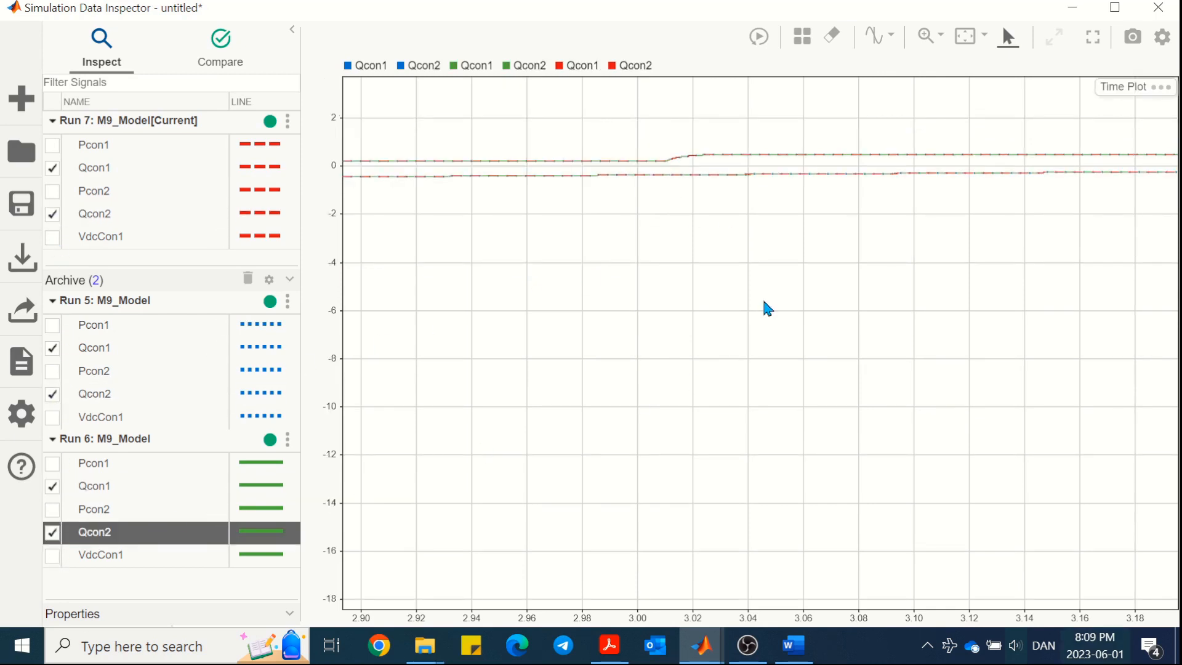
Step: Examine how the Qcon1 and Qcon2 curves of the three runs compare after the step near 3.0 s
scroll(779, 246, "up", 3)
scroll(766, 179, "down", 5)
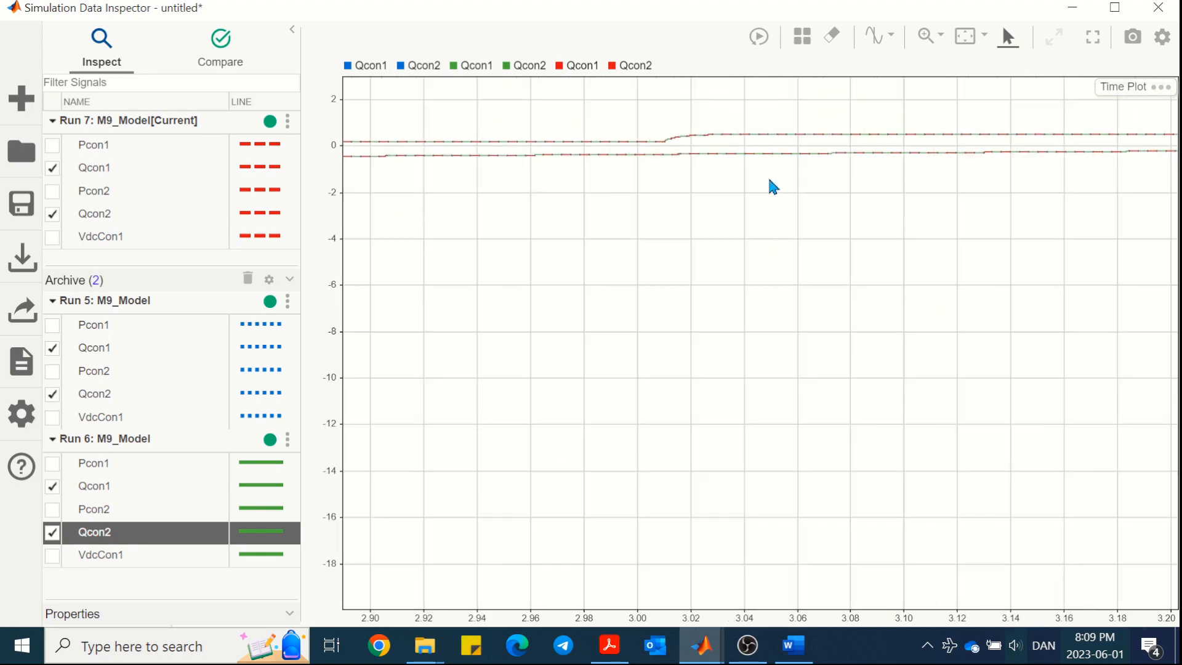
left_click_drag(863, 185, 671, 262)
scroll(774, 258, "up", 1)
scroll(778, 250, "up", 1)
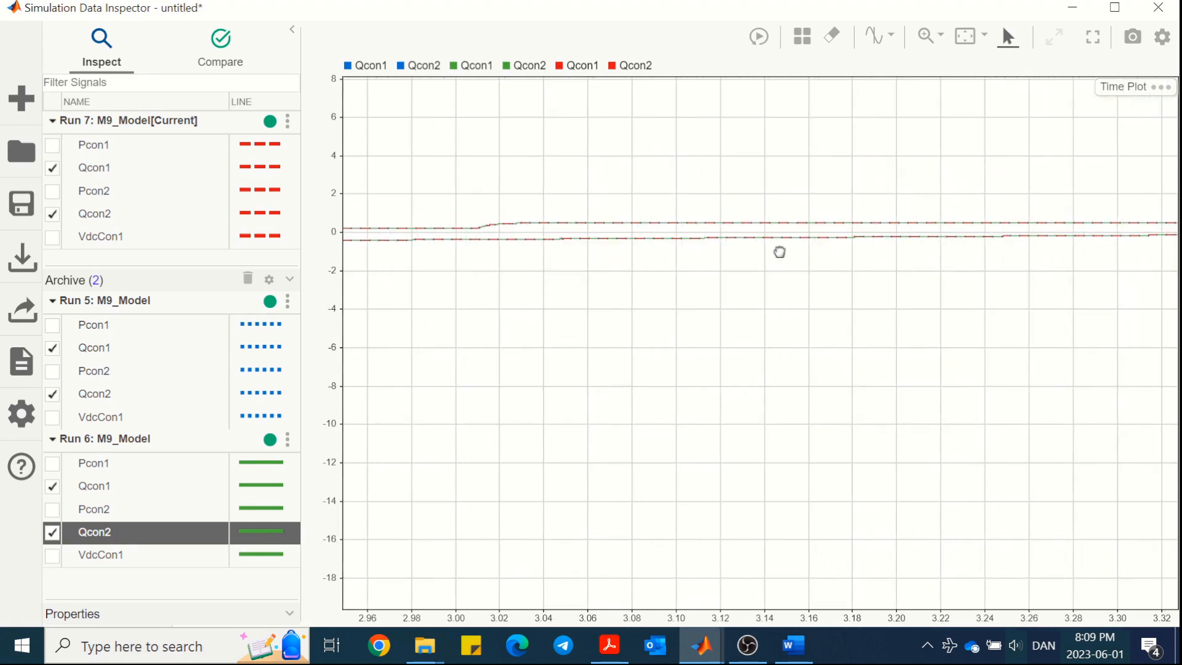
scroll(897, 245, "up", 1)
scroll(904, 242, "up", 1)
scroll(902, 242, "up", 5)
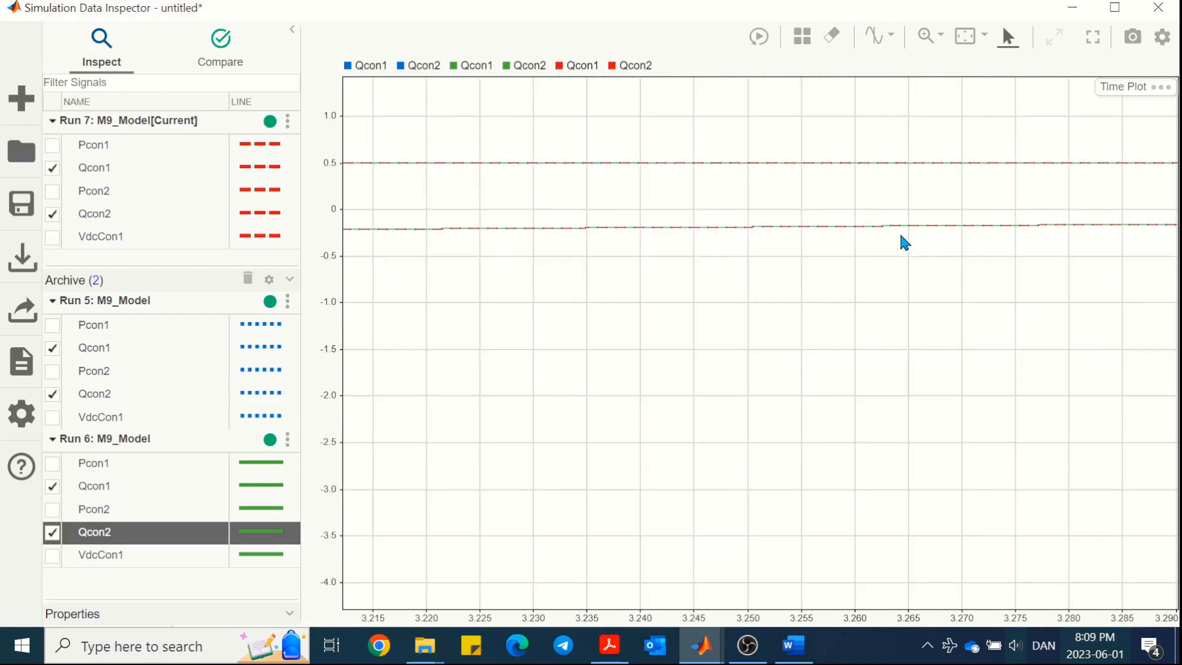
Step: Clear the plot by deselecting Qcon1 and Qcon2 in Run 7, Run 5 and Run 6
left_click(51, 213)
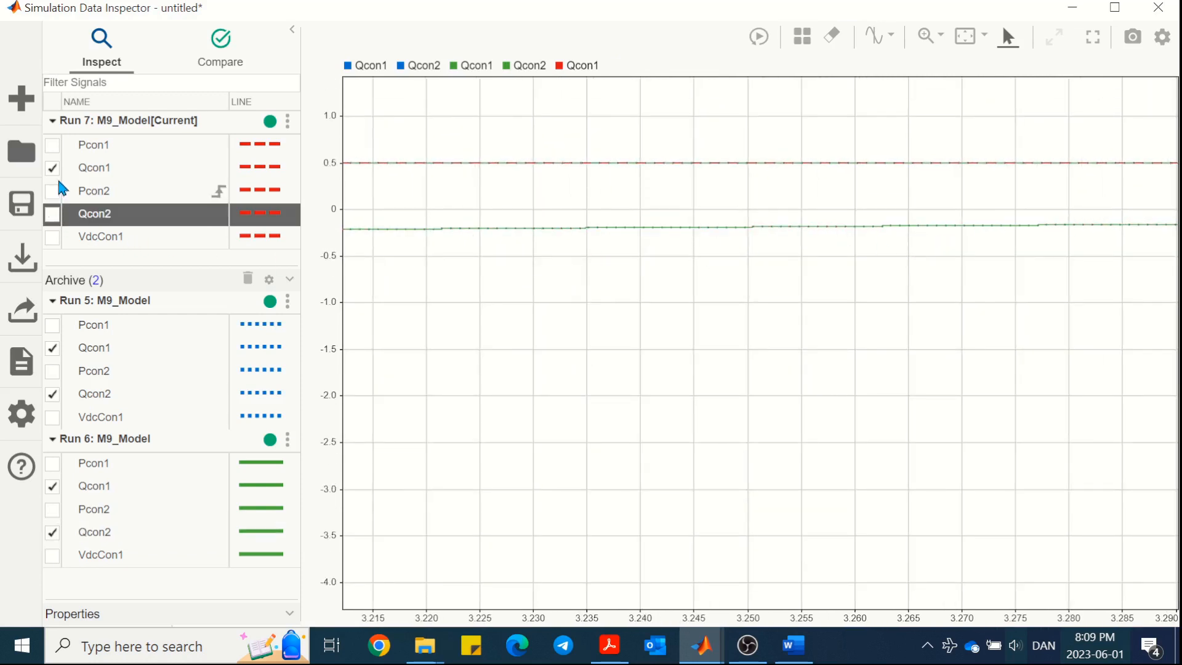
left_click(51, 168)
left_click(52, 348)
left_click(52, 394)
left_click(52, 487)
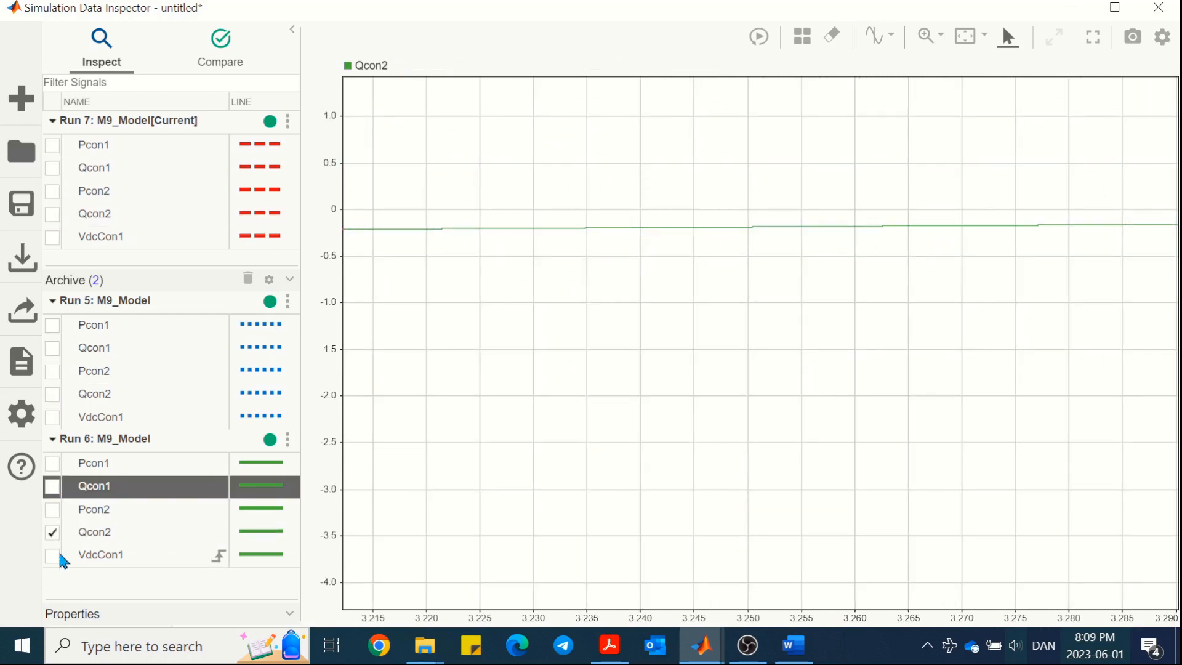
left_click(52, 532)
Step: Check task 18 in M9_Exercise.pdf, then switch to the M9_Parameters.m script in the MATLAB Editor
left_click(624, 648)
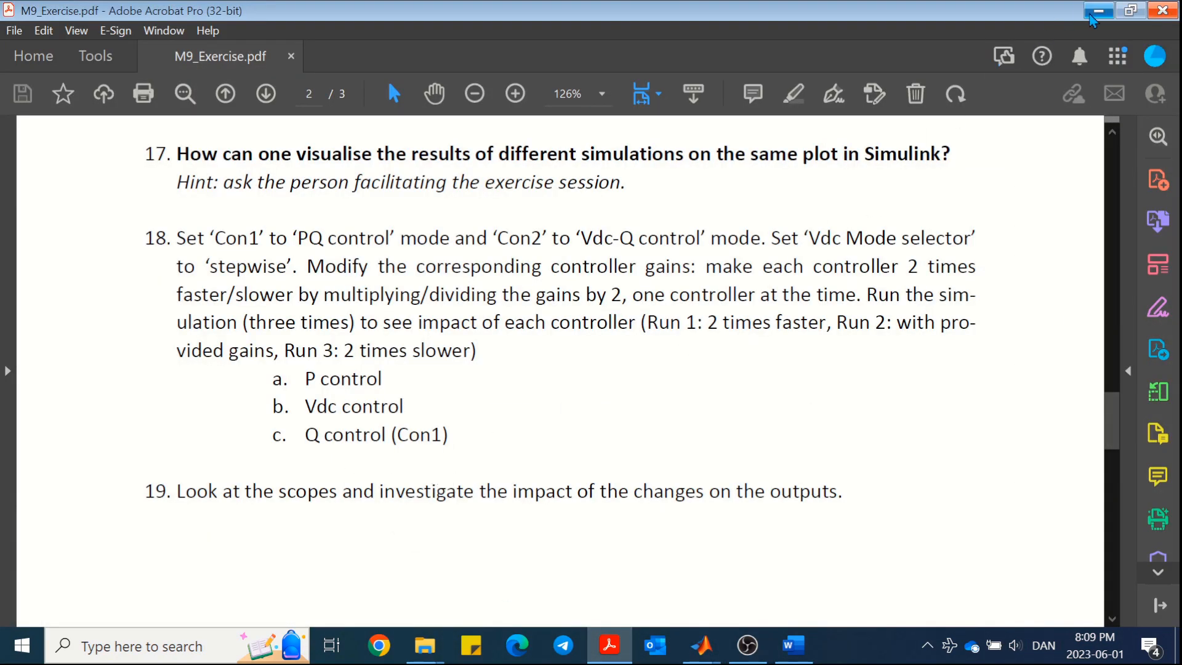
left_click(702, 647)
mouse_move(707, 658)
left_click(626, 585)
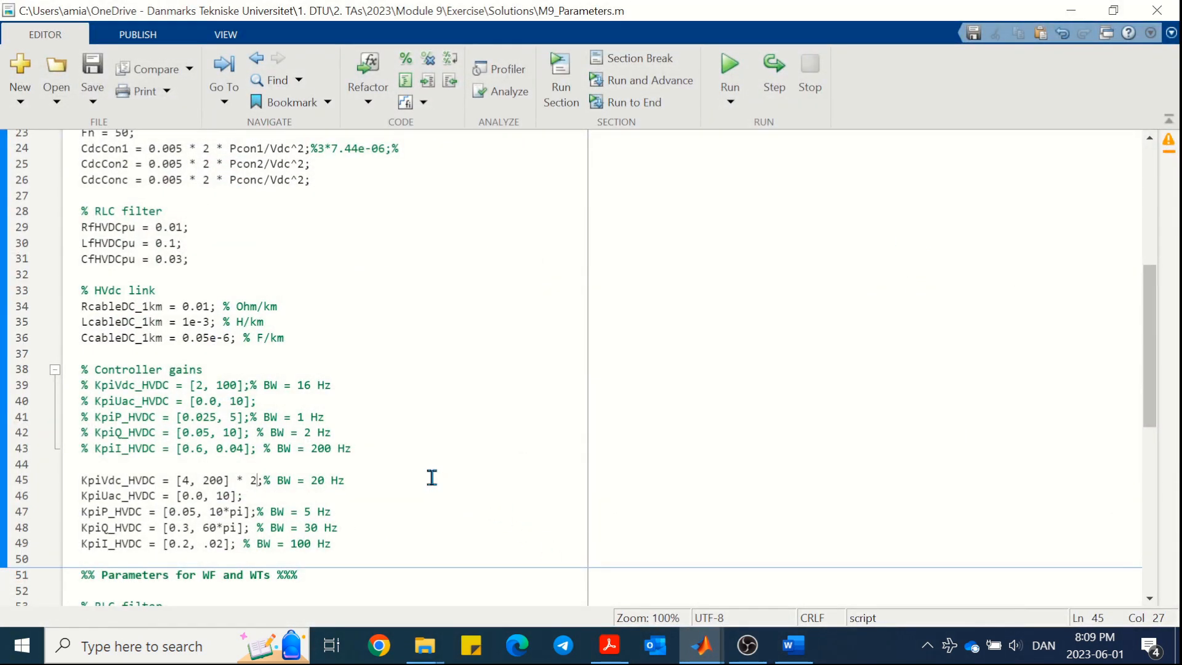
Step: Remove the "* 2" factor from KpiVdc_HVDC so the gains read [4, 200], and save the script
key("BackSpace")
key("BackSpace")
key("BackSpace")
key("BackSpace")
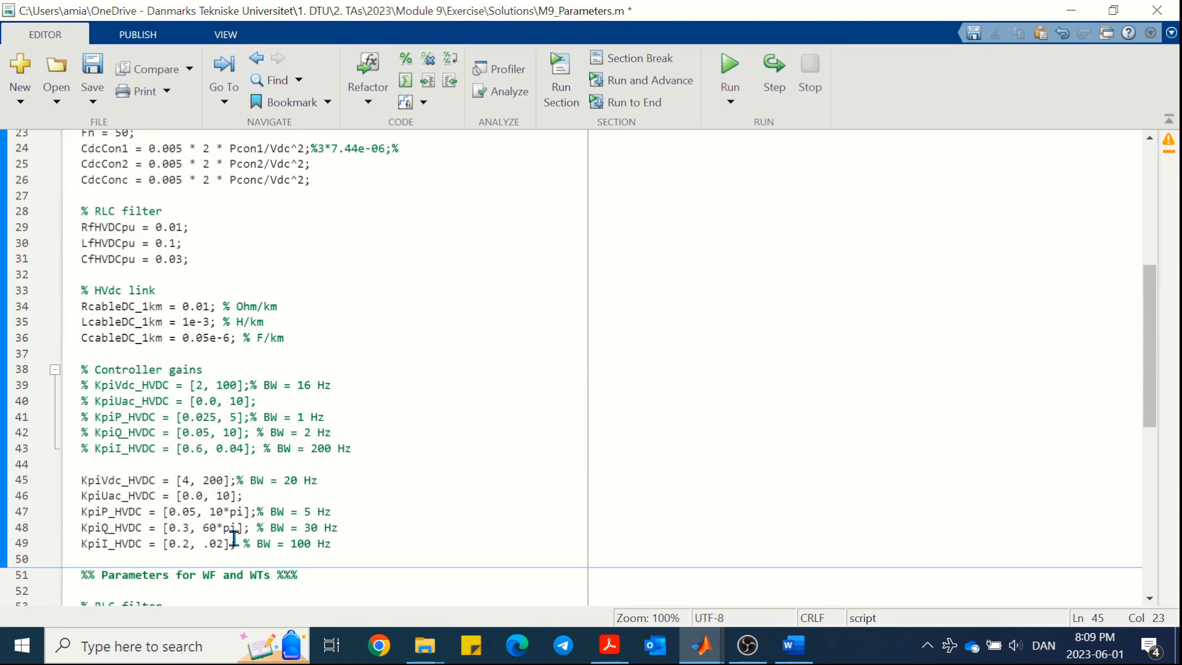
left_click(93, 67)
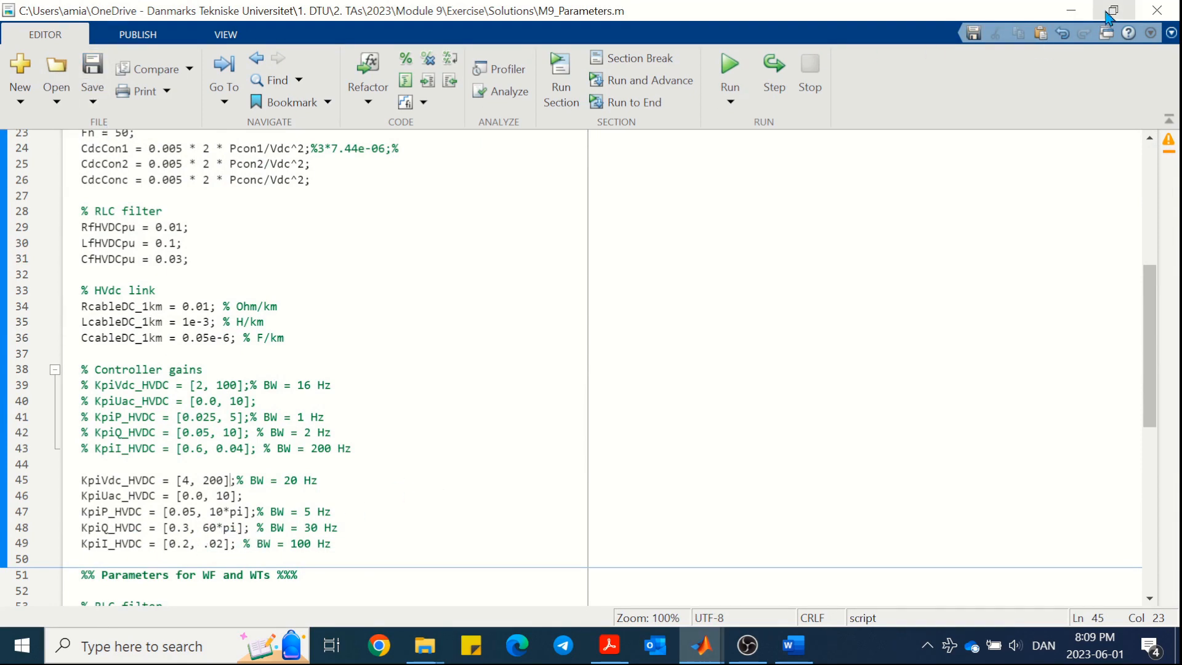
left_click(1082, 13)
Step: In the M9_Model Simulink window, set Con1's Q controller gains to KpiQ_HVDC / 2 and run the simulation
mouse_move(701, 645)
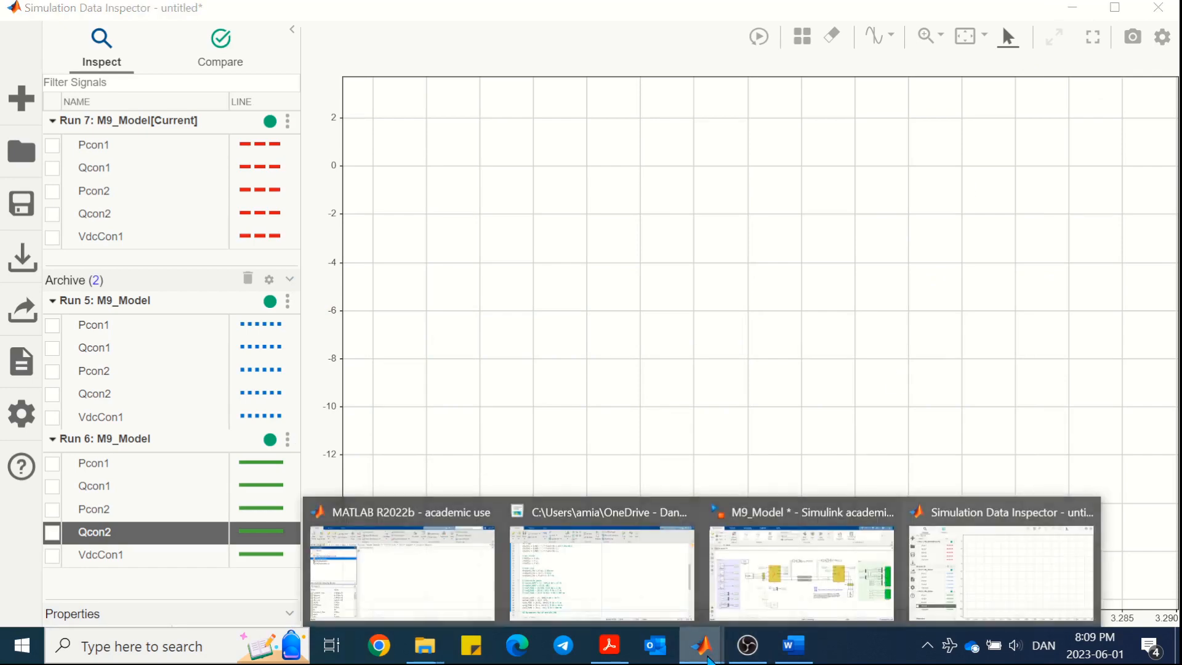
left_click(759, 578)
double_click(433, 315)
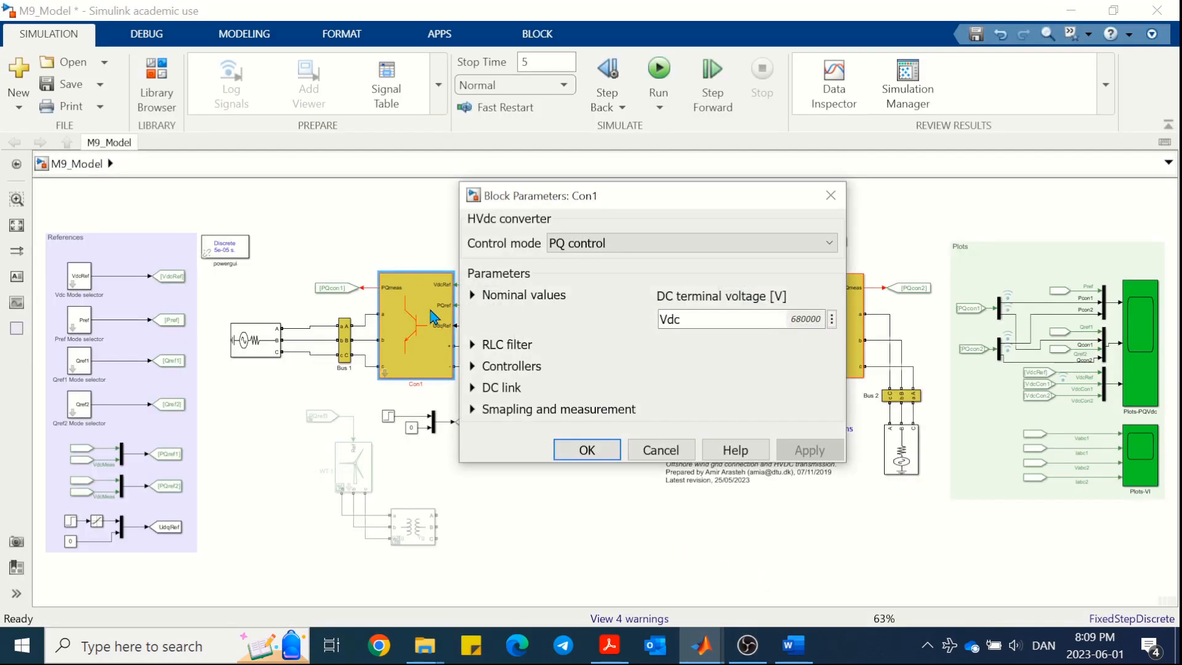
left_click(474, 367)
left_click_drag(460, 326, 275, 332)
scroll(356, 317, "down", 1)
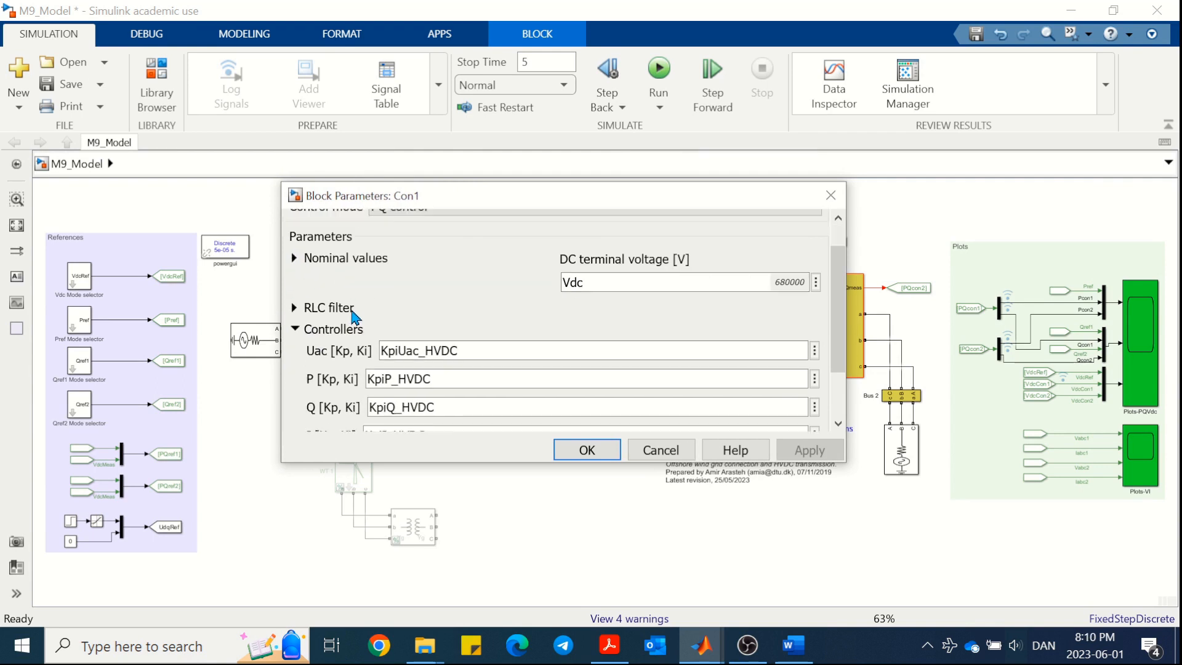
scroll(356, 317, "down", 2)
double_click(452, 333)
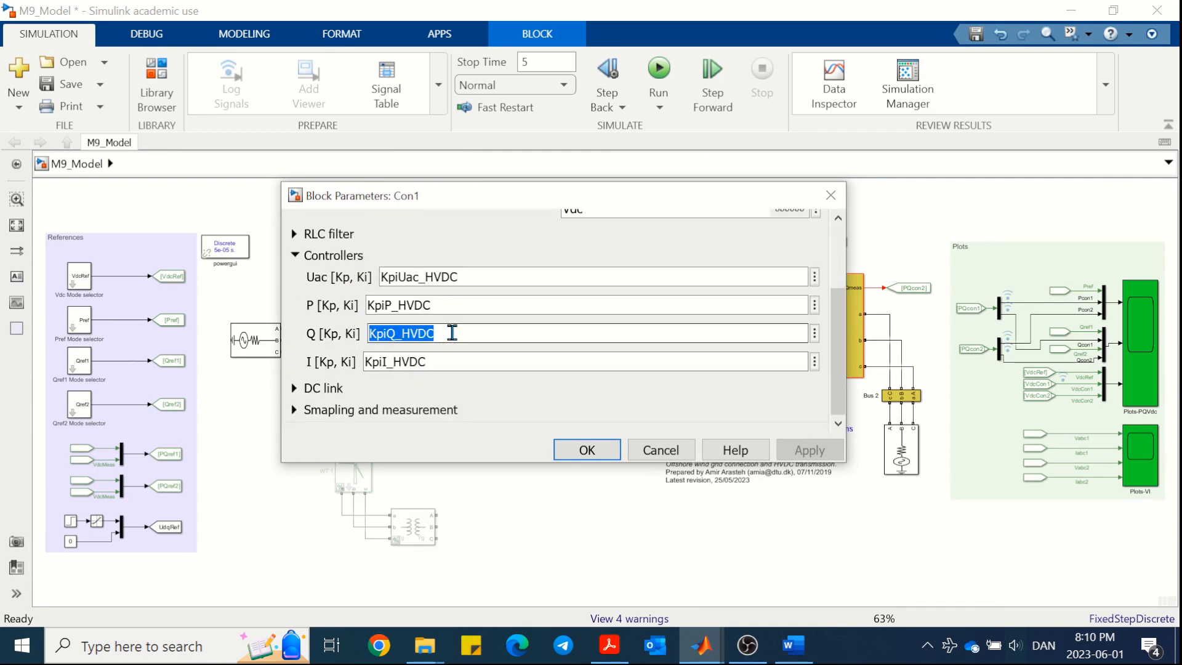
left_click(452, 333)
type("/ ")
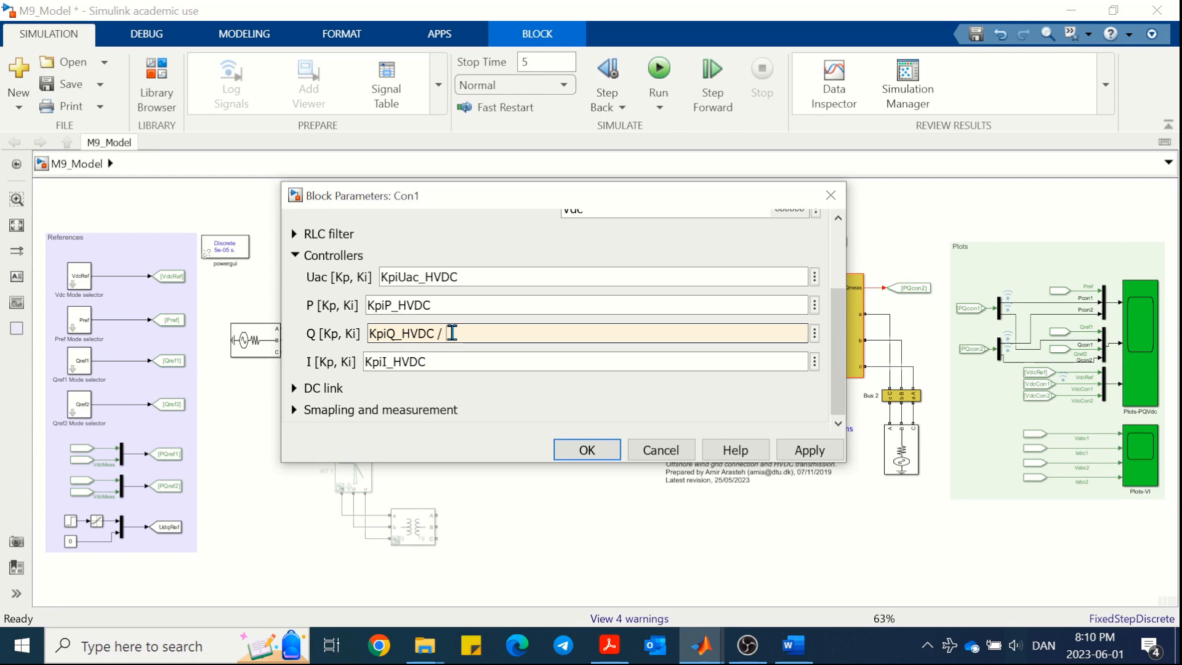
type("2")
left_click(591, 450)
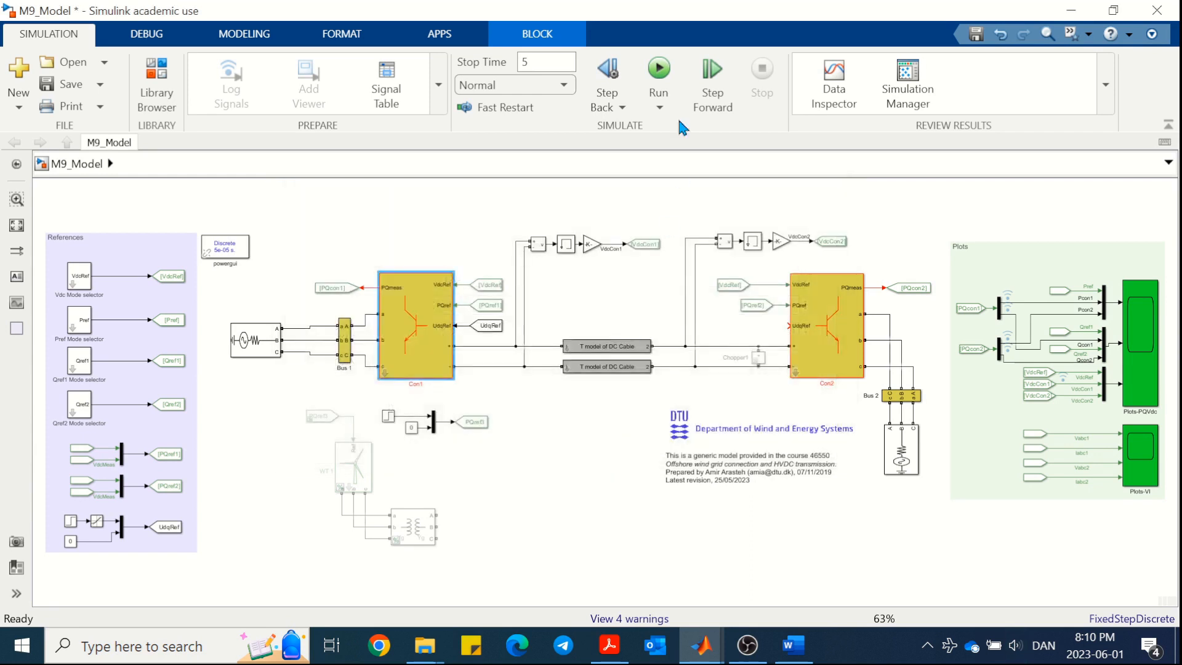
left_click(659, 69)
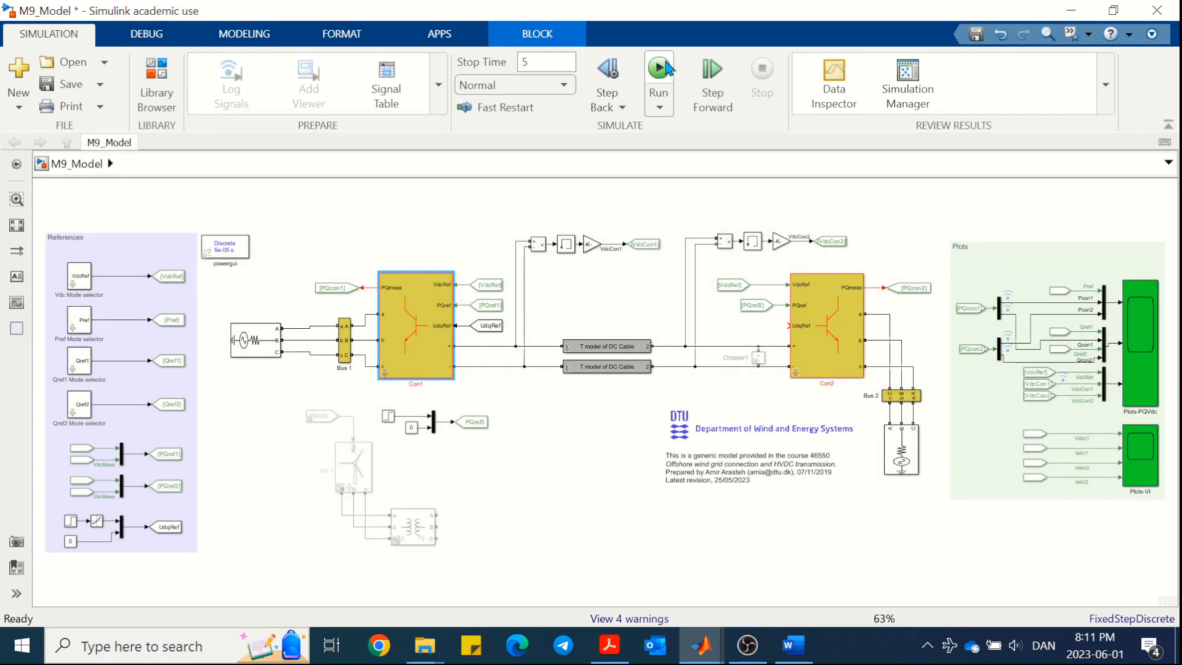
Step: Restore Con1's Q controller gains to plain KpiQ_HVDC and run the simulation
double_click(423, 314)
left_click(473, 367)
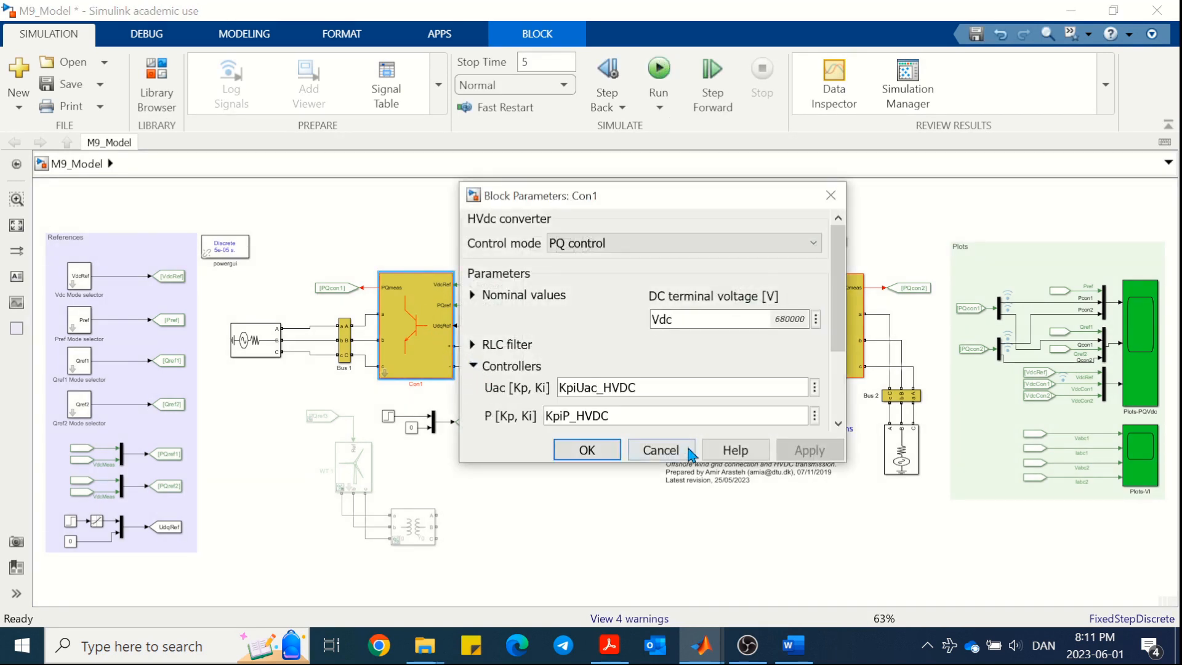
scroll(628, 388, "down", 1)
left_click(651, 372)
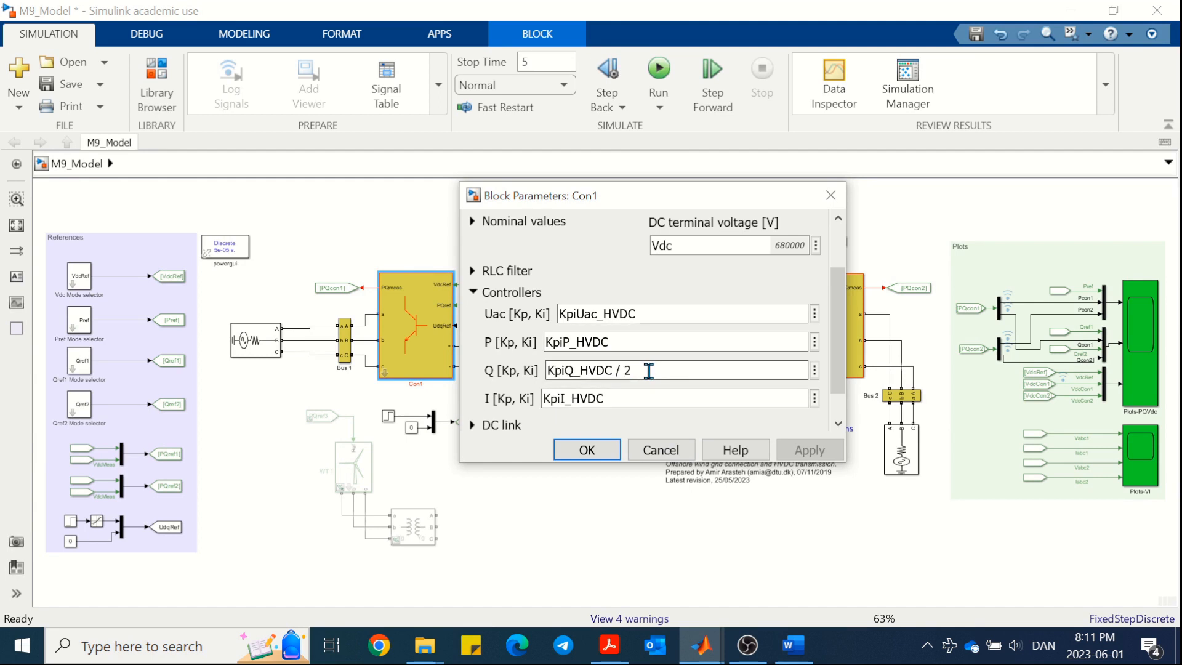
key("BackSpace")
key("BackSpace")
key("BackSpace")
key("BackSpace")
left_click(573, 450)
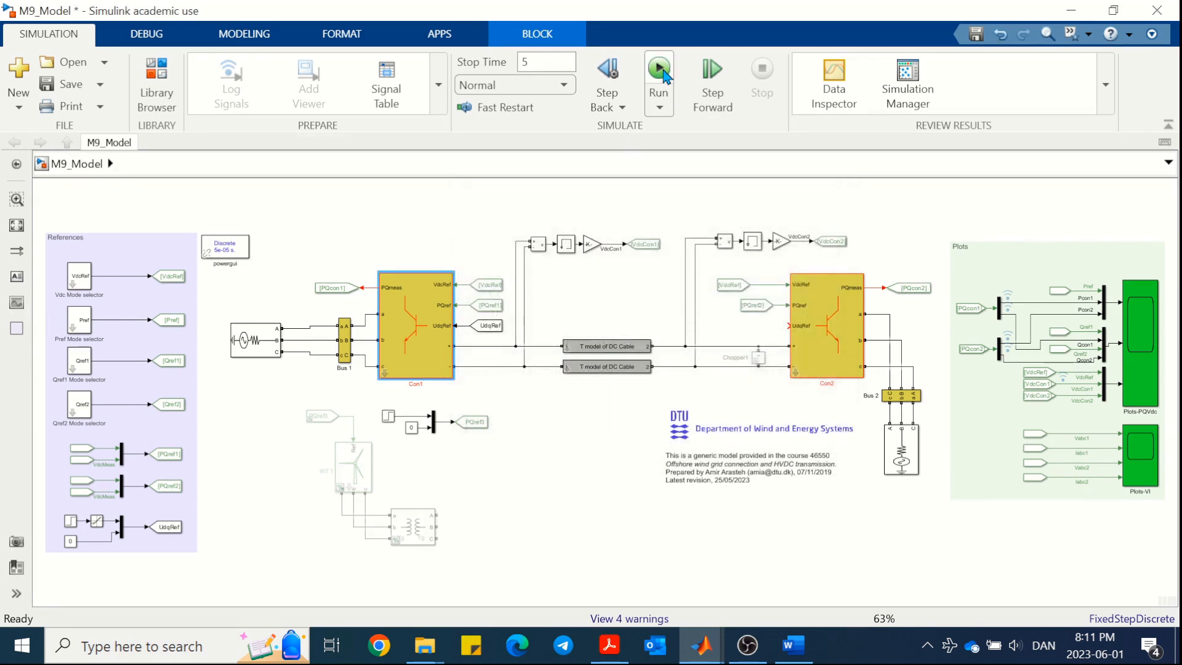
left_click(658, 69)
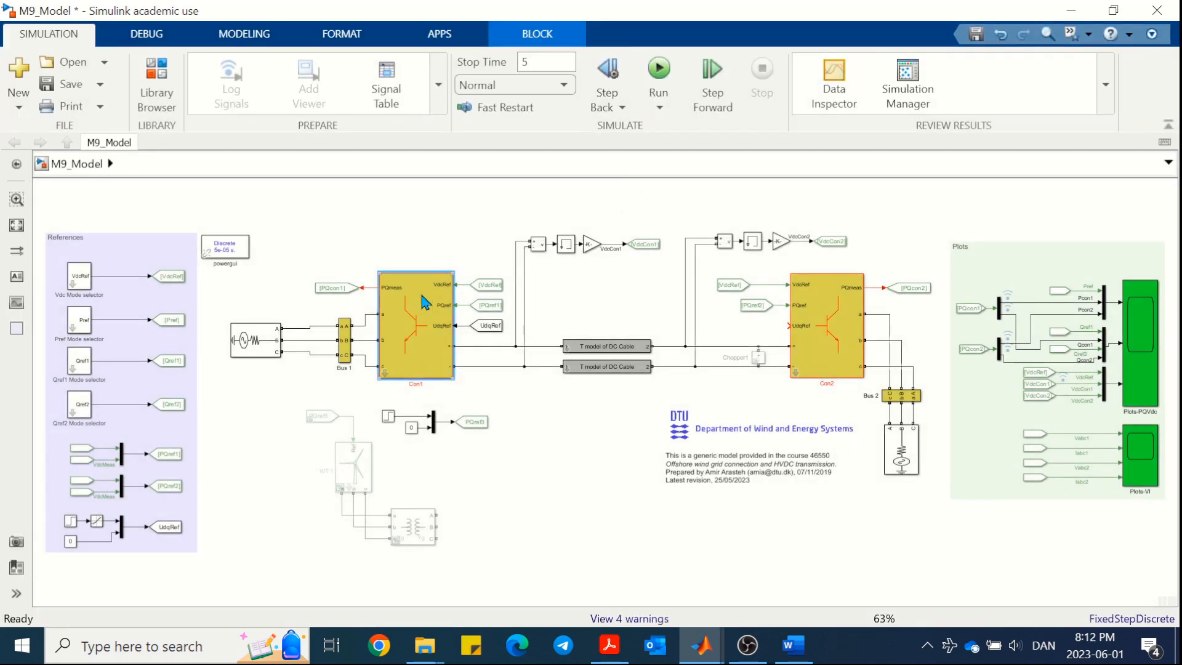
Step: Set Con1's Q controller gains to KpiQ_HVDC * 2 and run the simulation
double_click(426, 302)
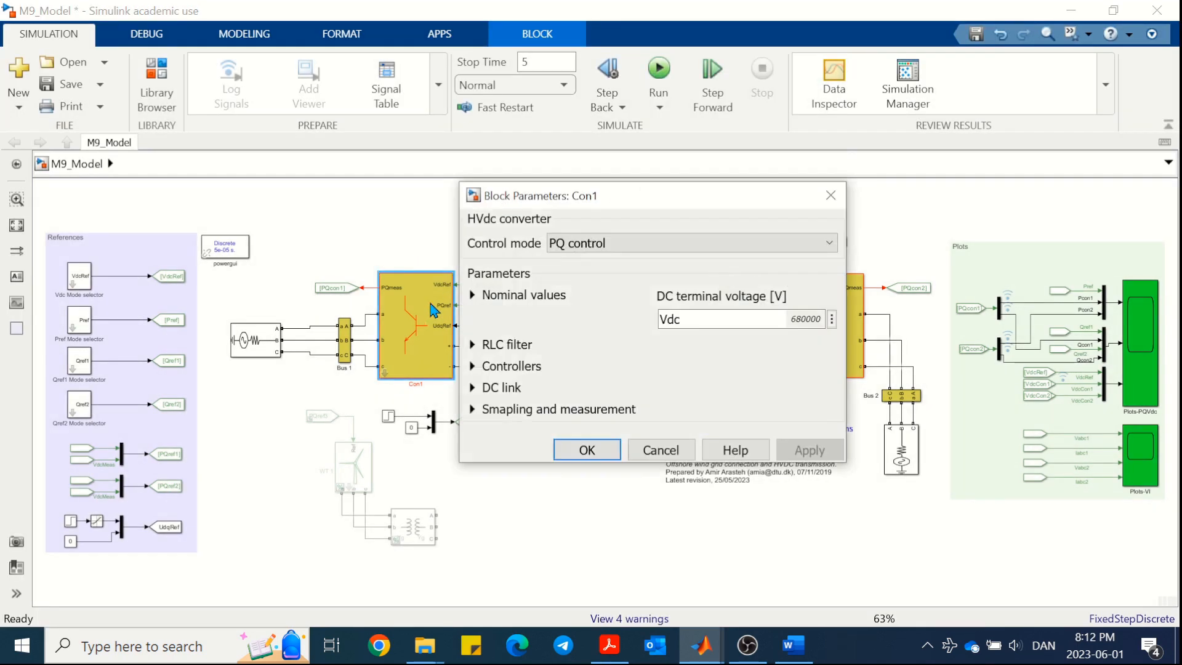
left_click(473, 366)
scroll(634, 386, "down", 3)
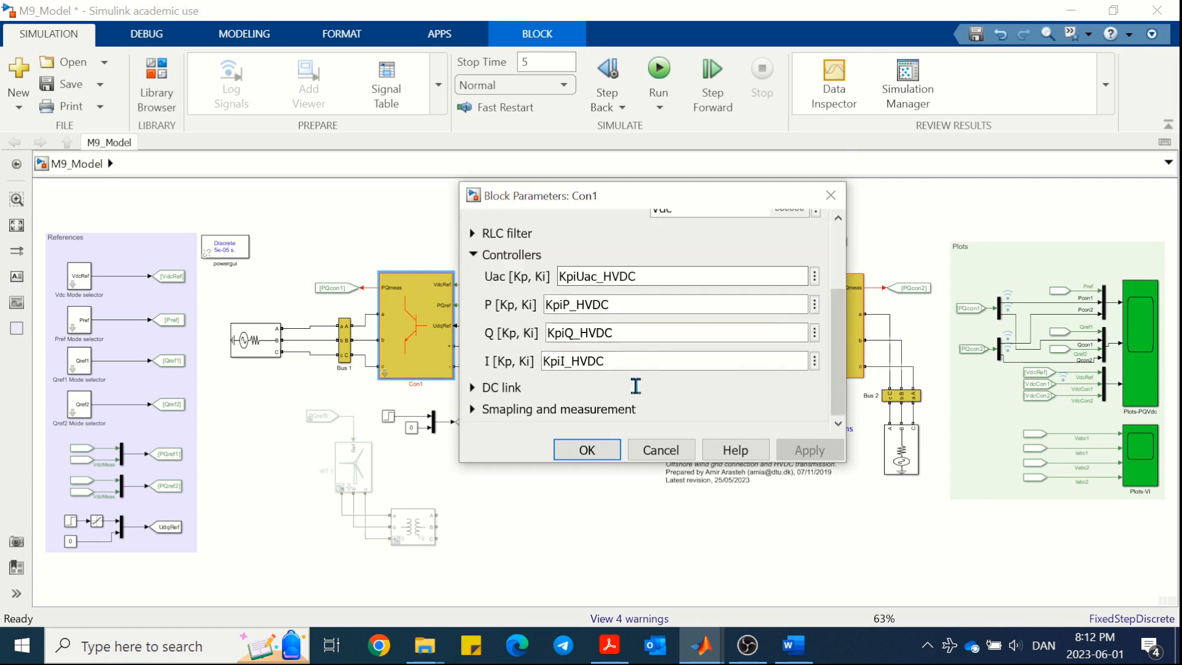
double_click(631, 333)
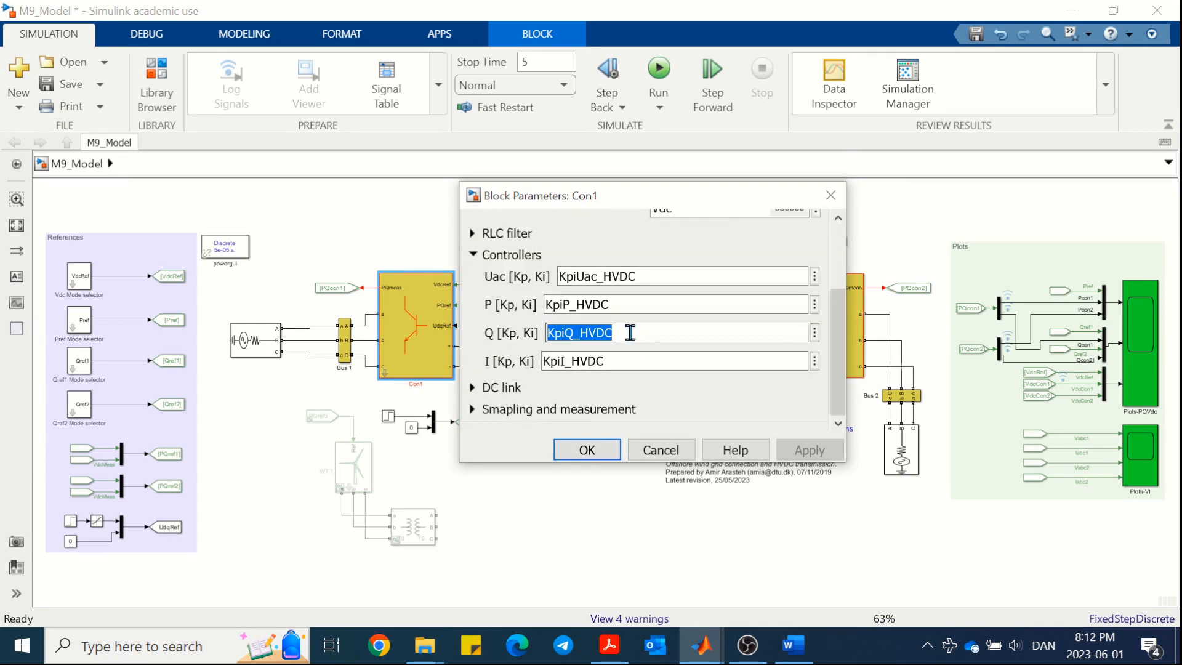
left_click(630, 333)
type("* 2")
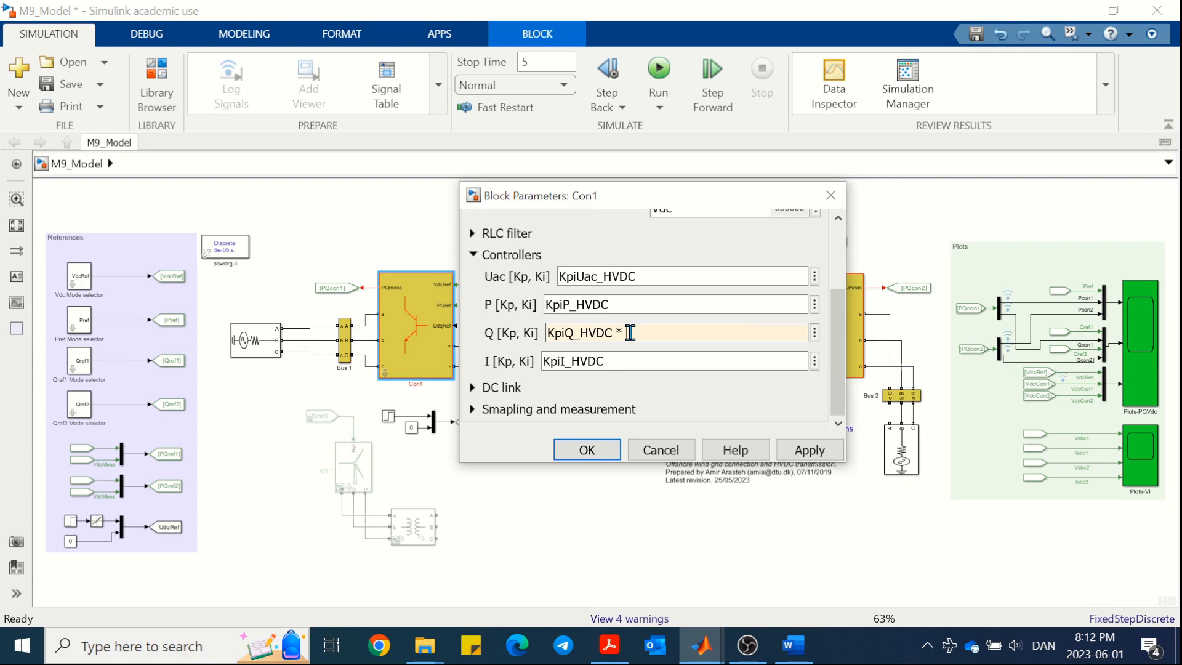
left_click(615, 451)
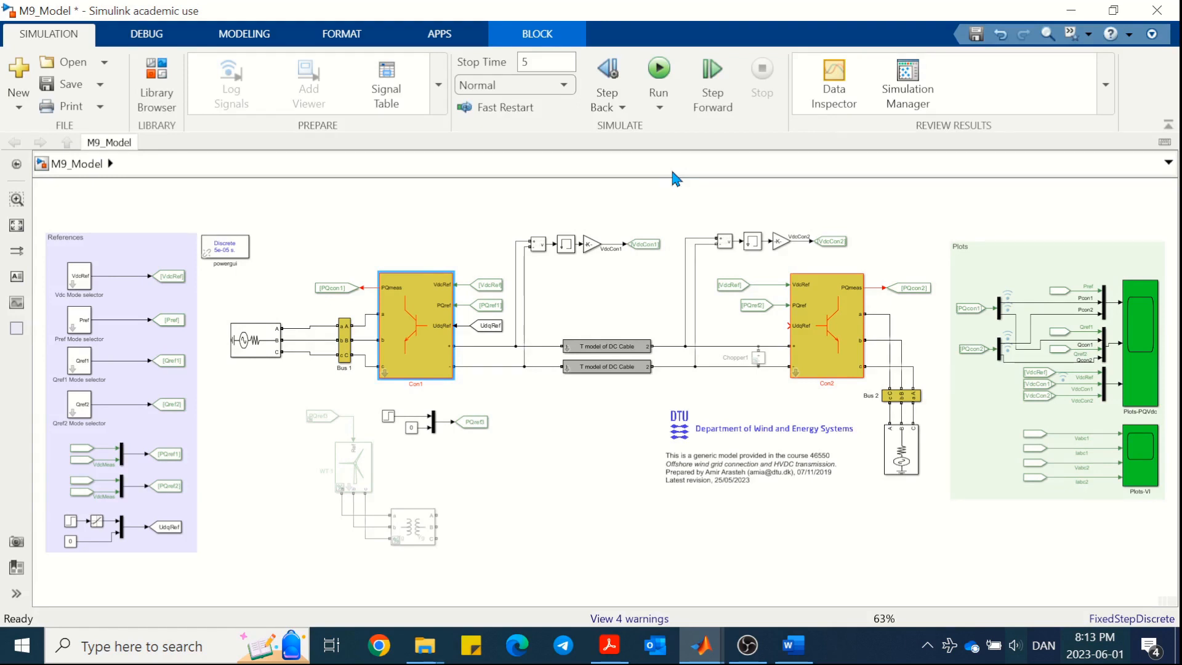
Step: Open the Data Inspector, expand Run 8 and set its Pcon1 line to solid blue
left_click(835, 80)
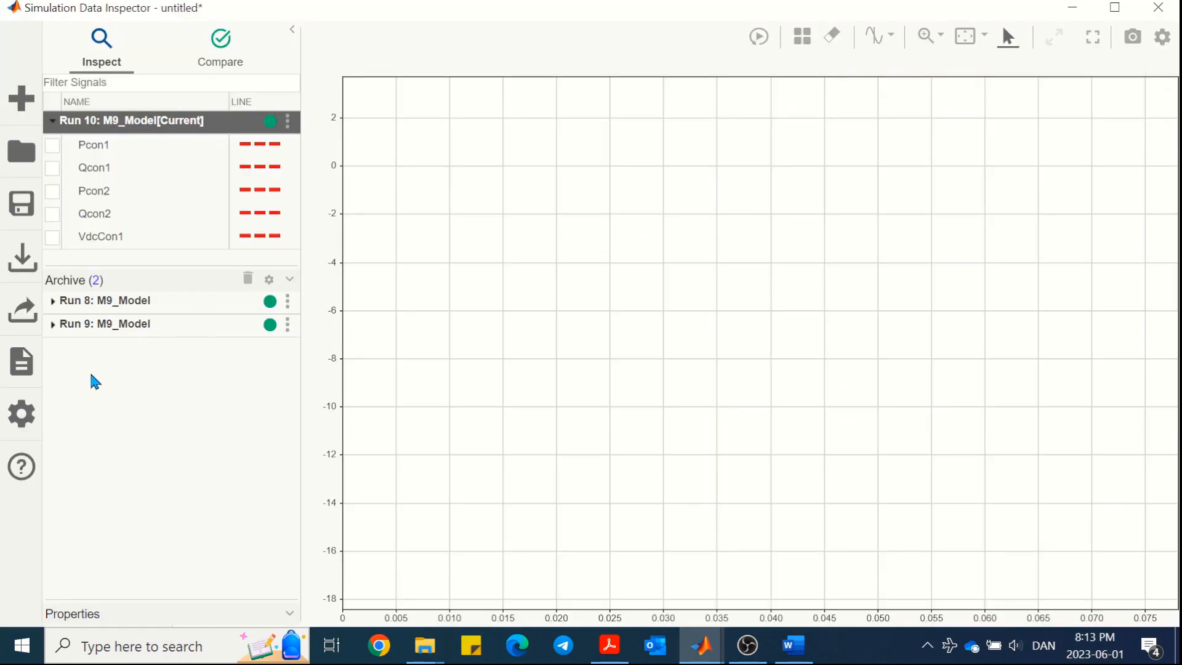
left_click(54, 302)
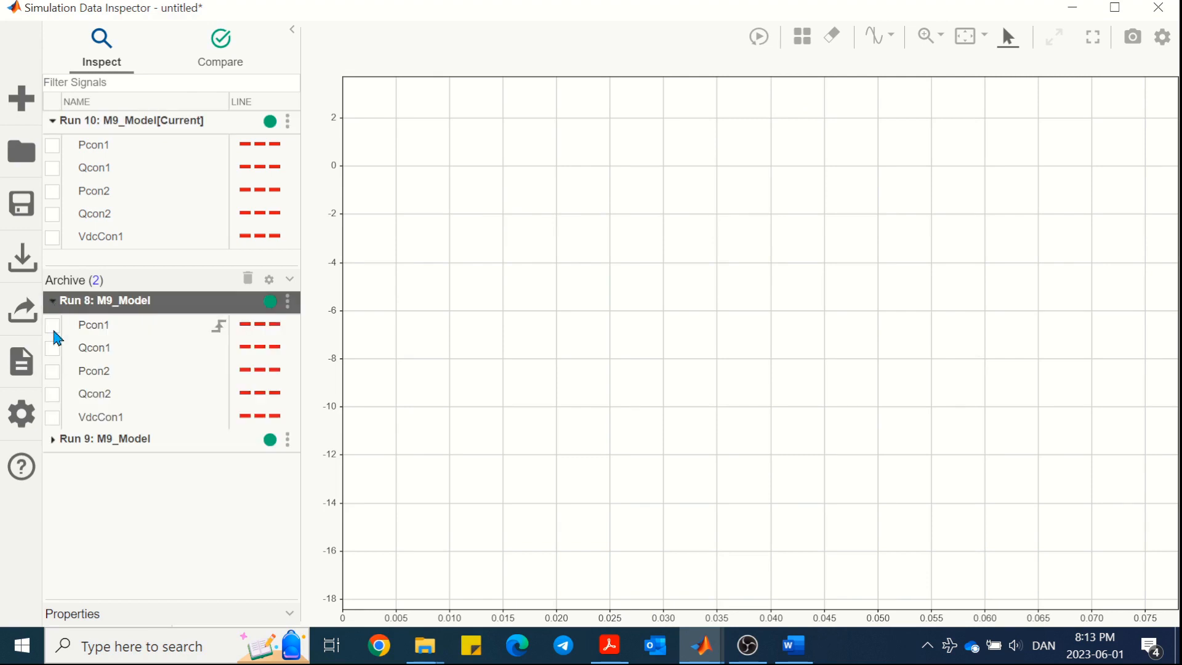
left_click(267, 325)
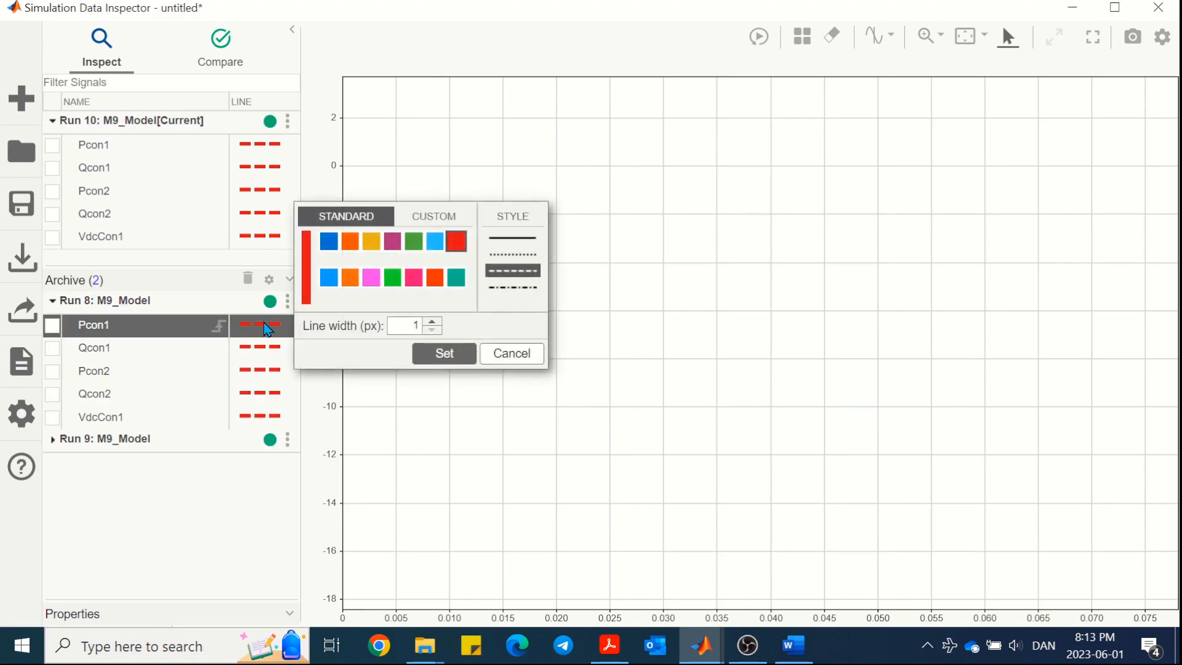
left_click(328, 242)
left_click(496, 240)
left_click(445, 353)
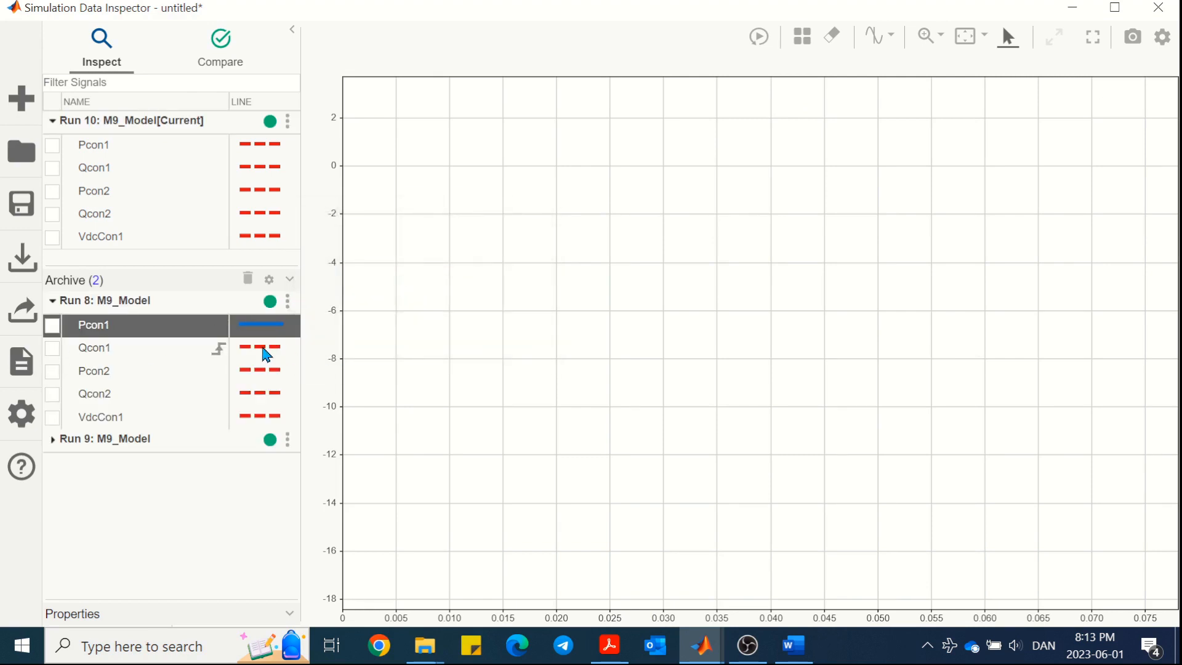
Step: Set the Qcon1 and Pcon2 lines of Run 8 to solid blue
left_click(264, 348)
left_click(328, 265)
left_click(512, 261)
left_click(459, 376)
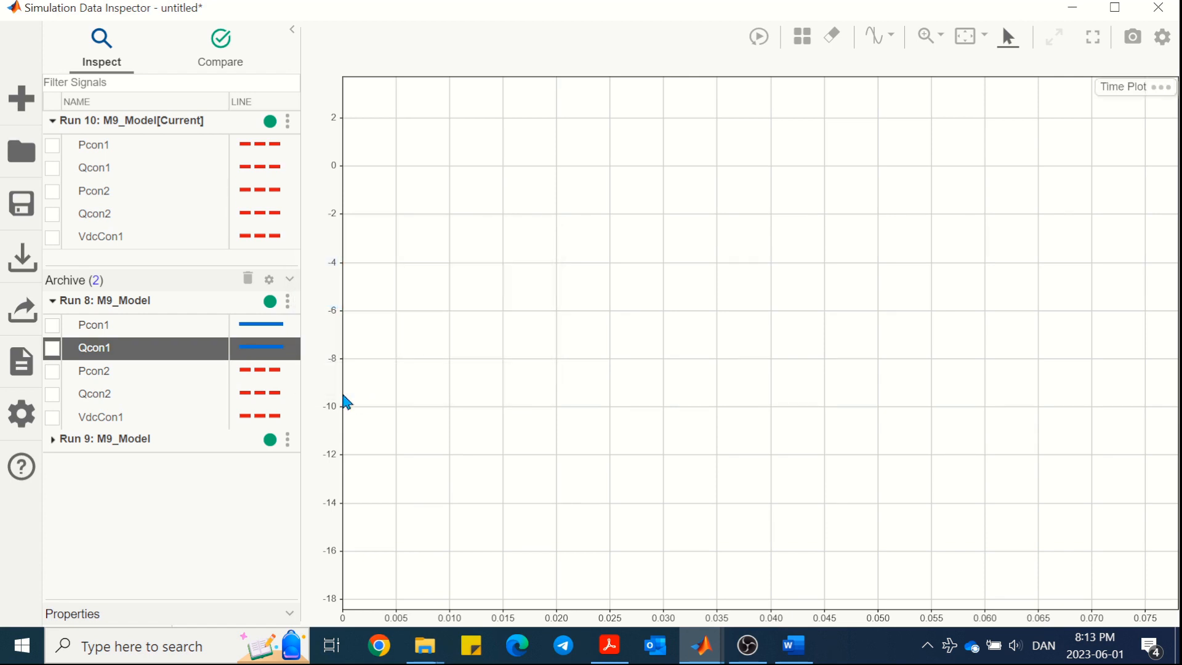
left_click(262, 370)
left_click(329, 287)
left_click(497, 285)
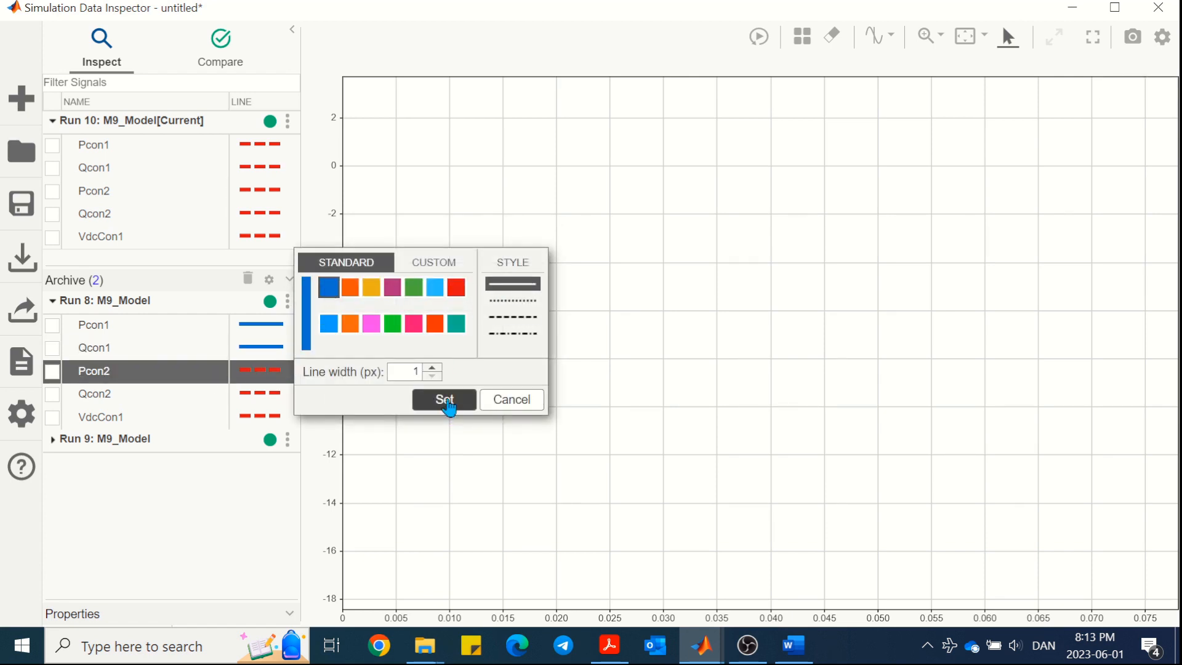
left_click(445, 399)
Step: Set the Qcon2 and VdcCon1 lines of Run 8 to solid blue
left_click(261, 393)
left_click(328, 310)
left_click(496, 307)
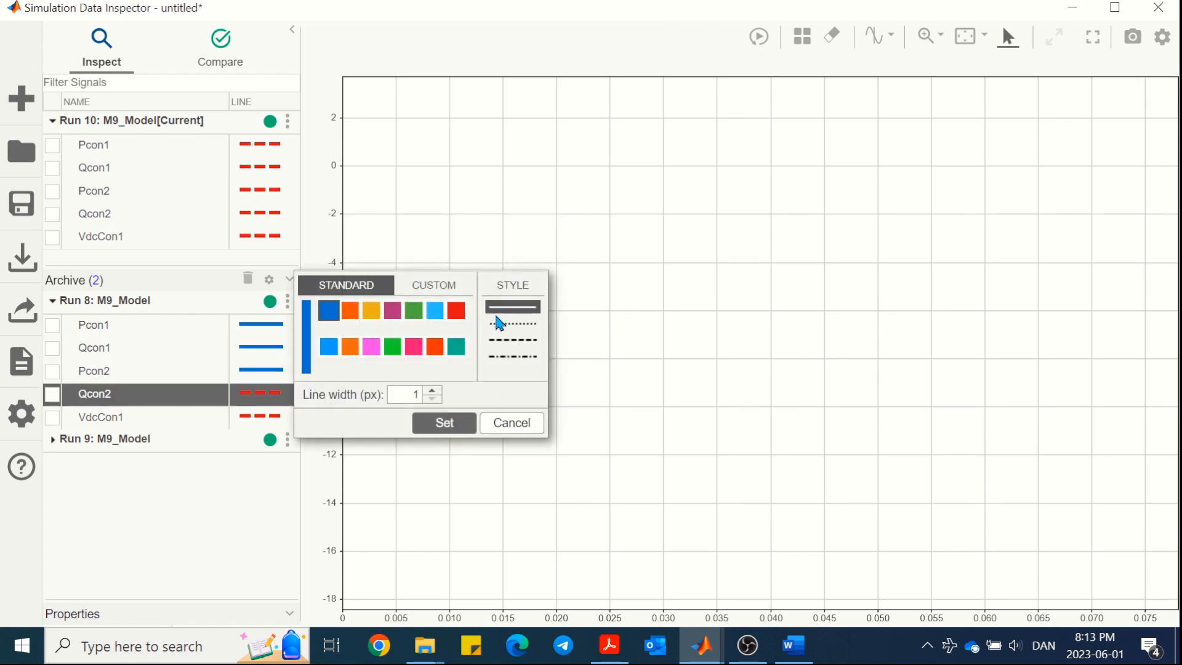
left_click(433, 424)
left_click(262, 416)
left_click(337, 339)
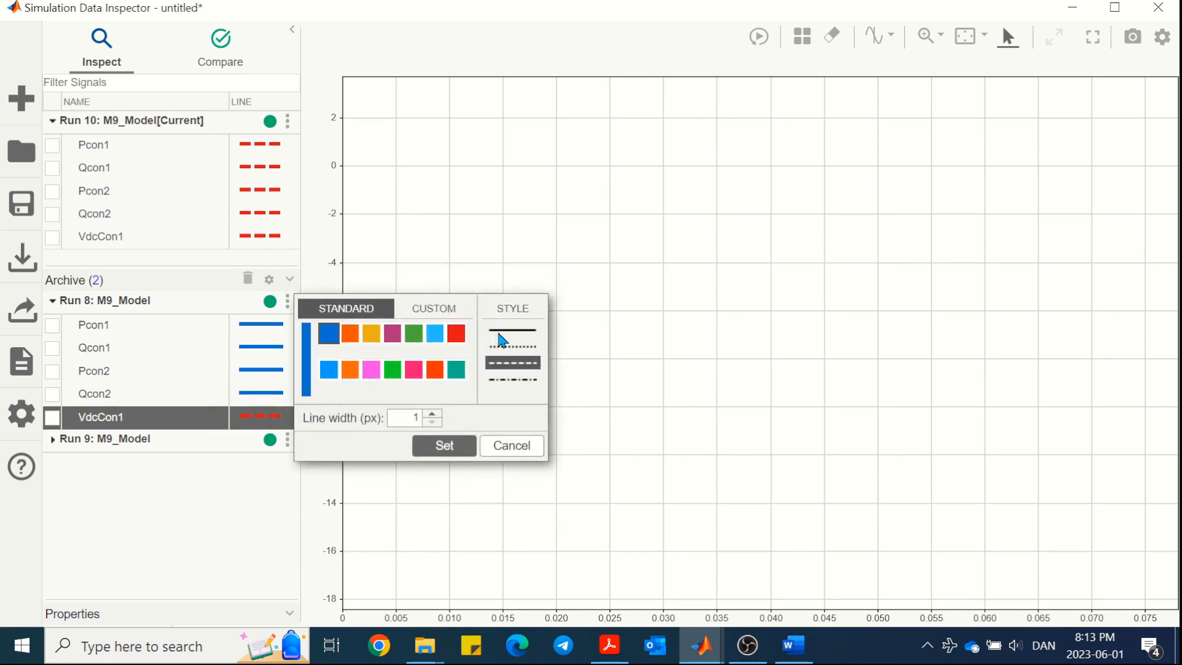
left_click(512, 331)
left_click(444, 445)
Step: Expand Run 9 and set its Pcon1 and Qcon1 lines to dotted green
left_click(55, 444)
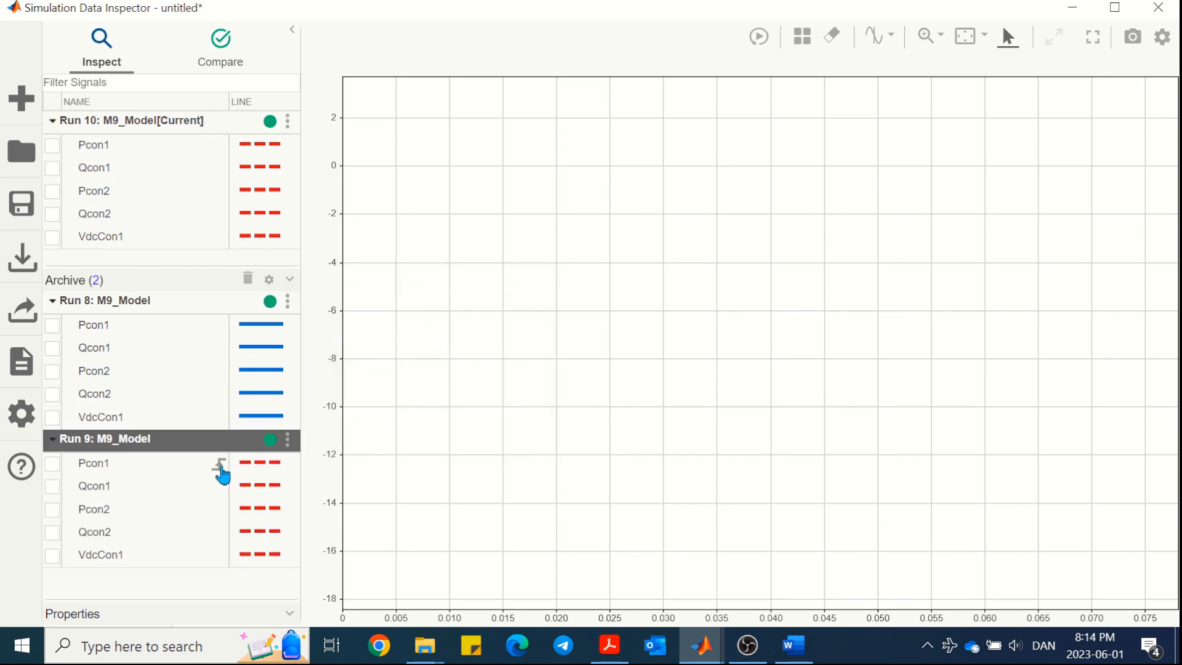
left_click(253, 463)
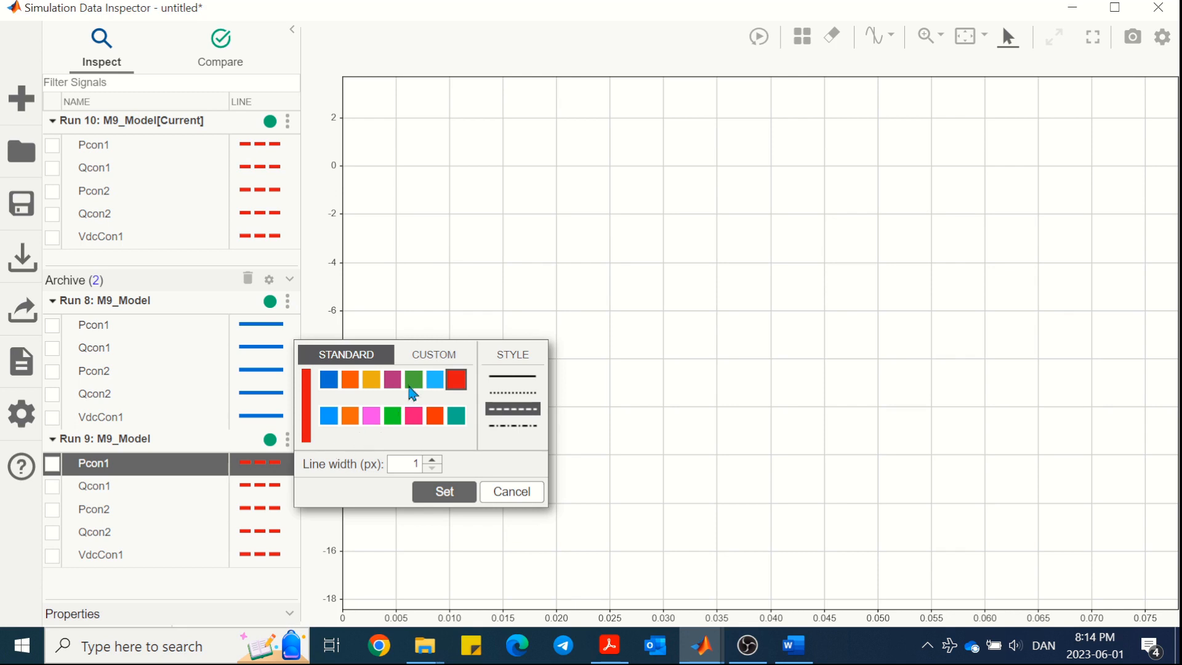
left_click(412, 385)
left_click(505, 392)
left_click(444, 491)
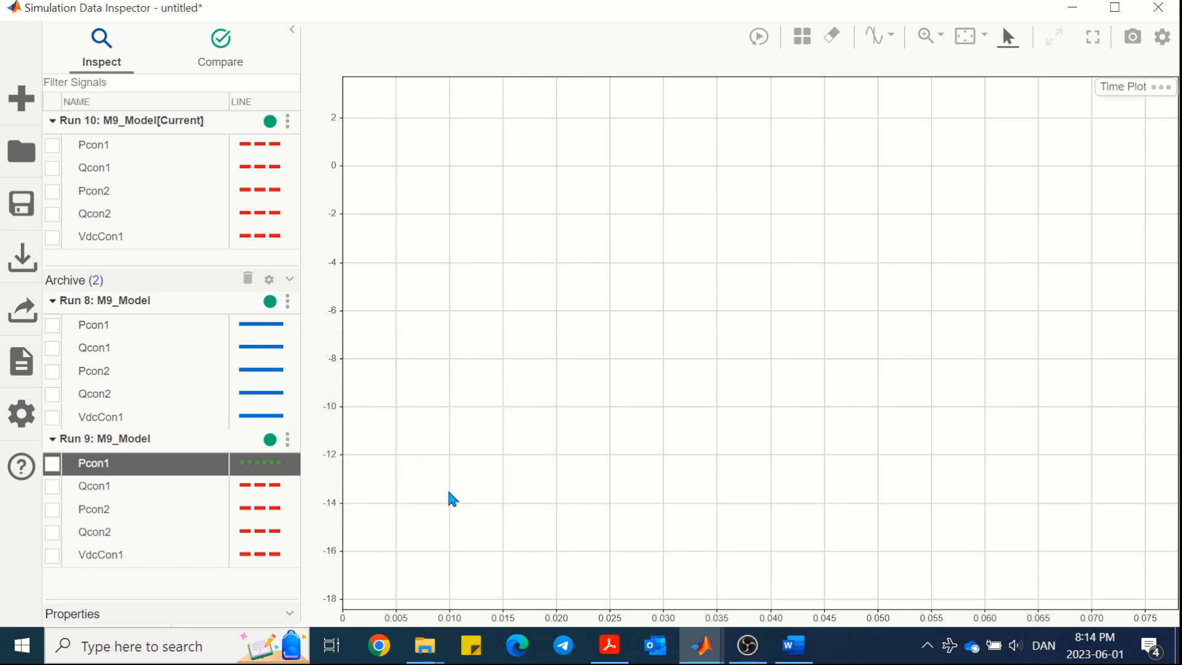
left_click(260, 486)
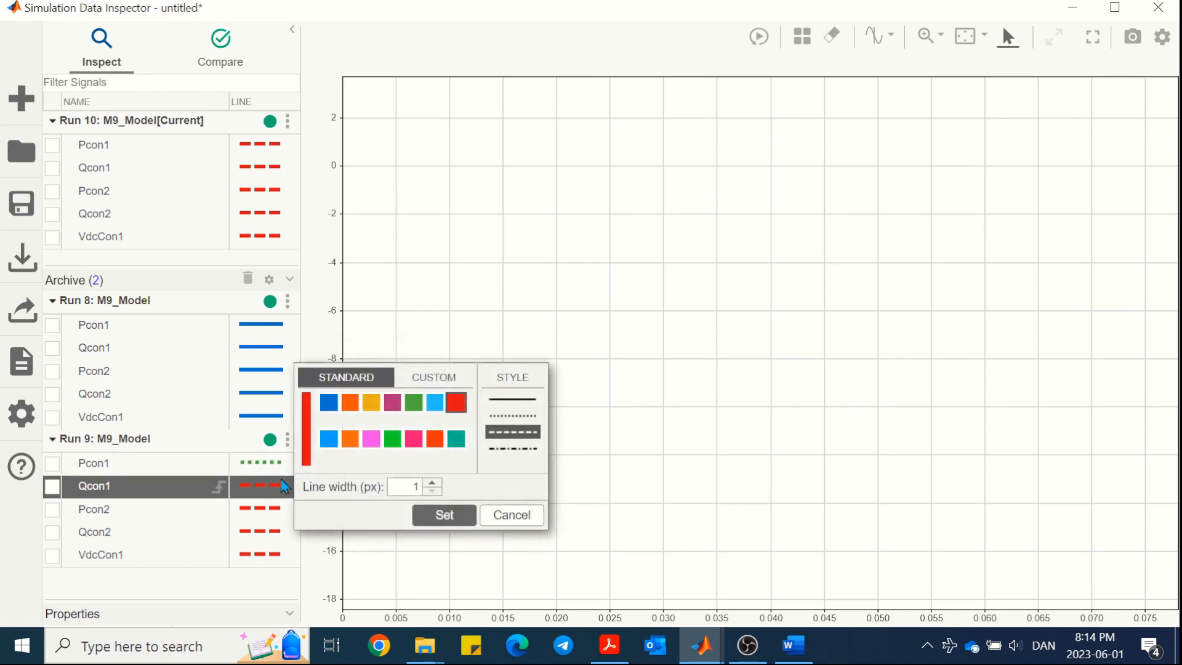
left_click(513, 416)
left_click(443, 514)
Step: Set the Pcon2, Qcon2 and VdcCon1 lines of Run 9 to dotted green
left_click(258, 509)
left_click(413, 425)
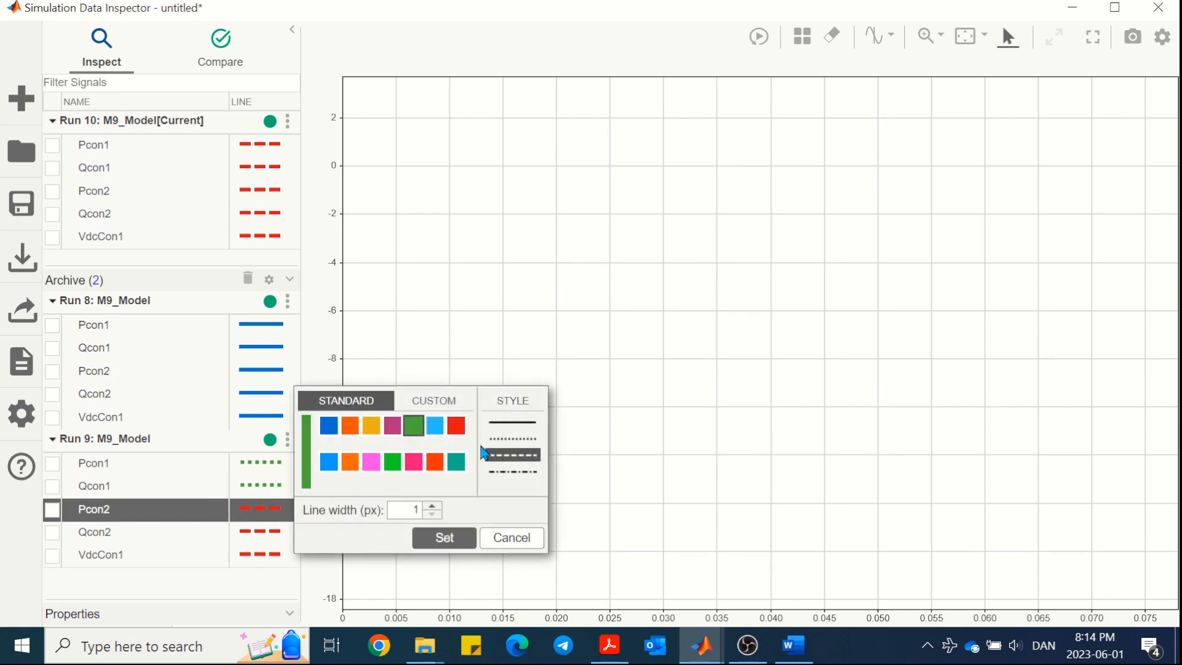
left_click(513, 439)
left_click(445, 538)
left_click(256, 530)
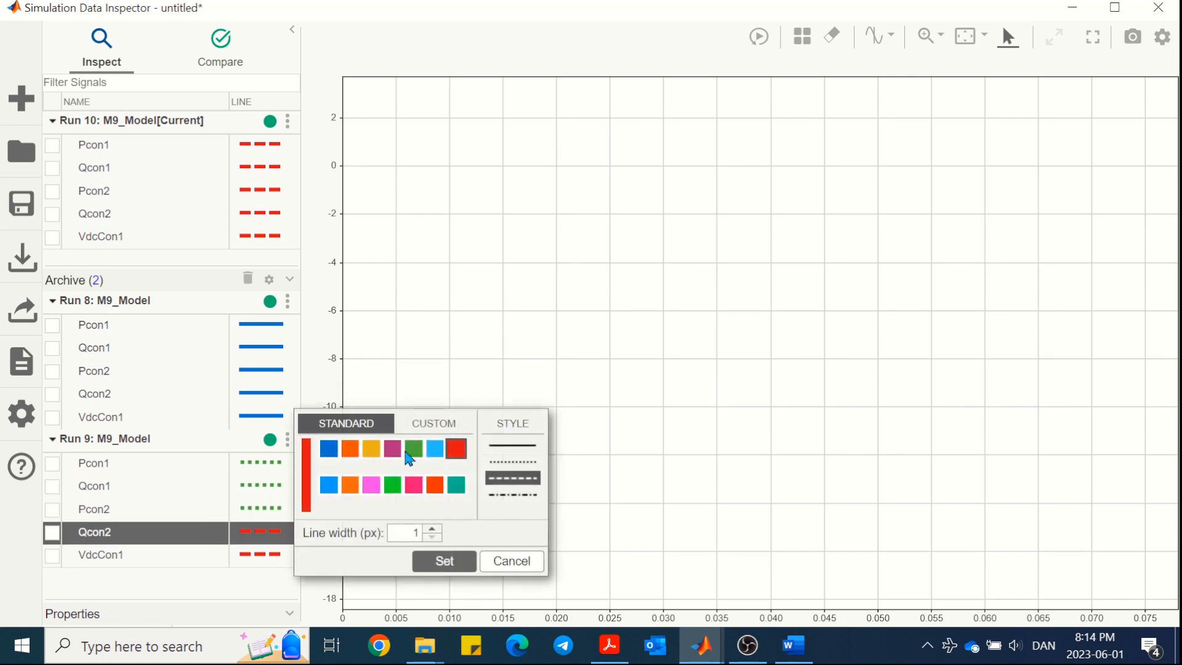
left_click(410, 456)
left_click(512, 461)
left_click(444, 561)
left_click(270, 558)
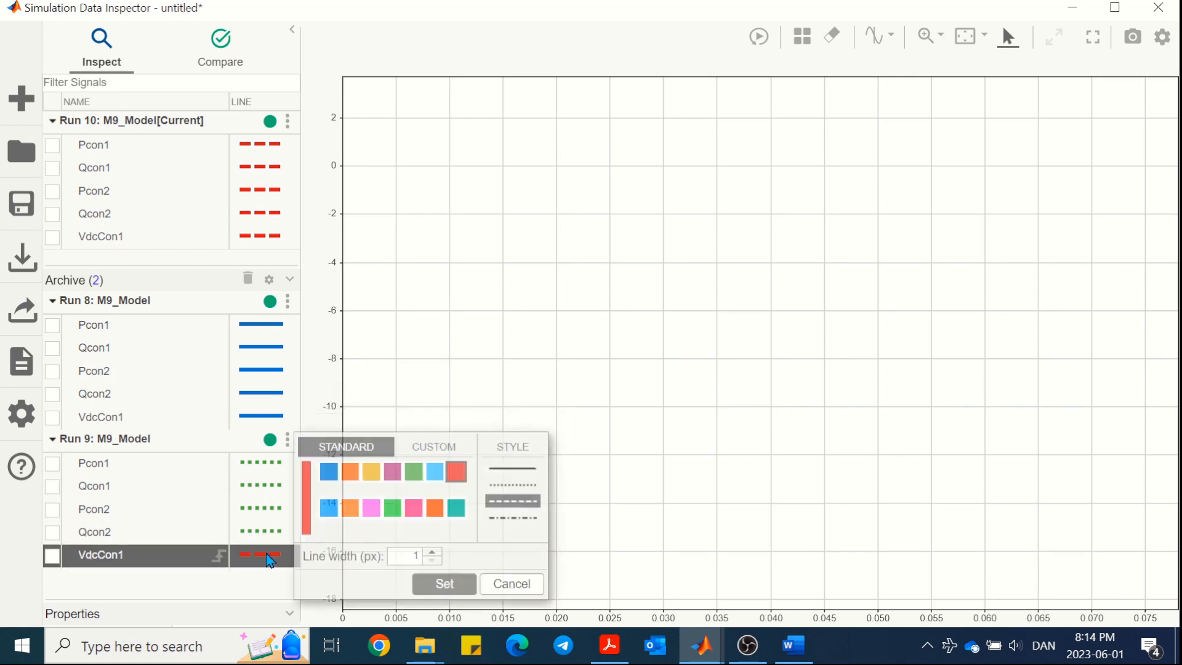
left_click(414, 472)
left_click(513, 484)
left_click(443, 584)
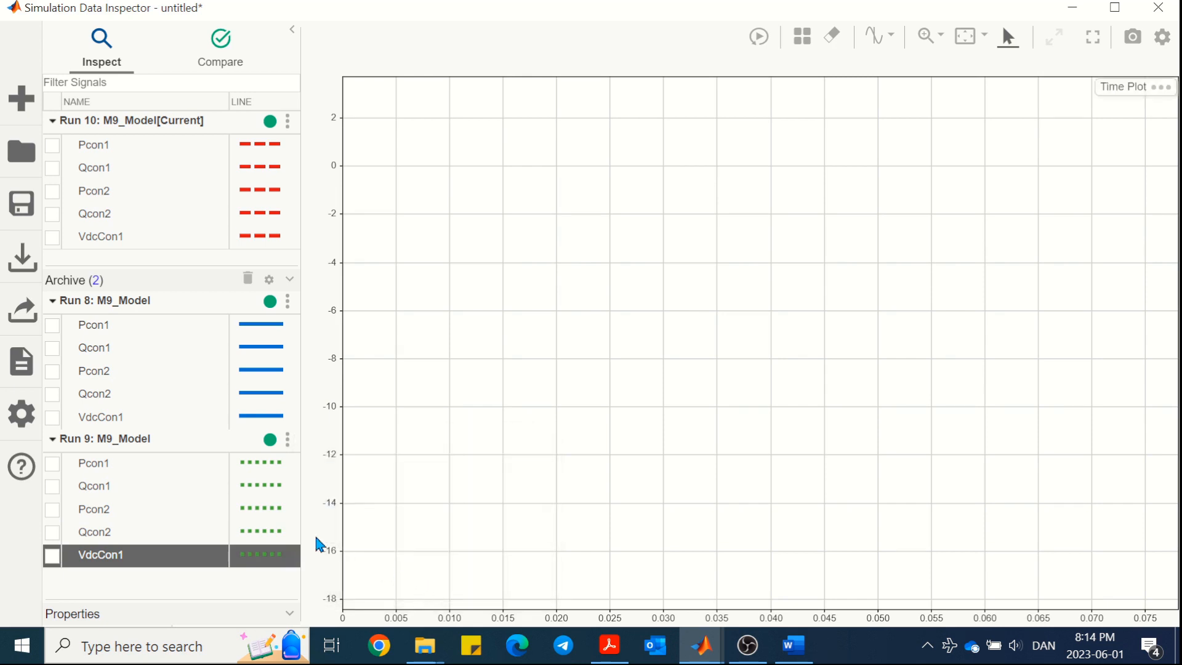
Step: Rename Run 8 as "Slow Q" and Run 9 as "Provided Q gains"
left_click(113, 303)
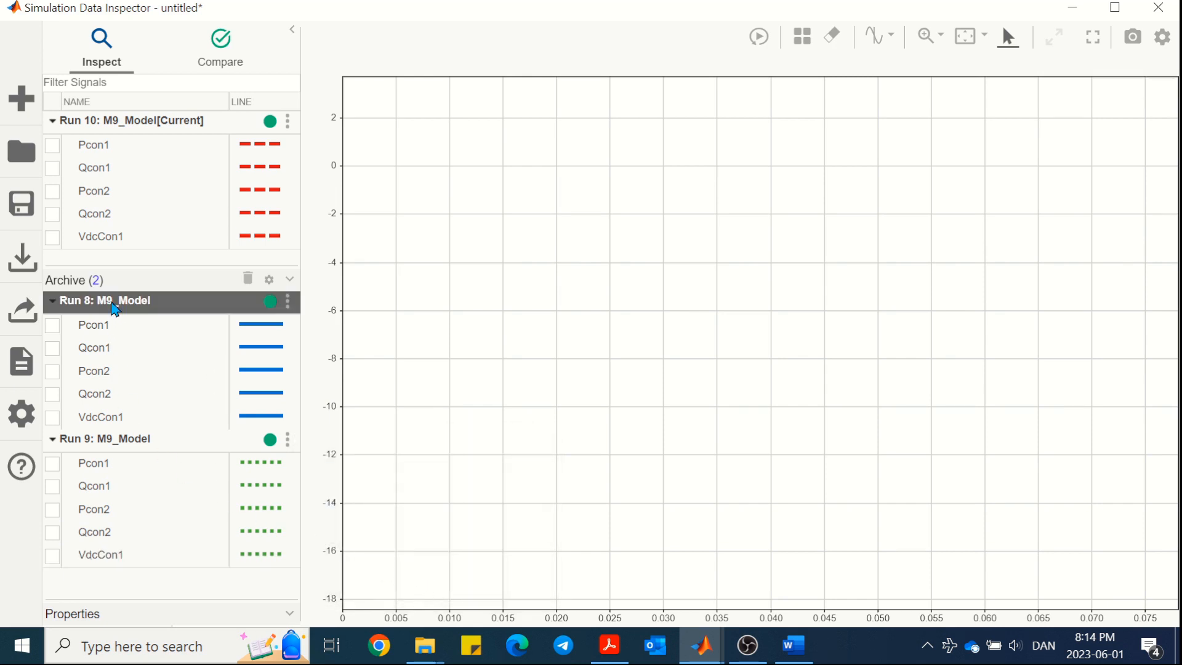
right_click(114, 309)
left_click(148, 418)
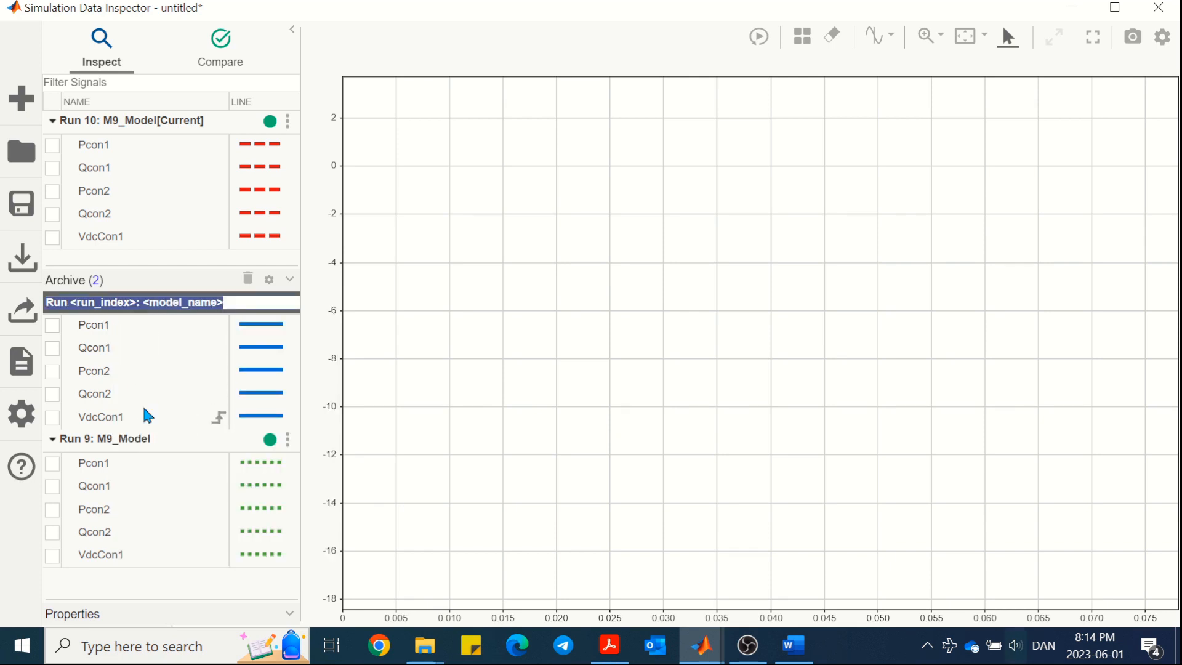
type("Slow Q")
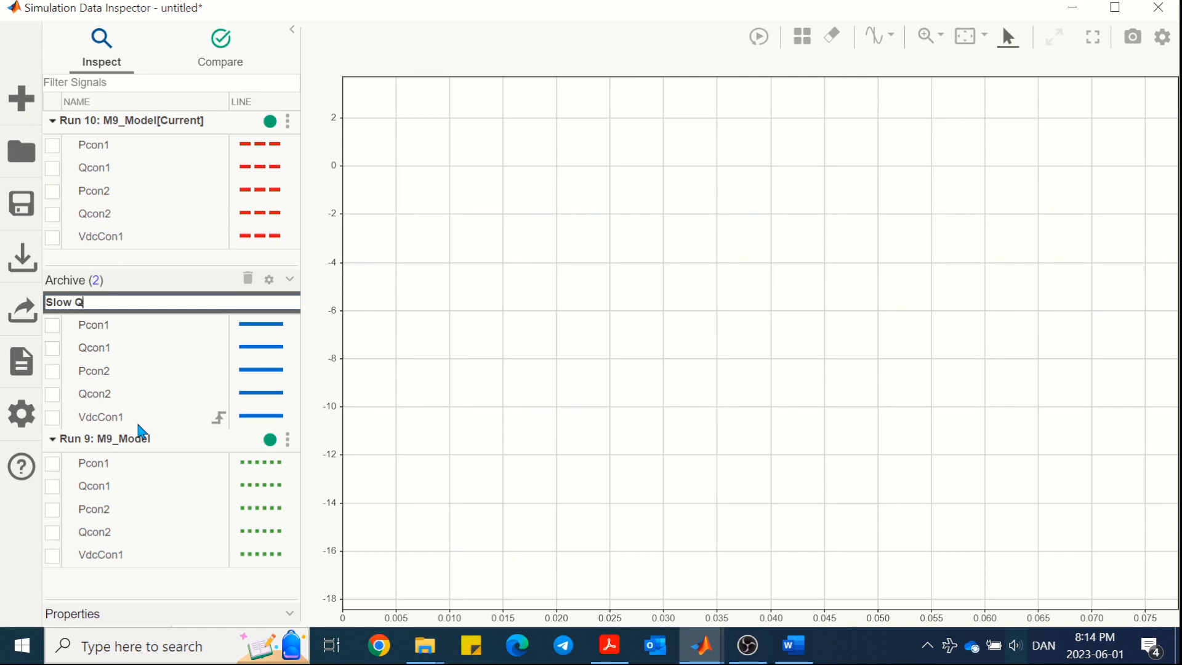
right_click(134, 439)
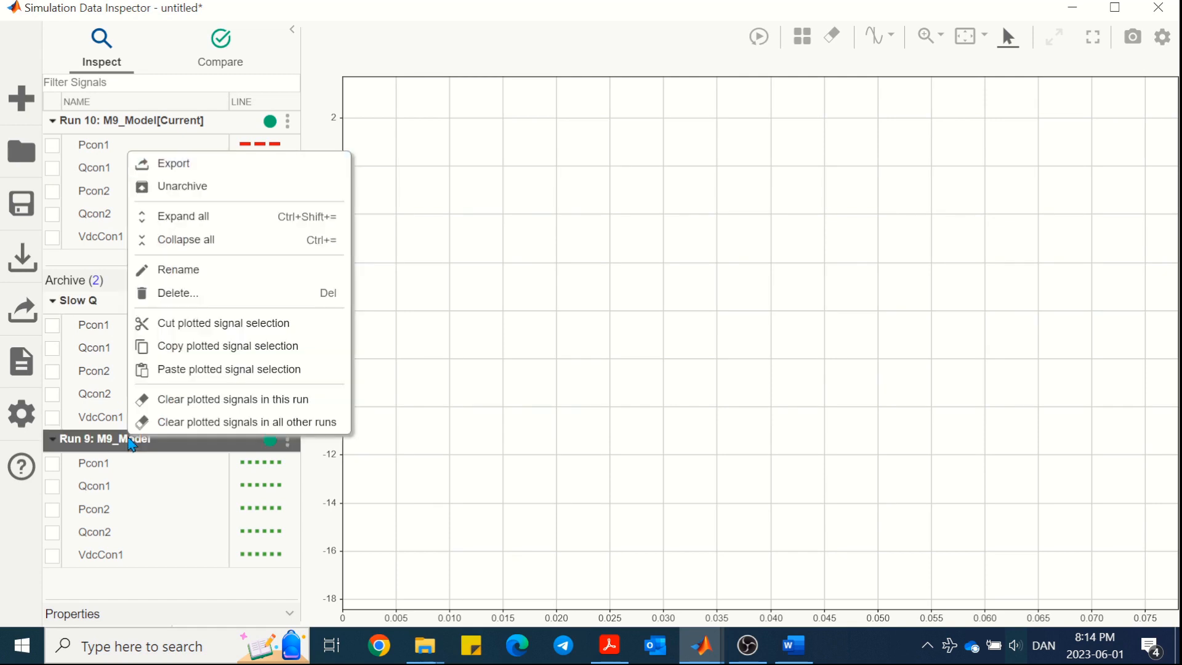
left_click(178, 276)
type("Provided Q gains")
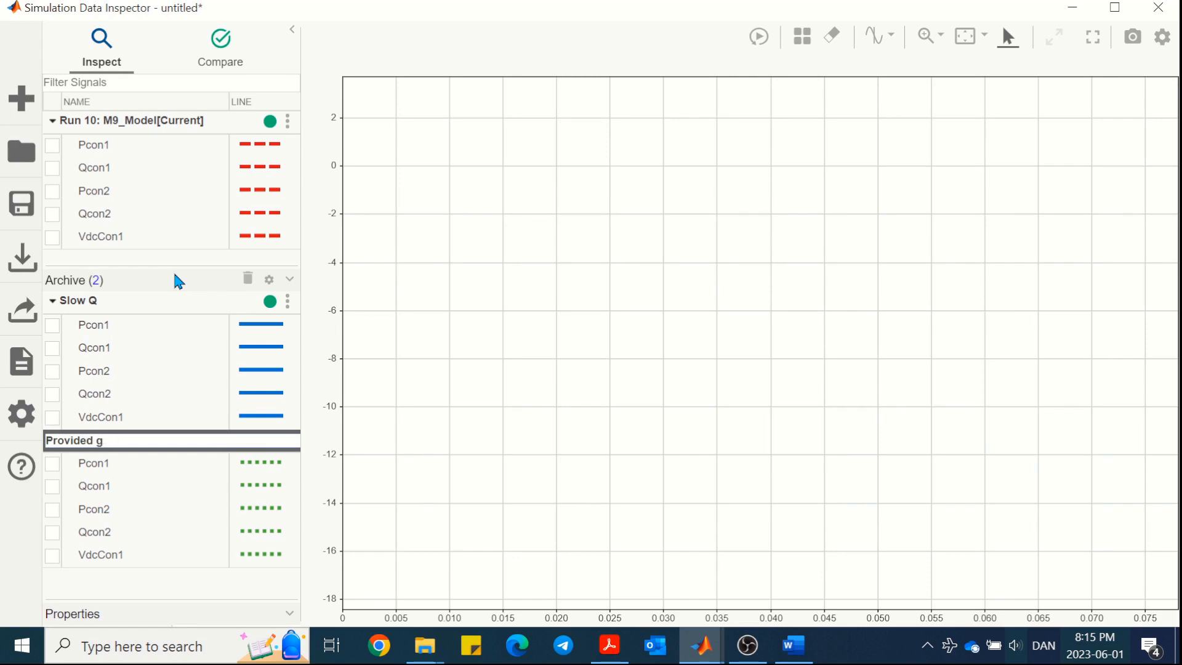
Step: Rename the current run, Run 10, as "Faster Q"
double_click(129, 121)
type("Fast")
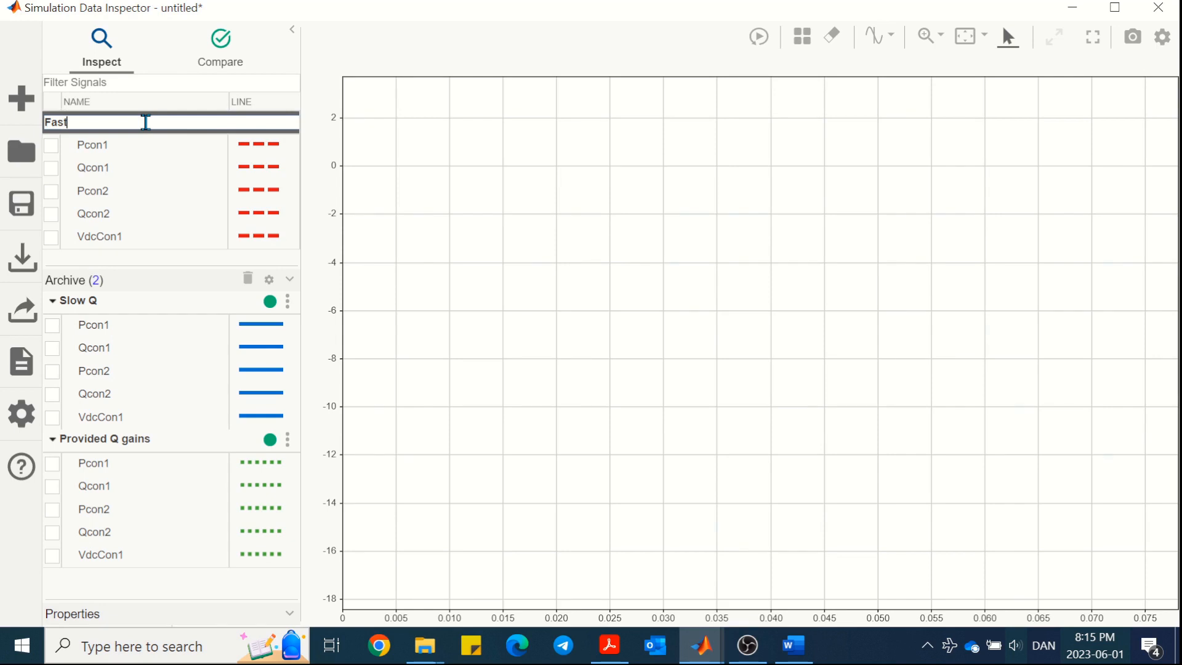
type("er Q")
key("Return")
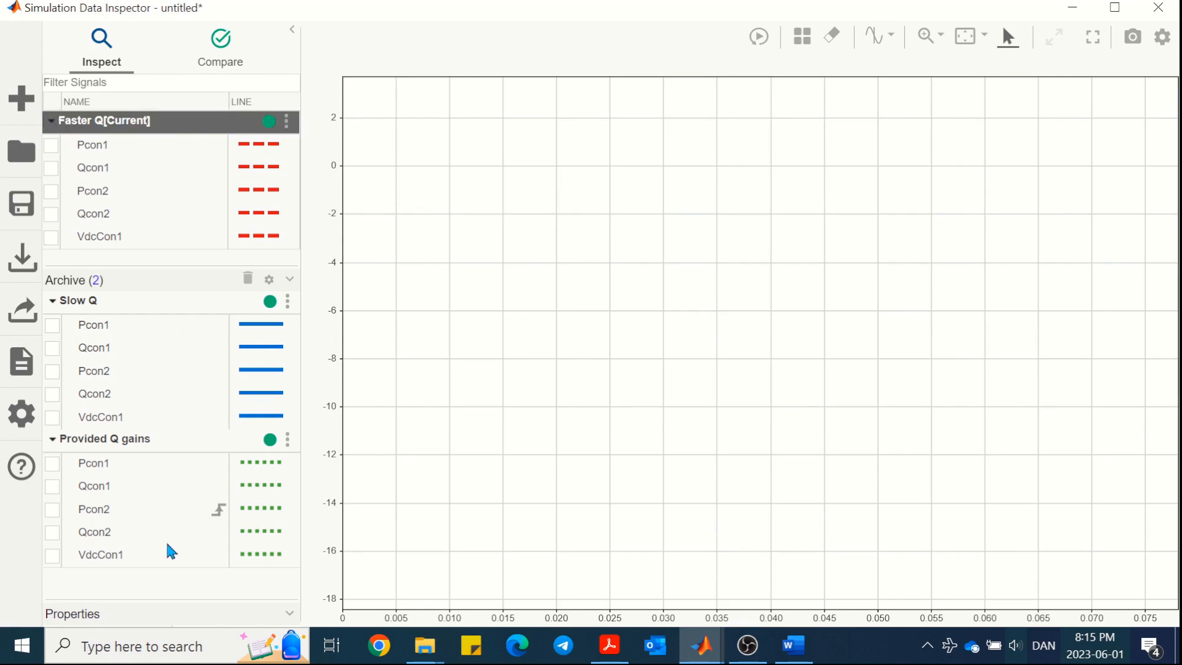
Step: Plot Pcon1 and Pcon2 from the Faster Q, Slow Q and Provided Q gains runs together
left_click(53, 146)
left_click(53, 324)
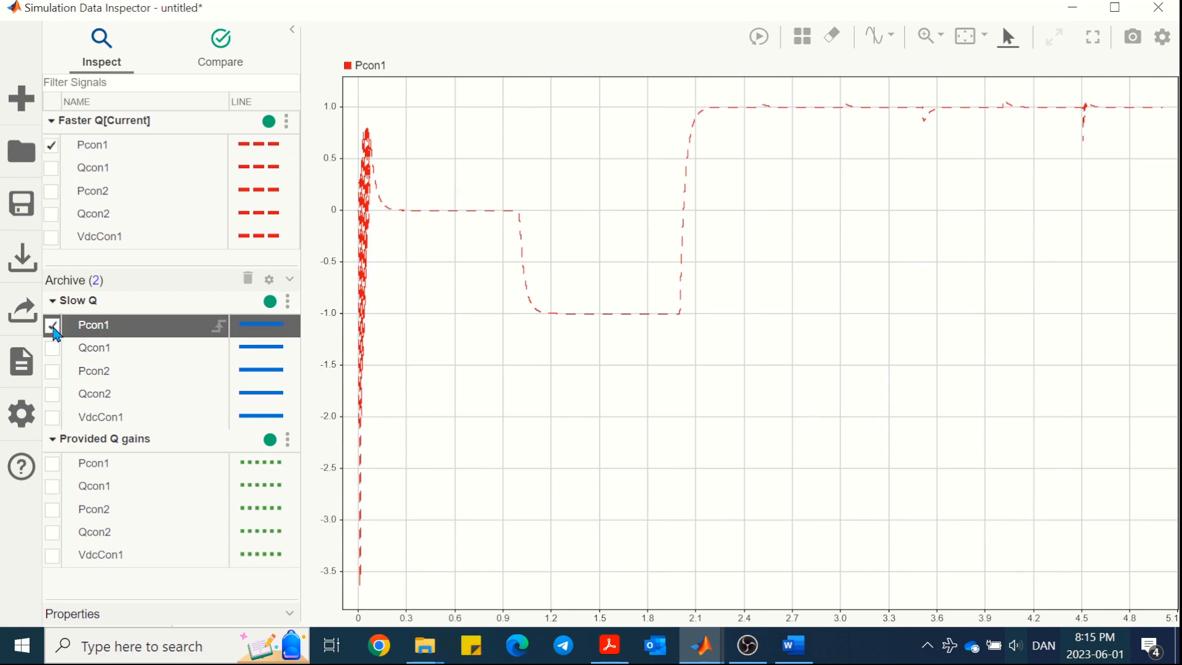
left_click(53, 465)
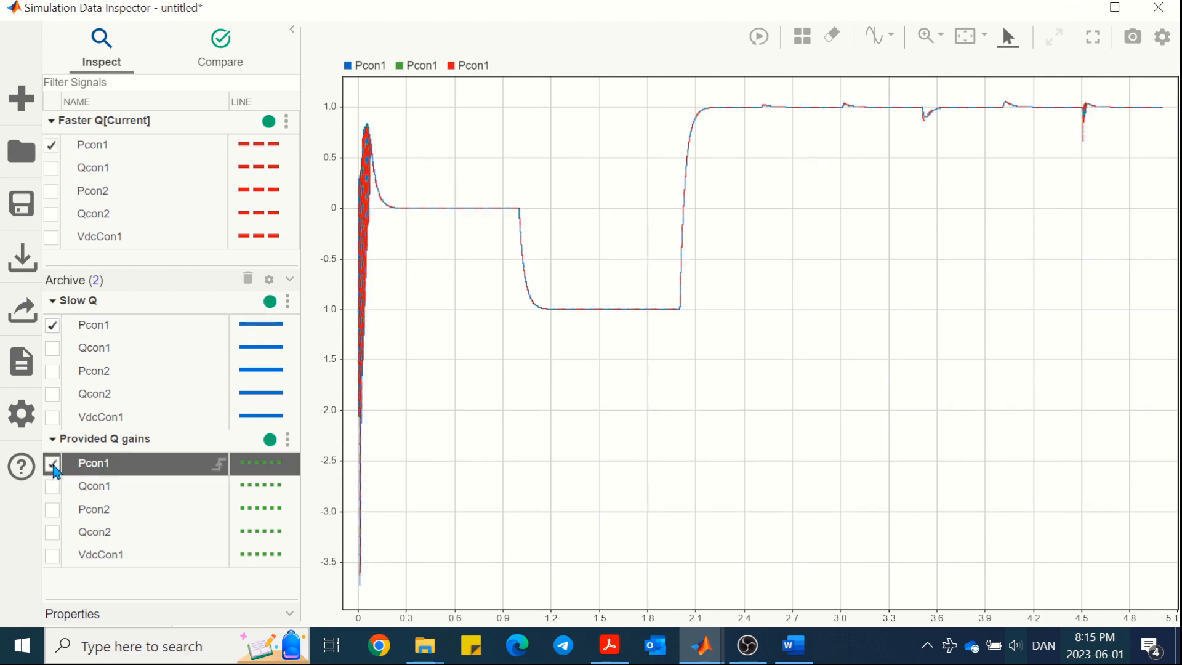
left_click(52, 192)
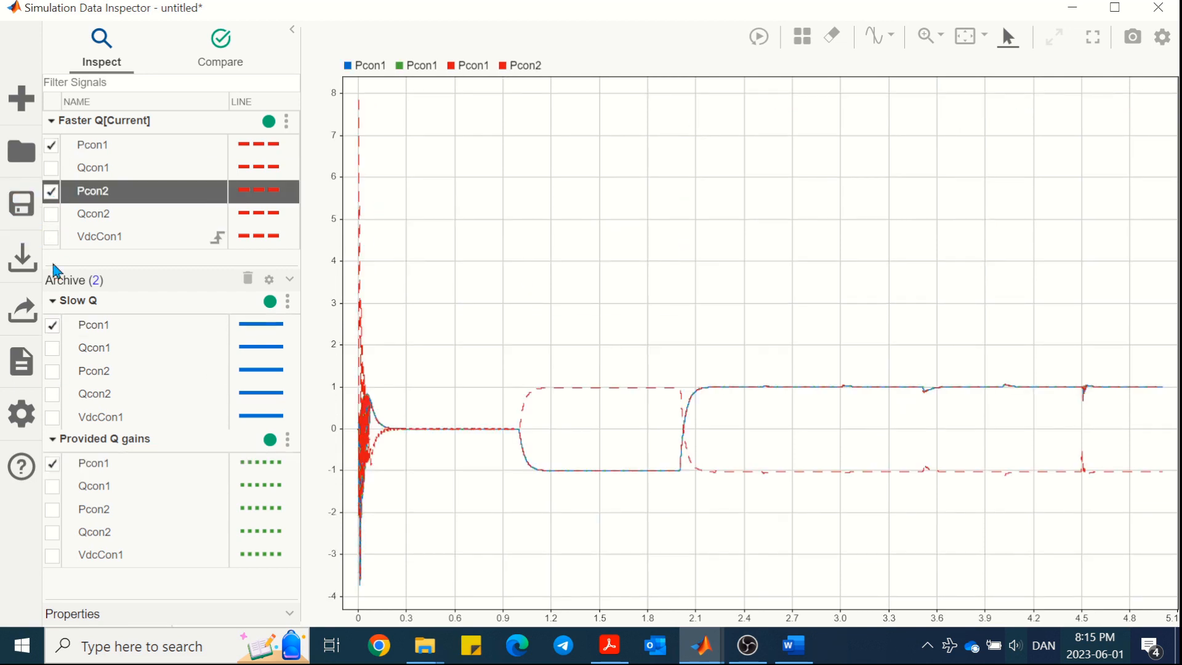
left_click(53, 372)
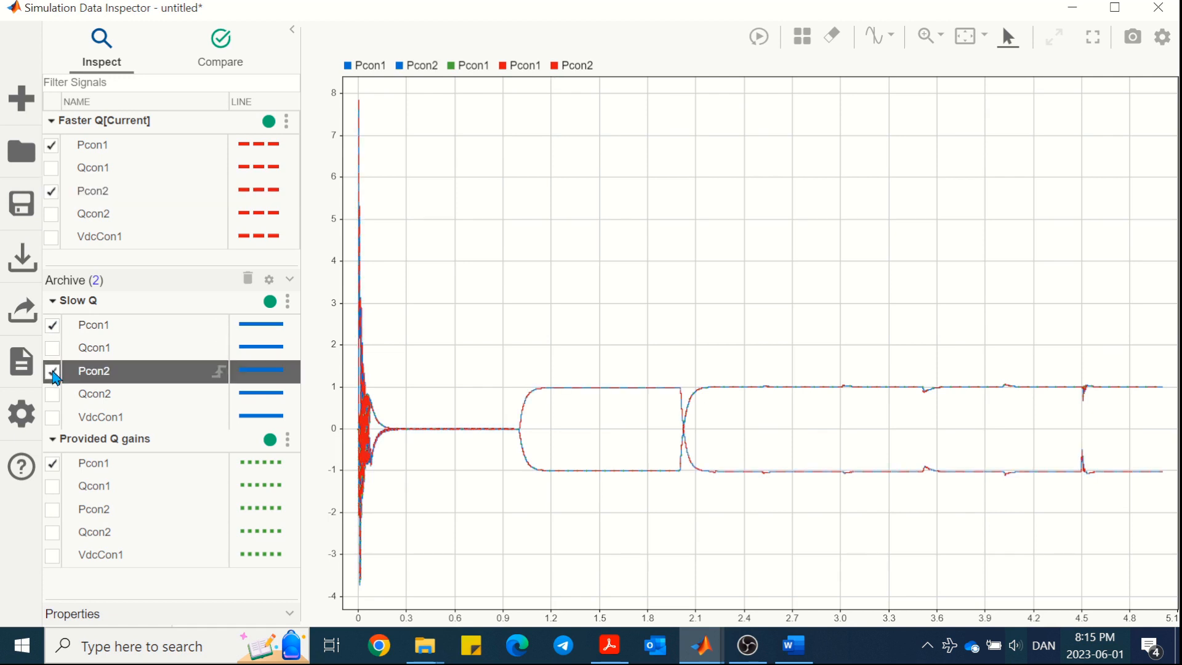
left_click(52, 510)
Step: Examine the plotted active power curves closely, focusing on the Pcon1 disturbance just after 3.5 s
scroll(688, 408, "up", 1)
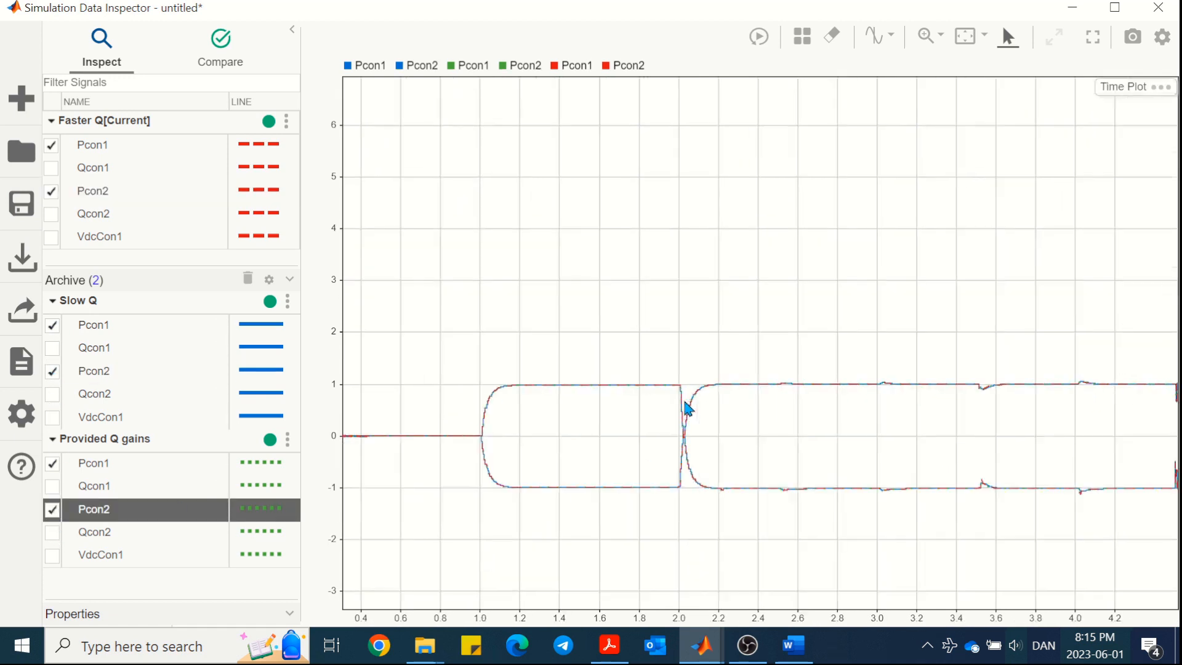
scroll(686, 402, "up", 3)
scroll(756, 428, "up", 2)
scroll(758, 429, "down", 3)
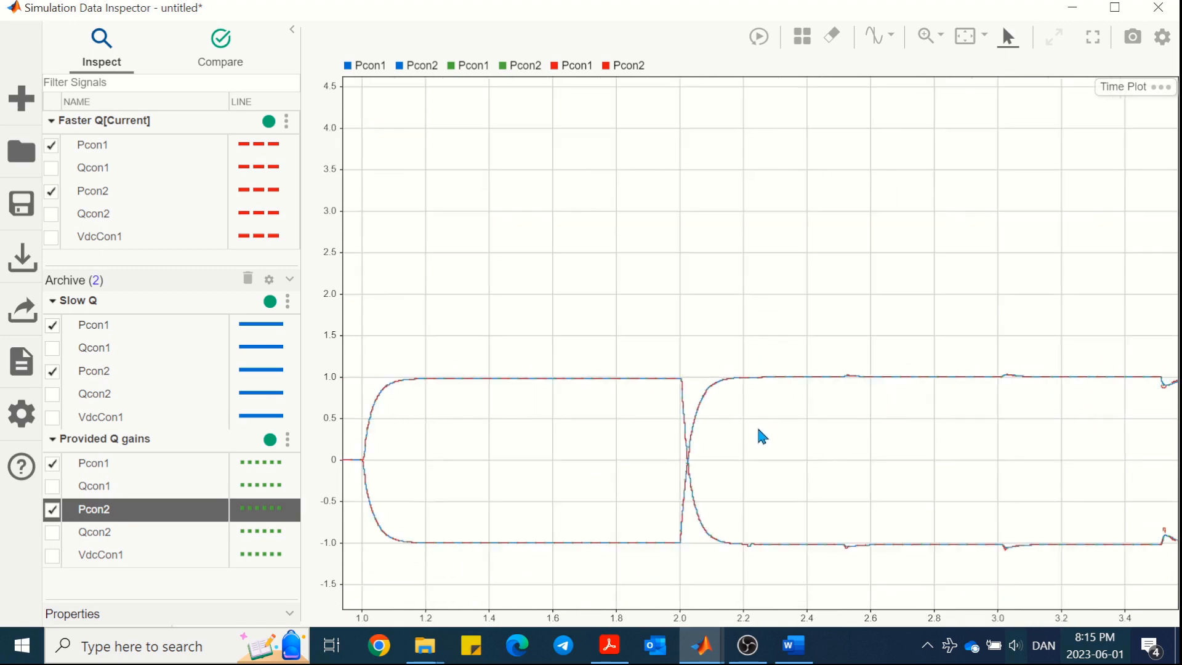
left_click_drag(821, 443, 434, 424)
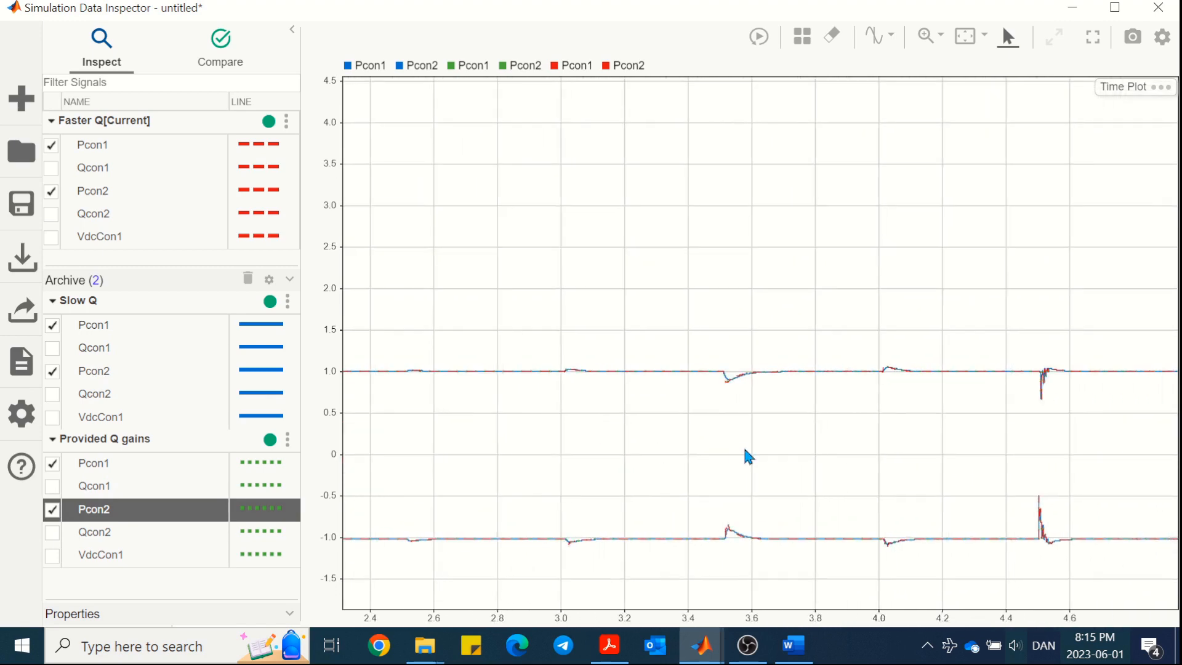
scroll(665, 373, "up", 5)
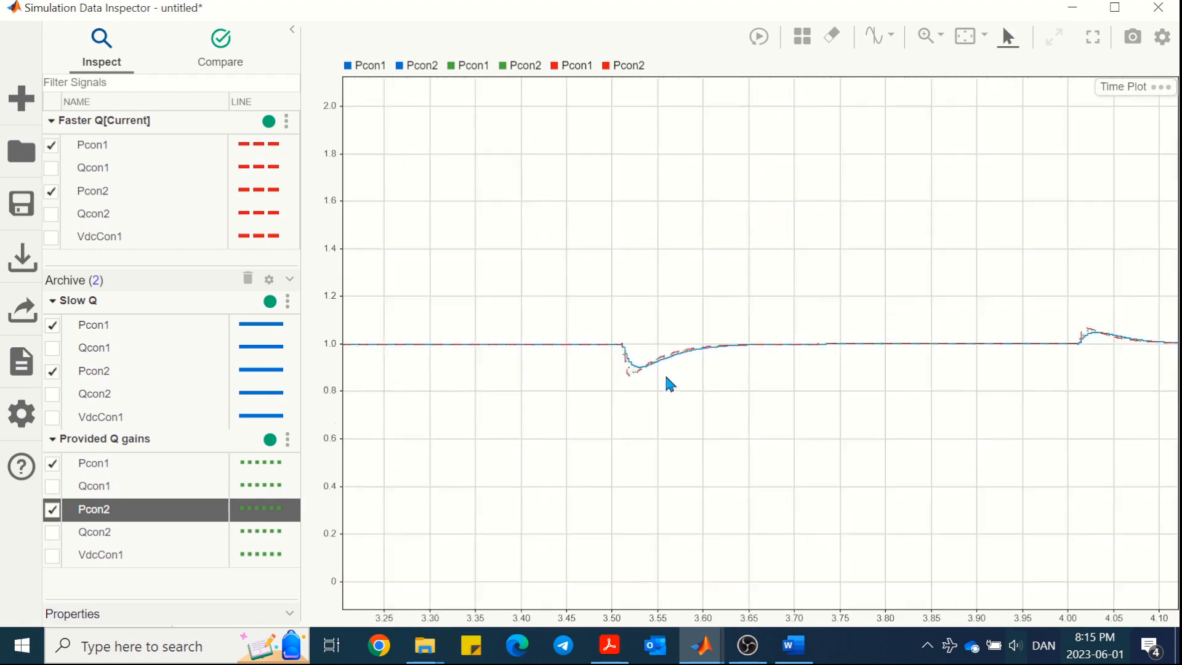
scroll(663, 374, "up", 2)
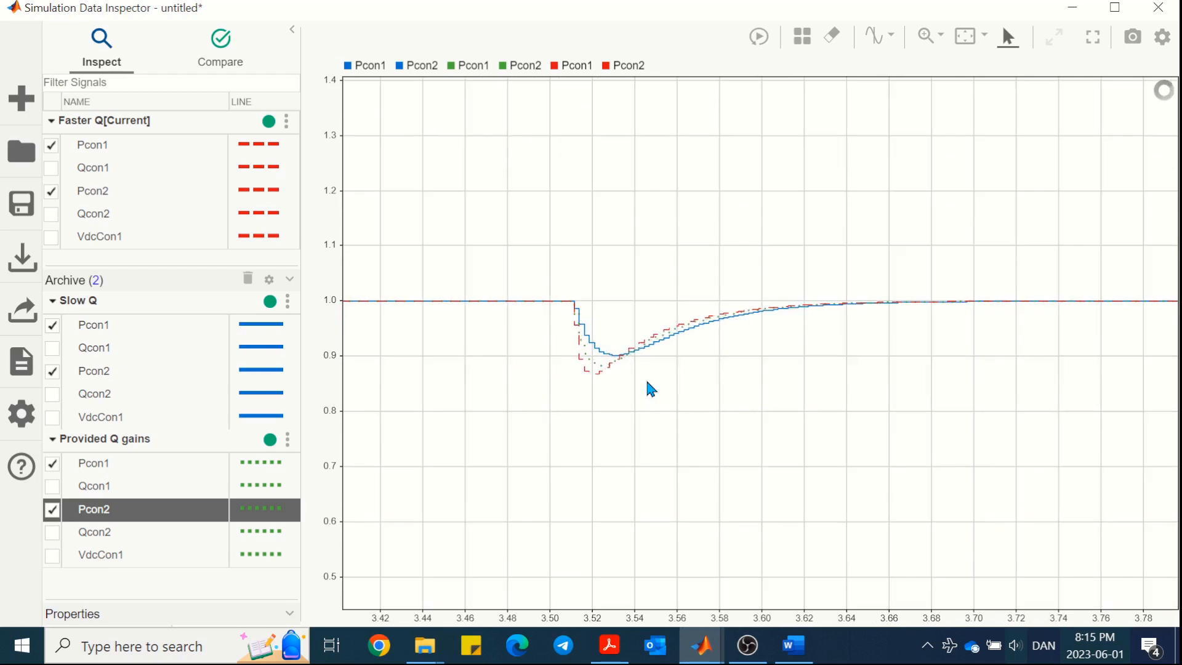
Step: Hide and show Pcon1 of the Faster Q and Provided Q gains runs to compare the three responses just after 3.5 s
left_click(51, 148)
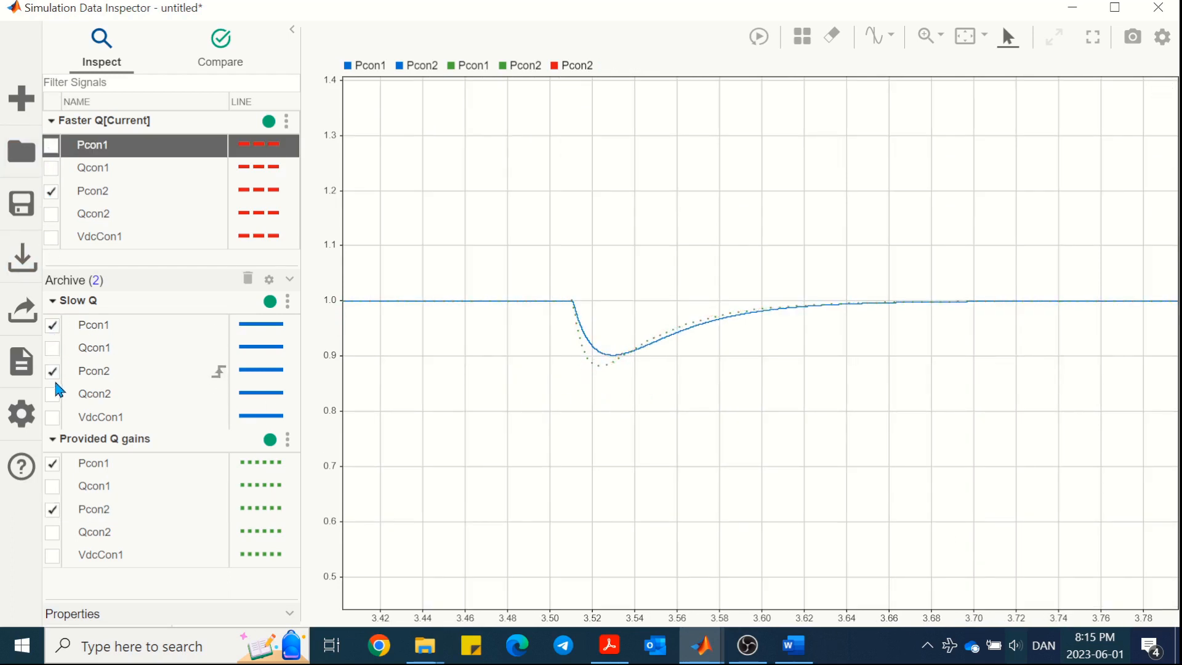
left_click(53, 465)
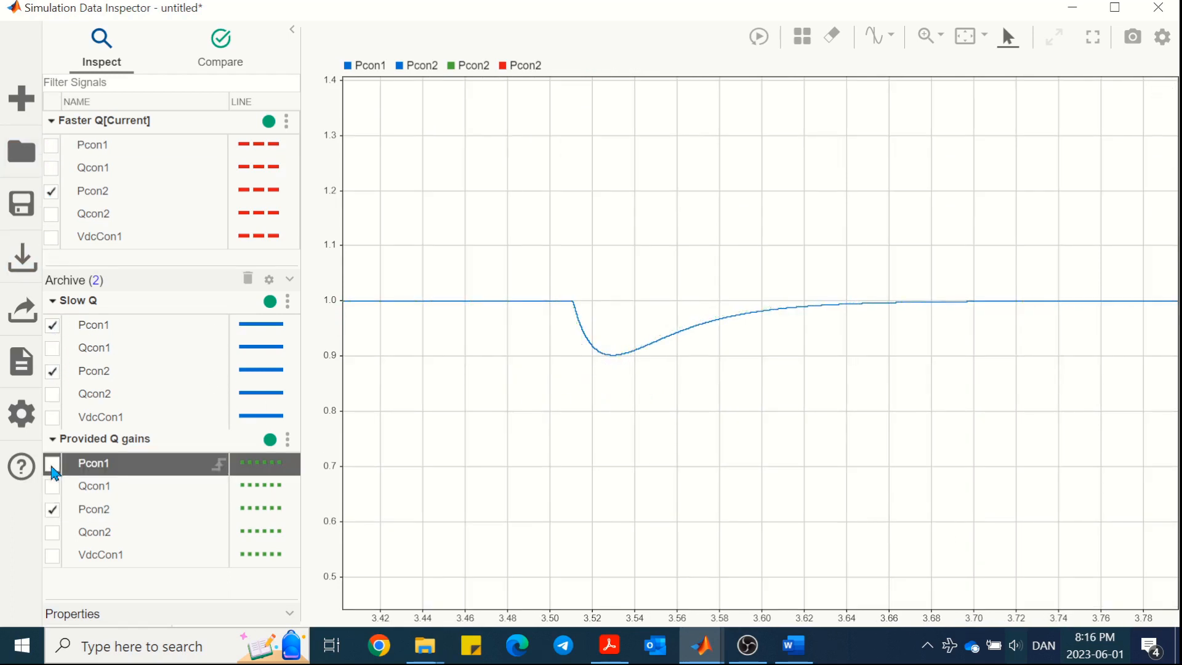
left_click(52, 465)
scroll(621, 148, "up", 5)
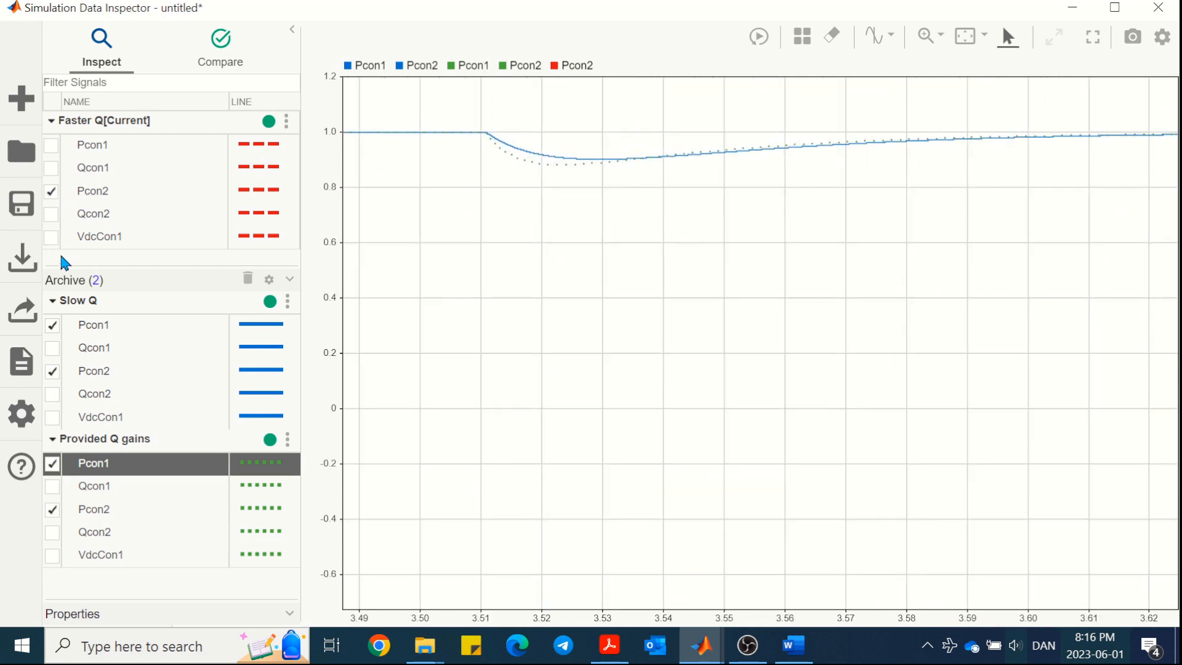
left_click(52, 145)
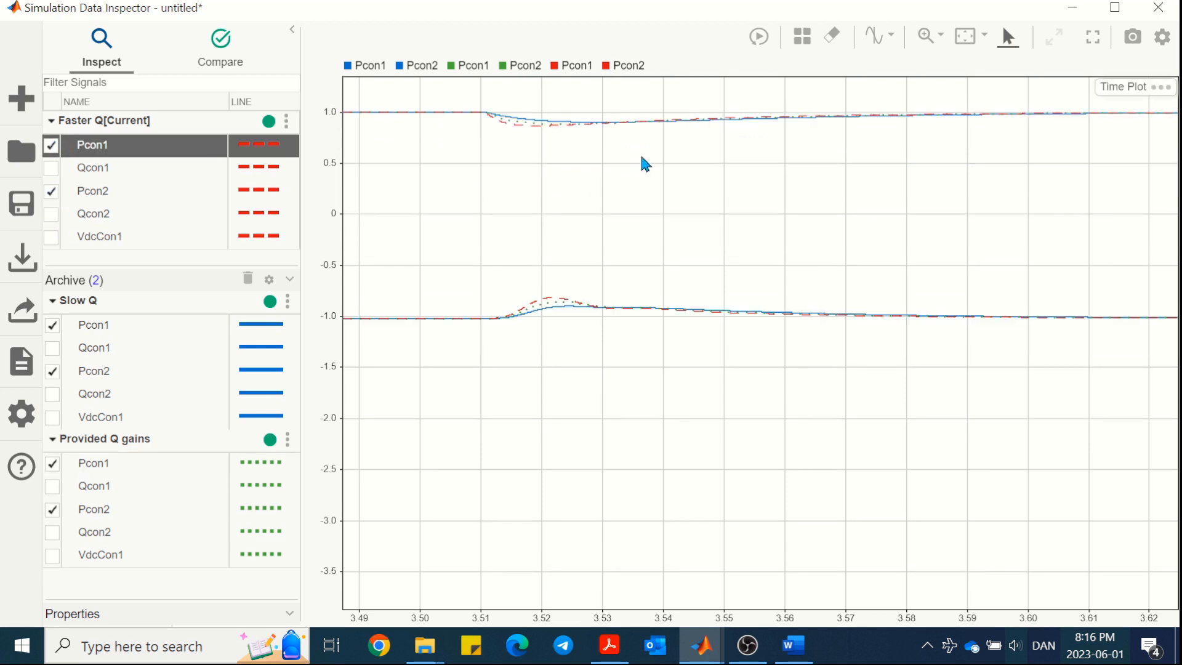
scroll(641, 150, "up", 2)
left_click_drag(563, 179, 572, 216)
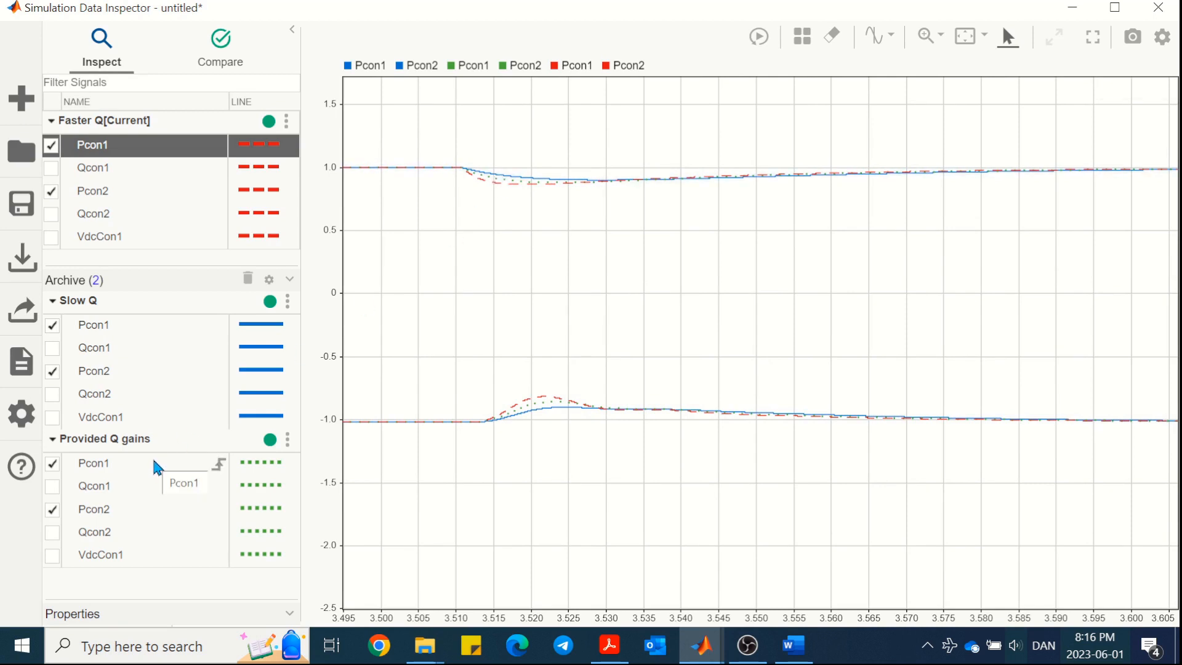
left_click(136, 322)
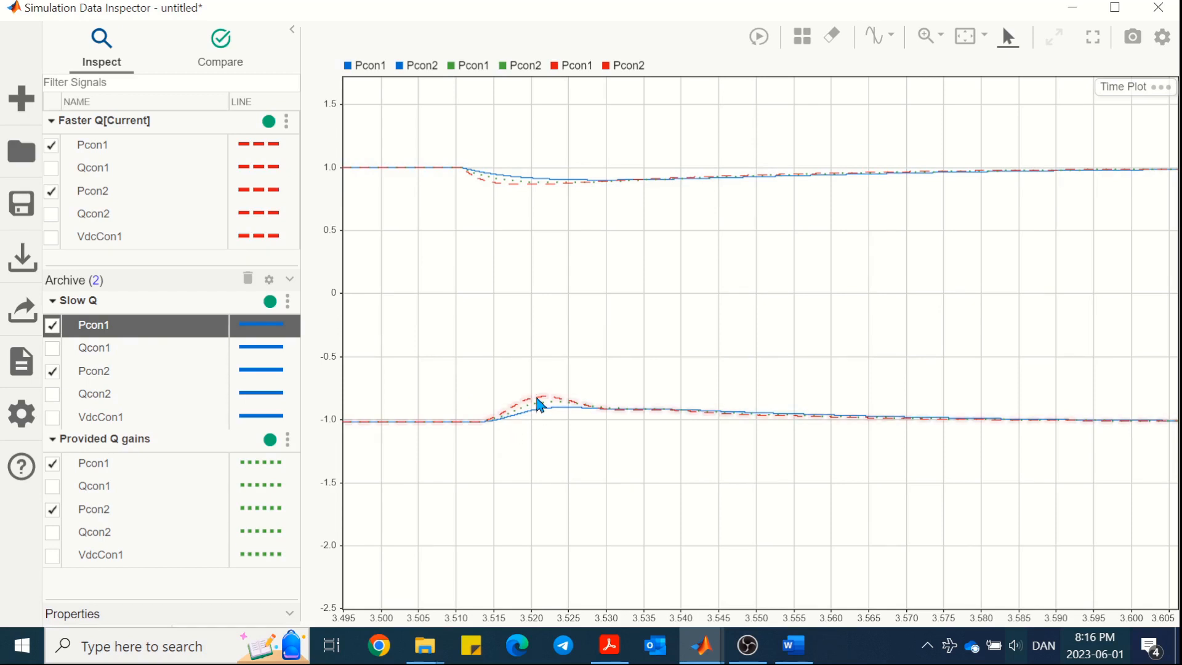
Step: Remove Pcon1 and Pcon2 of all three runs from the plot
left_click(52, 191)
left_click(51, 145)
left_click(52, 325)
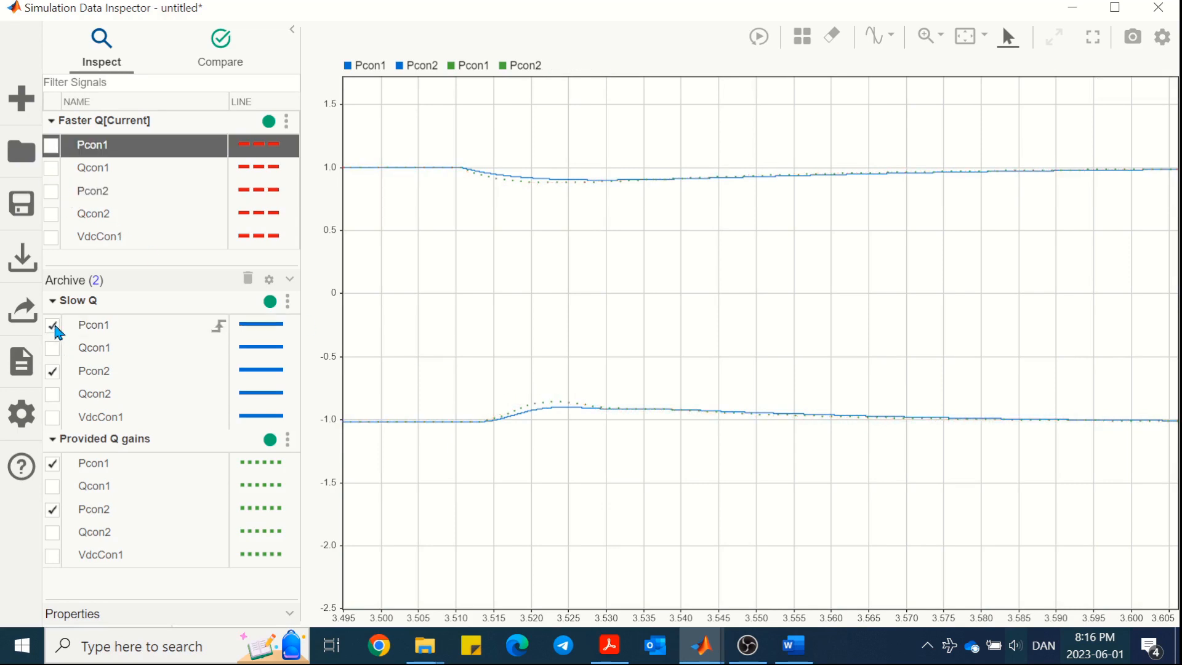
left_click(53, 370)
left_click(52, 463)
left_click(53, 510)
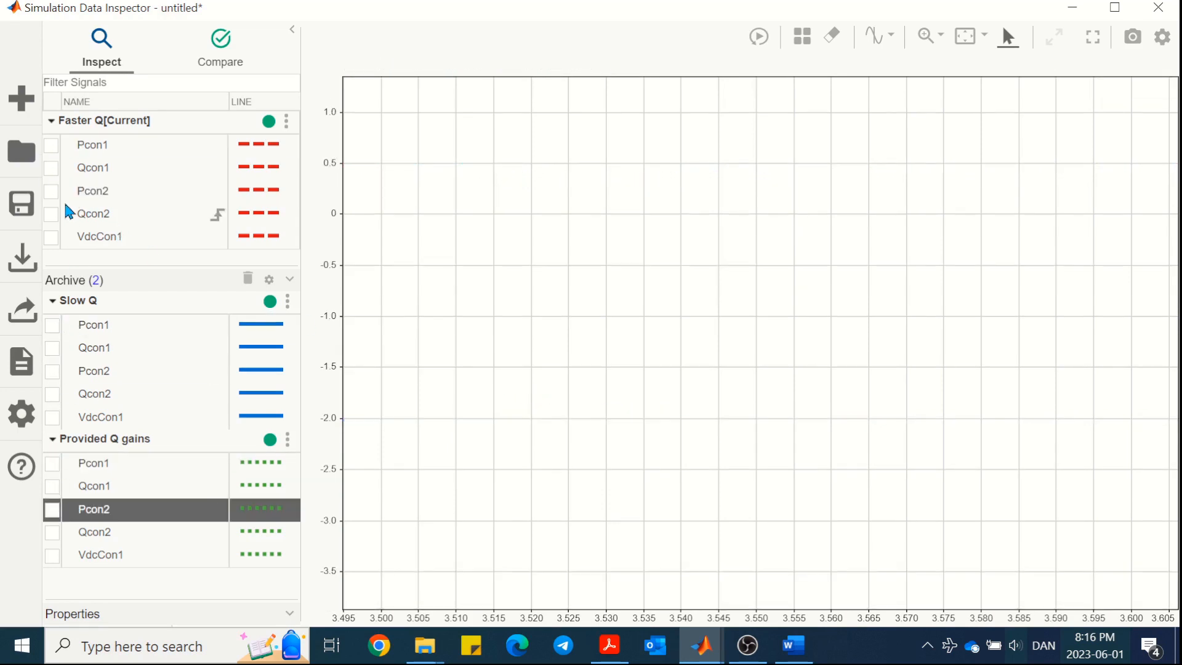
Step: Plot Qcon1 of the Faster Q, Slow Q and Provided Q gains runs and examine the reference step just after 3 s
left_click(49, 166)
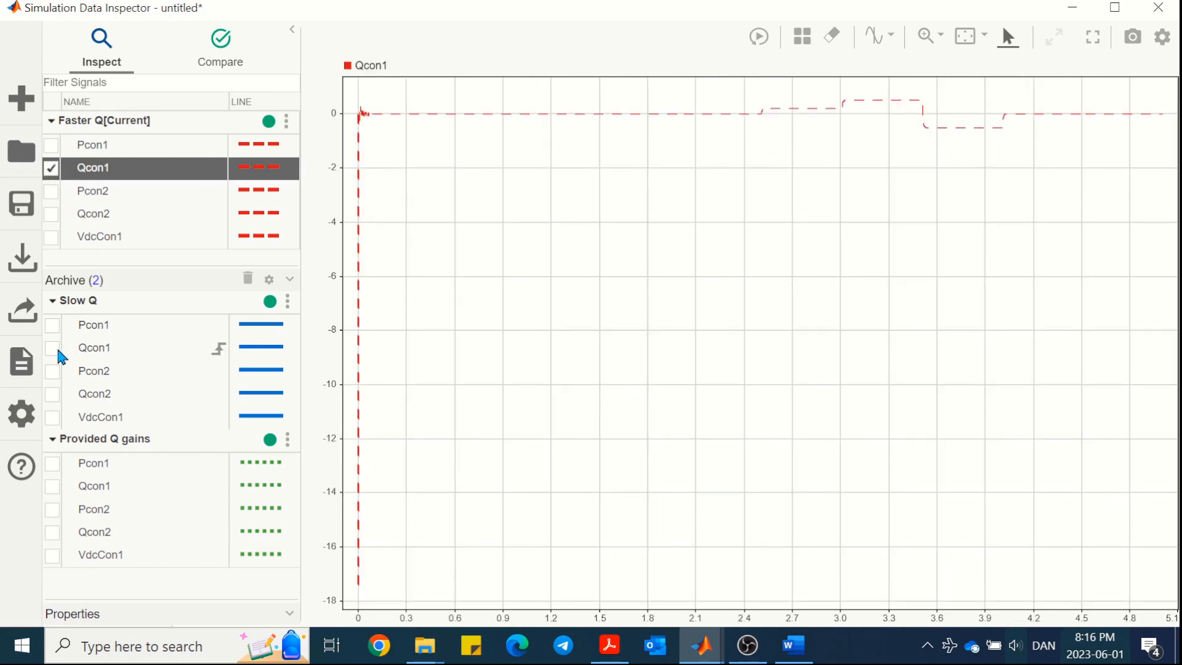
left_click(52, 348)
left_click(53, 486)
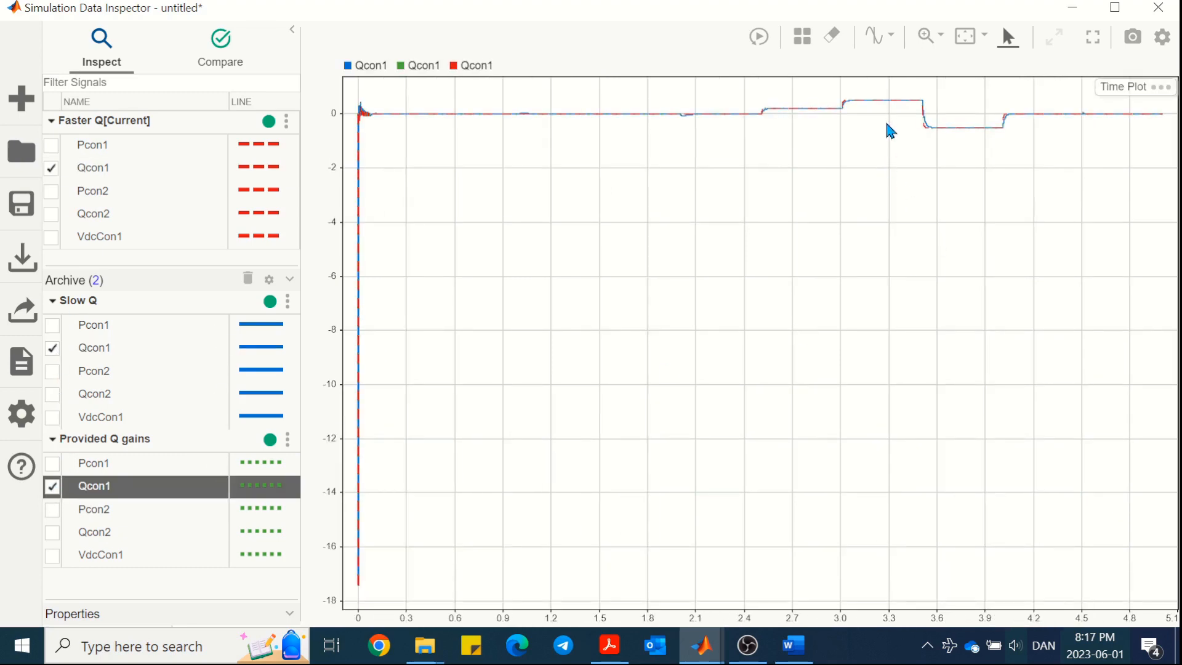
scroll(885, 106, "up", 5)
scroll(751, 240, "up", 3)
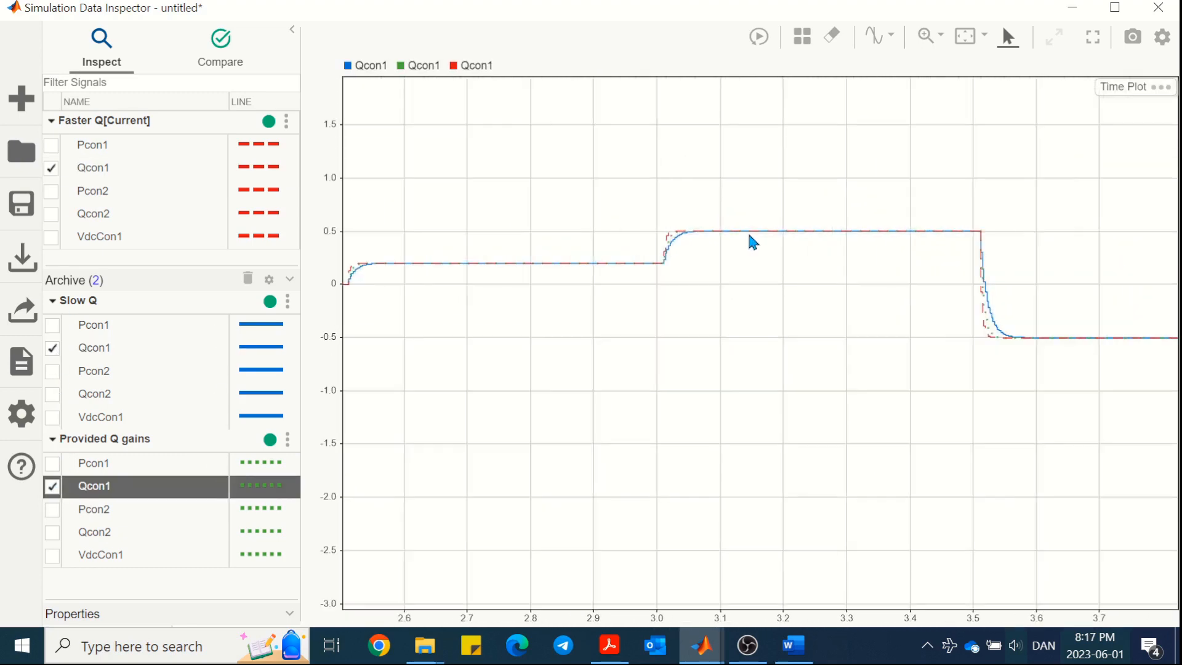
scroll(621, 259, "up", 4)
scroll(651, 266, "up", 4)
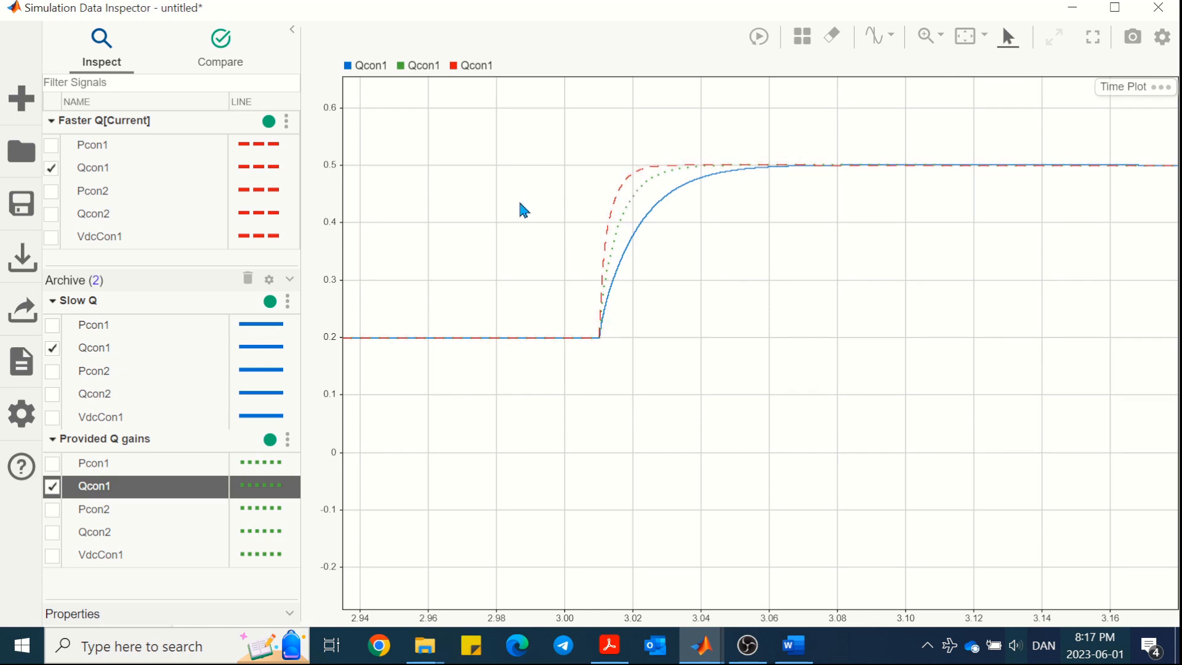
Step: Replace Qcon1 with Qcon2 in the plot for all three runs and compare the curves closely
left_click(51, 168)
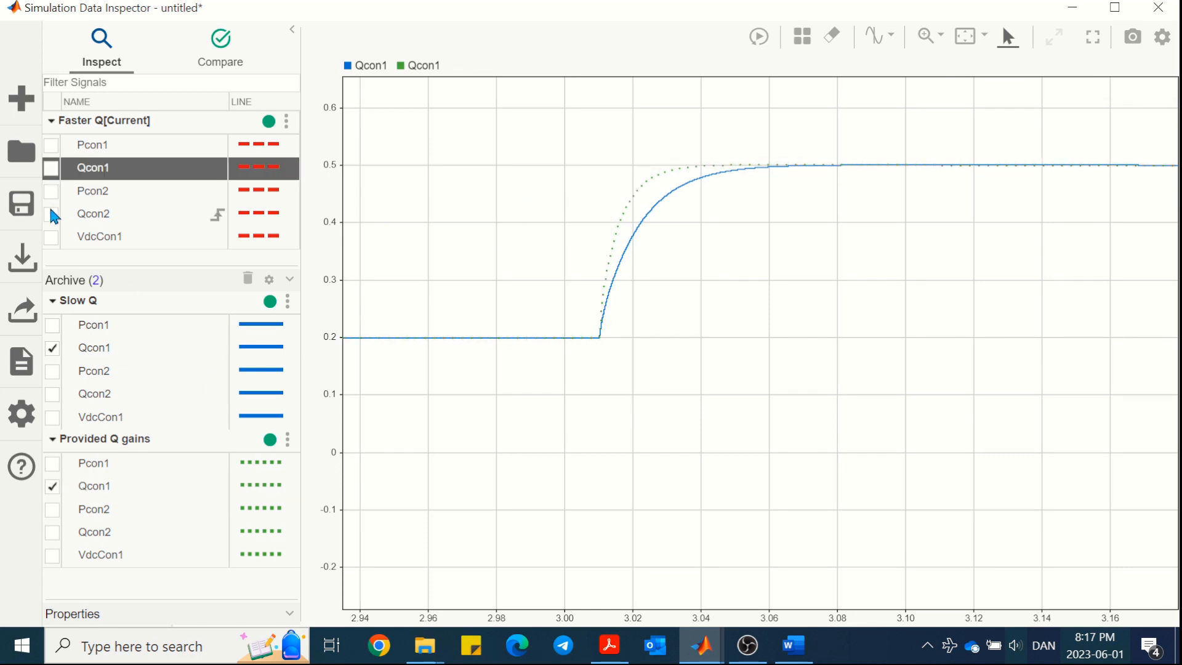
left_click(51, 214)
left_click(52, 348)
left_click(52, 394)
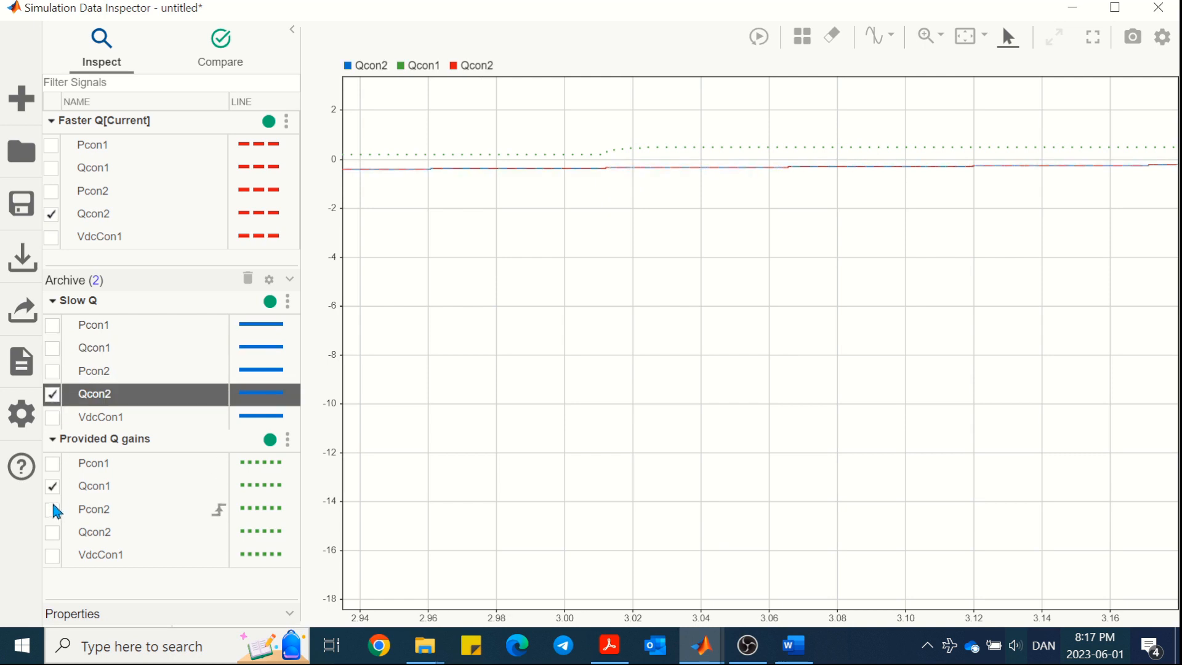
left_click(53, 487)
left_click(53, 532)
scroll(737, 186, "up", 3)
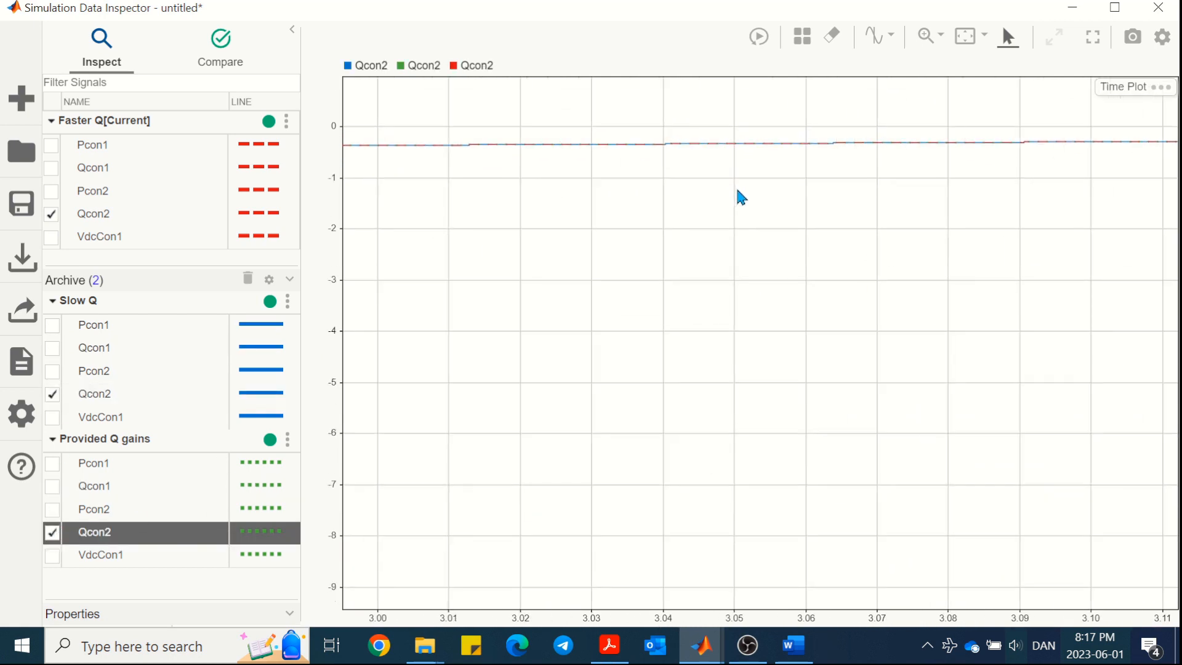
scroll(840, 113, "up", 2)
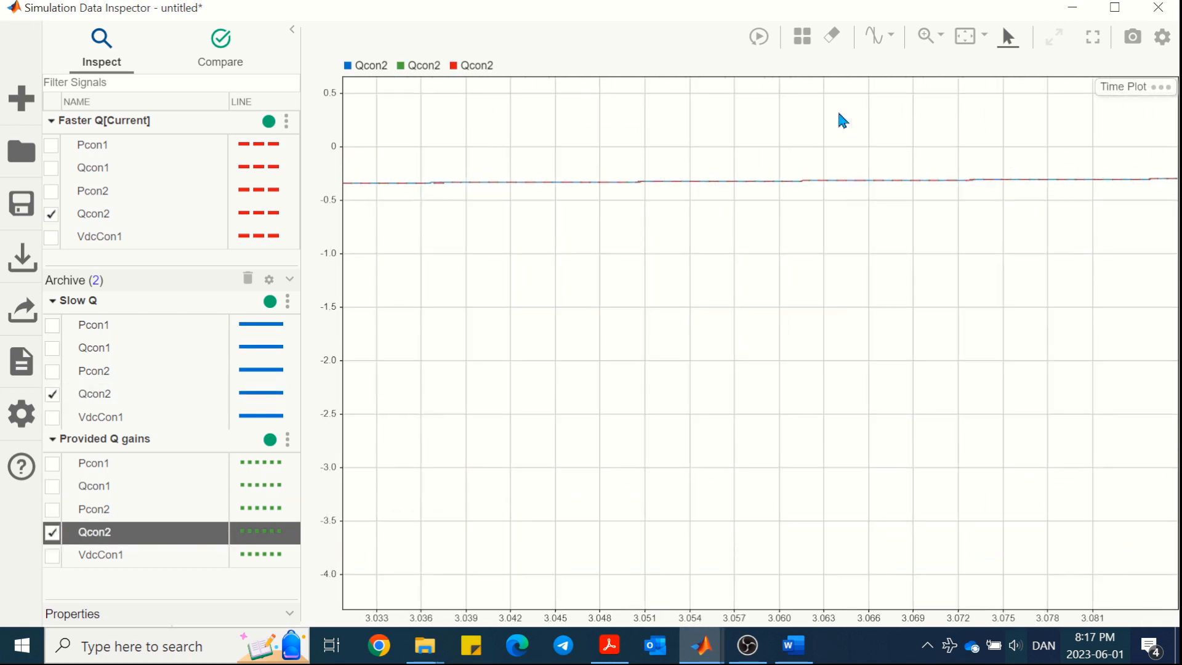
scroll(842, 120, "down", 3)
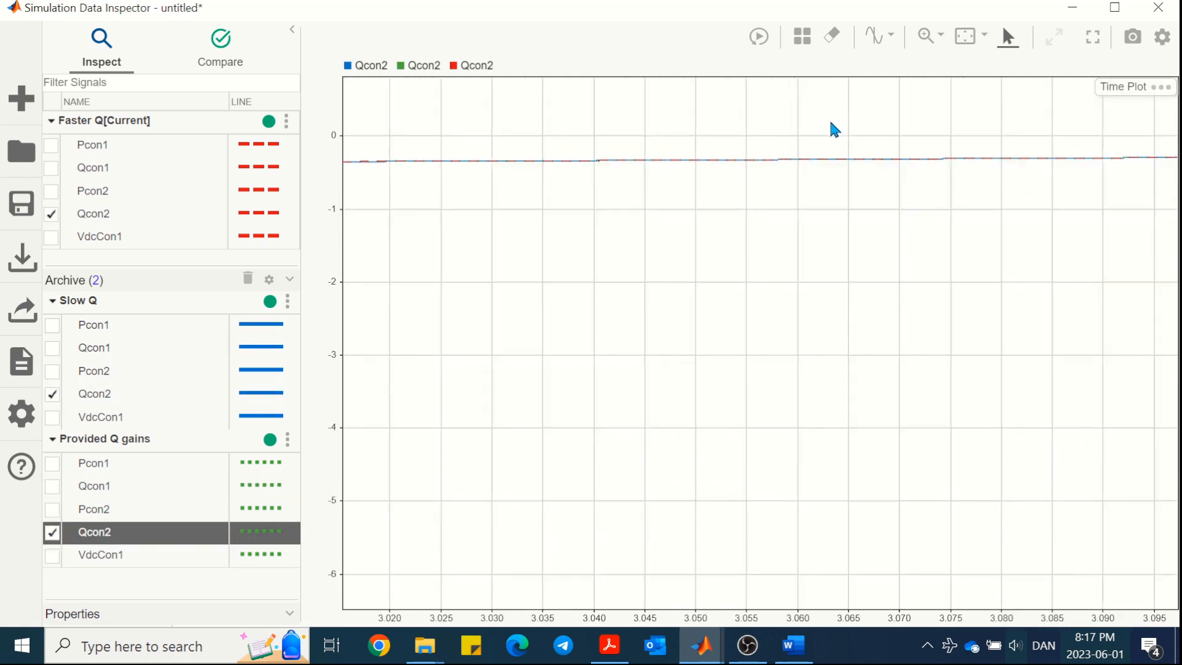
Step: Replace Qcon2 with VdcCon1 in the plot for the Faster Q, Slow Q and Provided Q gains runs
left_click(53, 532)
left_click(52, 394)
left_click(51, 214)
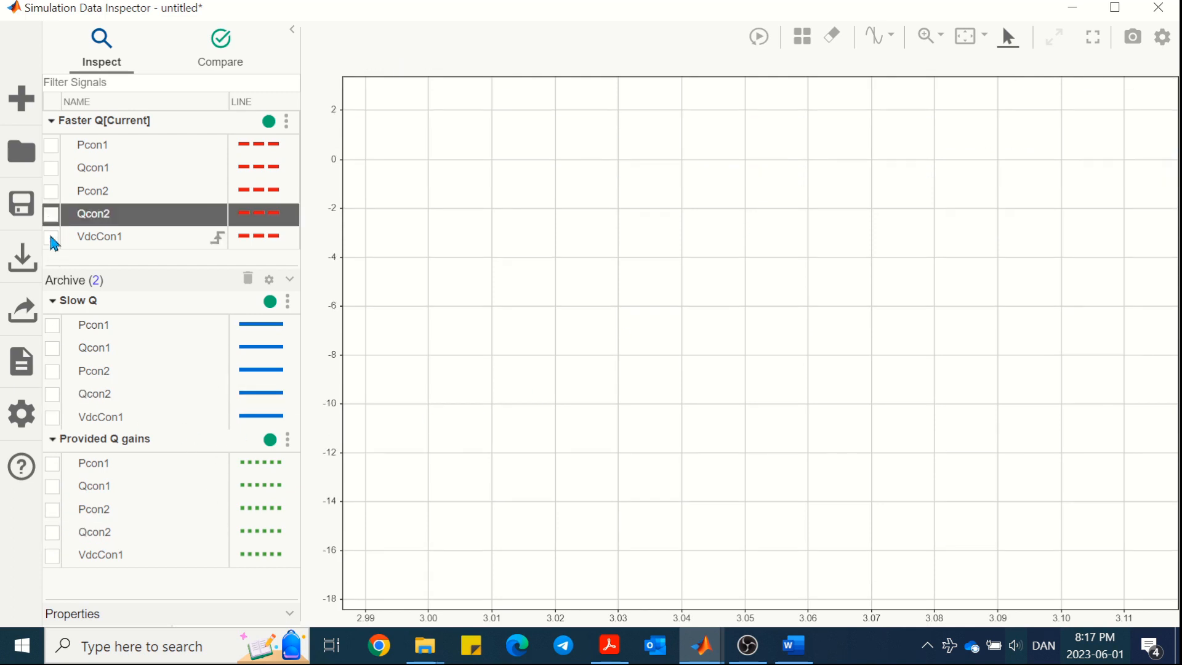
left_click(51, 237)
left_click(53, 417)
left_click(53, 556)
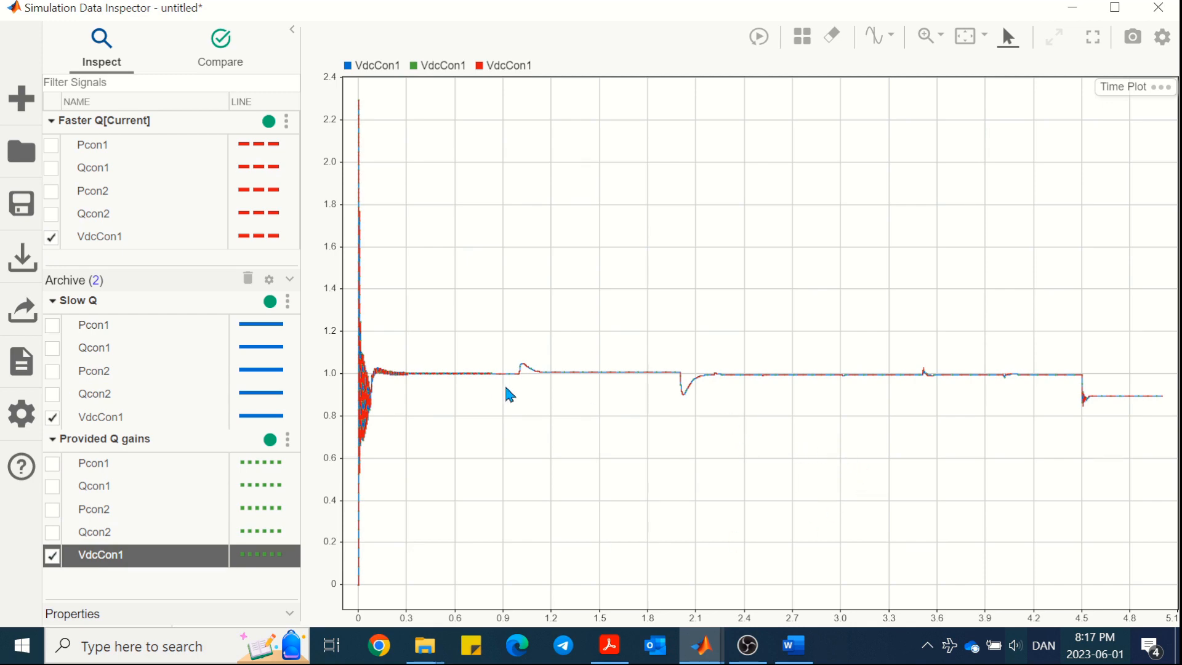
Step: Examine the VdcCon1 curves from 1 s onwards, focusing on the disturbance just after 3.5 s
scroll(537, 377, "up", 4)
scroll(690, 379, "down", 1)
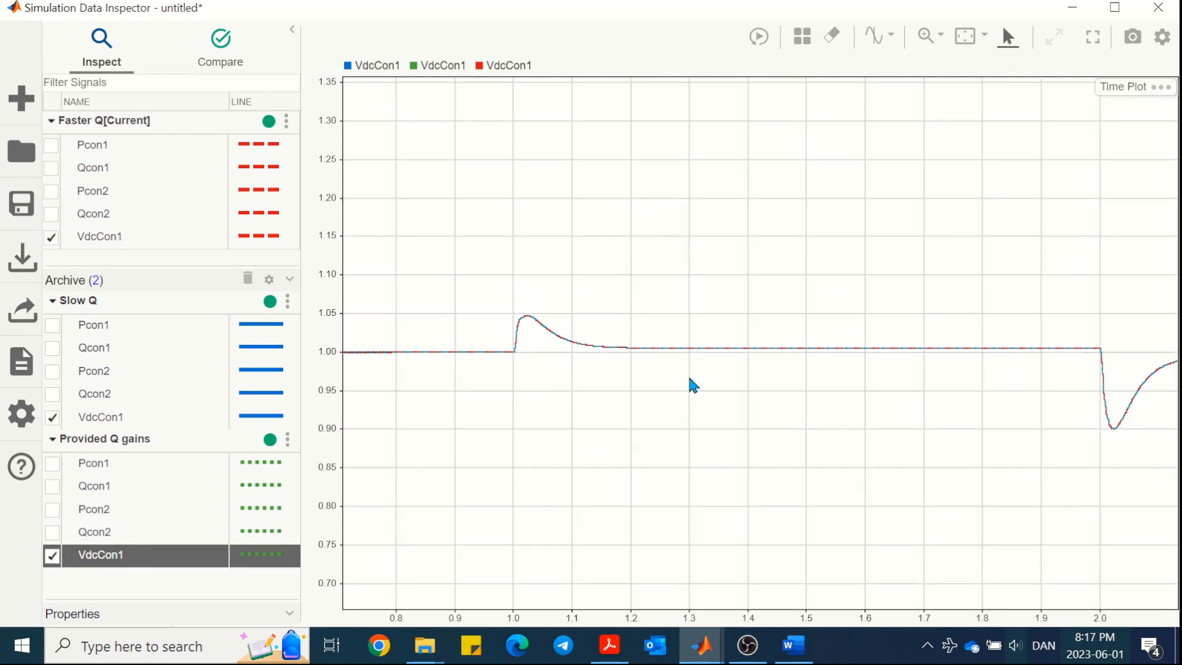
left_click_drag(690, 379, 339, 400)
left_click_drag(875, 418, 486, 417)
left_click_drag(815, 430, 423, 422)
left_click_drag(729, 423, 659, 423)
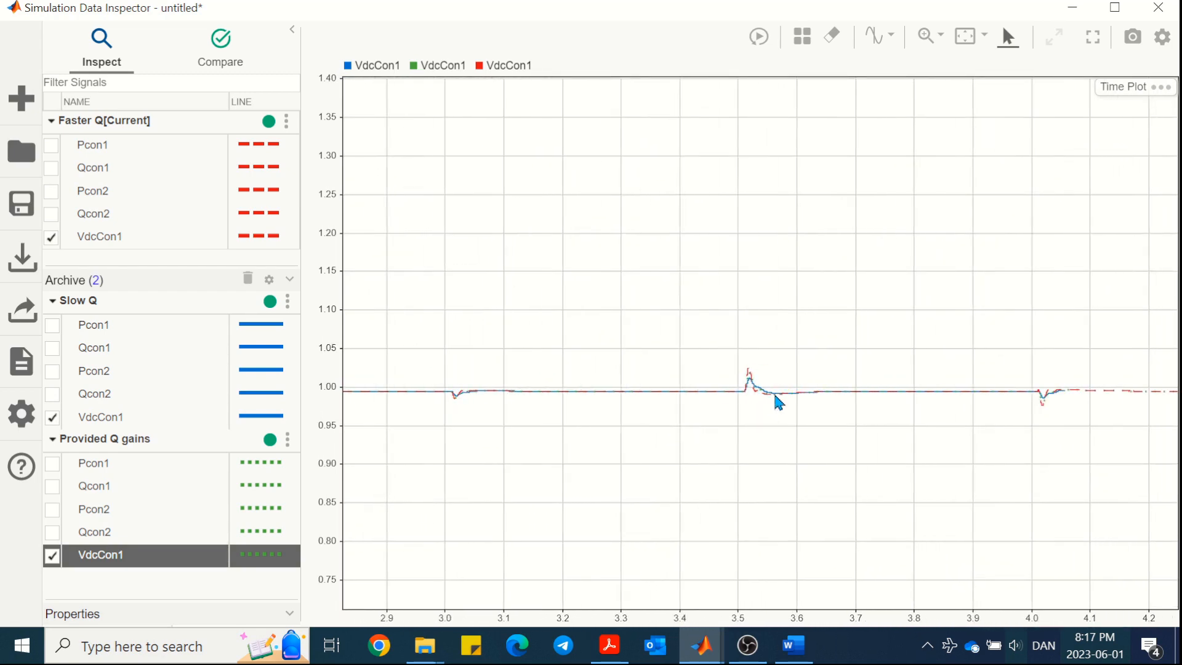
scroll(779, 397, "up", 6)
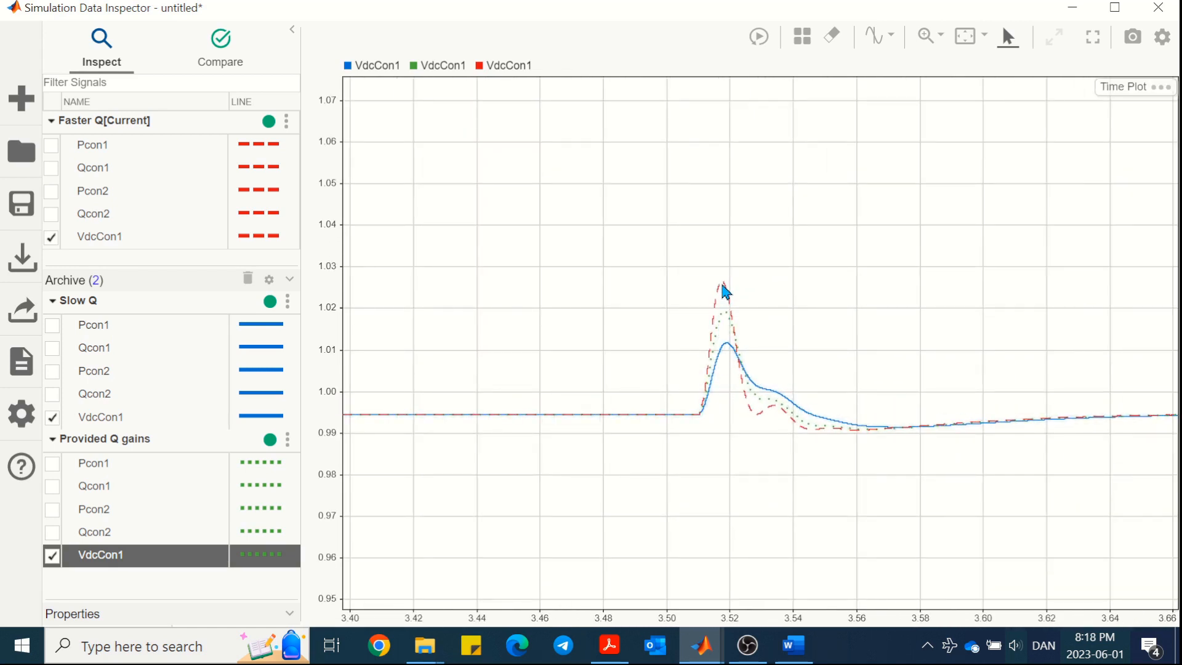
Step: Examine how the VdcCon1 curves settle after 3.5 s and respond to the disturbances near 4.0 s and 4.5 s
left_click_drag(862, 335, 426, 347)
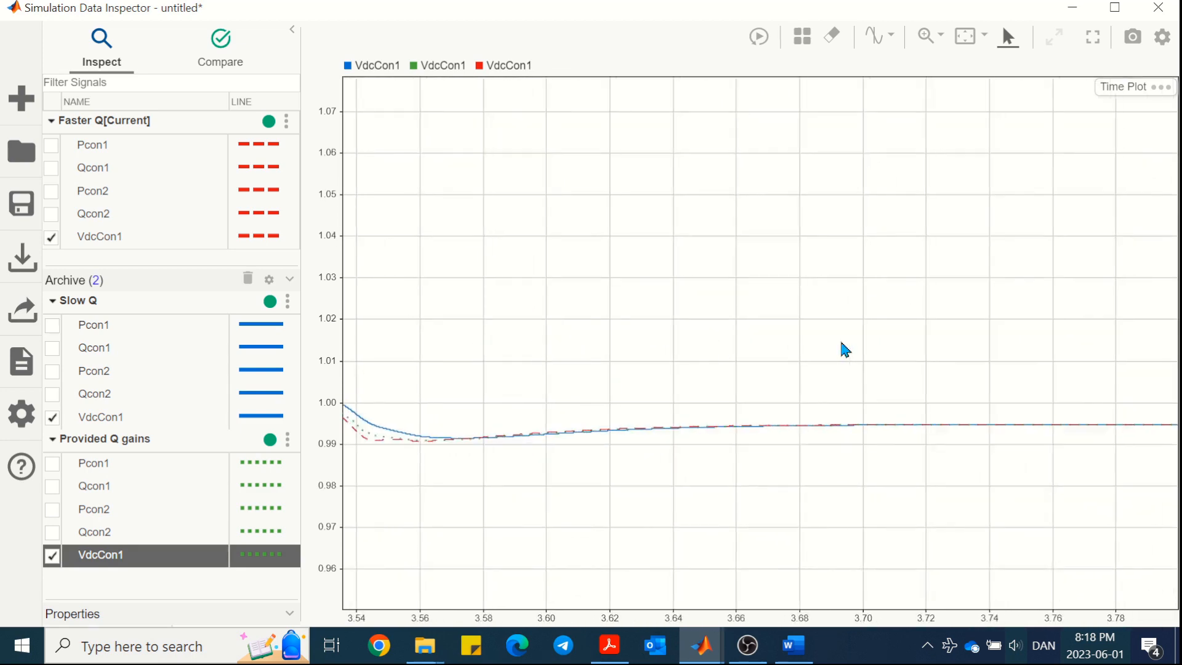
scroll(864, 350, "down", 4)
left_click_drag(973, 342, 456, 356)
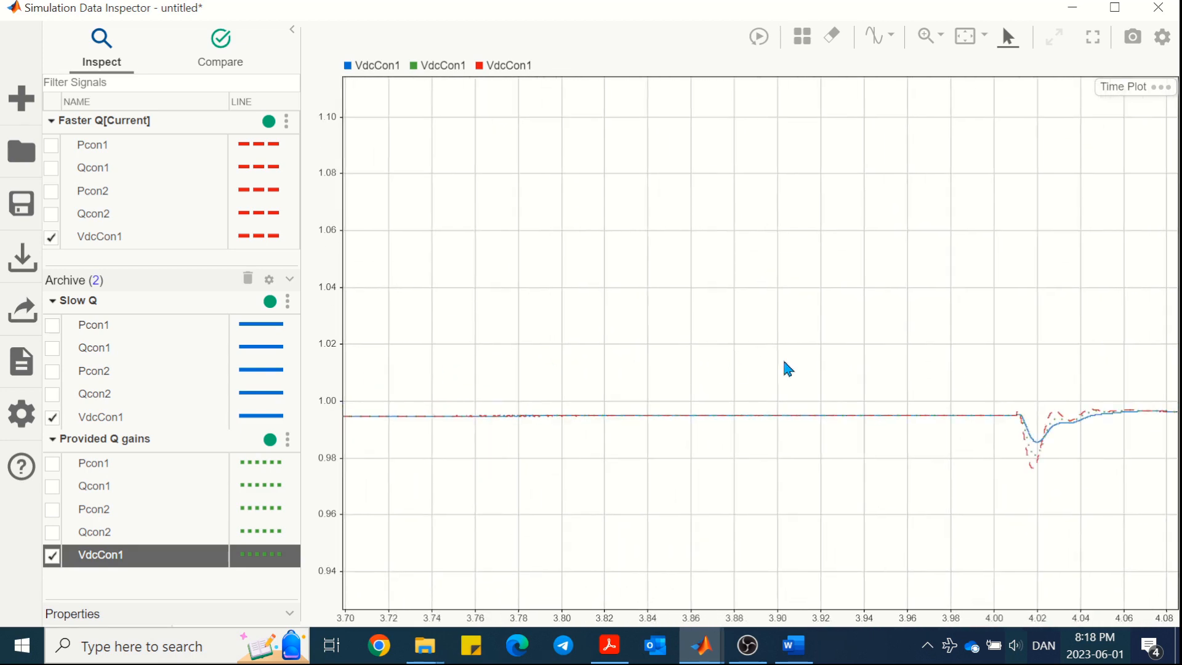
scroll(870, 368, "down", 1)
scroll(874, 368, "down", 10)
left_click_drag(1082, 422, 605, 439)
scroll(904, 375, "up", 6)
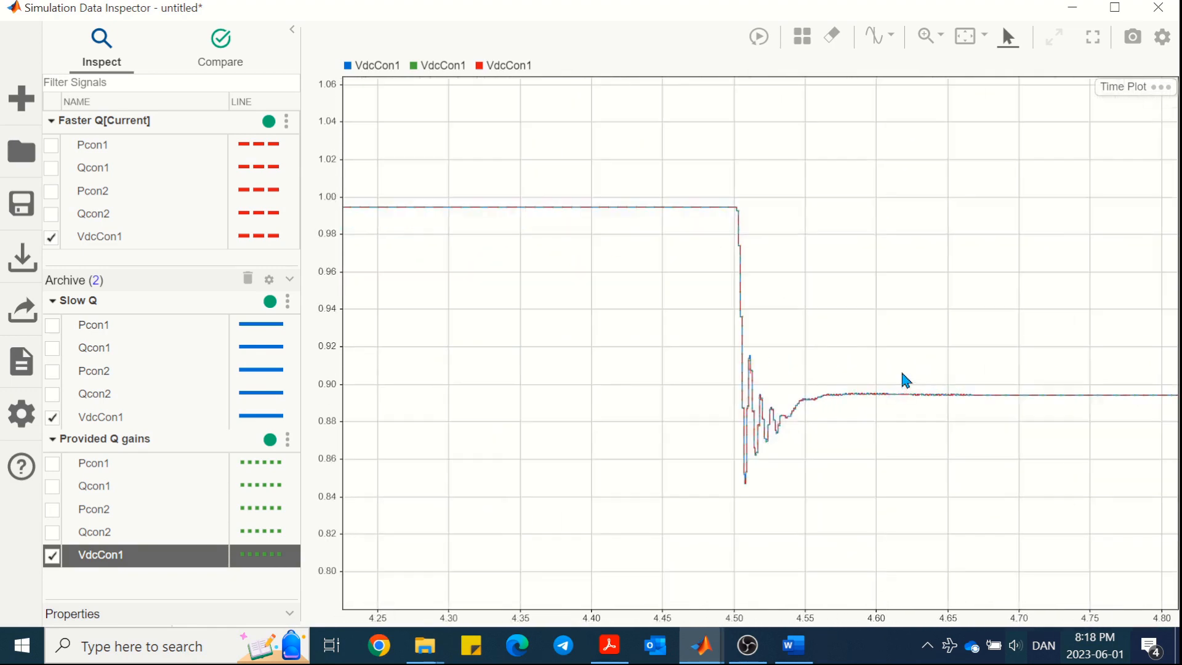
scroll(859, 449, "down", 2)
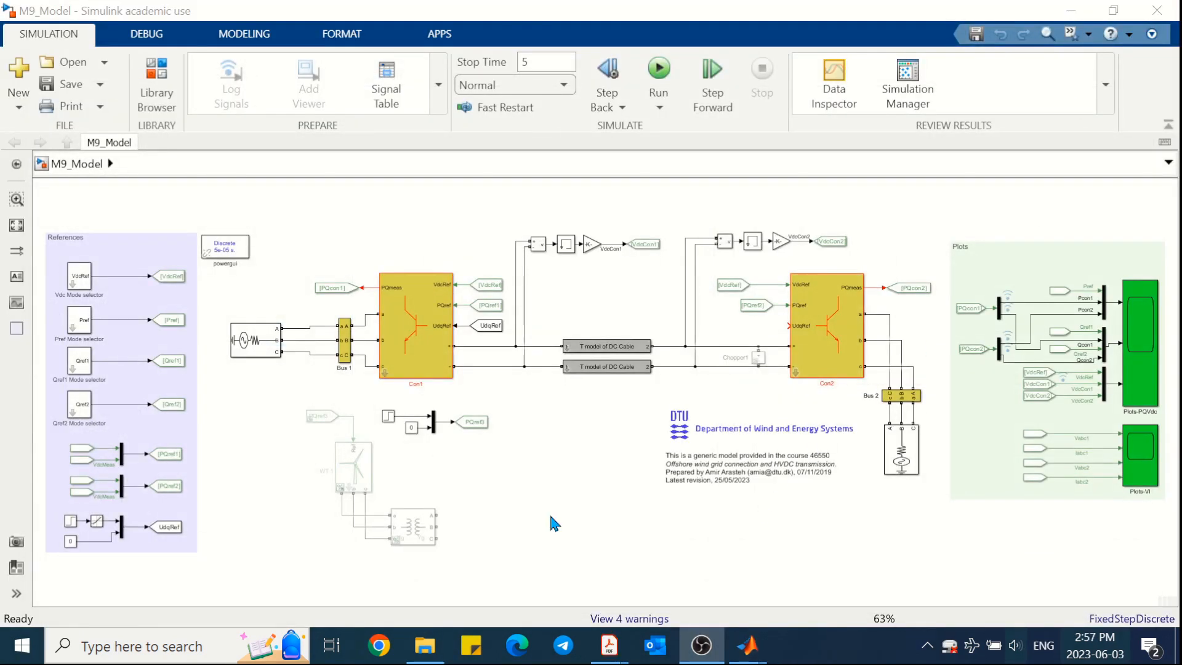
Step: Remove the doubling factor from the Q controller gains of Con1 in the M9_Model Simulink model
double_click(412, 321)
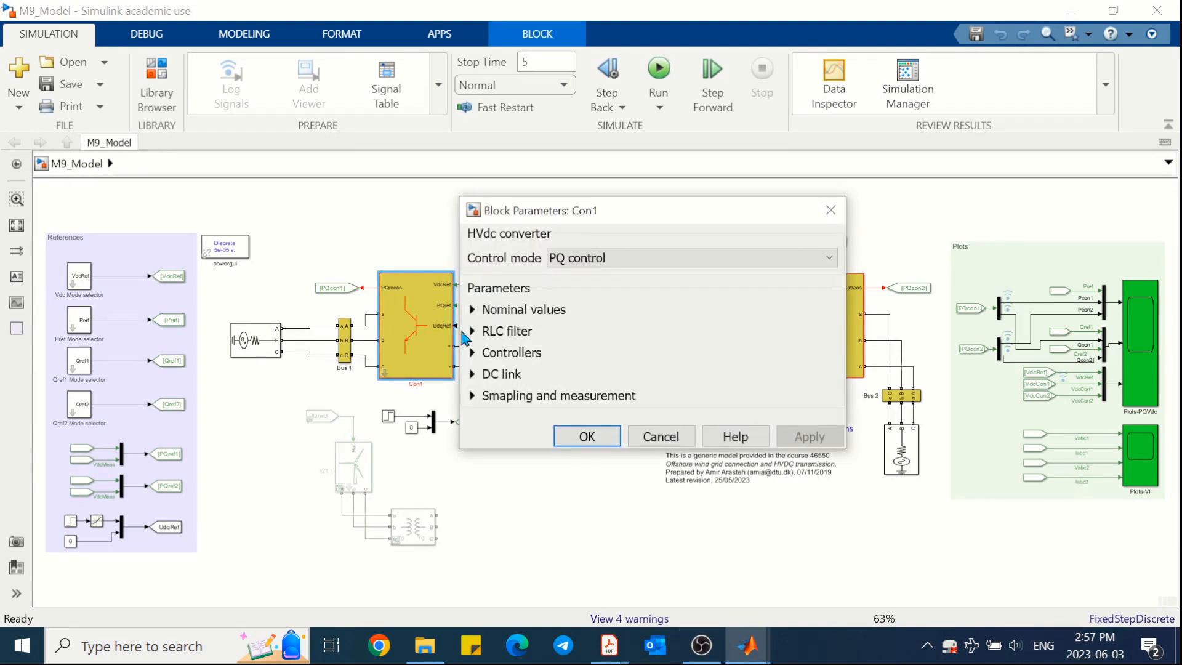
left_click(488, 342)
scroll(575, 362, "down", 2)
left_click(647, 356)
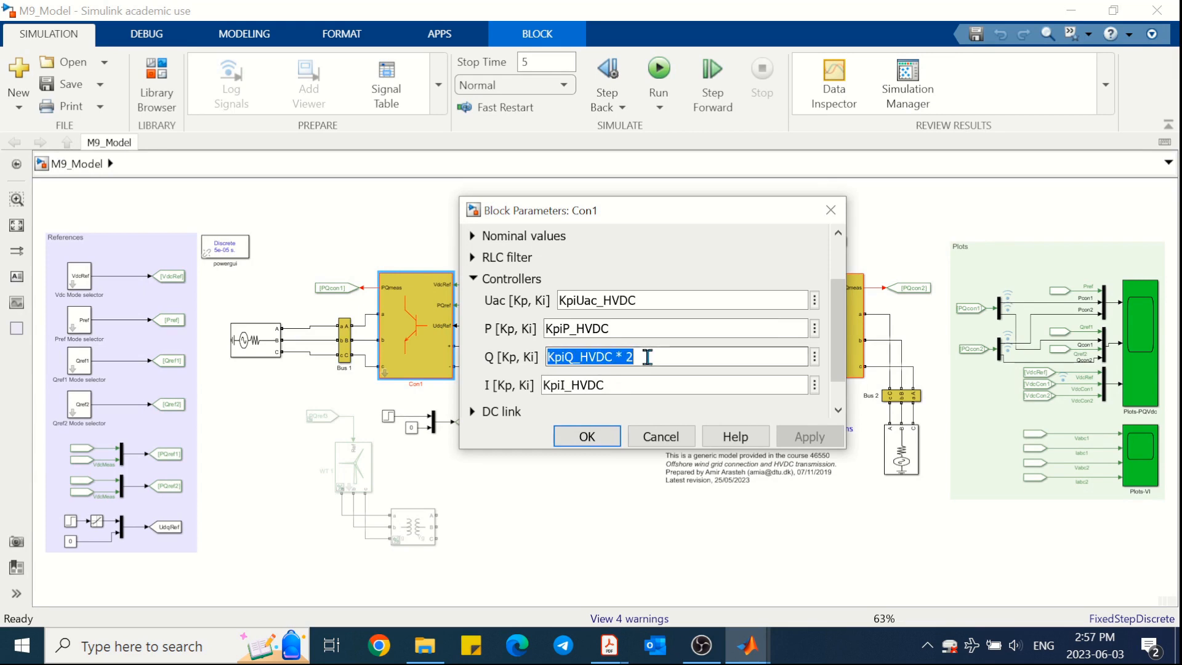
left_click(646, 357)
key("BackSpace")
key("Return")
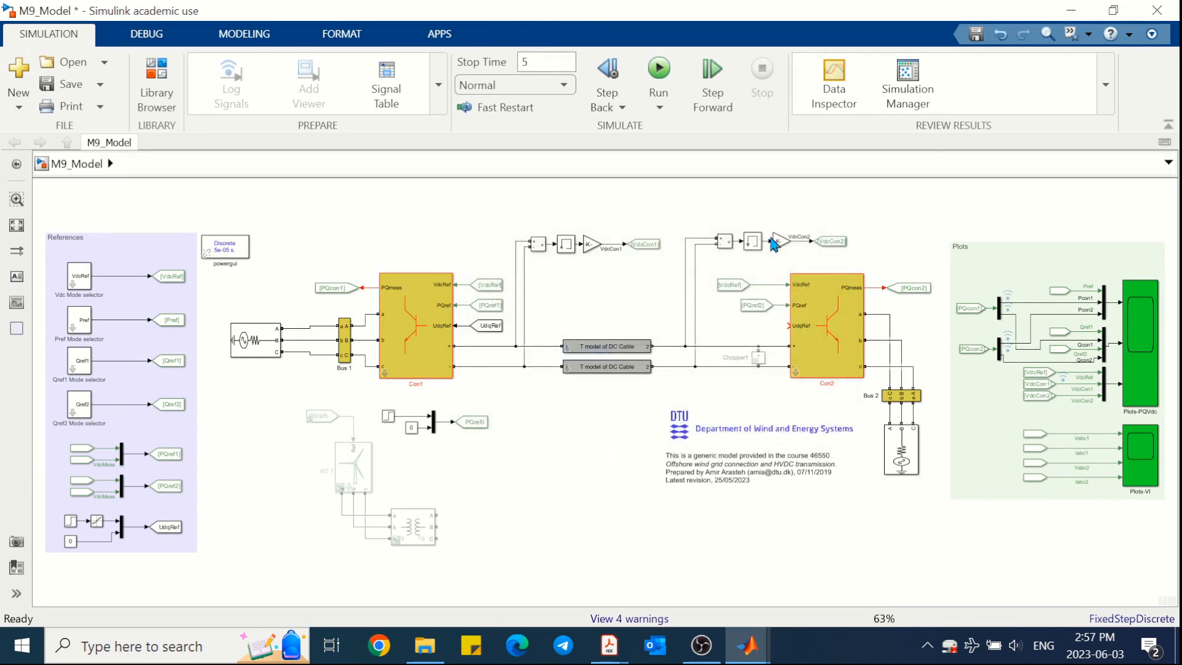
Step: Switch to M9_Exercise.pdf in Adobe Acrobat and read the grid-forming tasks for the offshore wind power plant, starting at task 20
left_click(1071, 11)
scroll(1107, 475, "down", 5)
scroll(1106, 474, "down", 3)
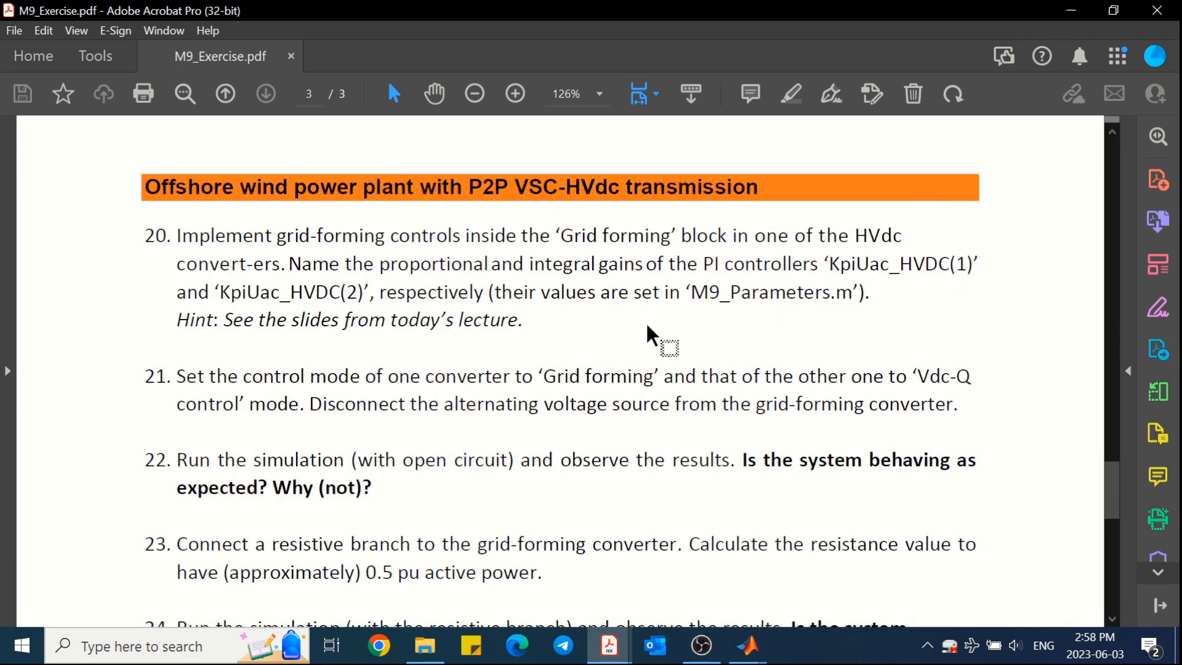
Step: Switch back to M9_Model in Simulink and look inside Con1's Grid forming subsystem, returning to the top level of the model
mouse_move(761, 661)
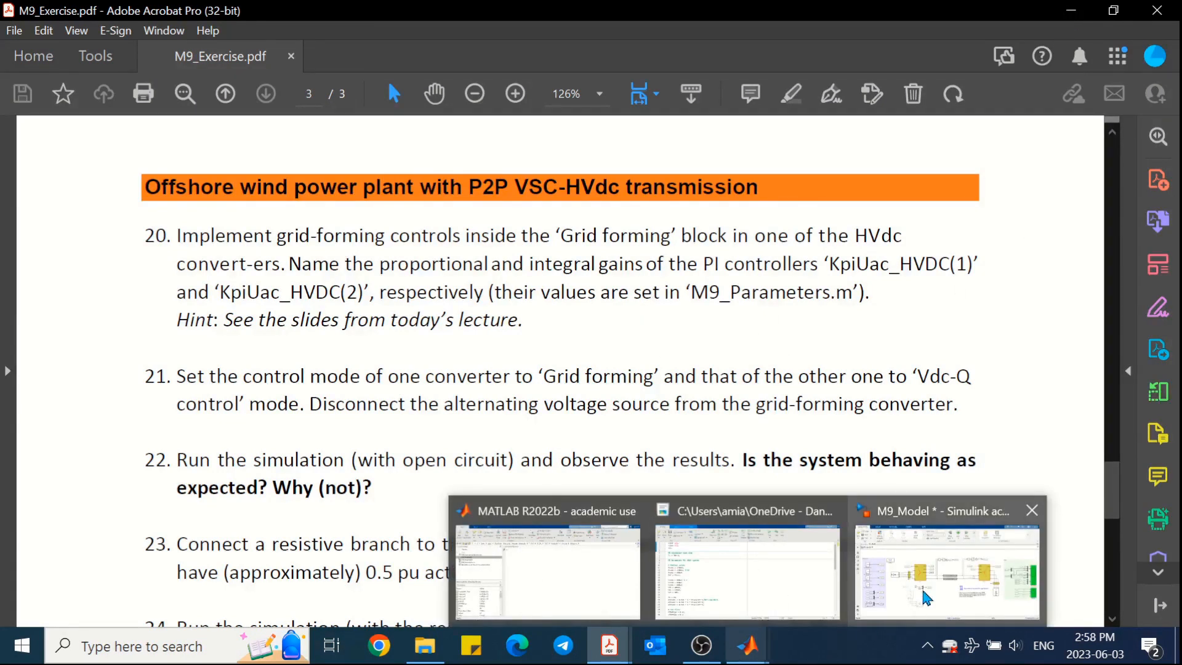
left_click(947, 566)
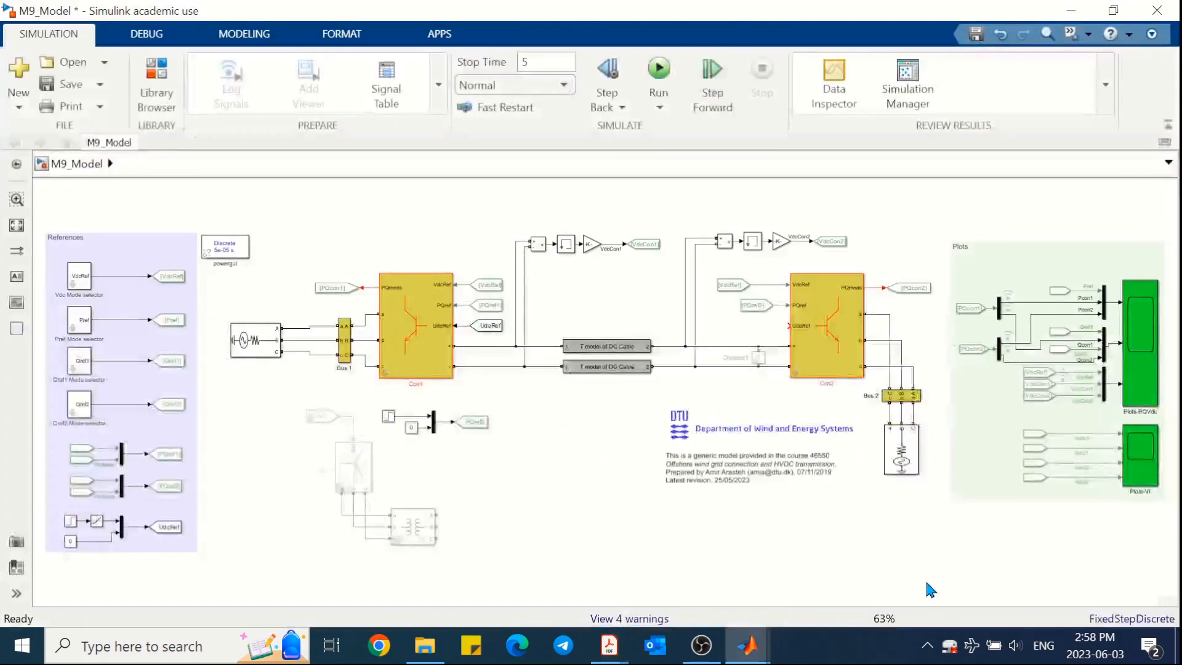
left_click(386, 377)
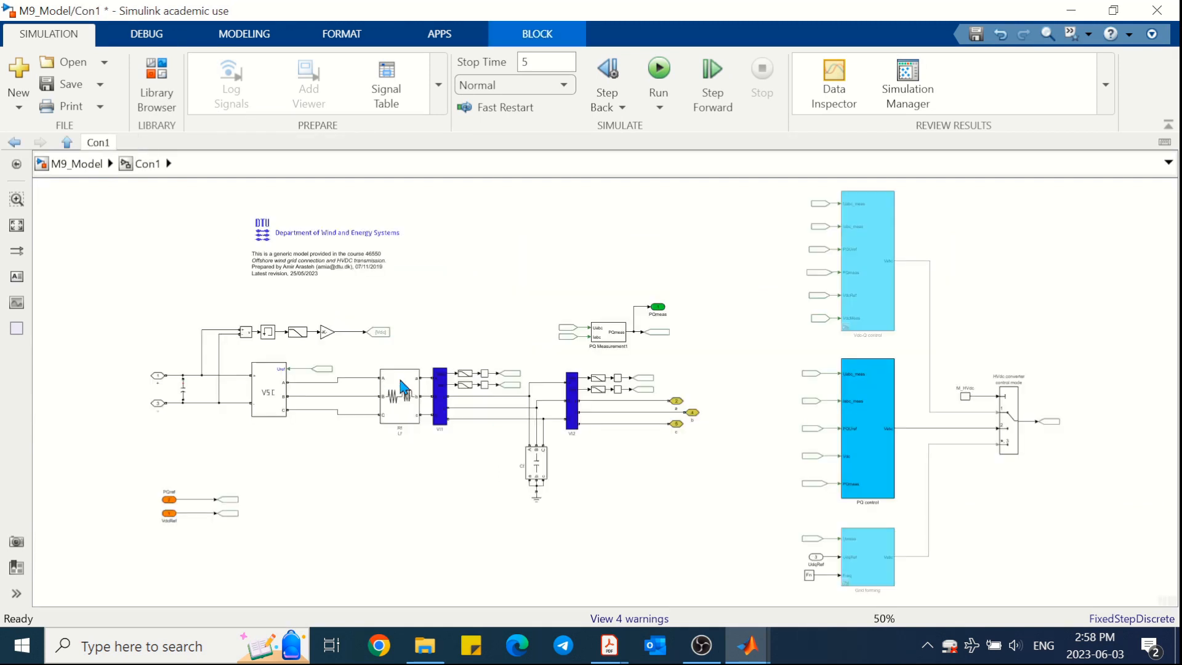
double_click(869, 563)
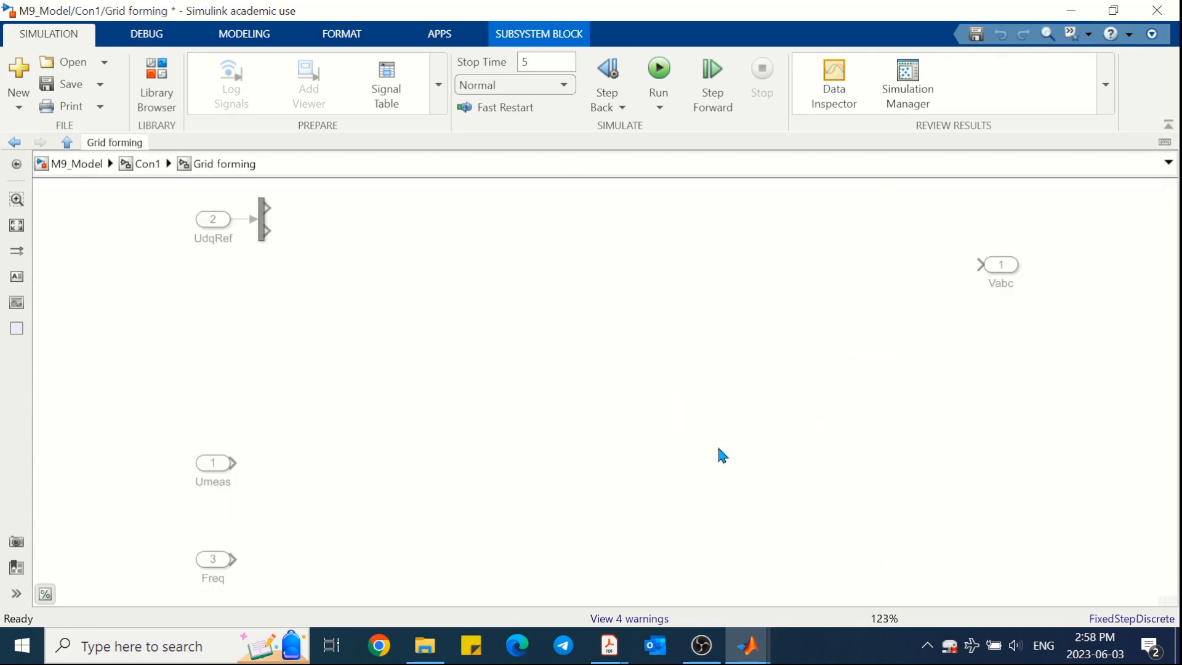
left_click(72, 164)
Step: Set the control mode of Con1 to Grid forming
double_click(416, 310)
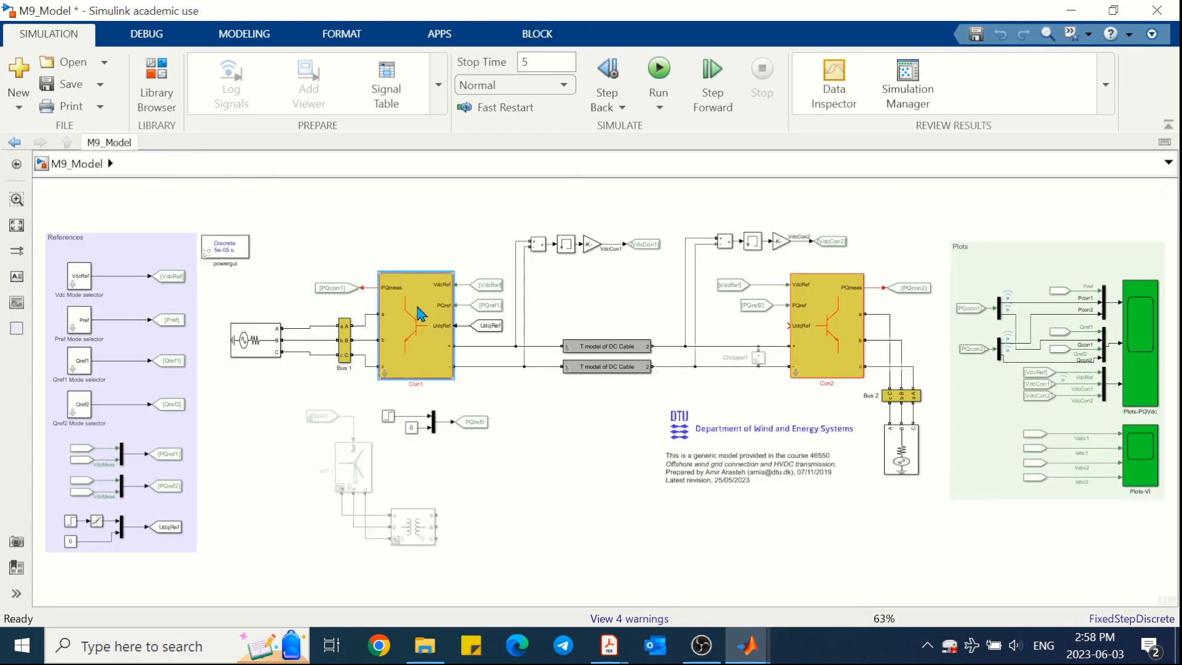
left_click(568, 259)
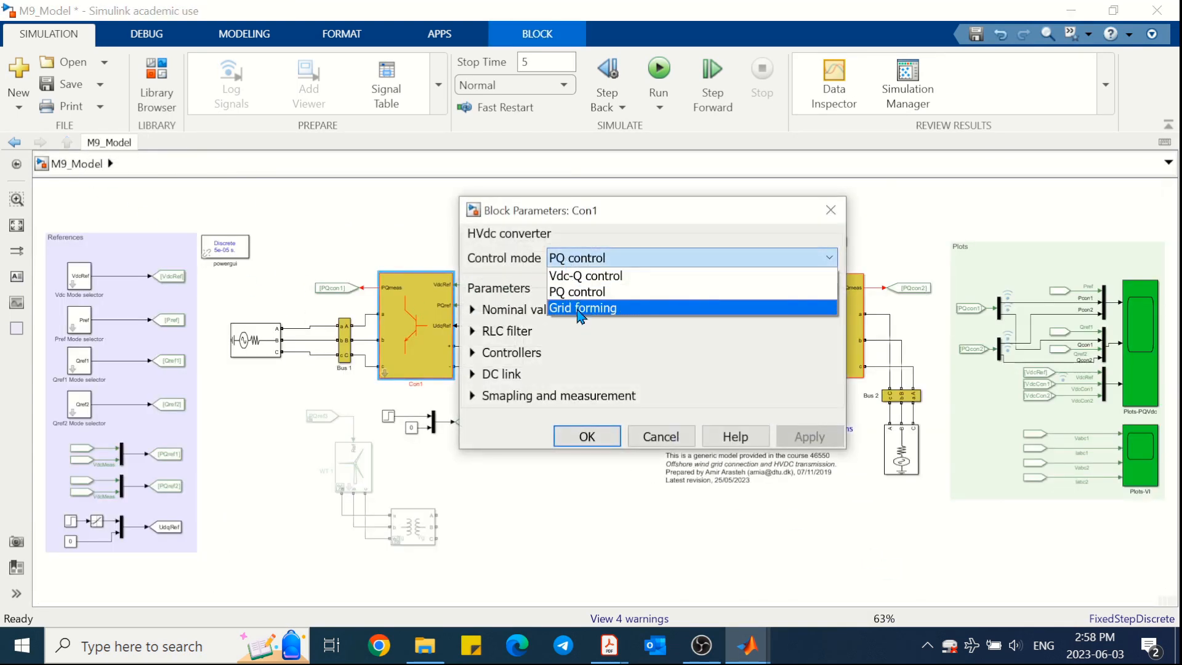
left_click(579, 308)
left_click(586, 436)
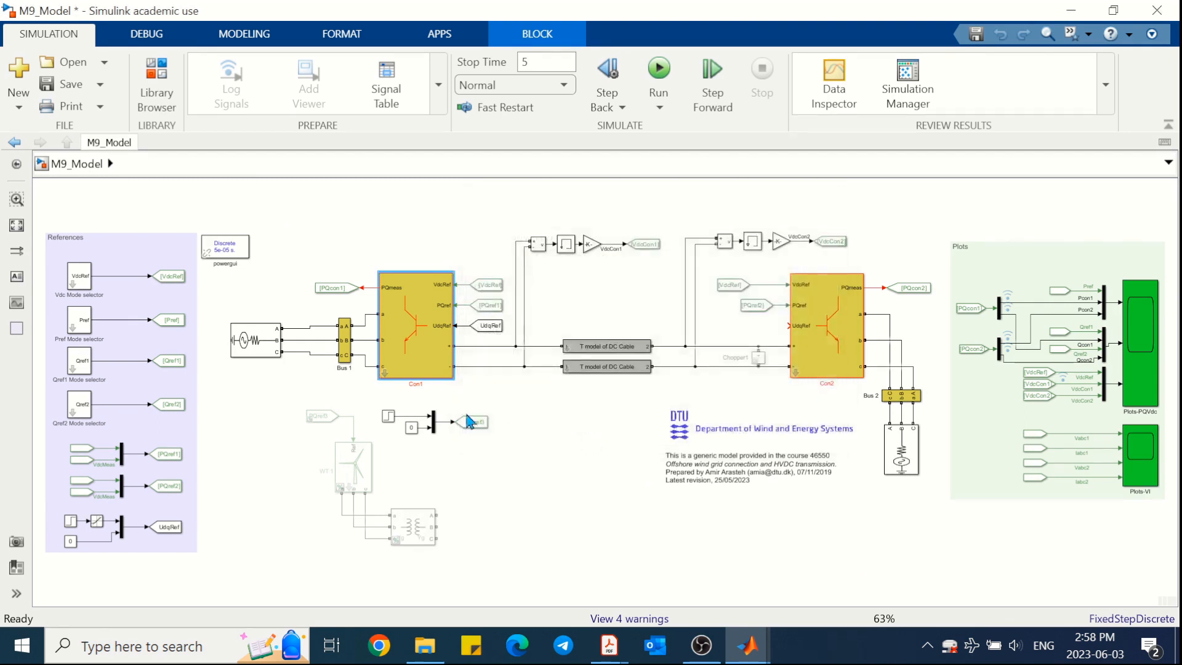
Step: Add a Discrete-Time Integrator block connected to the Freq input inside Con1's Grid forming subsystem
left_click(385, 373)
left_click(850, 542)
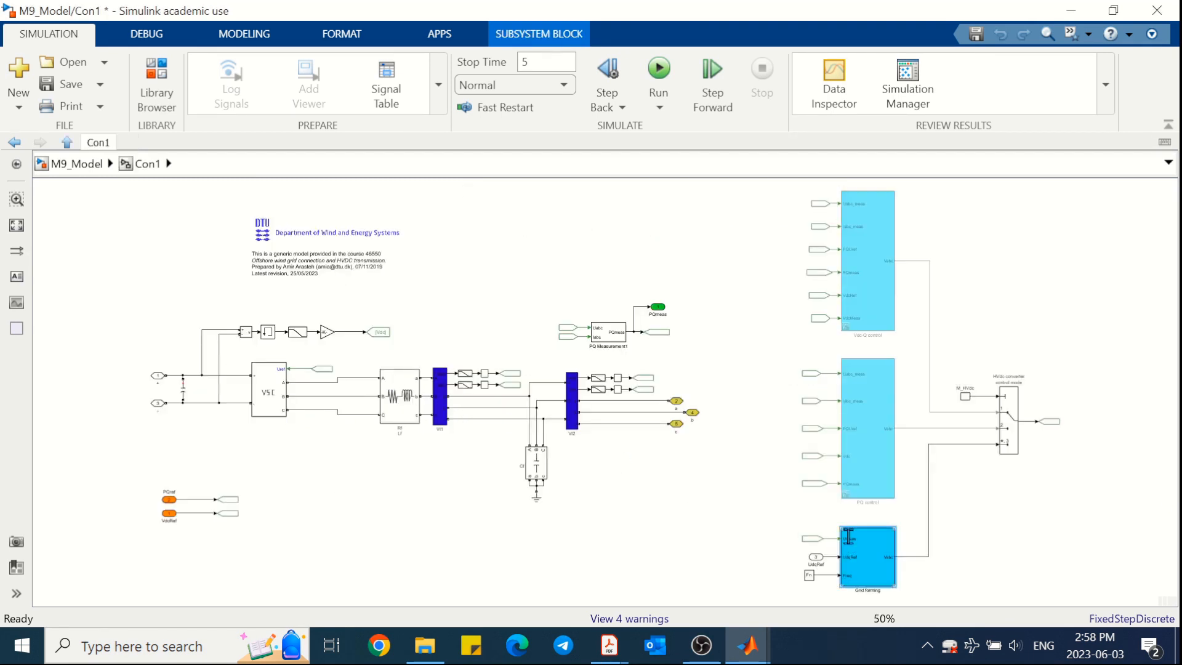
double_click(874, 582)
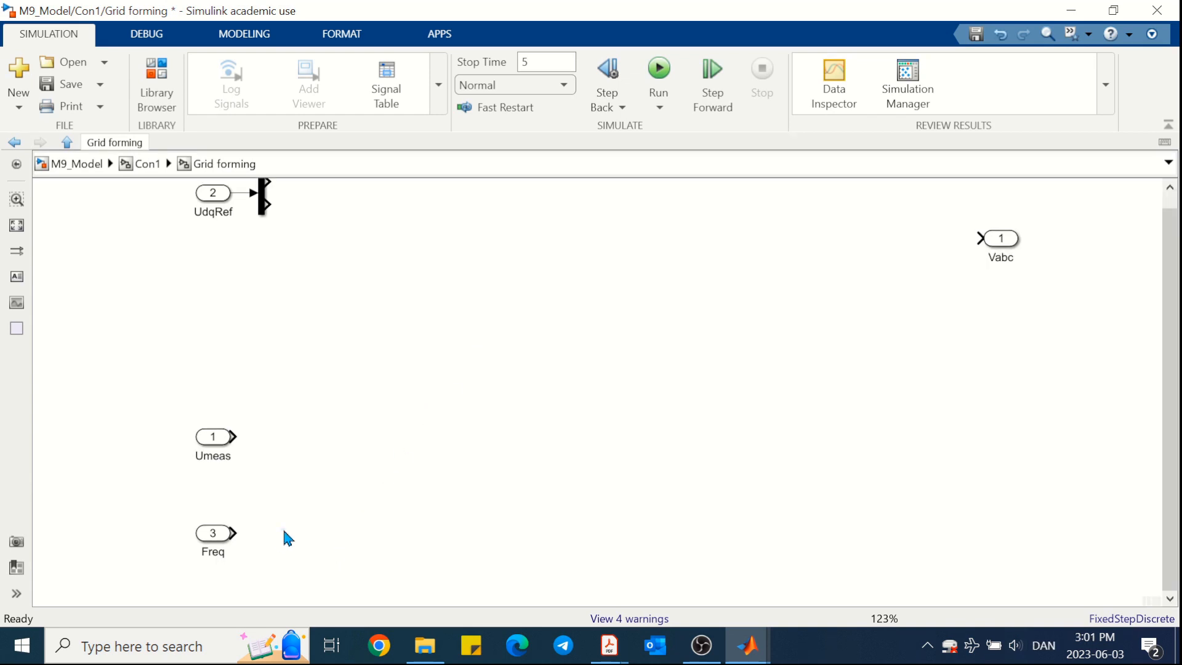
double_click(283, 527)
type("dis")
key("Return")
left_click_drag(286, 540, 282, 545)
Step: Set the Discrete-Time Integrator's gain value to 2*pi and its sample time to Ts, using the Forward Euler method
double_click(281, 534)
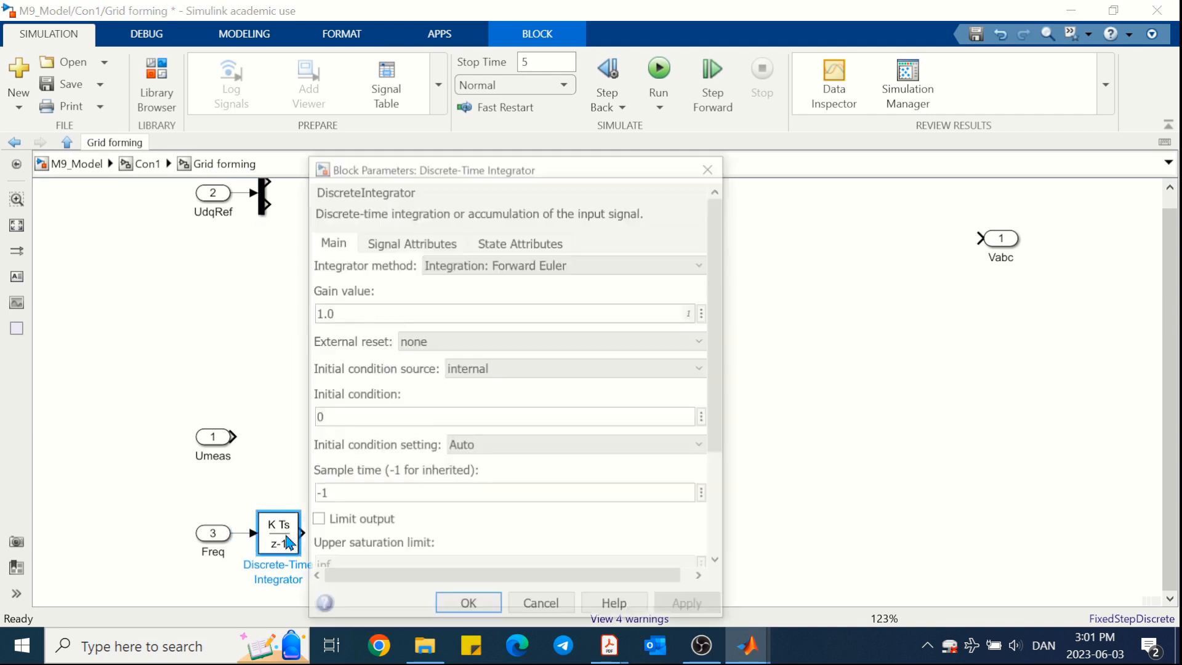
double_click(345, 313)
type("2*pi")
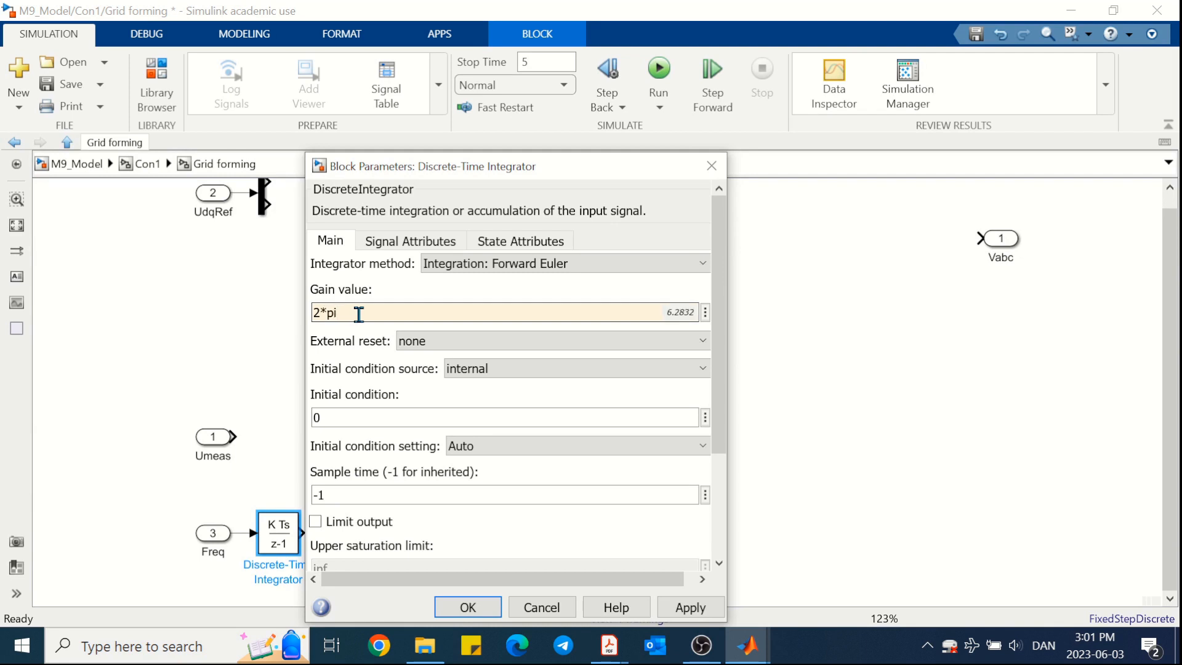
double_click(340, 498)
type("Ts")
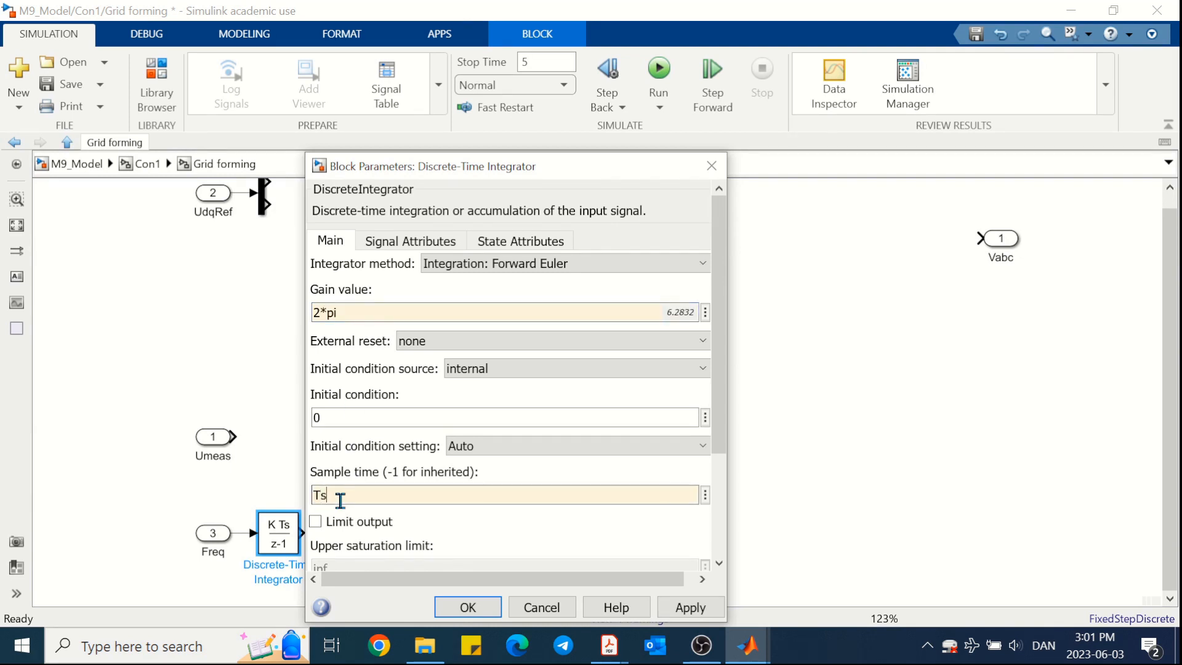
left_click(491, 263)
left_click(490, 293)
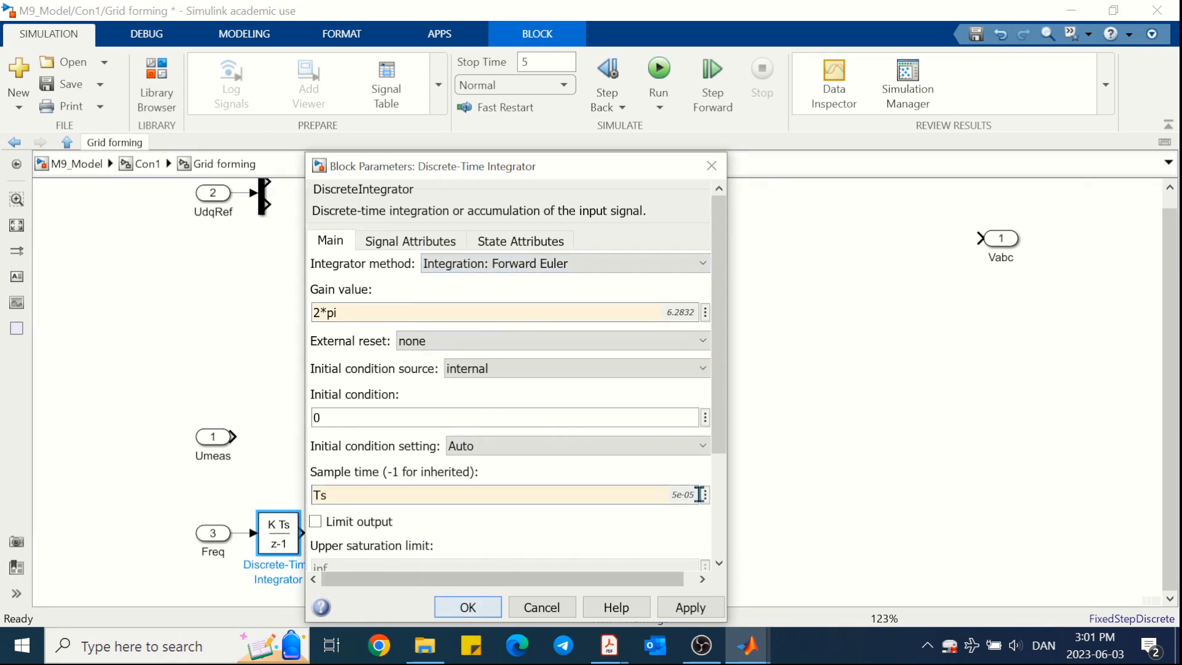
scroll(511, 444, "down", 5)
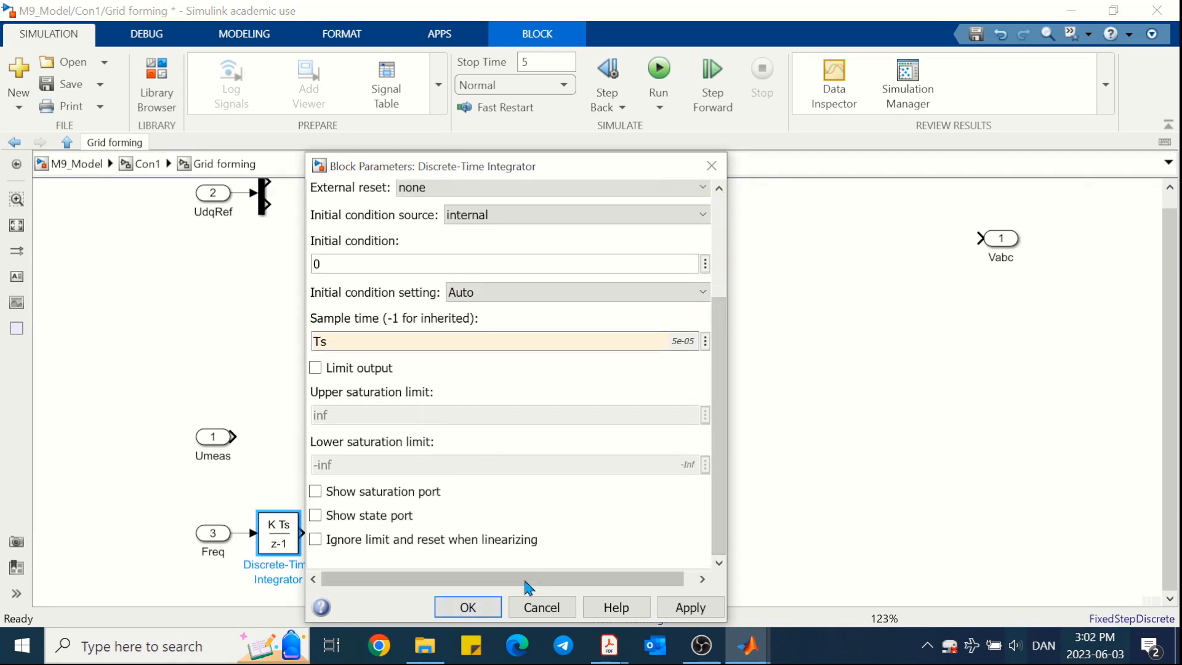
left_click(470, 607)
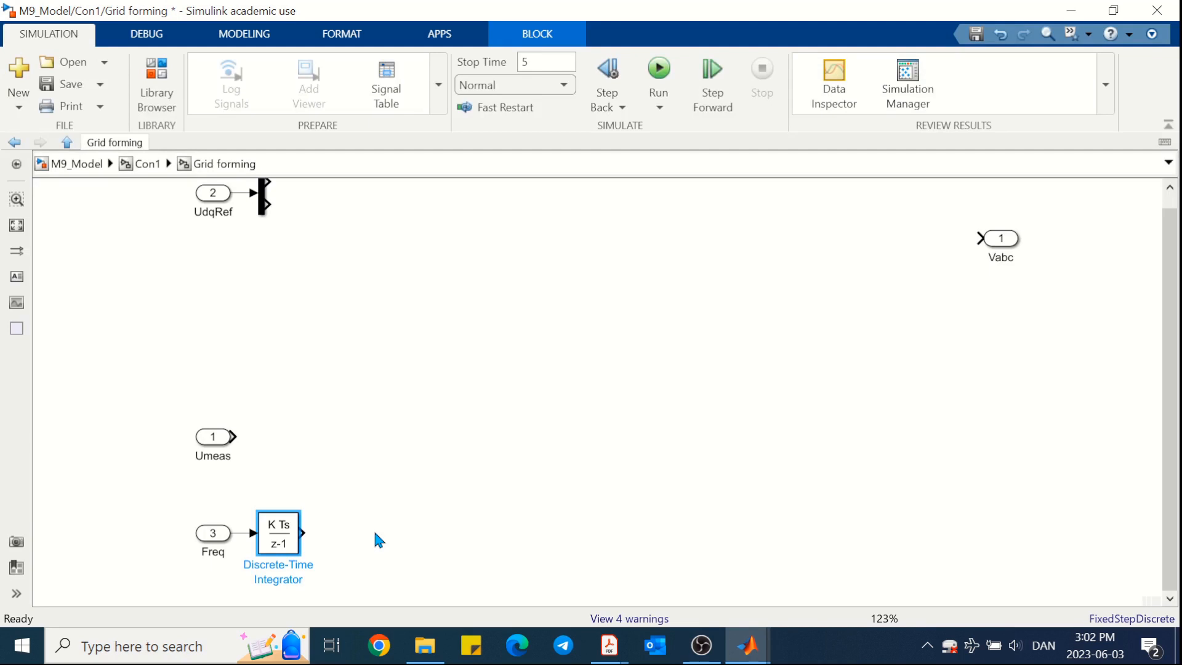
Step: Add a Goto block with the tag wt and connect it to the Discrete-Time Integrator's output
double_click(388, 533)
type("go")
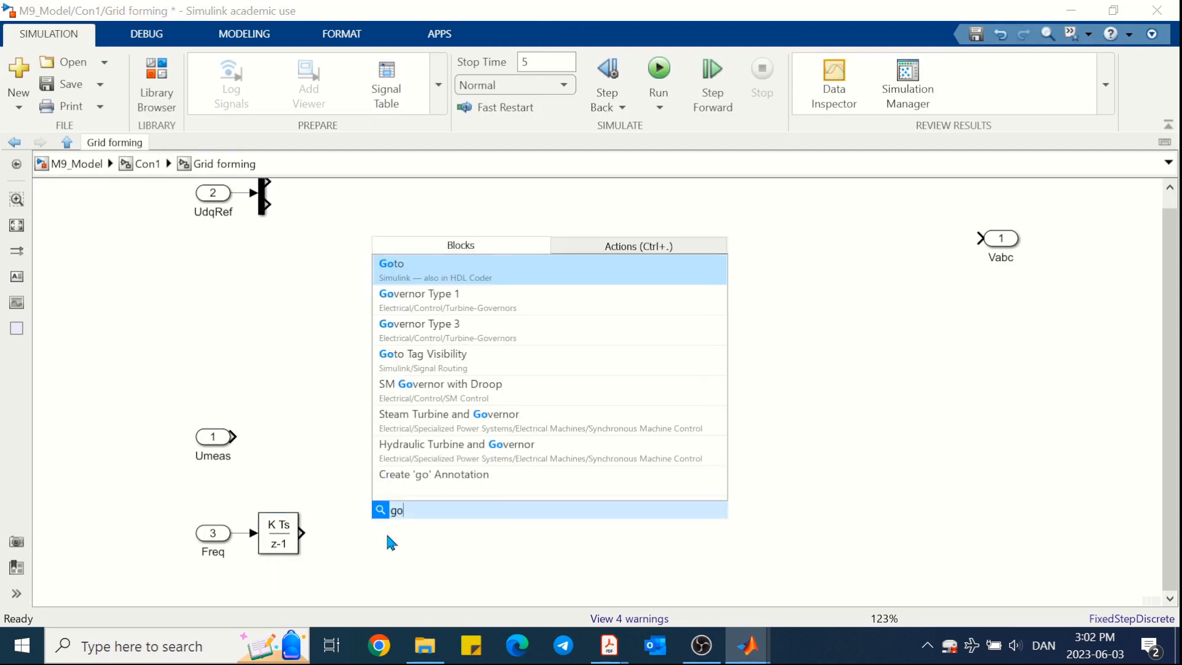
key("Return")
type("wt")
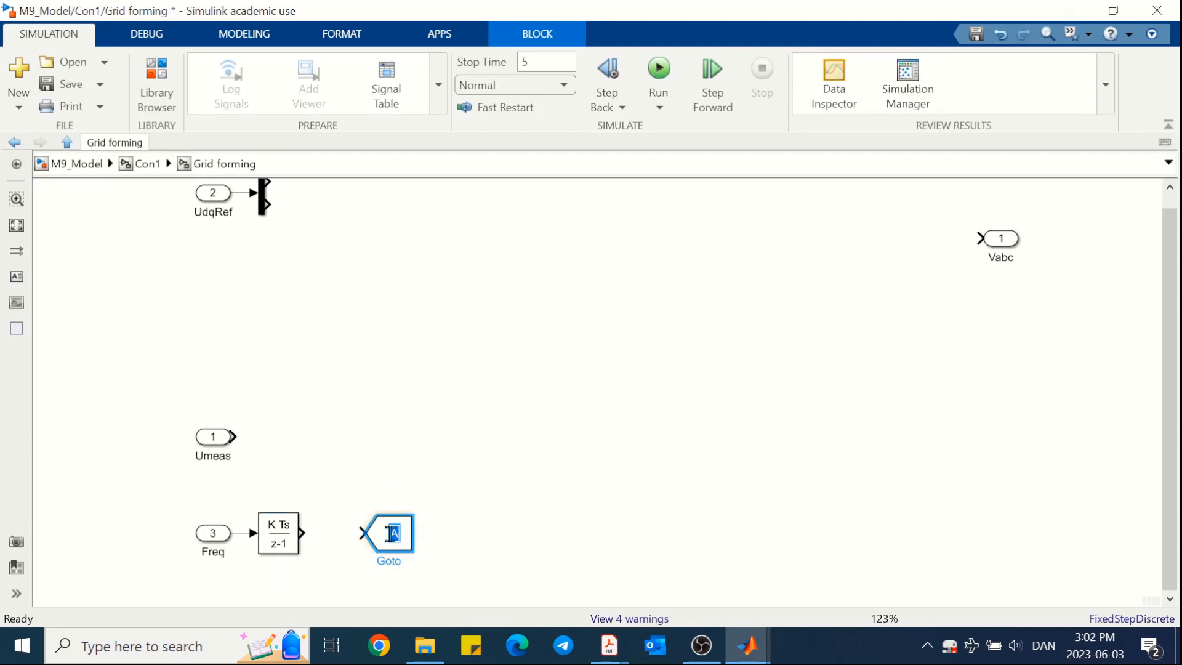
key("Return")
left_click_drag(412, 548, 425, 545)
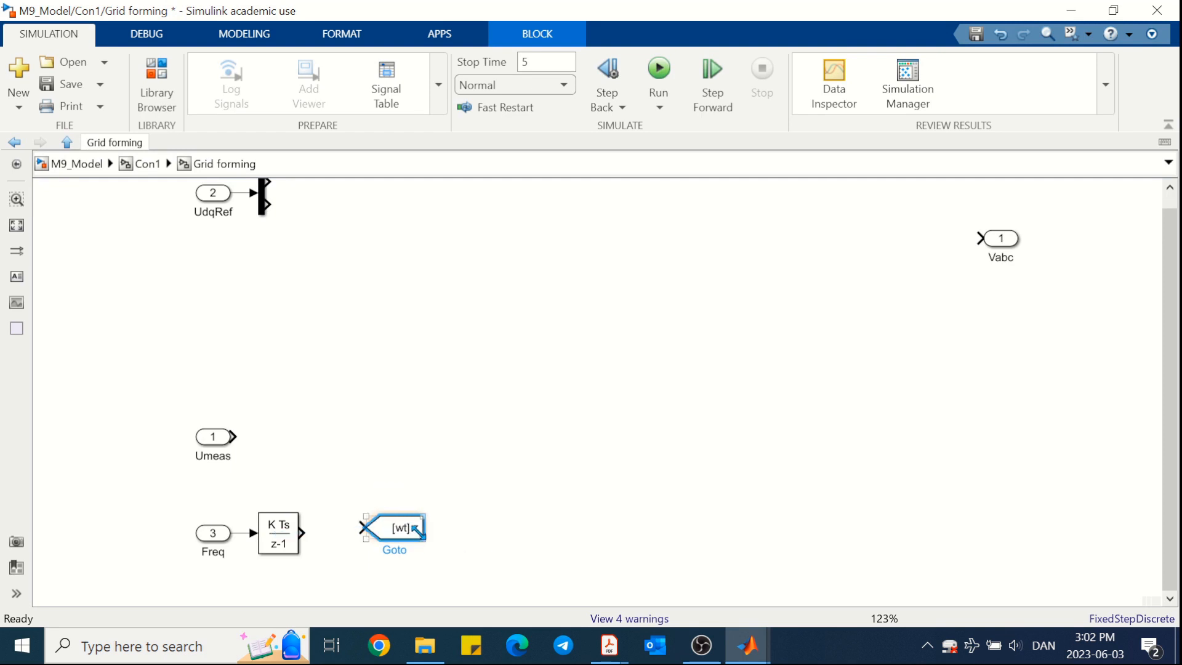
left_click_drag(303, 532, 351, 535)
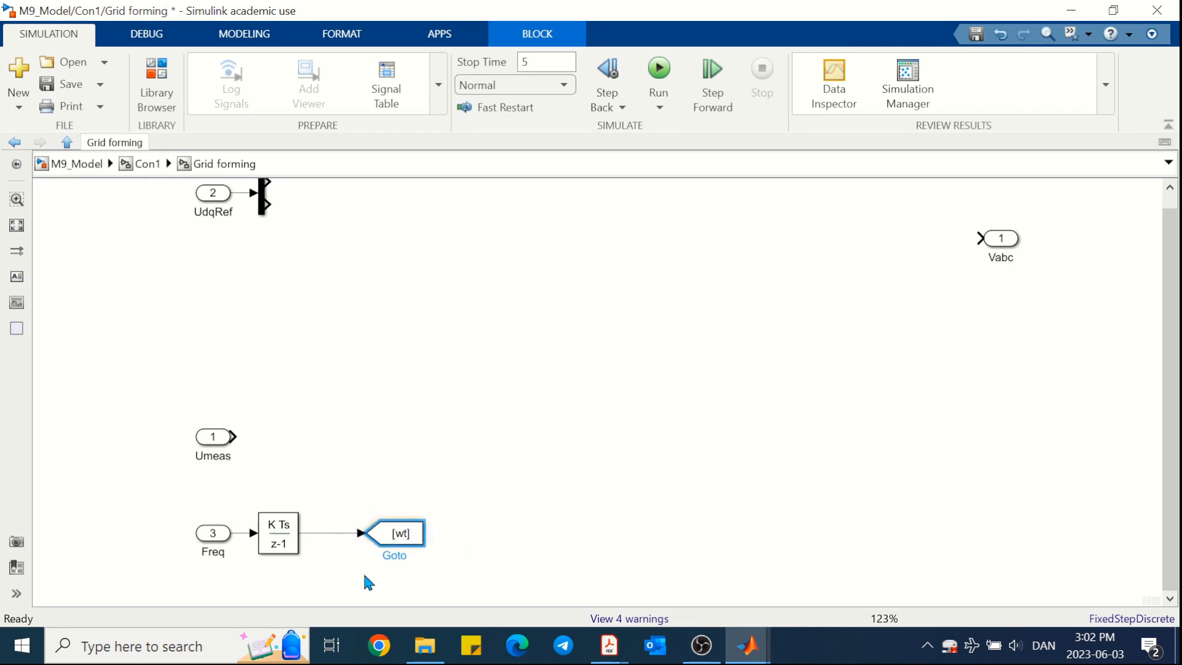
left_click(363, 574)
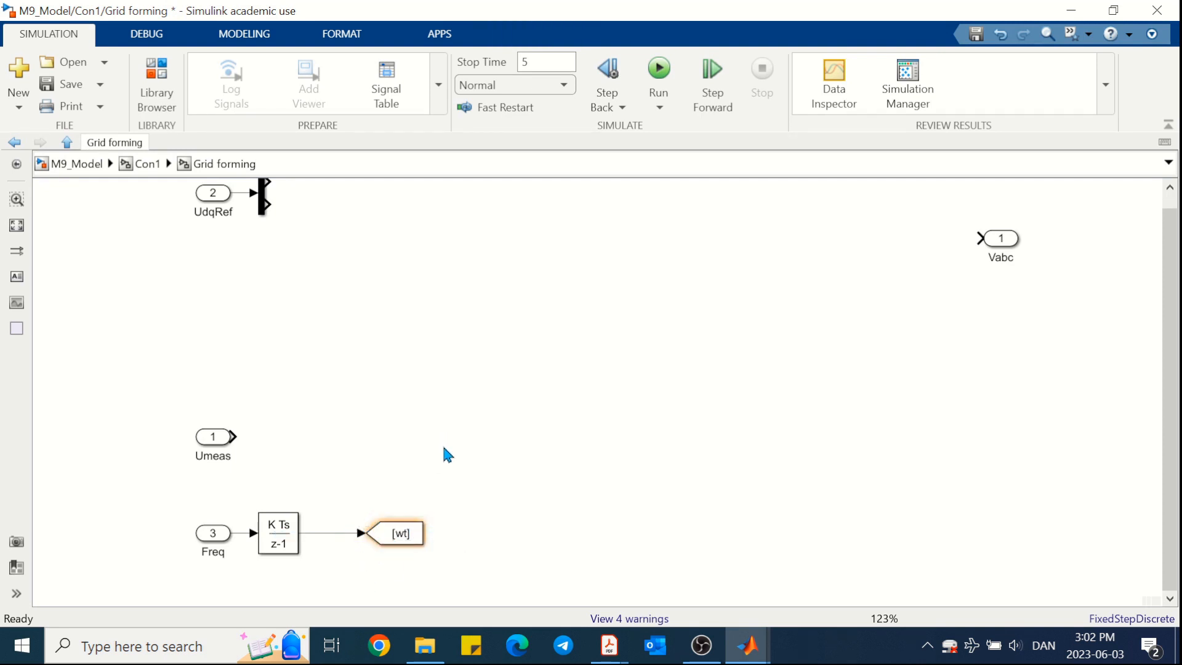
Step: Add an abc to dq0 block, feeding its abc input from Umeas and its wt input from the integrator output
type("abc")
key("Return")
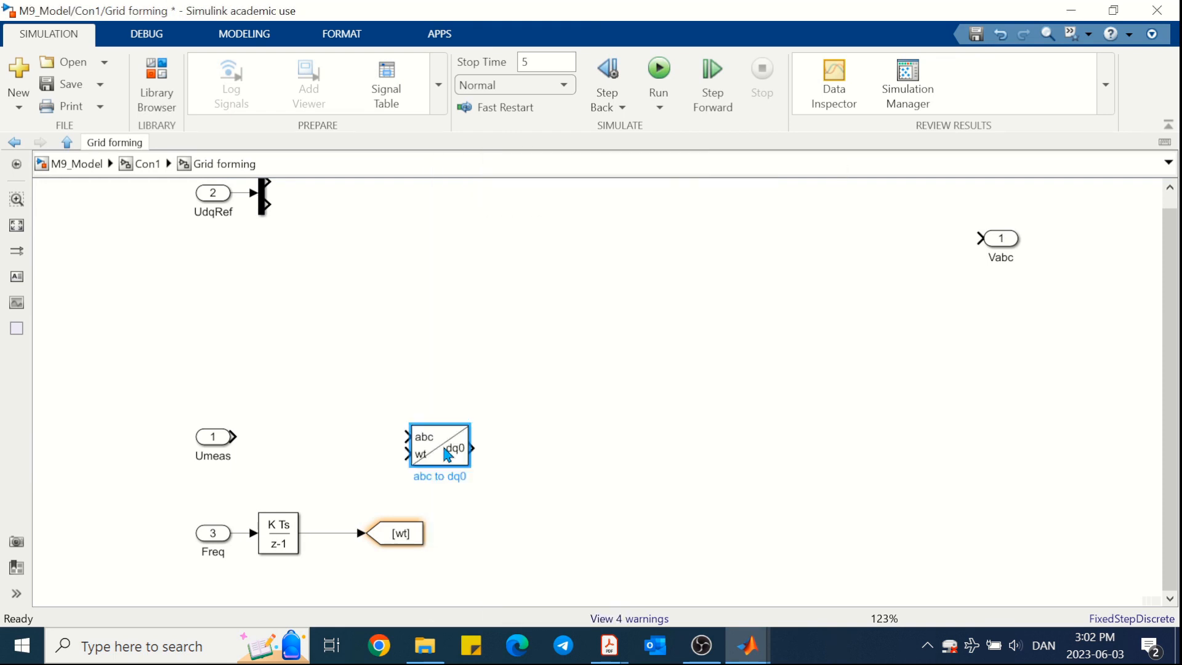
left_click_drag(442, 459, 330, 533)
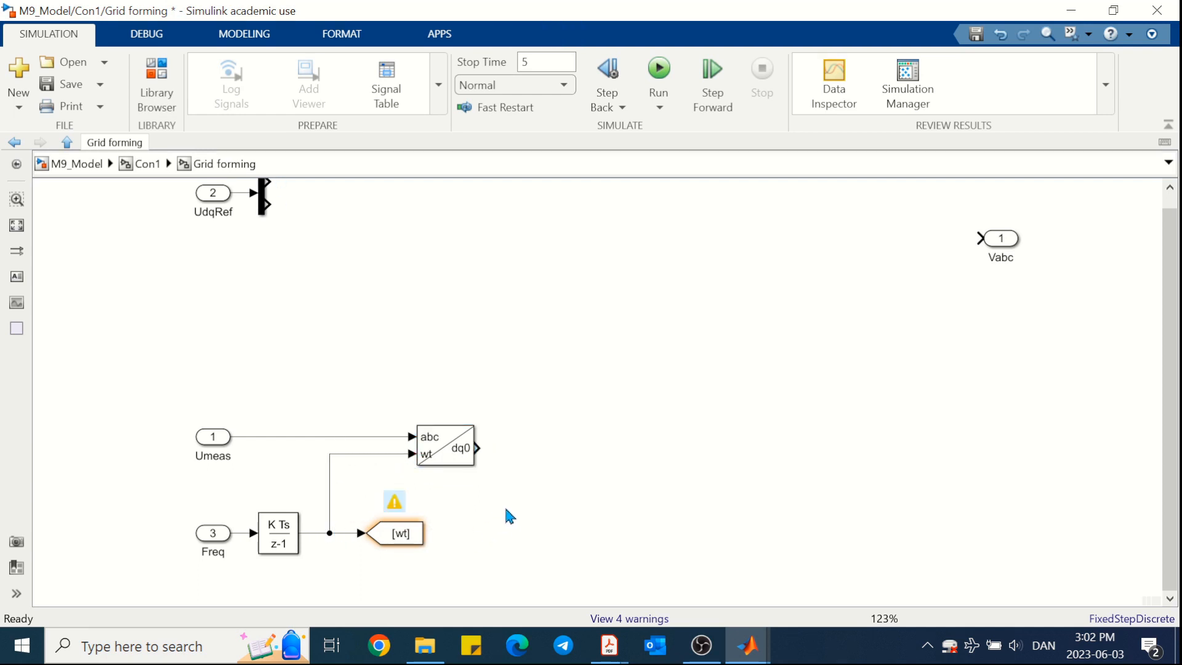
Step: Add a Demux block with 3 outputs, enlarge it and connect it to the dq0 output
double_click(515, 460)
type("de")
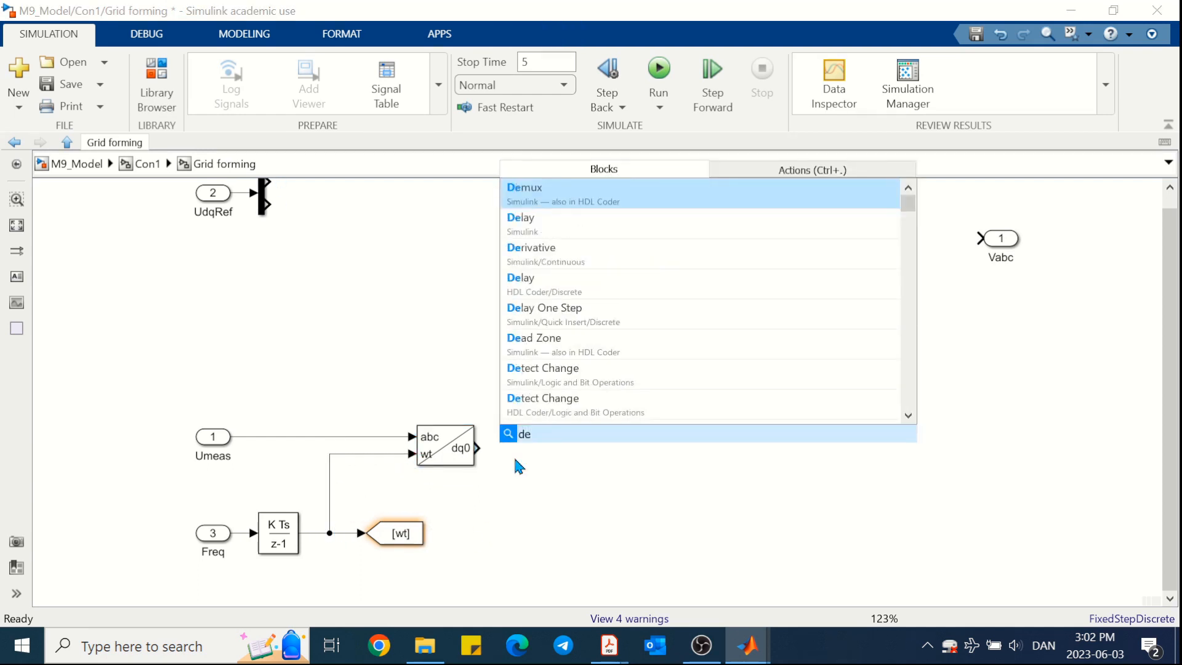
key("Return")
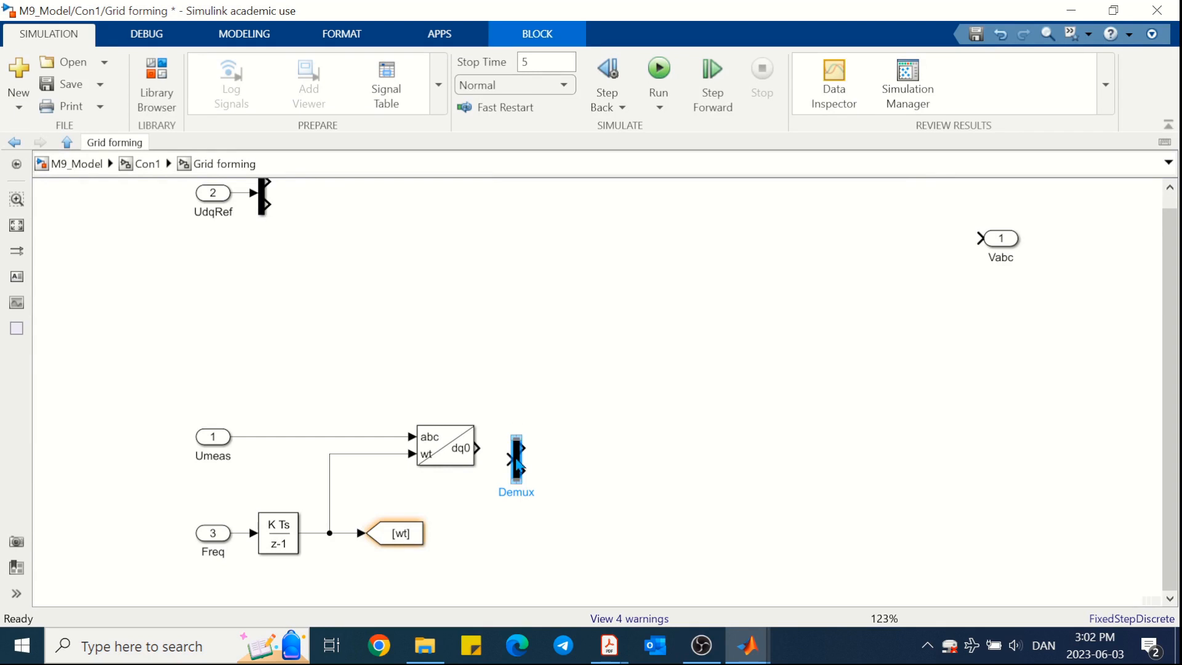
double_click(517, 464)
type("3")
key("Return")
left_click_drag(522, 438, 523, 411)
left_click_drag(478, 448, 511, 448)
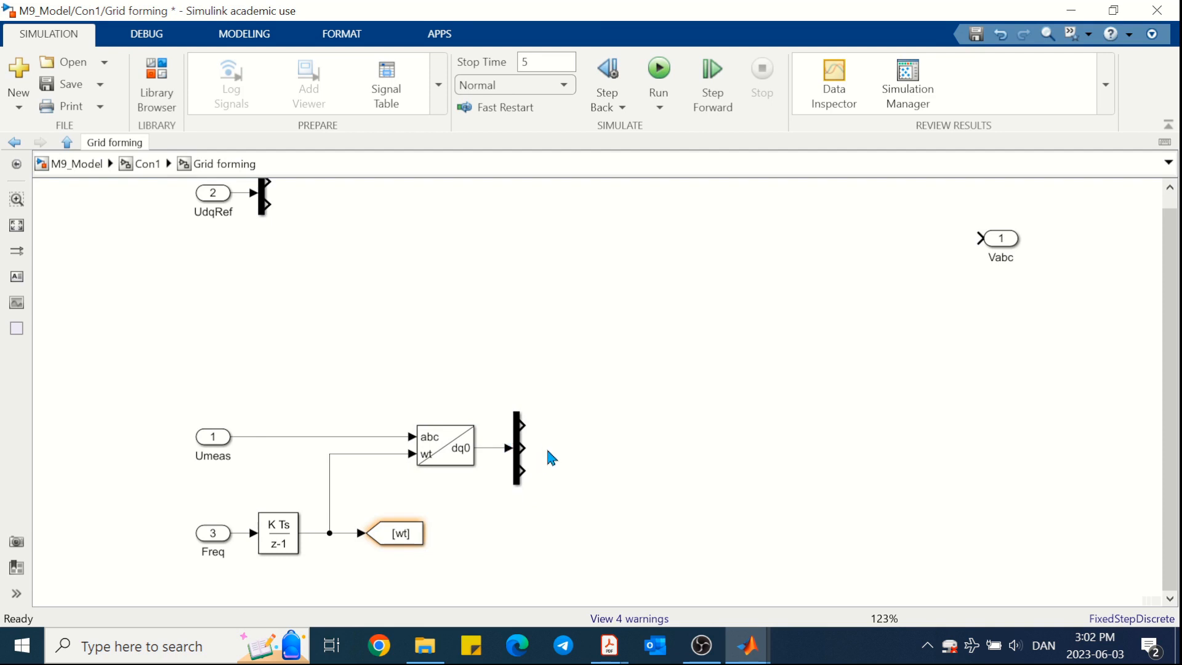
Step: Add a Terminator block and connect it to the third output of the dq0 Demux
double_click(568, 485)
type("ter")
left_click(609, 250)
left_click_drag(560, 476, 561, 468)
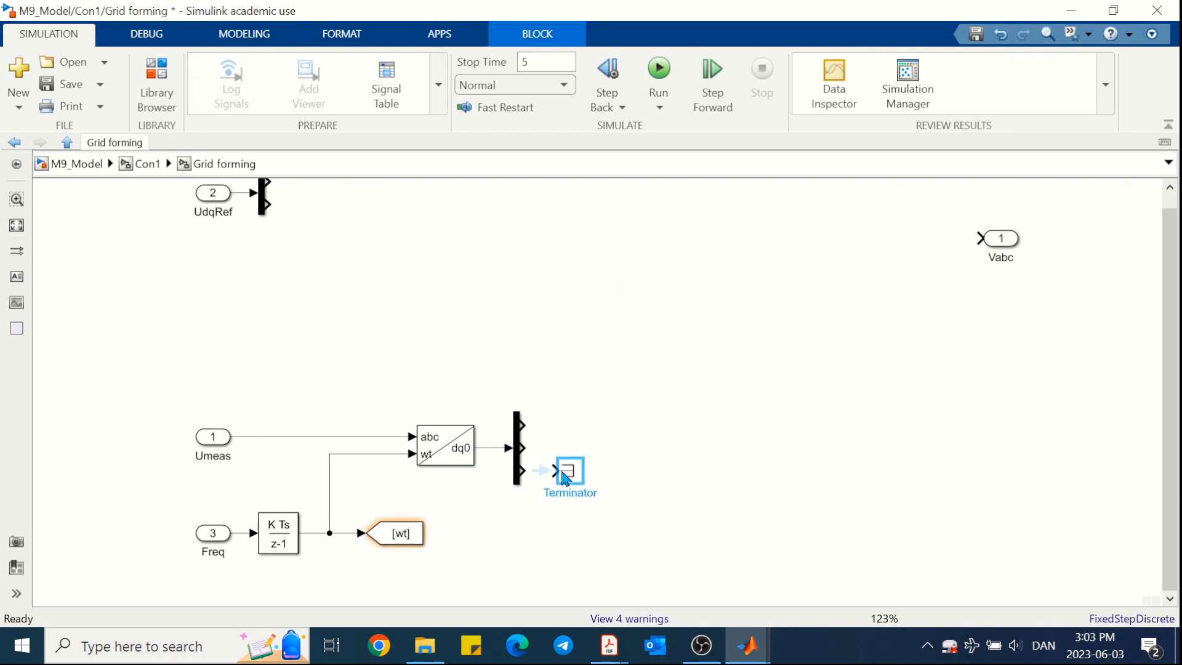
left_click(542, 472)
Step: Add a Goto block with the tag Ud_meas and connect it to the first output of the dq0 Demux
double_click(609, 459)
type("go")
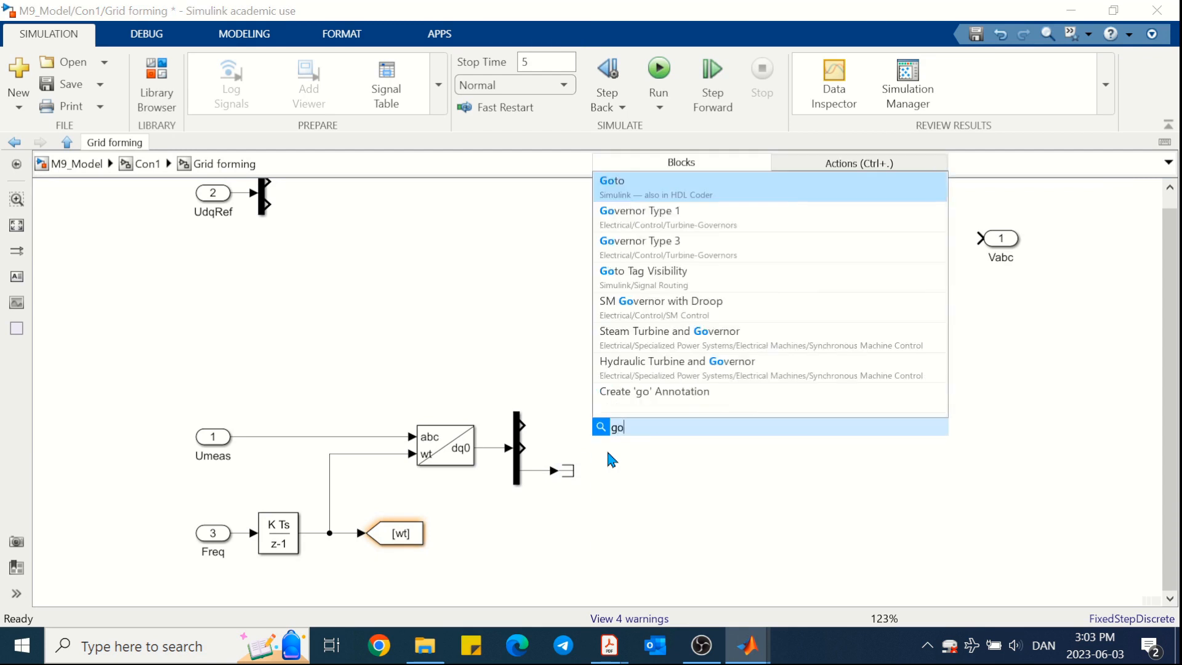
key("Return")
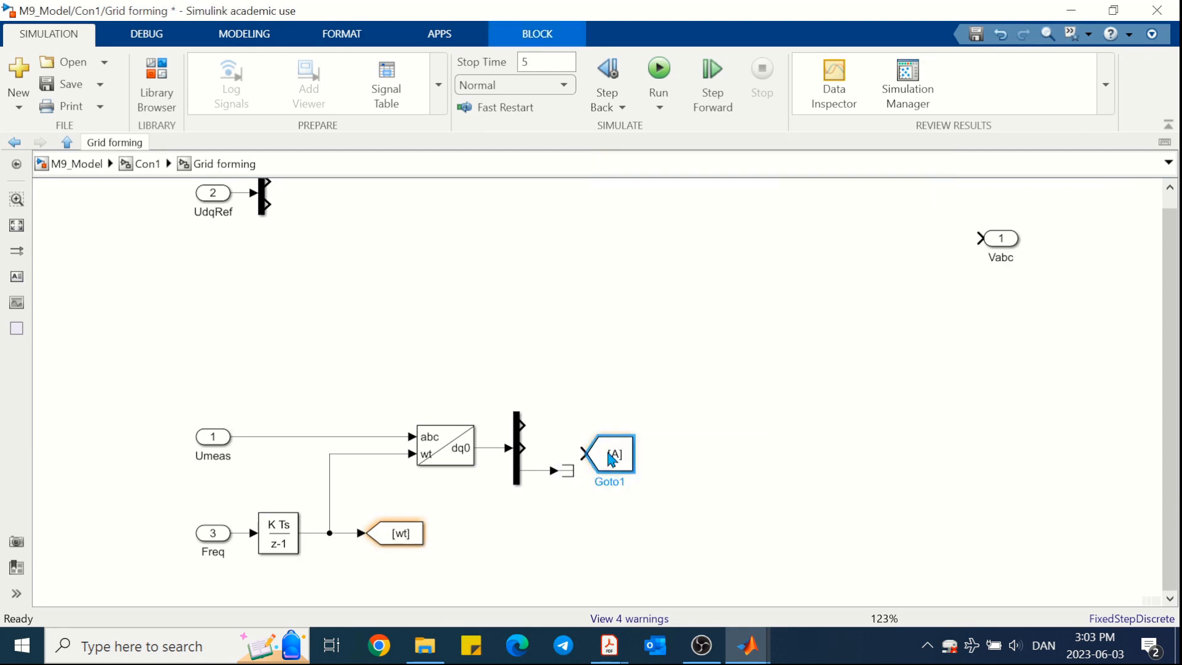
double_click(611, 459)
double_click(742, 407)
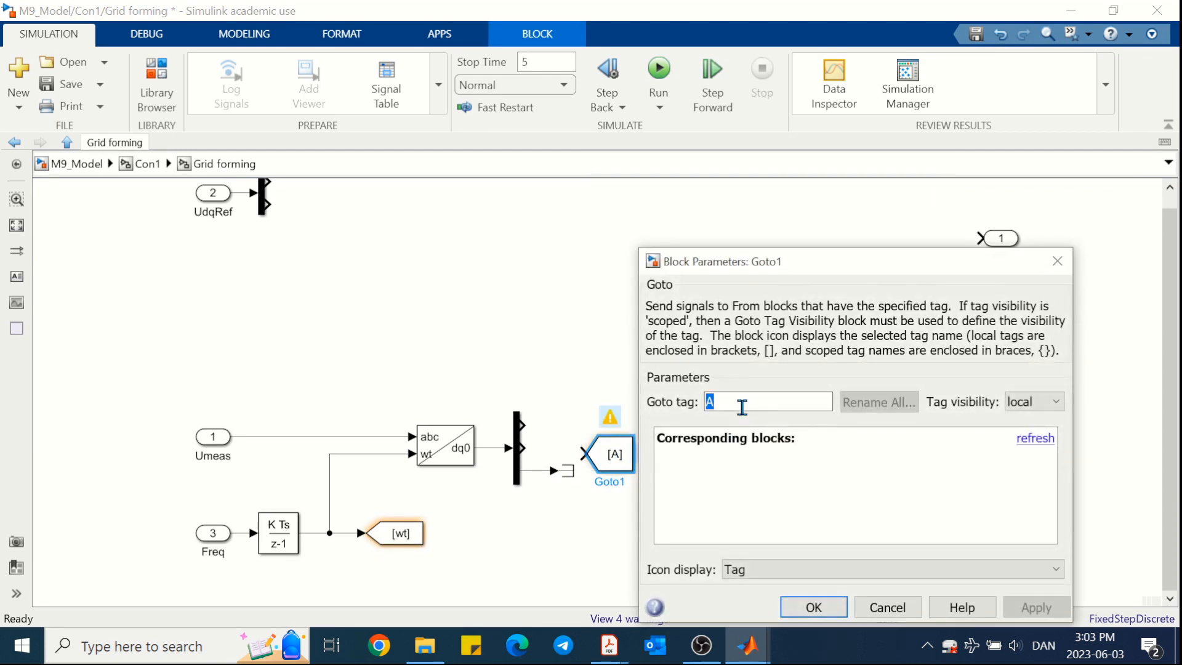
type("Ud_meas")
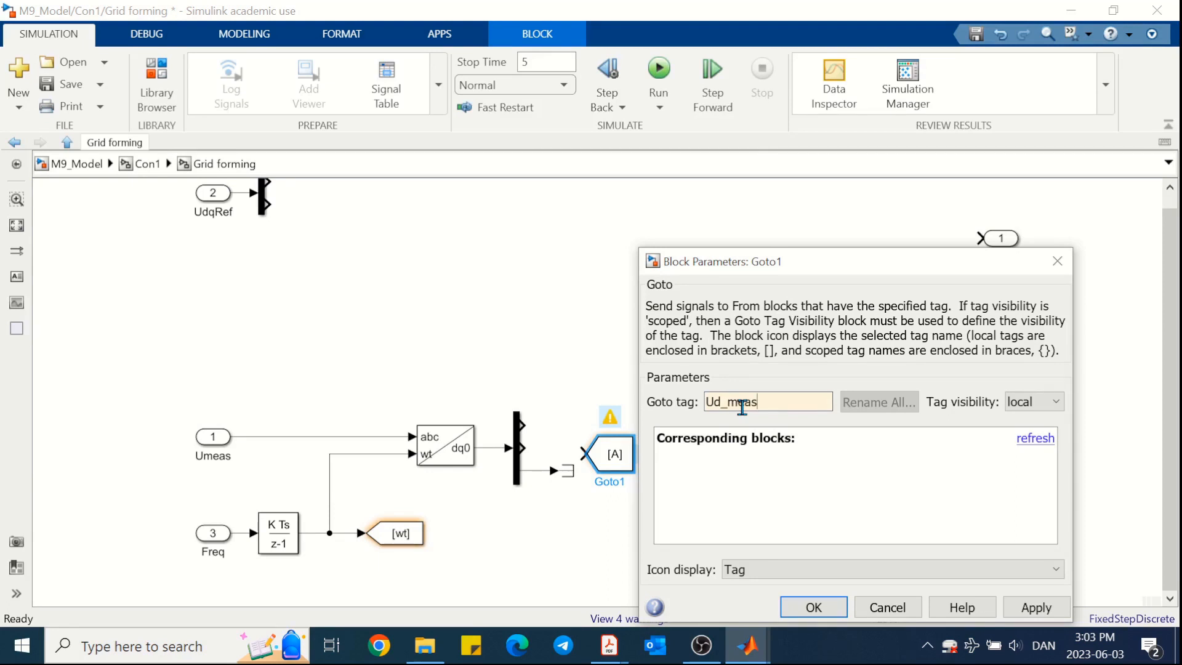
key("Return")
left_click_drag(633, 472, 525, 448)
left_click(559, 427)
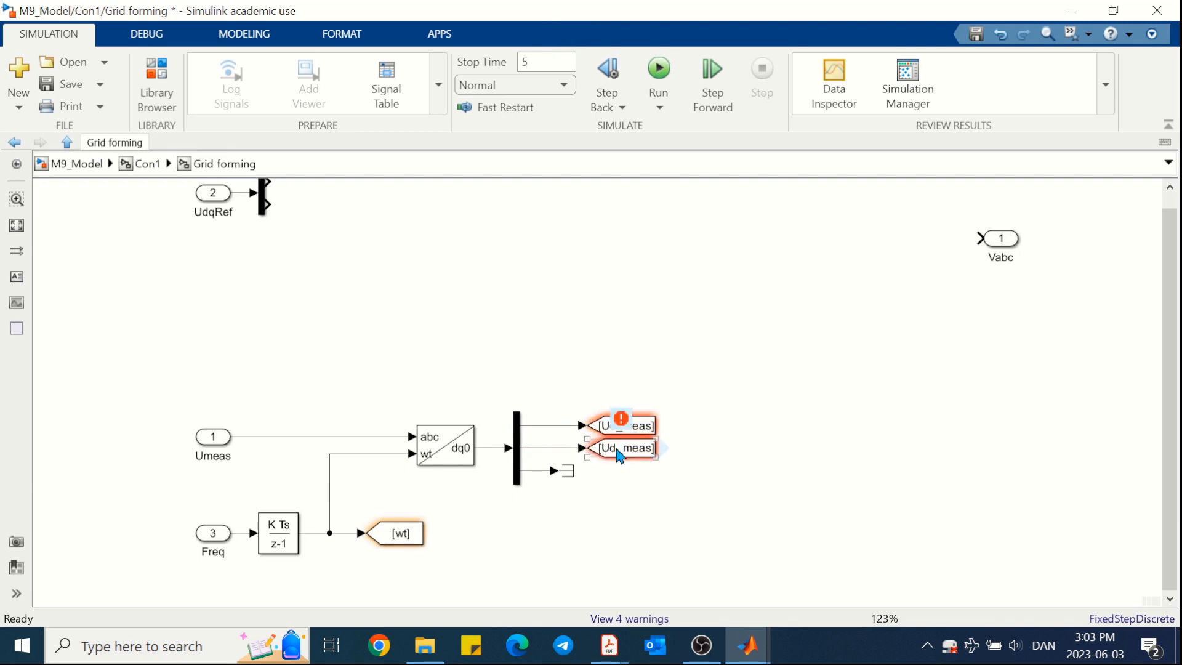
Step: Change the tag of the Goto block on the Demux's second output to Uq_meas
double_click(622, 448)
left_click(745, 402)
key("BackSpace")
key("BackSpace")
type("Uq_meas")
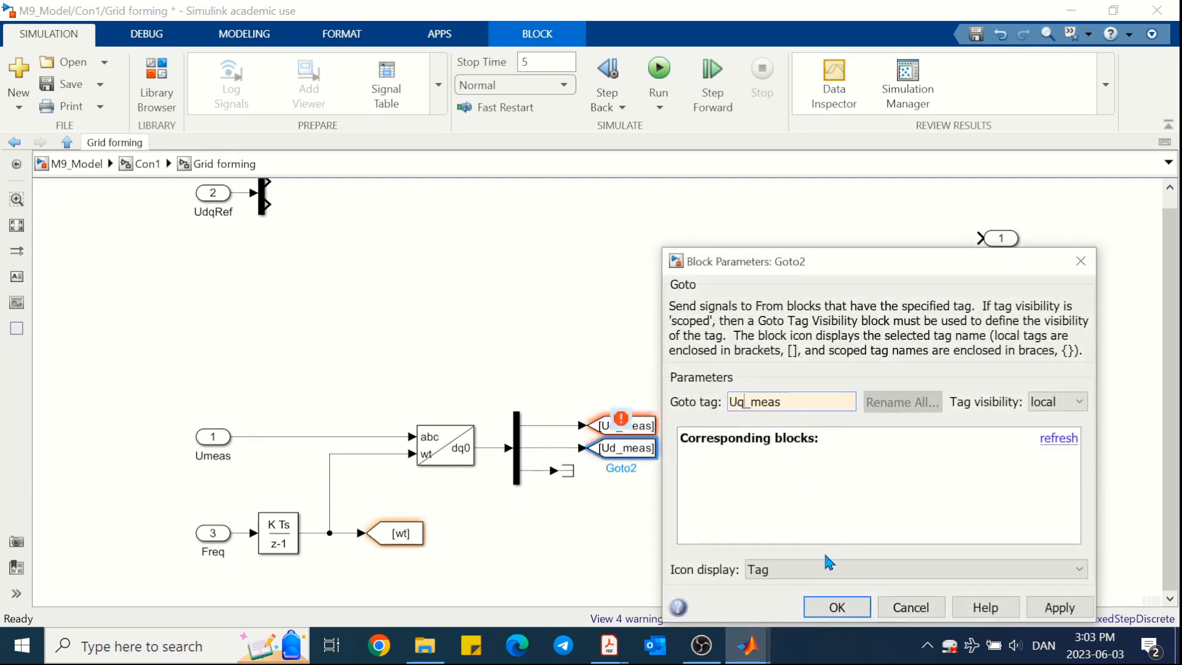
left_click(811, 606)
left_click(627, 533)
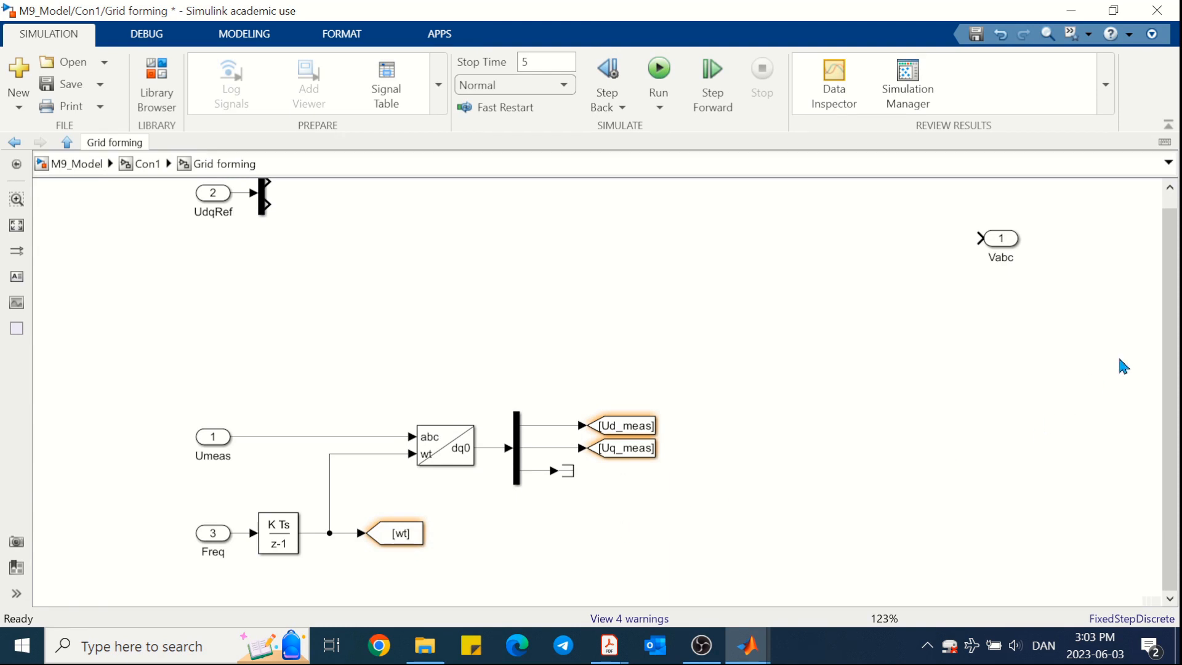
Step: Add a Goto block with the tag Ud_ref and connect it to the first output of the UdqRef Demux
scroll(475, 298, "up", 1)
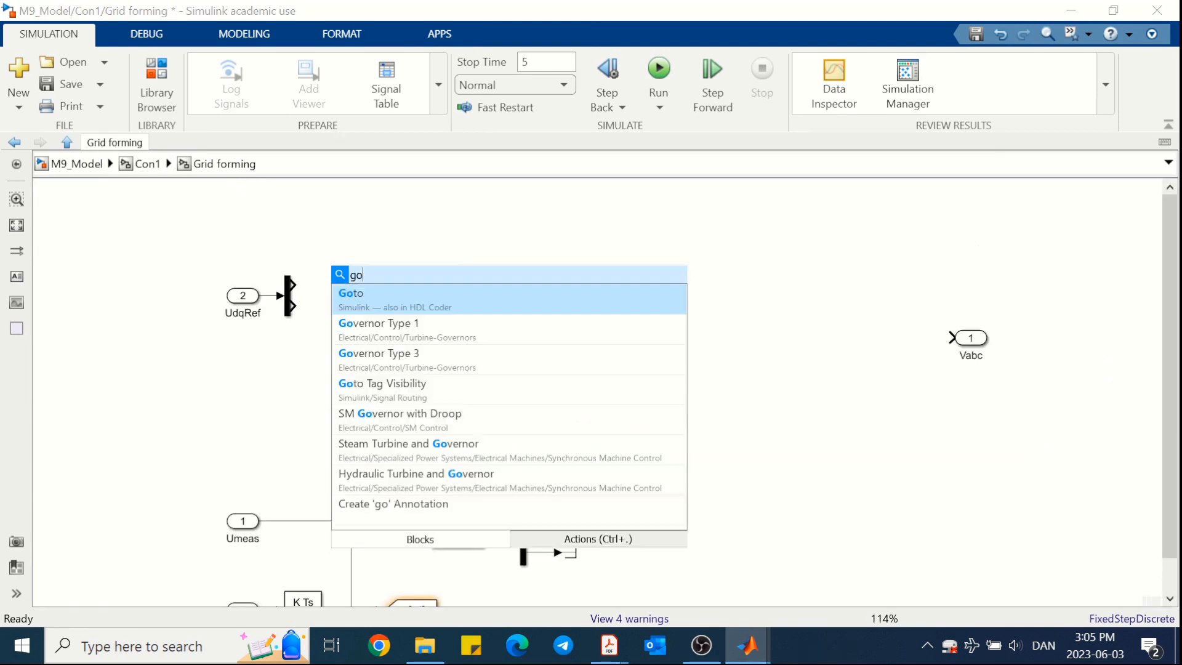
key("Return")
double_click(348, 280)
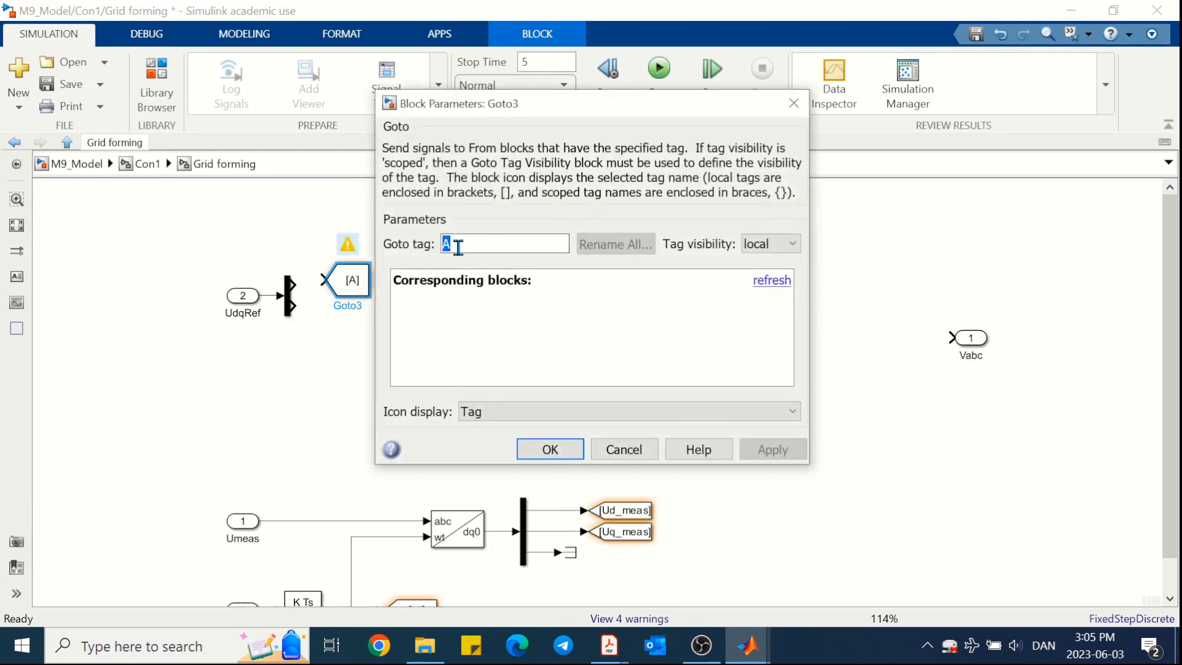
type("Ud_ref")
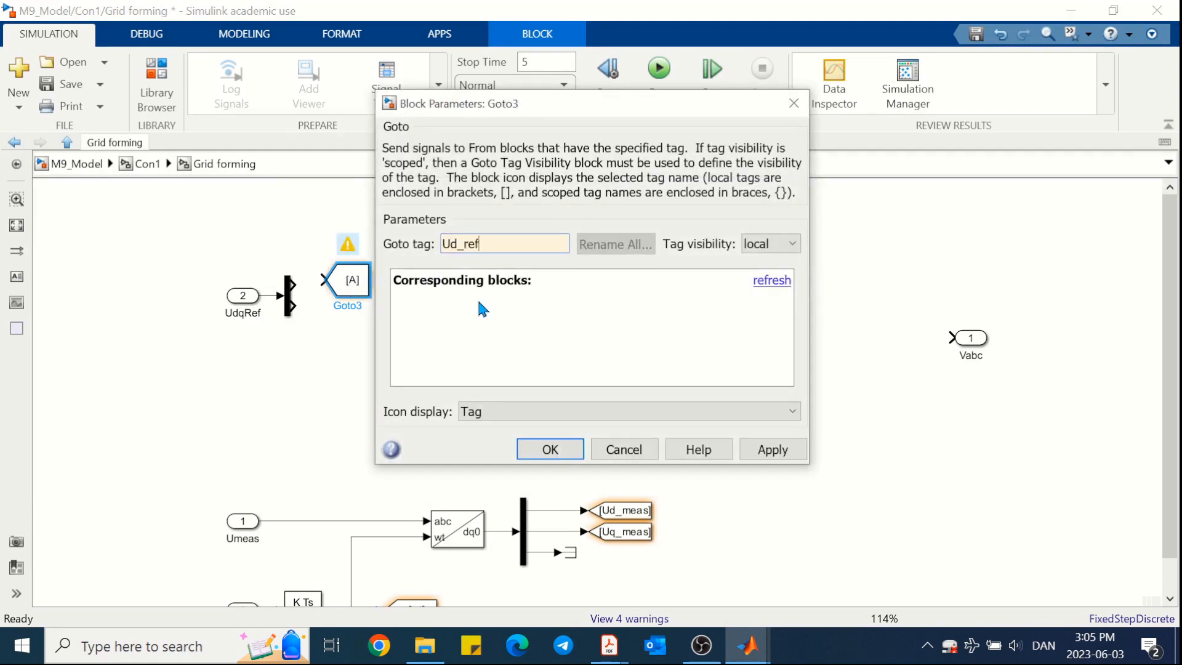
key("Return")
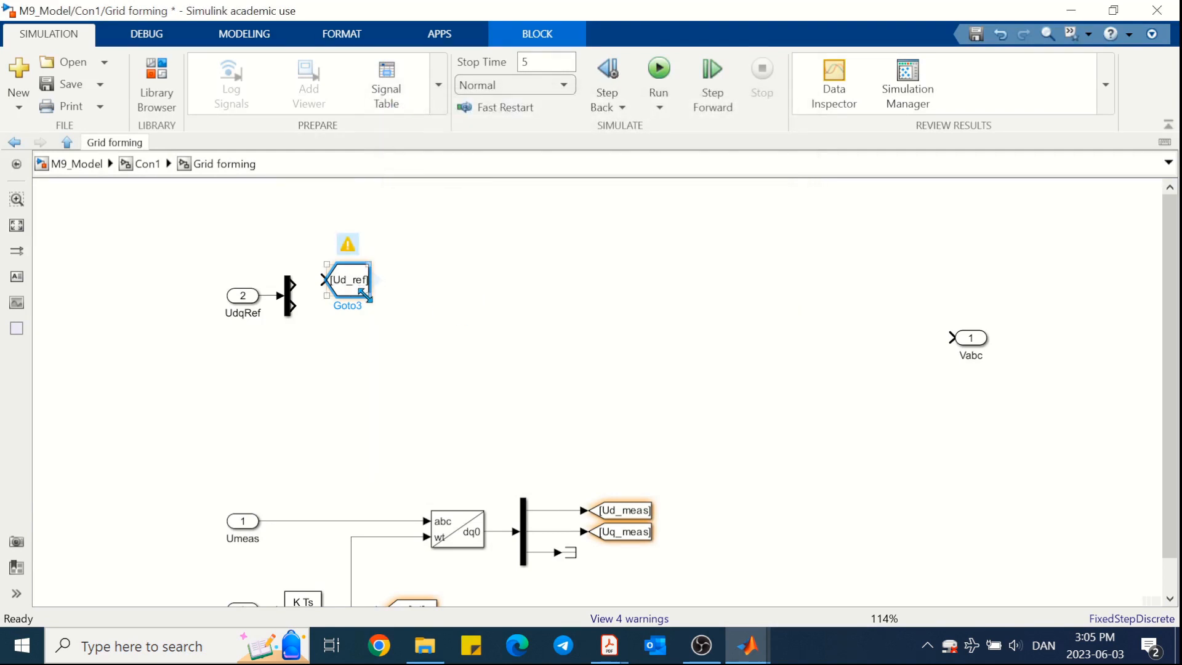
left_click_drag(366, 295, 354, 316)
left_click(305, 285)
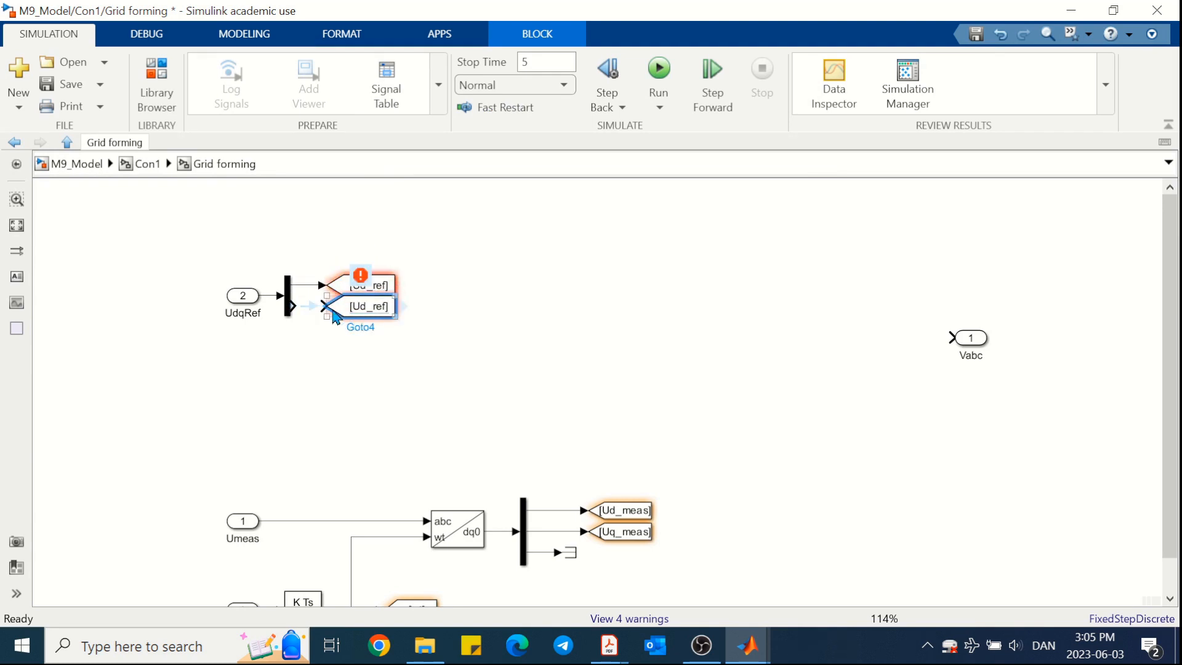
Step: Connect the copied Goto block to the UdqRef Demux's second output, retag it Uq_ref and align it below the Ud_ref block
left_click(312, 307)
left_click(364, 306)
left_click(365, 306)
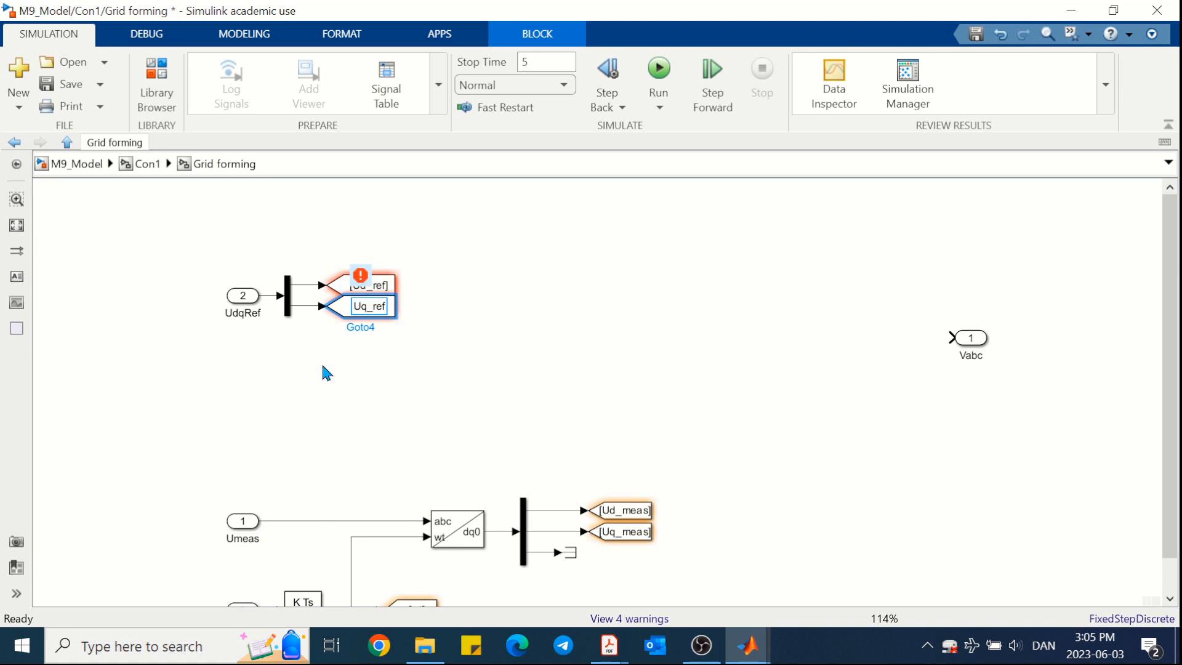
mouse_move(397, 296)
left_mouse_down()
mouse_move(392, 306)
mouse_move(391, 290)
left_mouse_up()
left_click(390, 290)
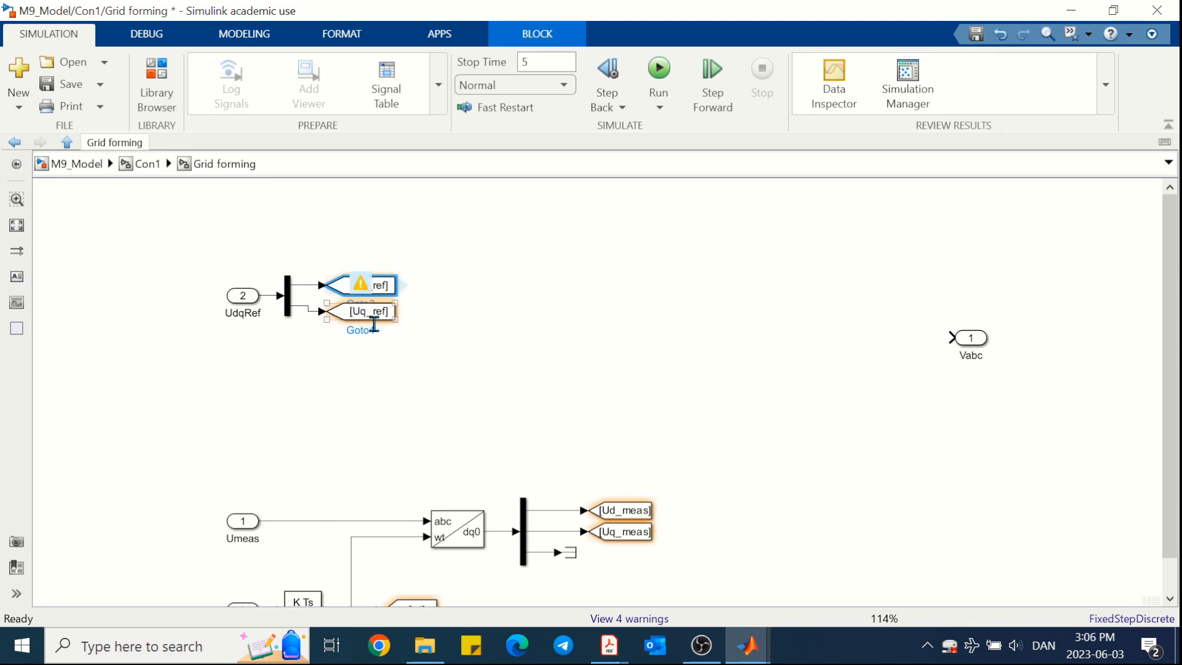
left_click(355, 350)
left_click(357, 318)
key("Up")
left_click(353, 340)
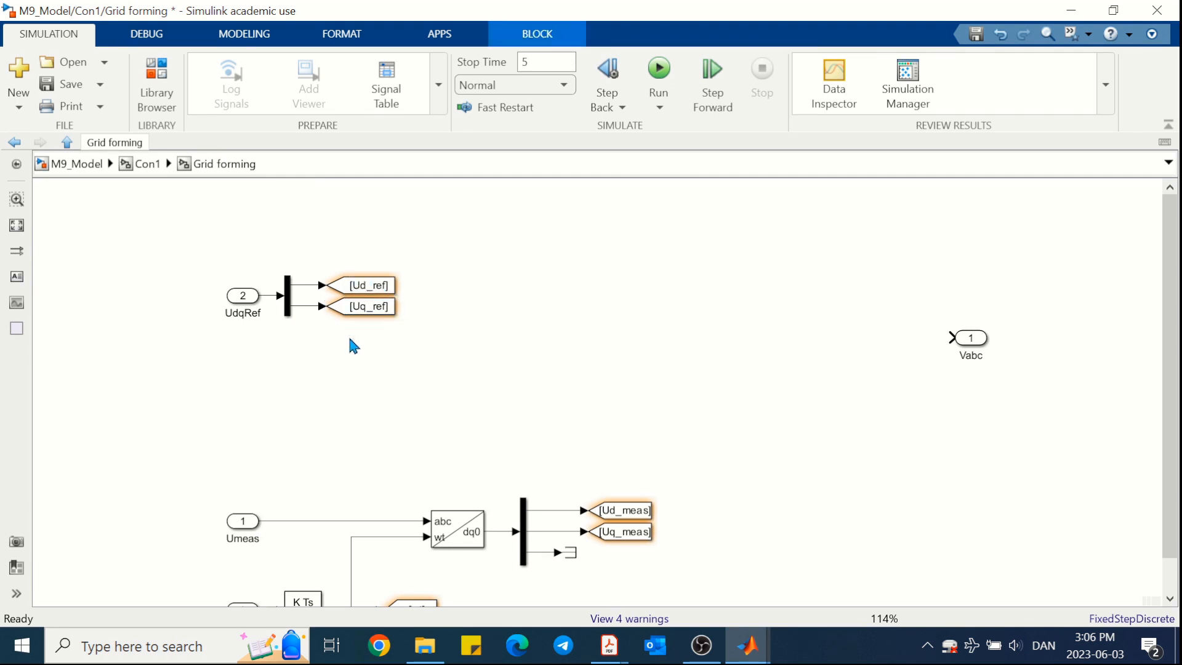
Step: Add a round Sum block with the signs -+| above the reference Goto blocks and feed its plus input from the Ud_ref signal
double_click(397, 231)
type("sum")
key("Return")
double_click(399, 233)
type("-+")
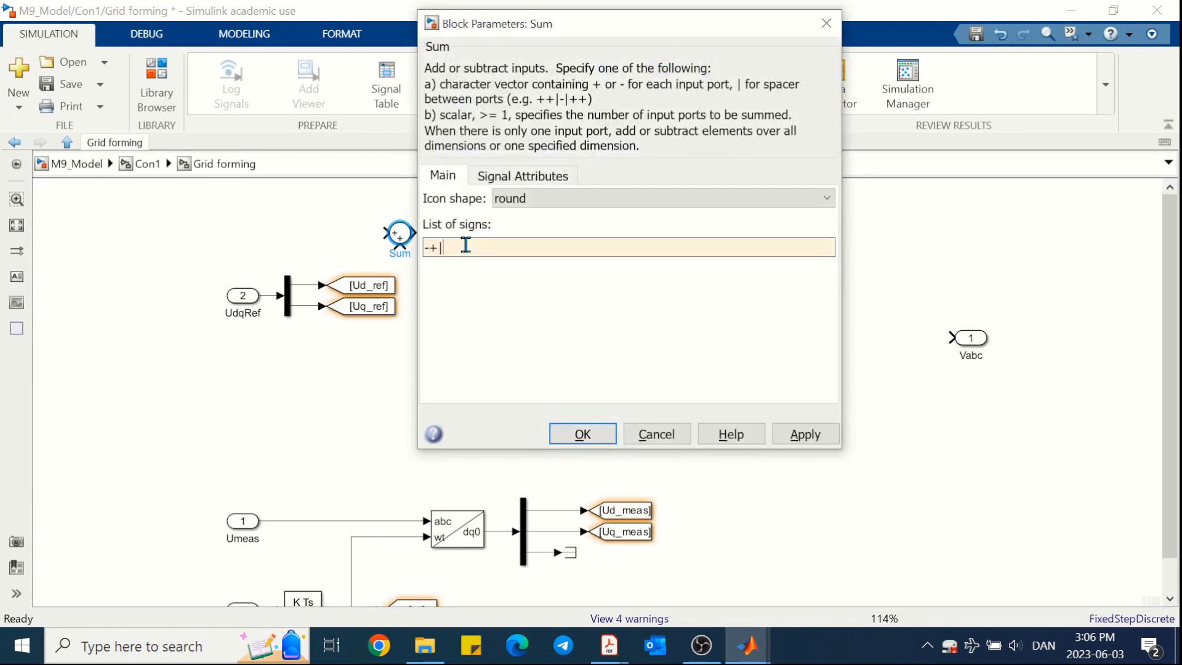
key("Return")
left_click_drag(384, 233, 312, 286)
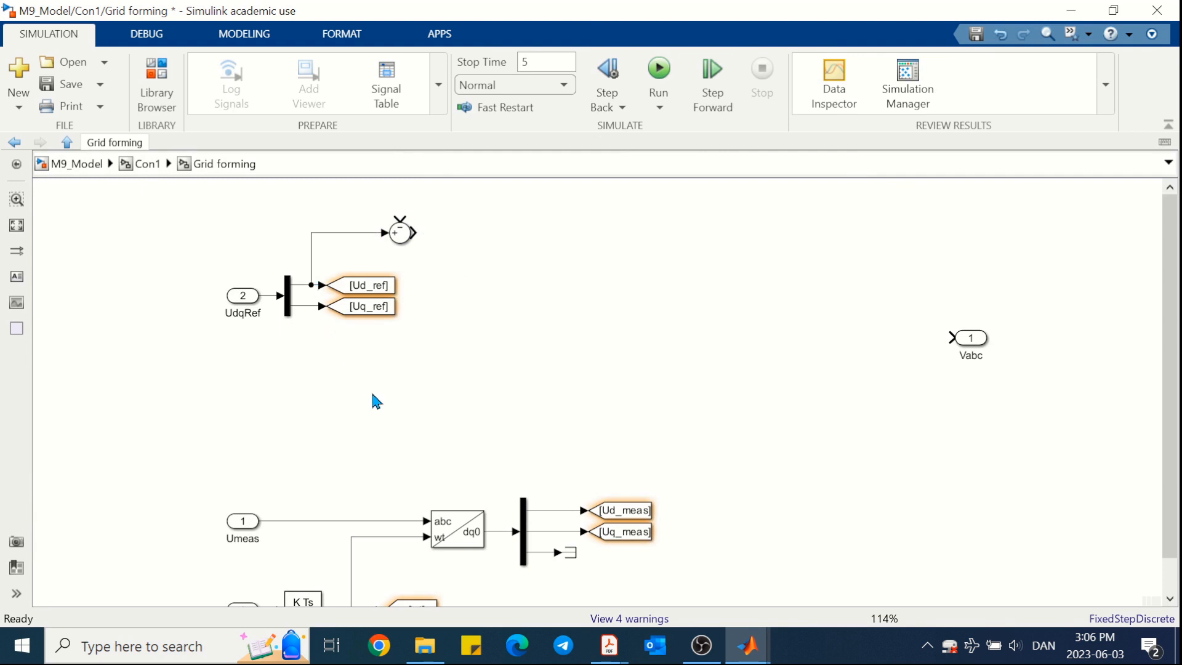
Step: Set the foreground color of the Ud_ref, Uq_ref, Ud_meas and Uq_meas Goto blocks to Dark Green
left_click_drag(413, 265, 385, 338)
left_click(641, 529, "shift")
right_click(640, 541)
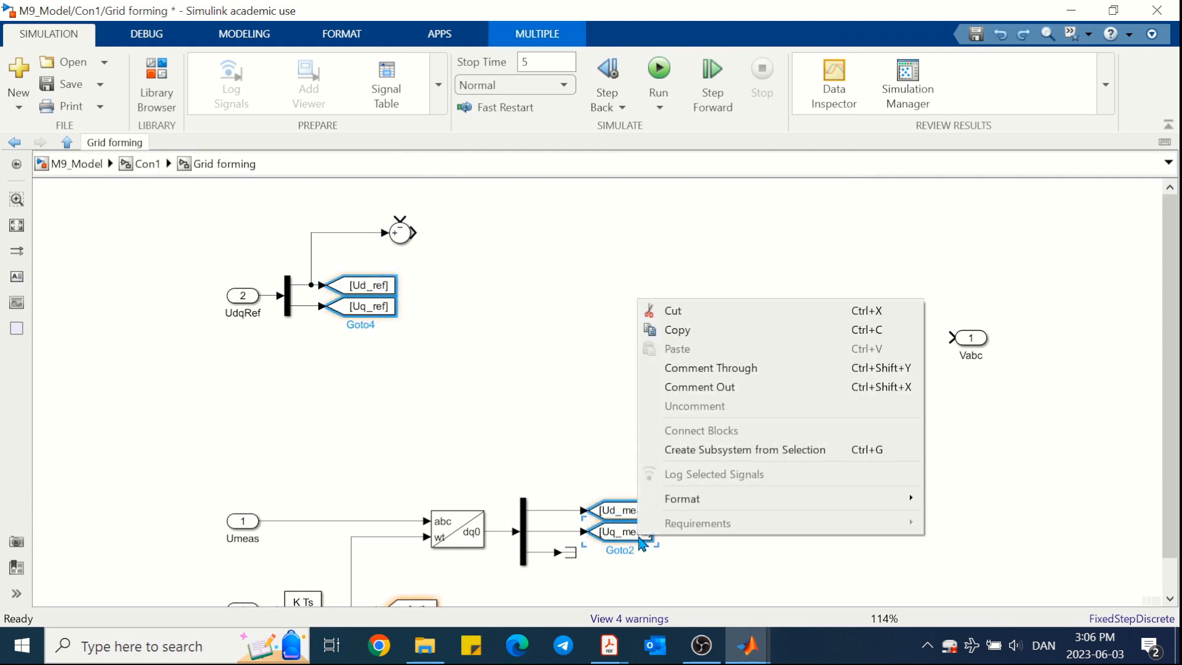
mouse_move(701, 497)
mouse_move(969, 360)
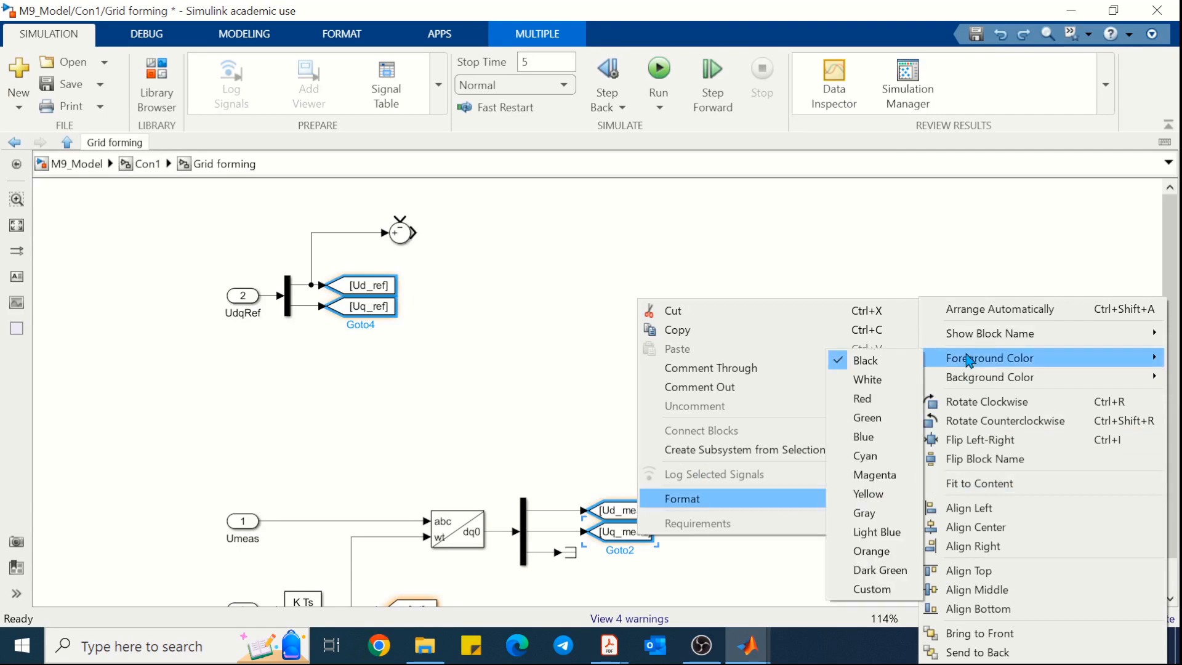
left_click(871, 551)
left_click(636, 409)
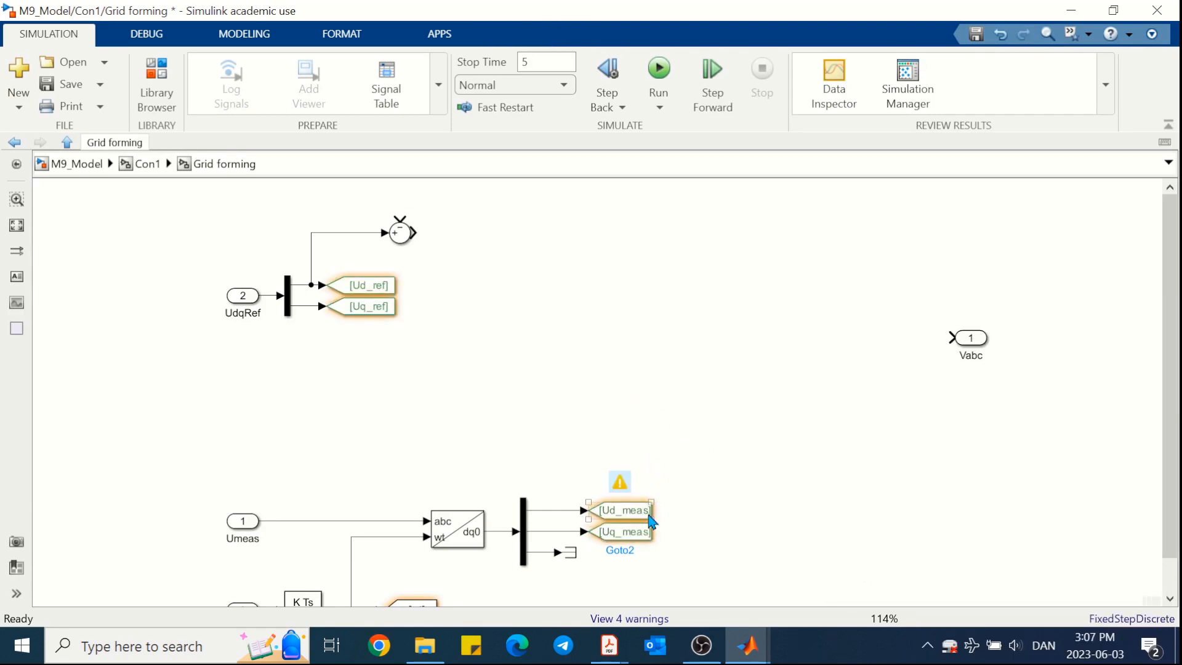
Step: Feed a Ud_meas From block into the Sum's minus input and copy the Sum below the reference Goto blocks with signs |+-
left_click_drag(369, 206, 401, 401)
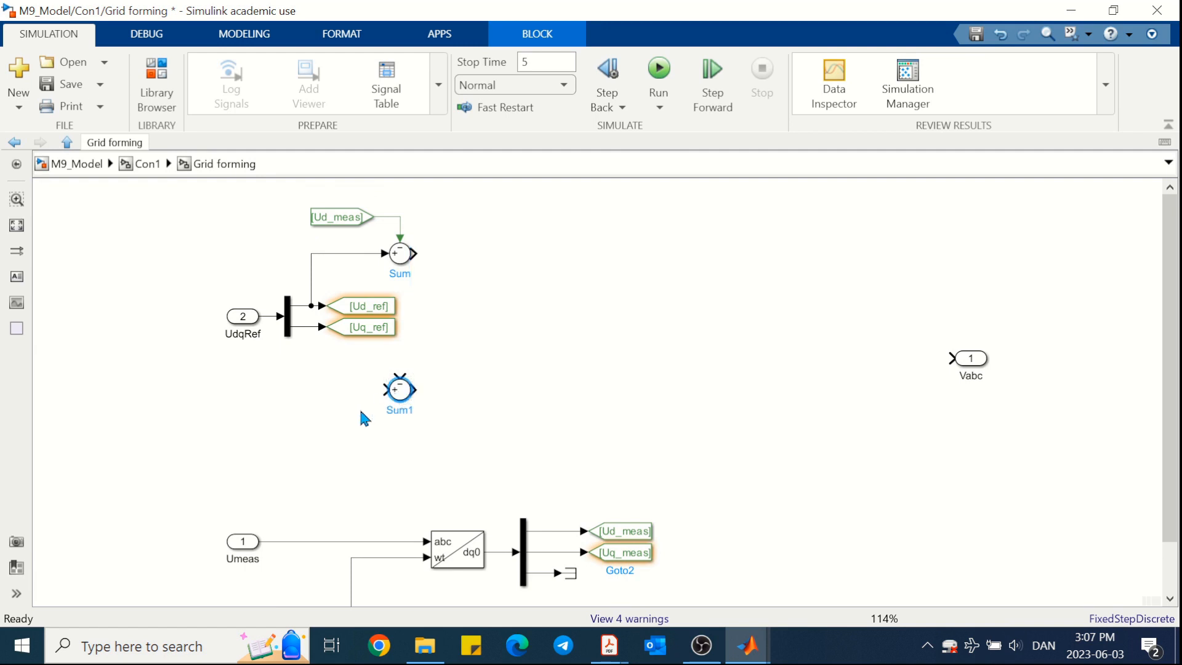
double_click(399, 389)
key("BackSpace")
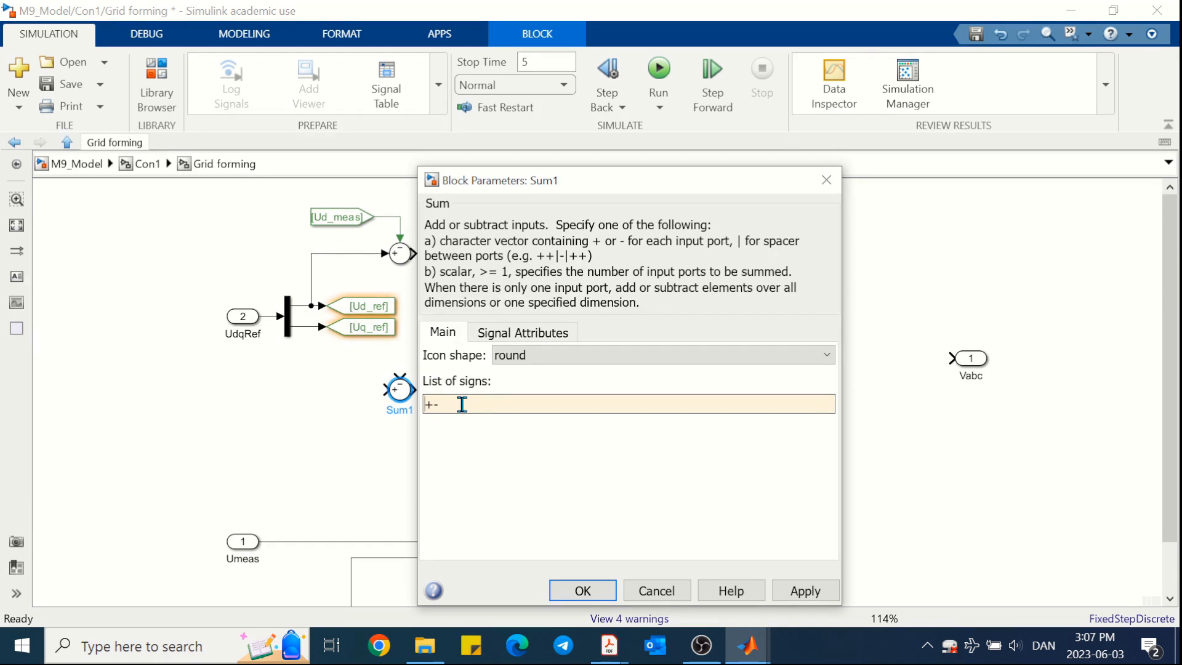
key("Return")
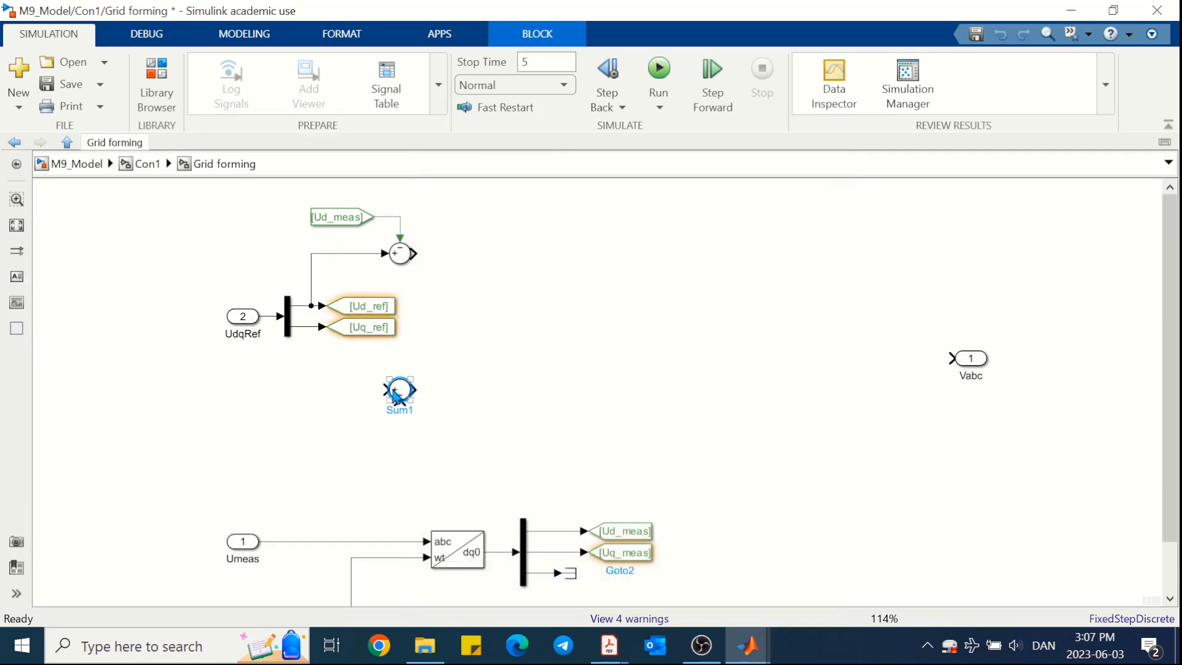
Step: Connect the lower Sum's plus input to the Uq_ref signal and its minus input to a Uq_meas From block
left_click_drag(386, 389, 310, 327)
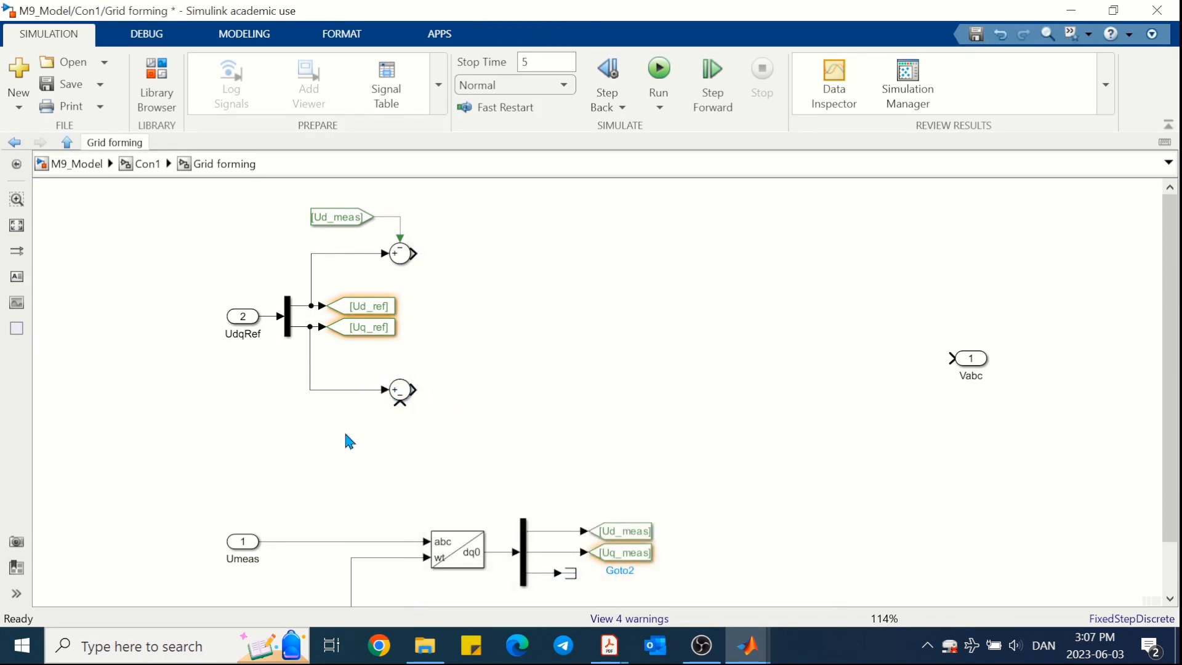
left_click_drag(659, 554, 401, 402)
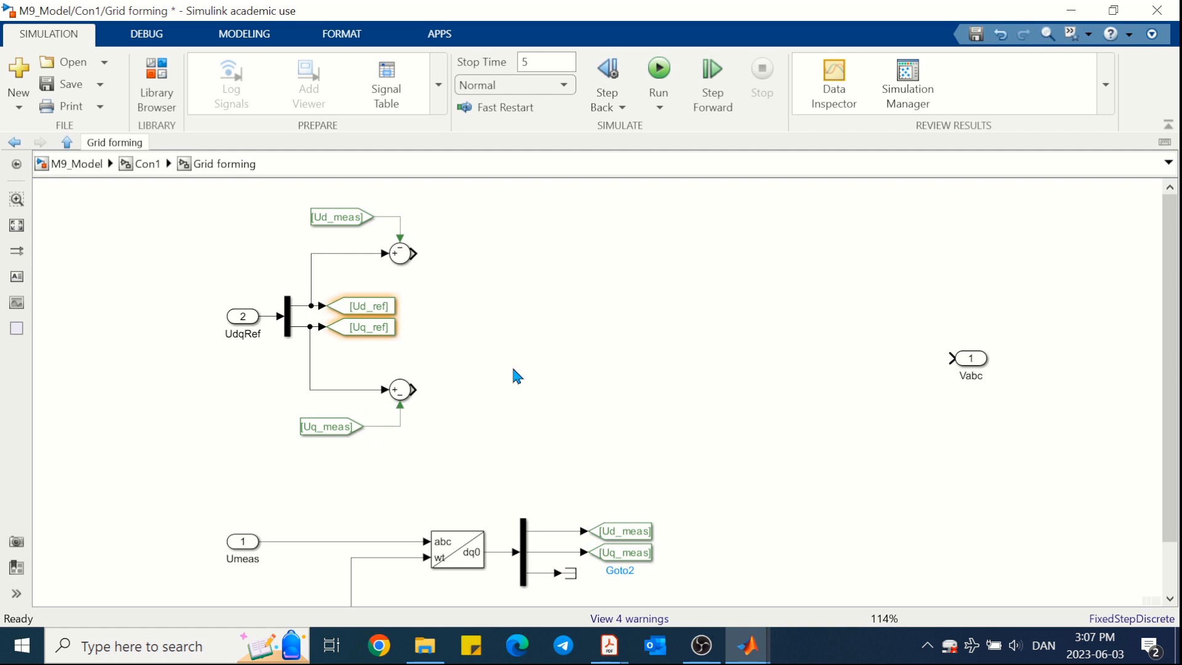
Step: Add a PID Controller block in line with the upper Sum and connect the Sum's output to it
double_click(495, 333)
type("pi")
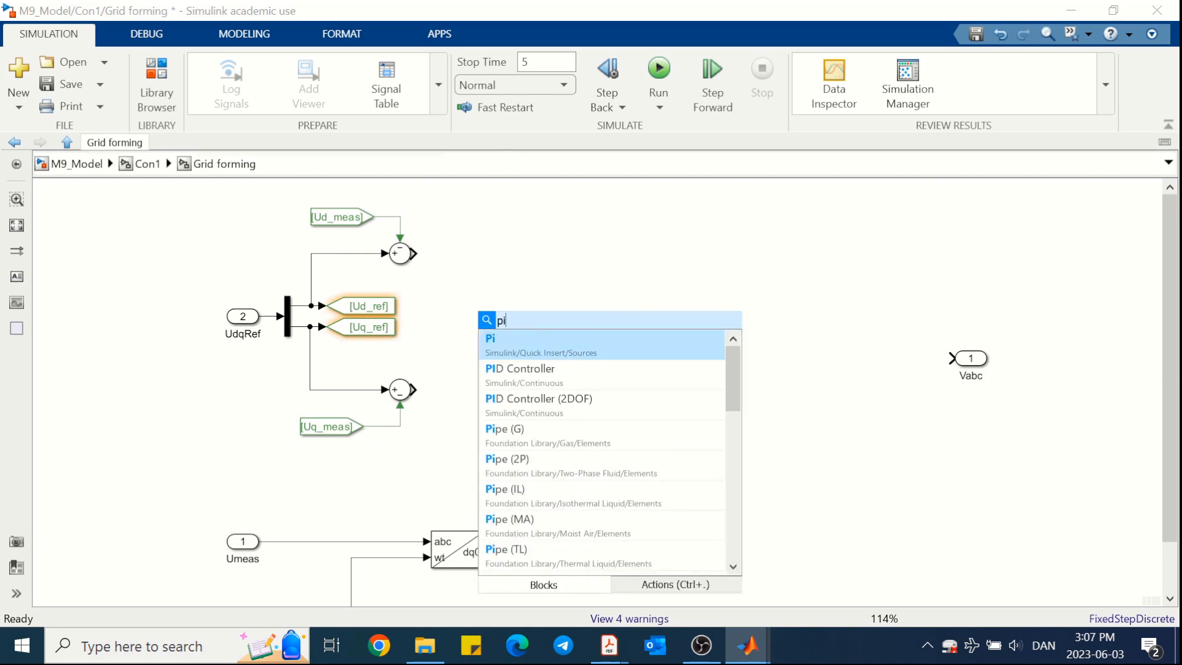
key("Return")
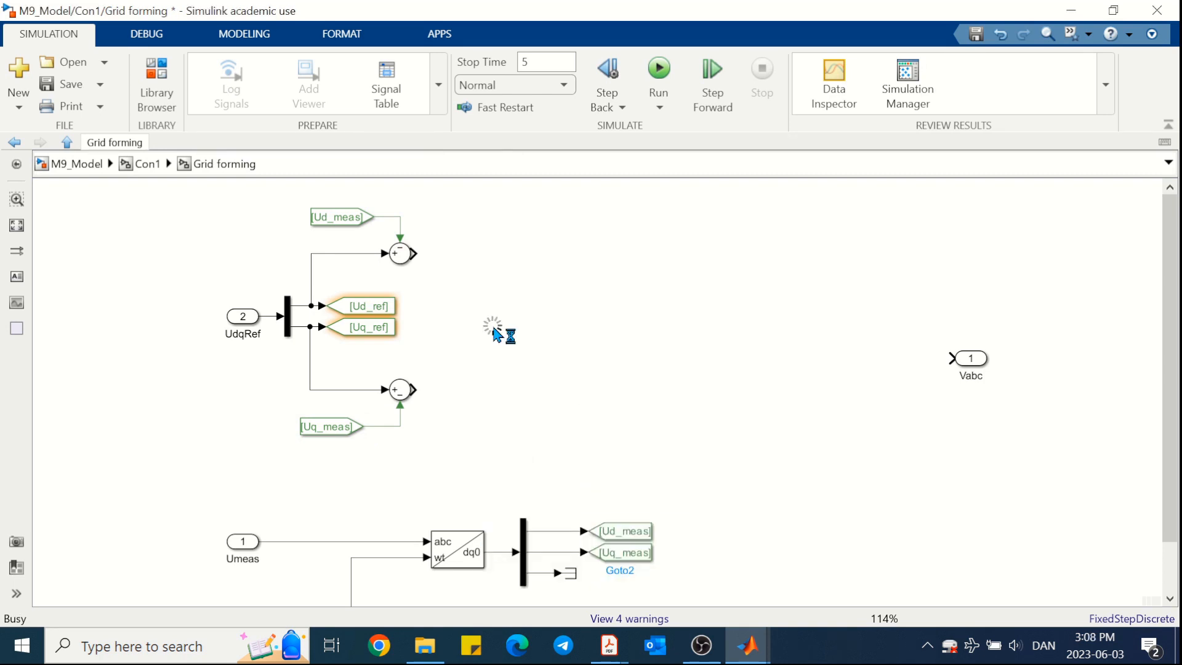
left_click_drag(494, 332, 506, 267)
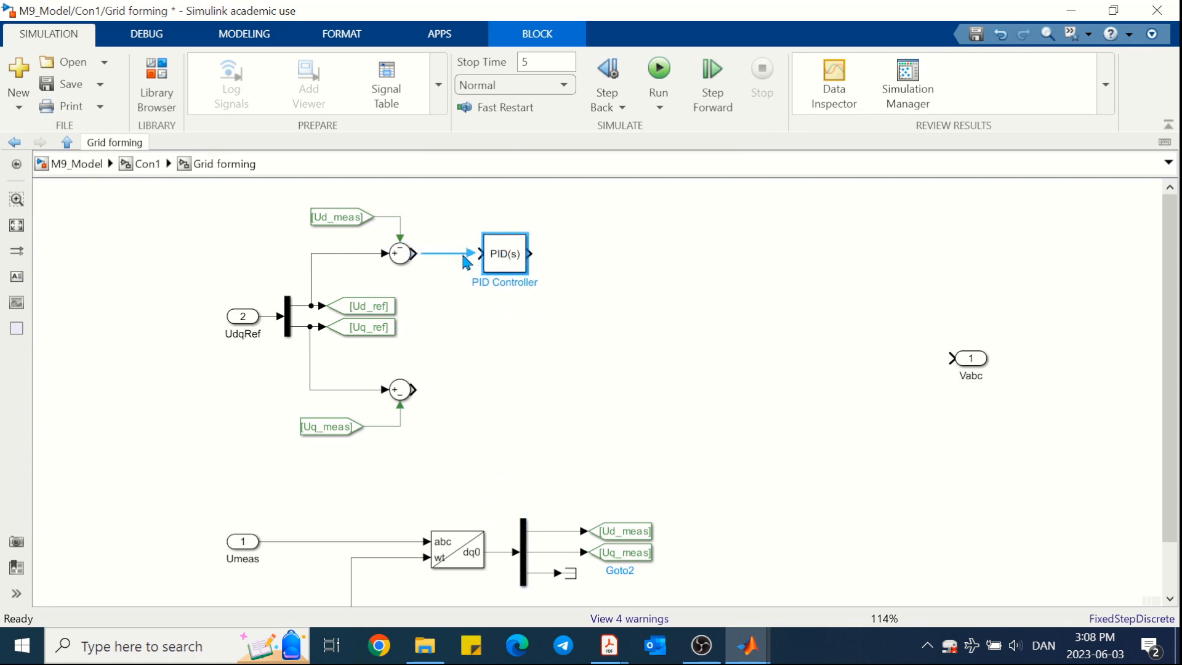
left_click(506, 264)
Step: Configure the PID Controller as a discrete-time PI controller with sample time Ts
double_click(506, 264)
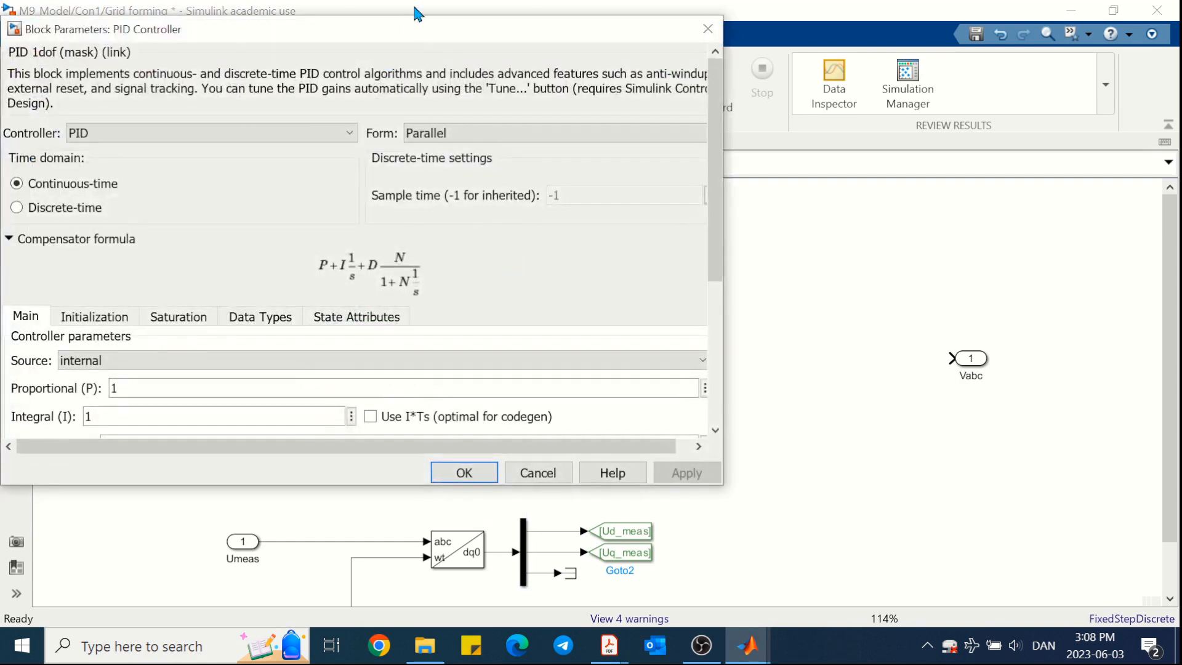
left_click_drag(416, 34, 574, 41)
left_click(238, 218)
double_click(723, 209)
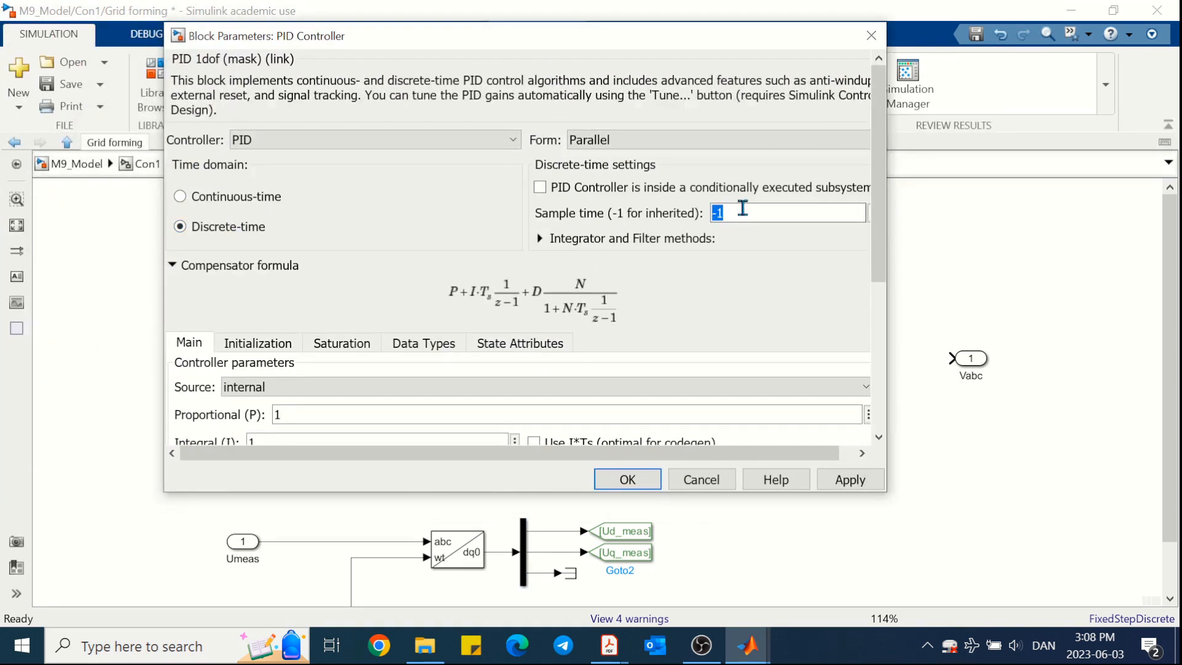
type("Ts")
left_click(412, 140)
left_click(412, 174)
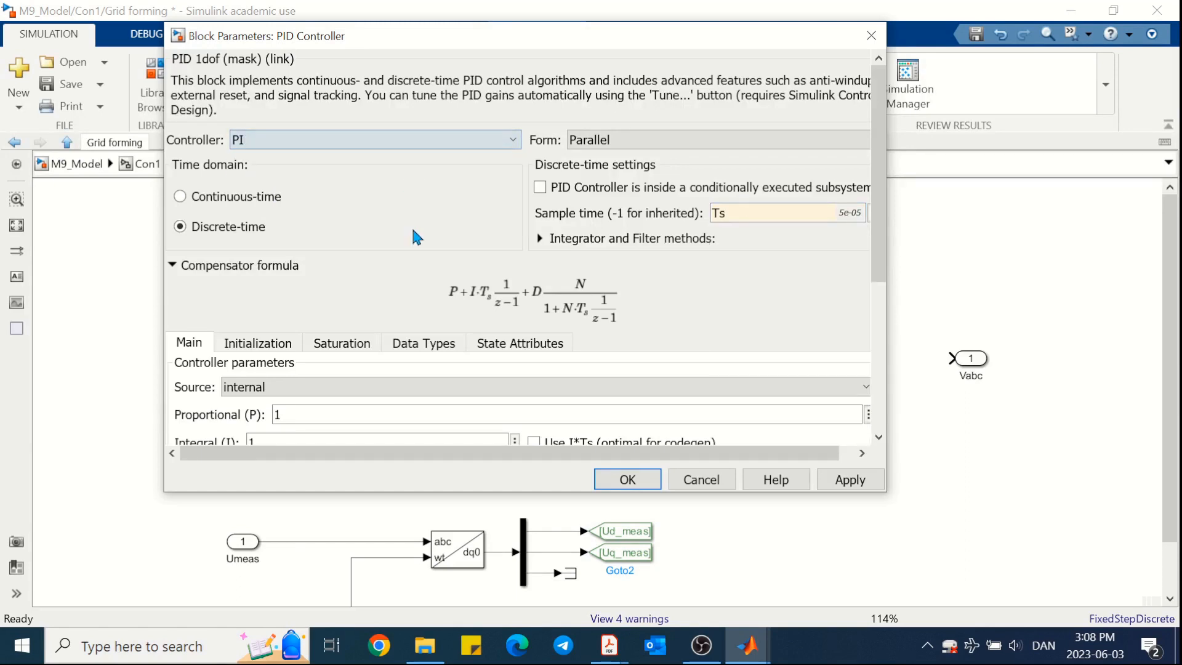
Step: Set the PI controller's proportional gain to KpiUac(1)
left_click_drag(878, 234, 874, 301)
double_click(327, 290)
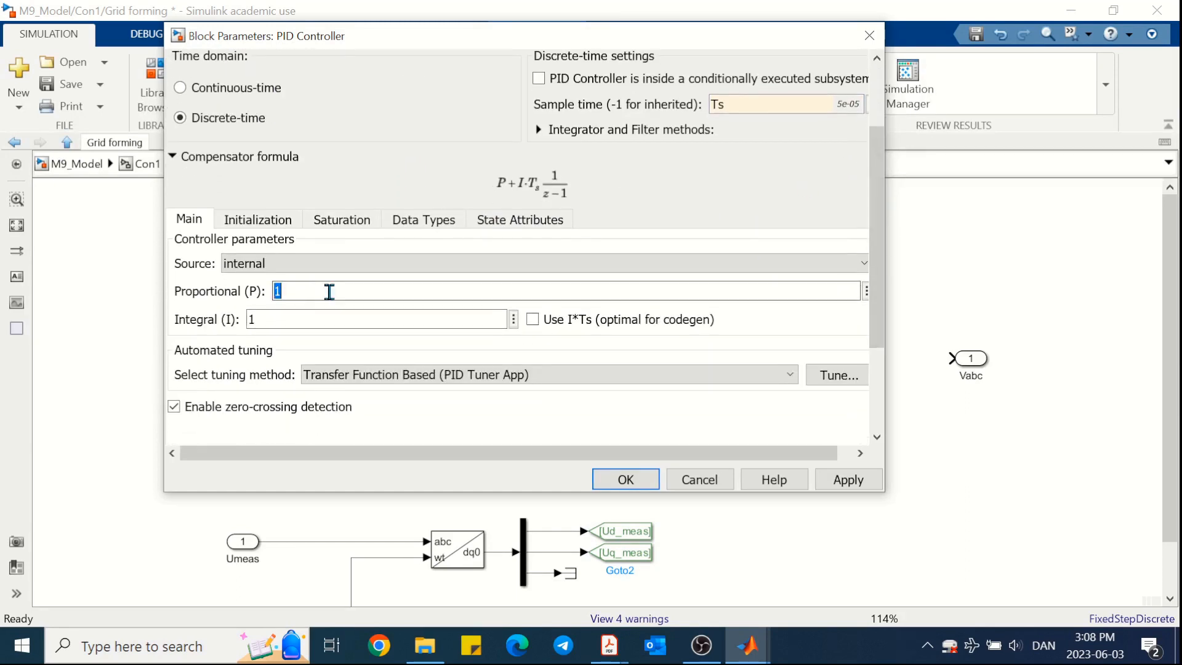
key("BackSpace")
type("KpiU")
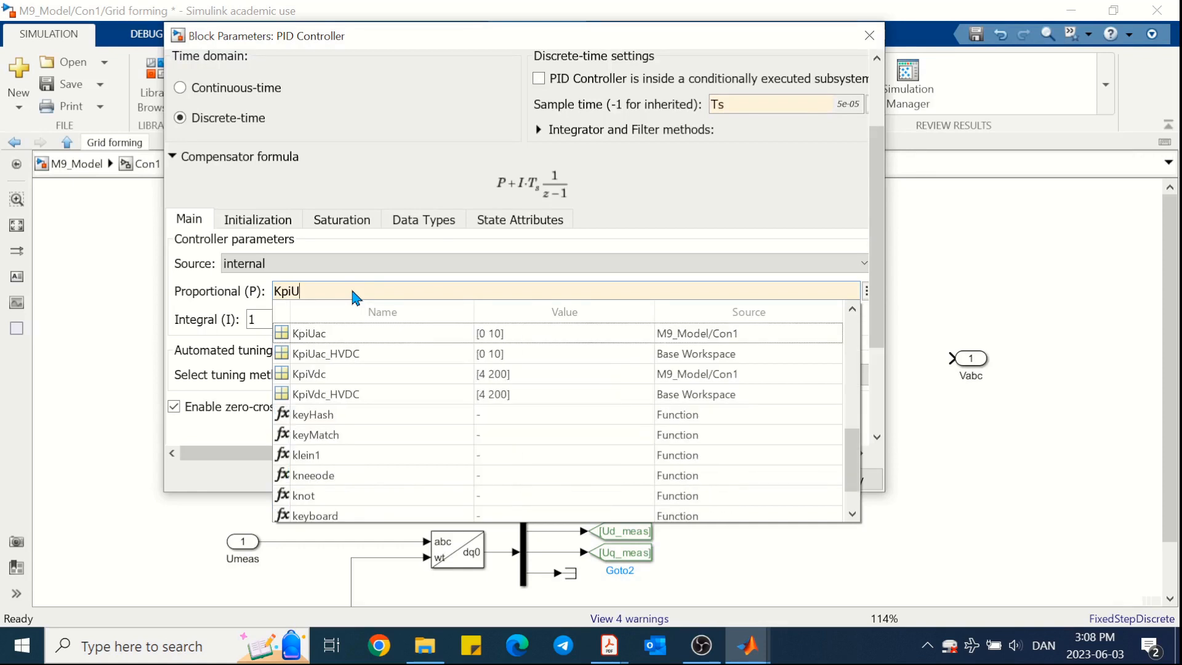
type("ac")
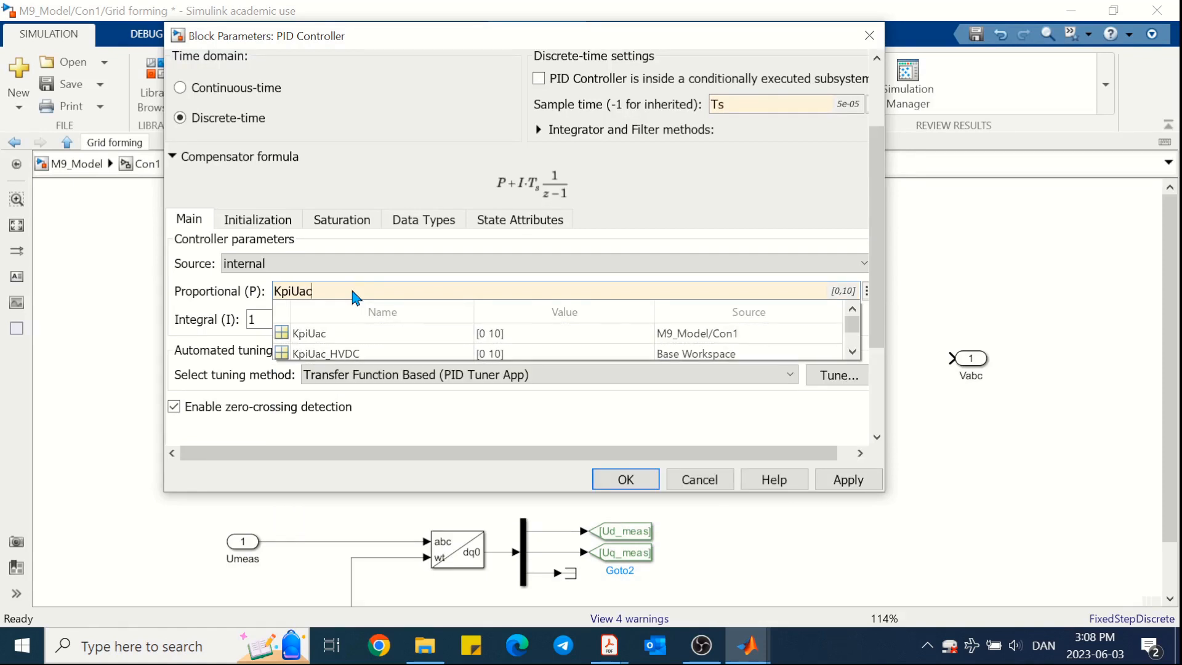
type("(1")
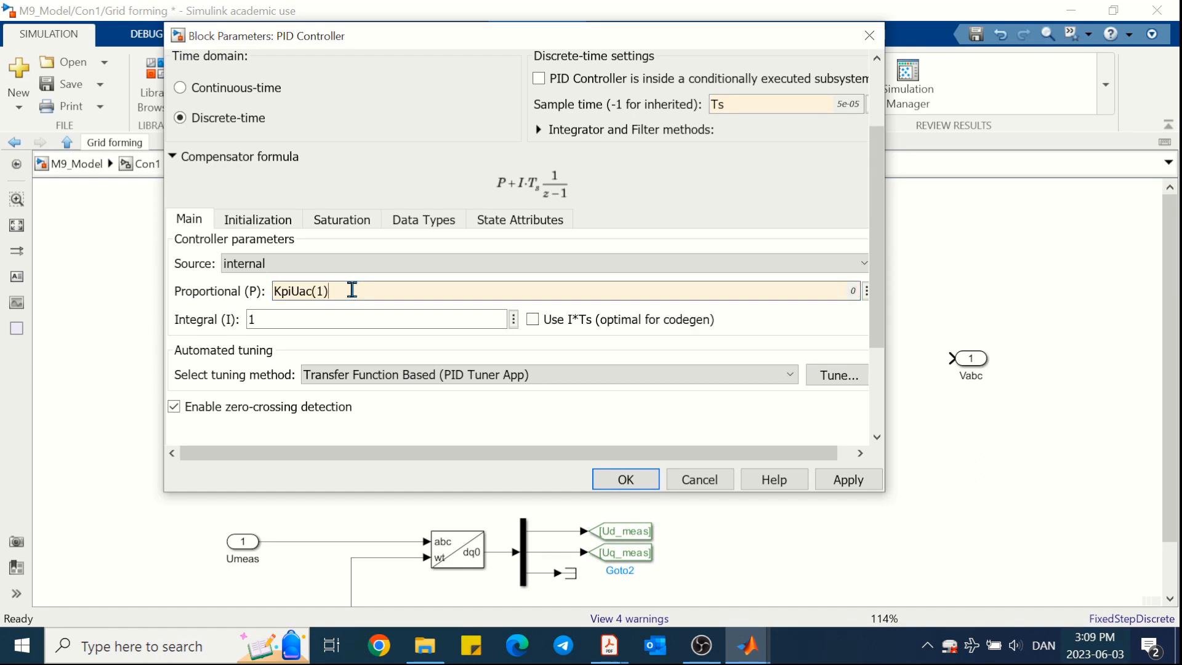
Step: Set the PI controller's integral gain to KpiUac(2) and apply the block parameters
key("ctrl+a")
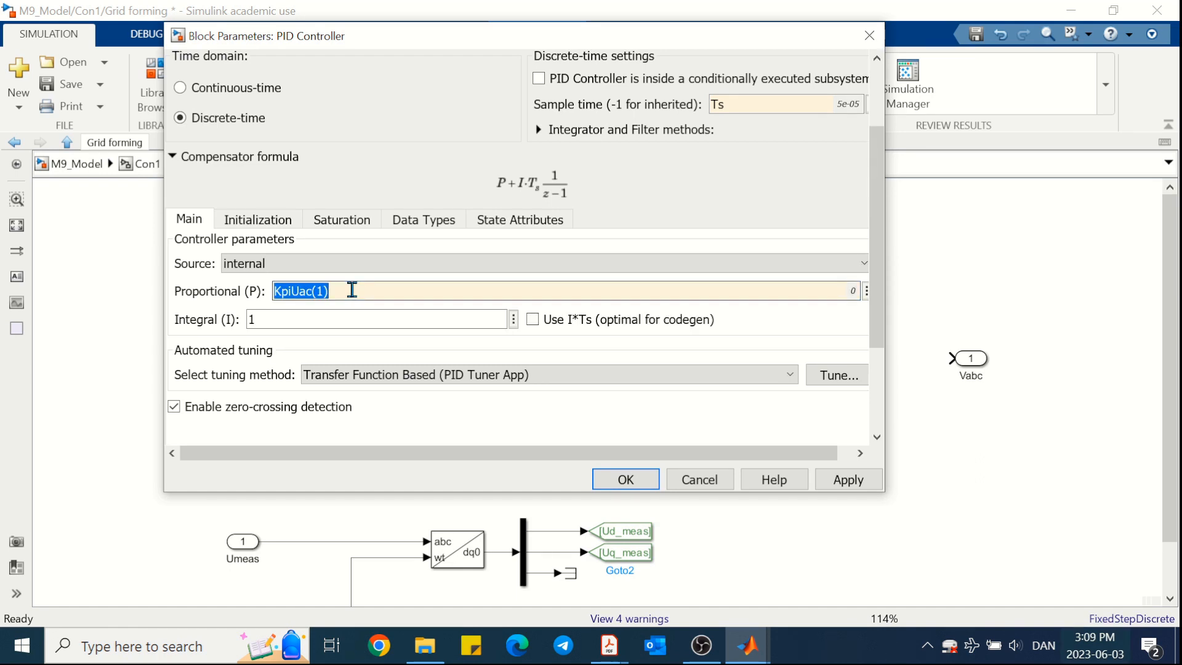
key("ctrl+c")
double_click(324, 316)
key("ctrl+v")
key("Left")
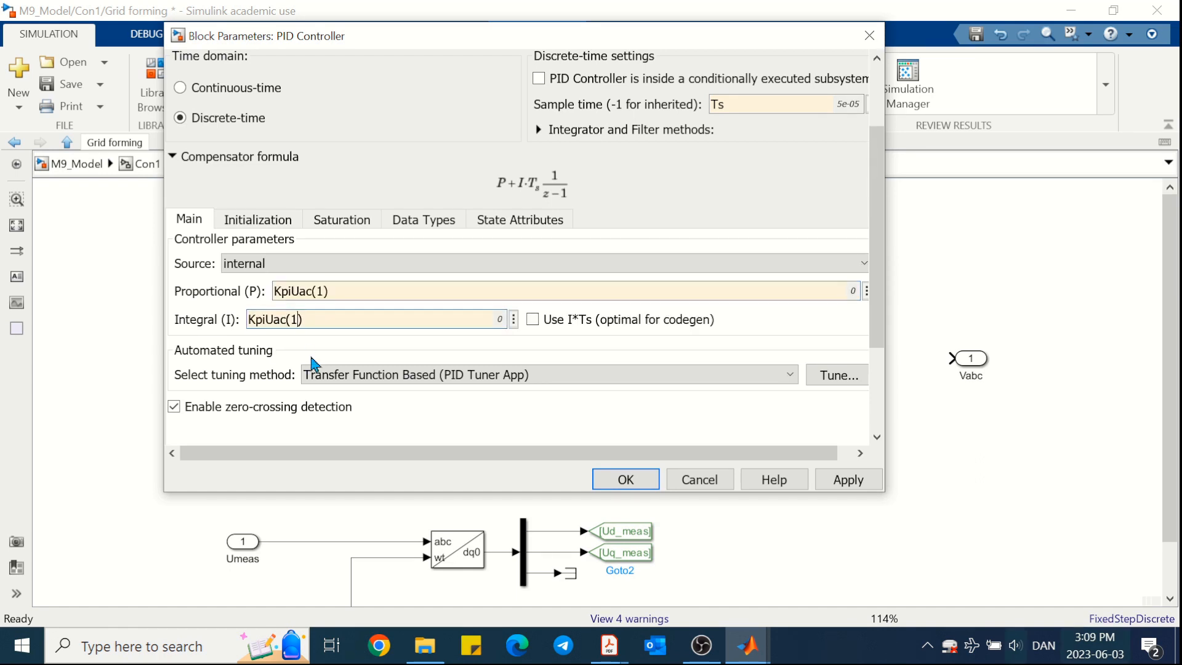
key("BackSpace")
type("2")
key("Return")
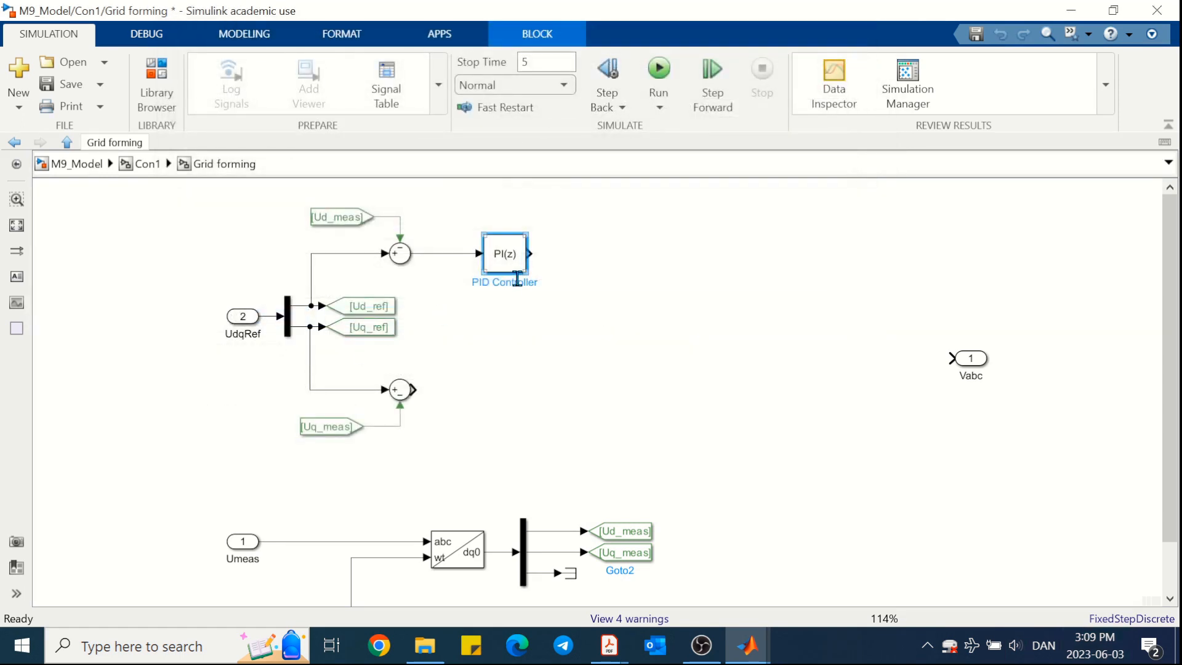
Step: Copy the PI controller to the q-axis branch and connect the lower Sum's output to it
left_click_drag(506, 275, 506, 411)
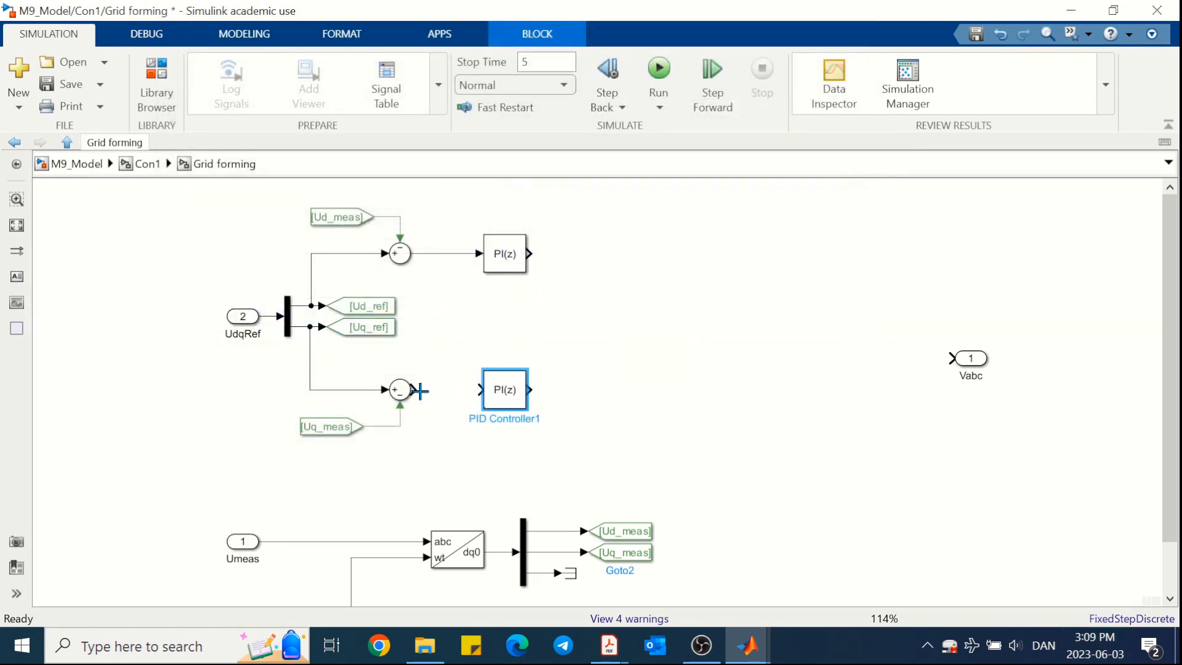
left_click_drag(414, 389, 481, 389)
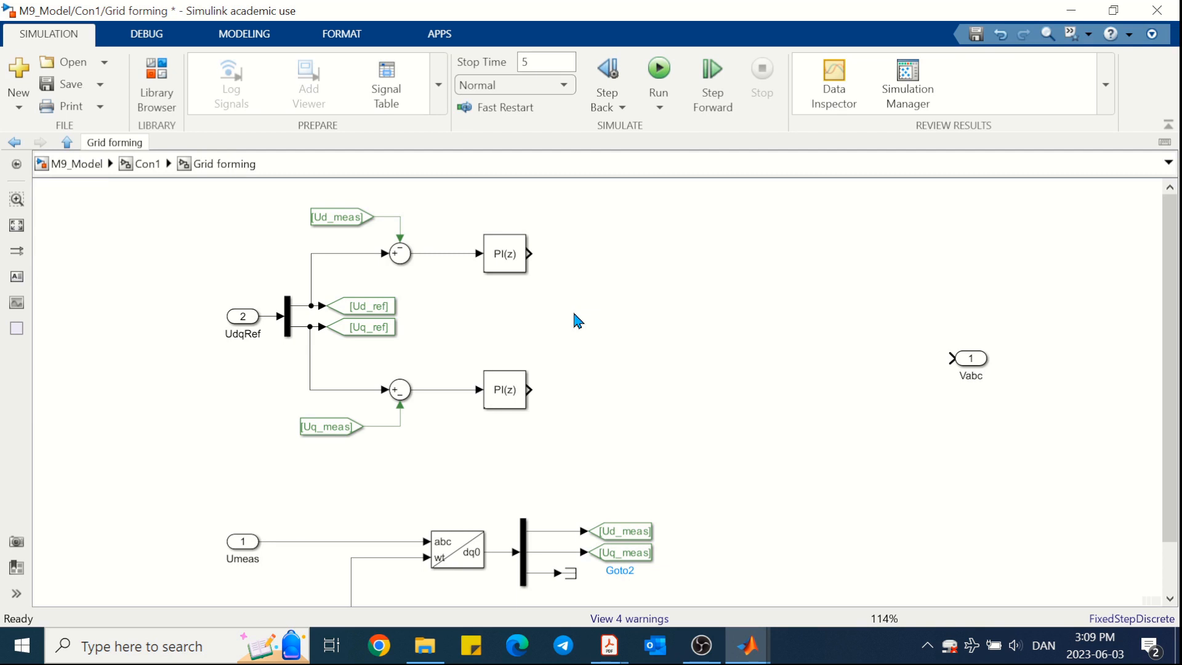
Step: Add a Mux with 3 inputs, lengthen it, and connect the two PI controller outputs to its first and second inputs
double_click(631, 325)
type("m")
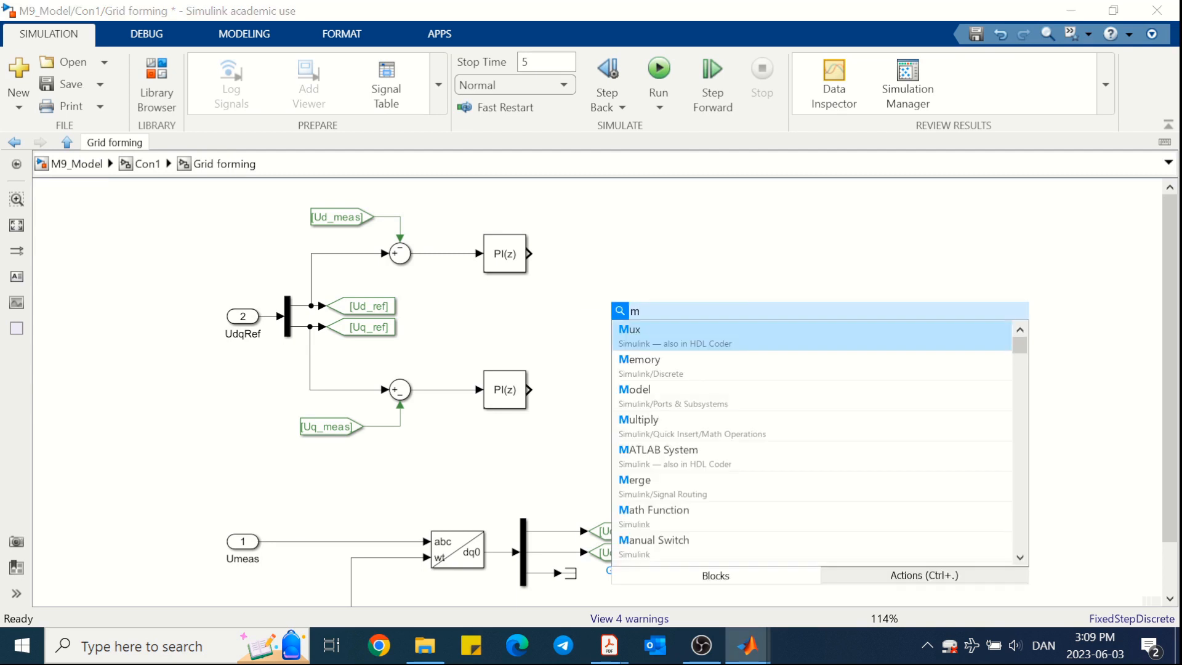
key("Return")
double_click(623, 320)
type("3")
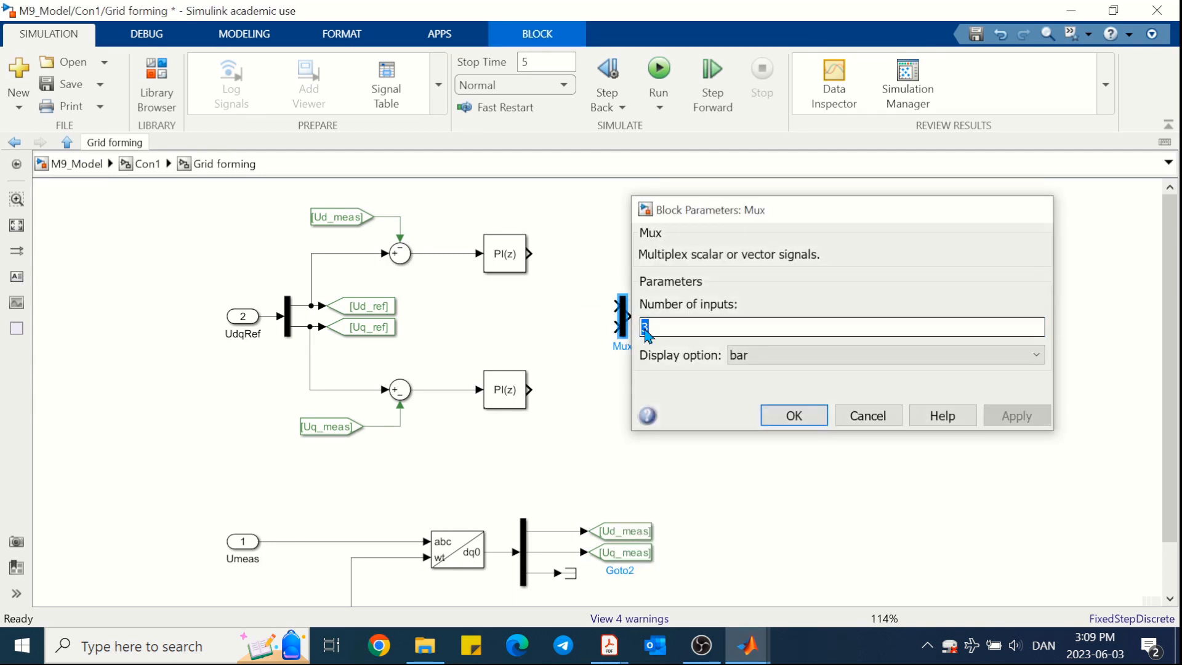
key("Return")
left_click_drag(625, 337, 625, 354)
left_click_drag(615, 305, 530, 254)
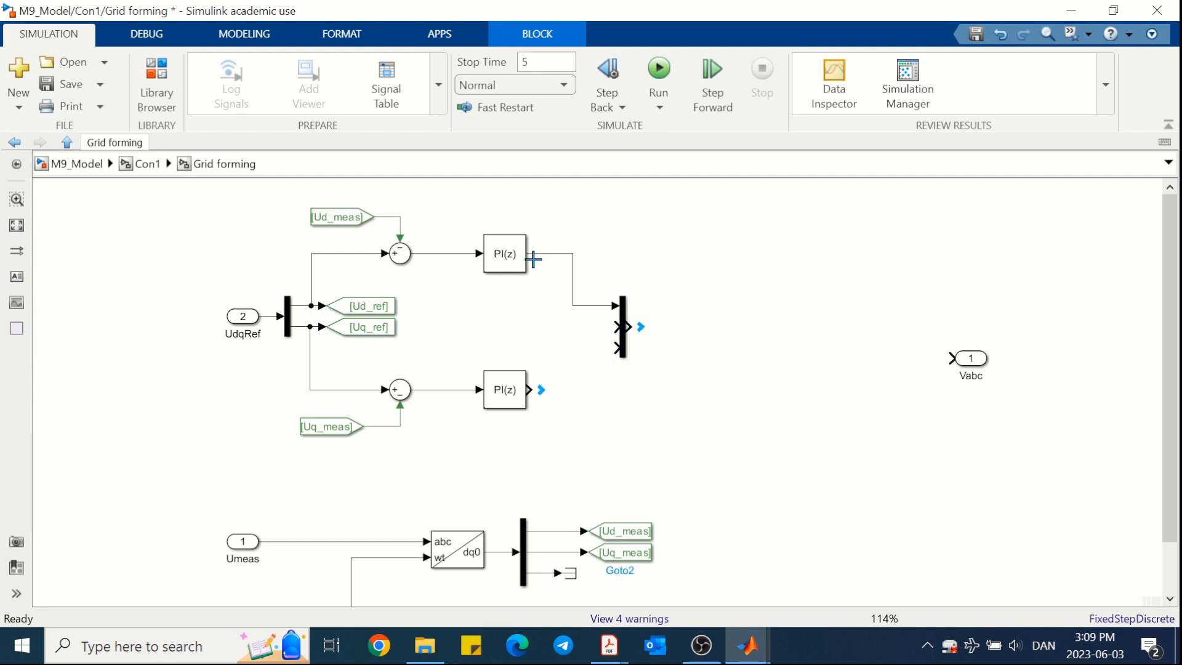
left_click_drag(615, 327, 537, 389)
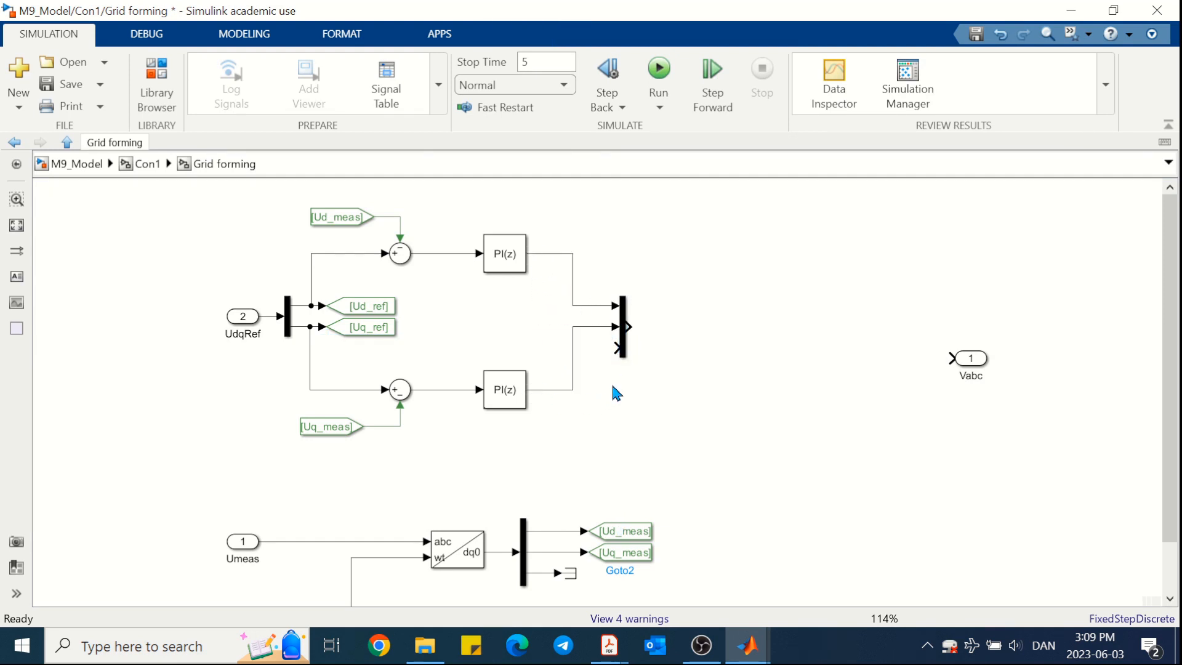
Step: Move the Mux down and further right, and shift the vertical segments of both input lines back toward the PI controllers
left_click(626, 320)
key("Down")
key("Down")
key("Down")
key("Down")
key("Down")
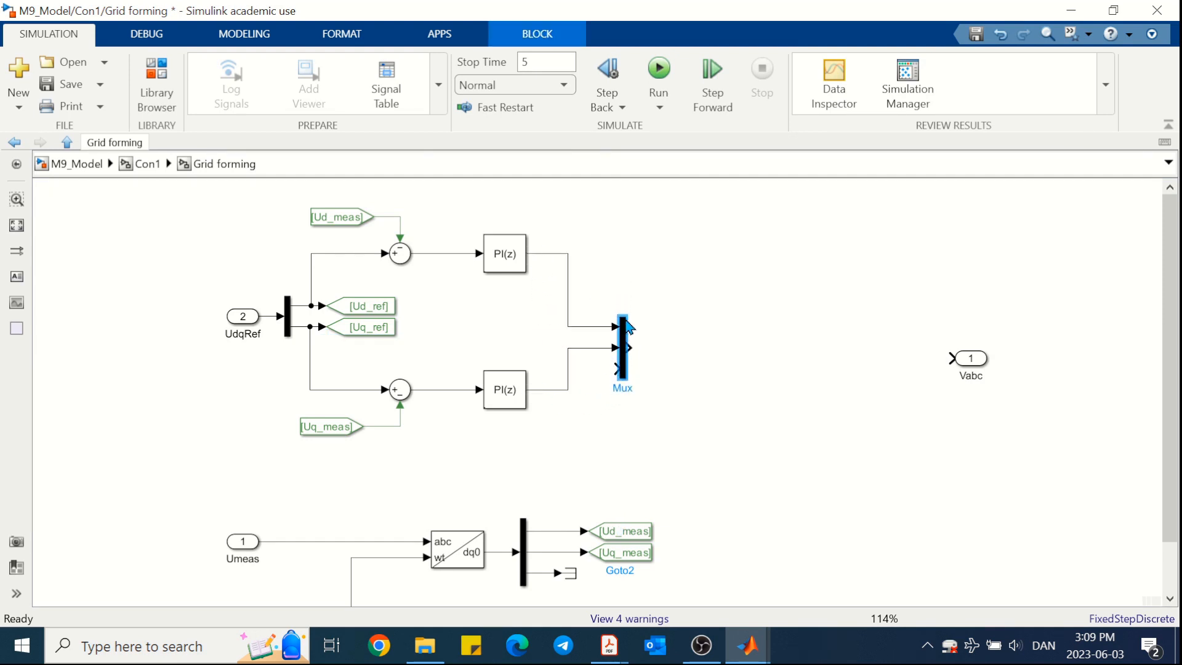
key("Right")
key("Right")
key("Right")
key("Right")
key("Right")
key("Right")
key("Right")
key("Right")
key("Right")
key("Right")
key("Right")
key("Right")
key("Right")
key("Right")
key("Right")
key("Right")
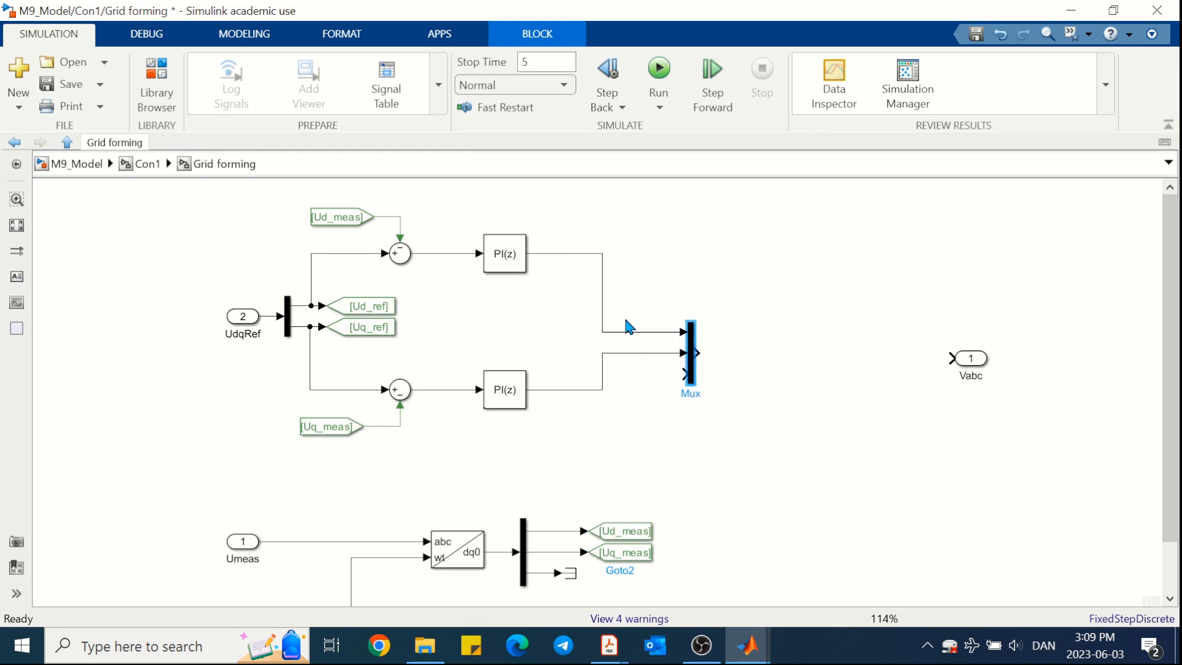
left_click_drag(608, 356, 556, 357)
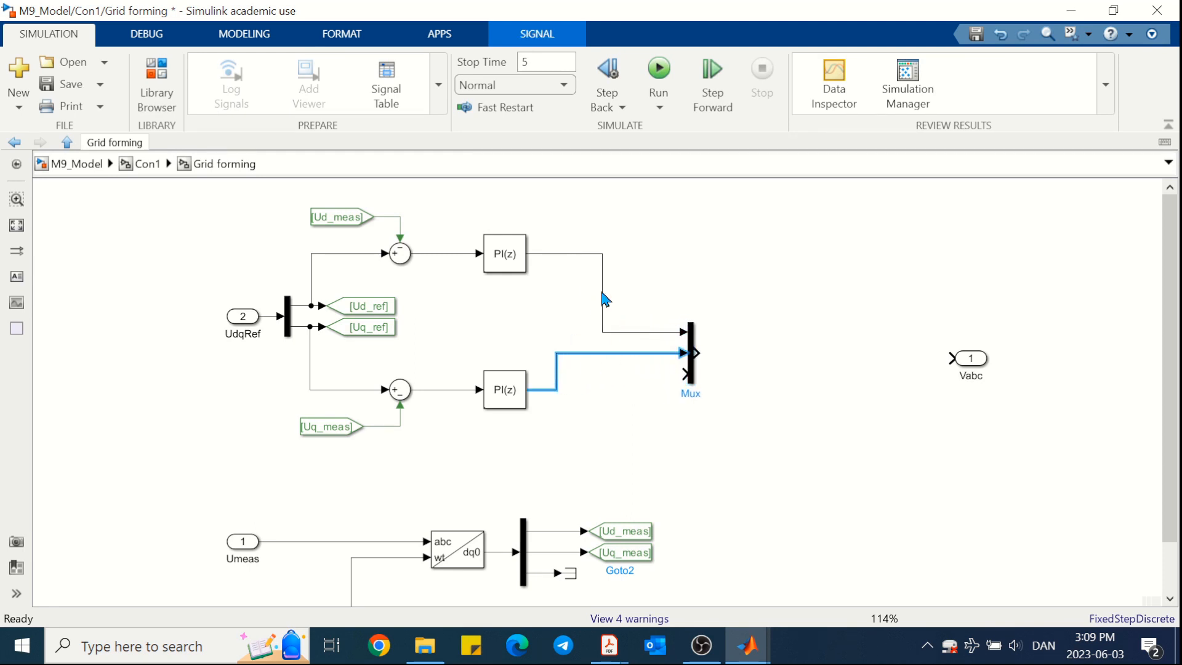
left_click_drag(603, 295, 558, 295)
Step: Add a Simulink Ground block and connect it to the Mux's third input
double_click(623, 385)
type("ground")
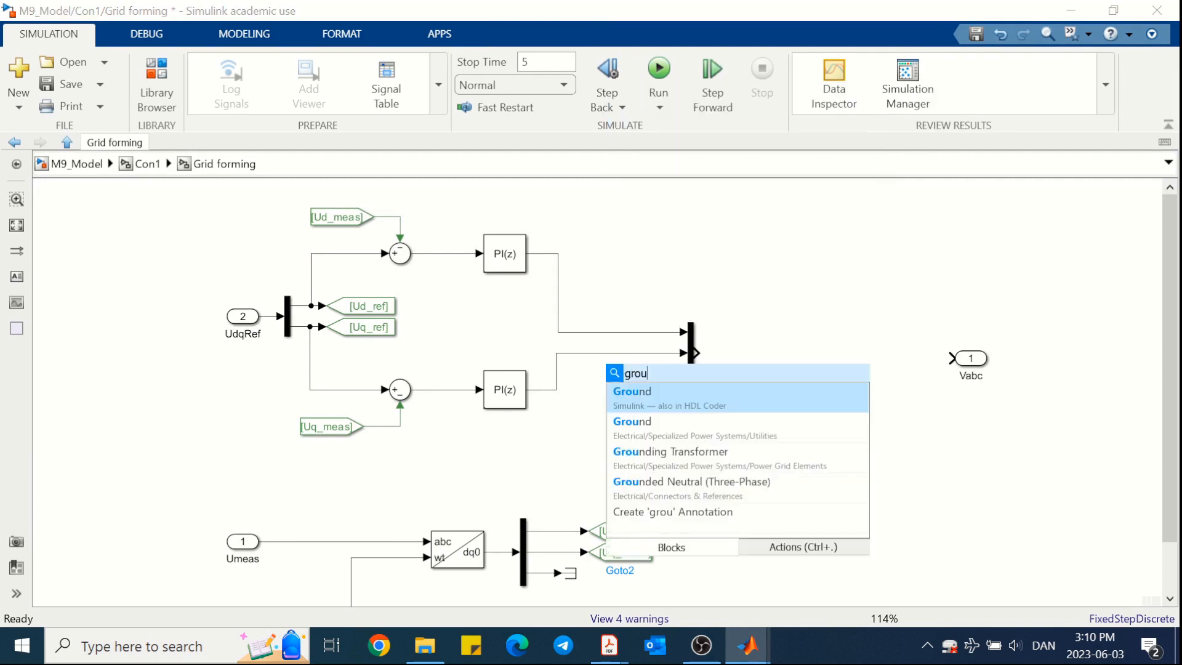
key("Return")
left_click_drag(633, 379, 653, 377)
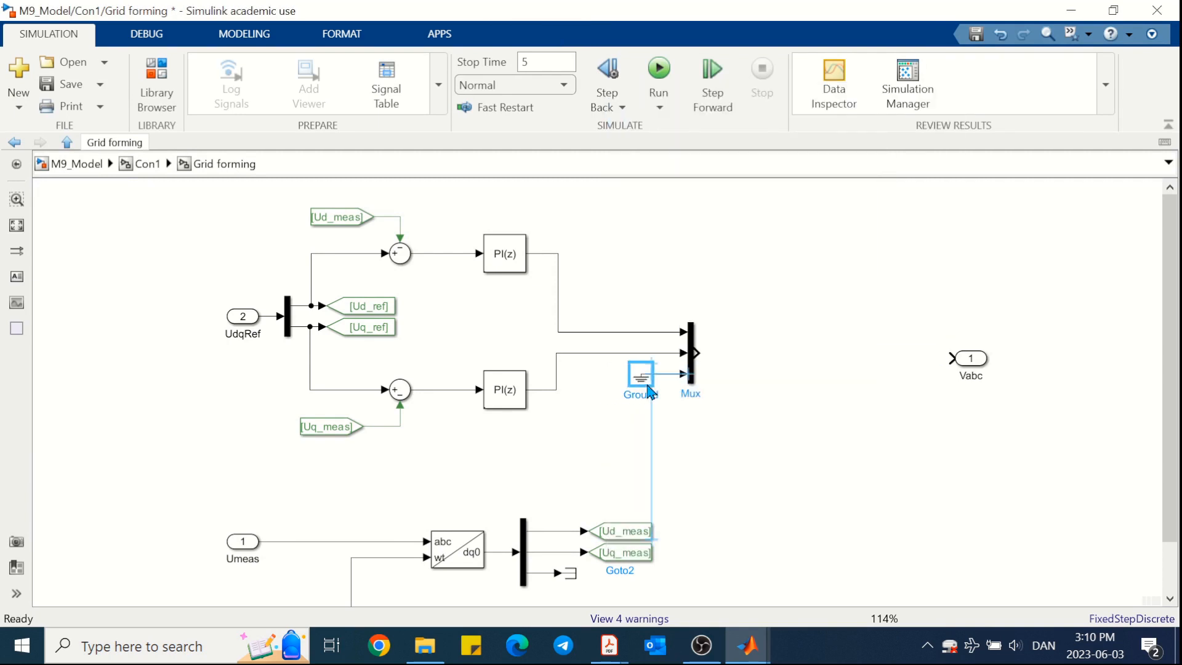
Step: Add a dq0 to abc block between the Mux and the Vabc output, connecting its dq0 input and its abc output
double_click(751, 378)
type("dq")
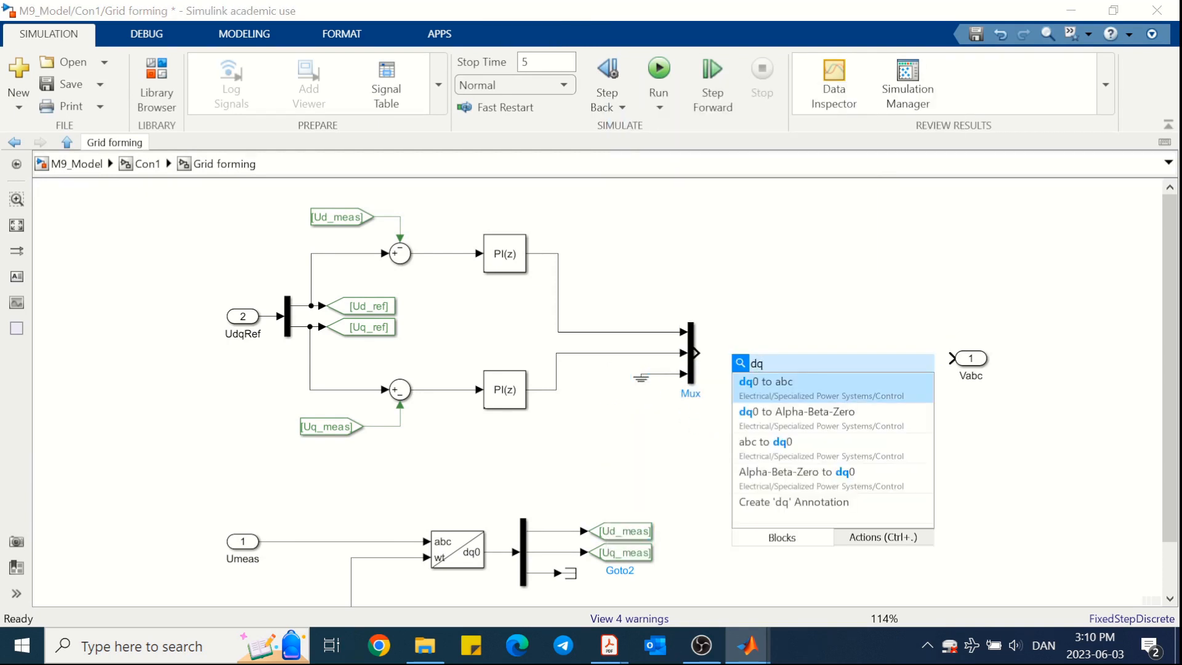
key("Return")
left_click_drag(752, 378, 873, 370)
left_click(766, 462)
key("space")
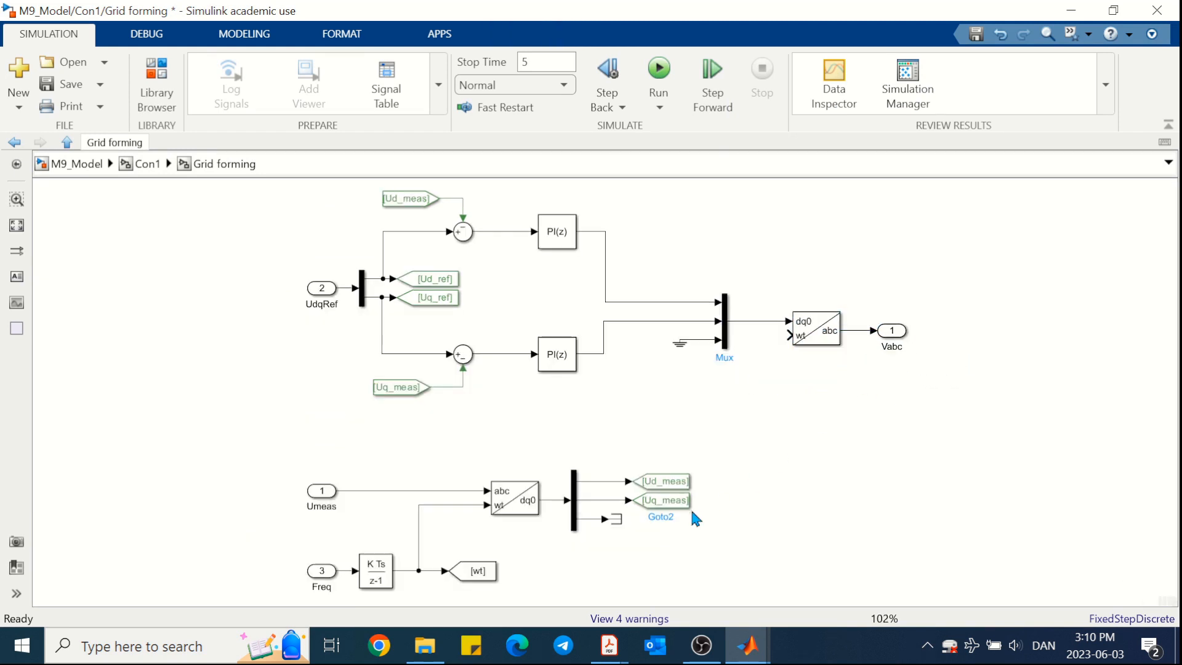
Step: Set the foreground color of the [wt] Goto block to dark green, matching the other signal tags
left_click(491, 576)
right_click(495, 582)
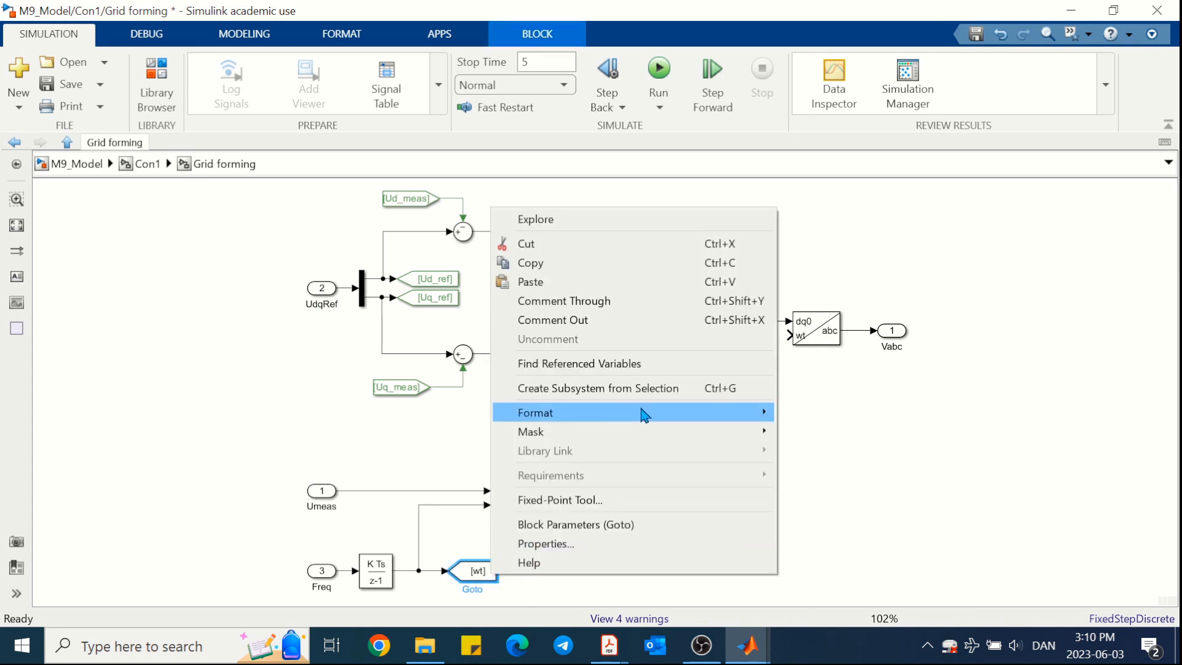
mouse_move(642, 412)
mouse_move(859, 468)
left_click(1060, 634)
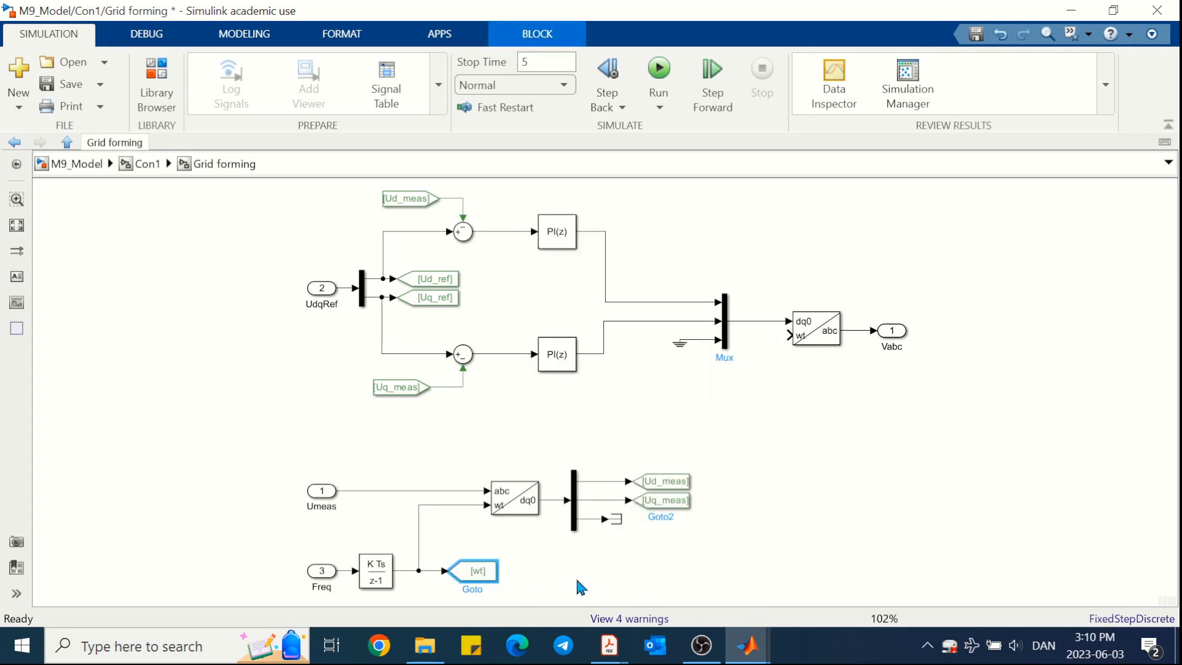
left_click(580, 587)
Step: Add a [wt] From block, connect it to the wt input of the dq0 to abc block, and make room for it before that block
left_click_drag(623, 458, 916, 307)
left_click_drag(804, 343, 771, 336)
left_click(784, 370)
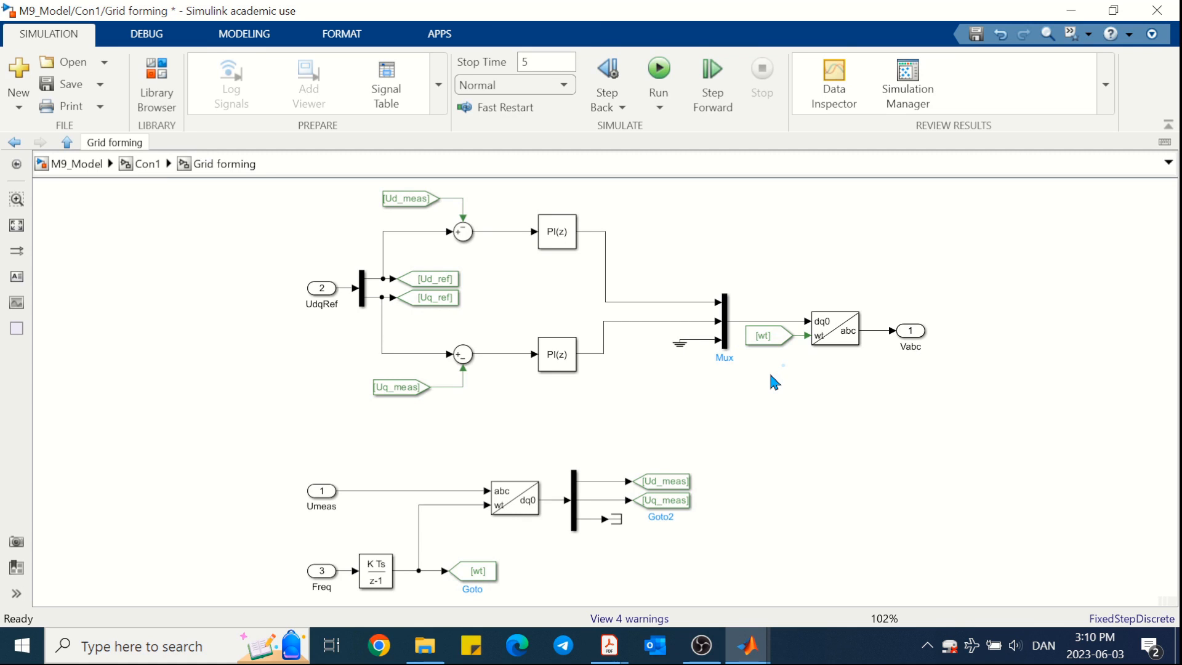
Step: Move the Mux, Ground, [wt] From, dq0 to abc and Vabc blocks together back toward the PI controllers
left_click_drag(944, 275, 680, 407)
key("Left")
key("Left")
key("Left")
key("Left")
key("Left")
key("Left")
key("Left")
key("Left")
key("Left")
left_click(994, 432)
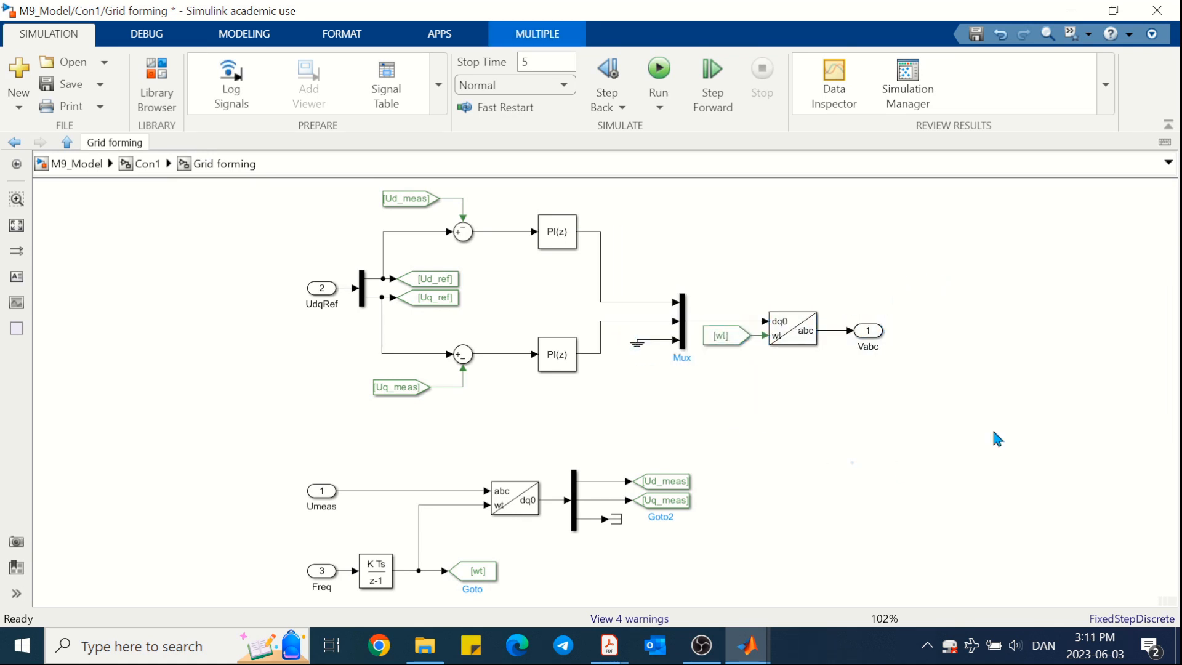
Step: Add a Simulink Scope block beyond the Vabc output and stretch it into a tall, narrow shape
double_click(1013, 370)
type("scope")
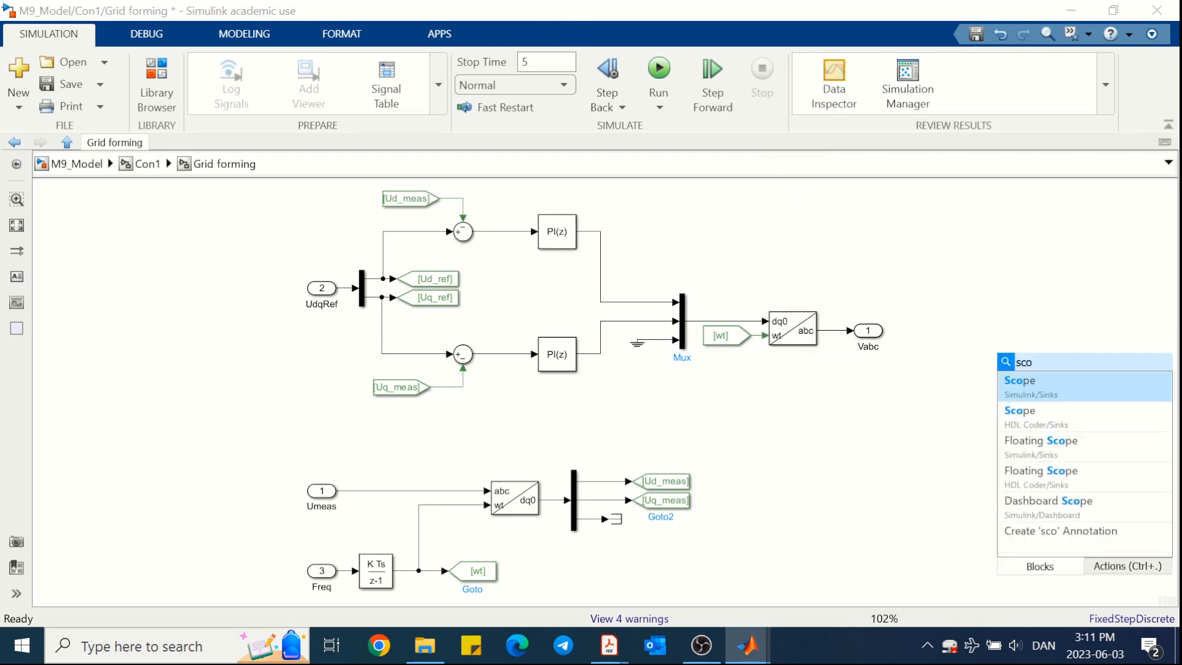
key("Return")
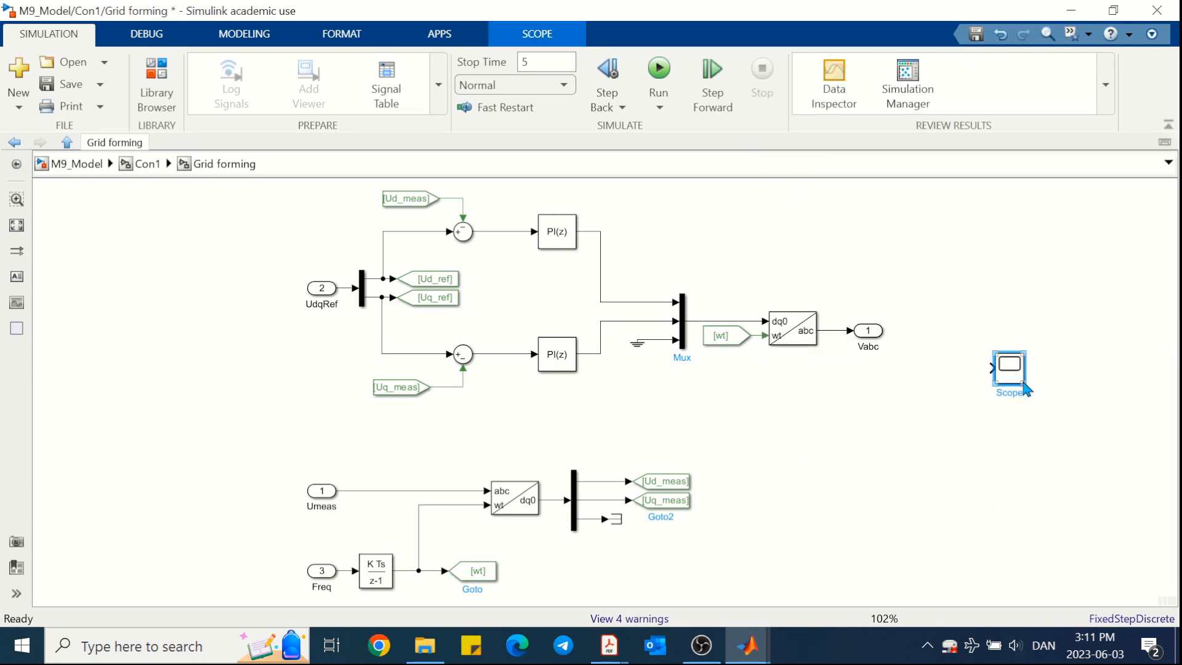
left_click_drag(1027, 387, 1110, 324)
Step: Add three stacked two-input Mux blocks, connect each to its own Scope input, and lengthen the Scope to line up with them
double_click(999, 318)
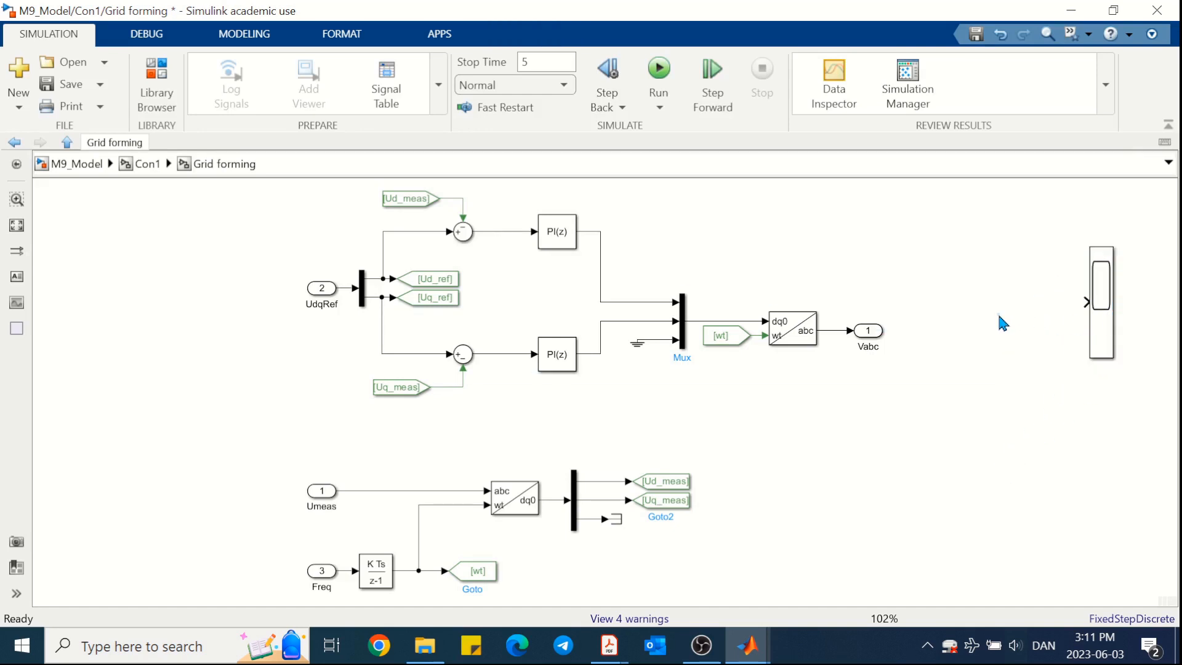
type("m")
key("Return")
left_click_drag(999, 318, 1091, 263)
left_click_drag(1019, 267, 1019, 371)
left_click_drag(1022, 318, 1090, 317)
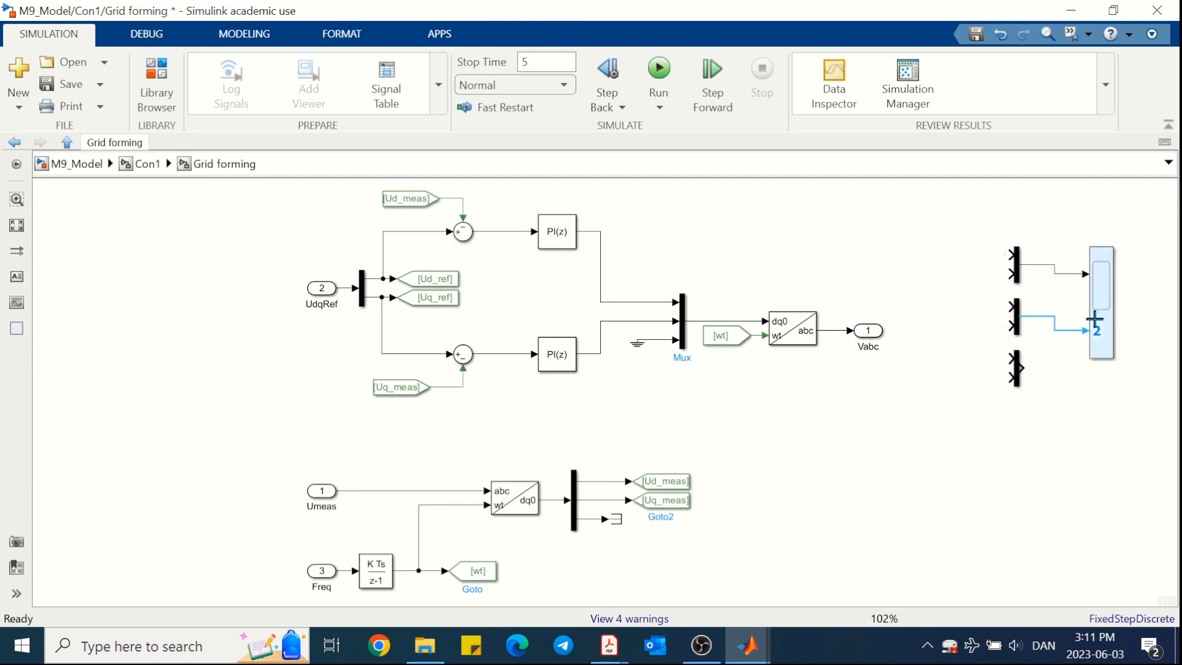
mouse_move(1020, 368)
left_mouse_down()
mouse_move(1089, 340)
mouse_move(1117, 392)
left_mouse_up()
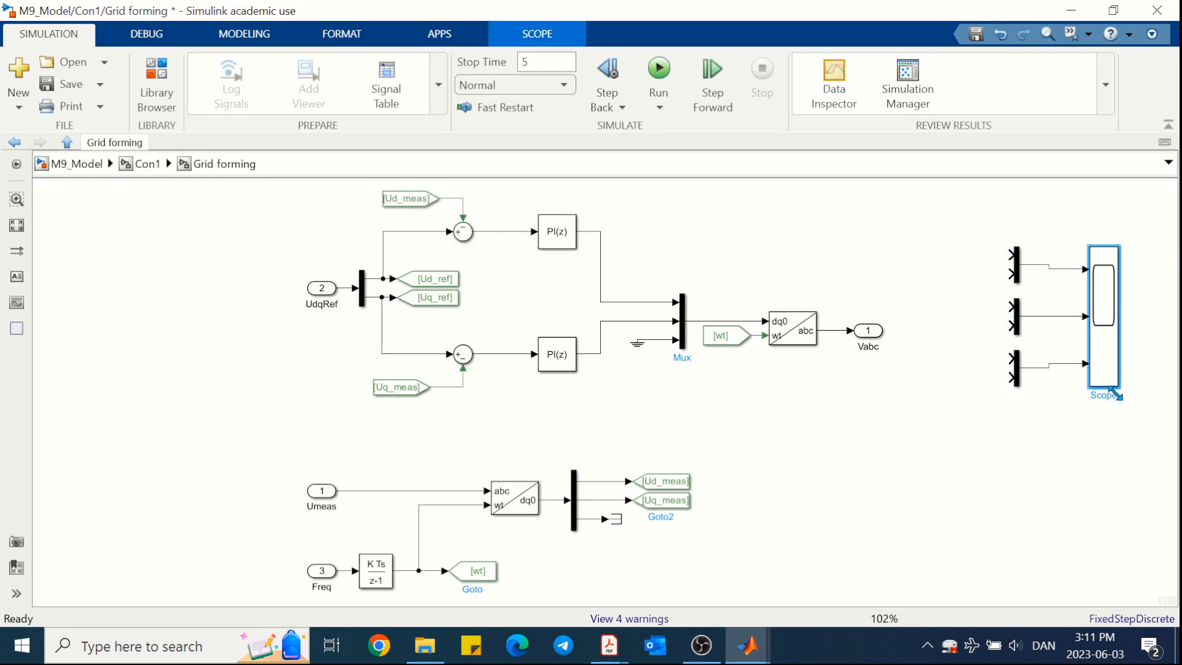
left_click(1052, 430)
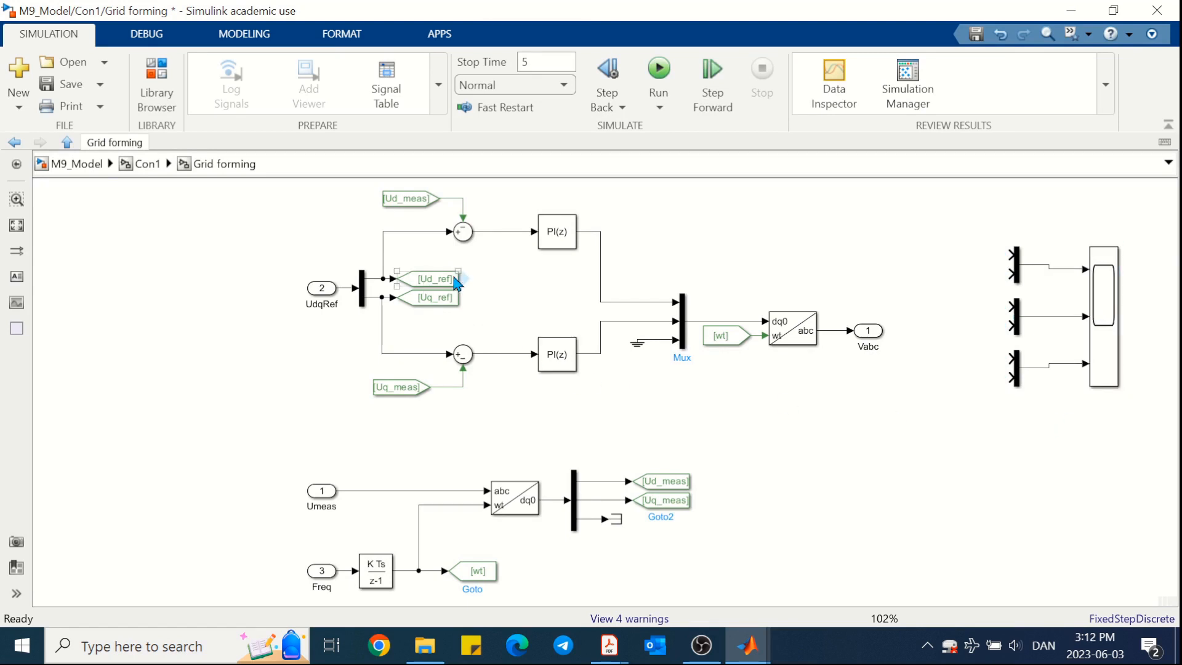
Step: Connect Ud_ref and Ud_meas From tags to the first scope Mux, and Uq_ref and Uq_meas From tags to the second
left_click_drag(466, 279, 946, 267)
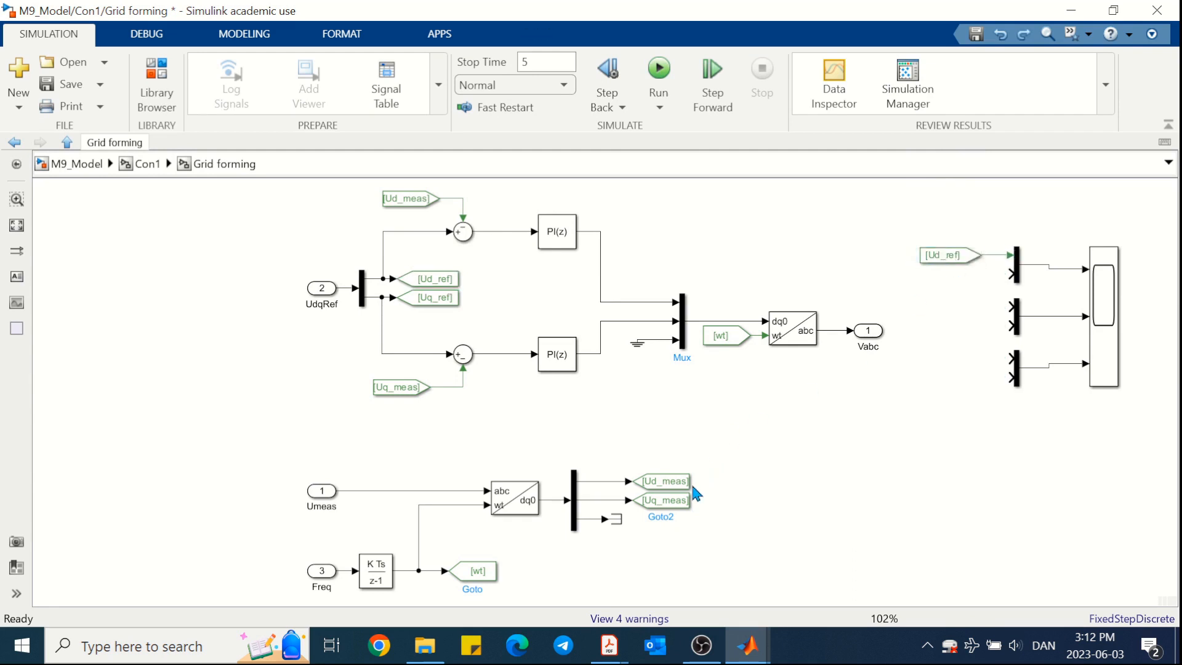
left_click_drag(698, 482, 980, 282)
left_click(913, 313)
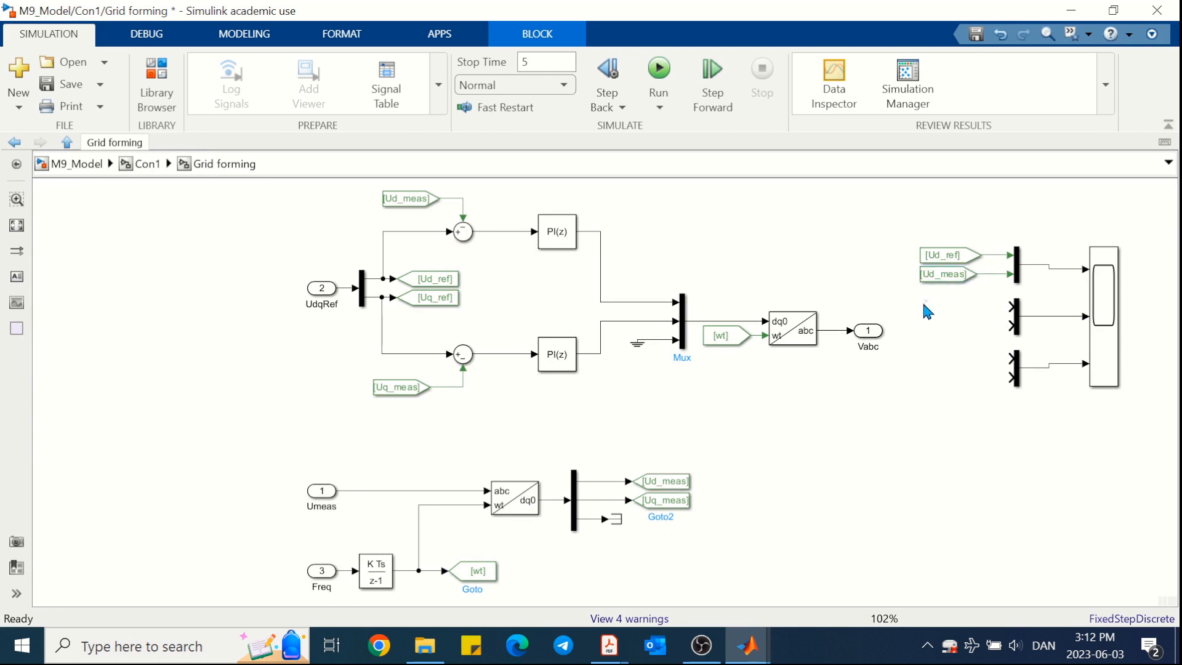
left_click_drag(462, 298, 1010, 308)
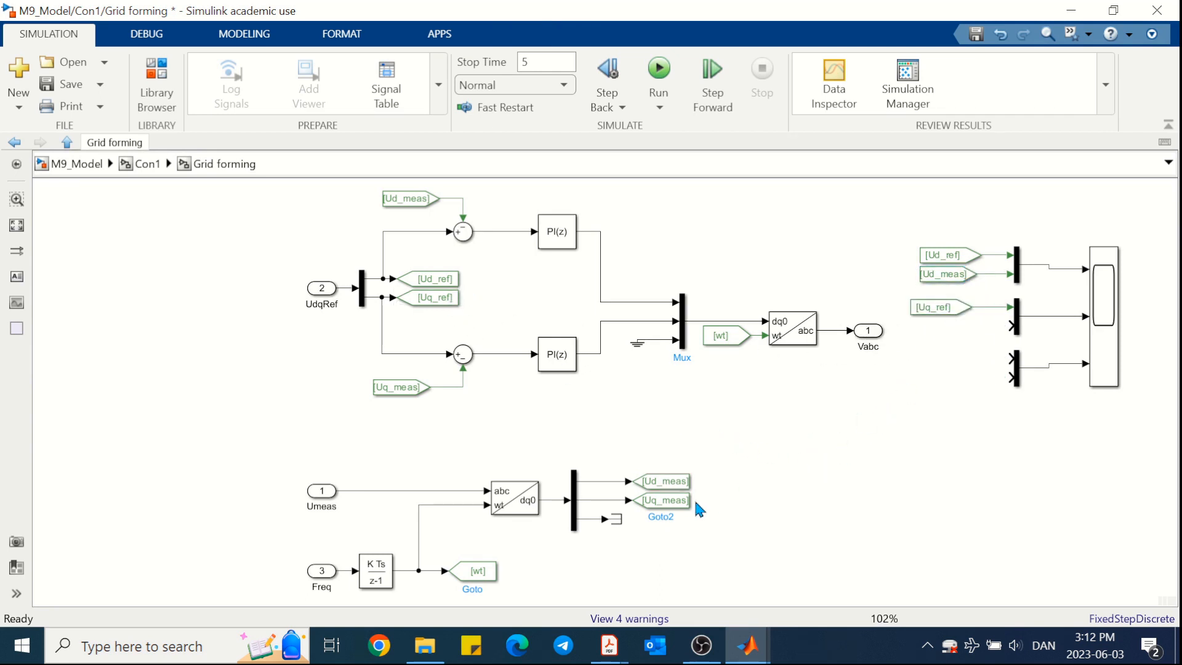
left_click_drag(694, 500, 964, 331)
left_click(904, 384)
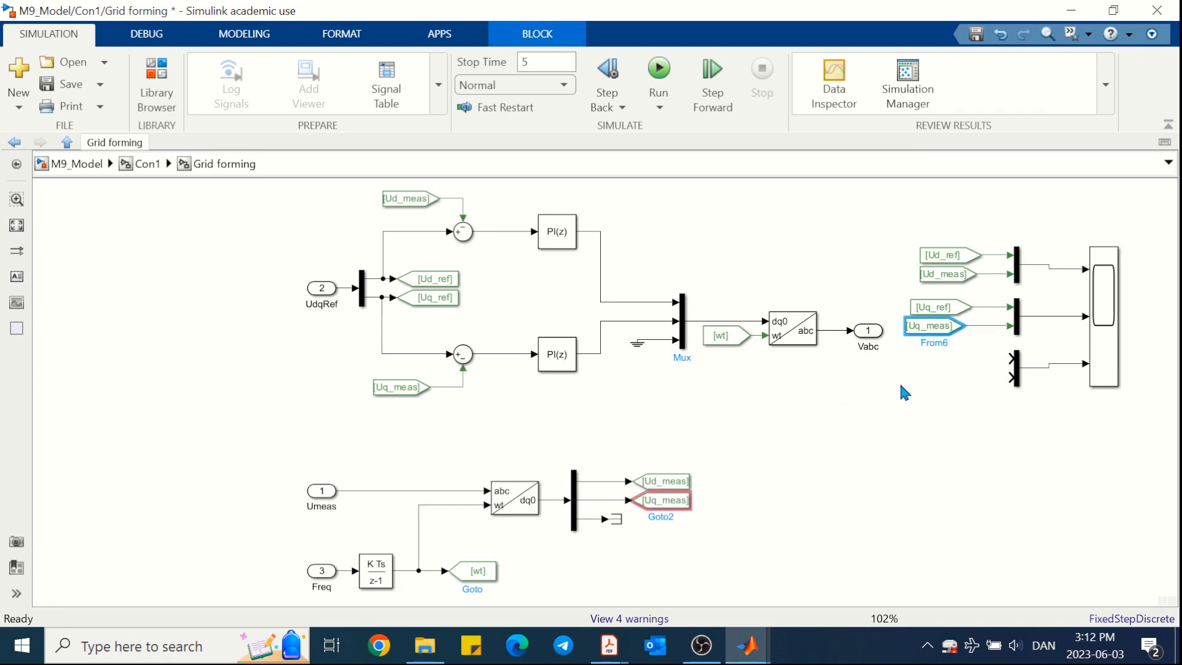
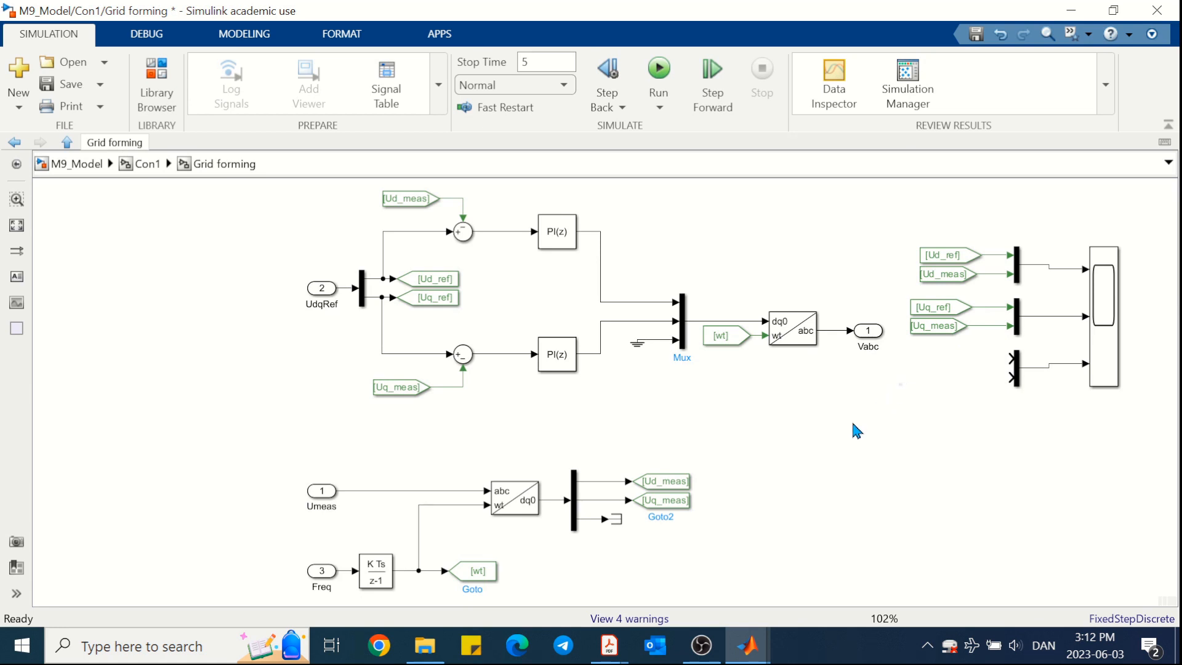
Step: Feed the third scope Mux with a duplicate Freq inport and the Freq output of a new PLL (3ph) block
left_click_drag(327, 574, 1009, 359)
left_click(986, 391)
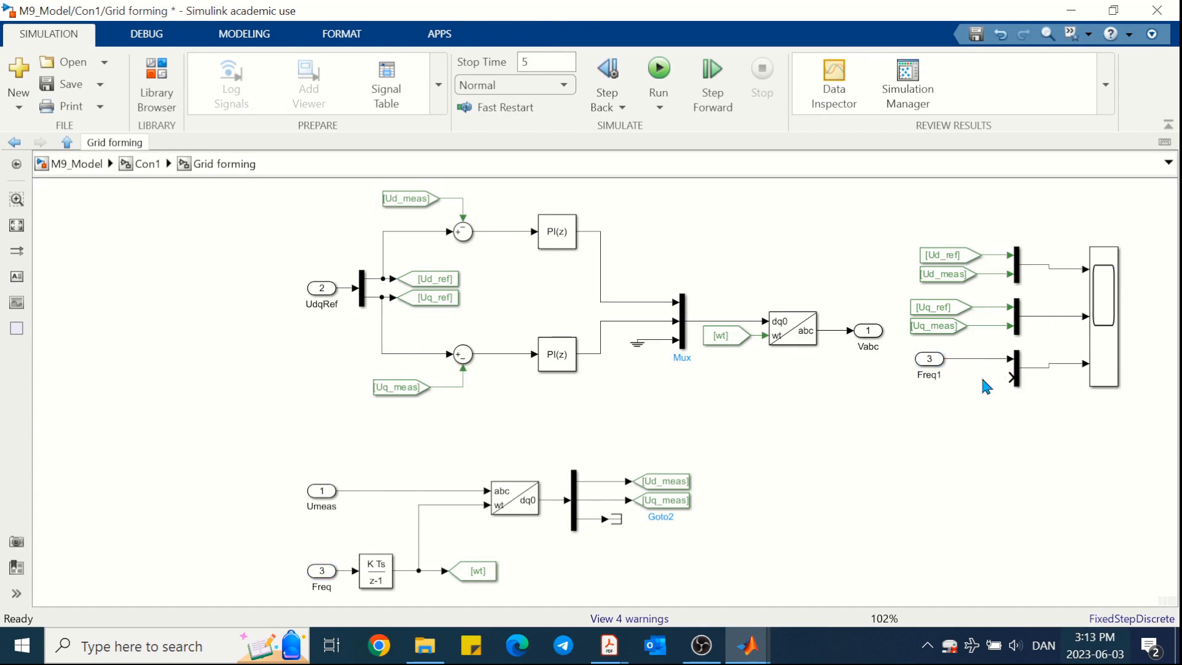
double_click(933, 400)
type("pll")
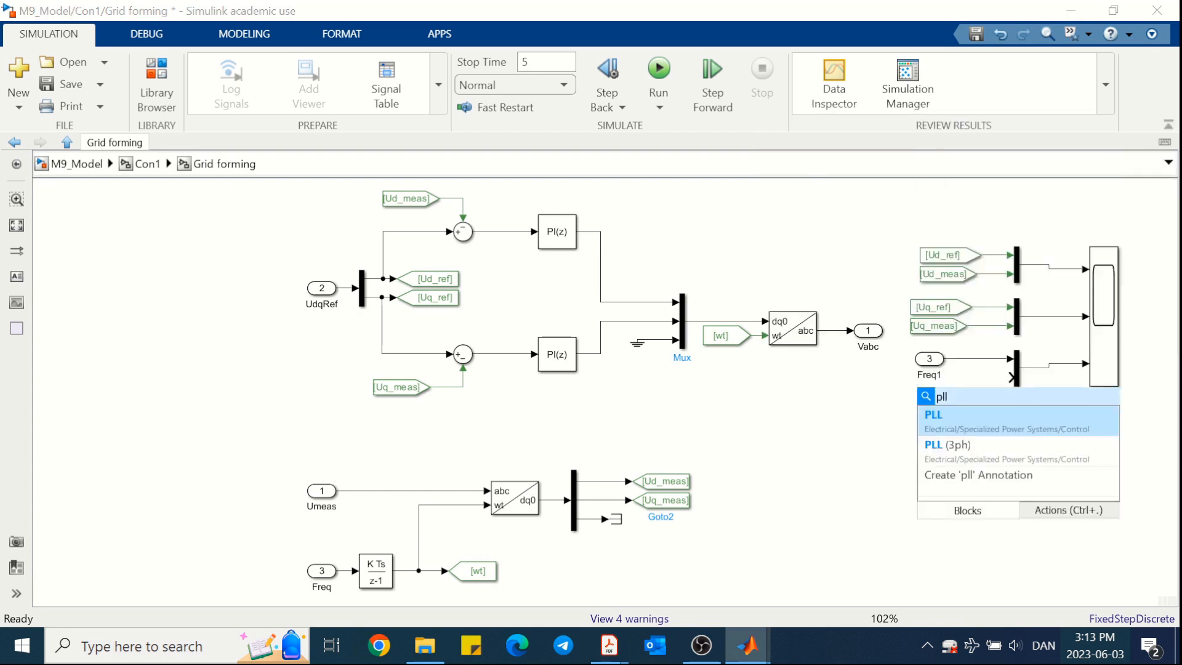
key("Down")
key("Return")
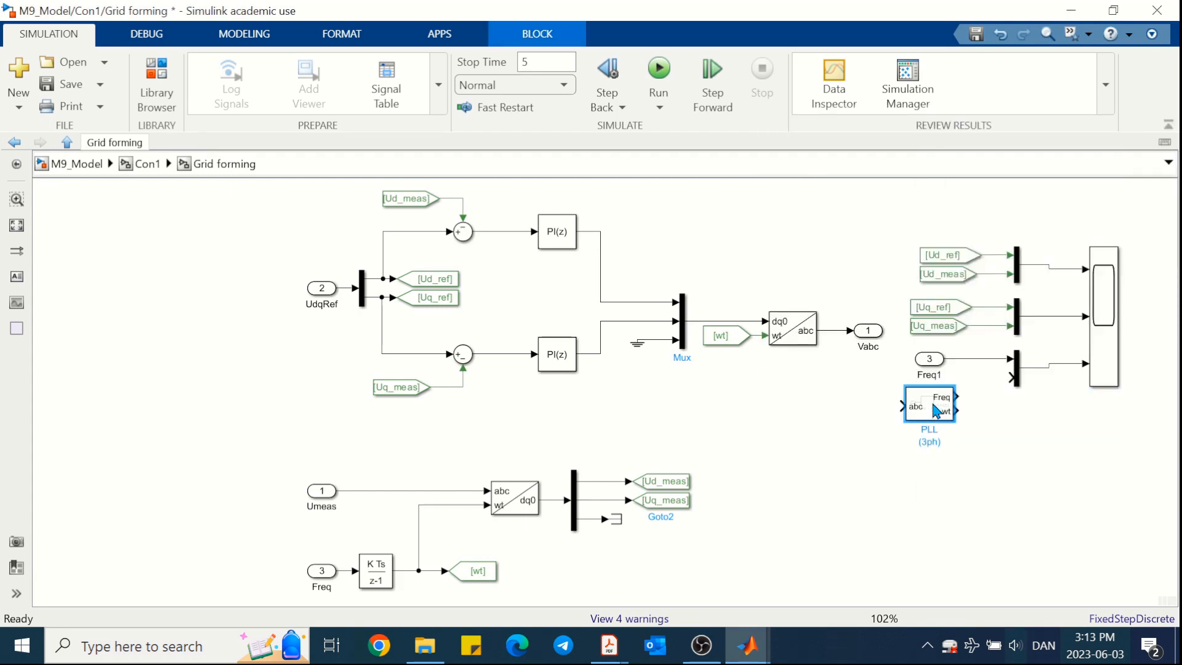
left_click_drag(955, 397, 1010, 377)
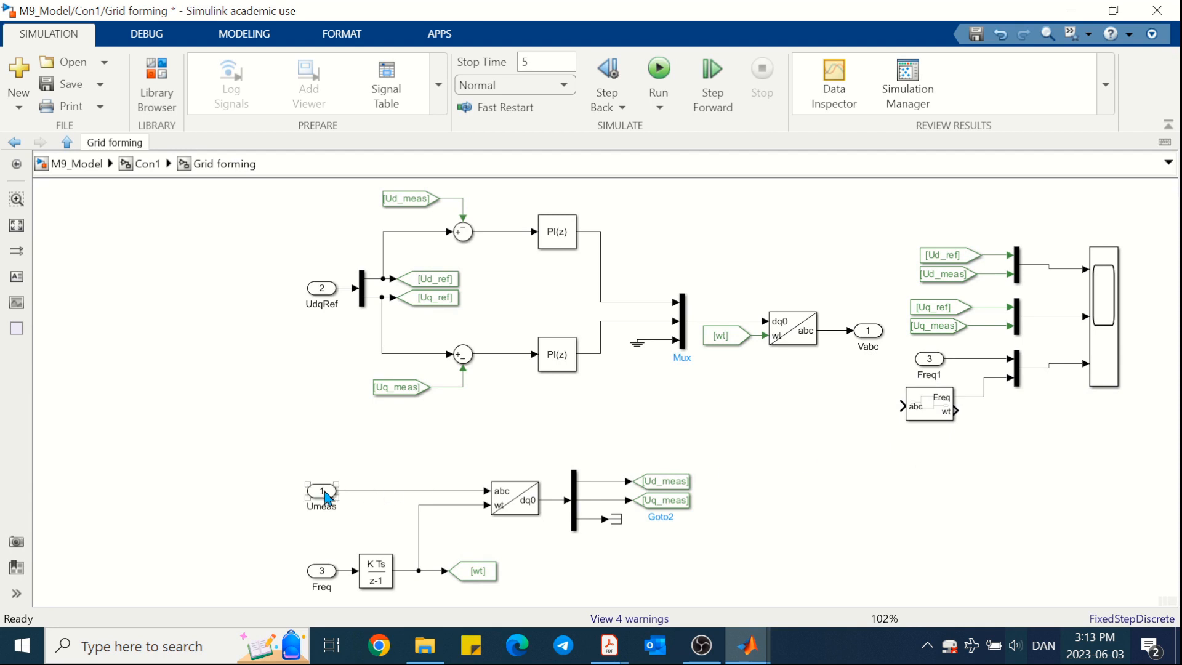
Step: Connect a duplicate Umeas inport to the PLL's abc input and a Terminator to its wt output
left_click_drag(327, 497, 902, 406)
left_click(874, 435)
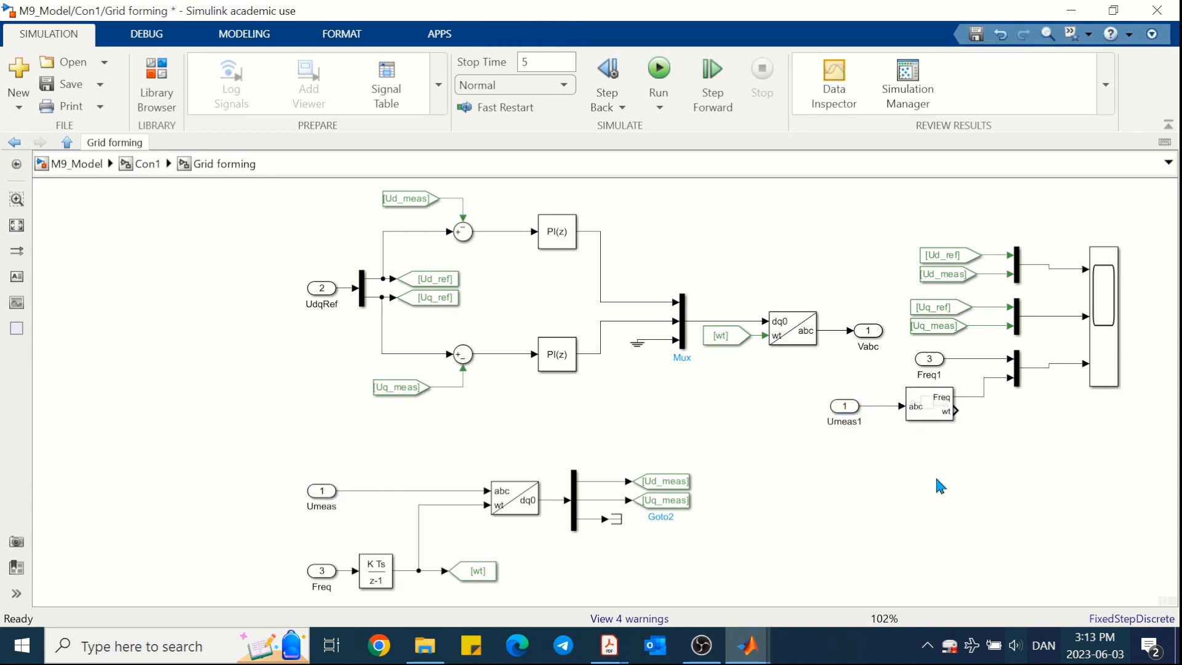
double_click(979, 434)
type("ter")
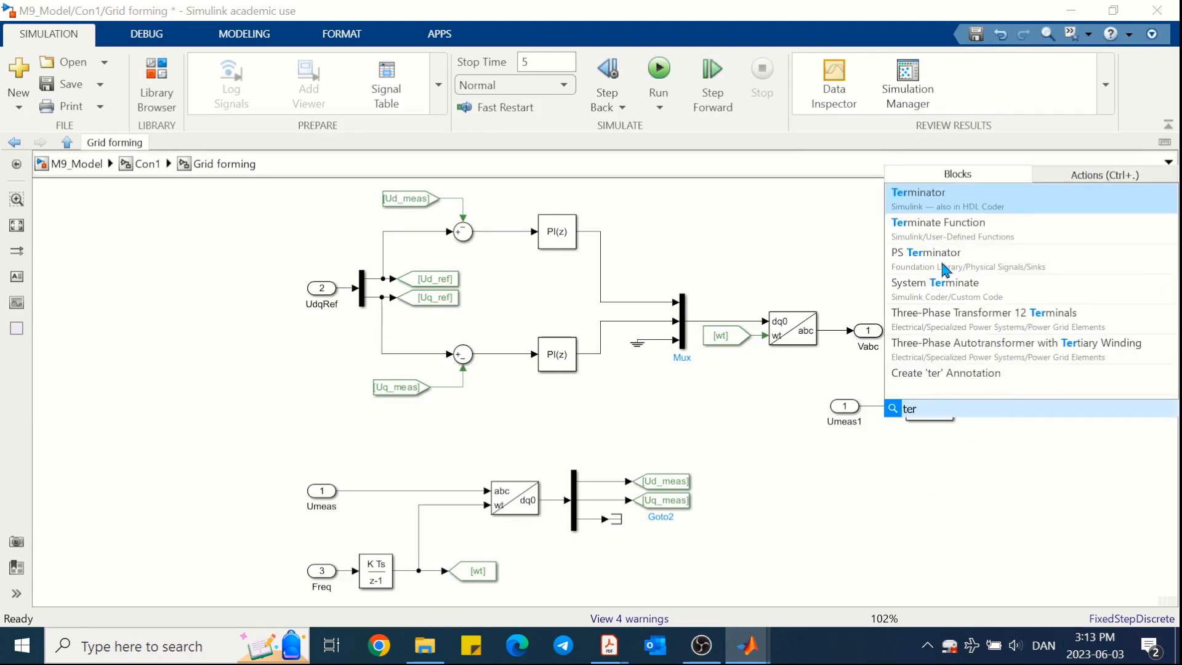
left_click(941, 206)
left_click_drag(992, 427, 979, 419)
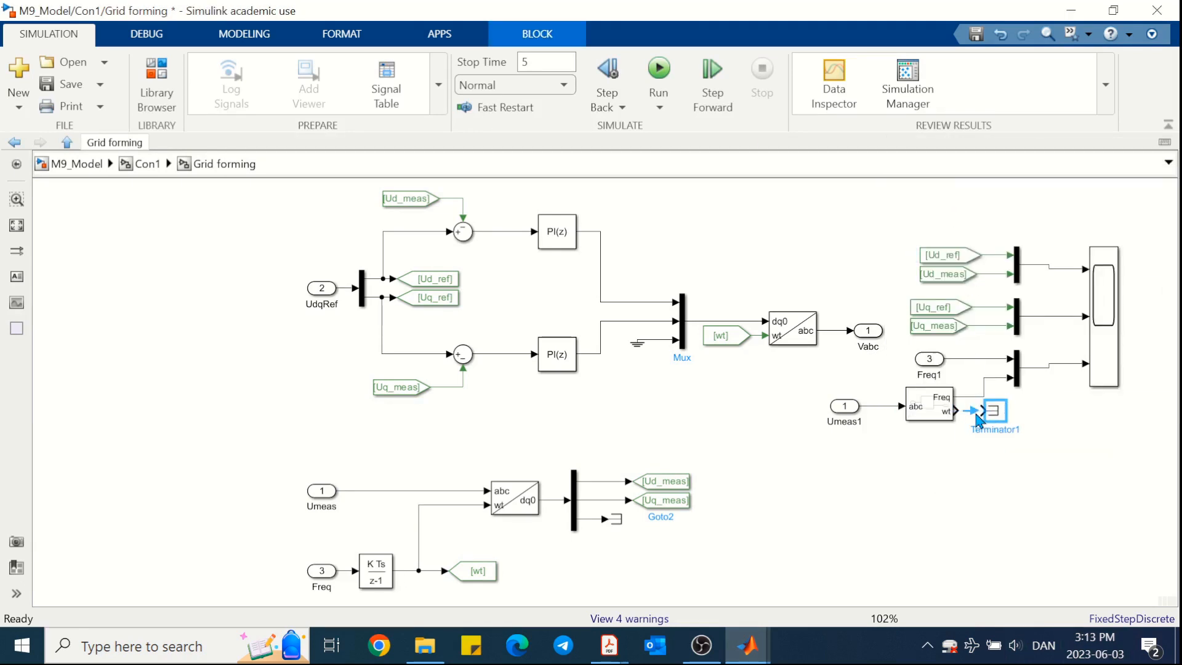
left_click(940, 463)
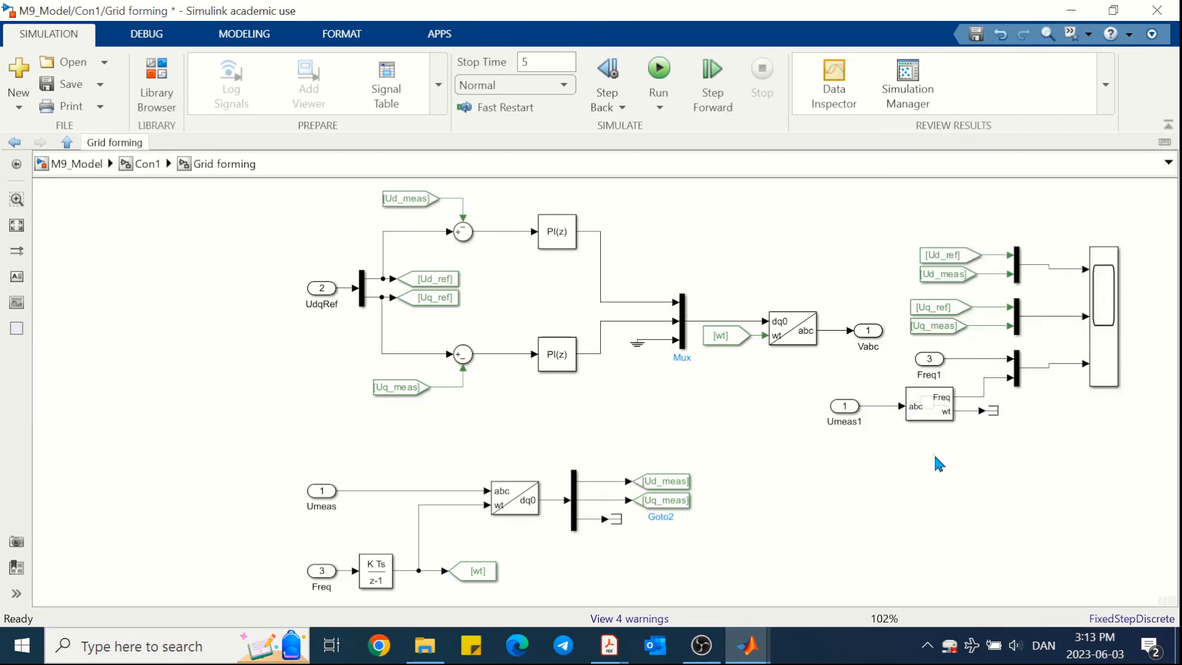
Step: Set the background color of all five inports, including the duplicate Freq and Umeas ones, to orange
left_click(321, 289)
left_click(322, 491, "shift")
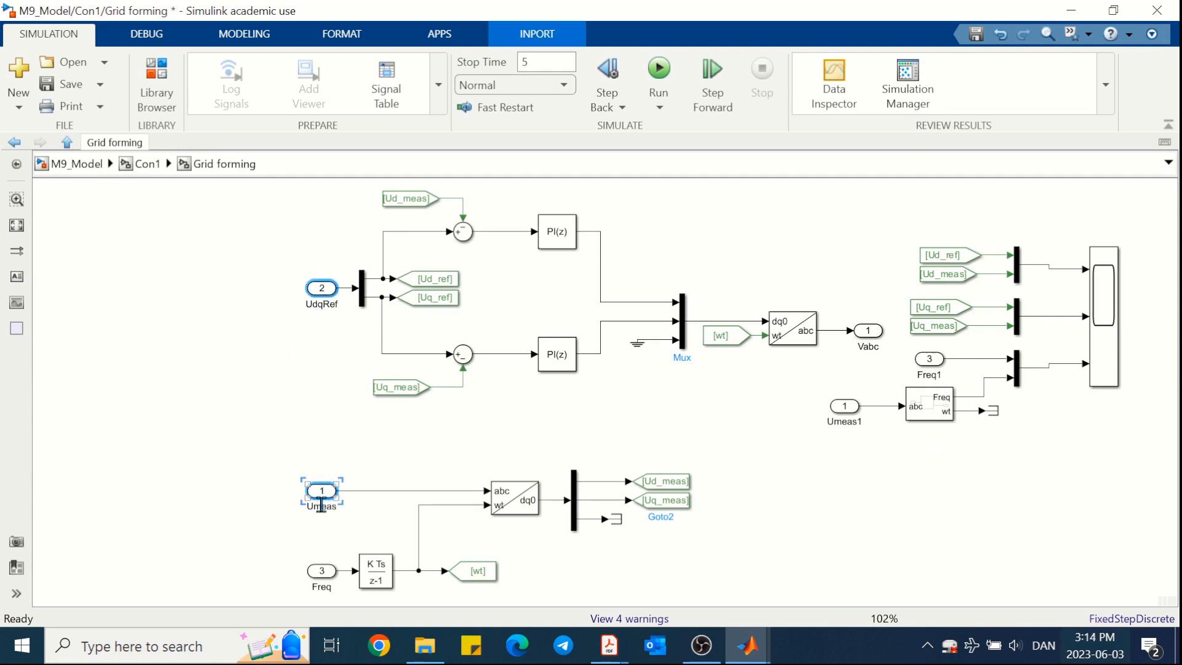
left_click(321, 571, "shift")
left_click(843, 406, "shift")
left_click(932, 364, "shift")
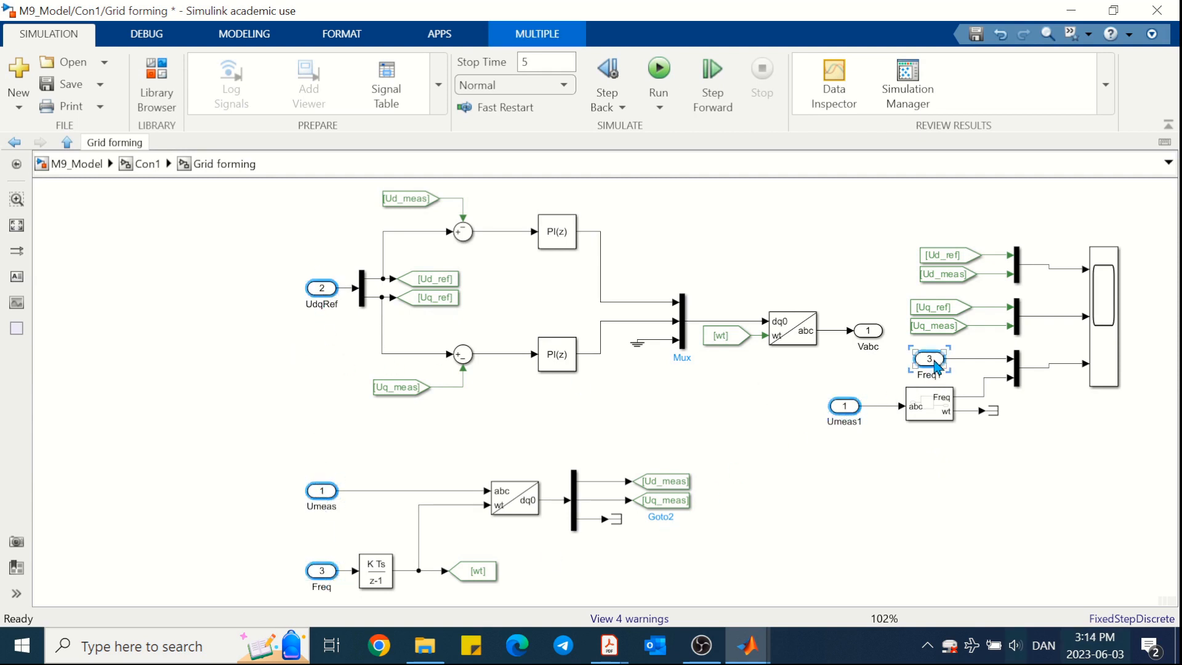
right_click(936, 367)
mouse_move(924, 558)
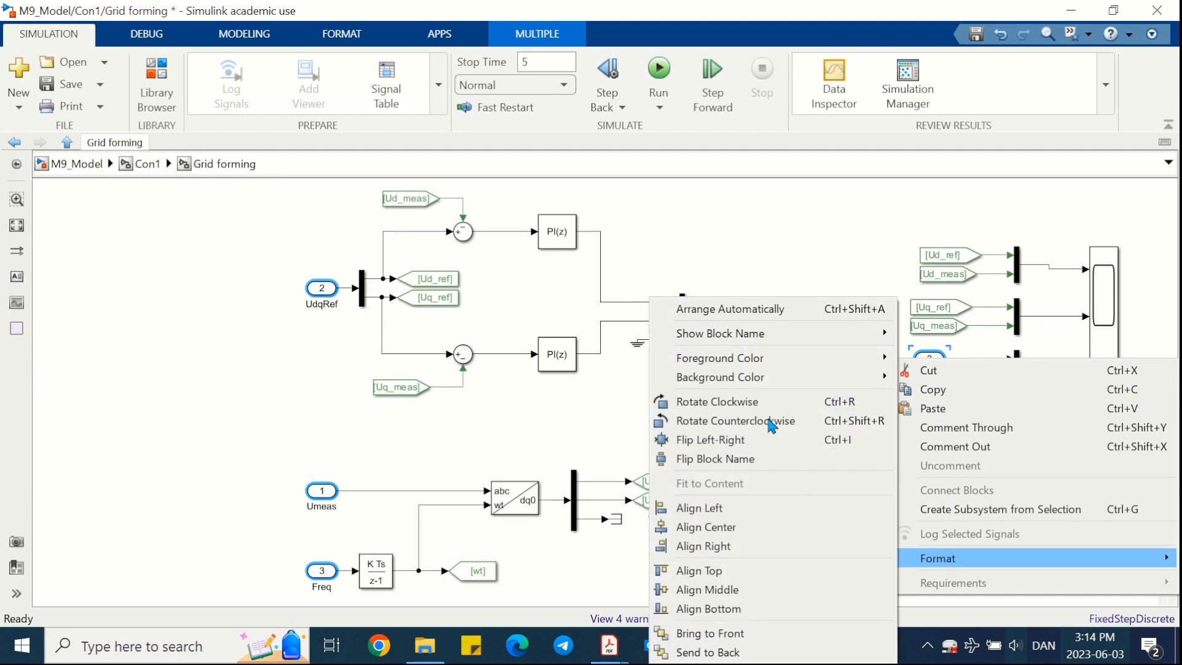
mouse_move(787, 382)
left_click(934, 566)
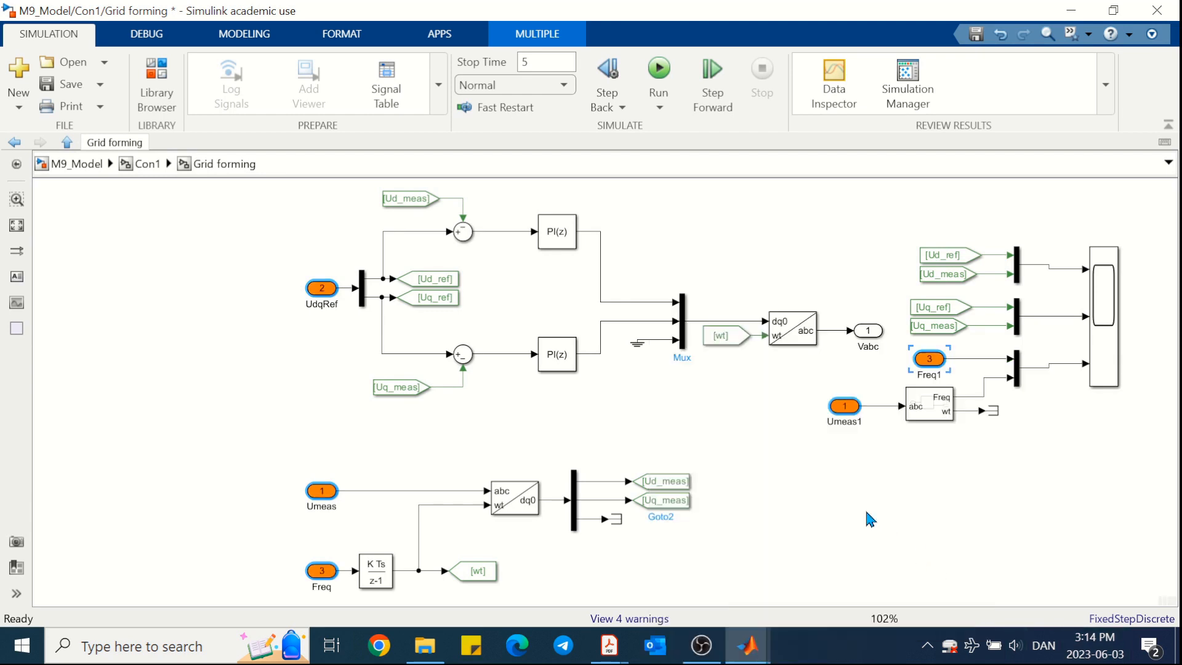
Step: Set the background color of the Vabc outport to green
right_click(865, 330)
mouse_move(862, 206)
mouse_move(858, 280)
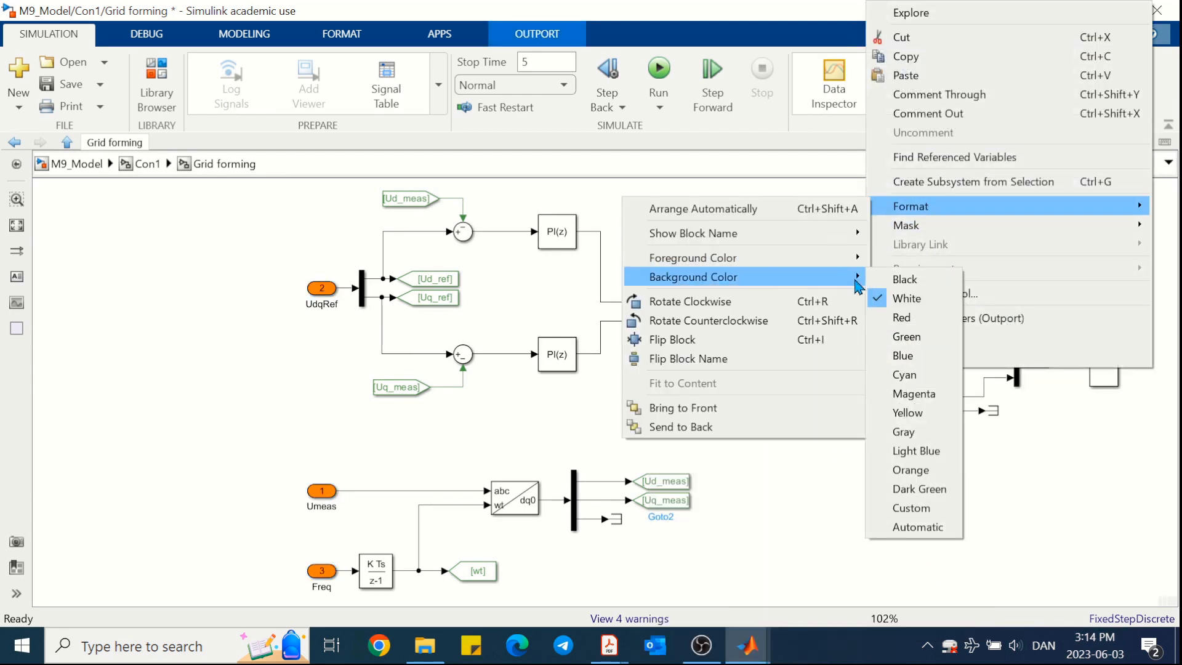
left_click(911, 339)
left_click(845, 504)
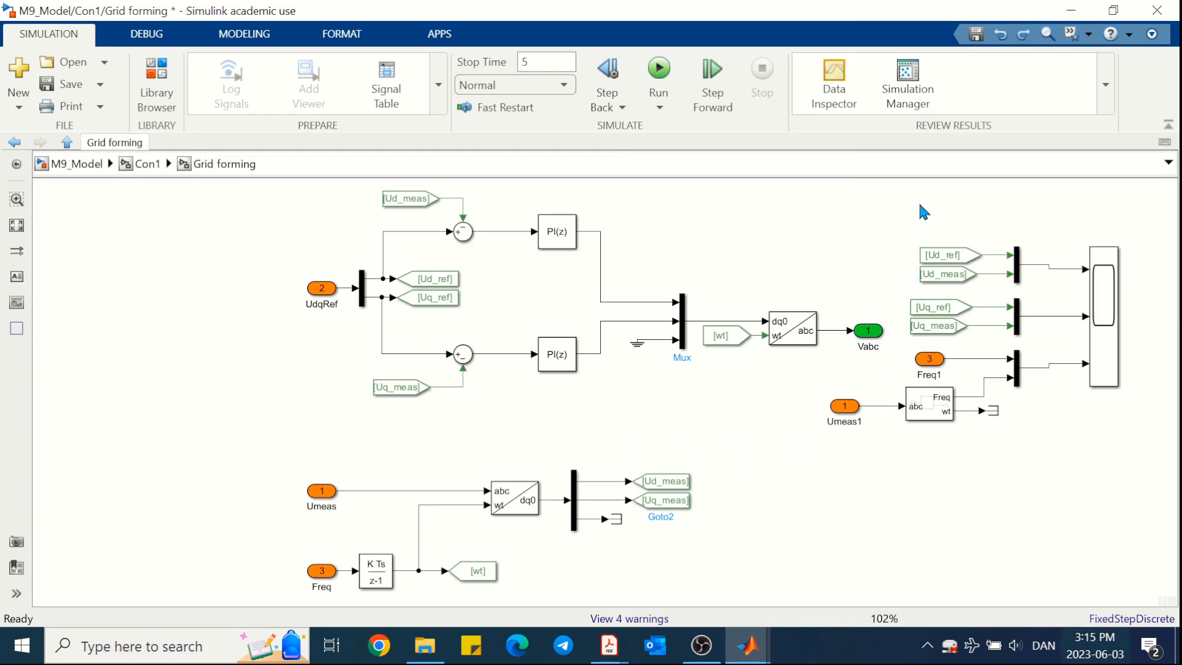
Step: Move the scope section with its Muxes, tags and PLL farther from the control loop, and bring the duplicate Umeas inport close to the PLL
left_click_drag(919, 203, 1180, 456)
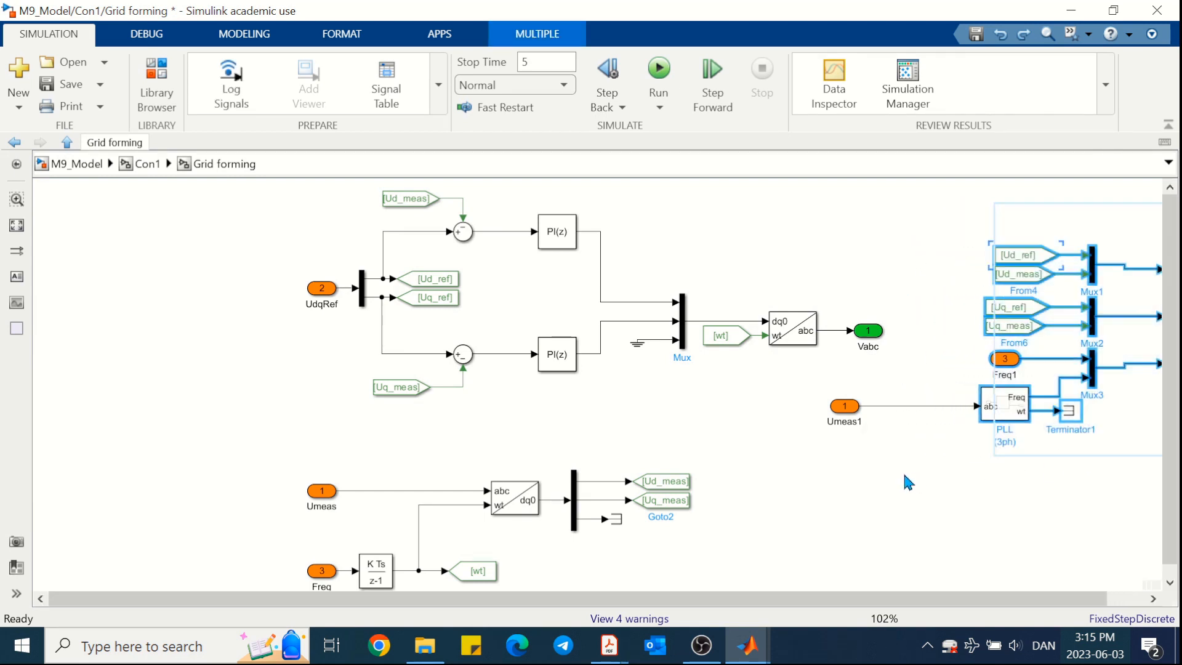
left_click(904, 475)
left_click_drag(843, 410, 933, 410)
left_click(861, 465)
key("space")
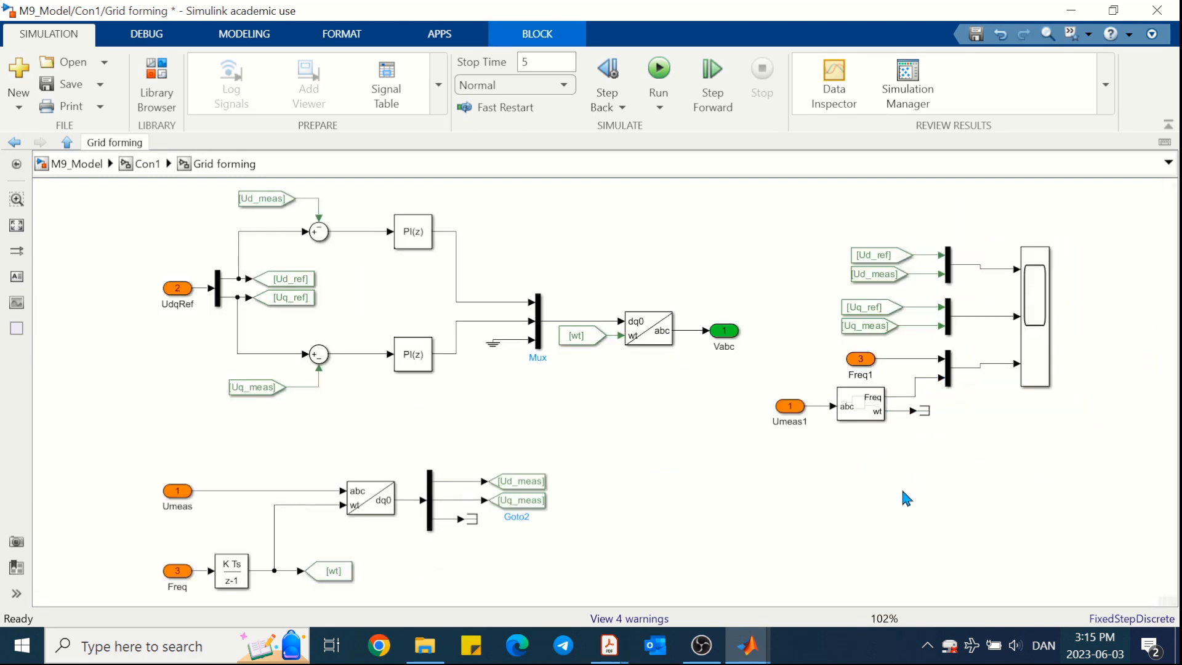
Step: Set the background color of the Scope block to green
right_click(1038, 326)
mouse_move(958, 183)
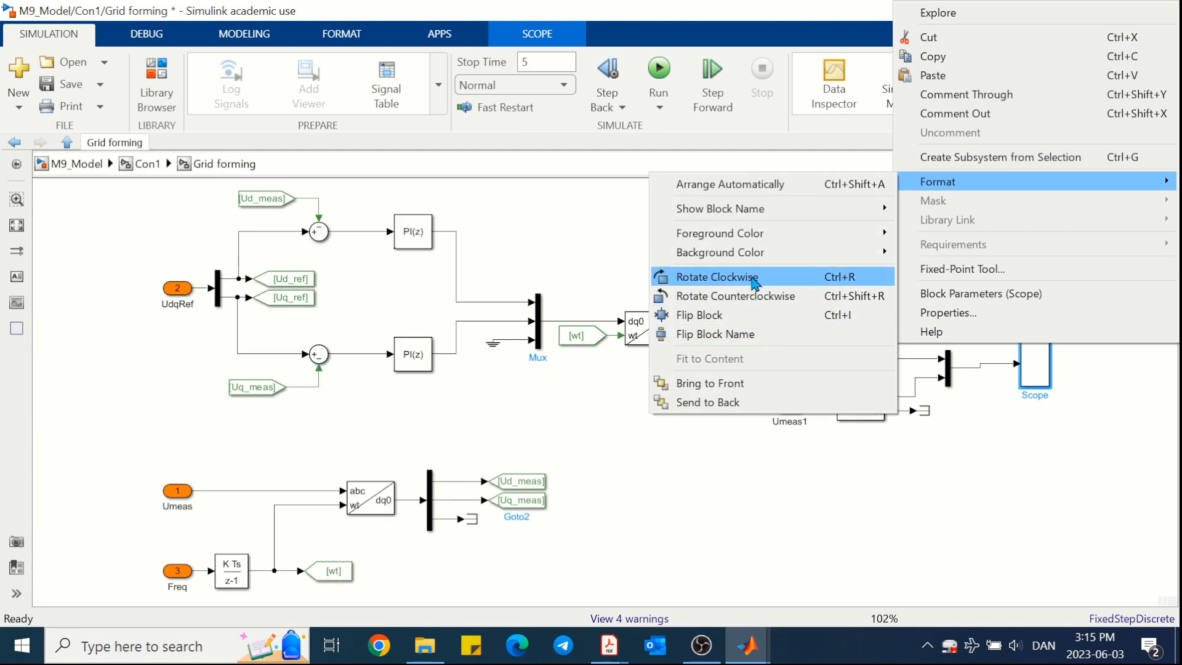
mouse_move(847, 253)
left_click(965, 315)
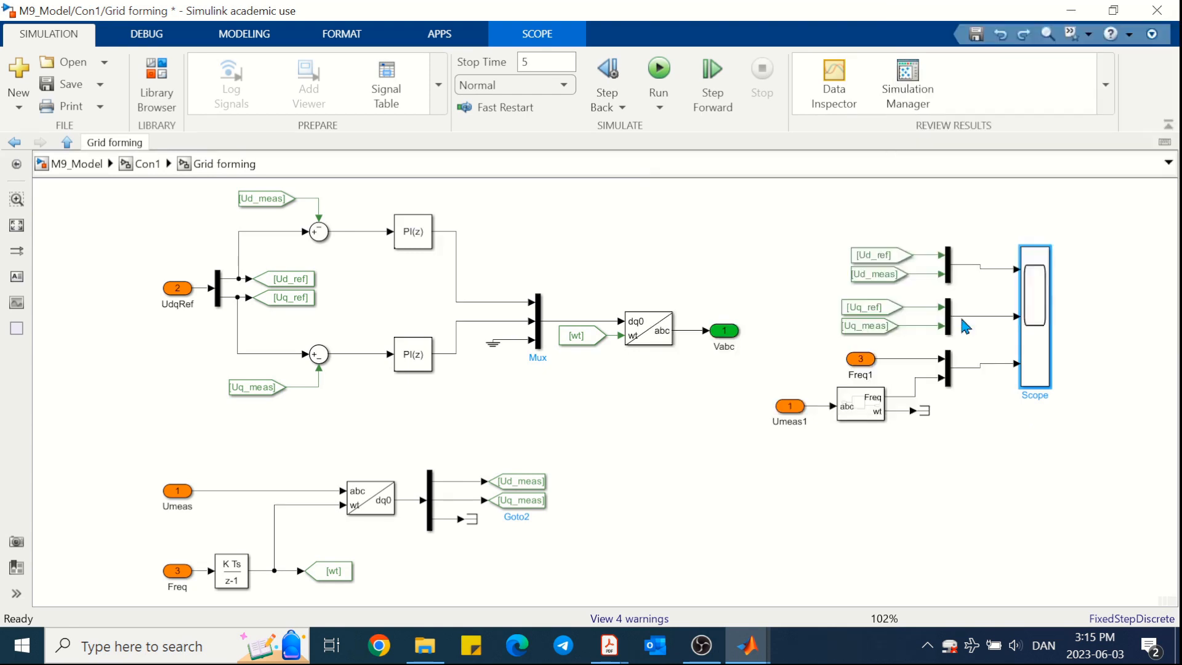
left_click(804, 566)
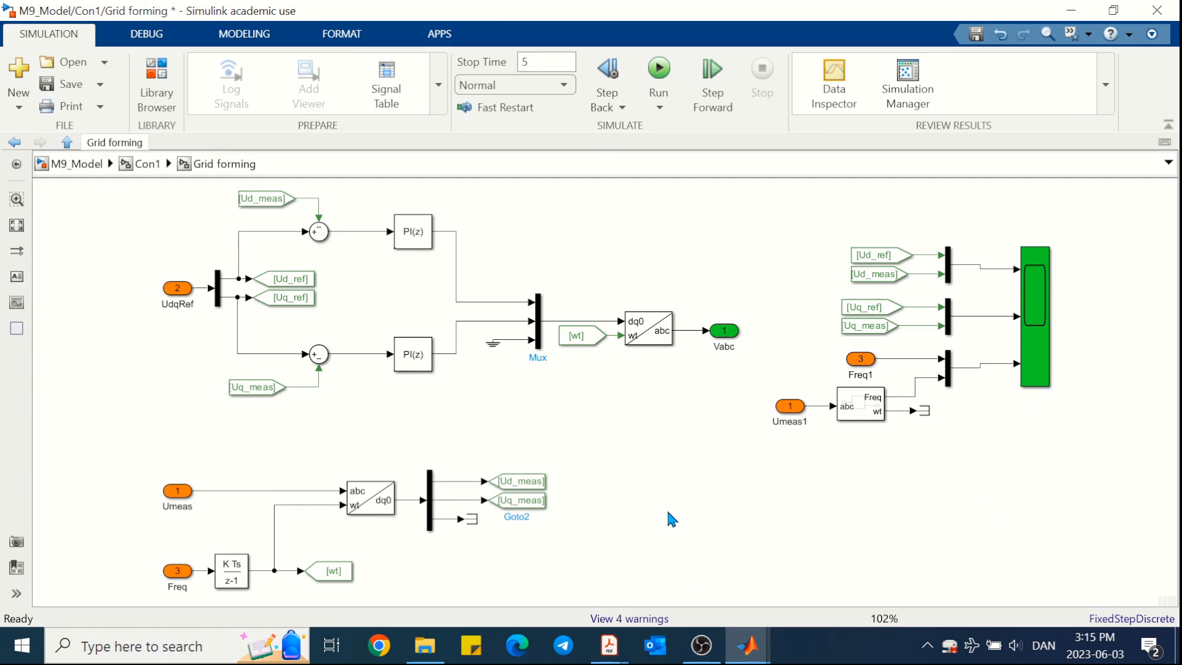
Step: Shift the Ud_ref, Ud_meas, Uq_ref and Uq_meas From tags farther away from their Muxes, with all four aligned
left_click(925, 255)
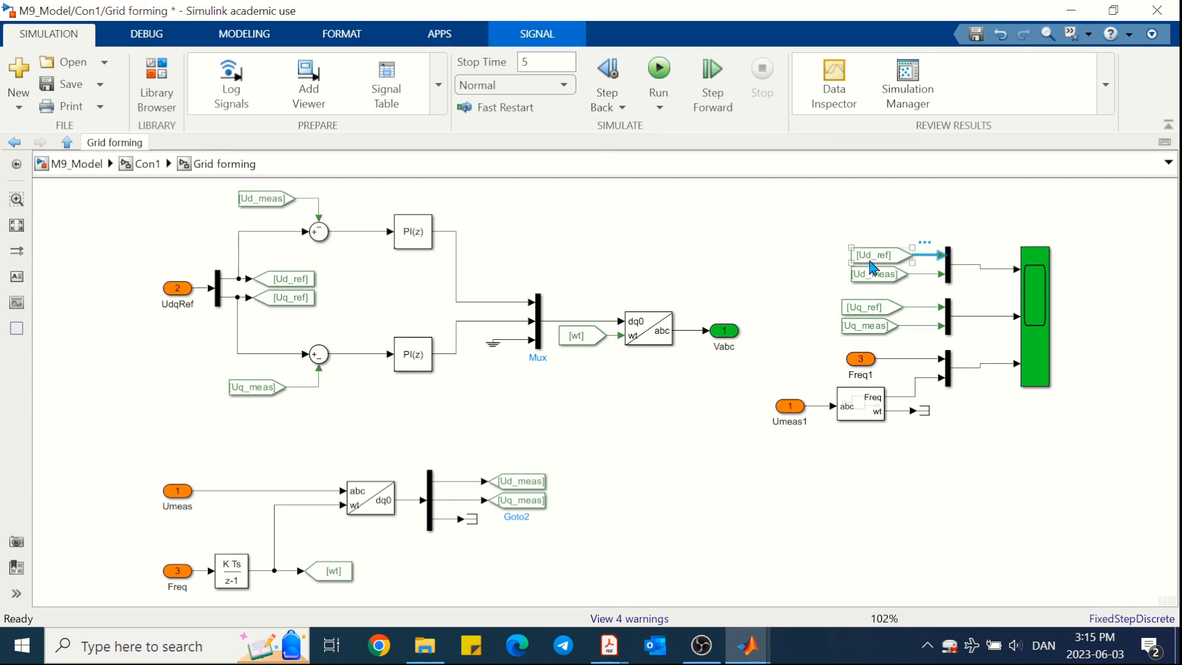
left_click_drag(824, 216, 874, 284)
key("Left")
key("Left")
key("Left")
key("Left")
key("Left")
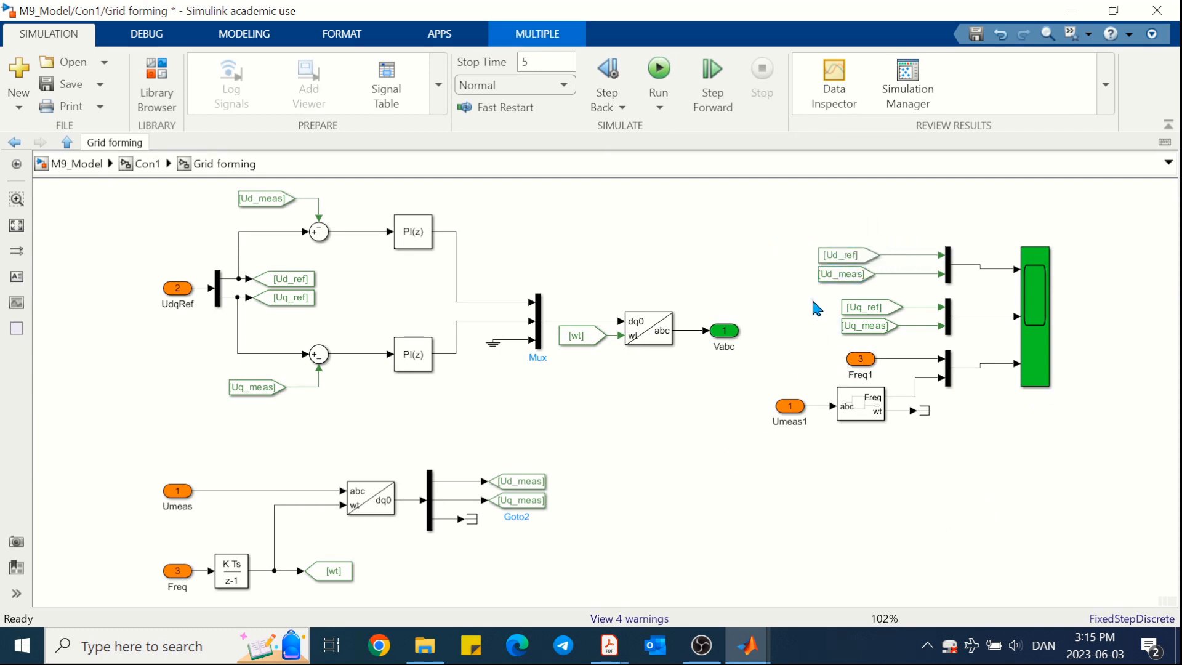
left_click_drag(803, 294, 898, 333)
key("Left")
key("Left")
key("Left")
key("Left")
key("Left")
Step: Name the signal lines entering the upper two scope Muxes Ud_ref, Ud_meas, Uq_ref and Uq_meas
left_click(912, 256)
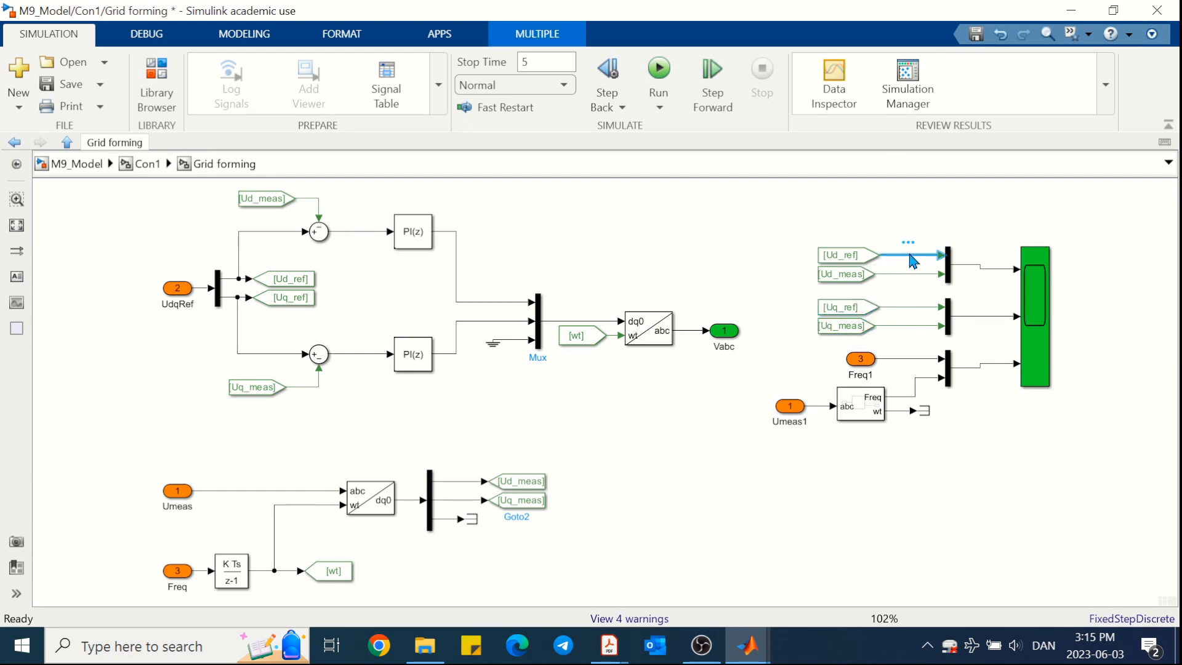
type("Ud_ref")
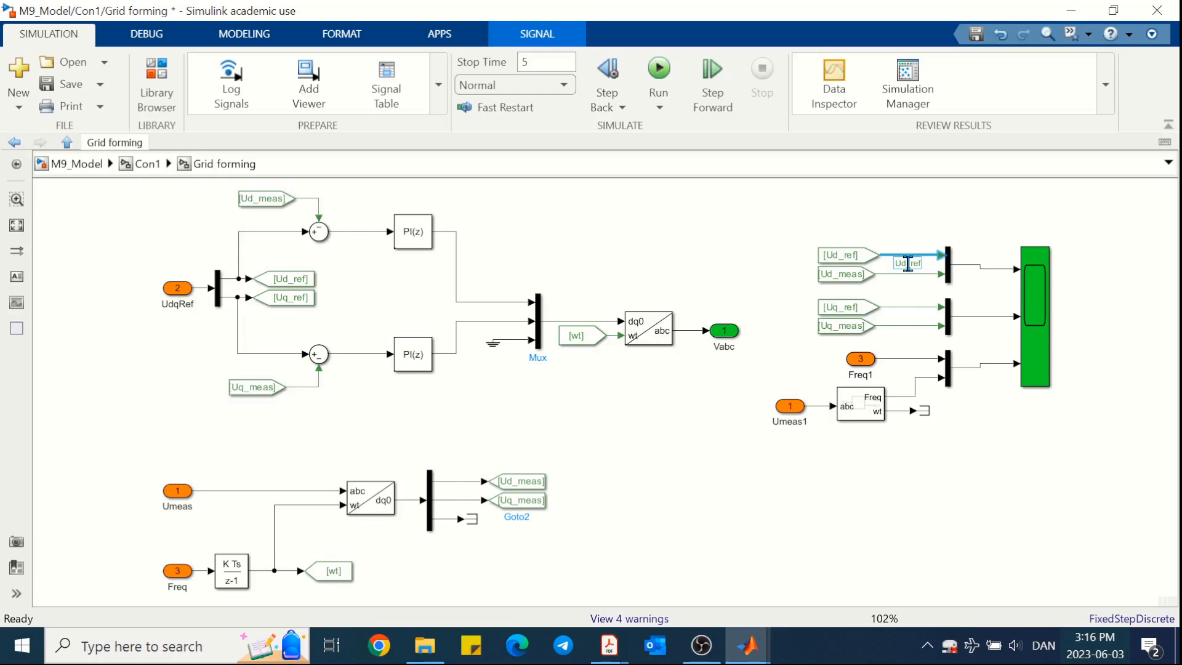
key("Return")
double_click(912, 275)
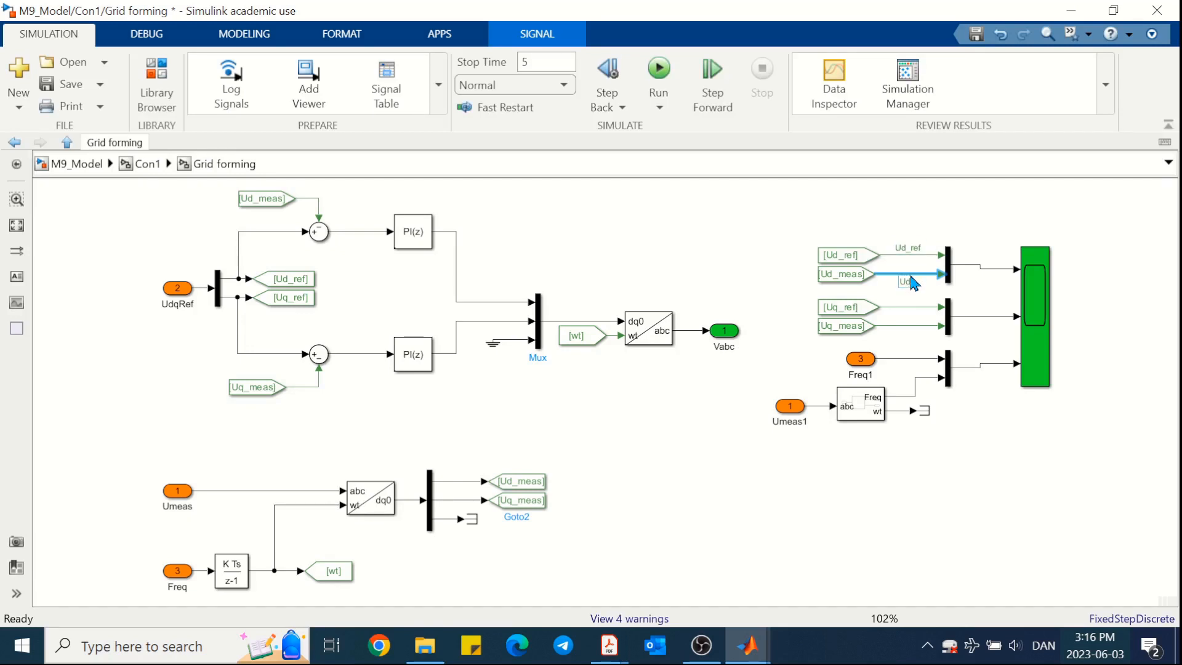
type("Ud_meas")
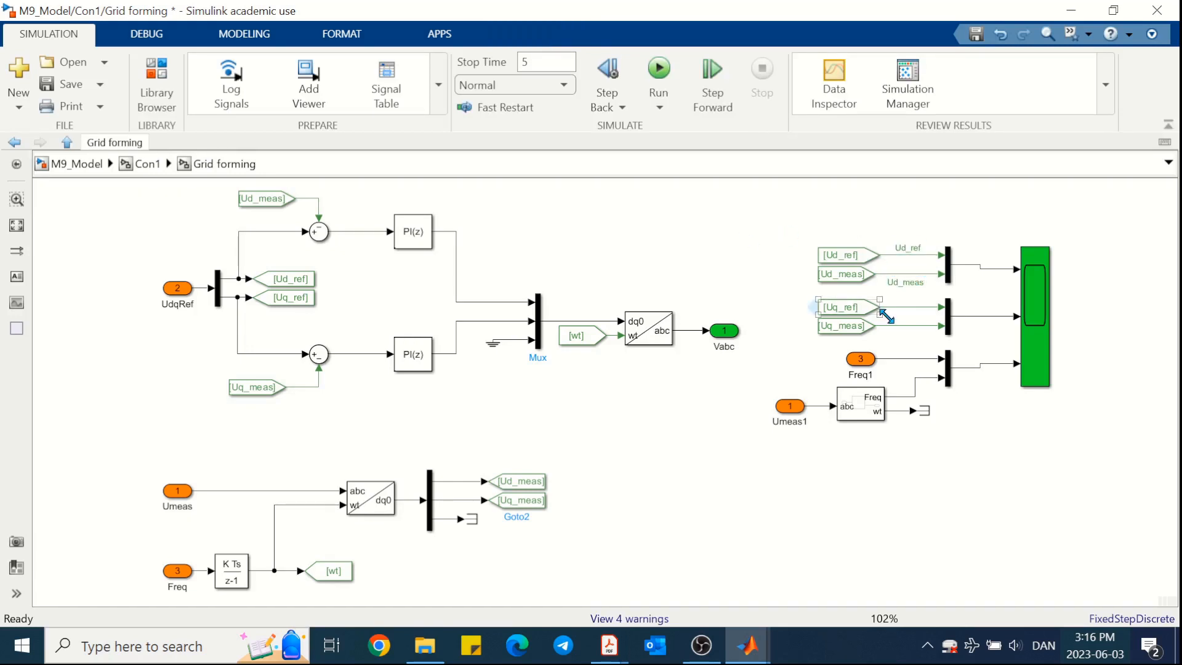
left_click(906, 308)
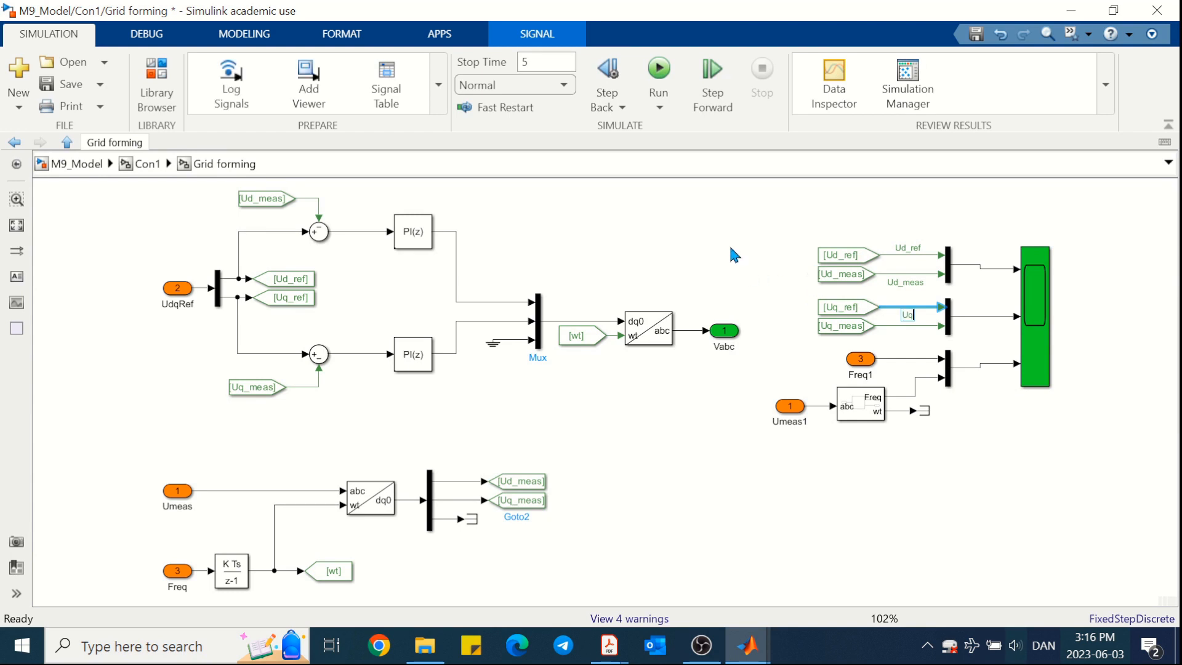
key("Return")
left_click(904, 326)
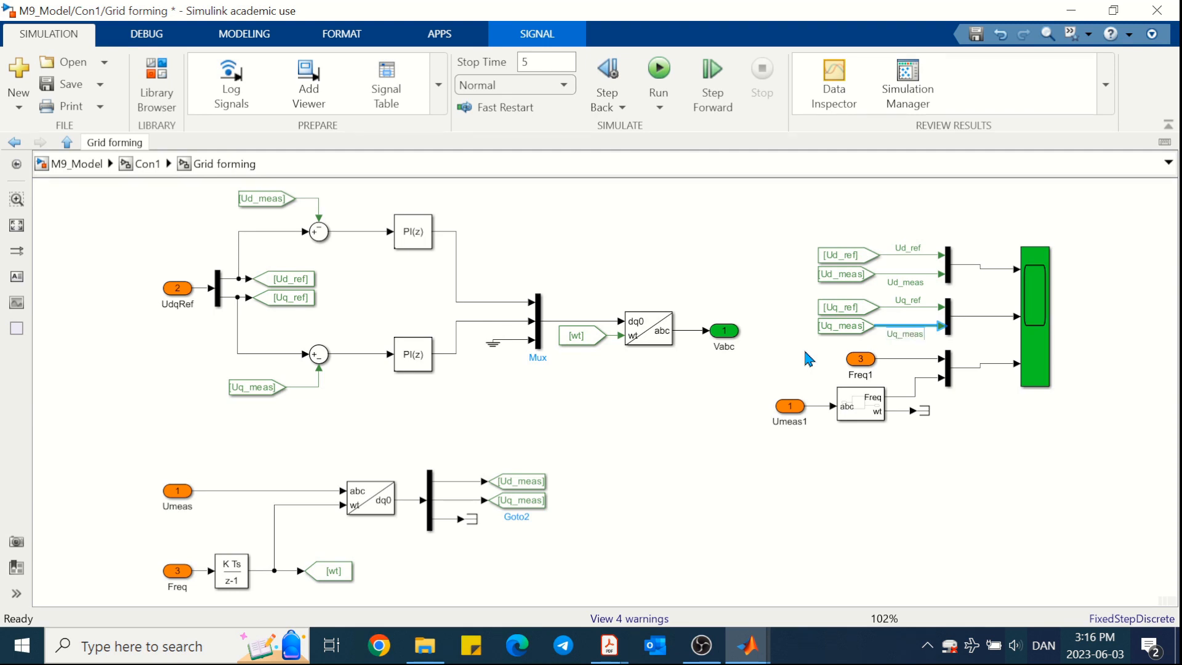
Step: Name the signal line from the duplicate Freq inport Freq_ref and the PLL's frequency output line Freq_meas
left_click(899, 359)
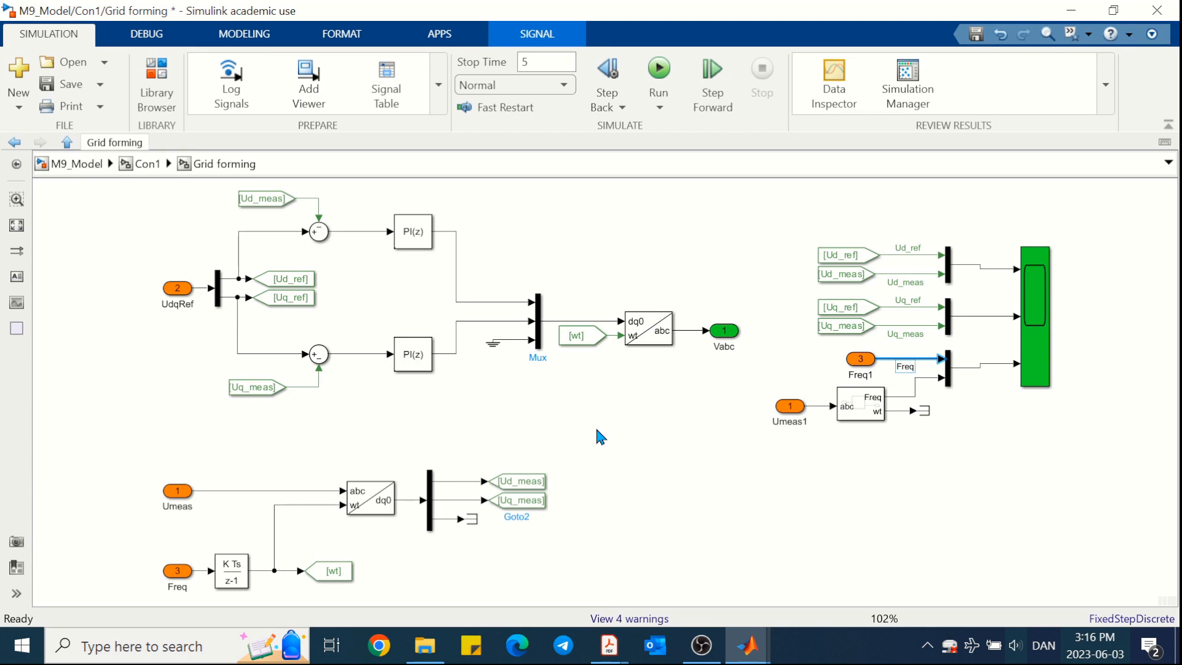
double_click(905, 397)
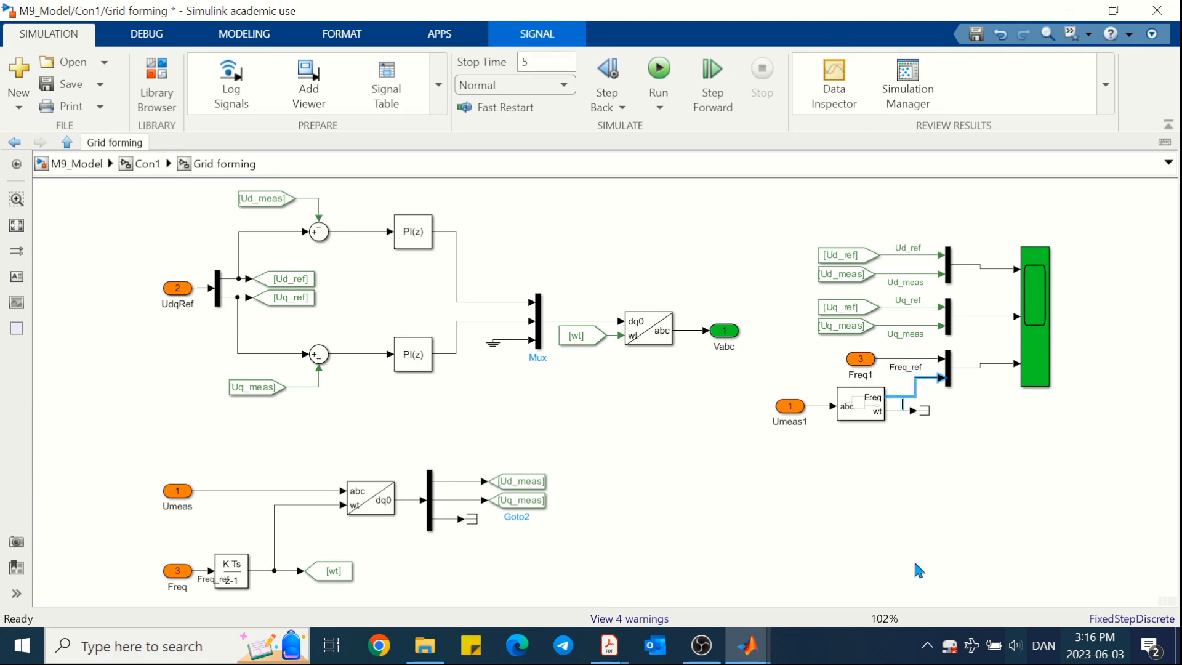
type("Freq_meas")
left_click(818, 488)
Step: Shift the PLL, its Umeas1 inport and its terminator away from the Mux, and place the Freq_meas label above its line
left_click_drag(731, 455, 941, 399)
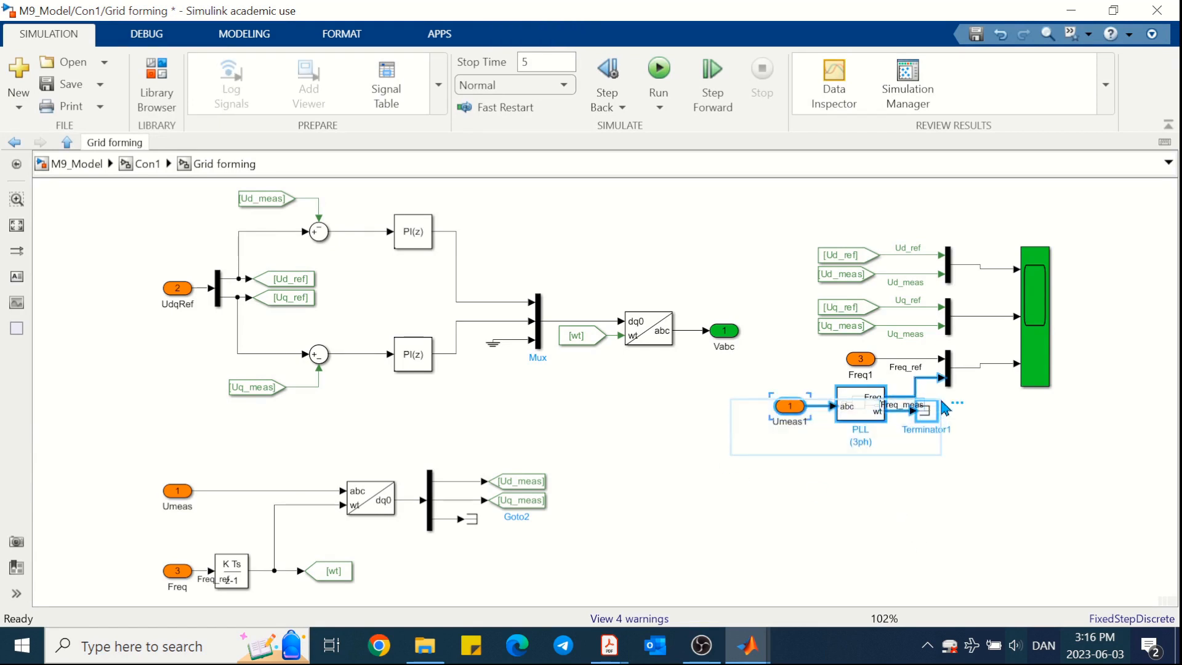
key("Left")
key("Left")
key("Left")
key("Left")
key("Left")
key("Left")
key("Left")
key("Left")
key("Left")
key("Left")
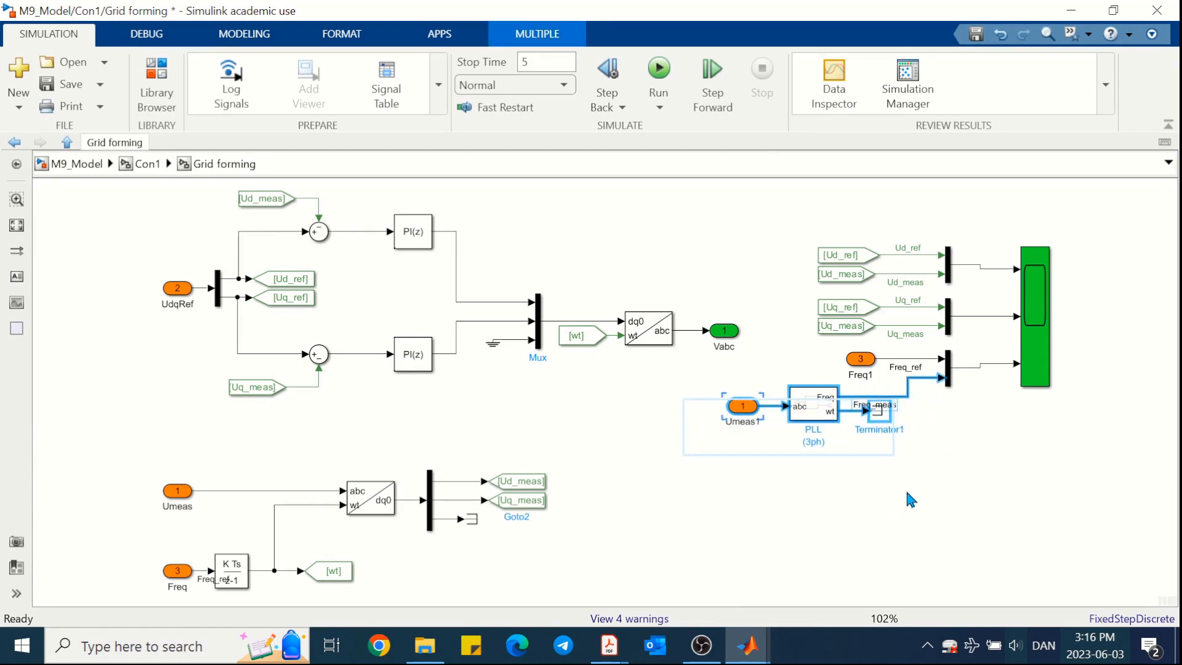
key("Left")
key("Left")
left_click(911, 487)
left_click_drag(868, 405, 870, 390)
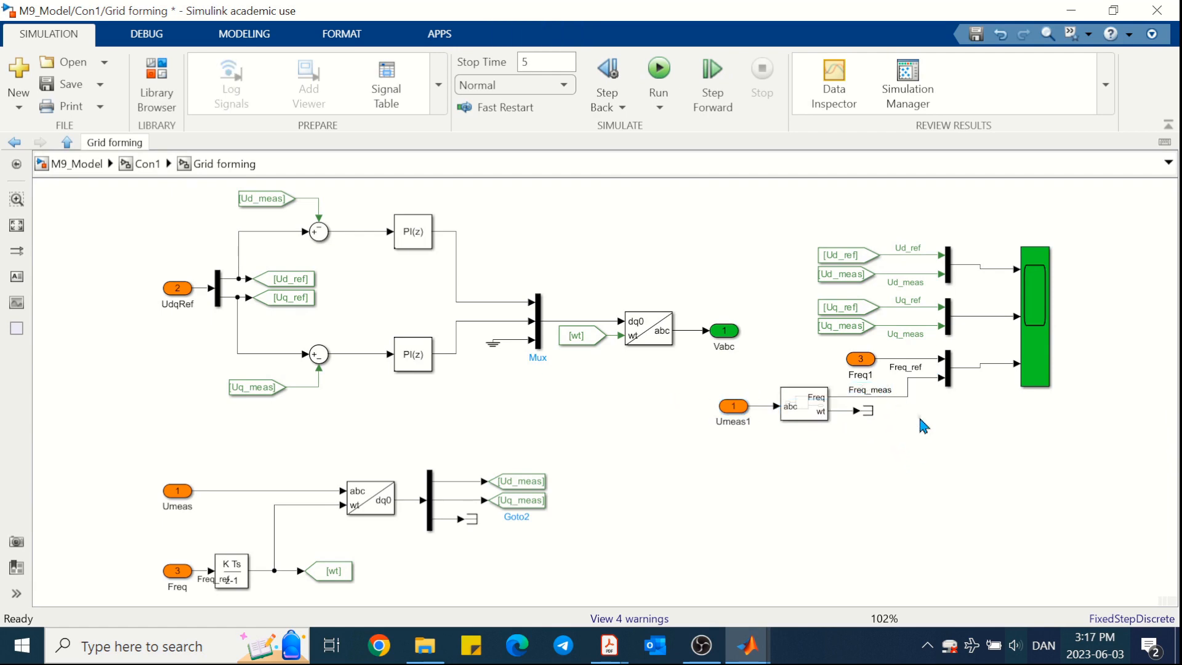
Step: Set the PLL's initial inputs to [0, 50] and its sample time to Ts, and save the model
double_click(806, 407)
left_click_drag(756, 354, 758, 444)
left_click(400, 335)
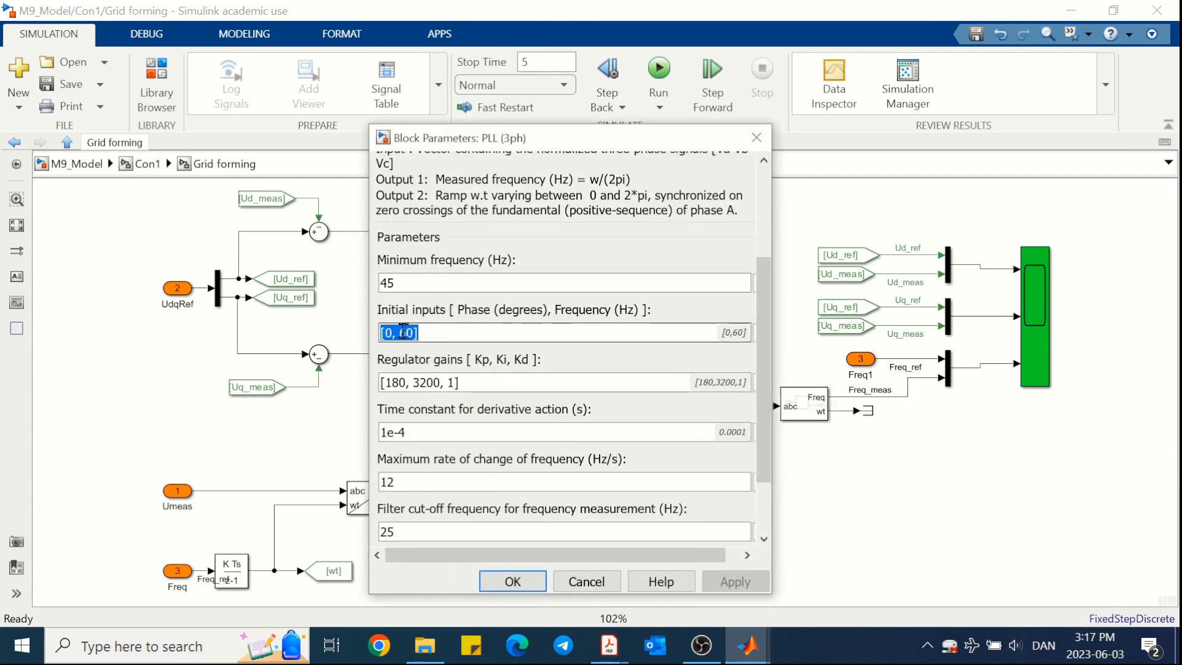
key("Delete")
type("5")
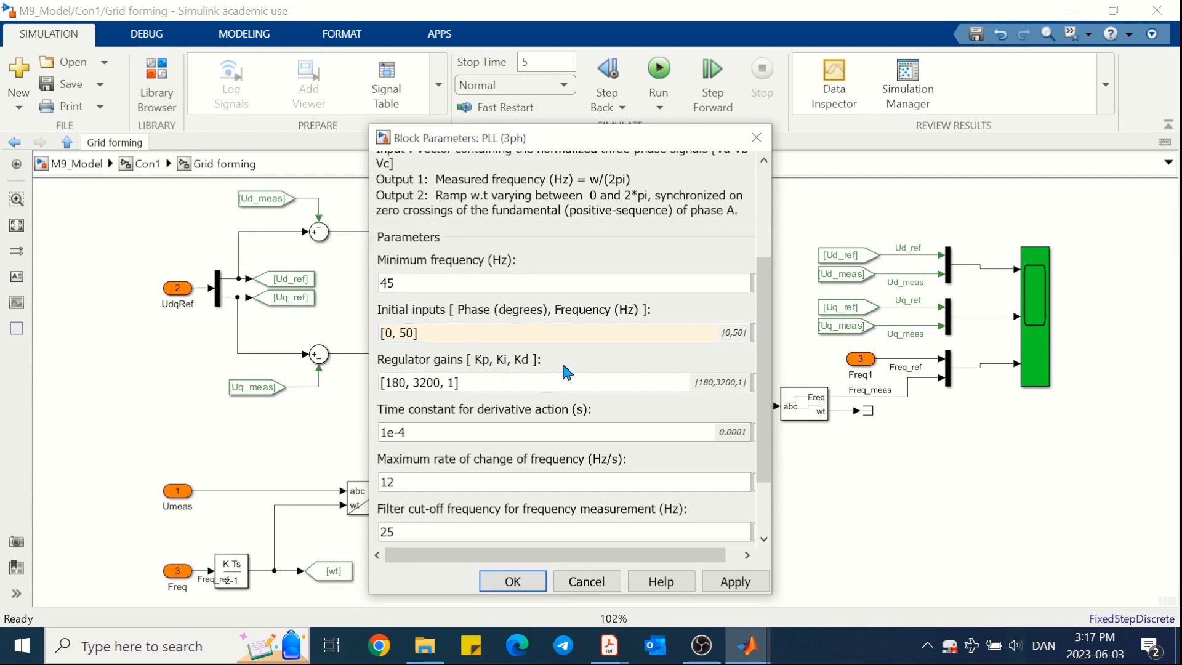
scroll(567, 372, "down", 3)
double_click(520, 495)
type("Ts")
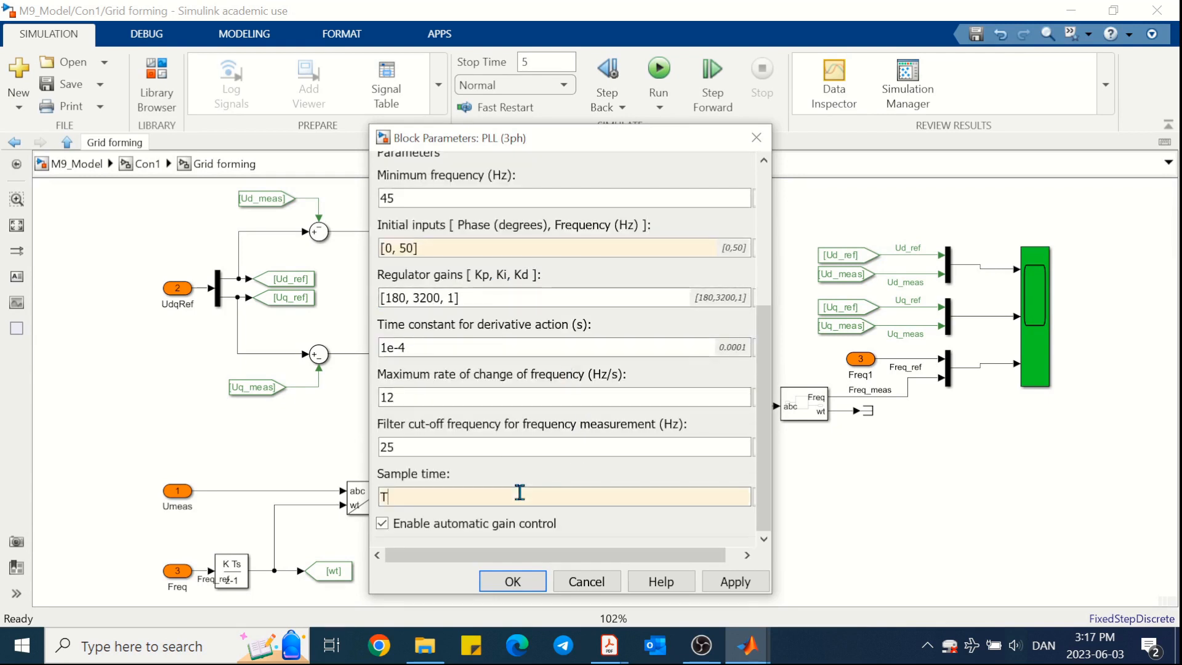
key("Return")
key("ctrl+s")
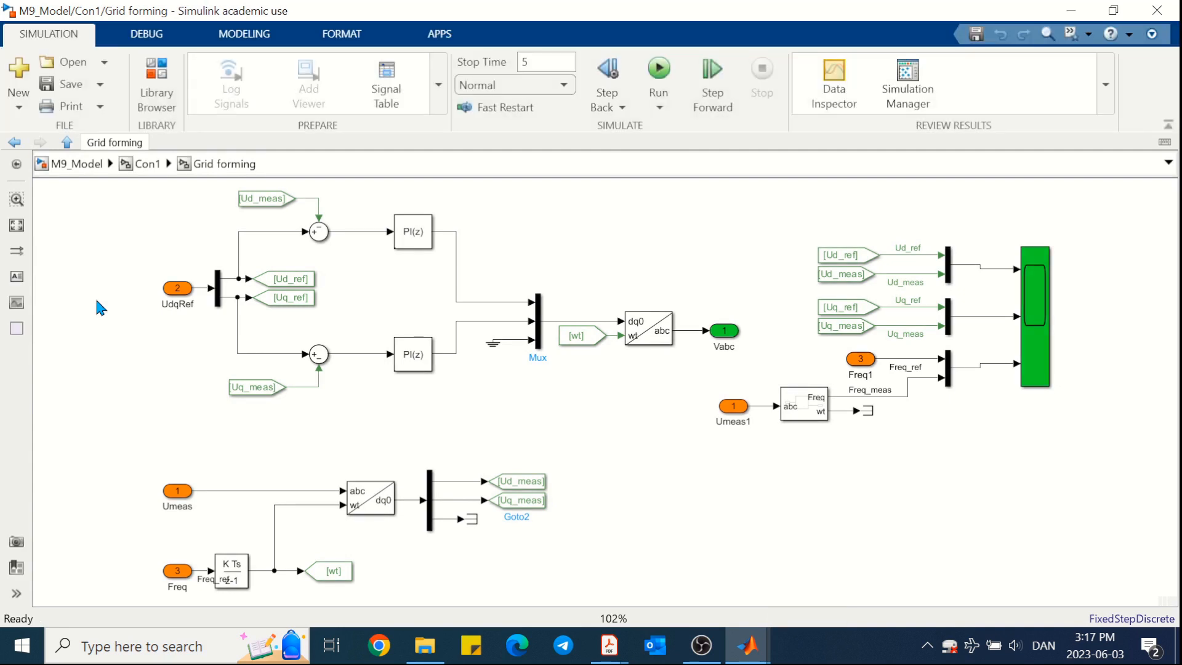
Step: In the top-level M9_Model, delete the three-phase source connected to Bus 1 together with its connection lines
left_click(77, 163)
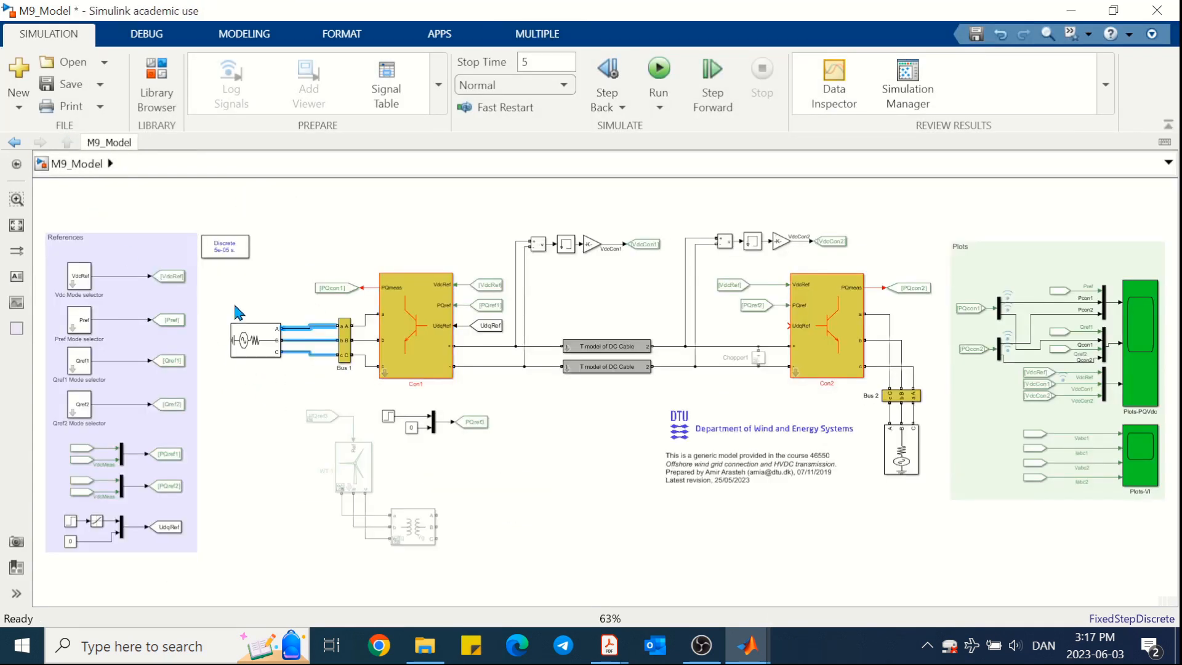
left_click_drag(226, 301, 295, 377)
key("Delete")
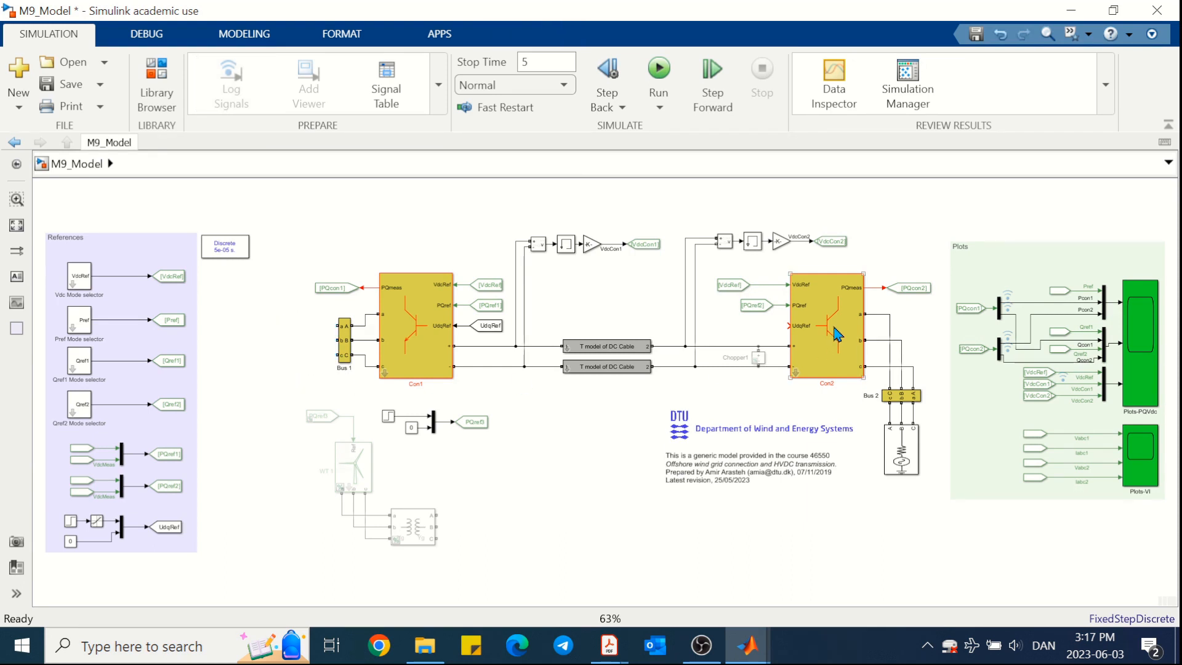
Step: Check Con2's control mode in its block parameters and run the simulation
double_click(838, 333)
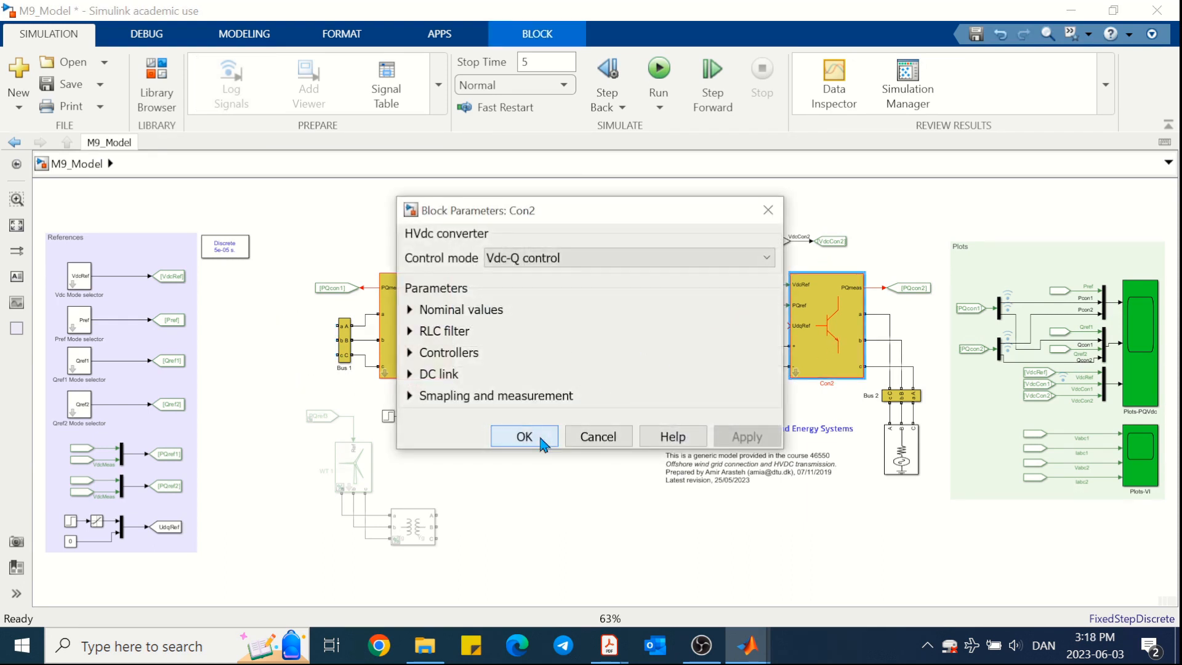
left_click(525, 437)
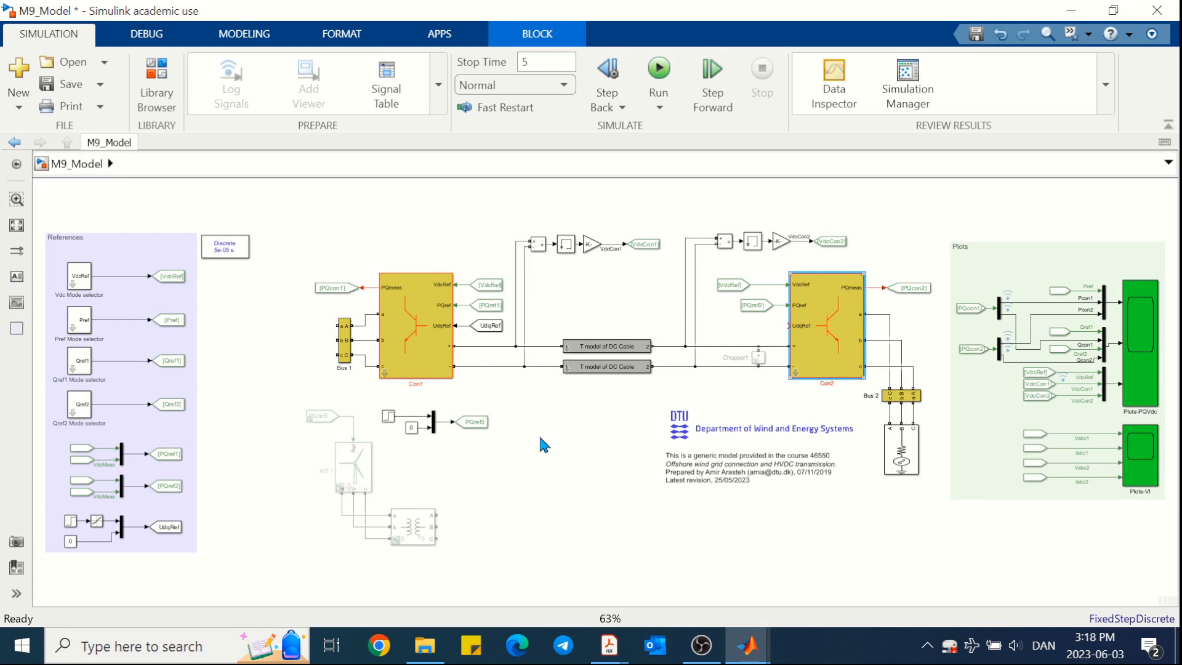
left_click(659, 68)
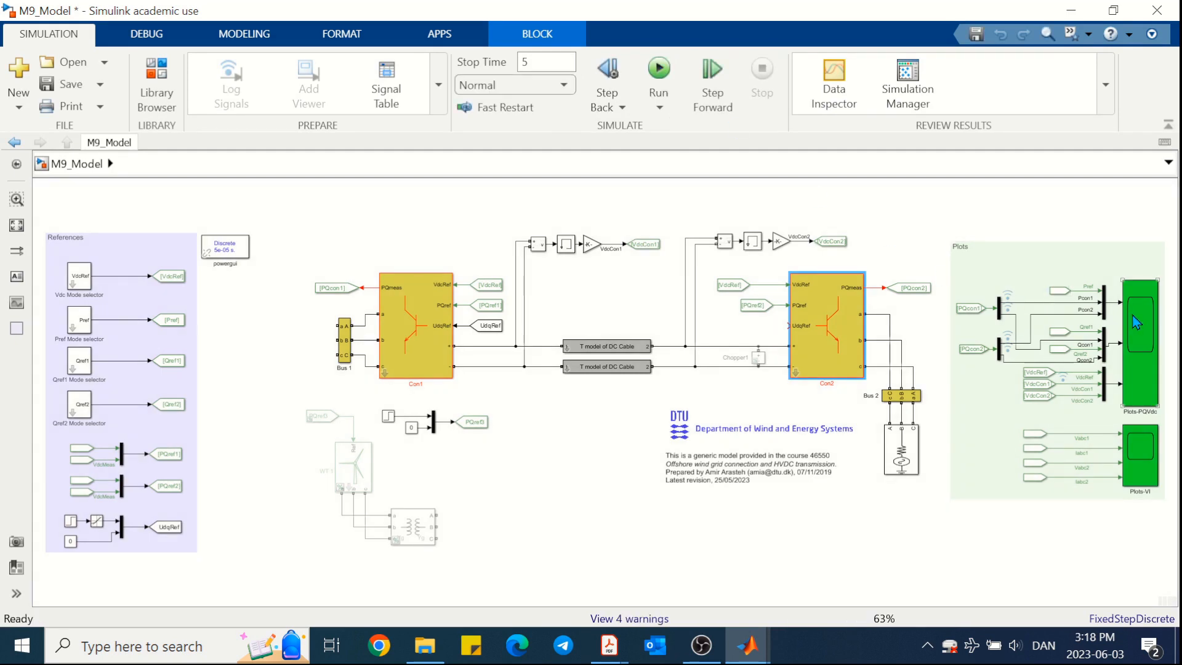
Step: Open the Plots-PQVdc scope, scale its axes to fit the data and magnify the reactive power plot vertically
left_click(1136, 323)
double_click(1137, 322)
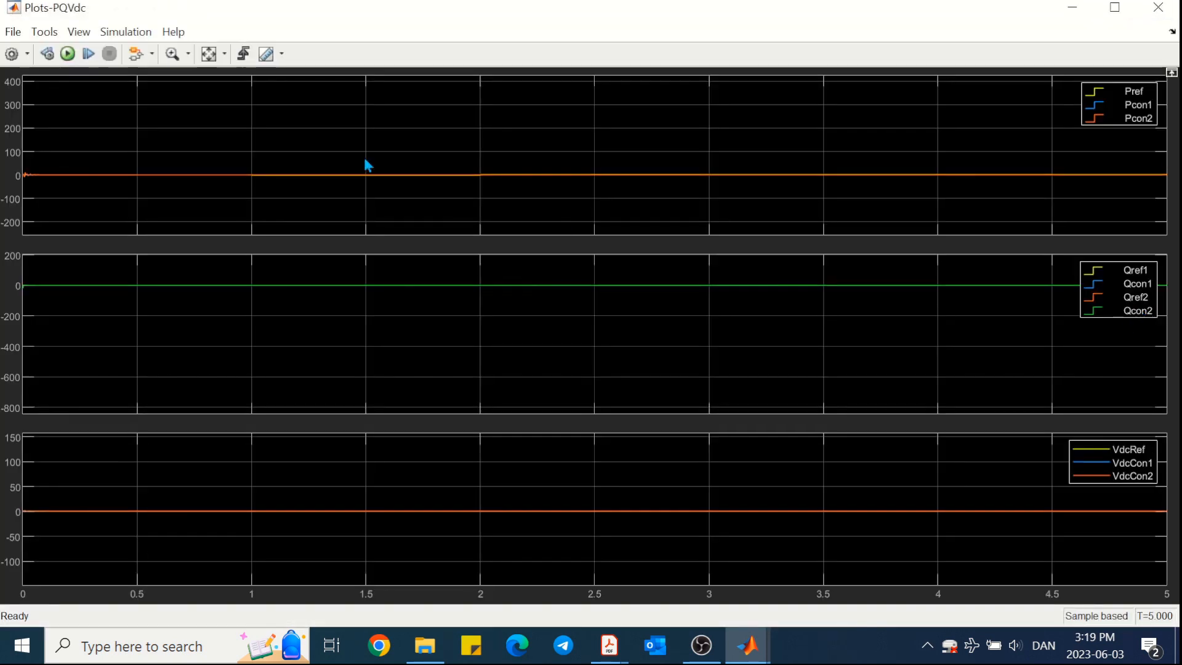
left_click(206, 55)
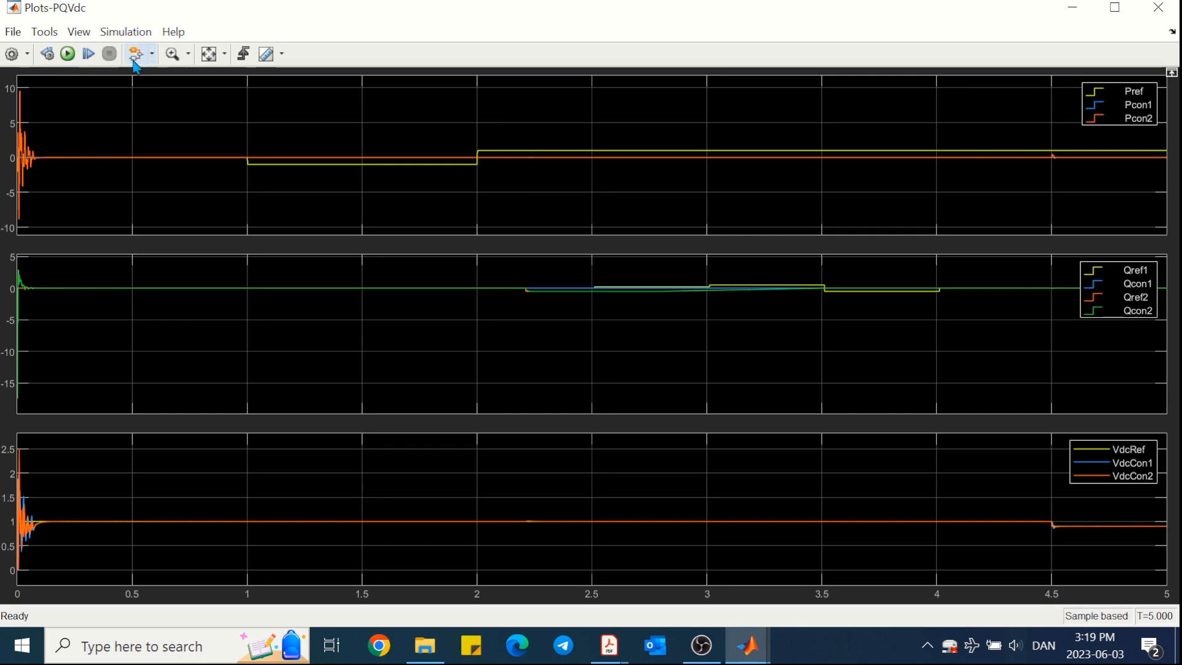
left_click(173, 54)
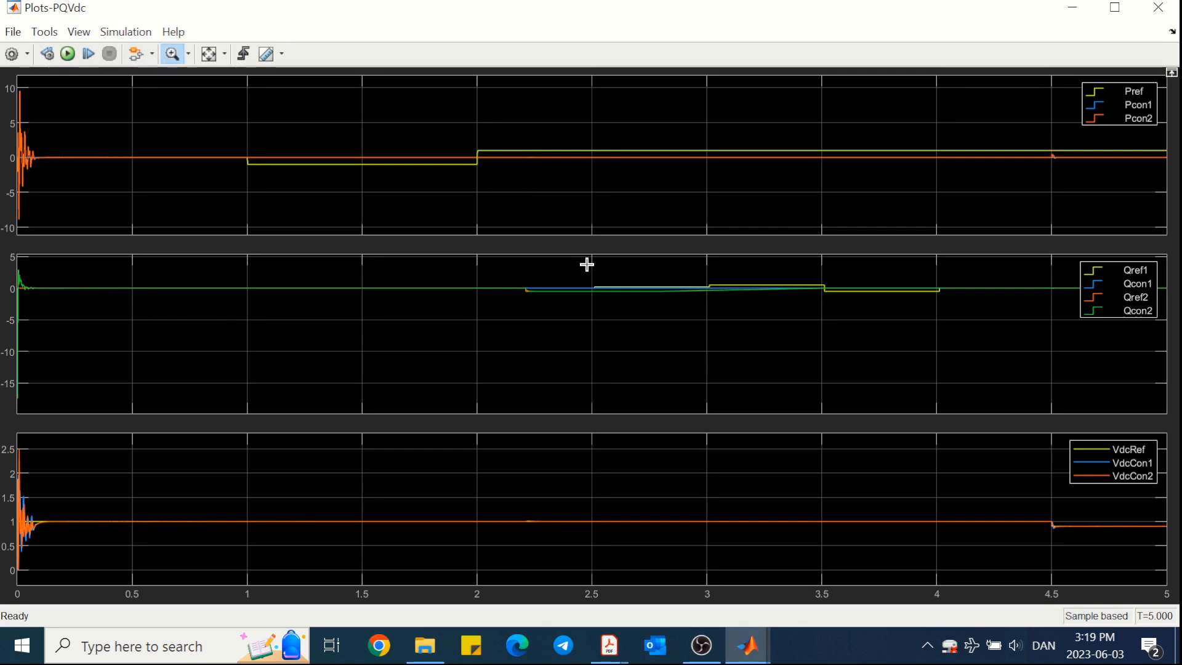
left_click_drag(586, 264, 598, 364)
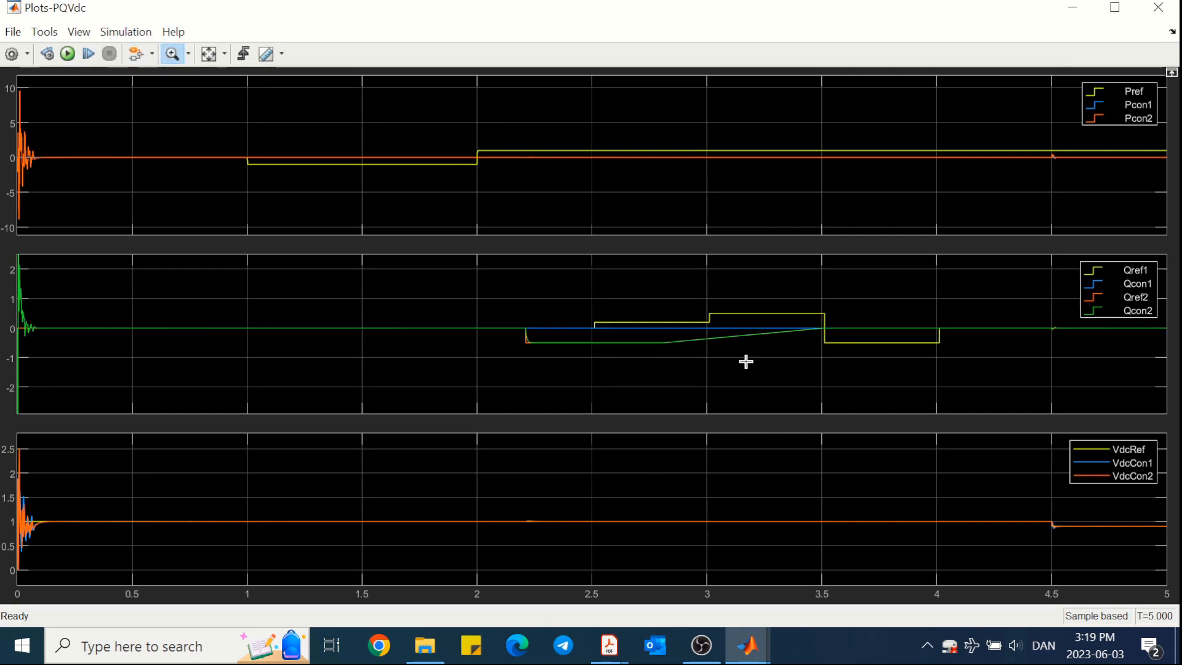
Step: Hide Qref2 and Qcon2 in the reactive power plot to compare Qref1 with Qcon1
left_click(1091, 296)
left_click(1091, 310)
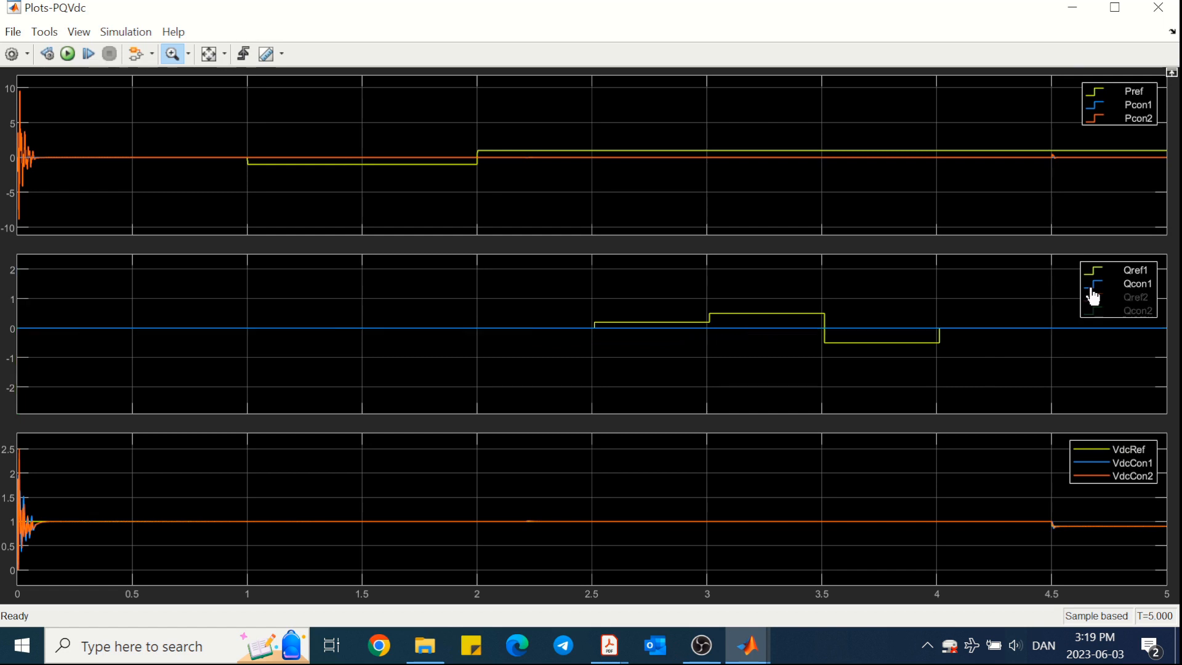
left_click(1091, 287)
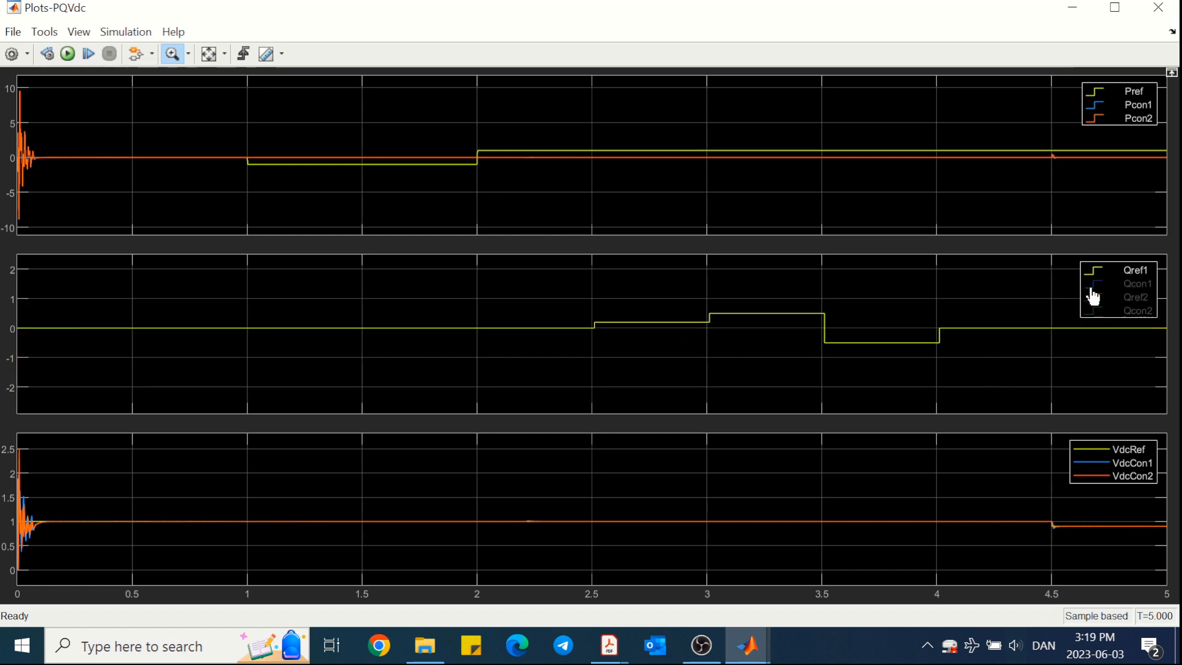
left_click(1093, 289)
Step: Show only Qref2 and Qcon2 in the reactive power plot to compare Con2's reference with its measurement
left_click(1092, 270)
left_click(1092, 283)
left_click(1094, 297)
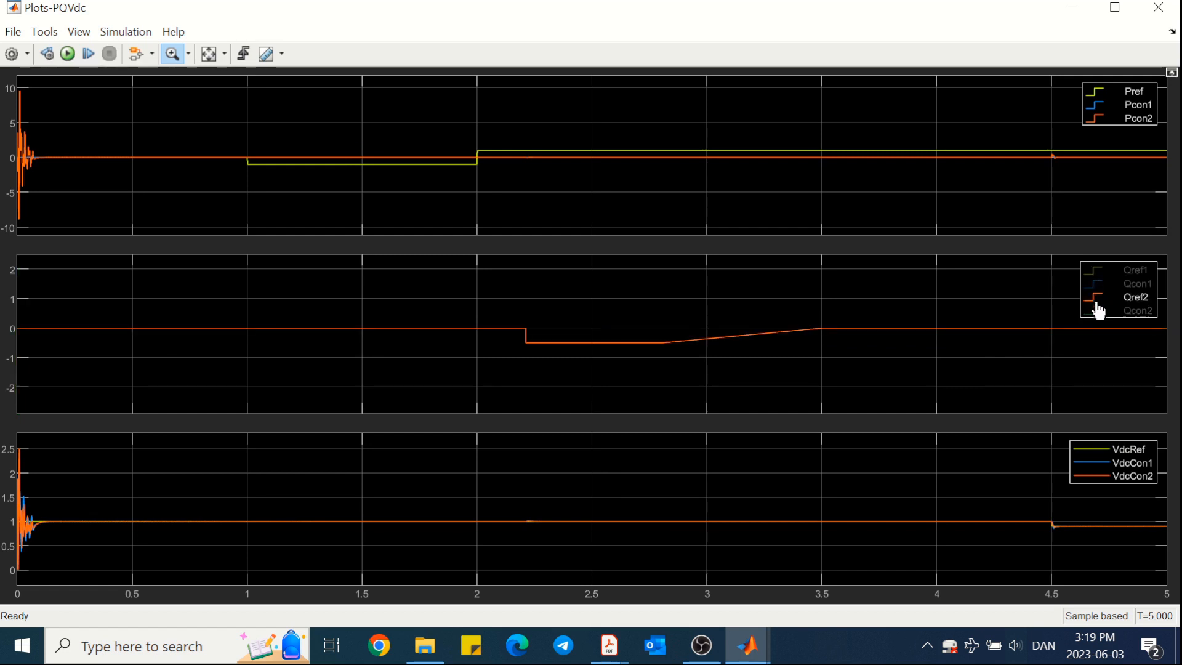
left_click(1095, 311)
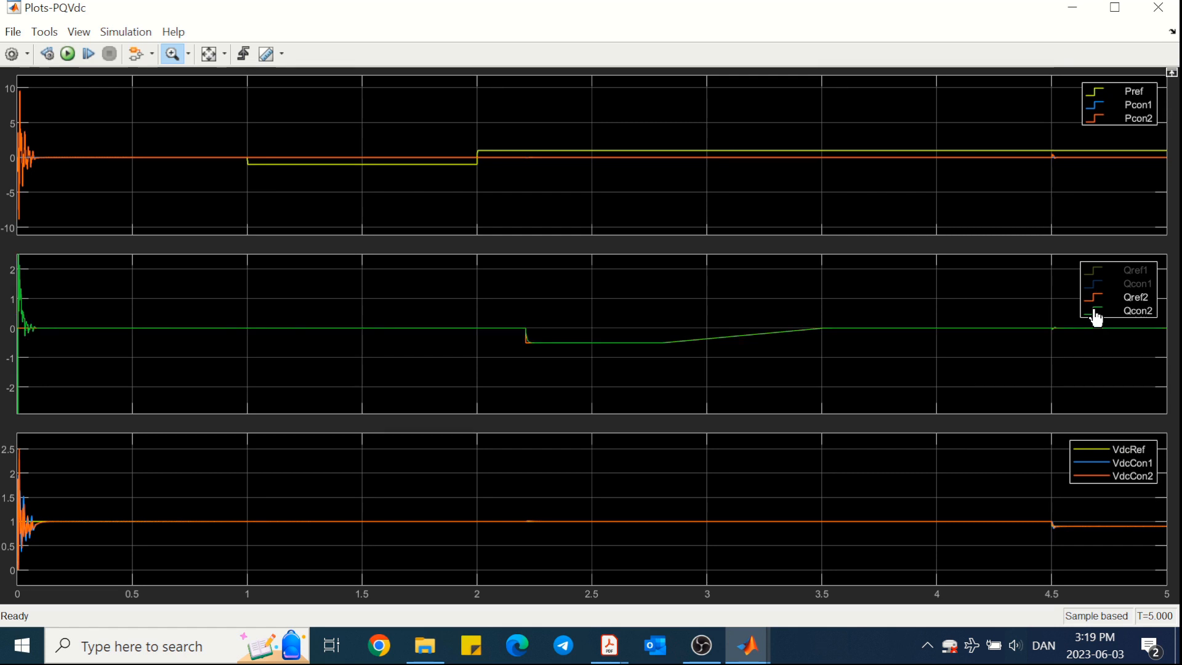
Step: Restore the display of all four signals in the reactive power plot after hiding Qcon2 and Qref2
left_click(1096, 311)
left_click(1094, 297)
left_click(1093, 270)
left_click(1096, 284)
left_click(1095, 297)
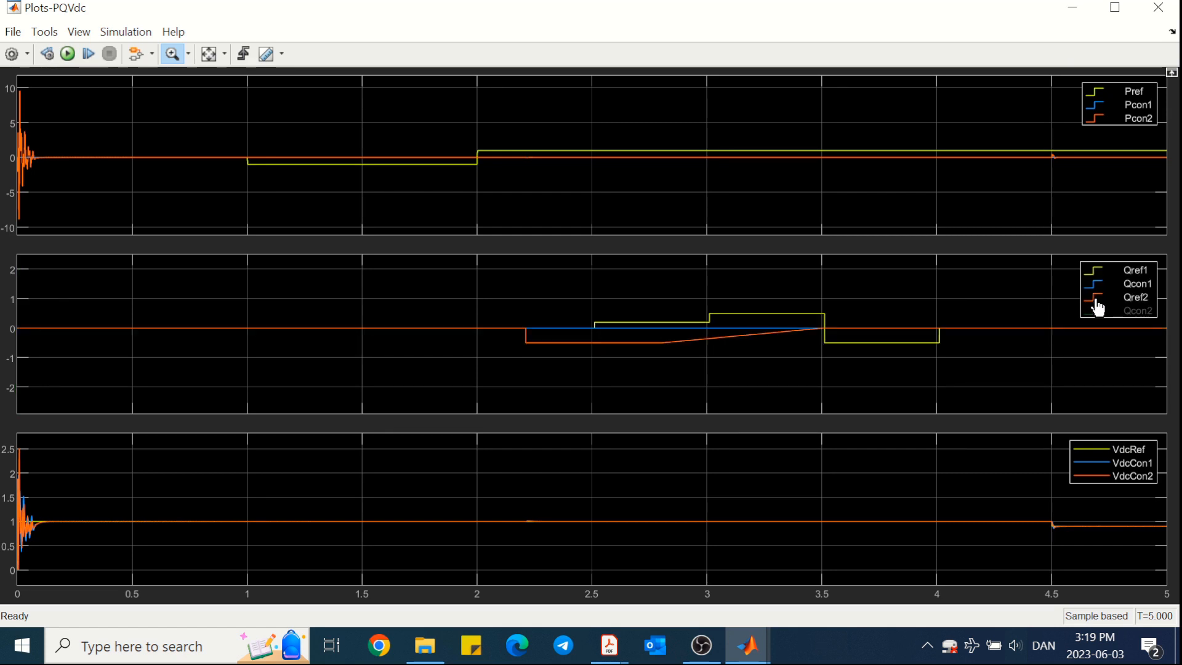
left_click(1096, 311)
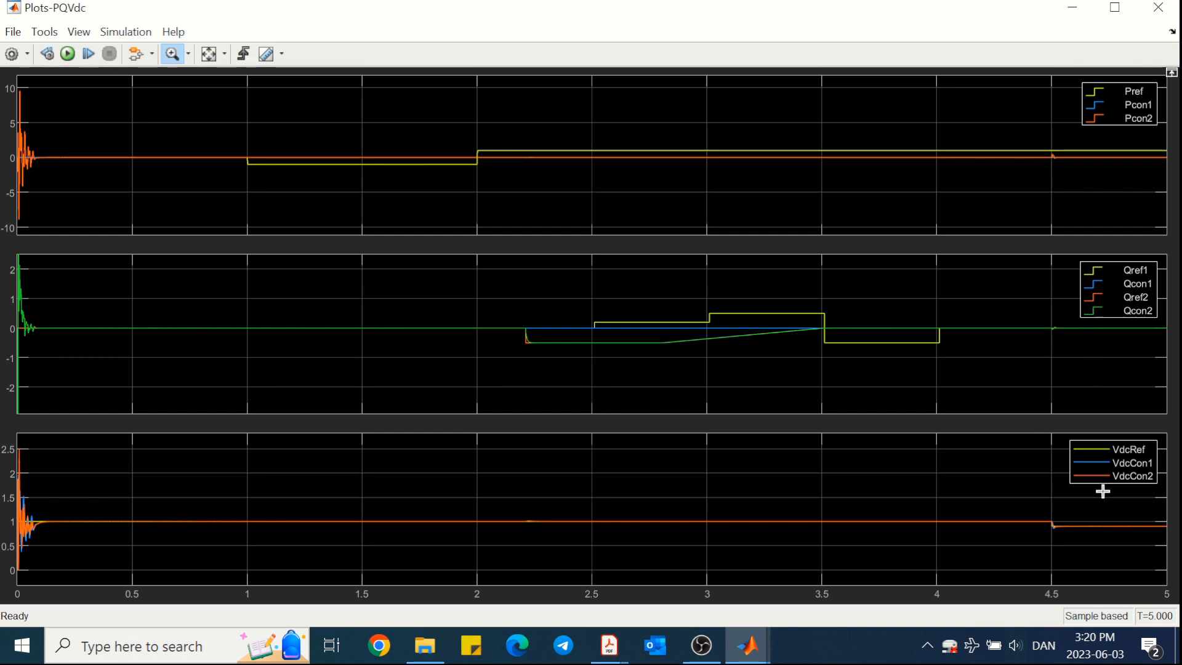
Step: Magnify the DC voltage plot around the value 1 and toggle VdcCon1 off and on to compare the voltage curves
left_click_drag(1003, 511, 1006, 541)
left_click_drag(982, 468, 984, 537)
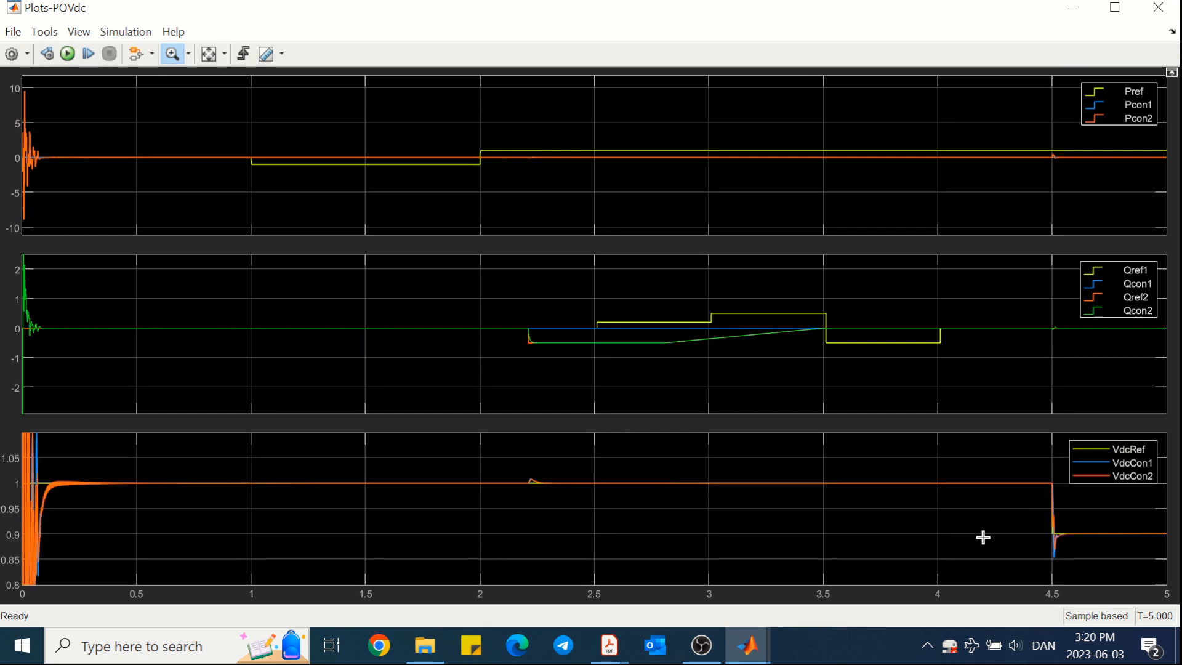
left_click(1104, 465)
left_click_drag(871, 469, 860, 541)
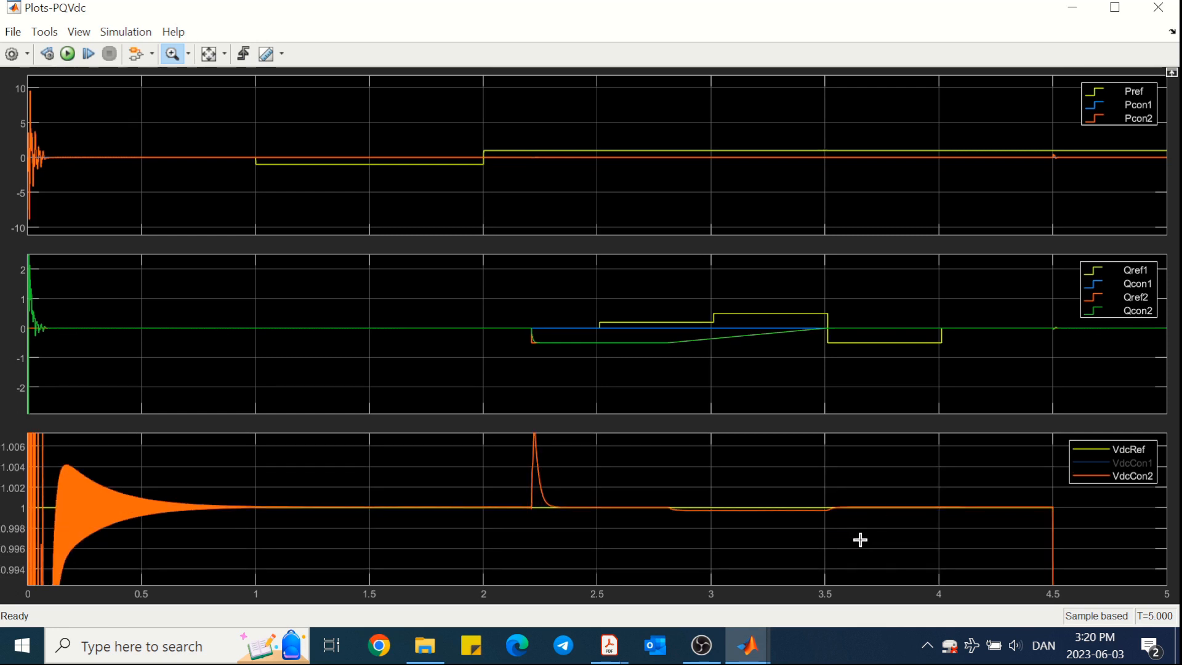
left_click(1101, 472)
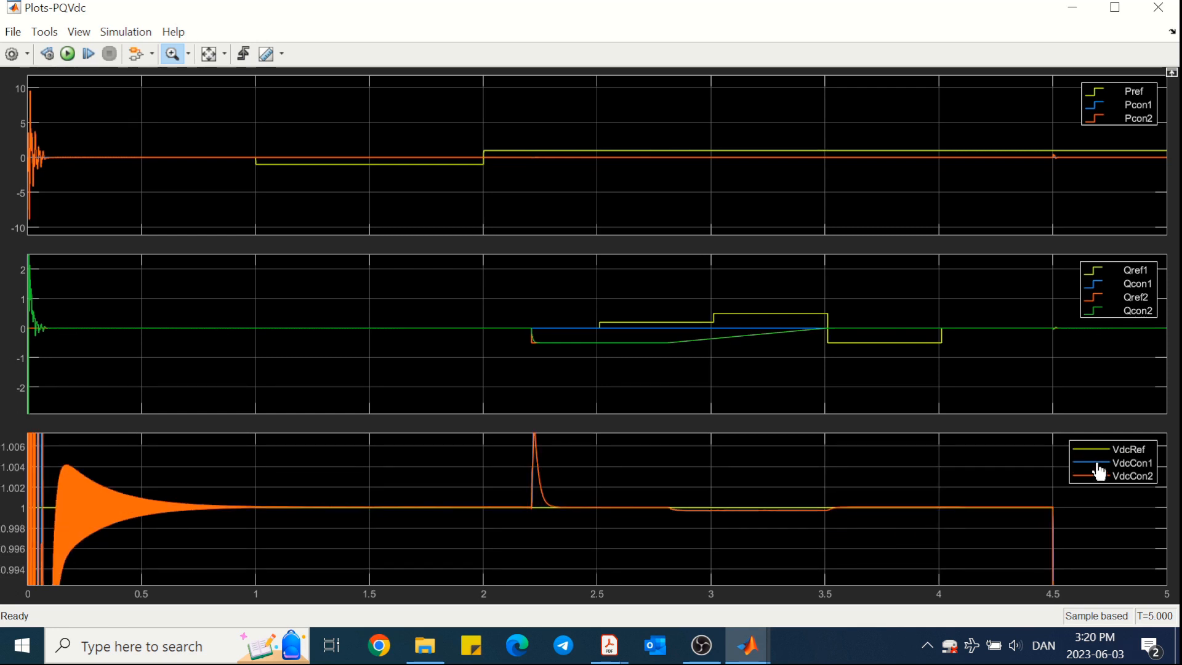
Step: Toggle the VdcCon1 and VdcCon2 curves off and on in the DC voltage plot to compare the two measurements
left_click(1101, 469)
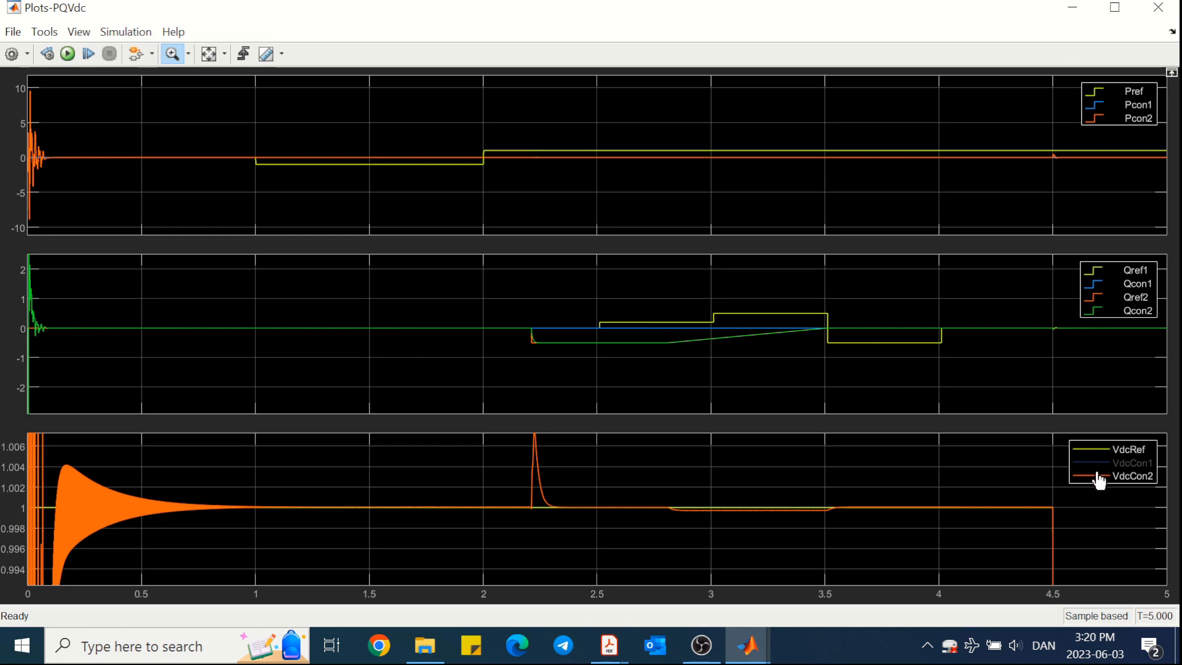
left_click(1100, 476)
left_click(1100, 469)
left_click(1101, 477)
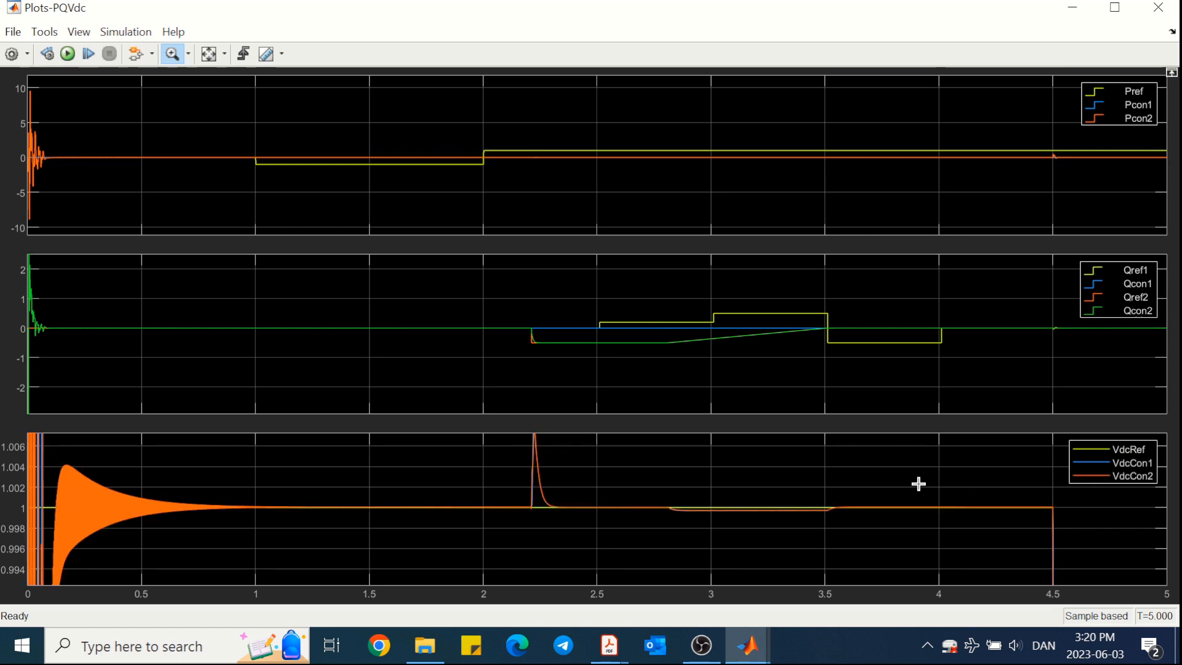
Step: Refit the Plots-PQVdc axes and magnify the DC voltage plot around 4.5 s to examine the response to the reference step
left_click(209, 53)
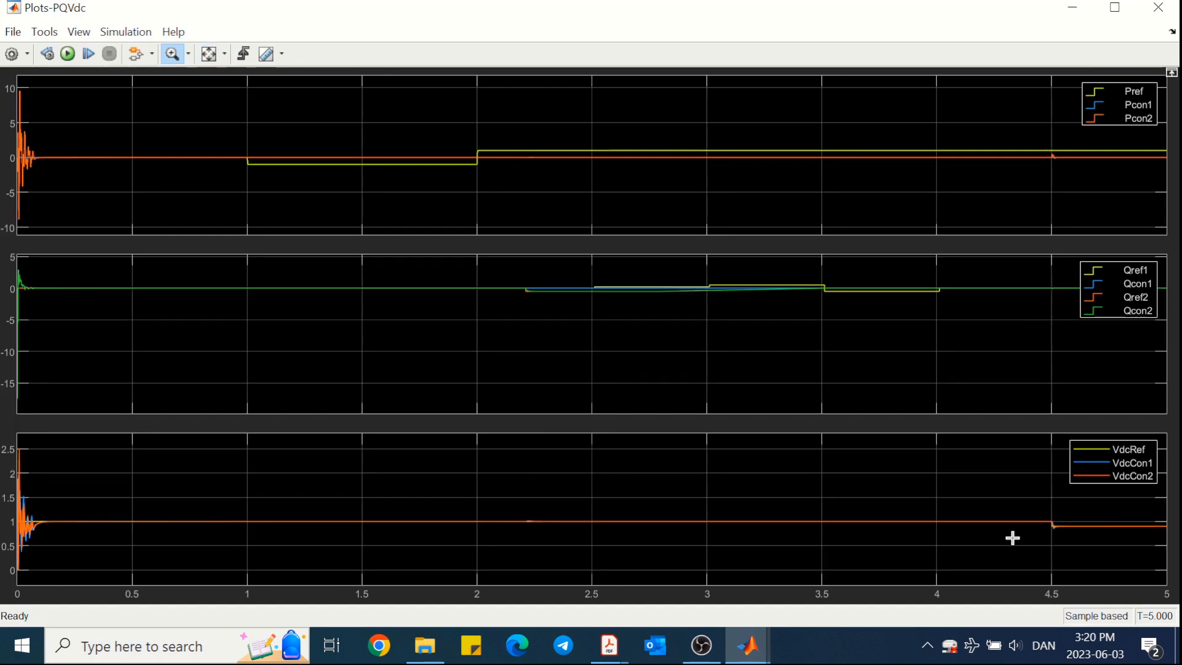
left_click_drag(1036, 507, 1073, 546)
mouse_move(482, 461)
left_mouse_down()
mouse_move(703, 561)
mouse_move(782, 559)
left_mouse_up()
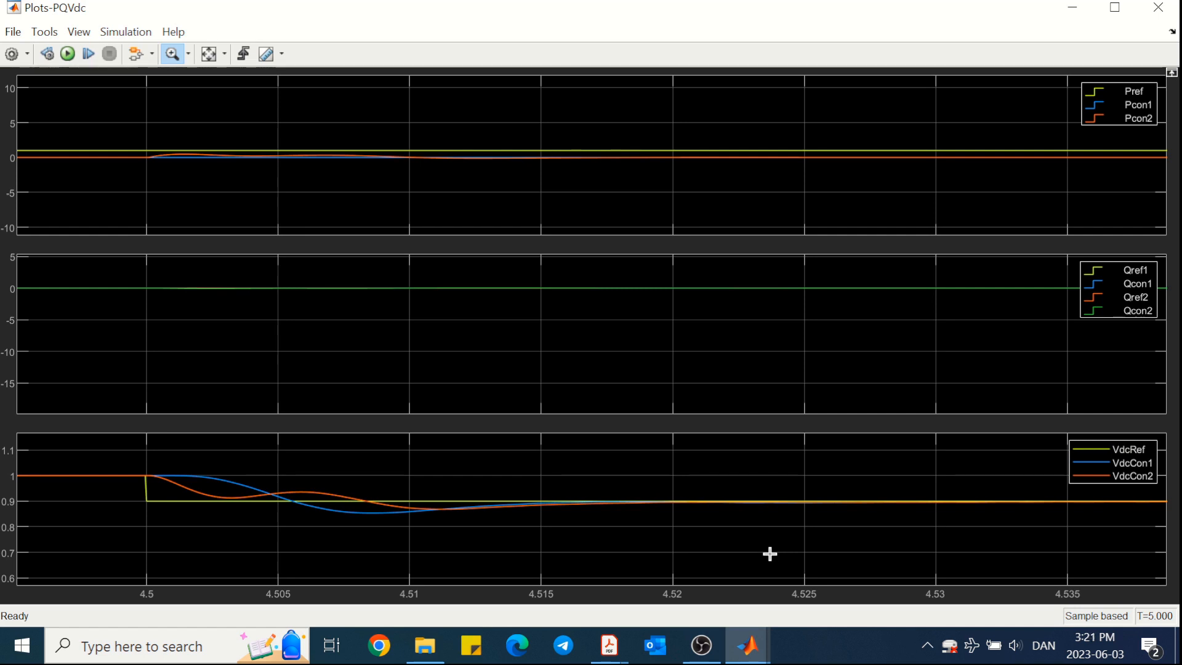
left_click(1073, 7)
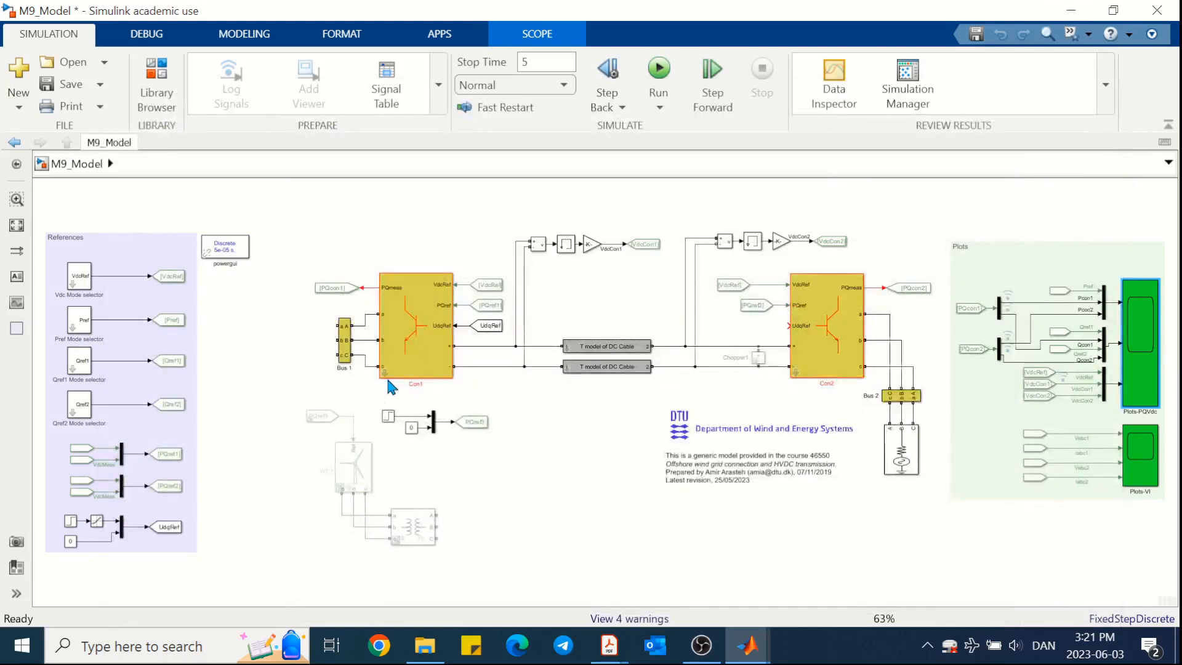
Step: Open the scope in Con1's Grid forming subsystem and arrange its display as three stacked plots
double_click(391, 382)
double_click(851, 579)
double_click(1040, 302)
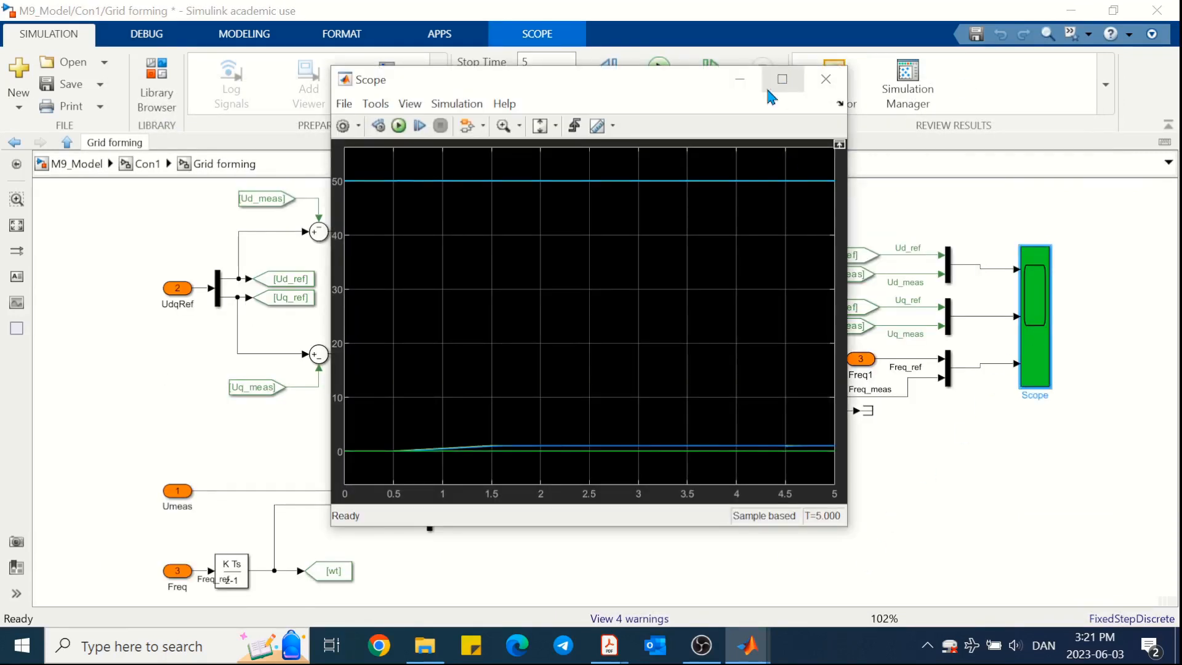
left_click(343, 126)
left_click(728, 282)
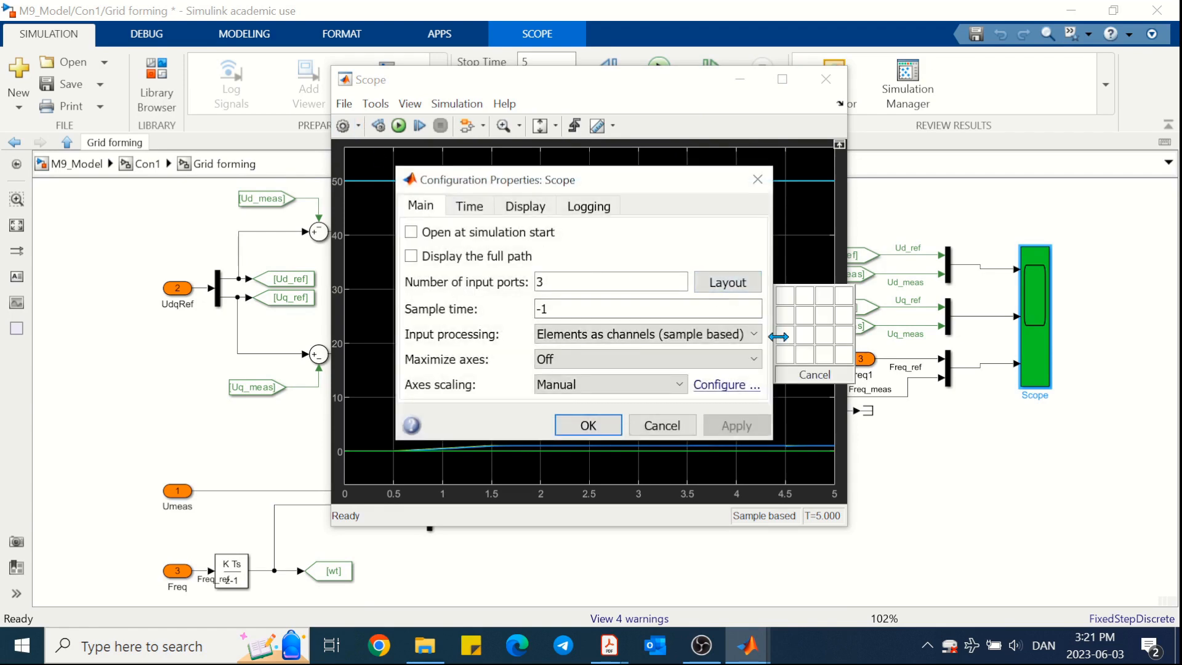
left_click(781, 336)
left_click(588, 426)
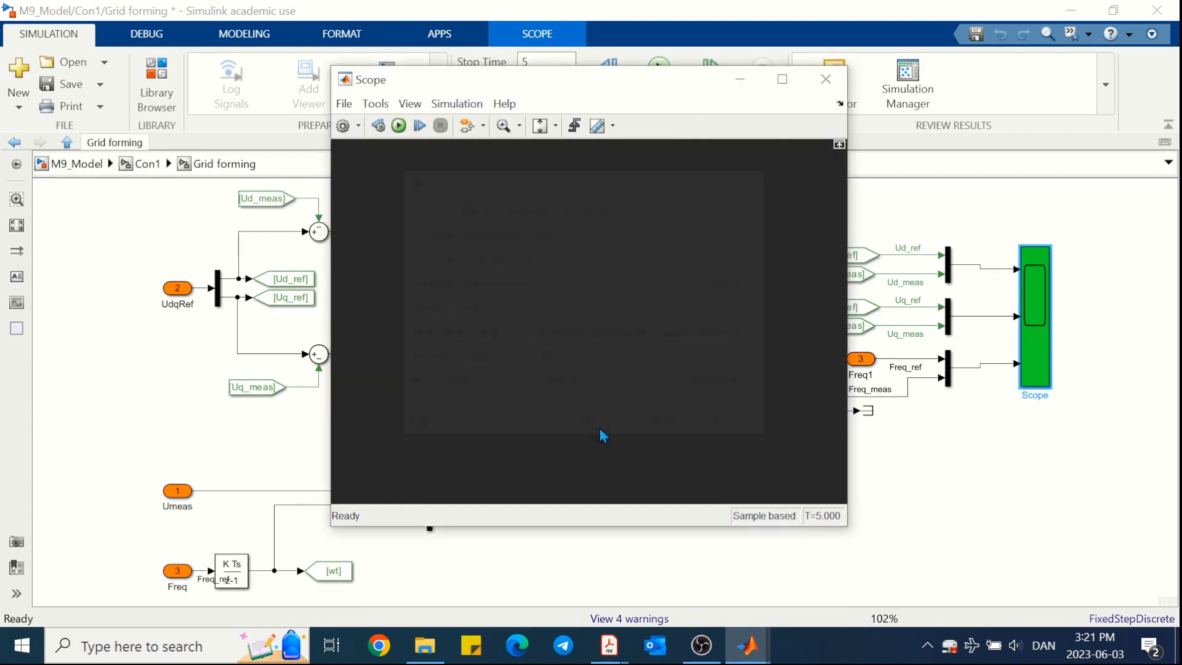
Step: Maximize the grid-forming scope, fit its axes and show the legends to examine the Ud, Uq and frequency responses
left_click(783, 79)
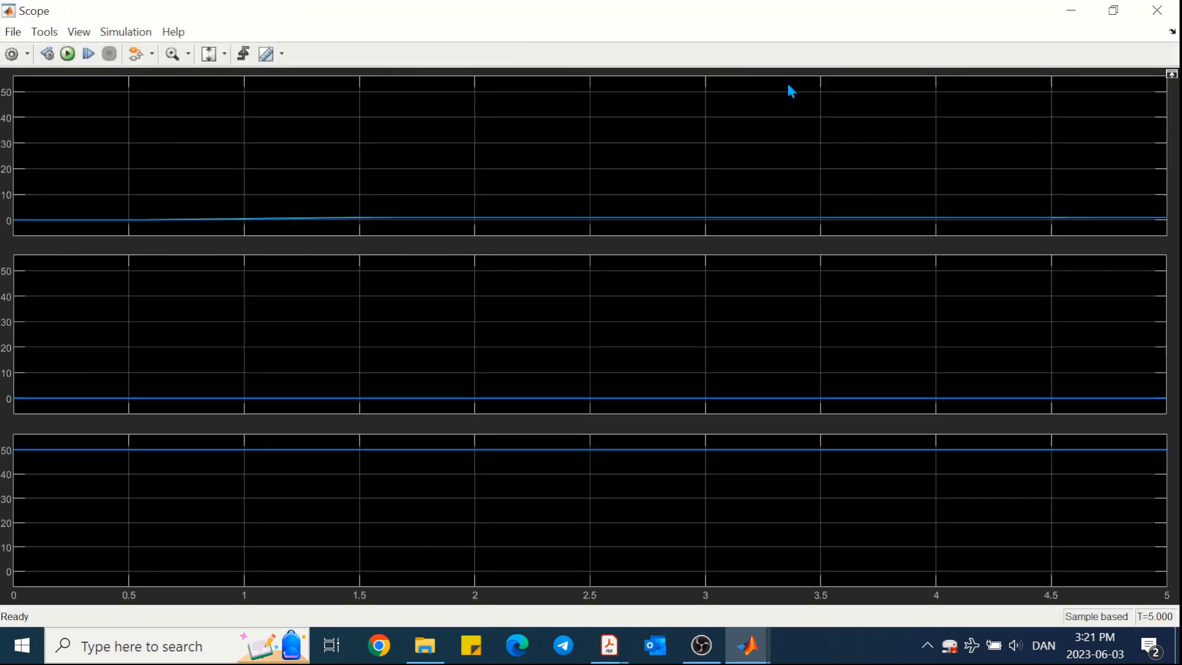
left_click(210, 54)
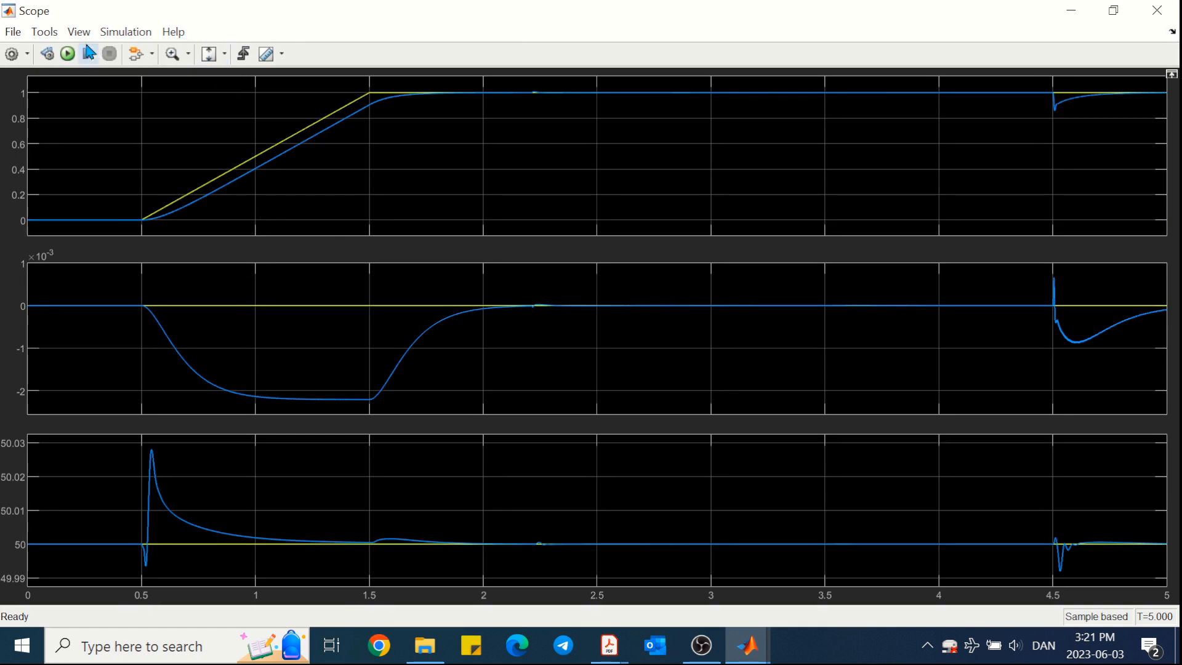
left_click(79, 32)
left_click(99, 111)
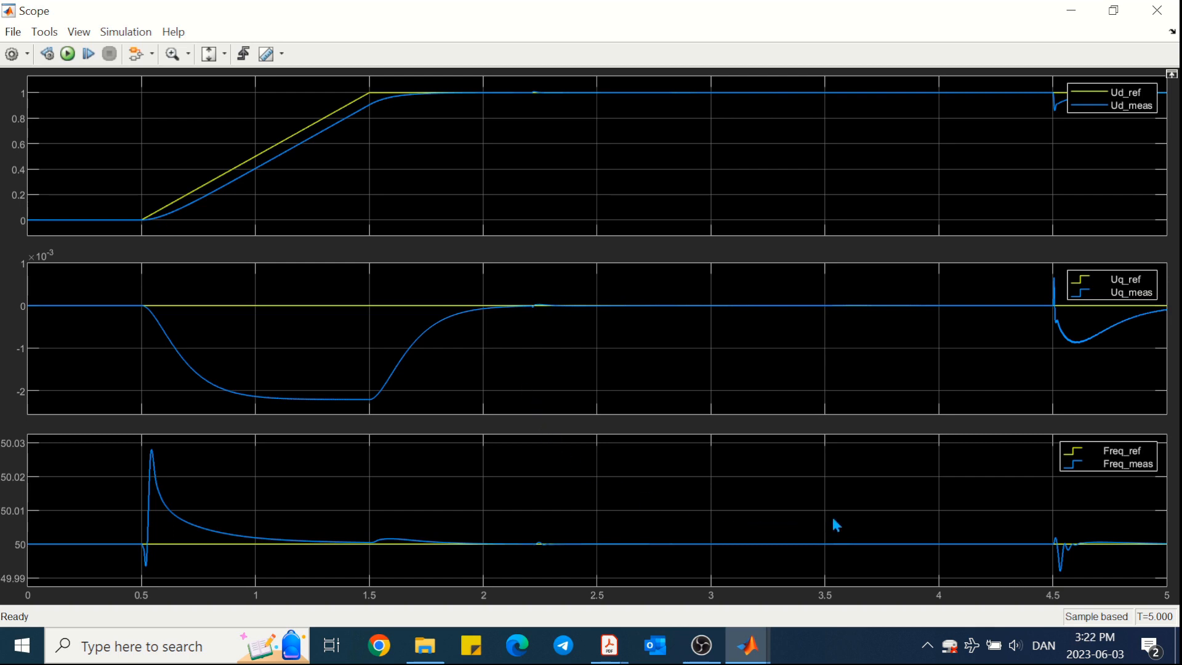
left_click(1157, 9)
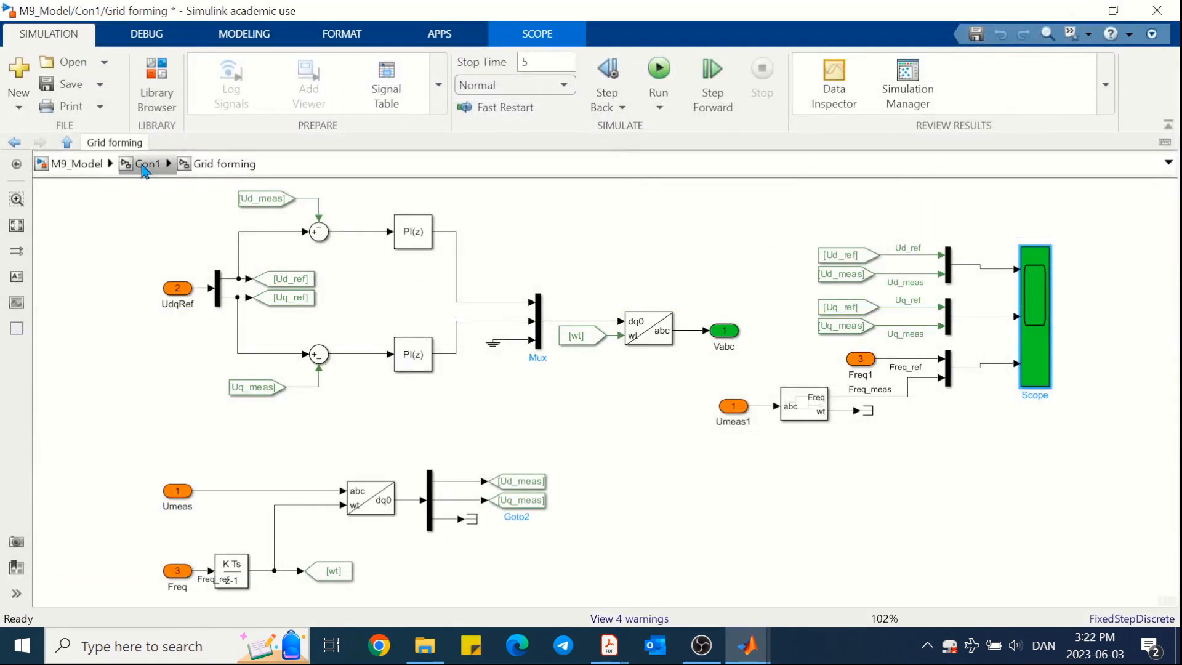
Step: Trace Con1's UdqRef input back to its source at the model's top level and check that Step block's parameters
left_click(145, 165)
left_click(817, 559)
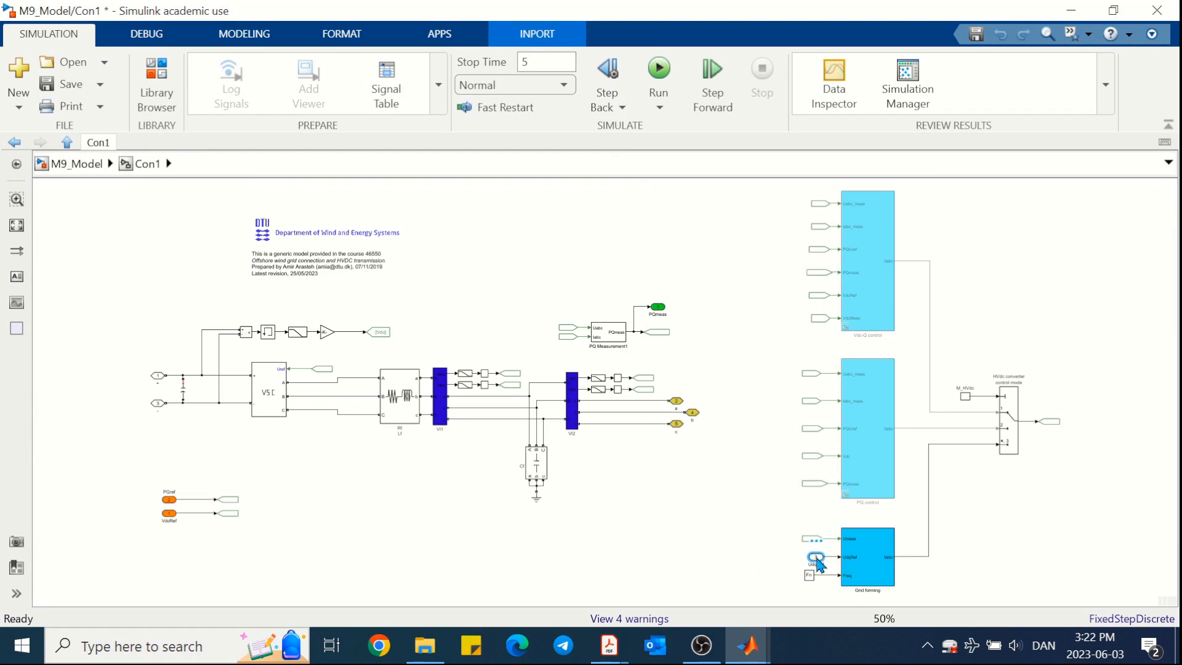
left_click(77, 164)
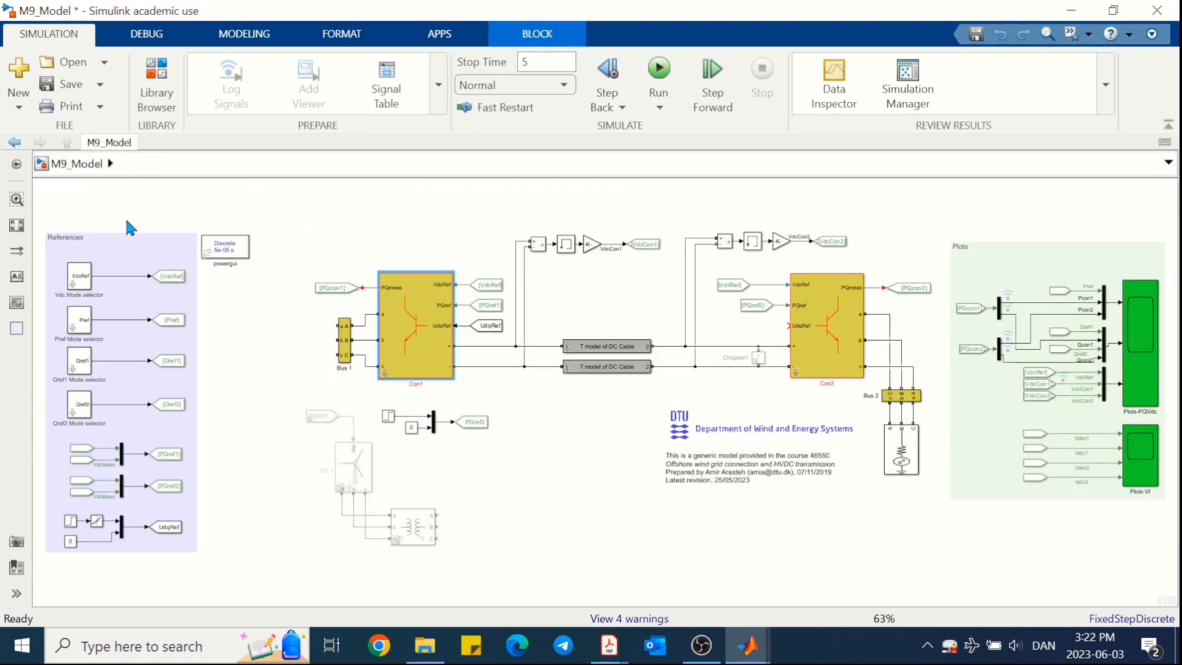
left_click(492, 326)
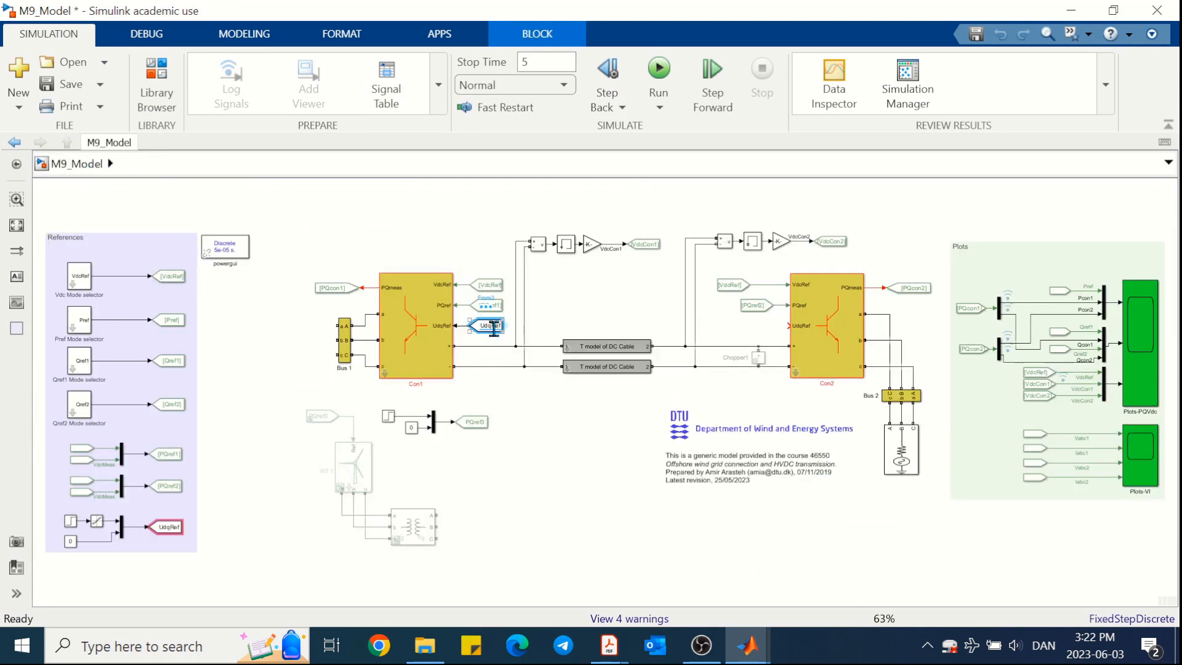
double_click(70, 521)
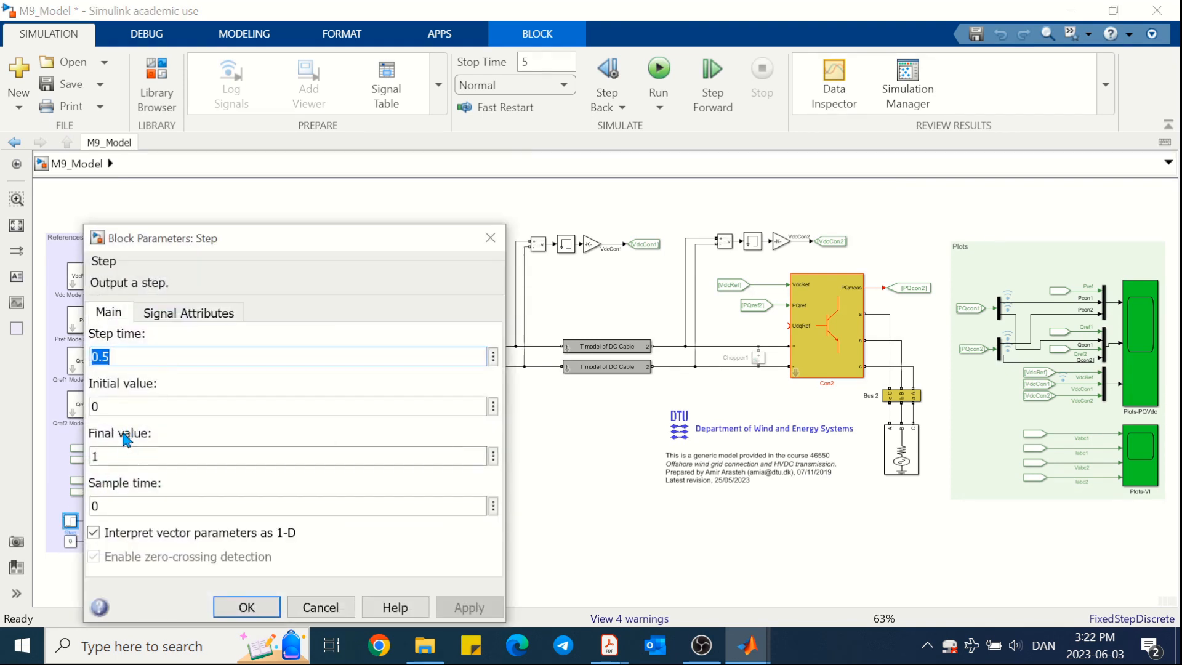
left_click(241, 607)
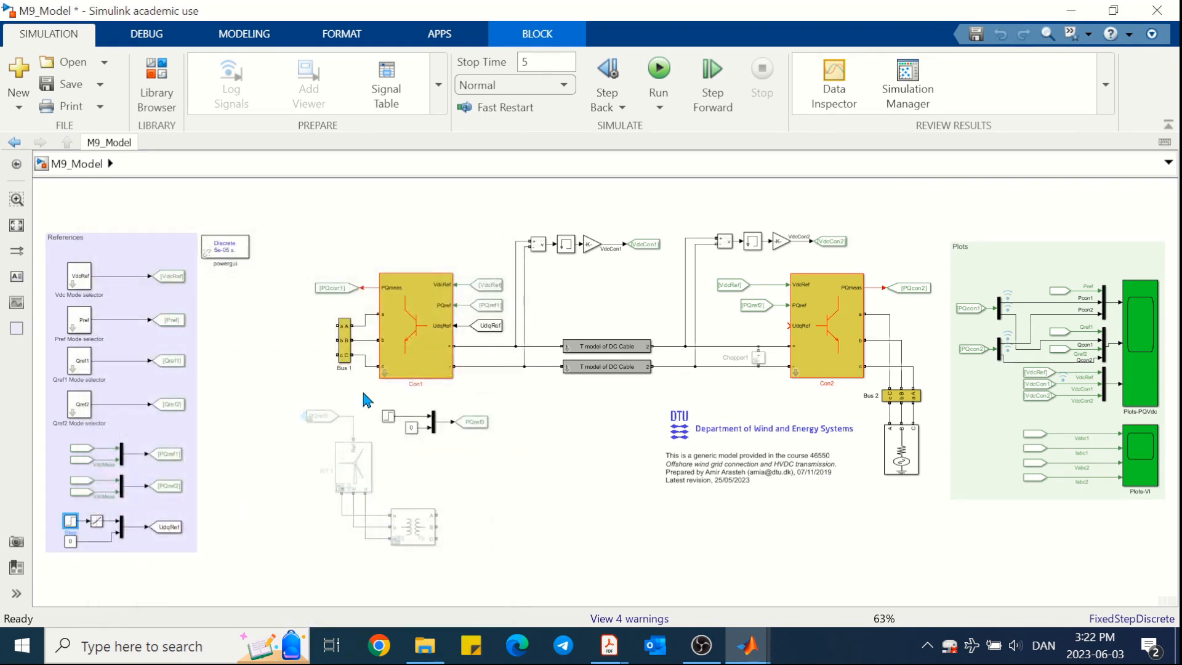
Step: Reopen the scope in Con1's Grid forming subsystem to compare Ud_ref with Ud_meas, and minimize it
mouse_move(750, 648)
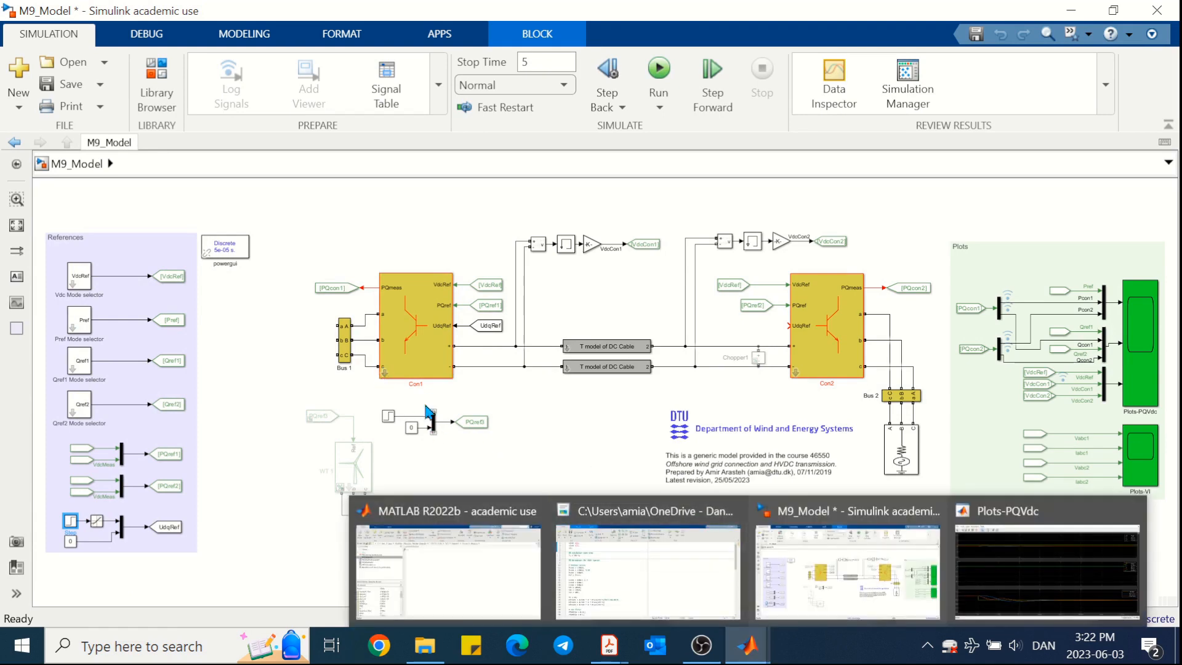
double_click(388, 375)
double_click(865, 558)
left_click(1038, 292)
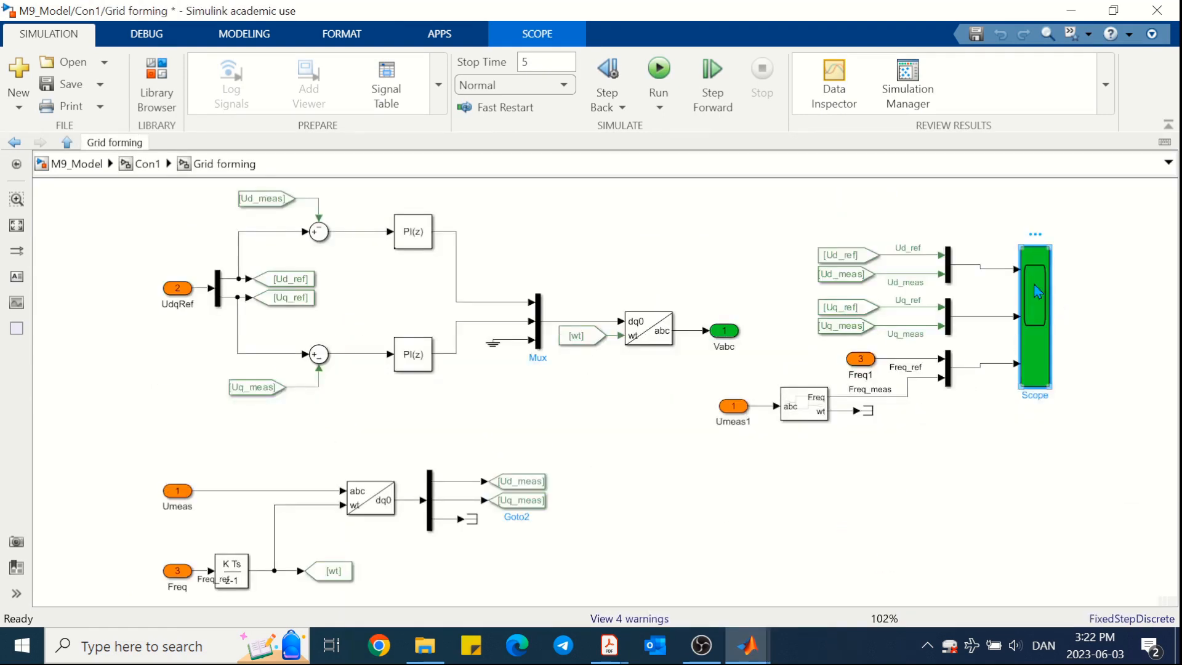
double_click(1038, 291)
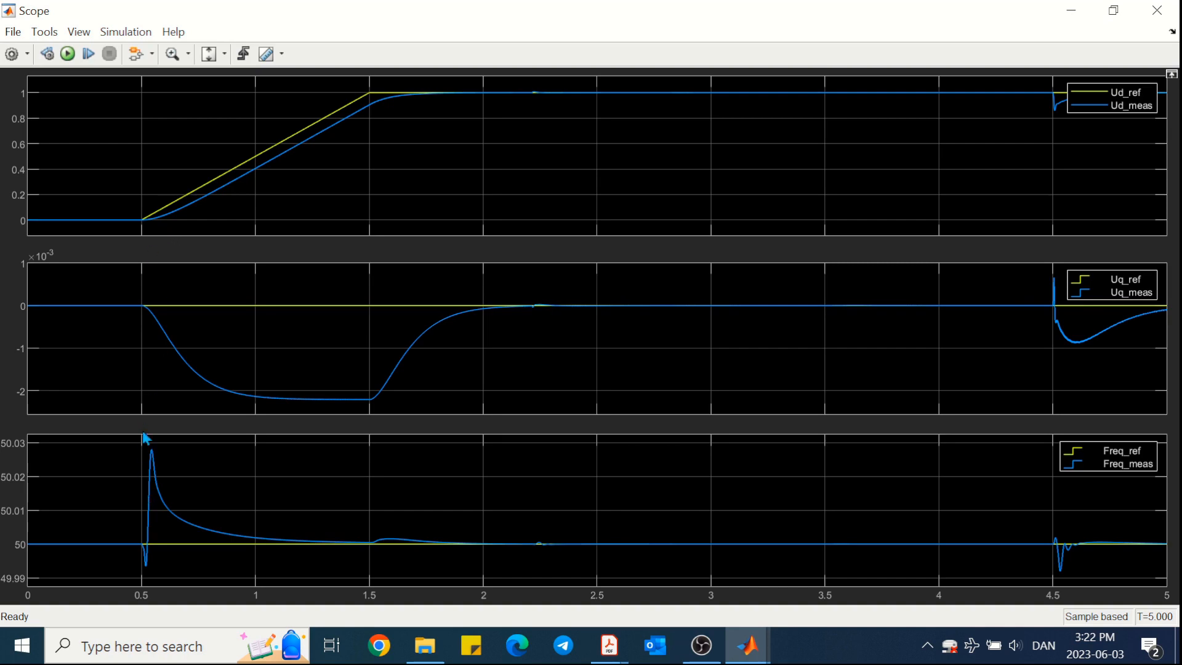
left_click(1105, 108)
left_click(1104, 108)
left_click(1071, 11)
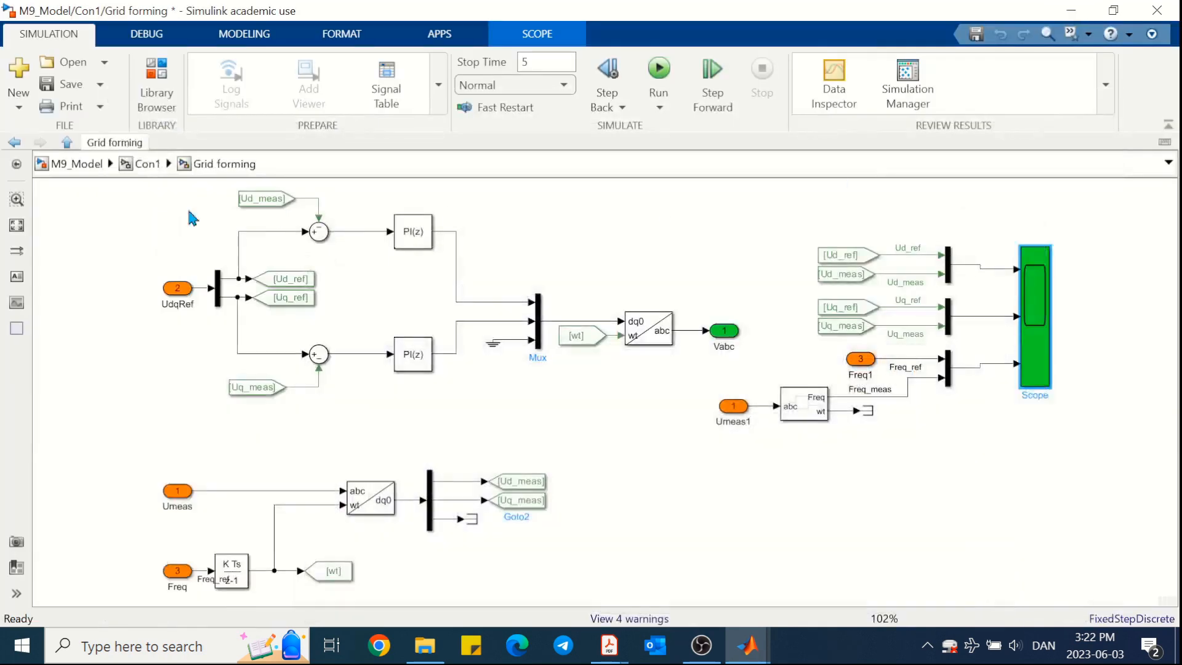
Step: Check the slew rates of the Rate Limiter feeding UdqRef in the top-level References area
left_click(76, 163)
double_click(96, 521)
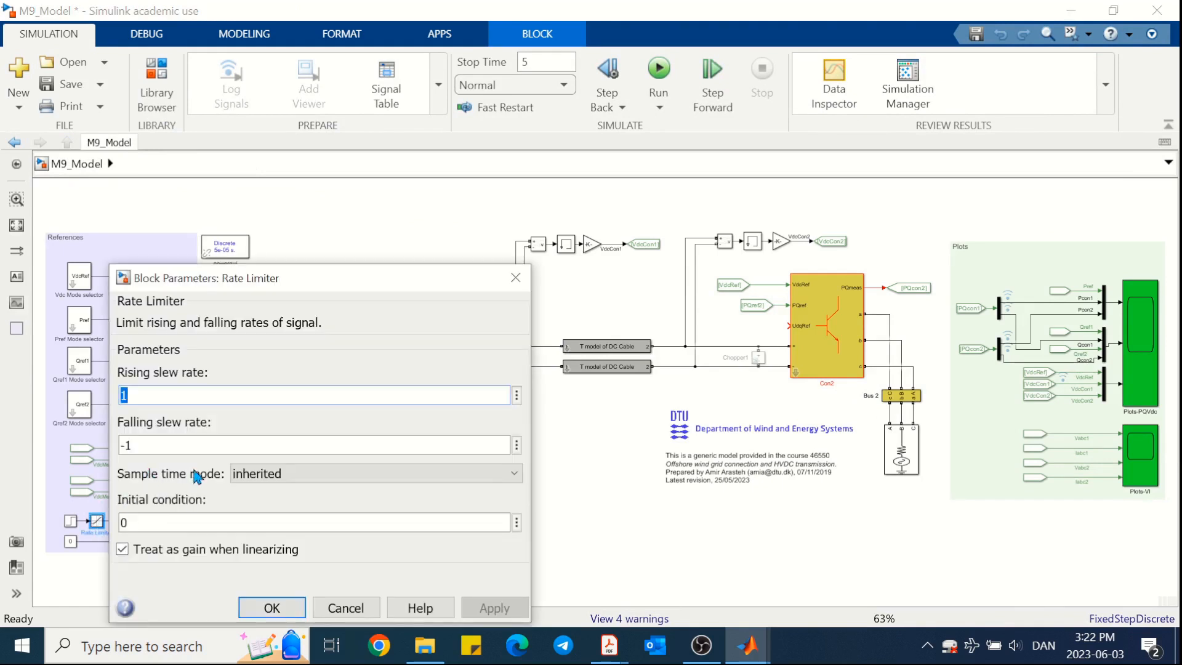
left_click(272, 607)
left_click(327, 557)
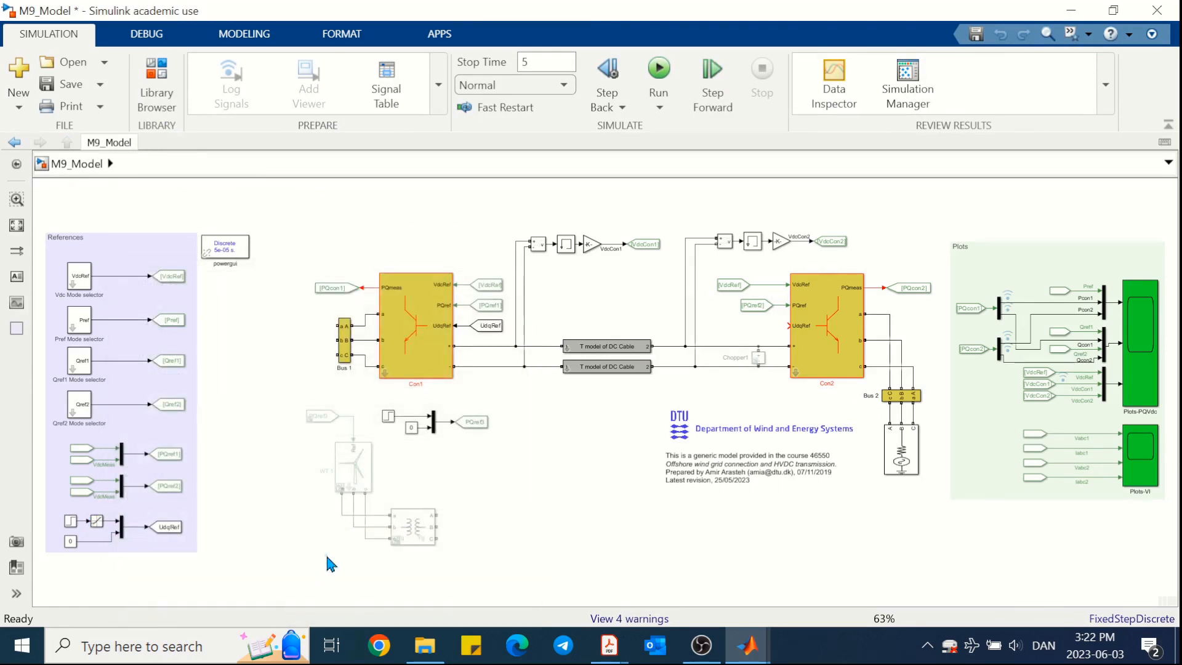
Step: Examine the three-phase voltages and currents of both converters in Plots-VI, and read exercise tasks 23 to 27 in M9_Exercise.pdf
left_click(1141, 448)
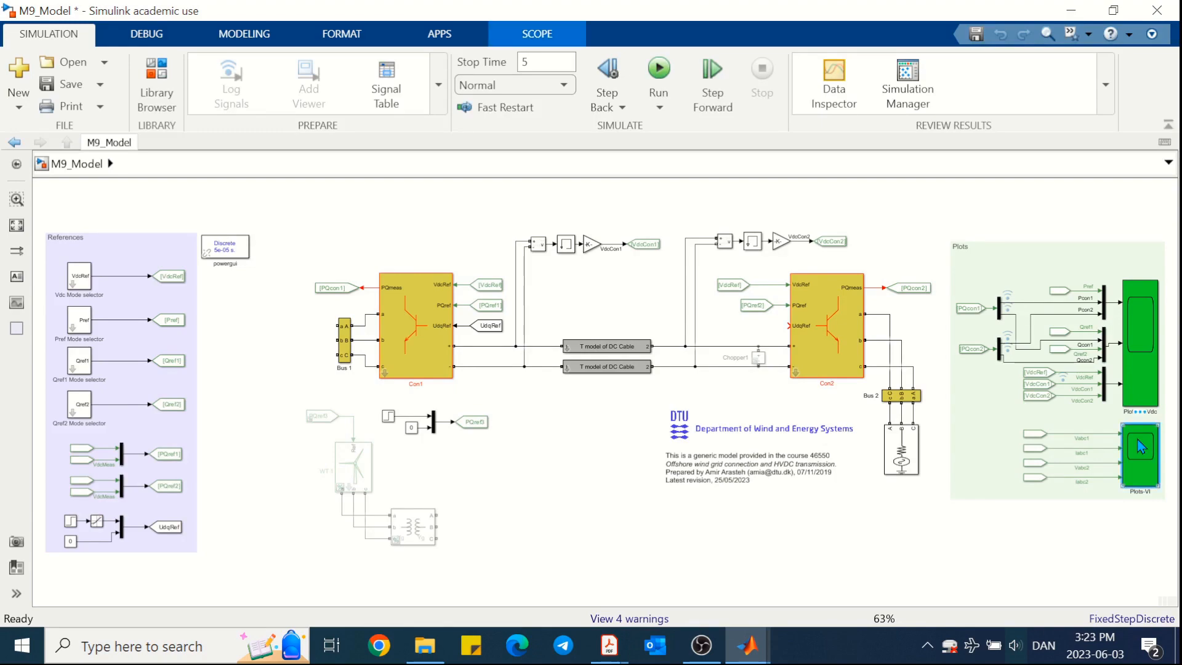
double_click(1141, 447)
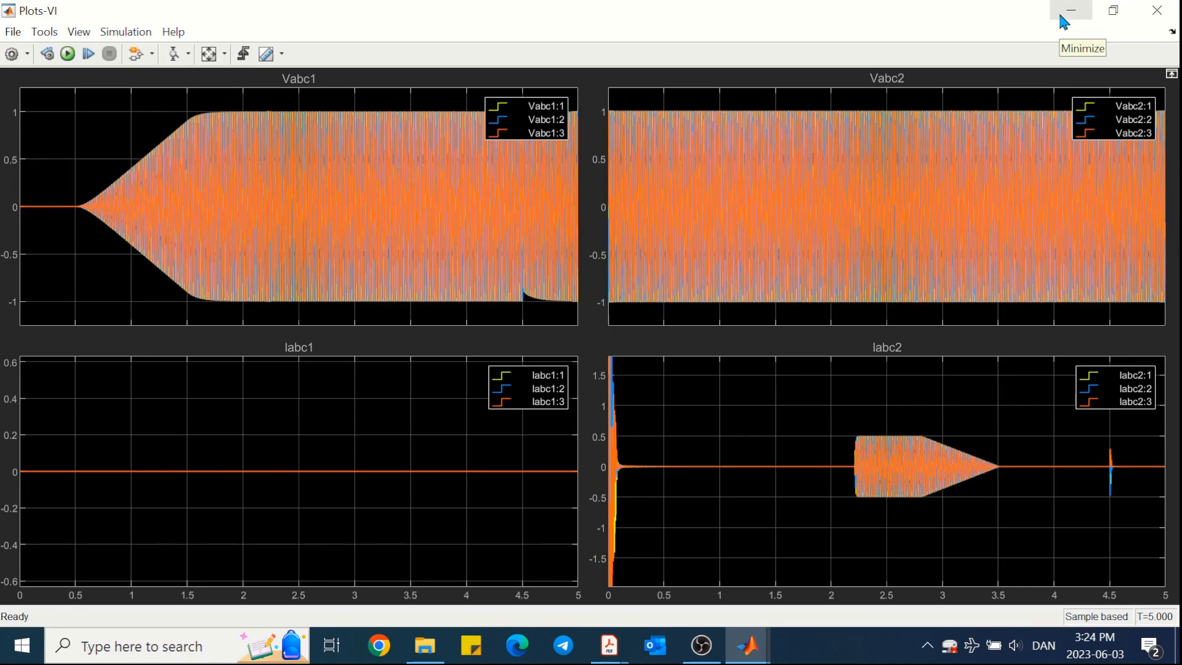
left_click(1062, 17)
left_click(1071, 10)
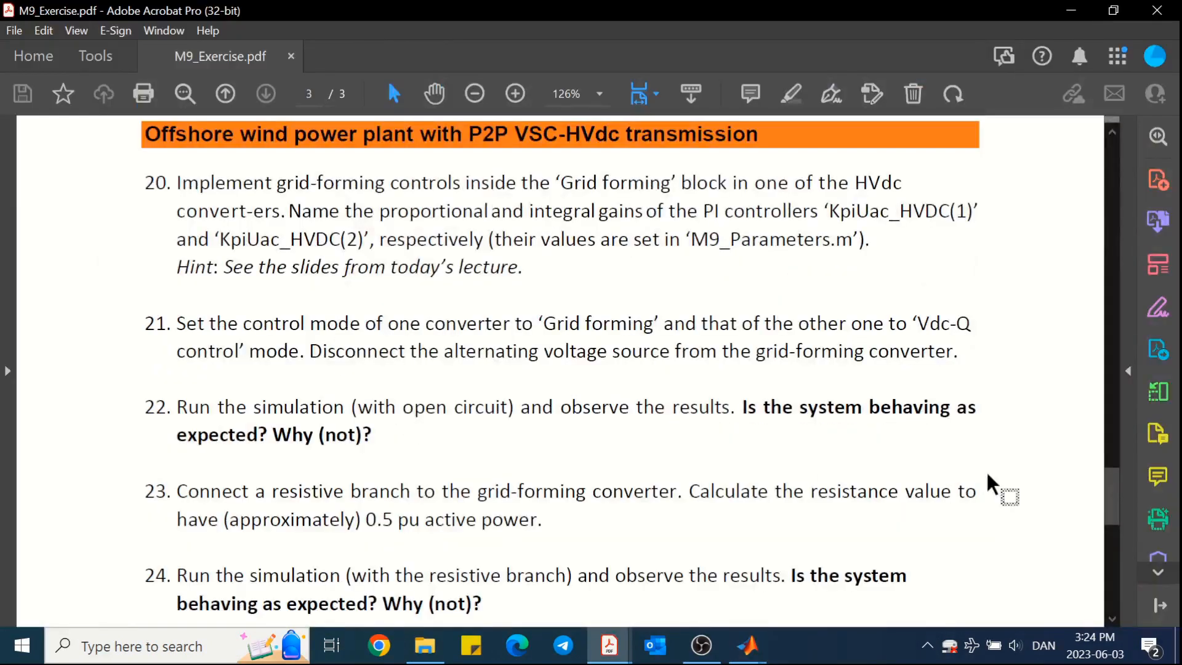
scroll(1112, 523, "down", 5)
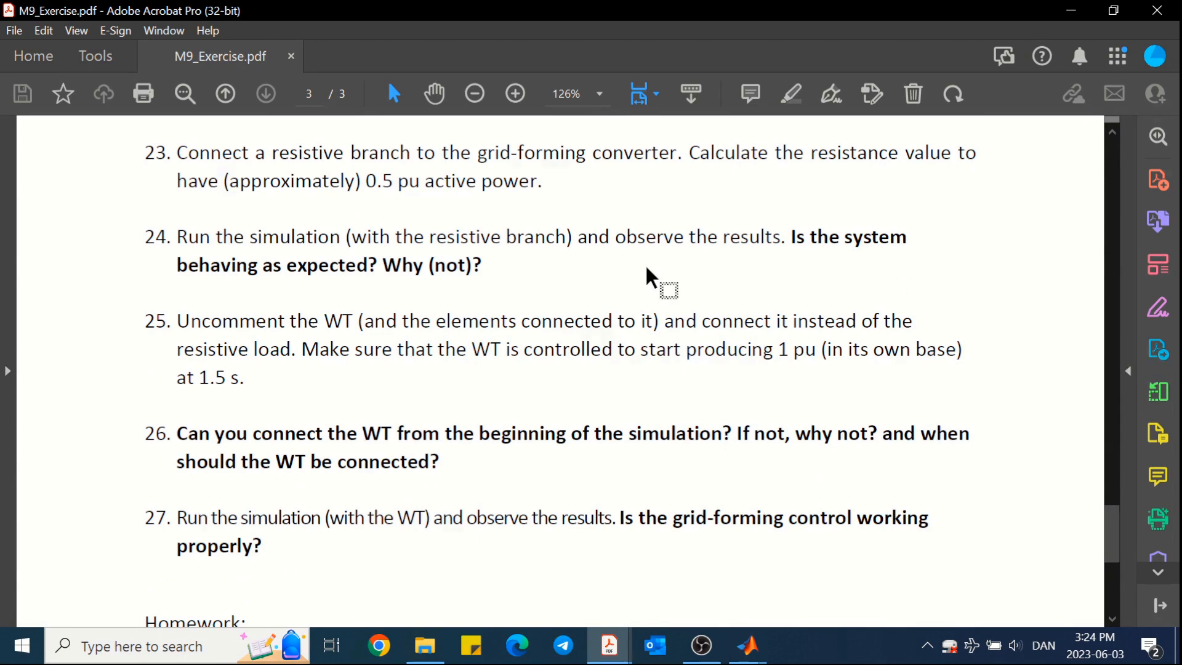
Step: Switch back to M9_Model in Simulink, add a Three-Phase Series RLC Branch block and attach it to Bus 1
mouse_move(748, 645)
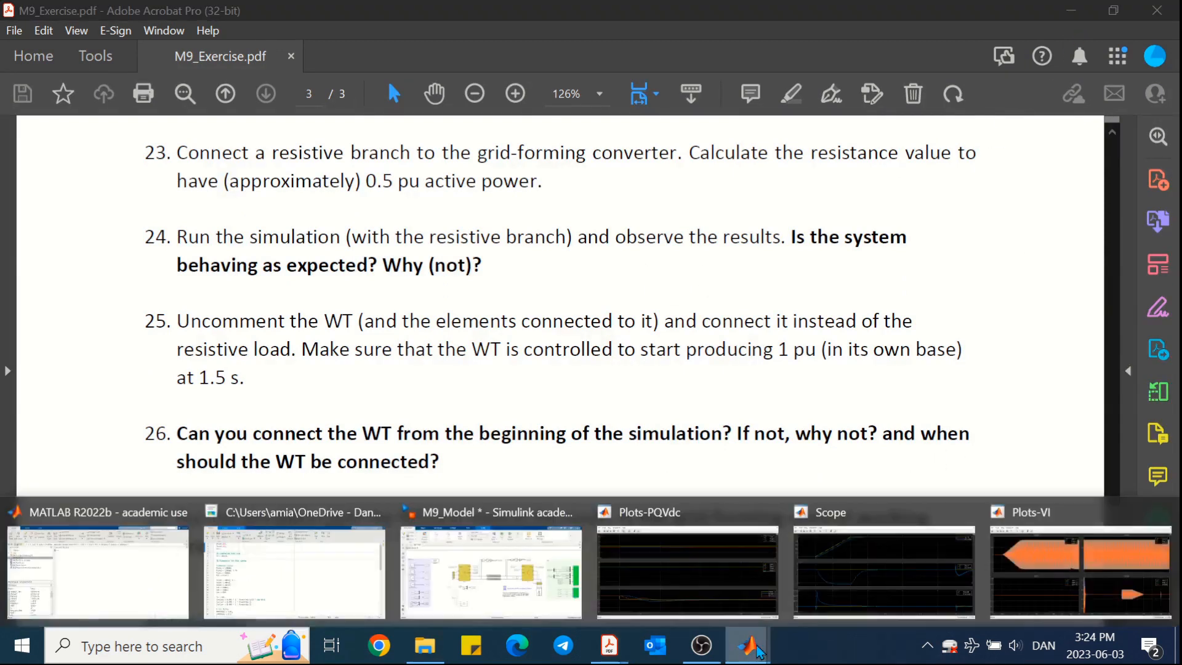
left_click(531, 552)
double_click(266, 351)
type("rl")
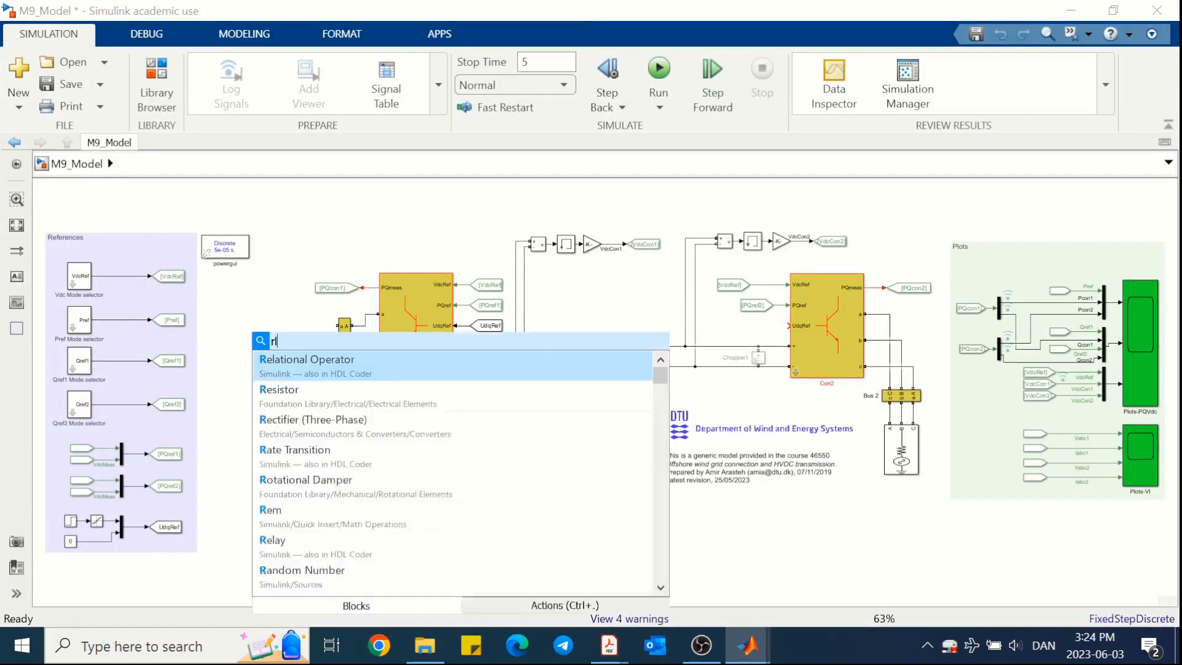
type("c")
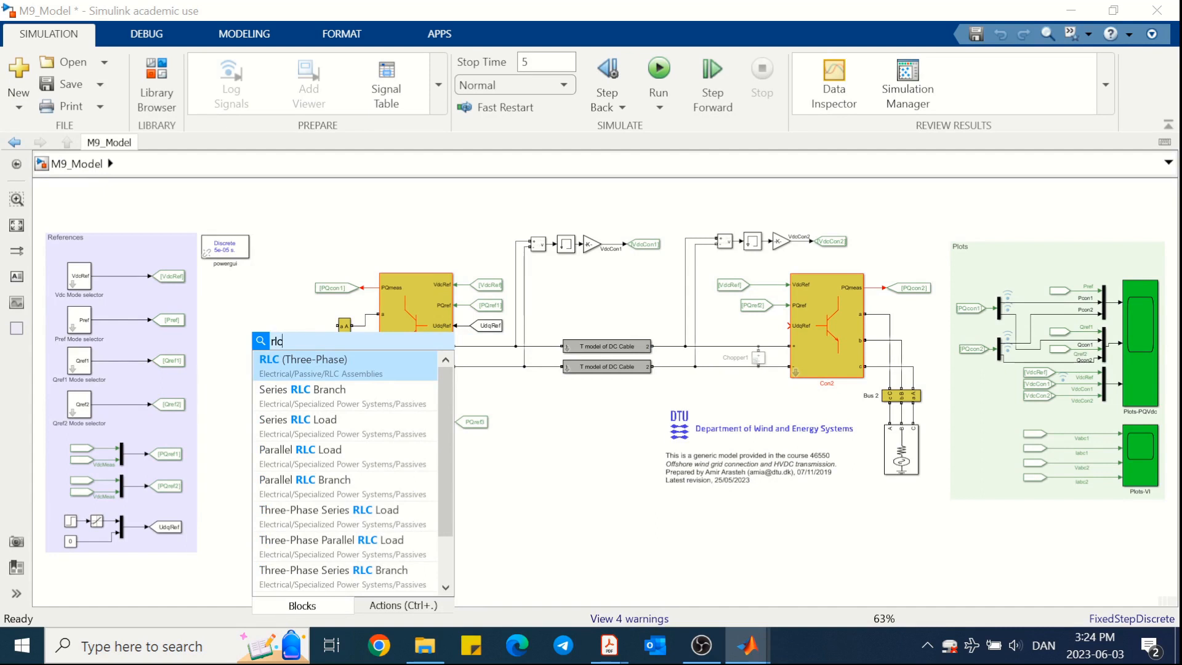
key("Down")
key("Down")
key("Down")
key("Down")
key("Down")
key("Down")
key("Down")
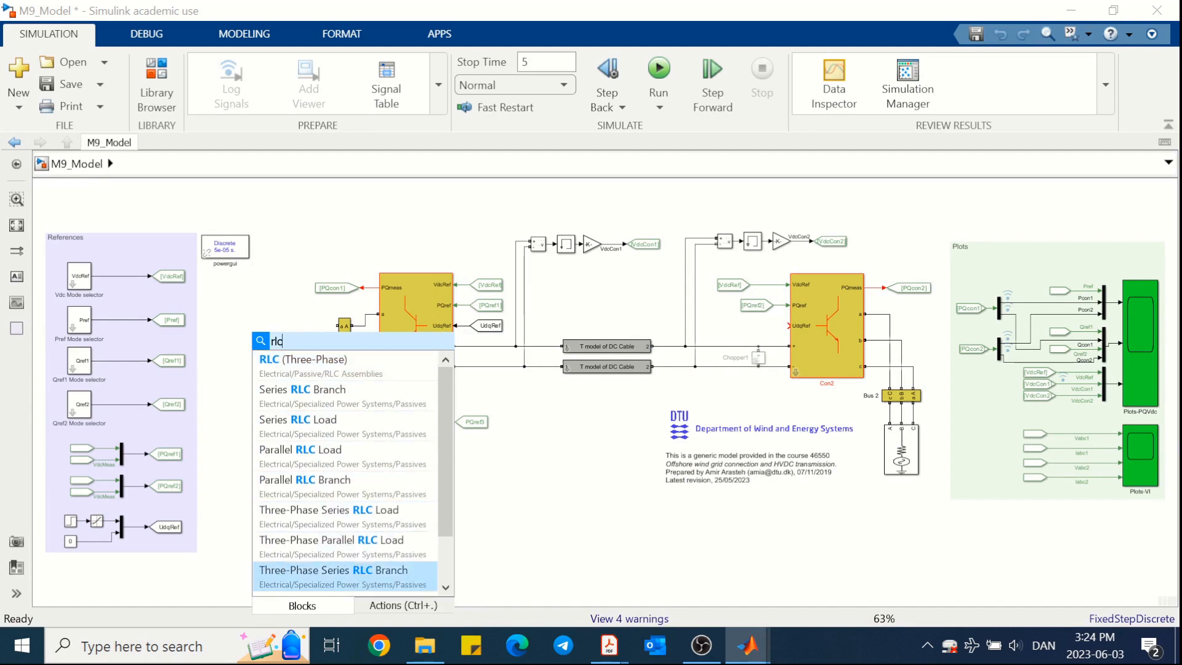
key("Return")
left_click_drag(270, 356, 295, 348)
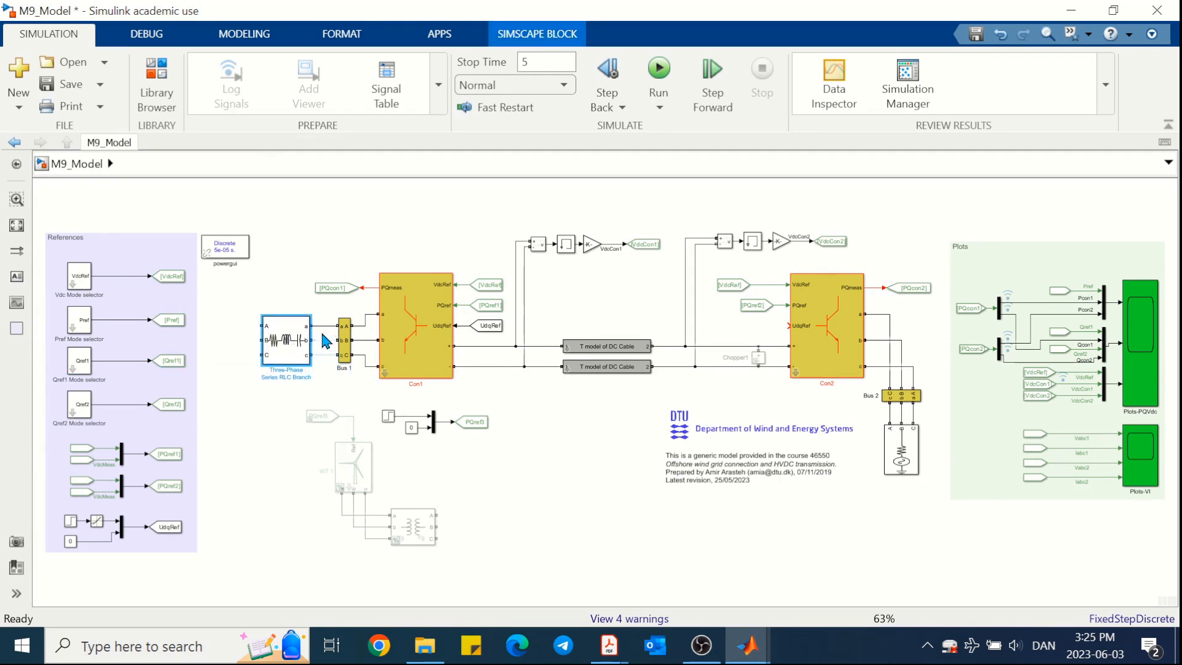
Step: Add a Specialized Power Systems Ground block and connect it to the three free terminals of the RLC branch
left_click(244, 413)
type("grou")
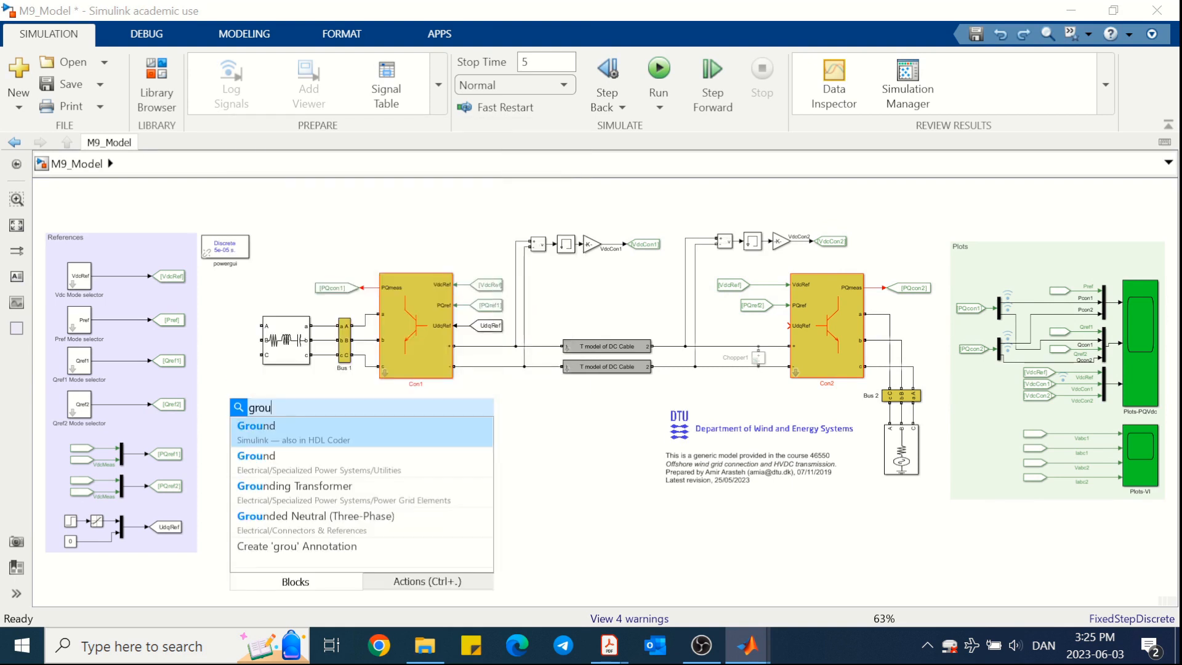
left_click(294, 470)
mouse_move(245, 414)
left_mouse_down()
mouse_move(229, 369)
mouse_move(254, 341)
mouse_move(229, 344)
mouse_move(243, 344)
left_mouse_up()
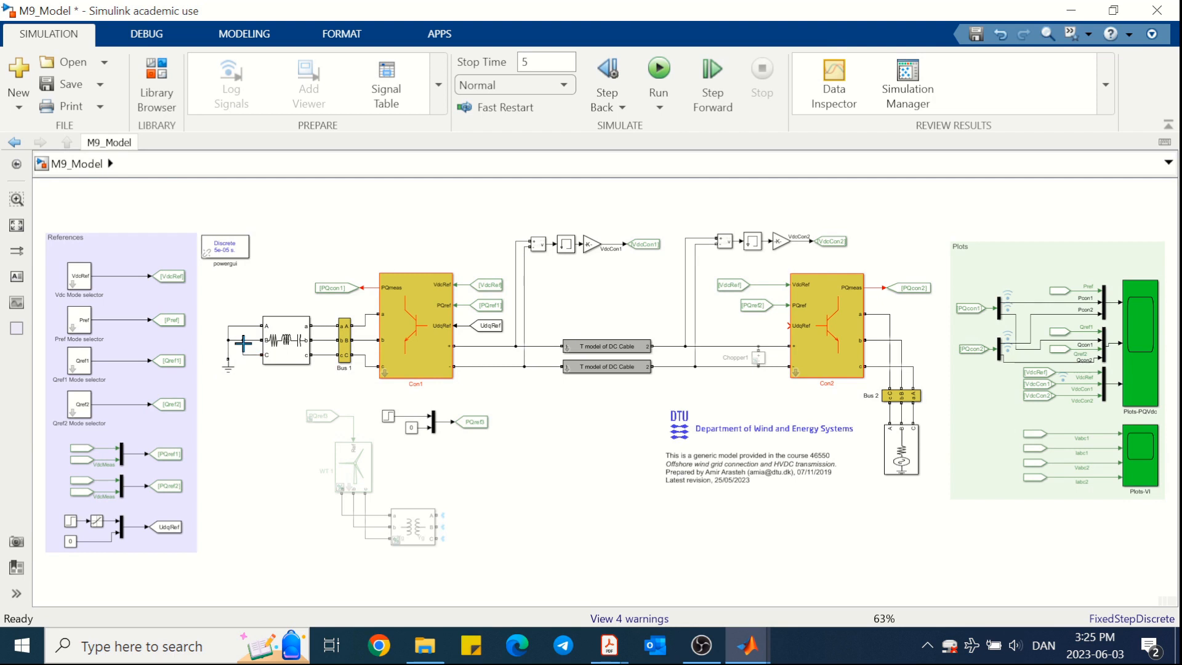
Step: Set the Three-Phase Series RLC Branch to type R with a resistance of 2 * Vcon1 ^2 / Pcon1
double_click(297, 343)
left_click(403, 277)
left_click(406, 309)
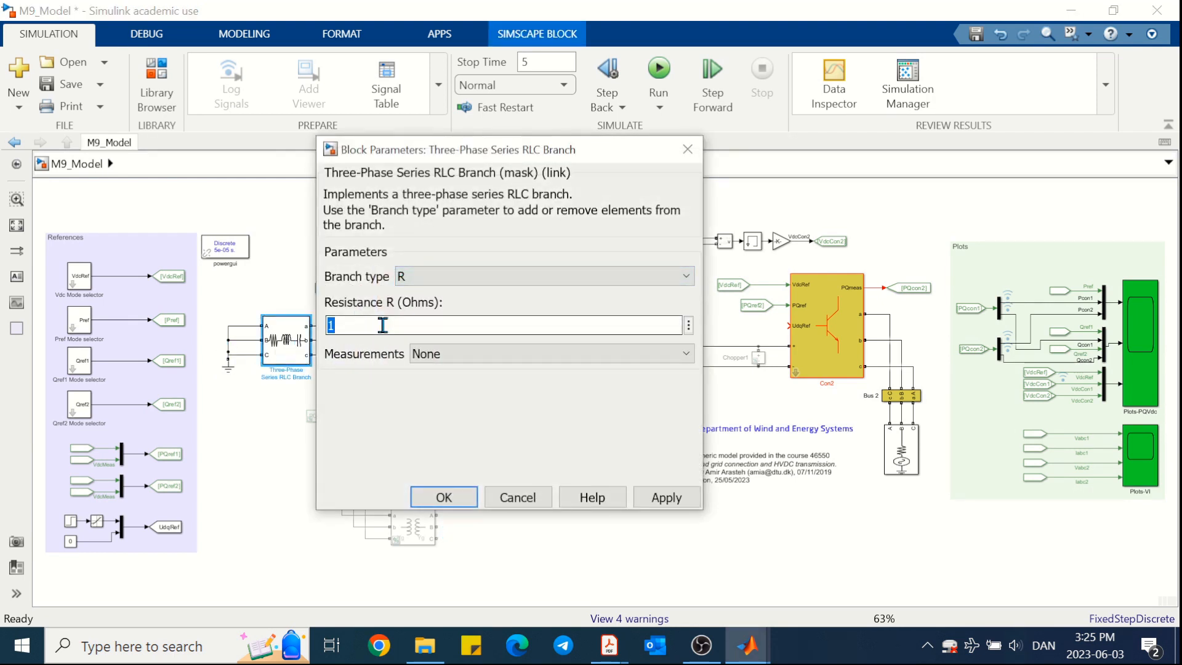
type("2")
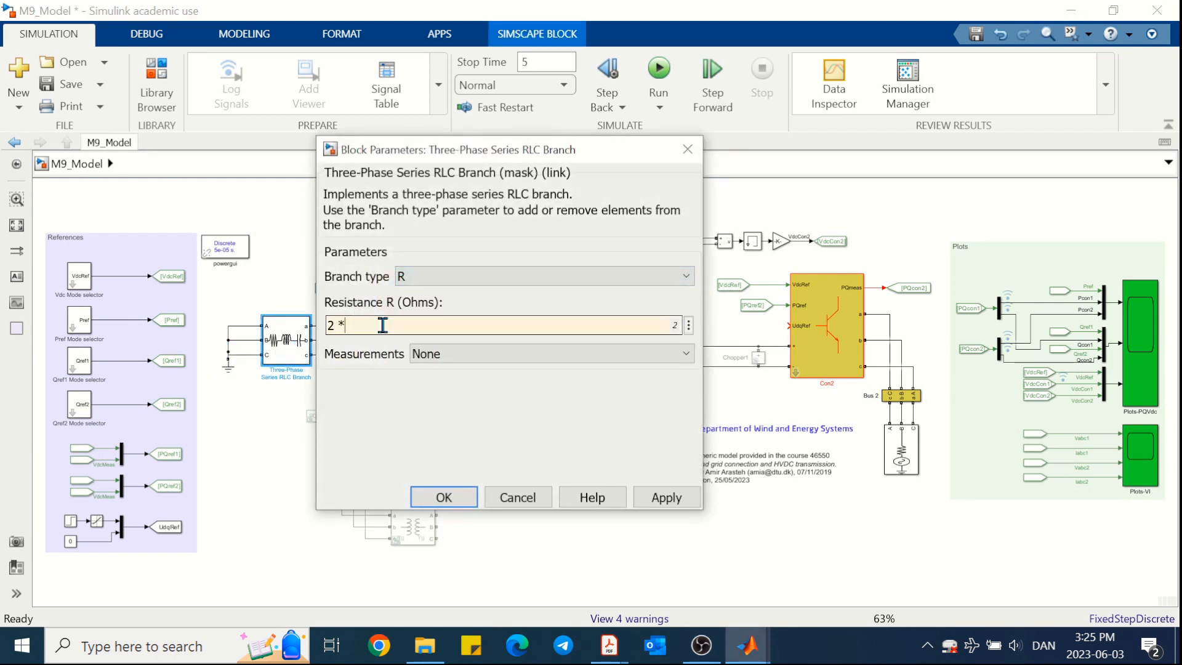
type(" * V")
key("Down")
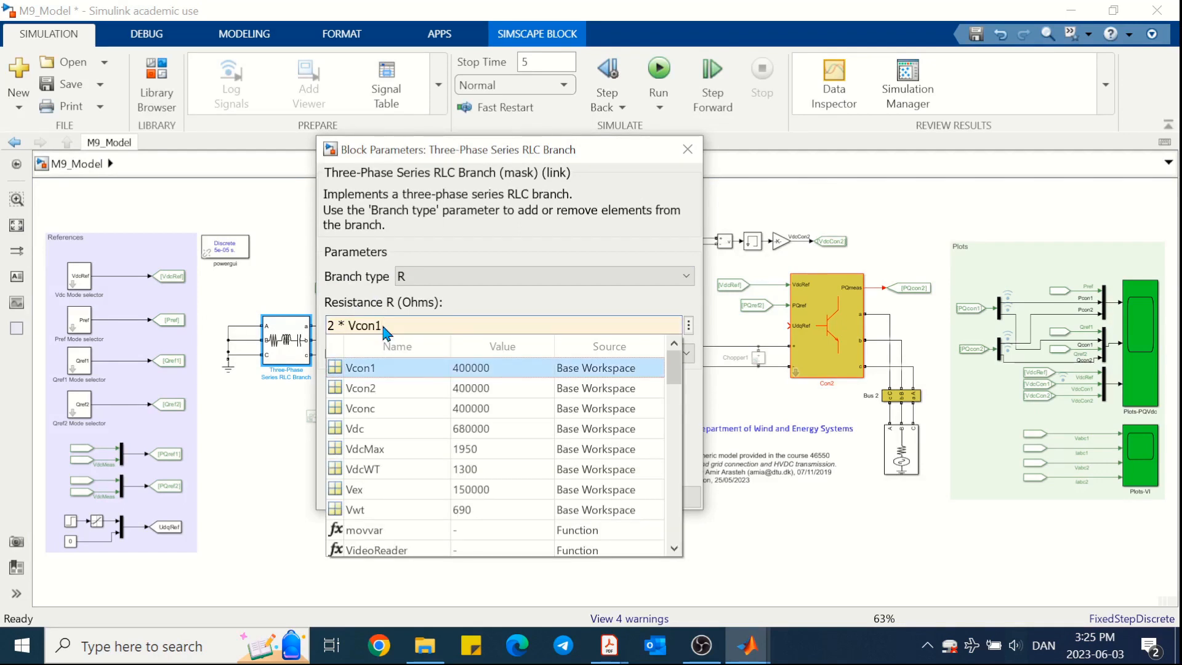
key("Return")
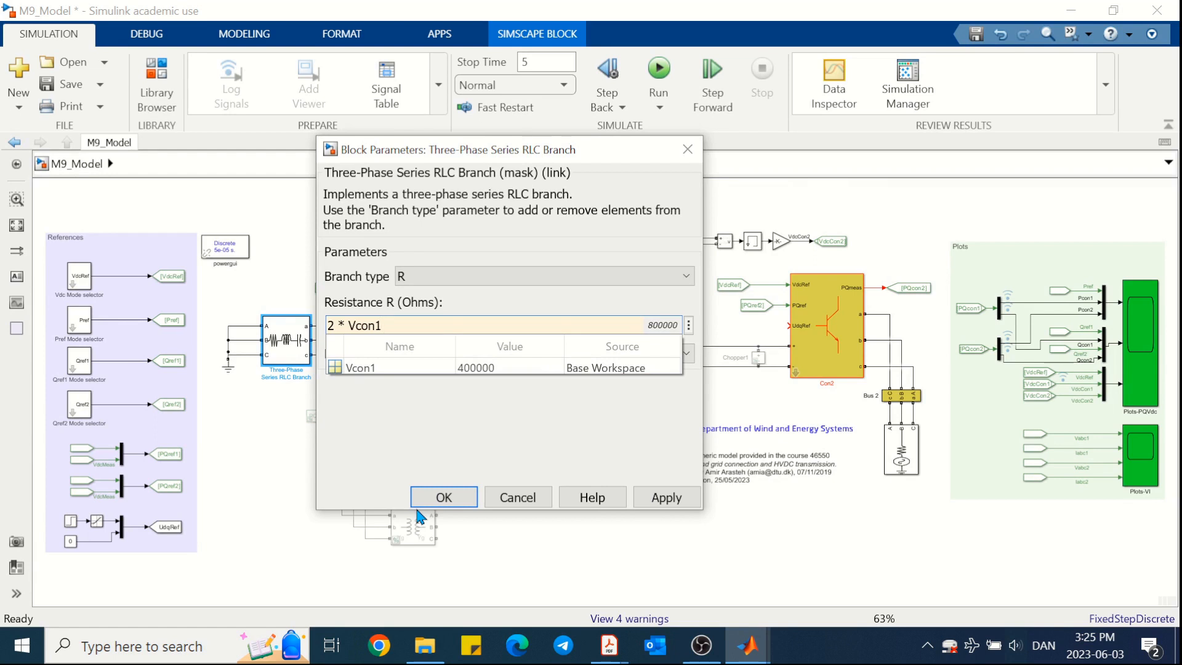
type("^2")
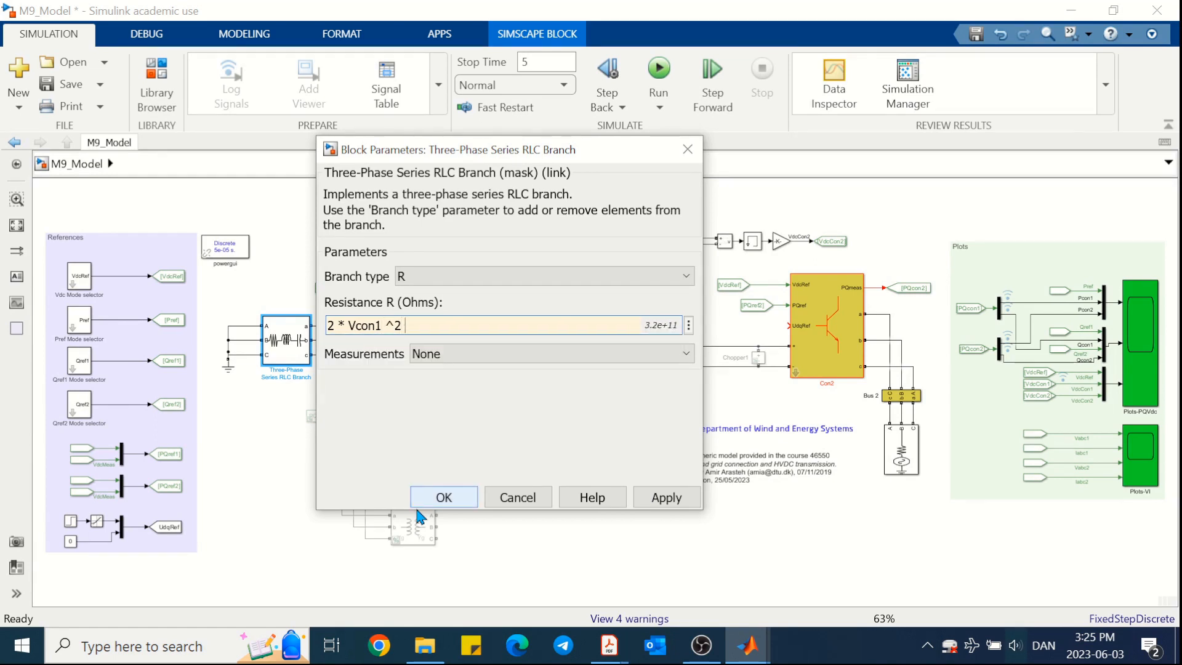
type(" / Pcon1")
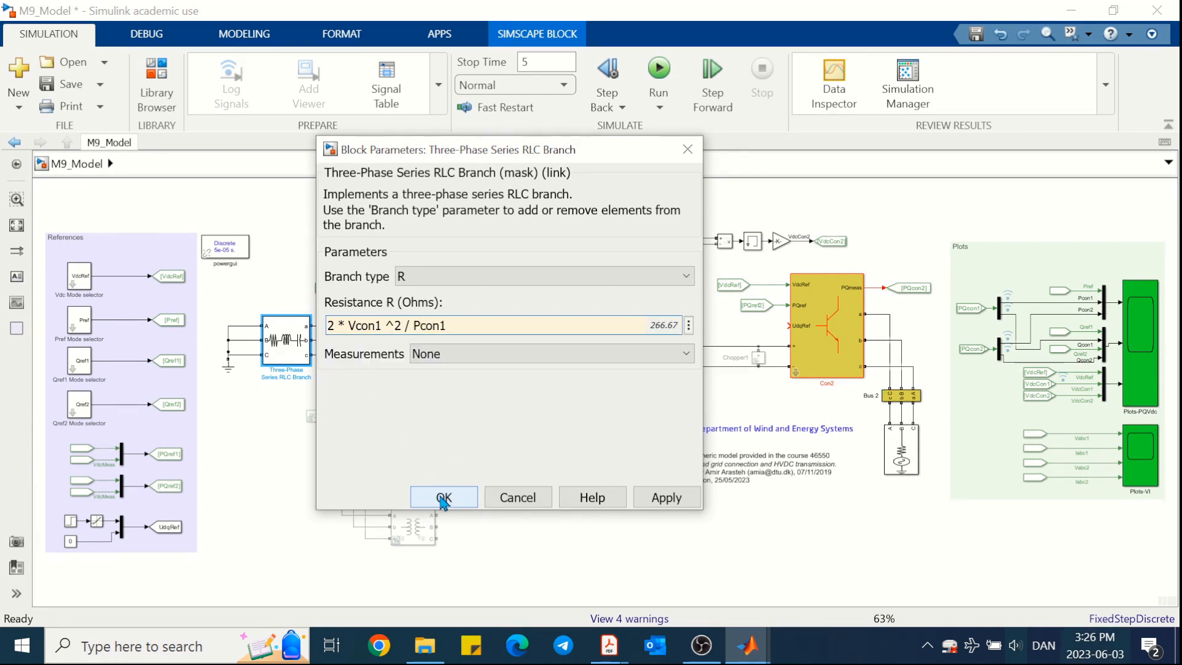
left_click(443, 499)
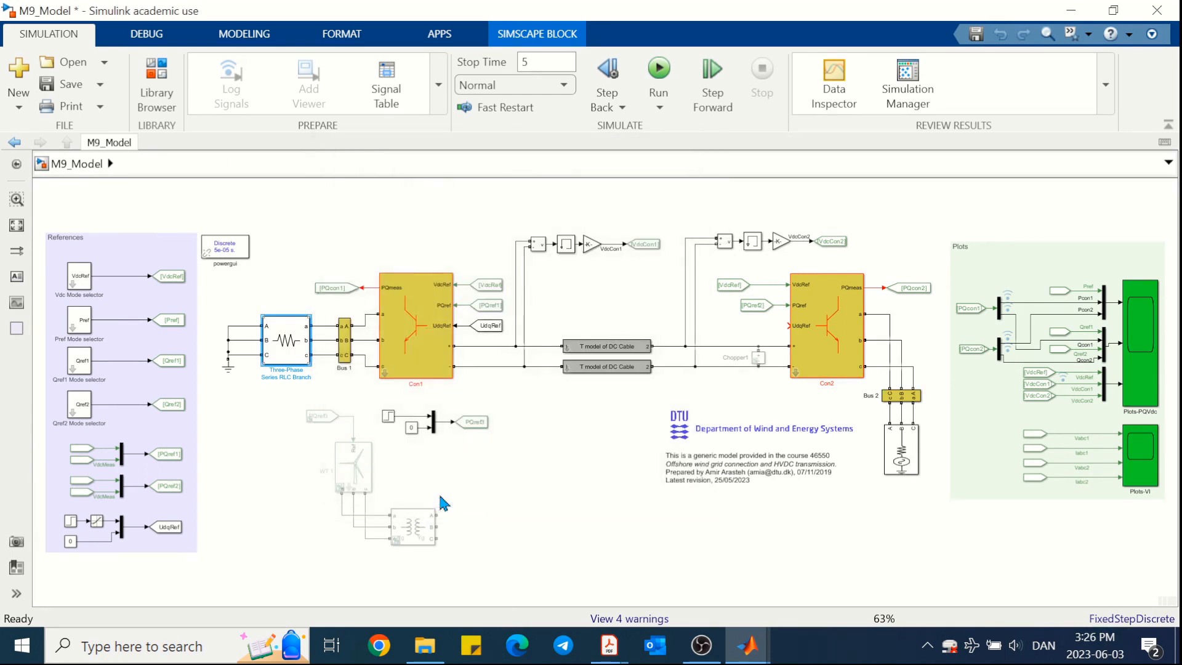
Step: Run the simulation with the resistive branch and examine the three-phase voltages and currents in Plots-VI
left_click(659, 69)
double_click(1150, 457)
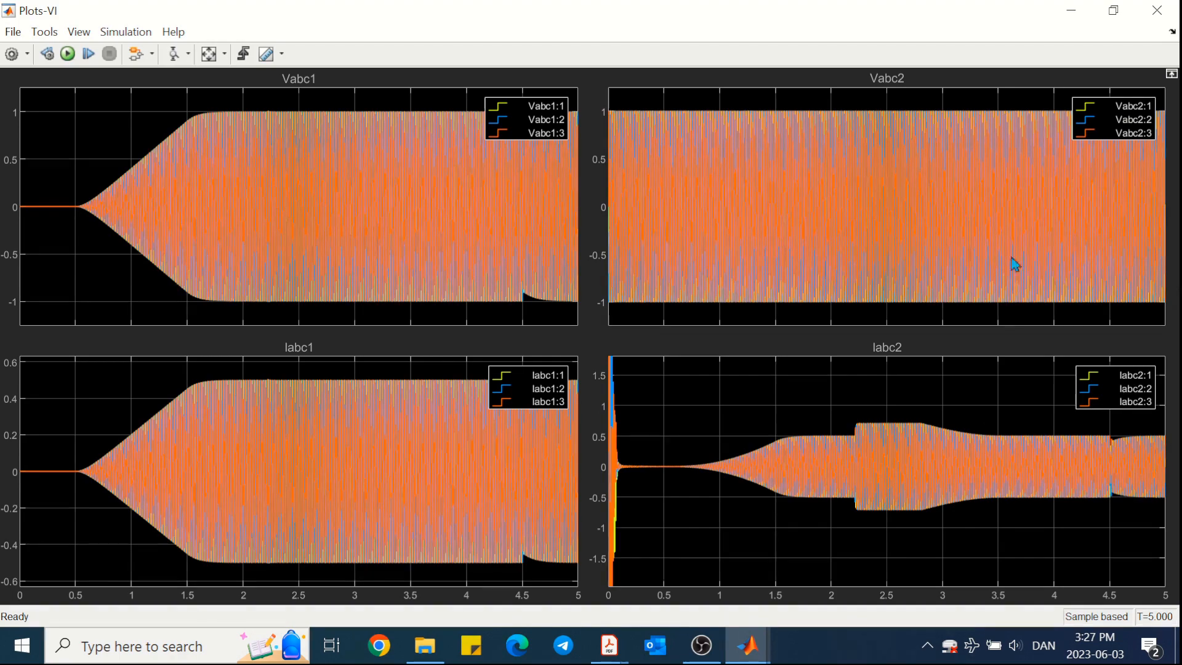
left_click(1071, 11)
Step: Examine the active powers of both converters in Plots-PQVdc at a finer scale with the Pref curve hidden
double_click(1143, 334)
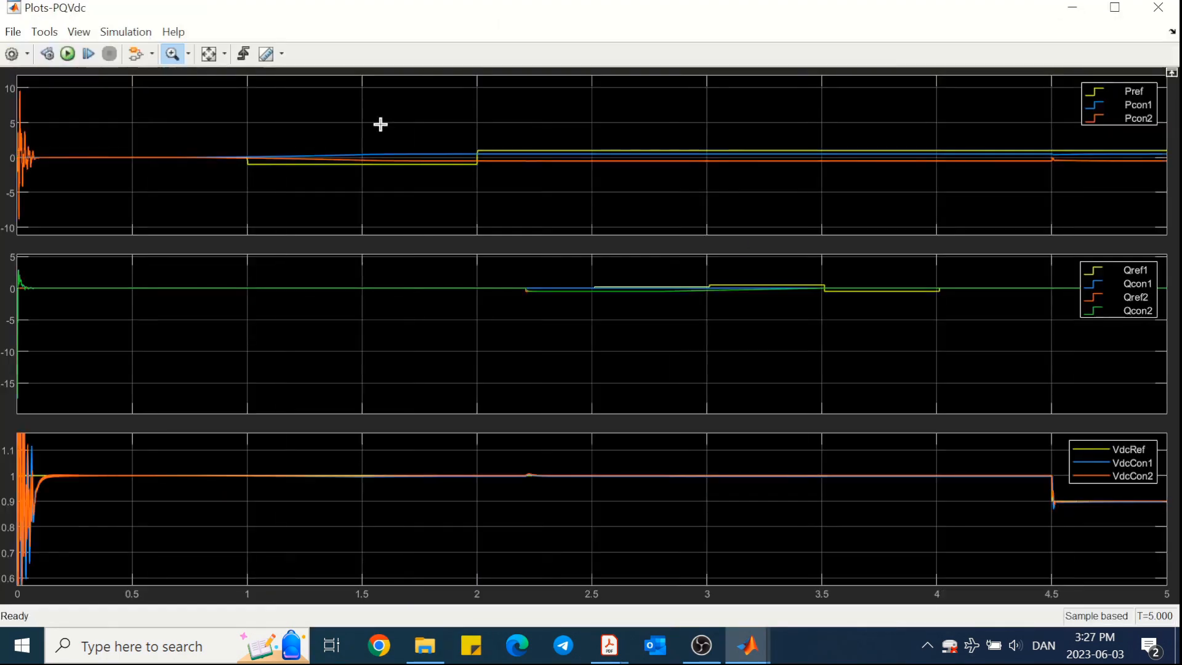
left_click_drag(465, 130, 465, 188)
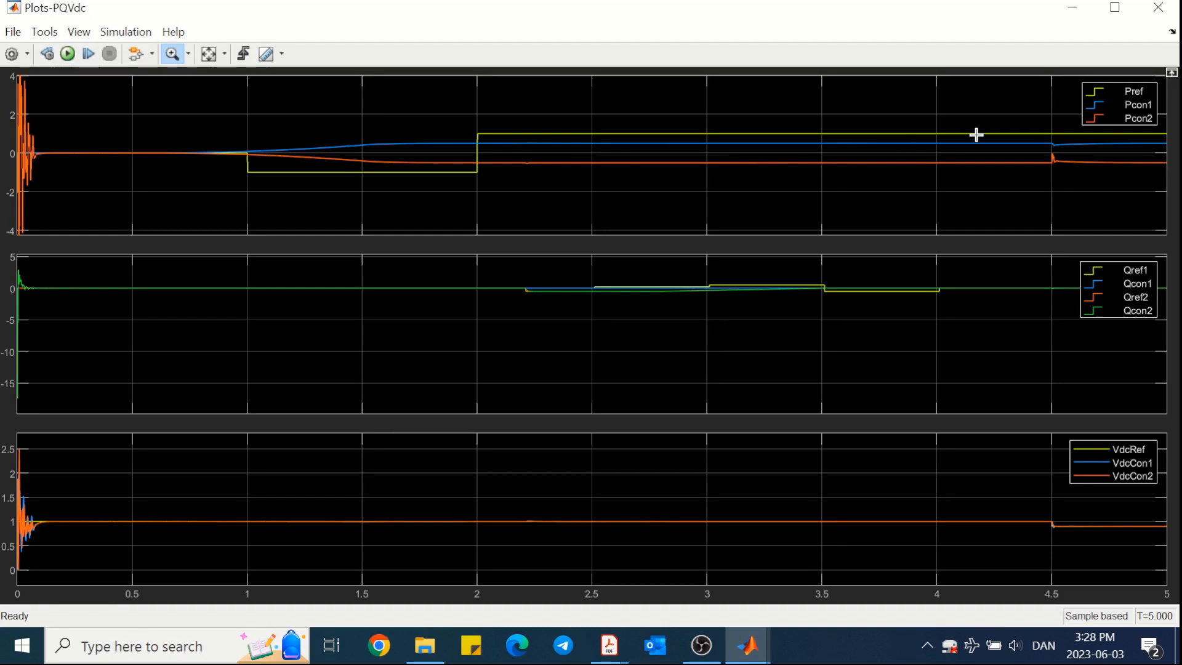
left_click(1089, 90)
left_click_drag(642, 120, 640, 185)
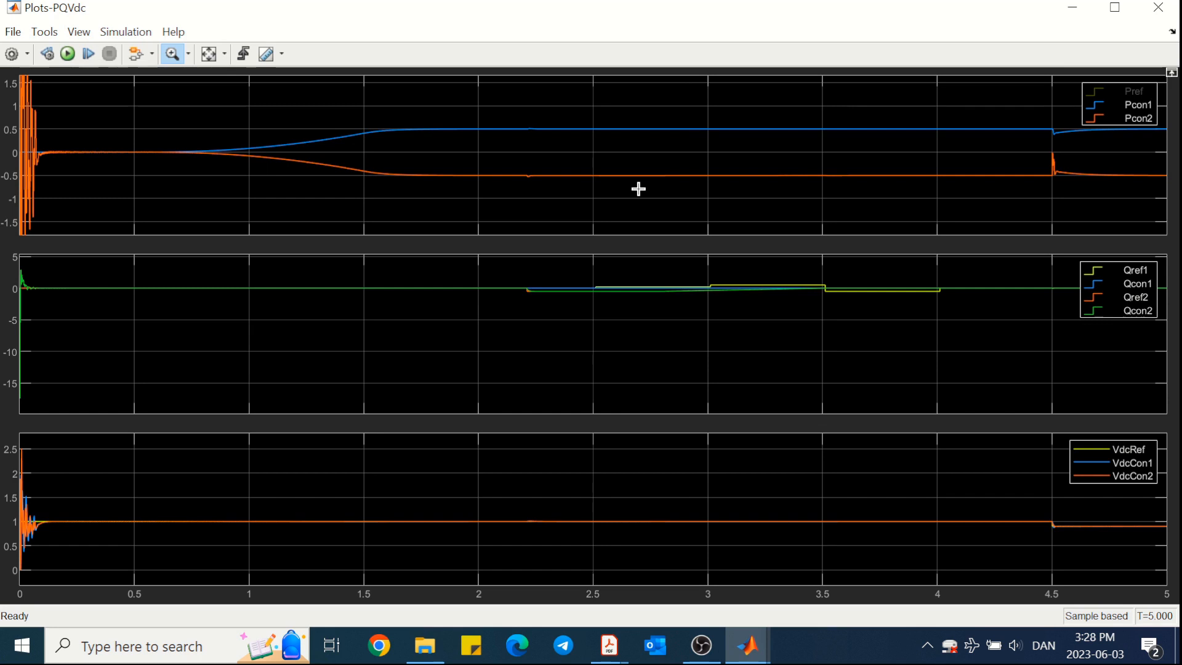
Step: Examine the reactive powers of both converters in Plots-PQVdc at a finer scale with the Qref1 curve hidden
left_click_drag(606, 269, 607, 374)
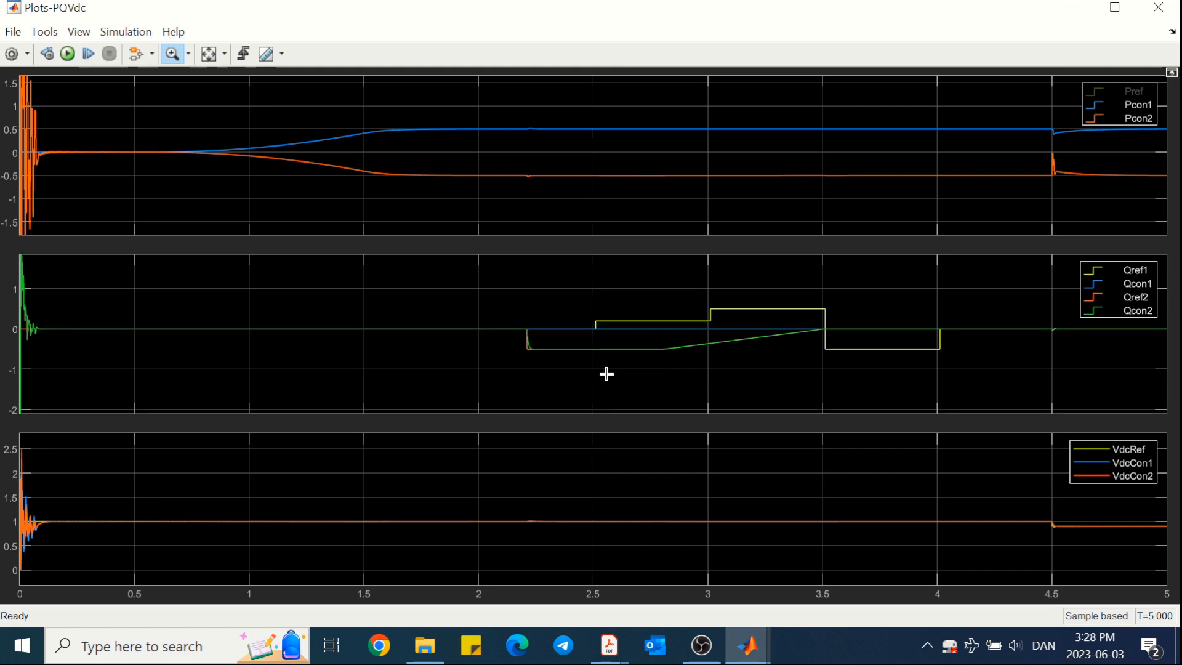
left_click(1086, 282)
left_click(1085, 274)
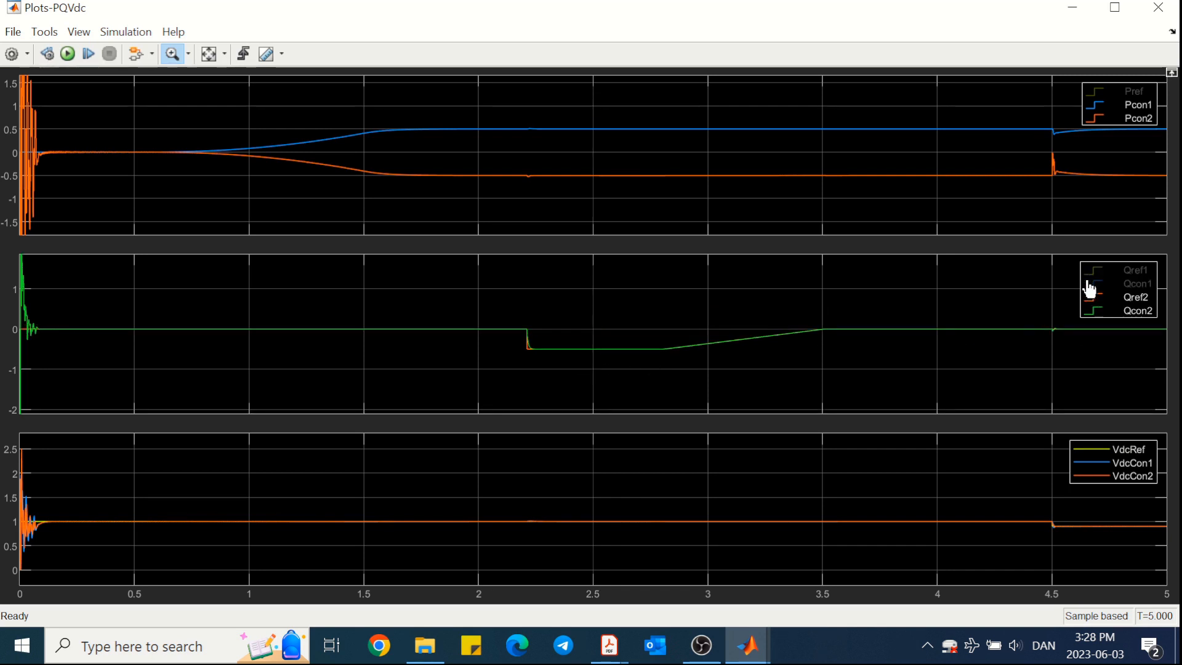
left_click(1090, 284)
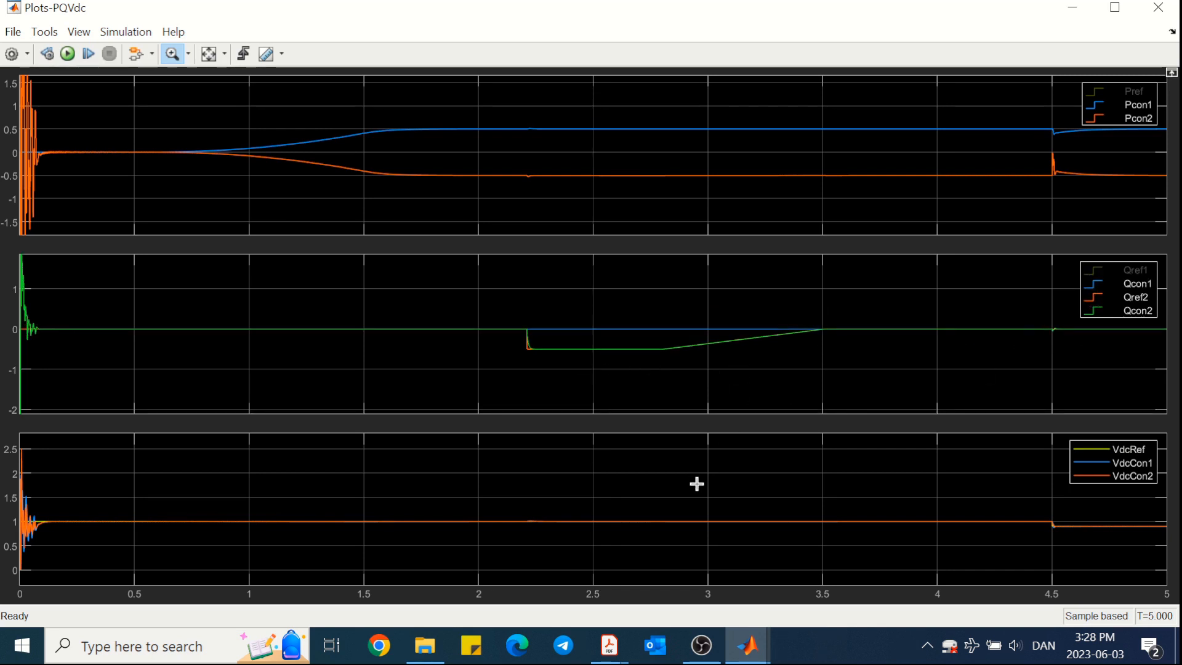
Step: Compare VdcCon1 and VdcCon2 with VdcRef around 1 pu in Plots-PQVdc, toggling the VdcCon2 curve
left_click_drag(682, 511, 680, 541)
left_click_drag(672, 466, 671, 547)
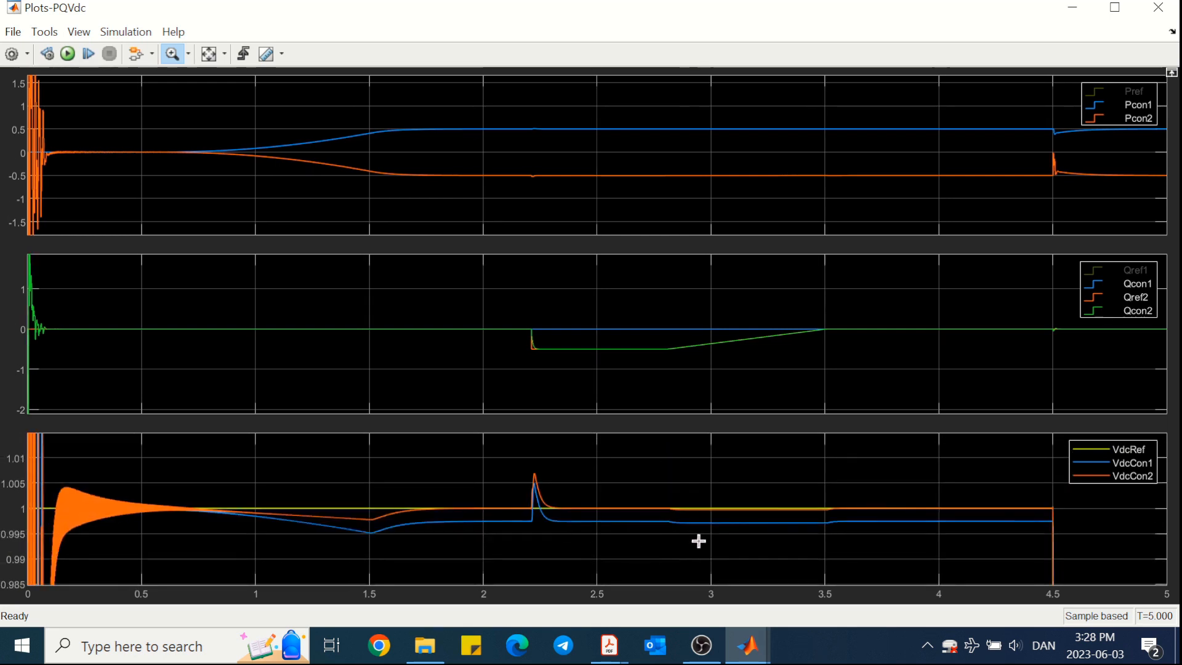
left_click(1091, 470)
left_click(1088, 470)
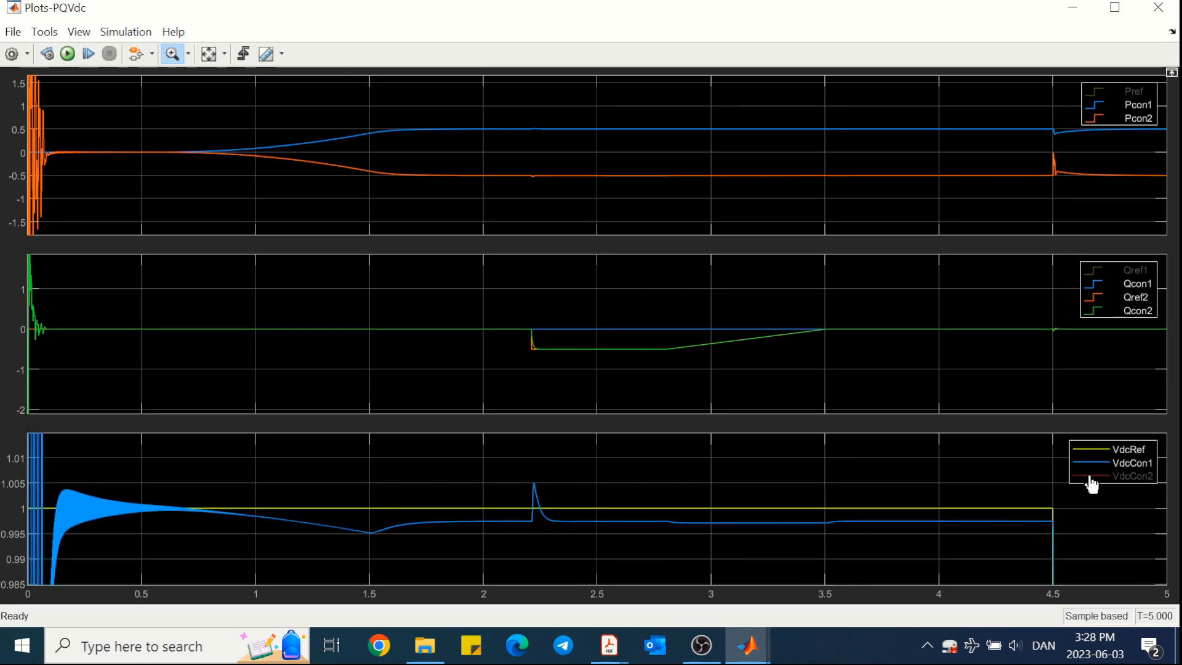
scroll(994, 541, "down", 2)
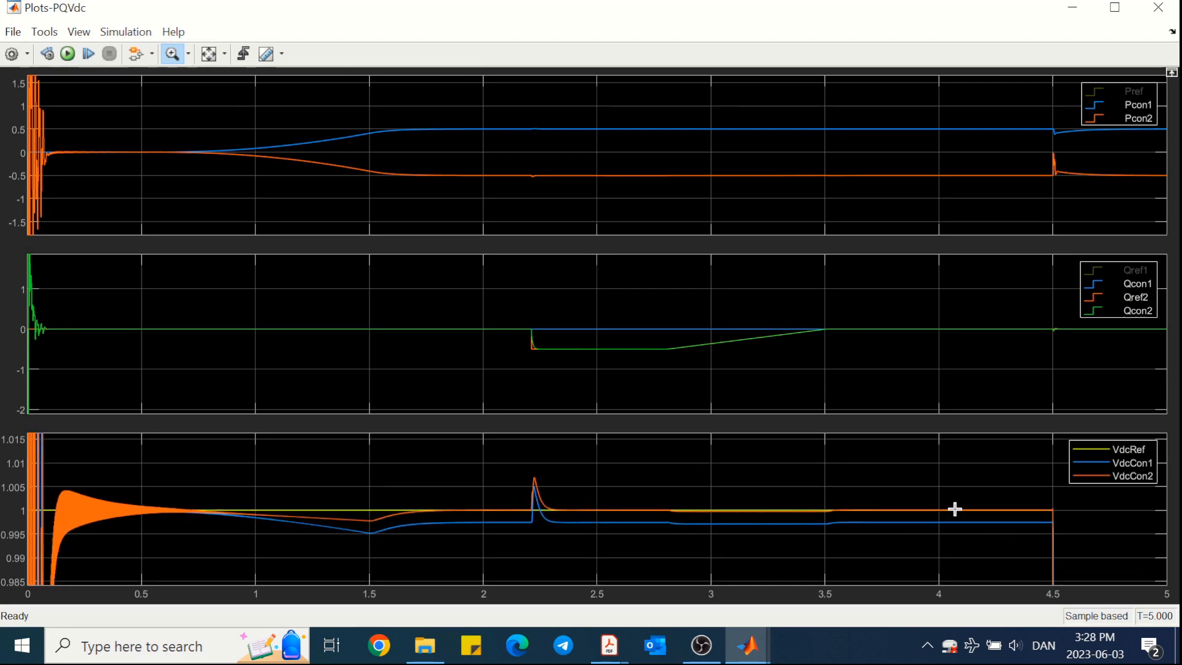
Step: Examine the DC voltage response to the VdcRef step at 4.5 s and restore the full plot range
left_click(210, 56)
left_click_drag(1073, 509, 1043, 538)
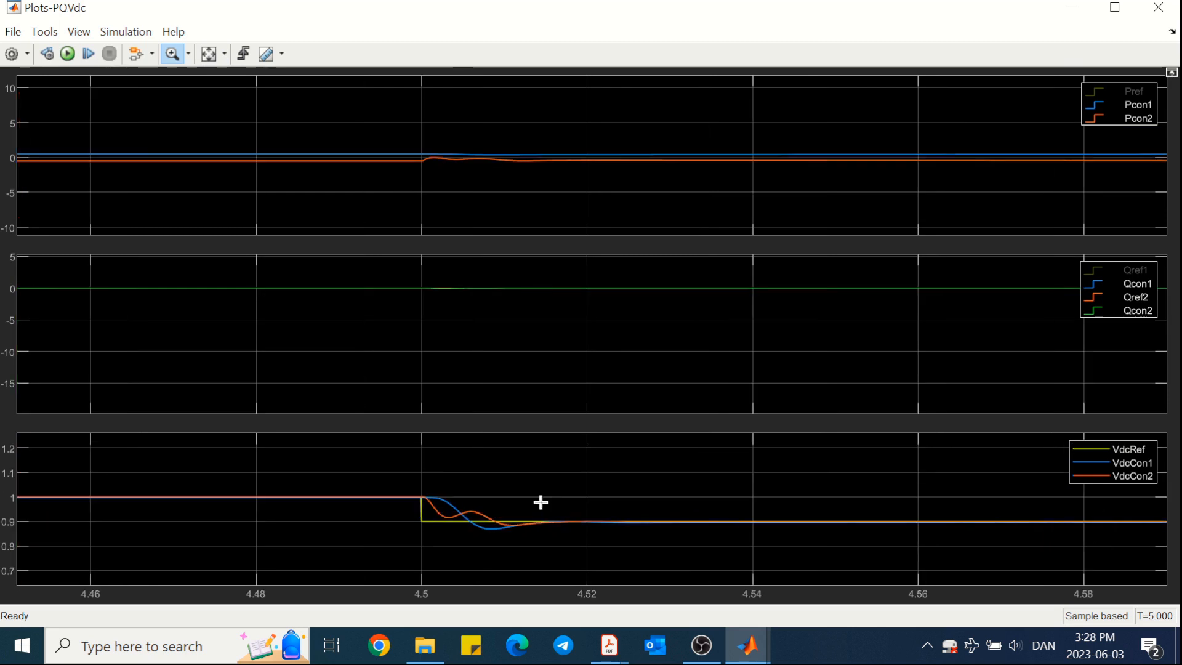
left_click_drag(770, 491, 394, 557)
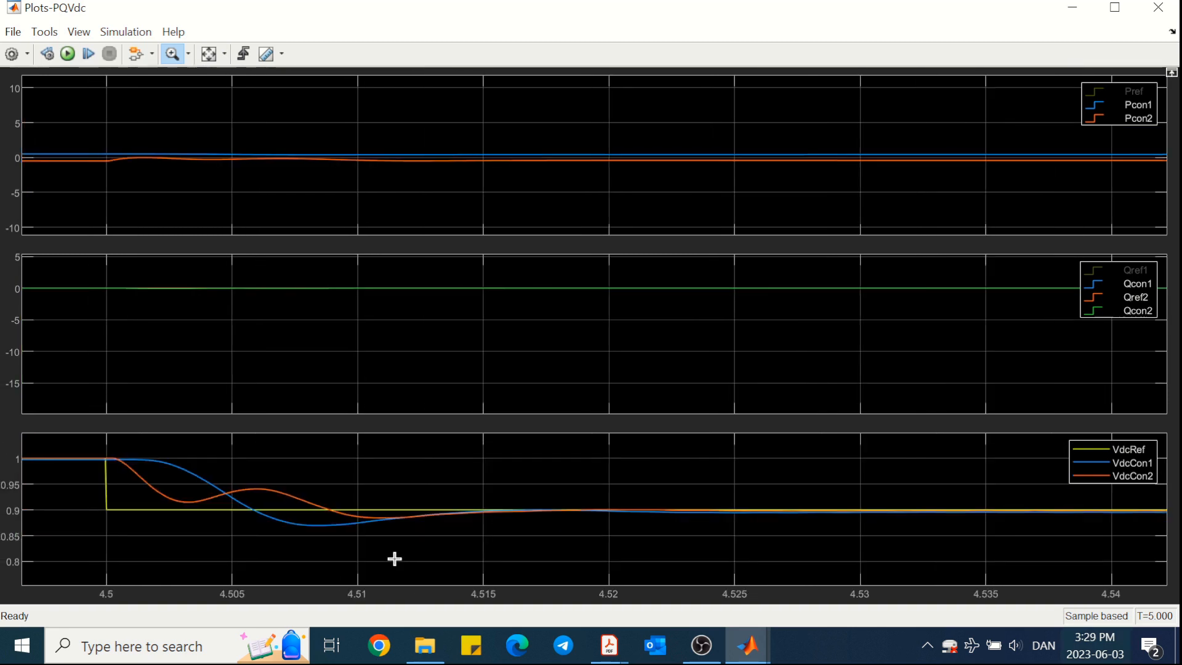
left_click_drag(737, 490, 741, 537)
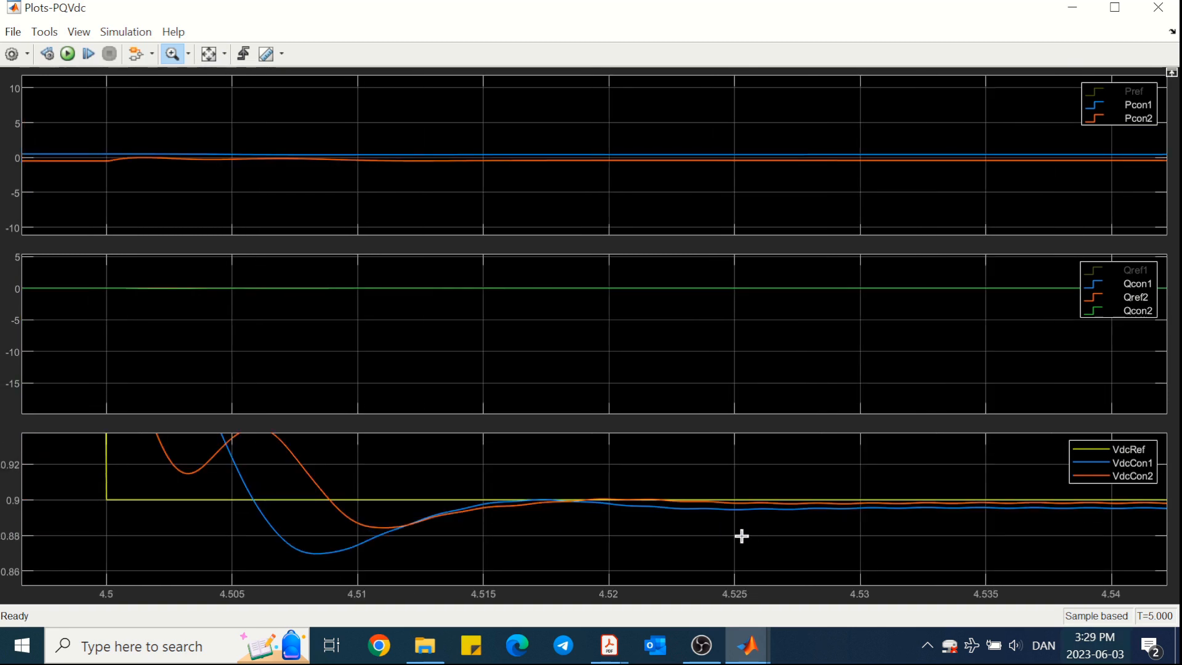
left_click(209, 53)
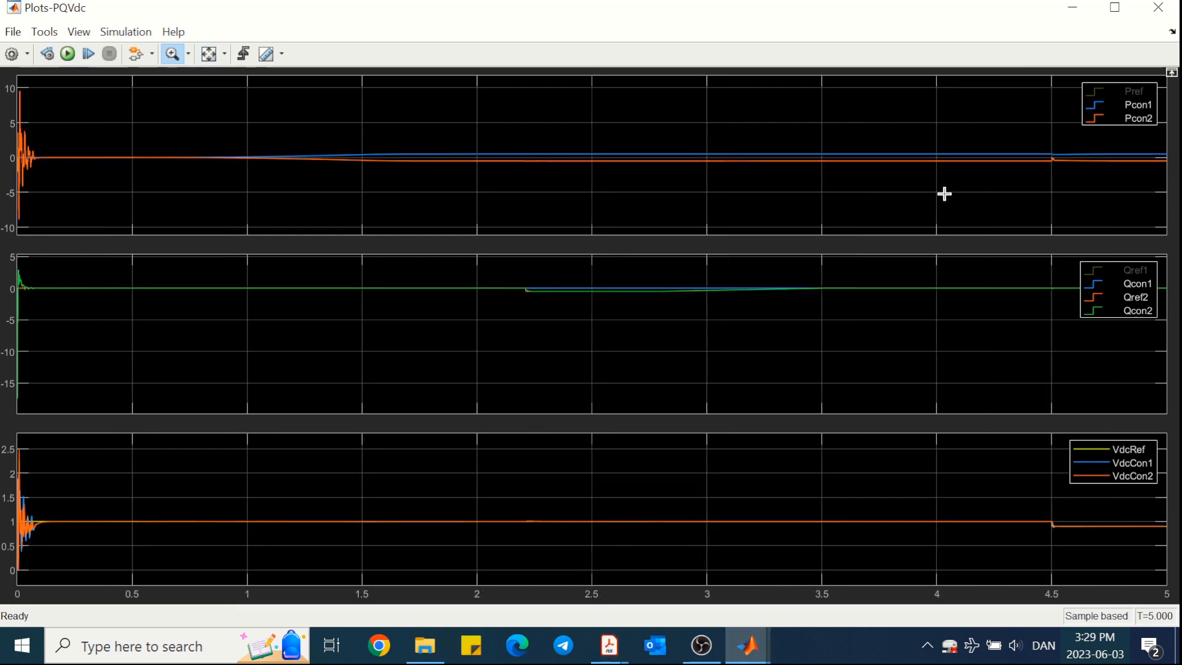
Step: Read exercise tasks 23 to 27 in M9_Exercise.pdf and switch back to M9_Model in Simulink
left_click(1074, 8)
left_click(1074, 8)
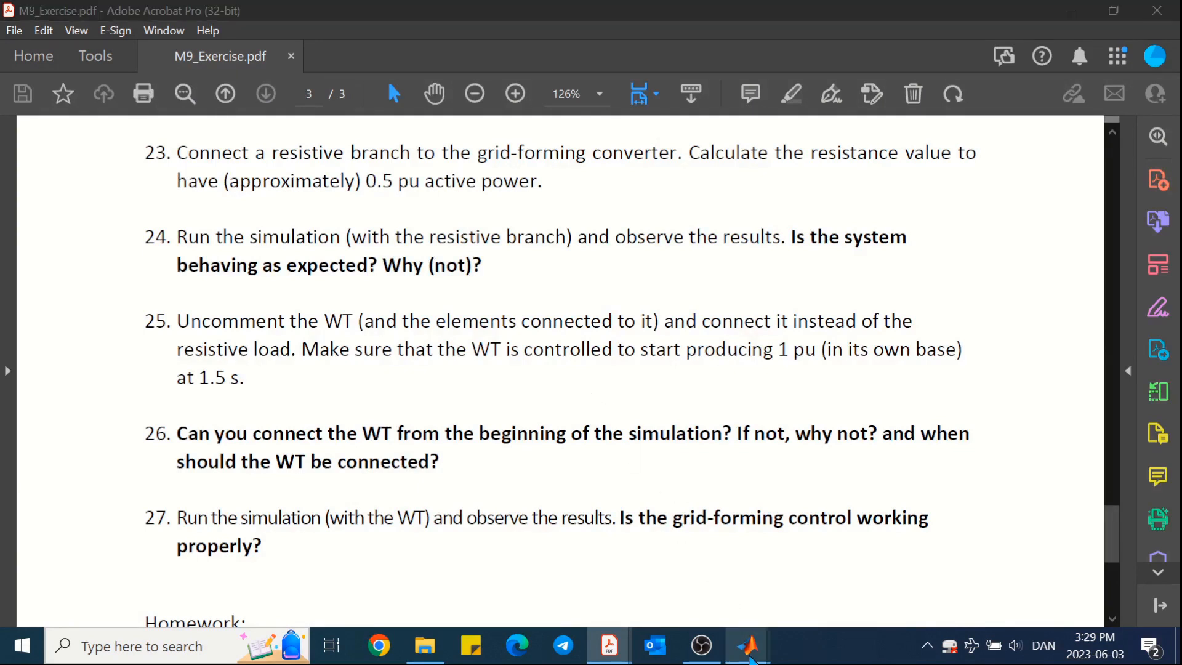
mouse_move(749, 645)
left_click(520, 570)
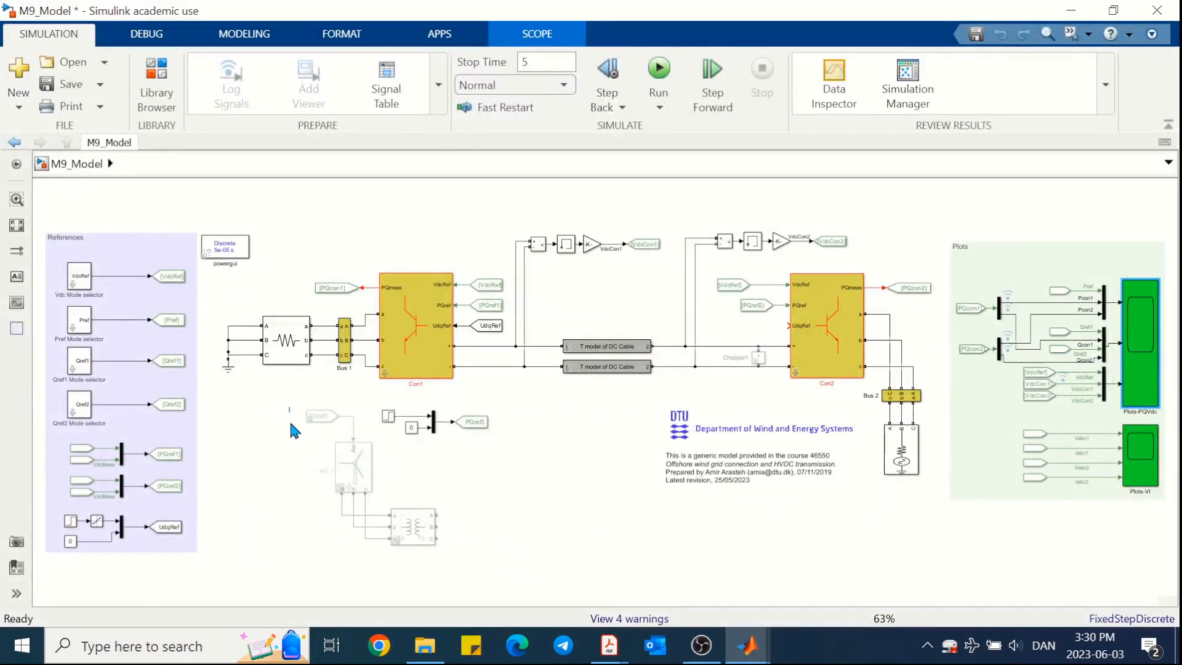
Step: Uncomment the wind turbine with its reference and transformer blocks, and delete the resistive branch with its ground
left_click_drag(290, 408, 402, 562)
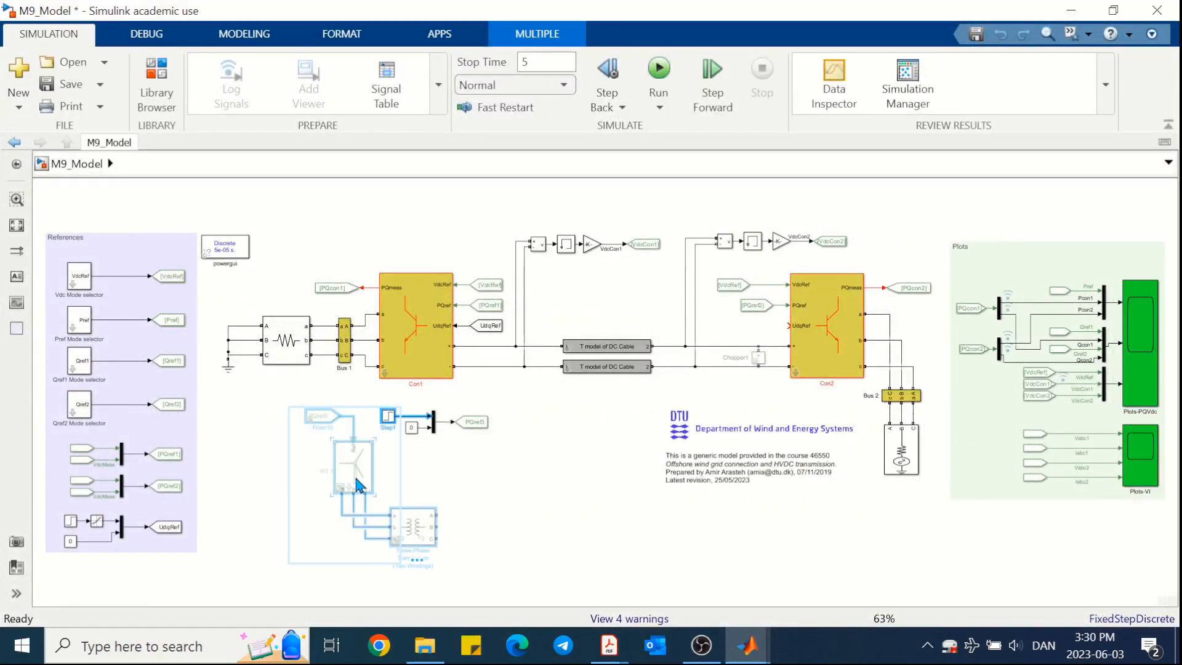
right_click(357, 240)
key("Escape")
left_click_drag(215, 295, 295, 388)
key("Delete")
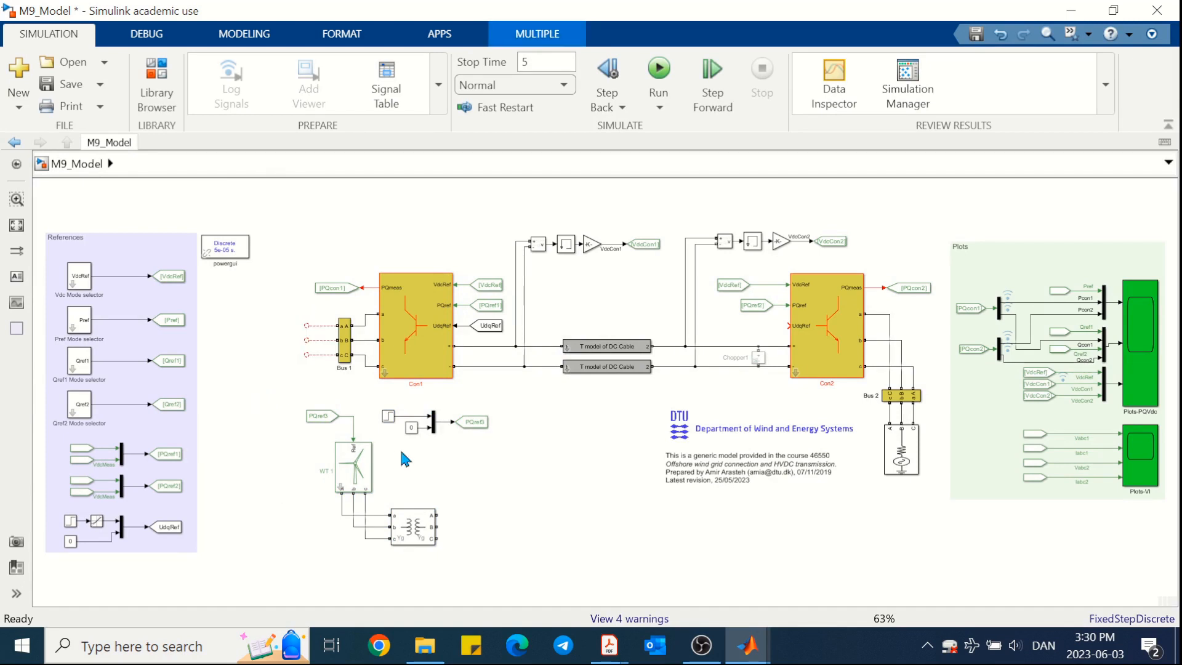
Step: Shift the PQref3 source group of Step, constant, mux and Goto blocks away from the wind turbine
left_click_drag(509, 403, 386, 450)
key("Right")
key("Right")
key("Right")
key("Right")
key("Right")
key("Right")
left_click(266, 411)
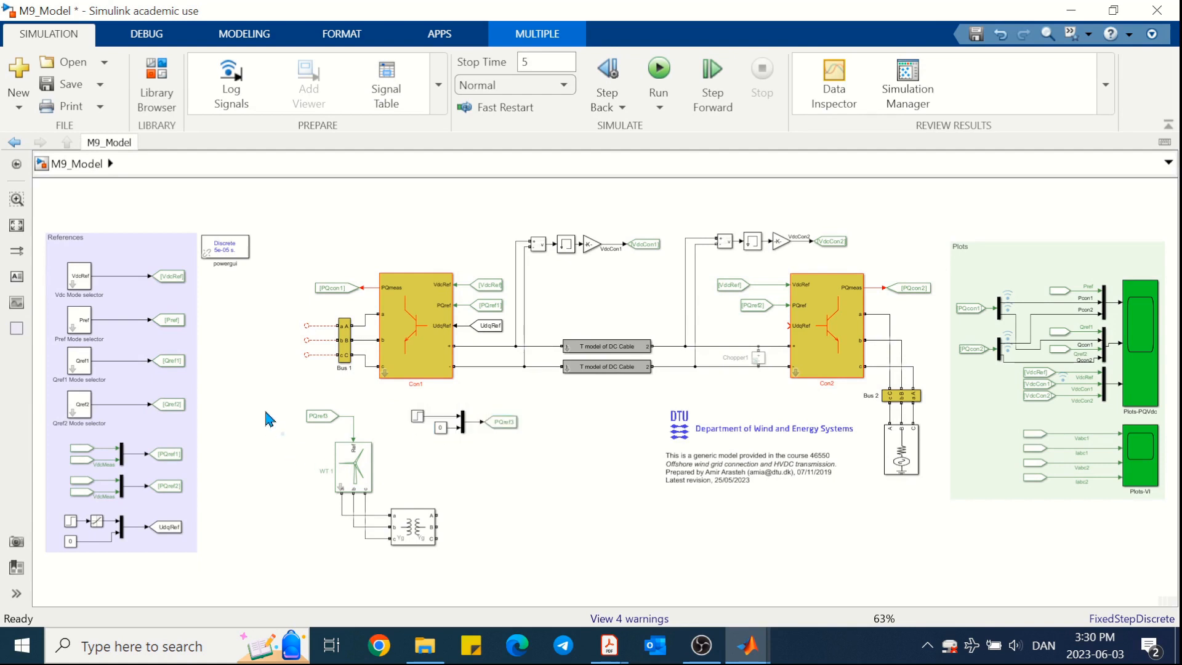
Step: Move the wind turbine, its PQref3 input and the transformer beside Bus 1 and connect the transformer's three phases to it
left_click_drag(275, 401, 401, 558)
left_click_drag(377, 513, 280, 348)
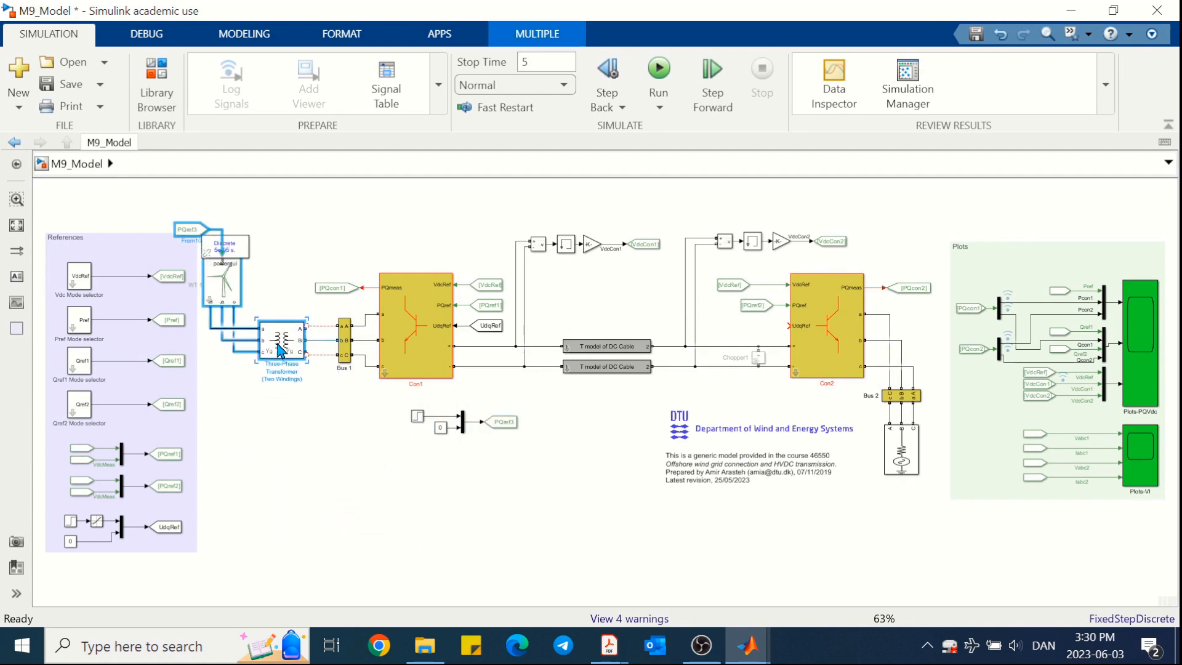
key("Down")
key("Down")
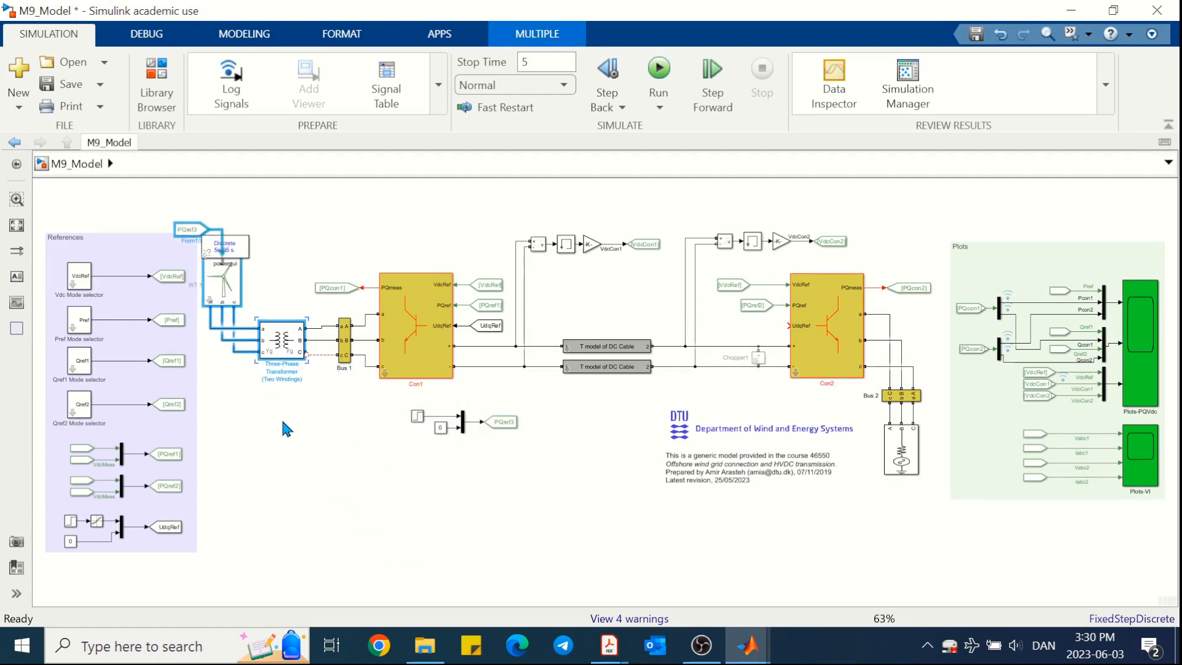
key("Right")
key("Right")
key("Right")
key("Up")
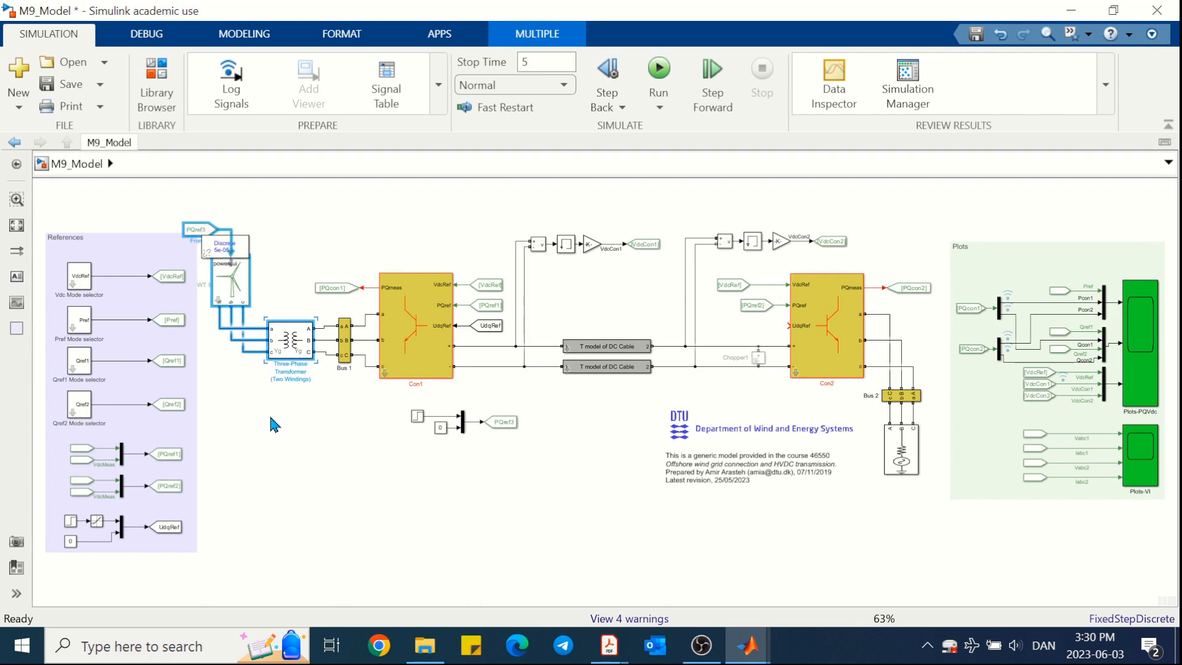
Step: Move the powergui block clear of the wind turbine and place the PQref3 source group beneath the transformer
left_click_drag(217, 250, 310, 240)
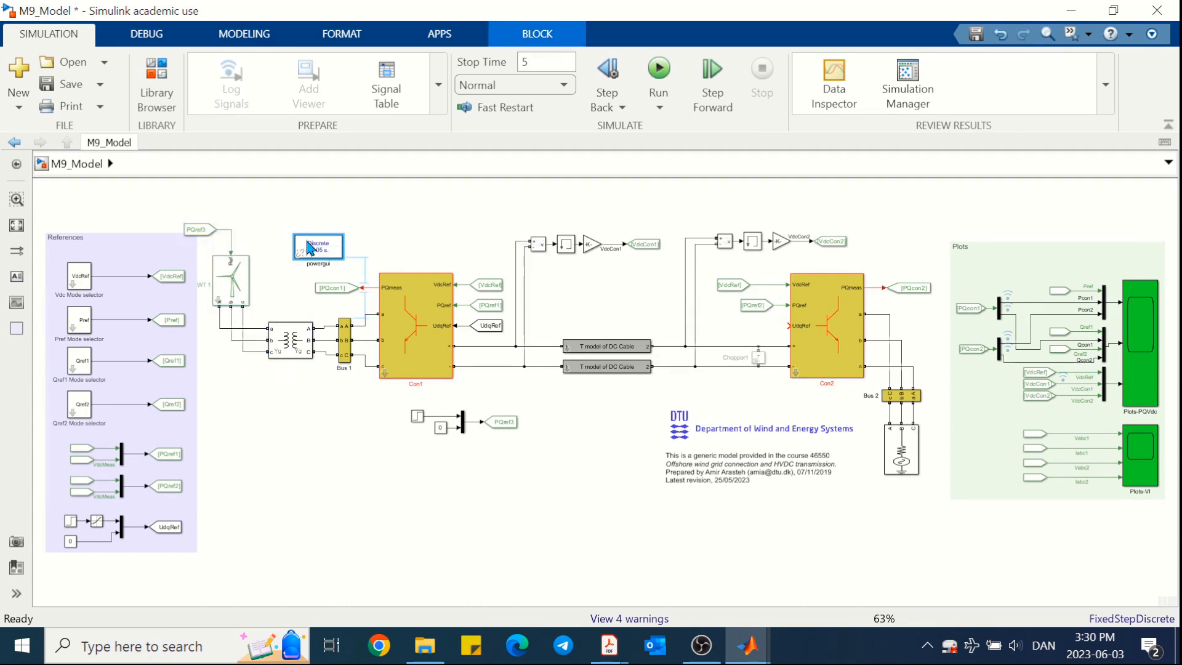
left_click(254, 419)
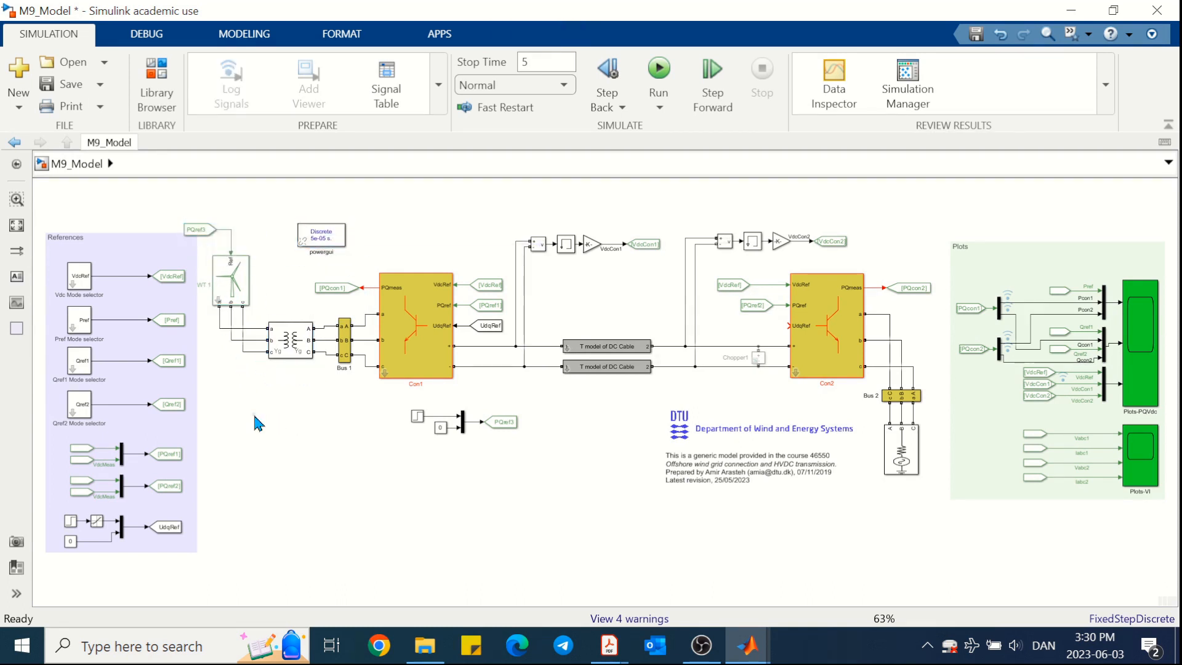
left_click_drag(397, 403, 311, 396)
left_click(331, 421)
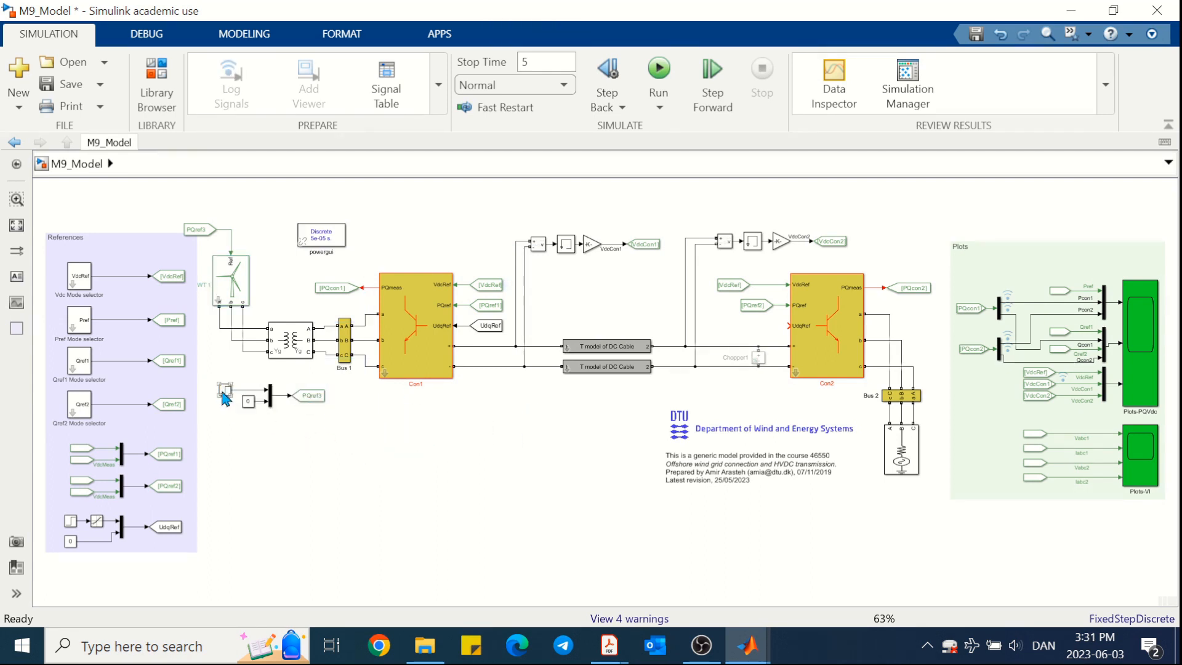
Step: Check the step time and final value of the PQref3 Step block, and run the simulation with the wind turbine
double_click(224, 389)
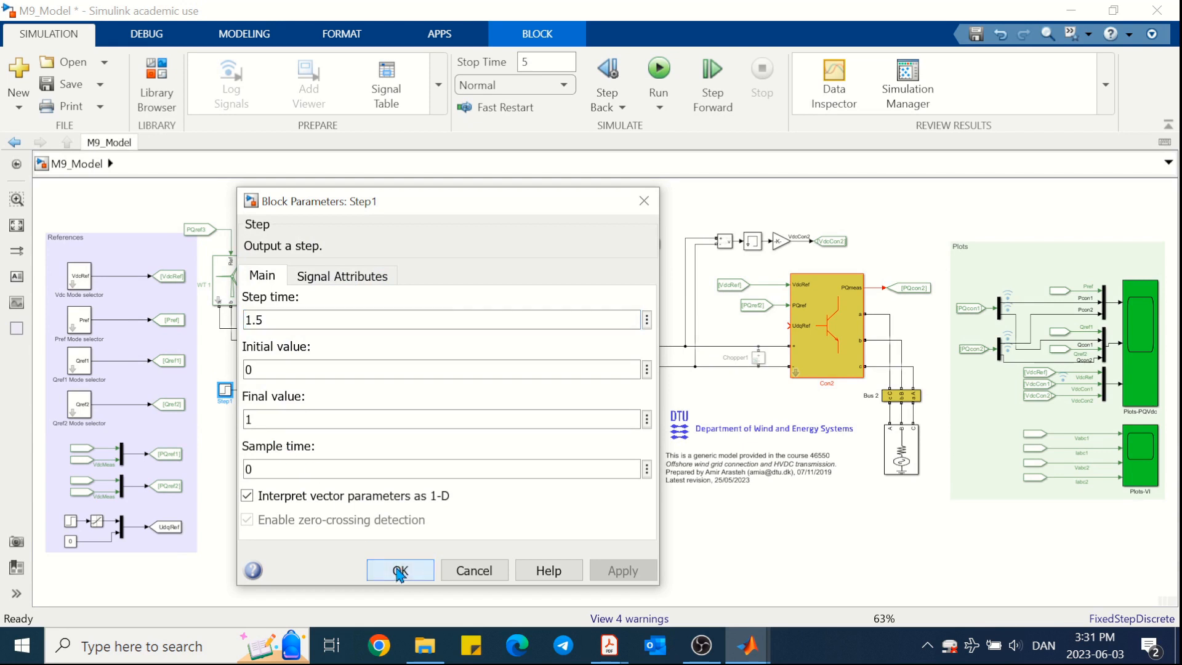
left_click(398, 570)
left_click(342, 445)
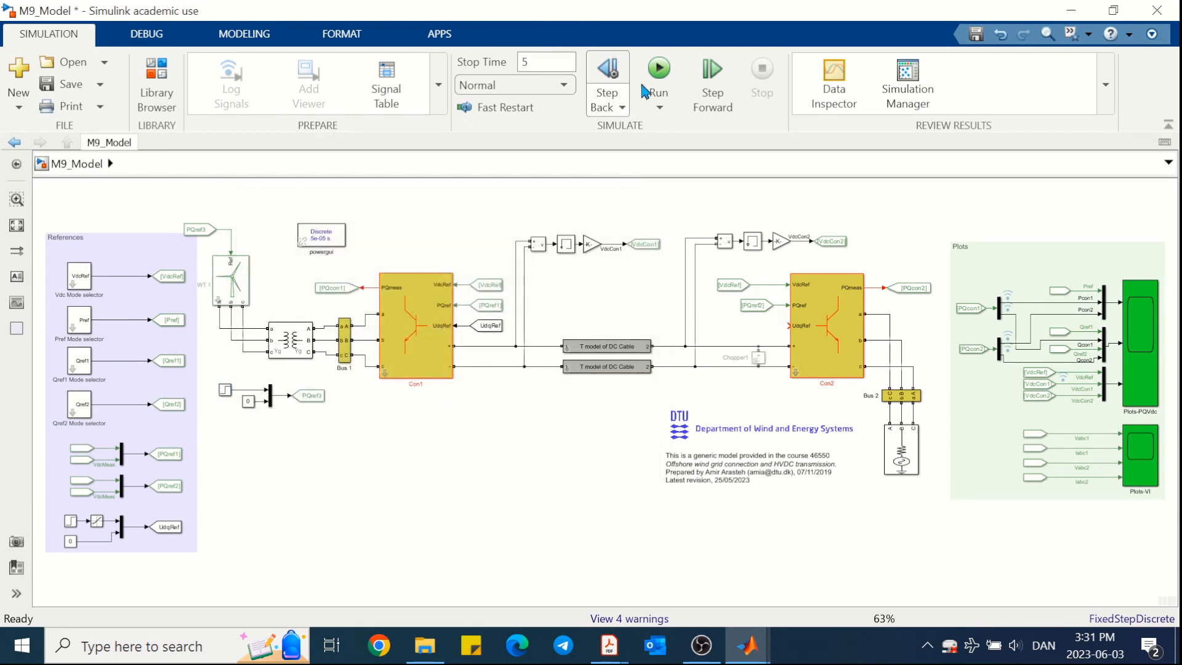
left_click(656, 72)
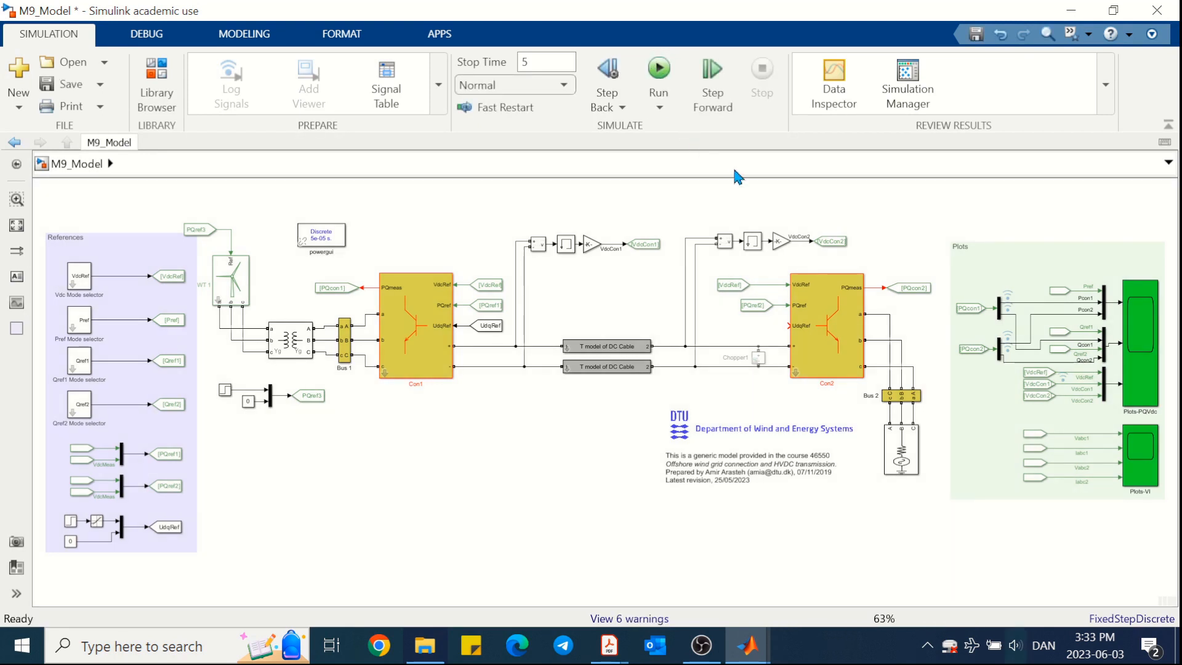
Step: View the voltage and current waveforms in Plots-VI, and open M9_Parameters.m to compare the converter and wind farm nominal powers
double_click(1144, 451)
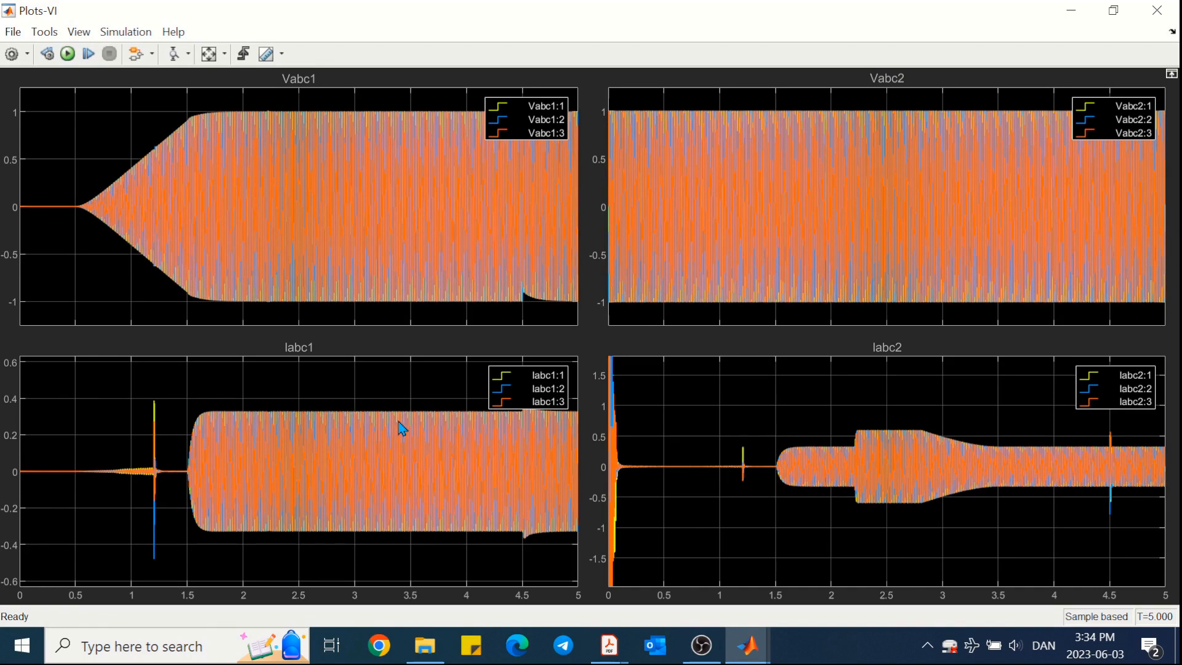
mouse_move(748, 645)
left_click(296, 552)
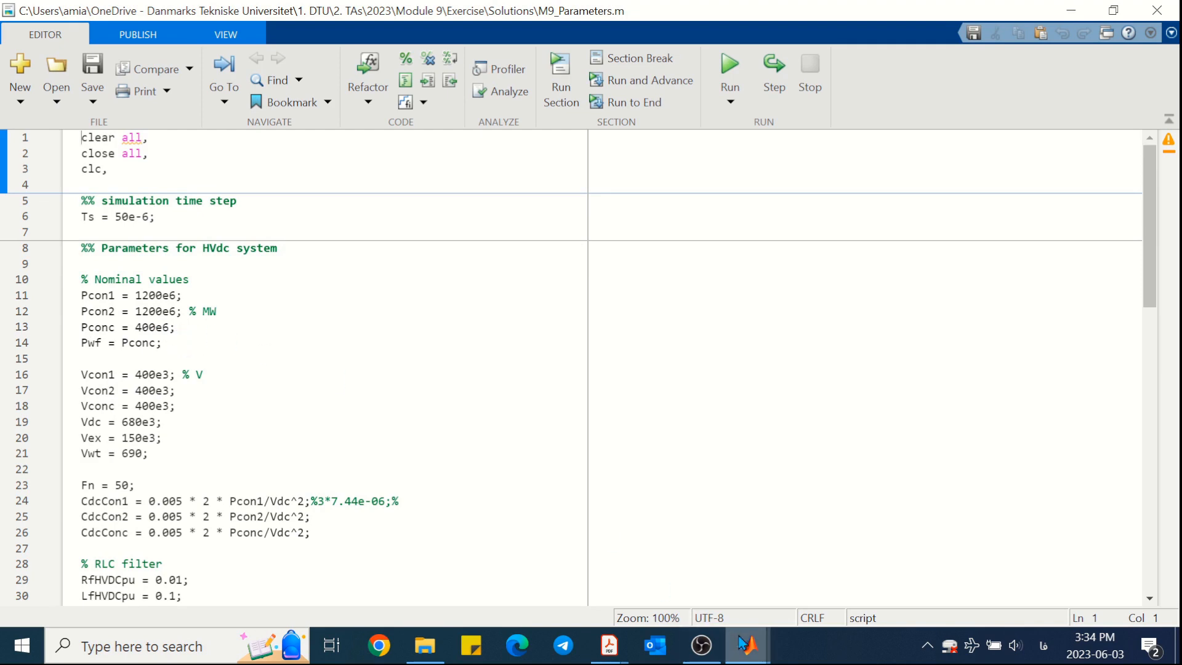
Step: Check the nominal values of the wind turbine and of converter Con1 in their block parameters
mouse_move(747, 645)
left_click(493, 567)
double_click(234, 282)
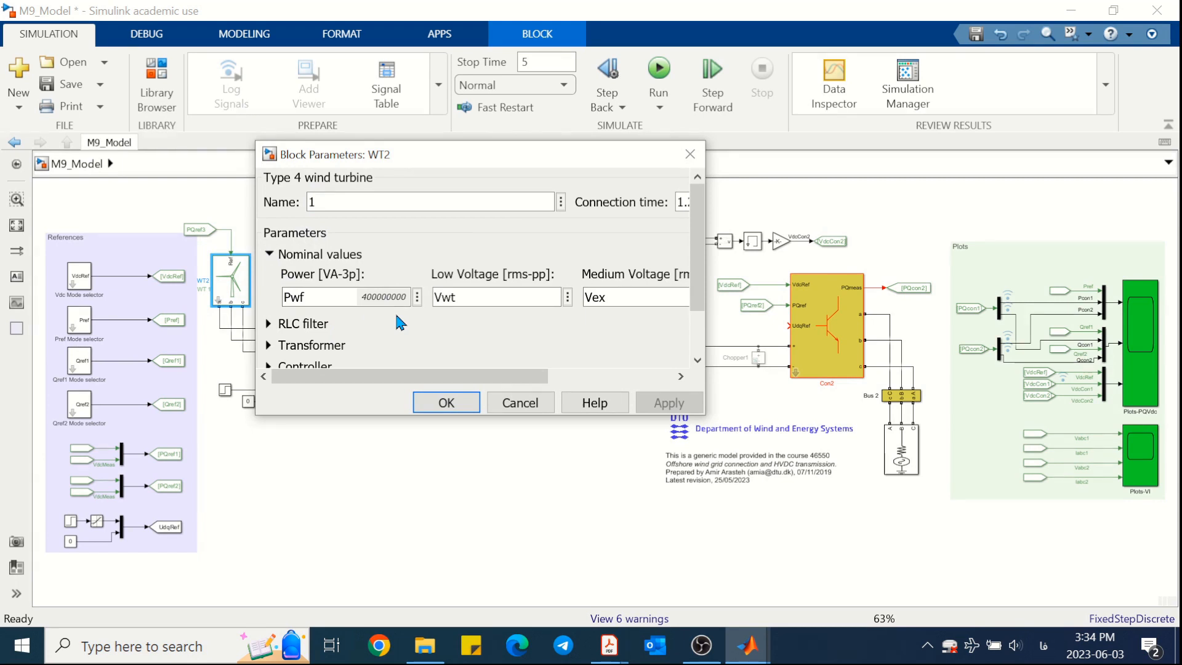
left_click(445, 402)
double_click(429, 332)
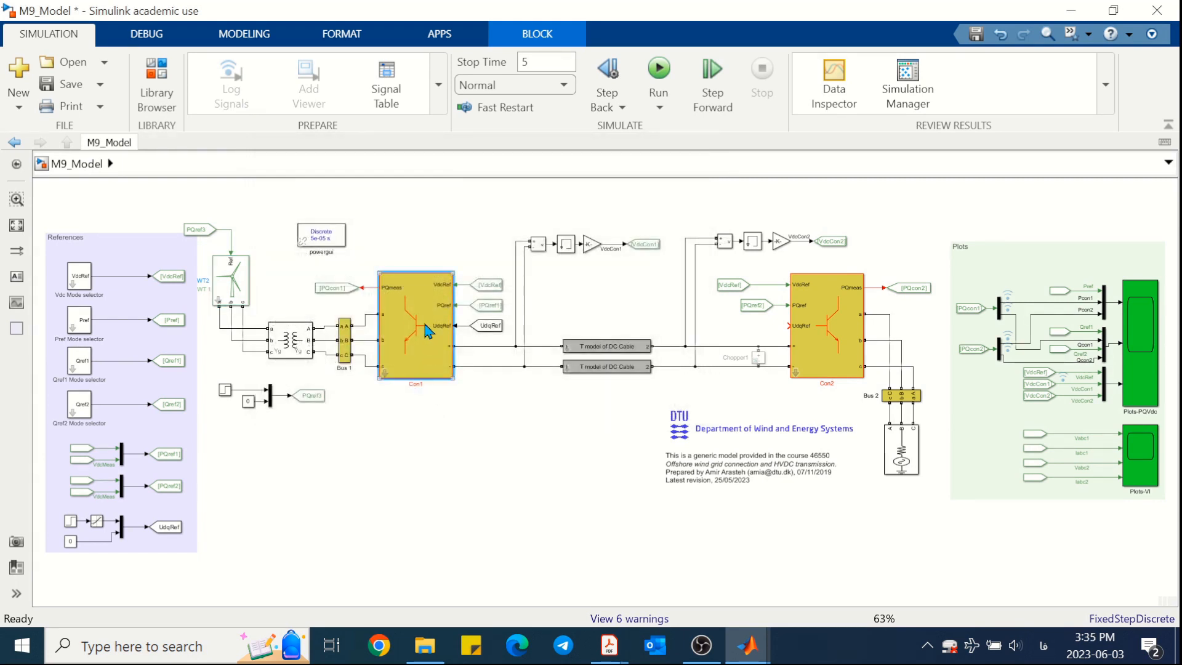
left_click(472, 310)
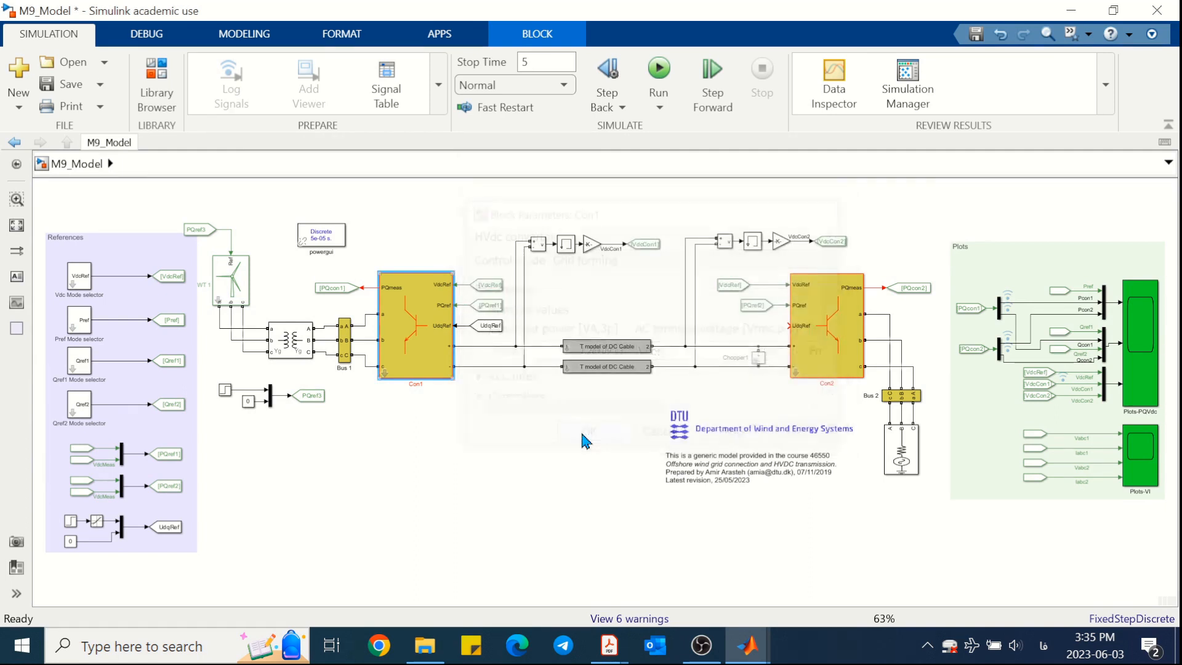
left_click(586, 436)
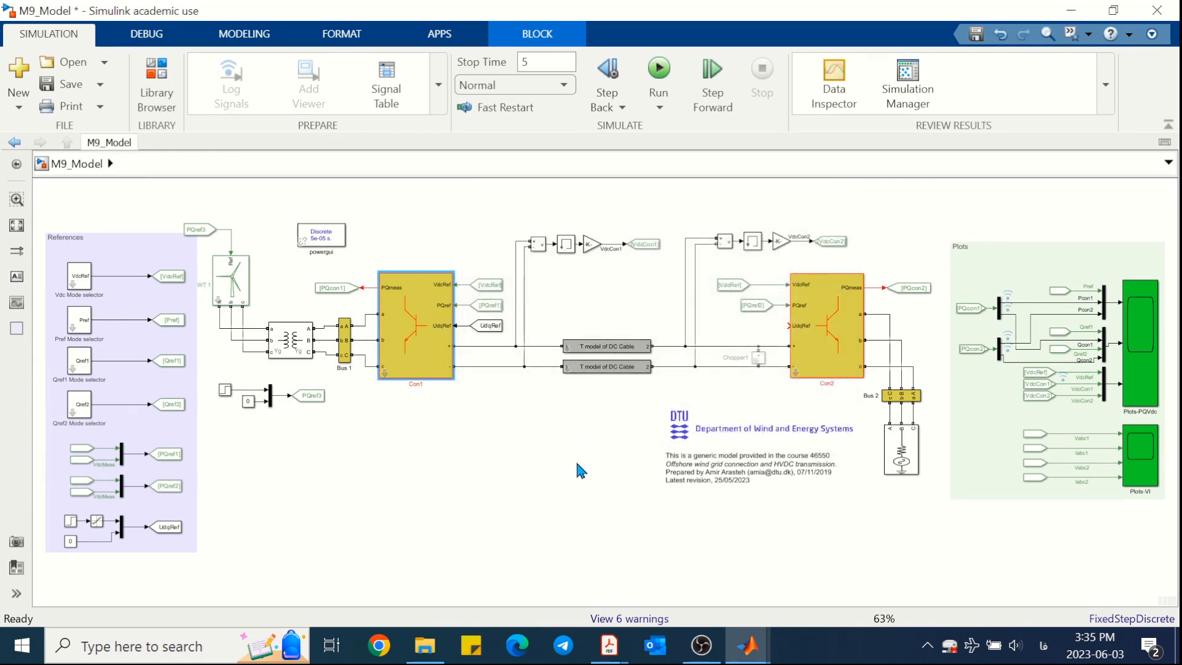
Step: Trace the PQcon1 and PQcon2 signals to their converters, and zoom in on the active power curves in Plots-PQVdc
left_click(966, 307)
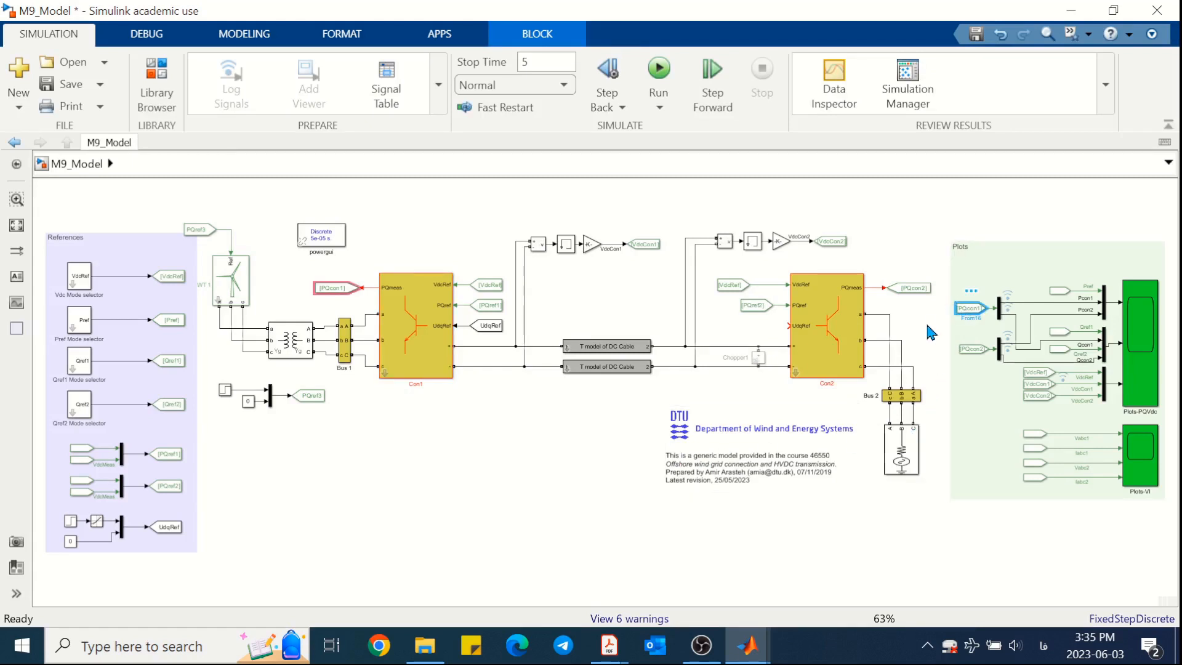
left_click(969, 349)
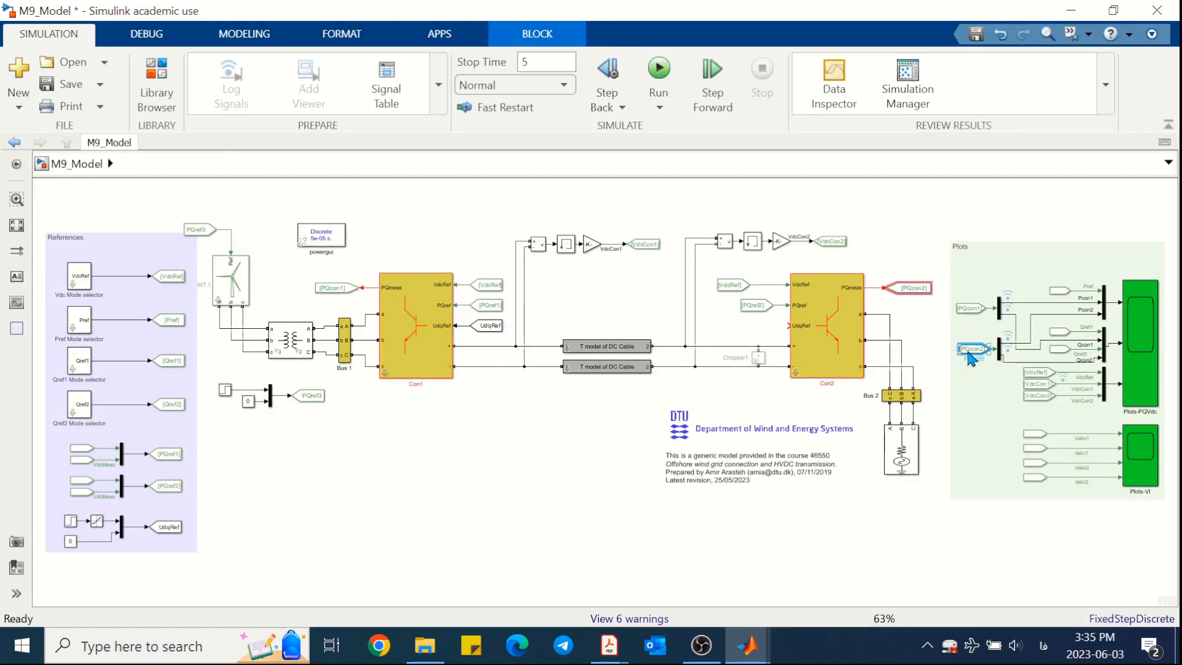
double_click(1135, 335)
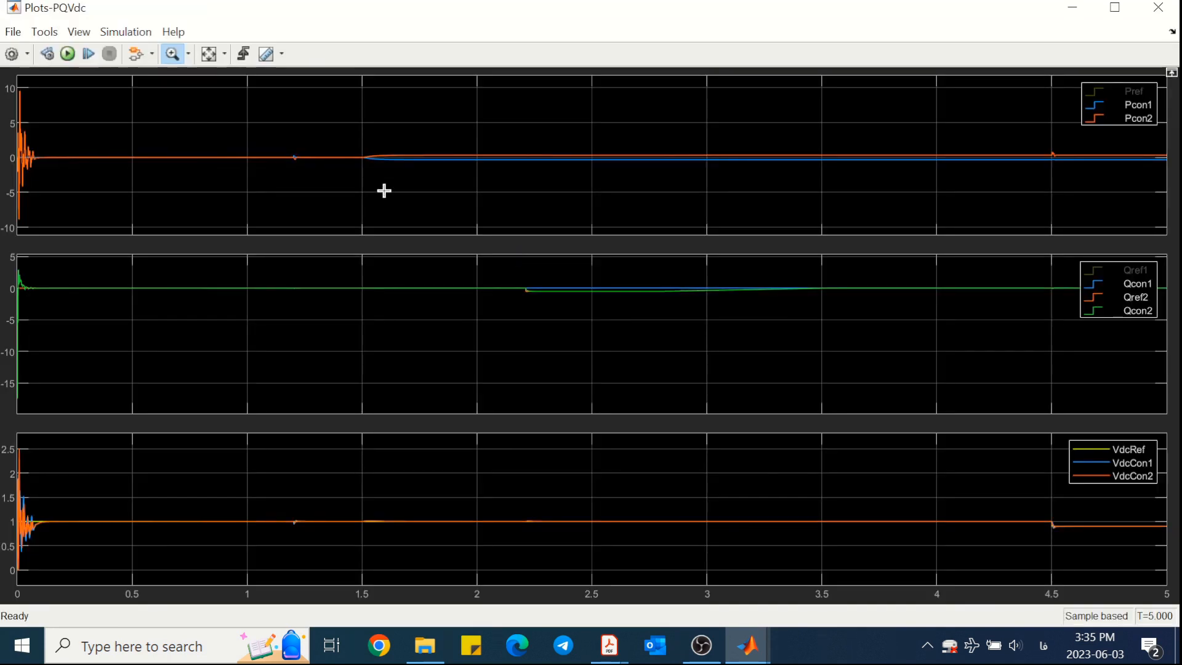
left_click_drag(400, 136, 400, 187)
left_click_drag(414, 108, 417, 206)
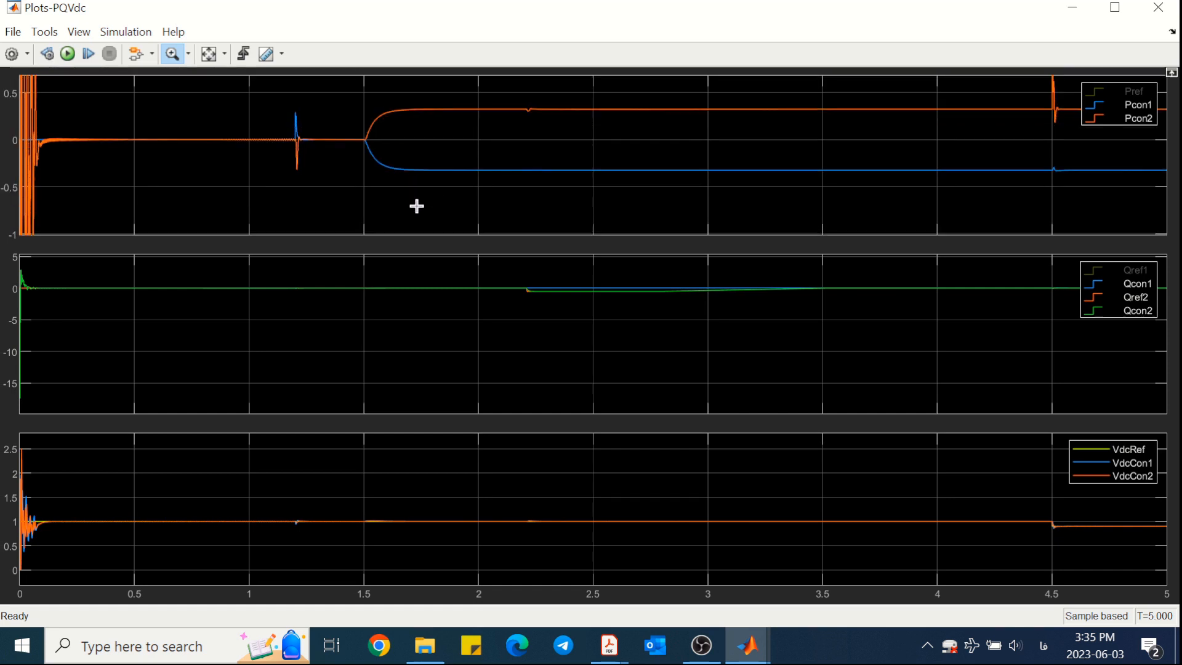
left_click_drag(440, 97, 441, 119)
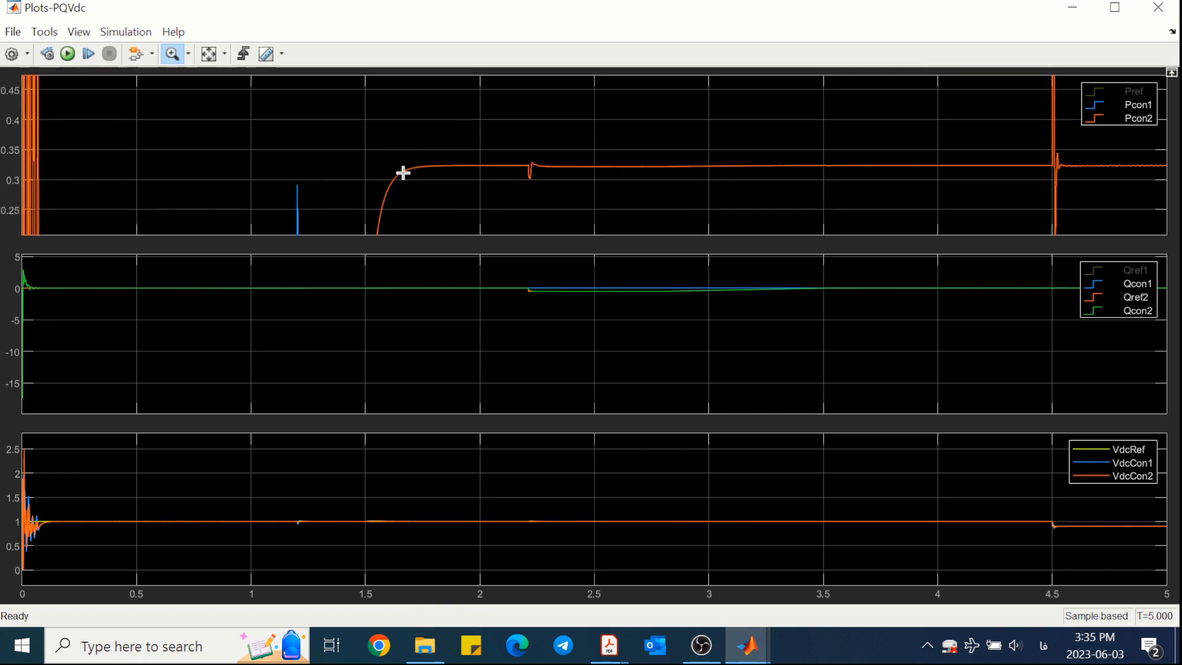
Step: Enlarge the reactive power curves vertically in Plots-PQVdc and hide Qref2 and Qcon2 to isolate Qcon1
left_click_drag(565, 266, 575, 361)
left_click_drag(591, 295, 587, 382)
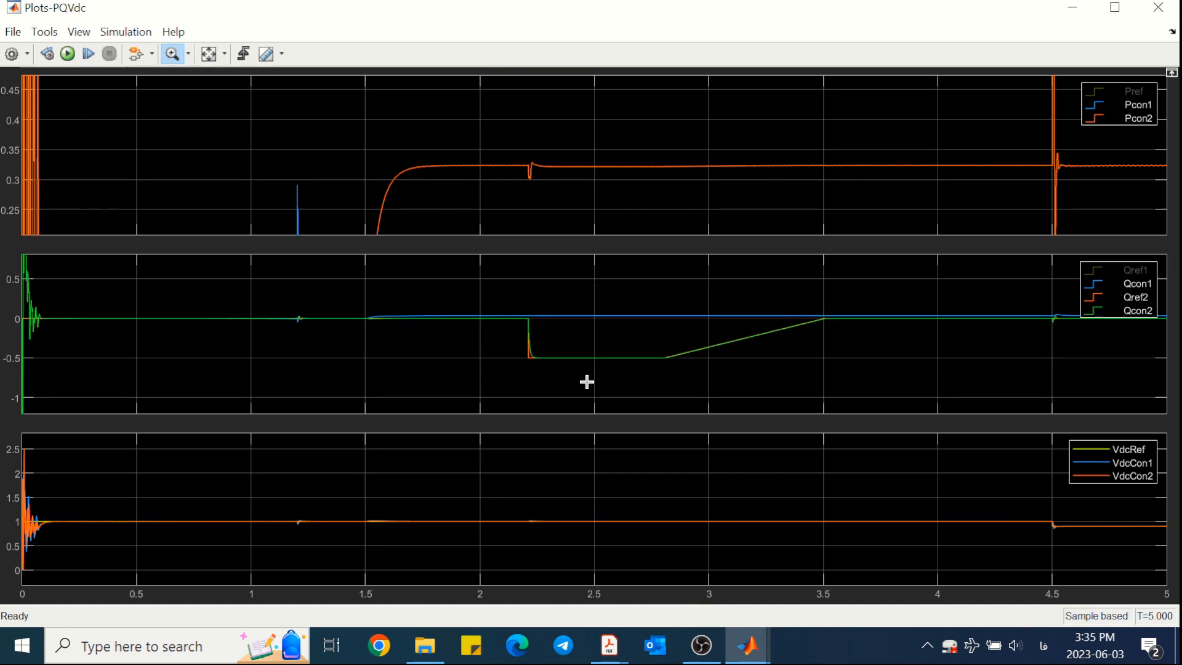
left_click_drag(589, 292, 586, 388)
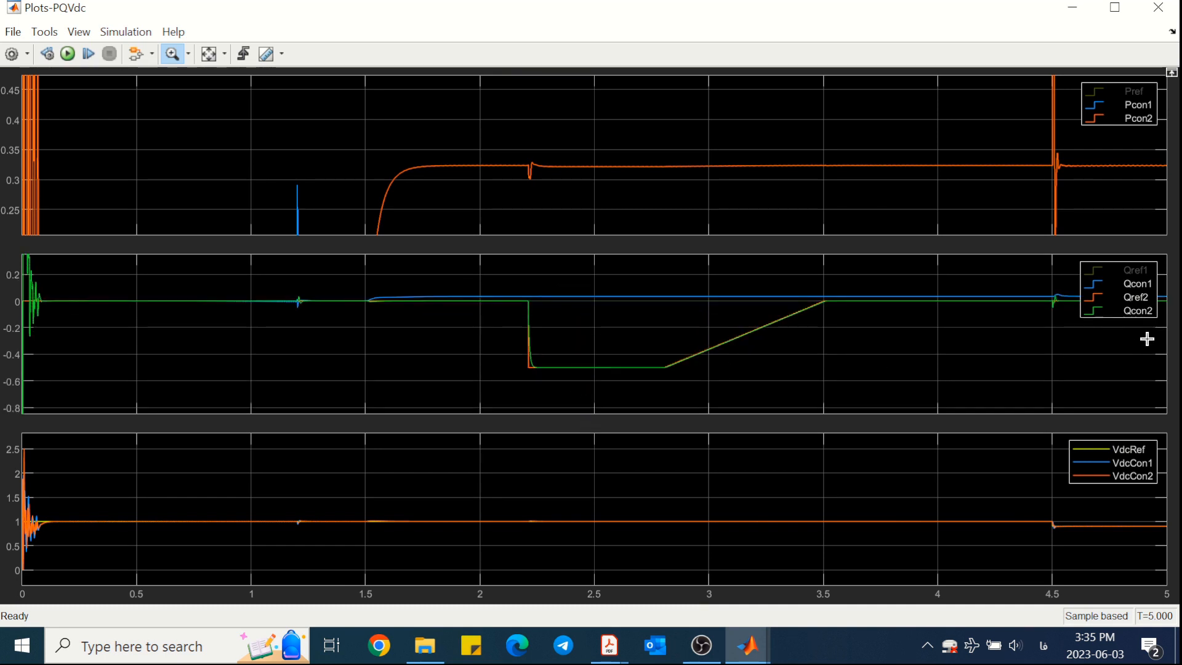
left_click(1103, 313)
left_click(1101, 300)
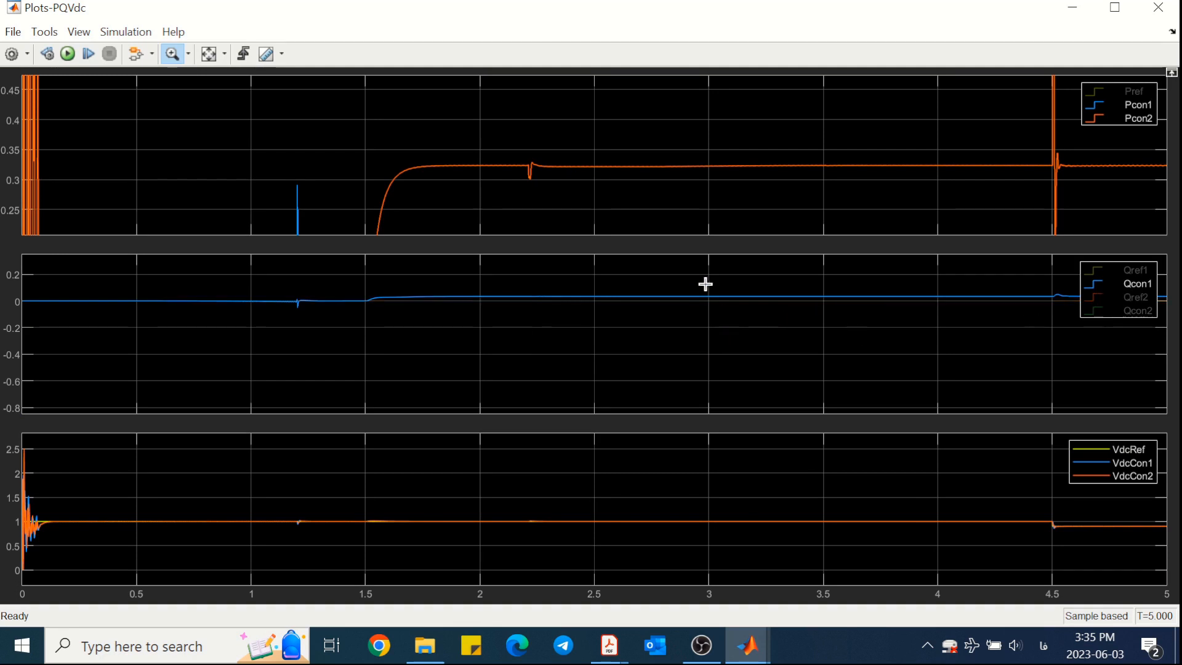
left_click_drag(706, 282, 697, 327)
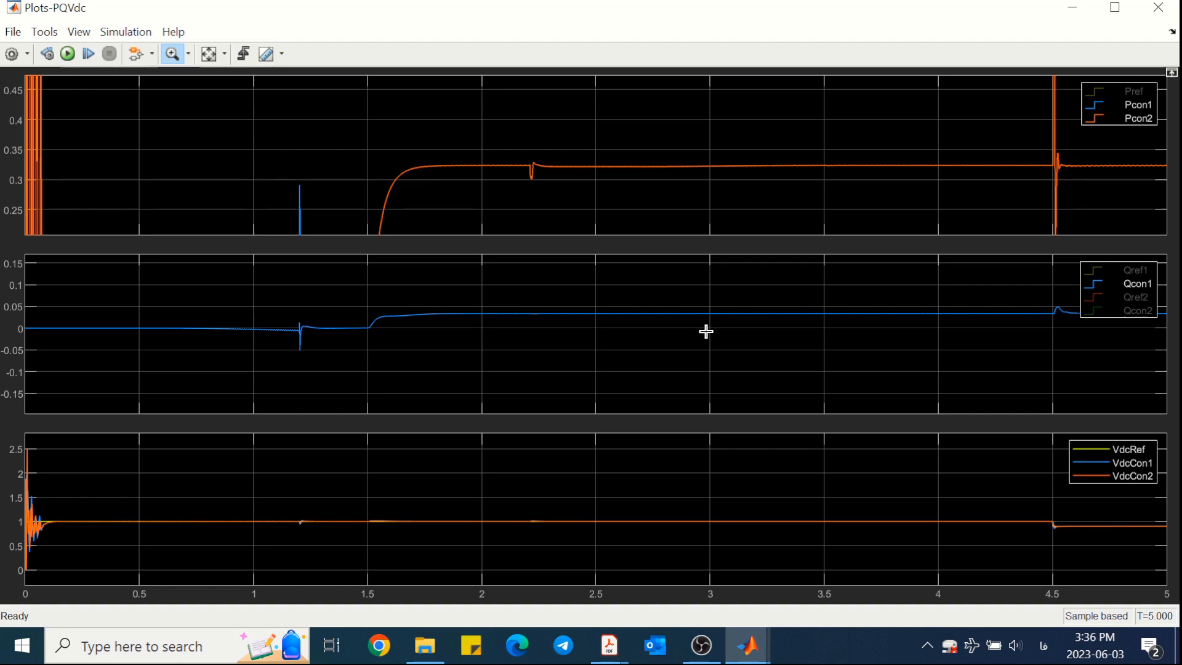
Step: Zoom in vertically on the DC voltage curves around 1 pu, and return to the model
left_click_drag(675, 499, 674, 546)
left_click_drag(677, 468, 680, 544)
left_click_drag(669, 459, 681, 560)
left_click_drag(671, 472, 673, 496)
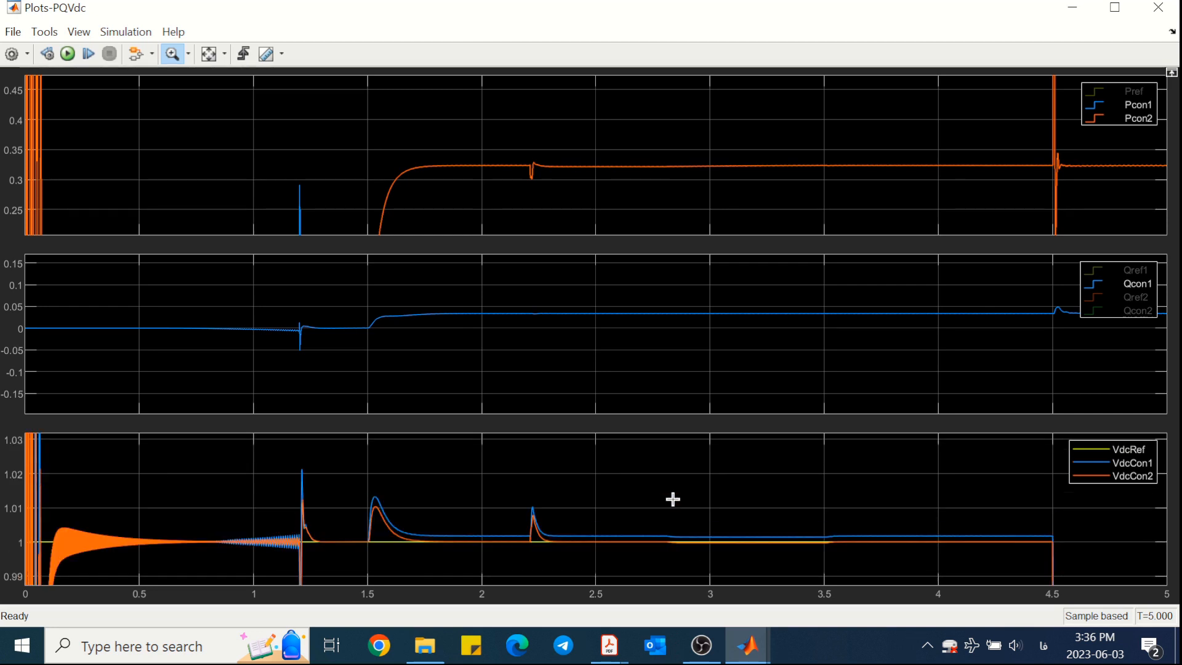
left_click(1067, 16)
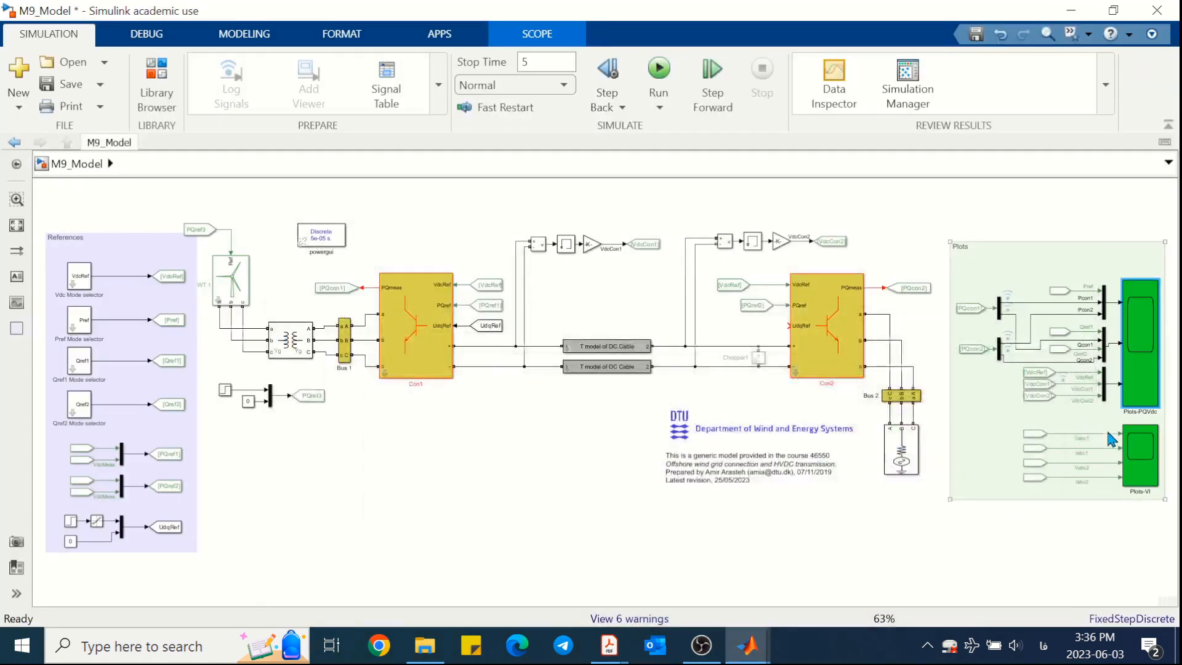
Step: Compare the Plots-VI voltage and current waveforms with the wind turbine's connection time
double_click(1139, 453)
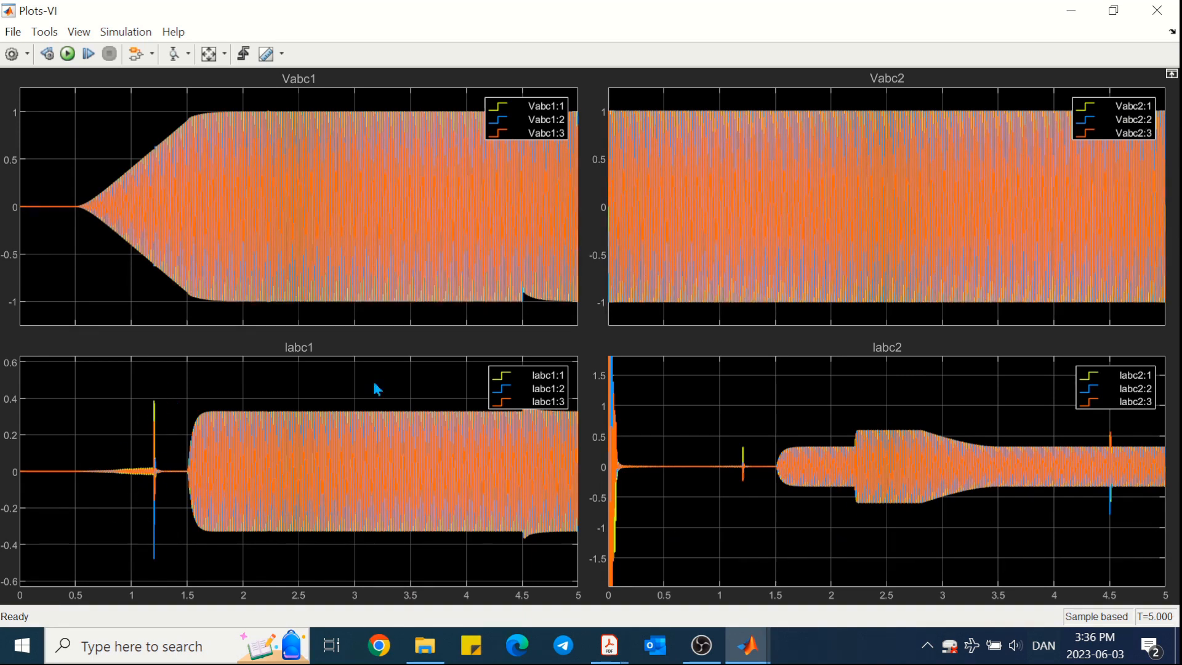
left_click(1071, 11)
double_click(241, 283)
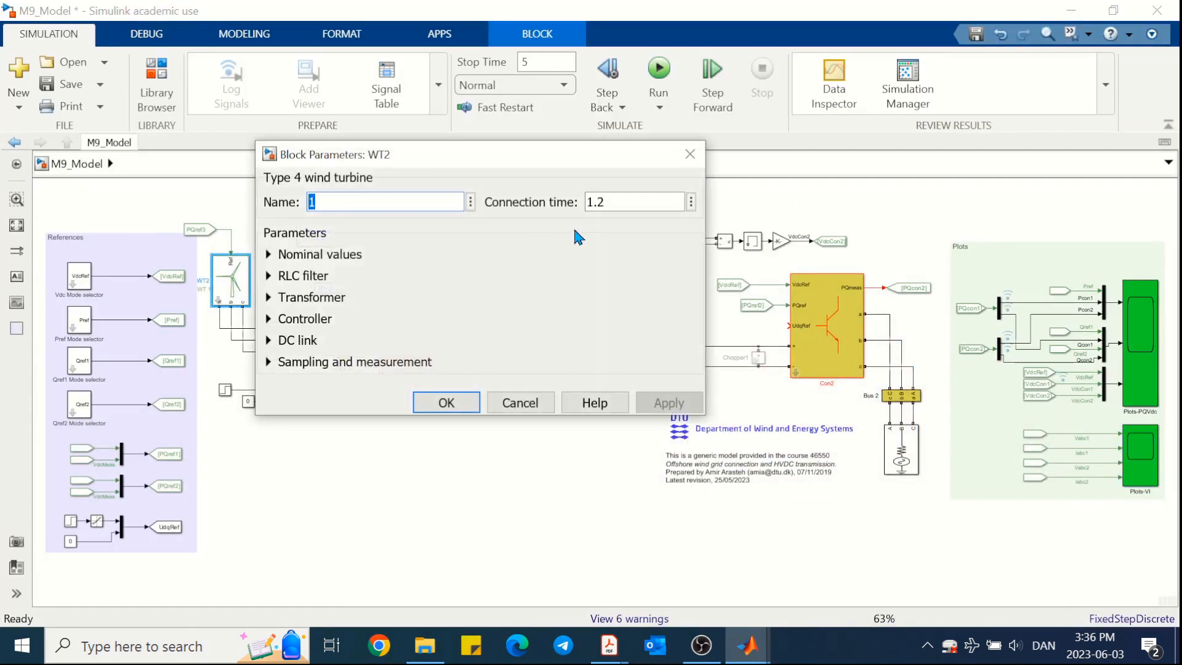
left_click(447, 402)
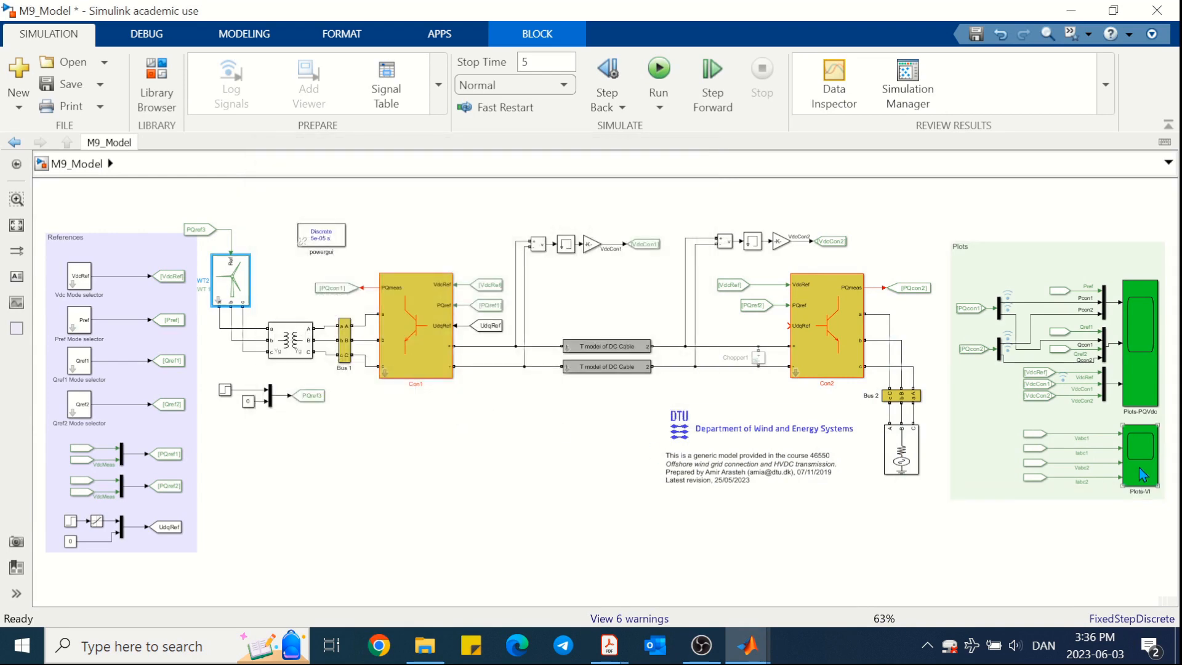
double_click(1142, 459)
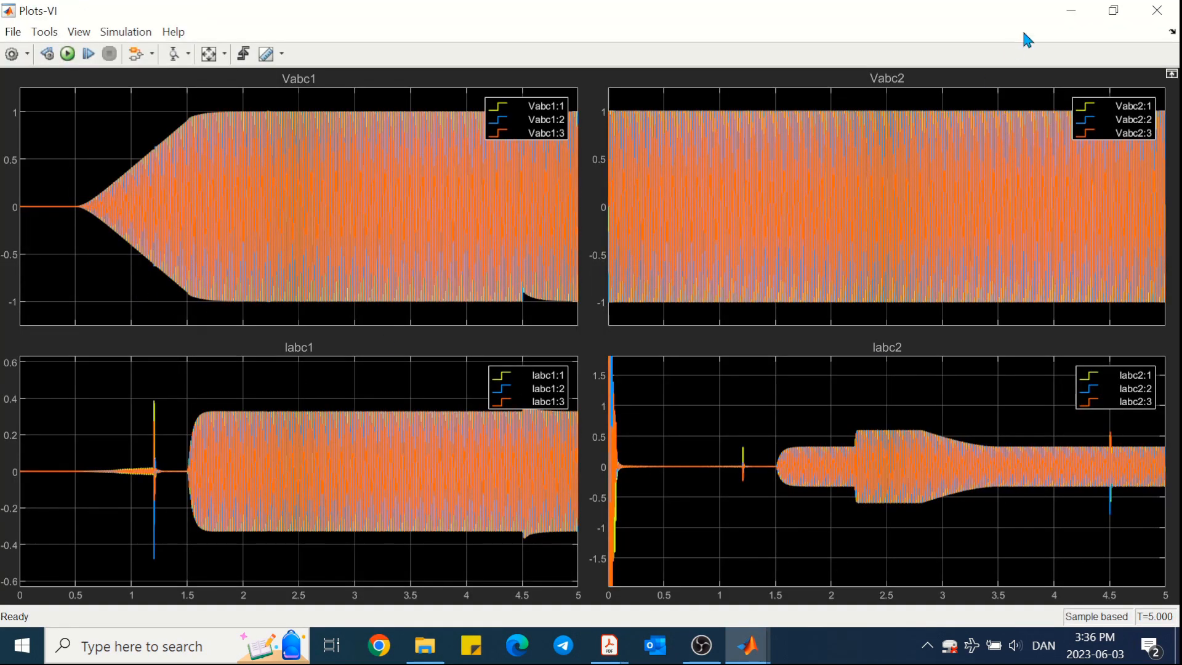
left_click(1072, 10)
left_click(393, 410)
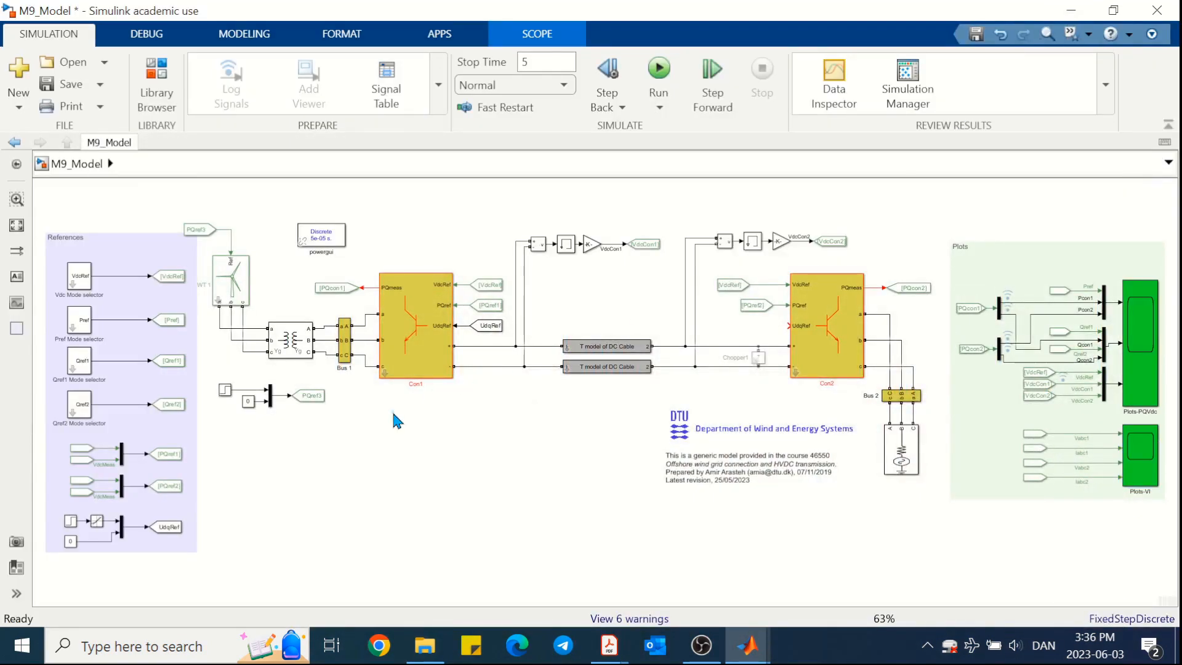
Step: Set the wind turbine's connection time to 0, run the simulation and examine the power and DC voltage plots
double_click(231, 281)
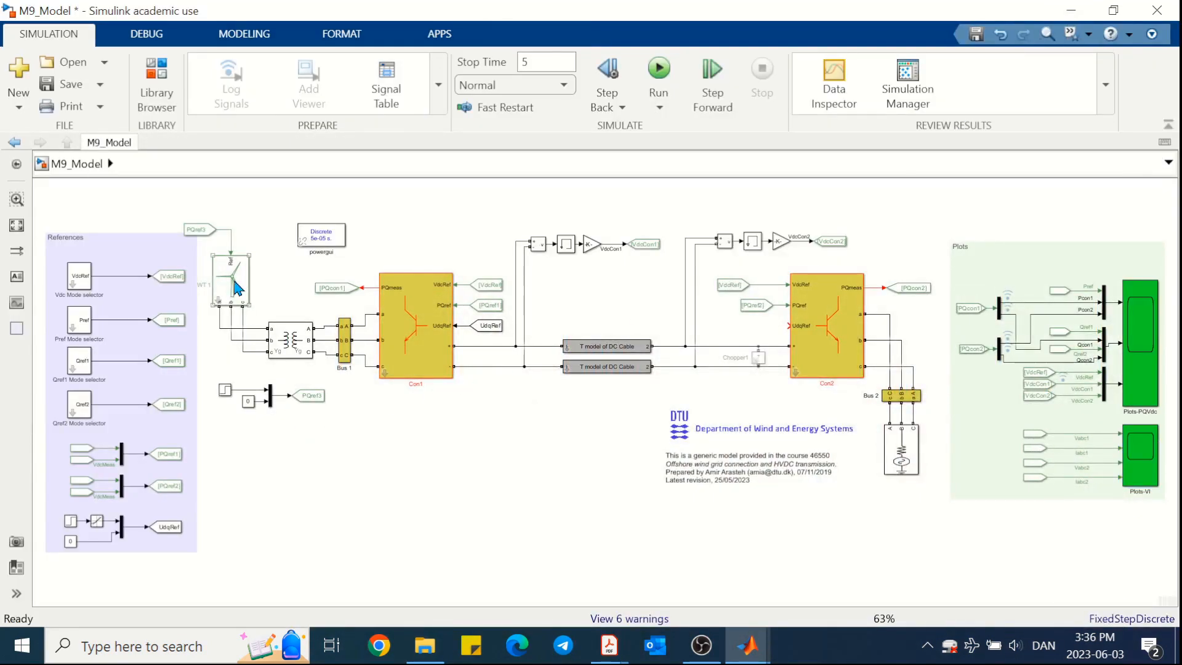
double_click(616, 202)
type("0")
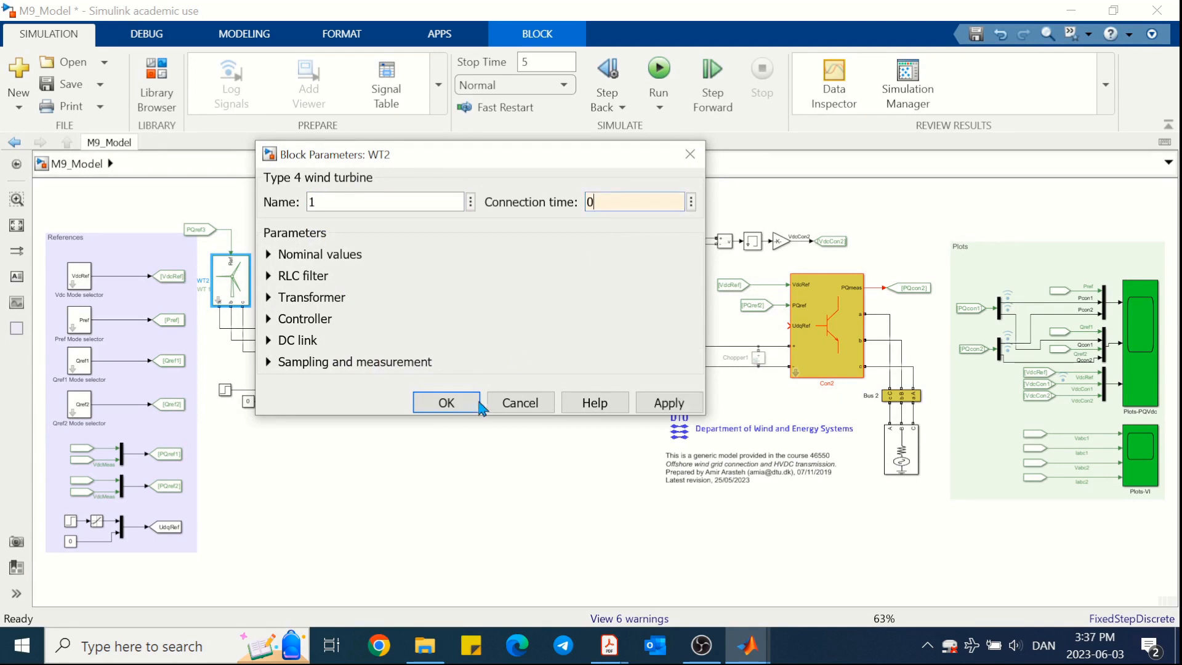
left_click(446, 403)
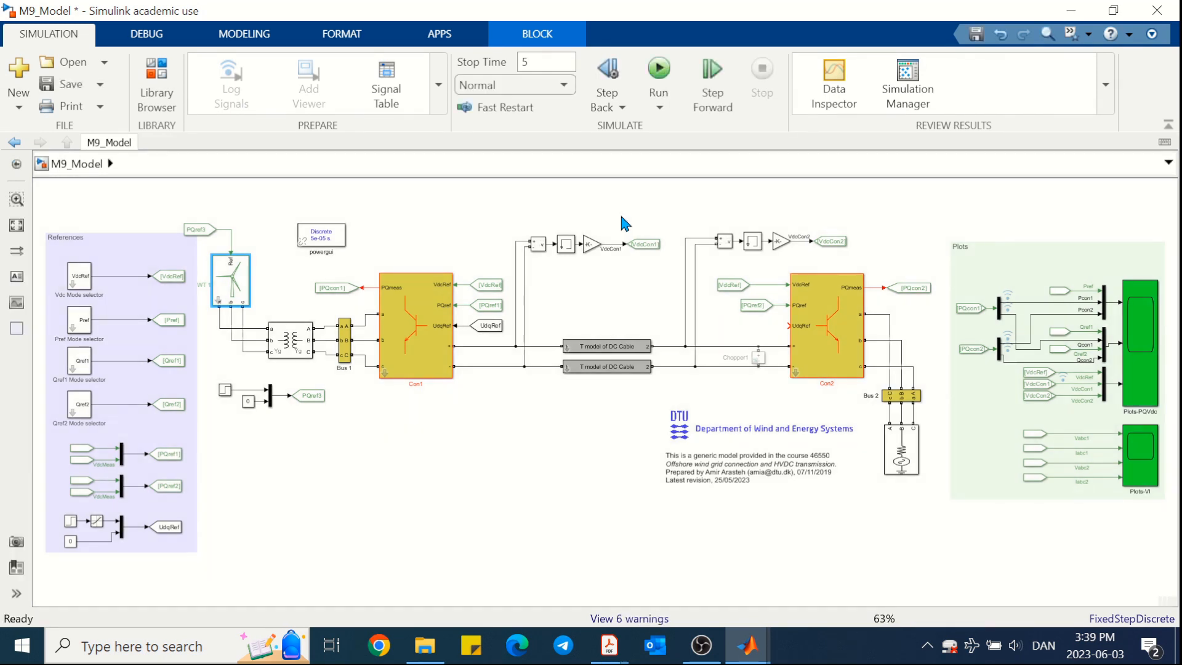
double_click(1140, 341)
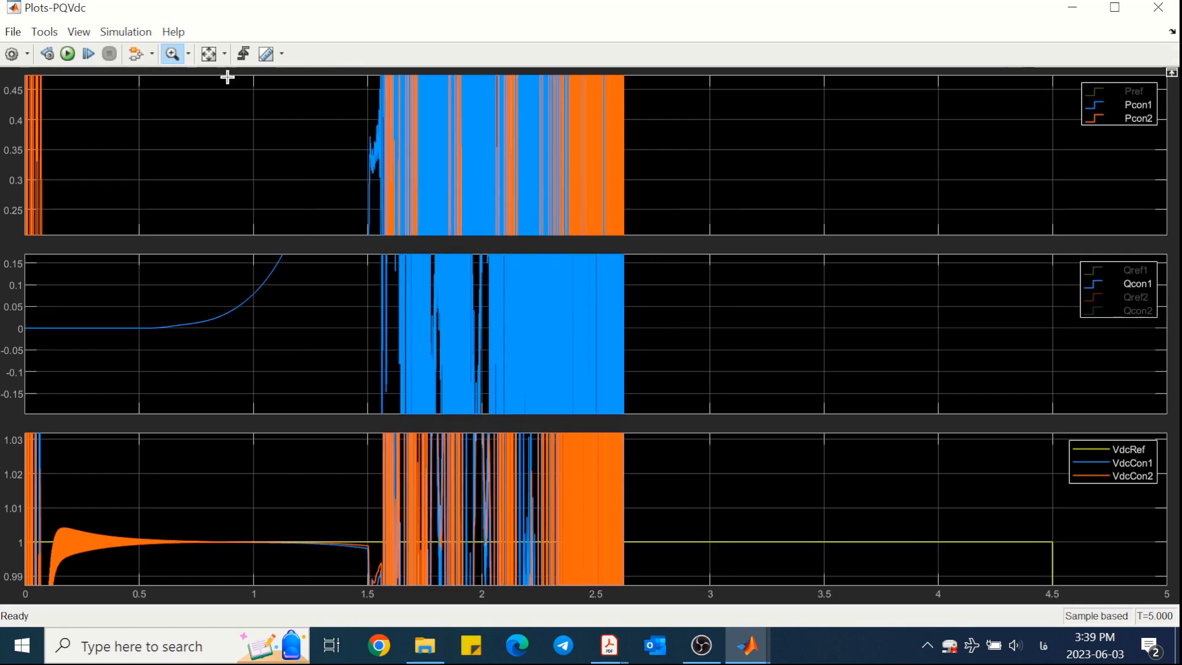
left_click(1159, 7)
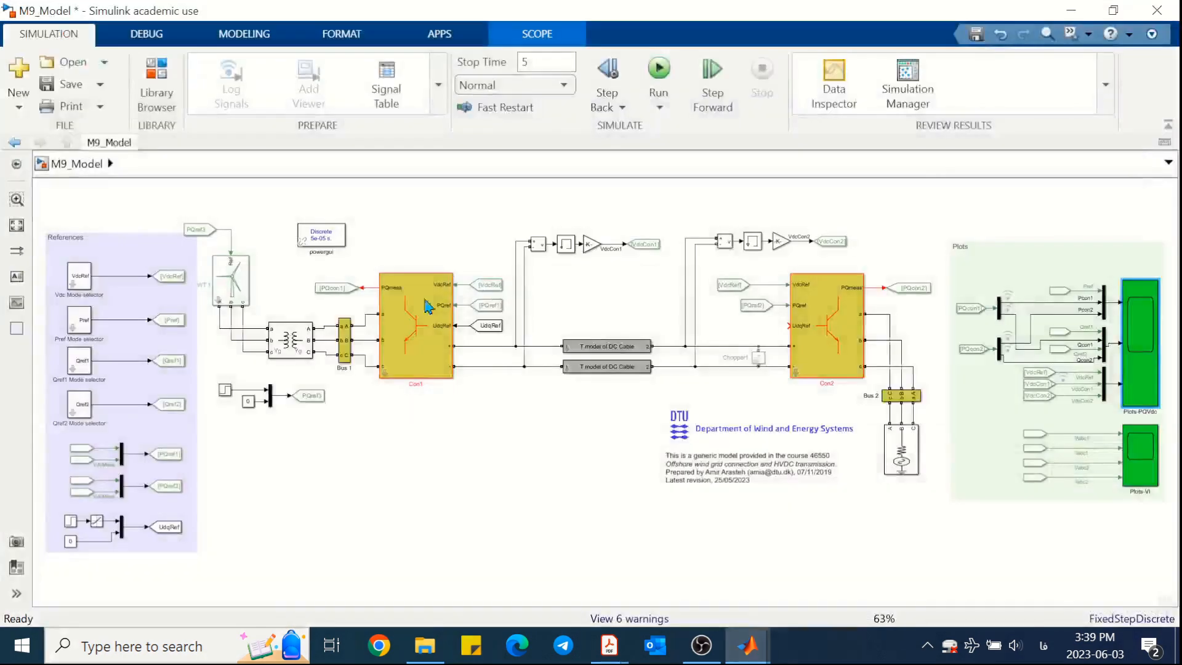
Step: Set the wind turbine's connection time to 1.2 and switch to the M9_Exercise PDF
double_click(236, 284)
double_click(594, 202)
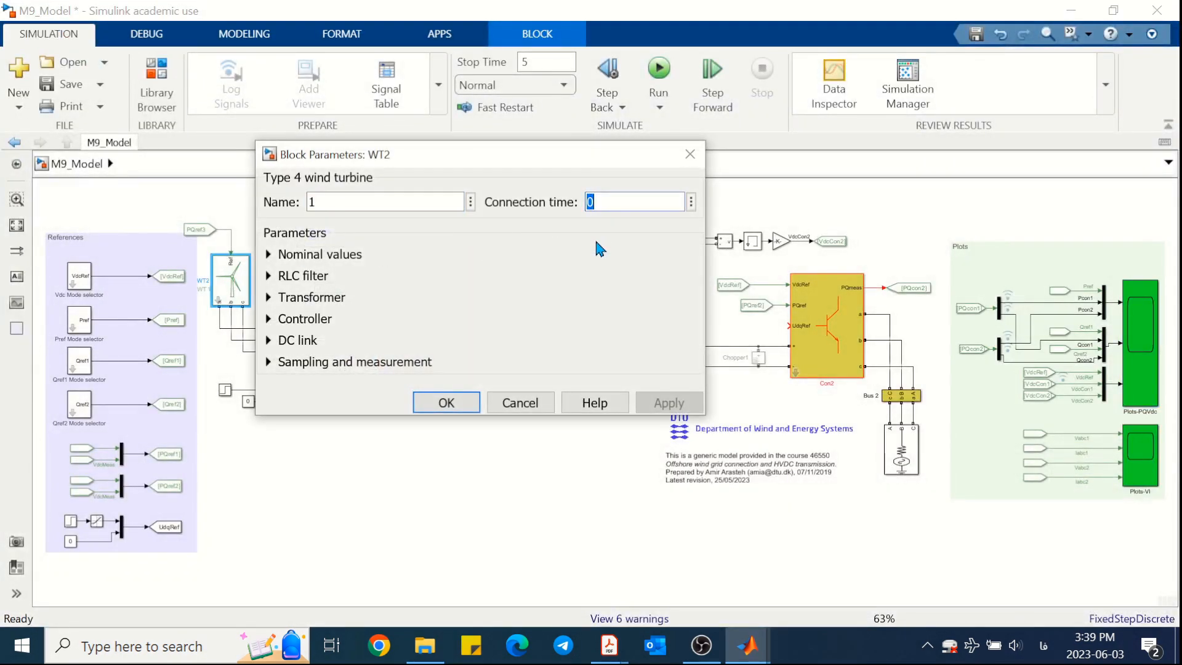
type("1.2")
key("Return")
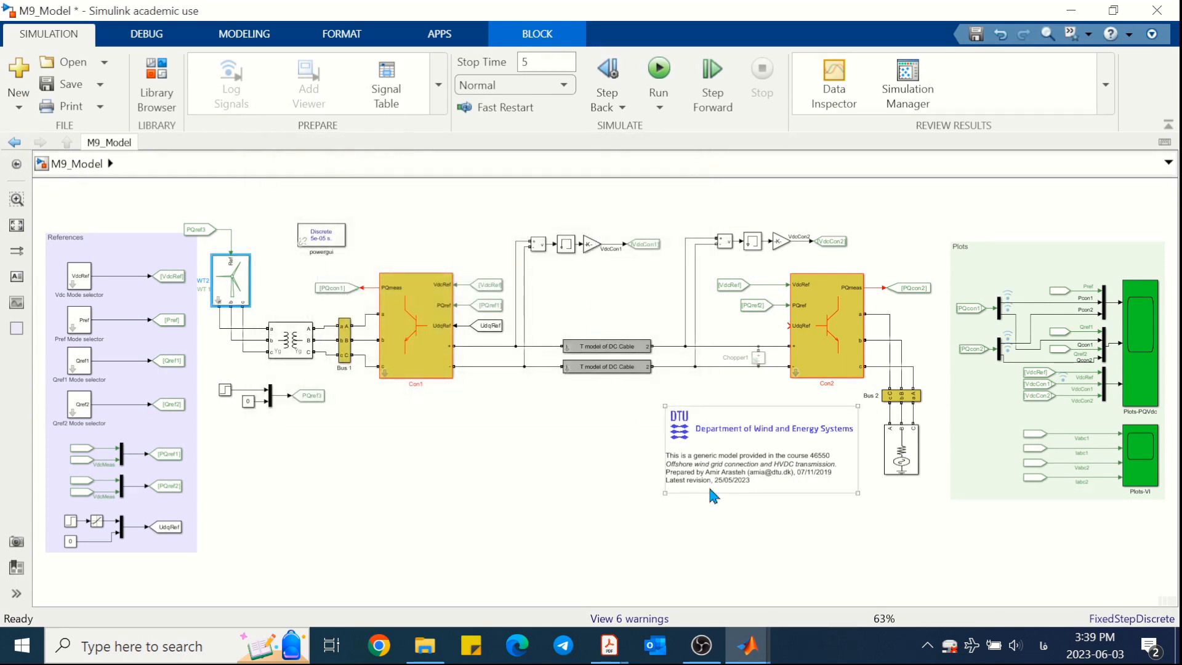
left_click(1070, 11)
left_click(1070, 11)
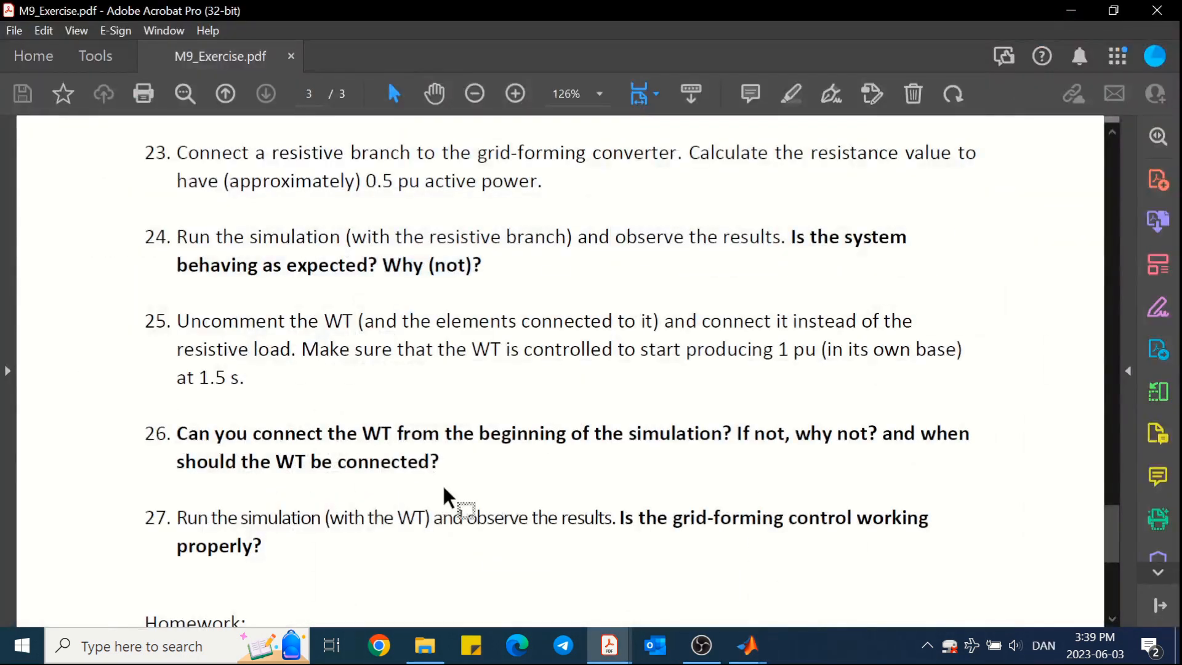